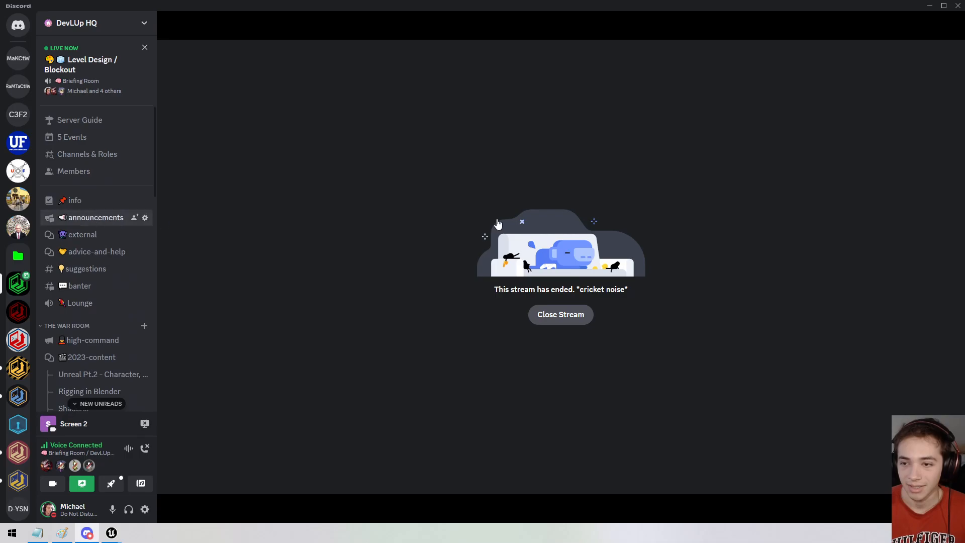
Look over the event schedule in the announcements channel and dismiss the live event banner.
scroll(462, 267, up, 4)
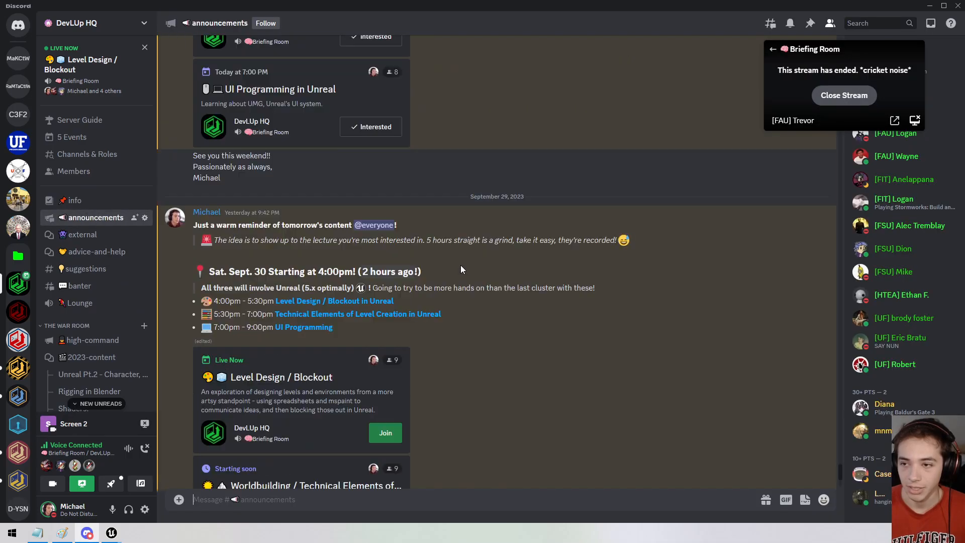
scroll(432, 312, down, 4)
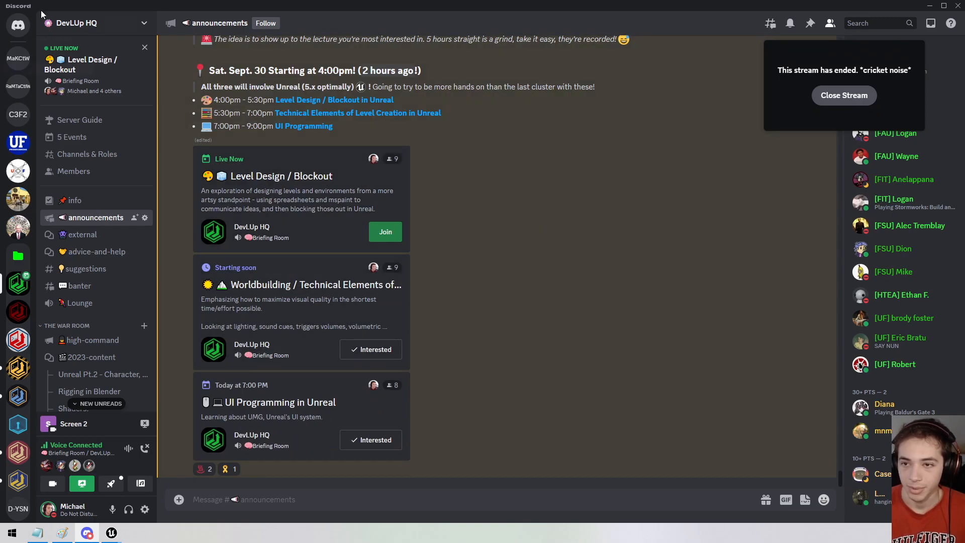
click(144, 48)
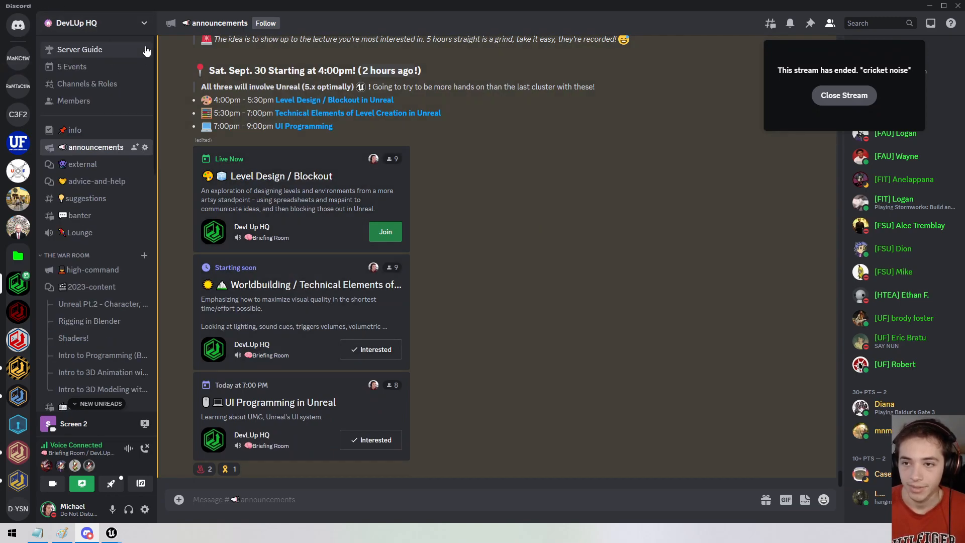
End the live Level Design / Blockout event from the server's events list.
click(73, 67)
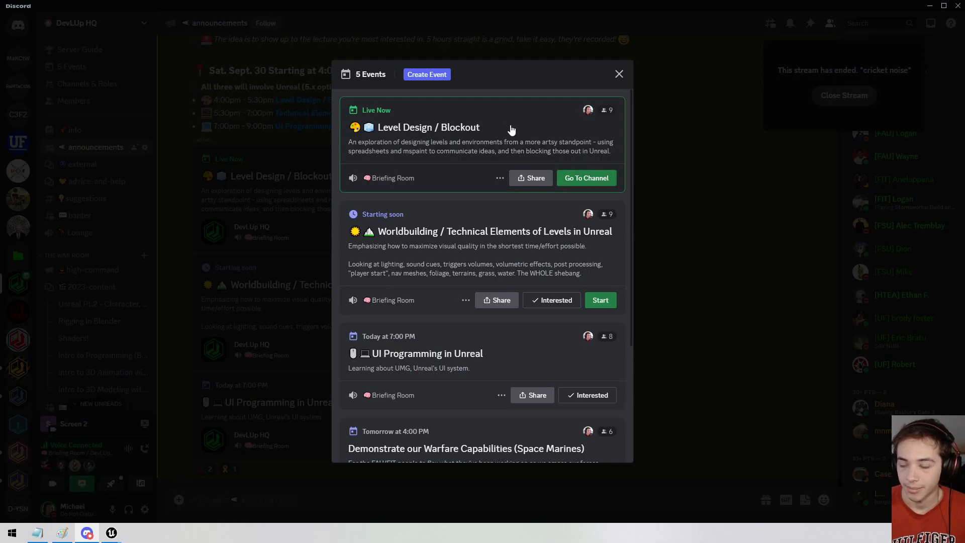
click(500, 179)
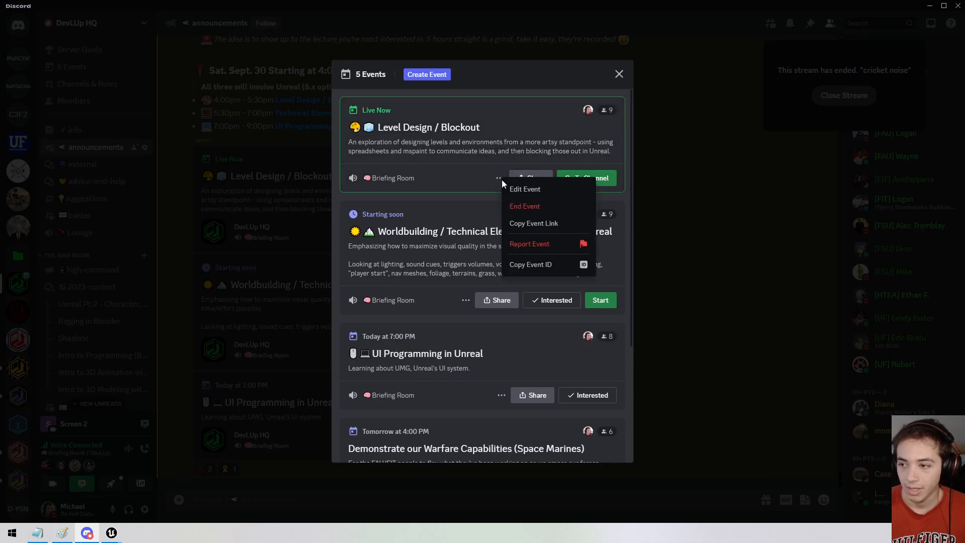
click(548, 206)
click(548, 294)
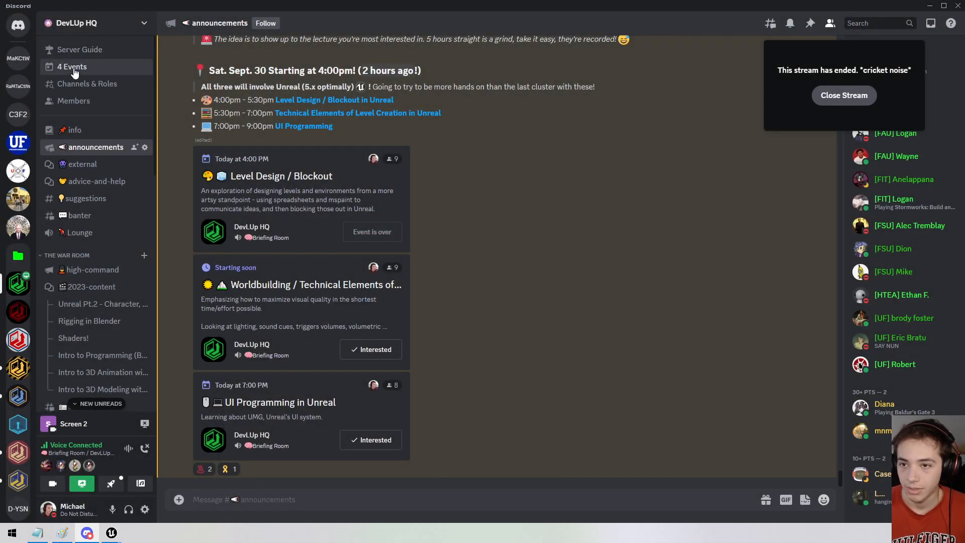
Start the Worldbuilding / Technical Elements of Levels in Unreal event and close the events list.
click(72, 67)
click(609, 196)
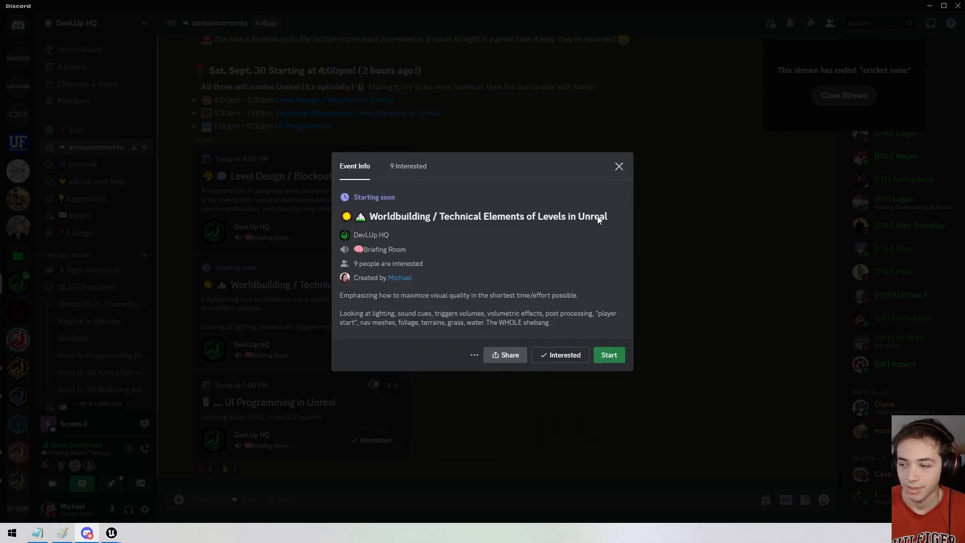
click(611, 357)
click(528, 343)
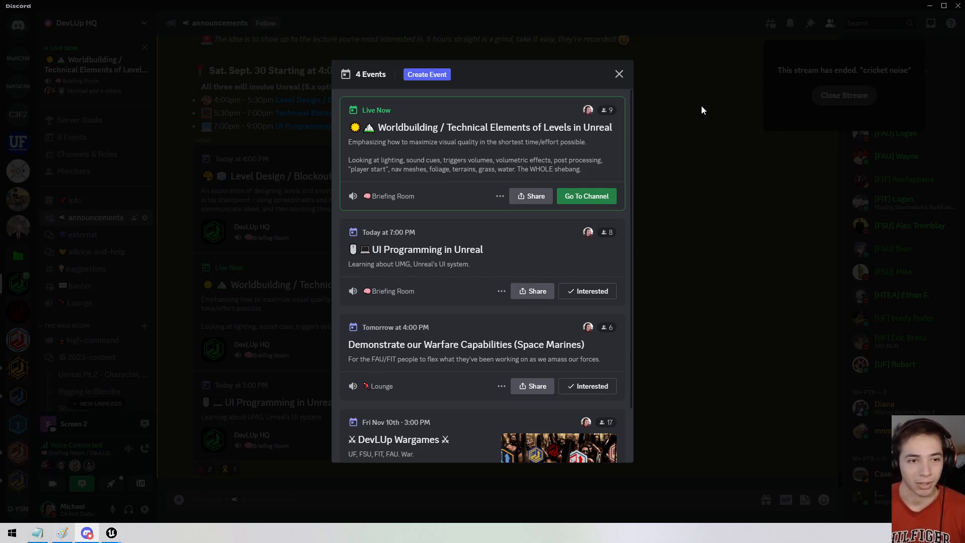
click(619, 75)
Close the Editor Preferences window and switch to the Blockout_Demo project in Unreal Editor.
mouse_move(111, 533)
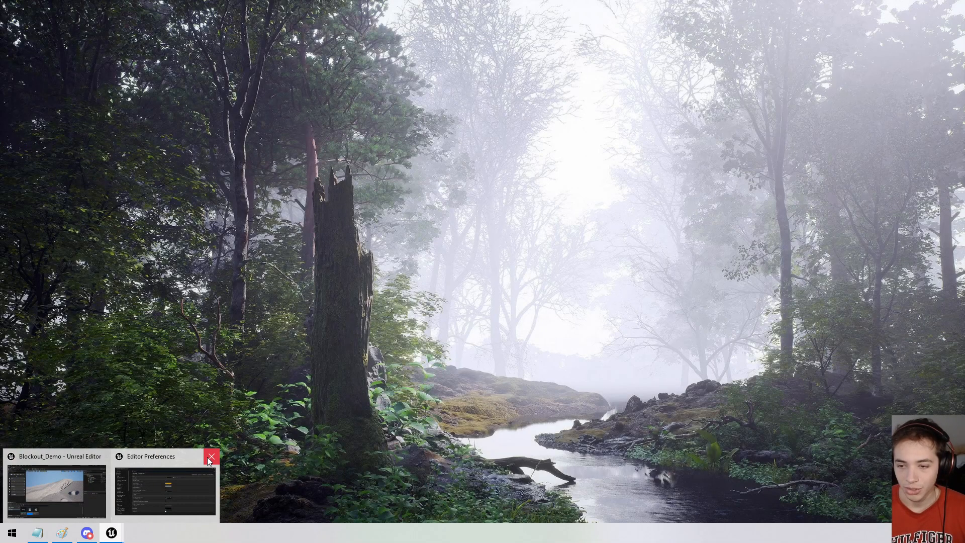
click(212, 456)
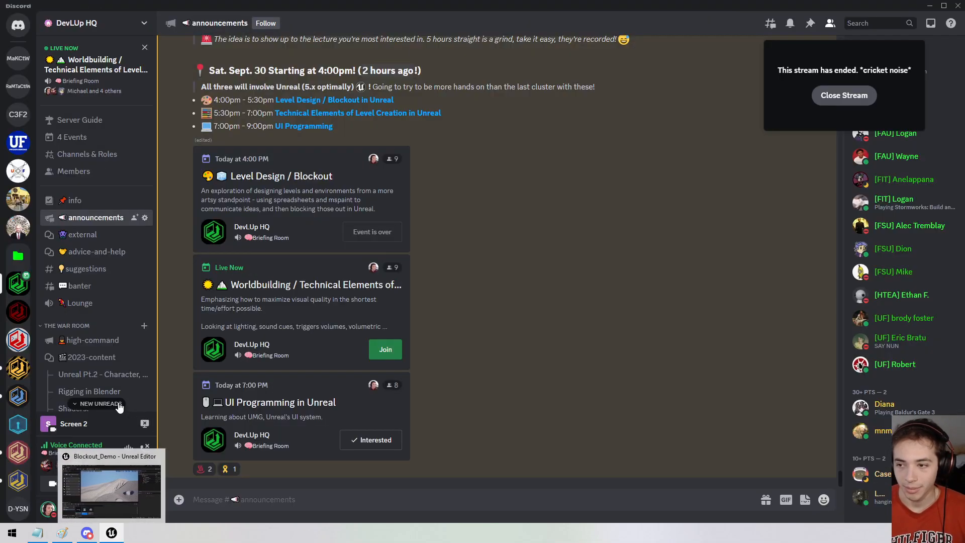
click(95, 482)
Create a new level from the Empty Level template.
click(39, 6)
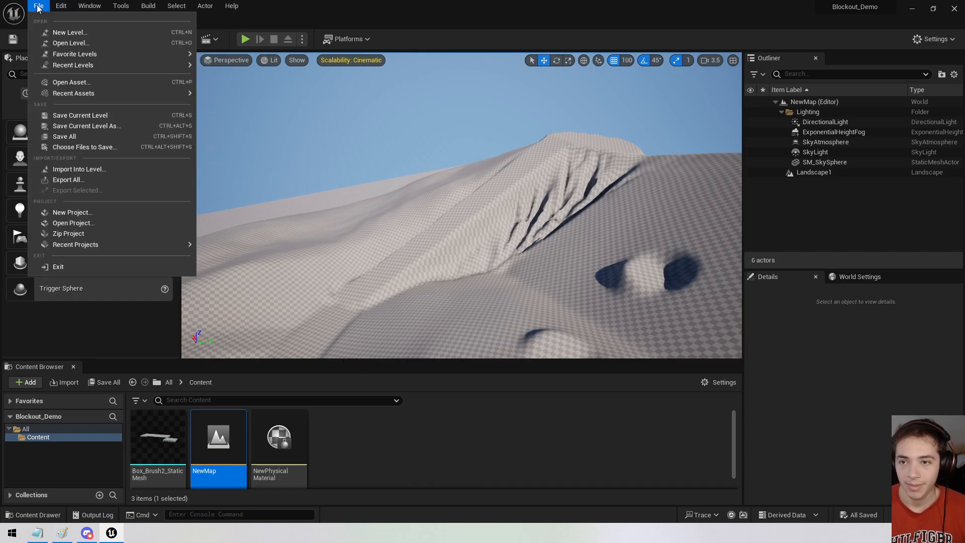
click(60, 32)
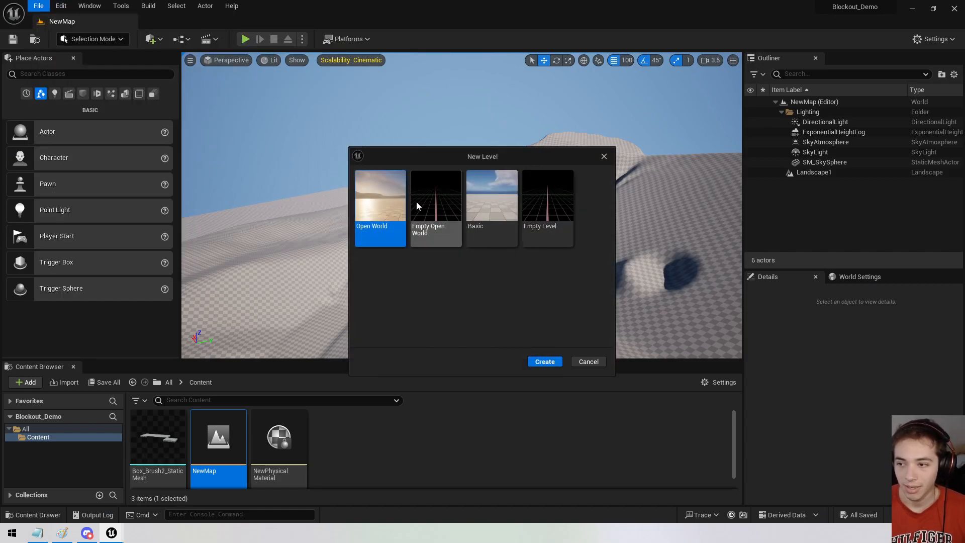
click(554, 199)
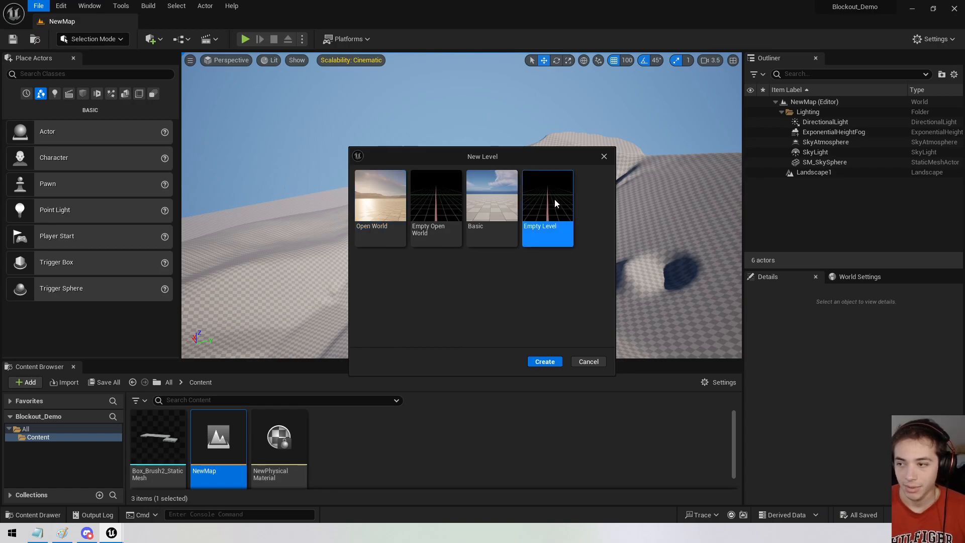
click(545, 362)
right_drag(332, 207, 693, 241)
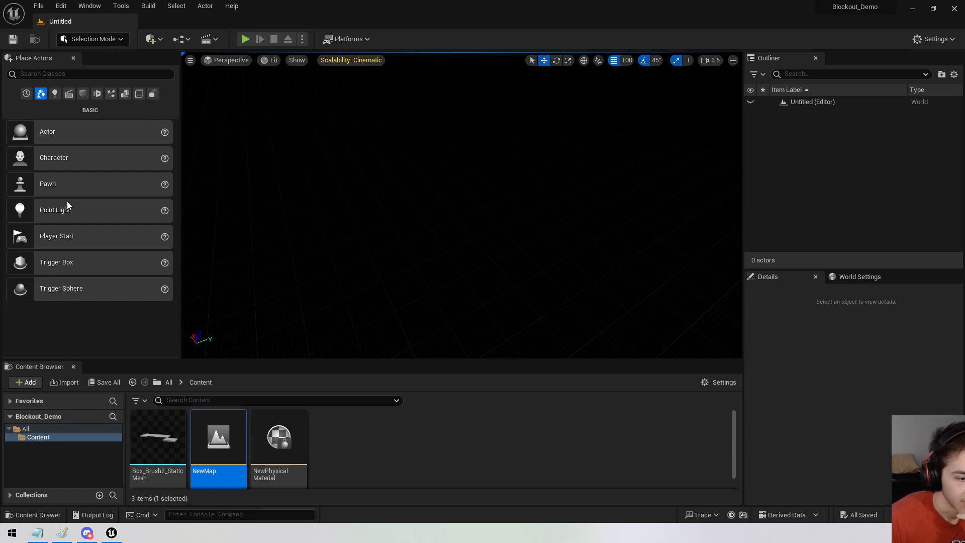
click(89, 6)
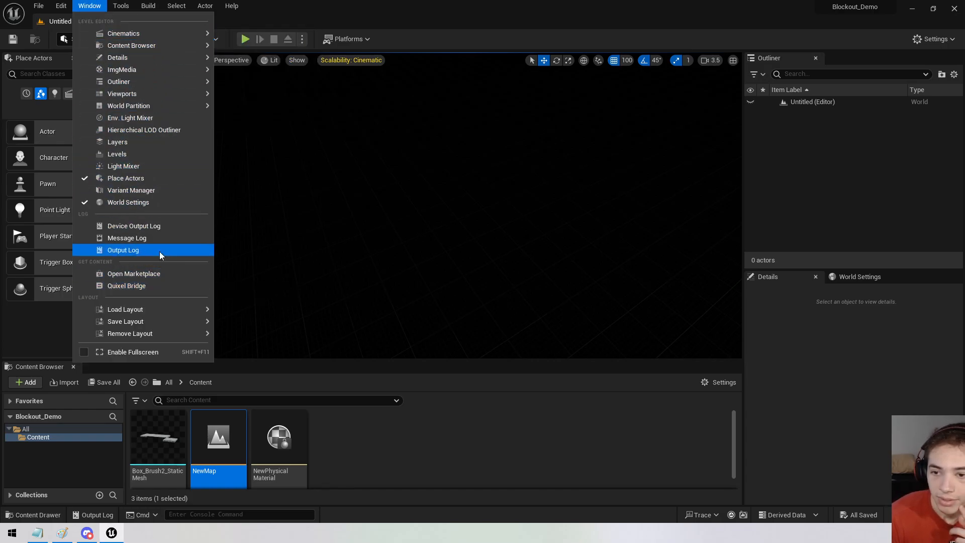
mouse_move(162, 325)
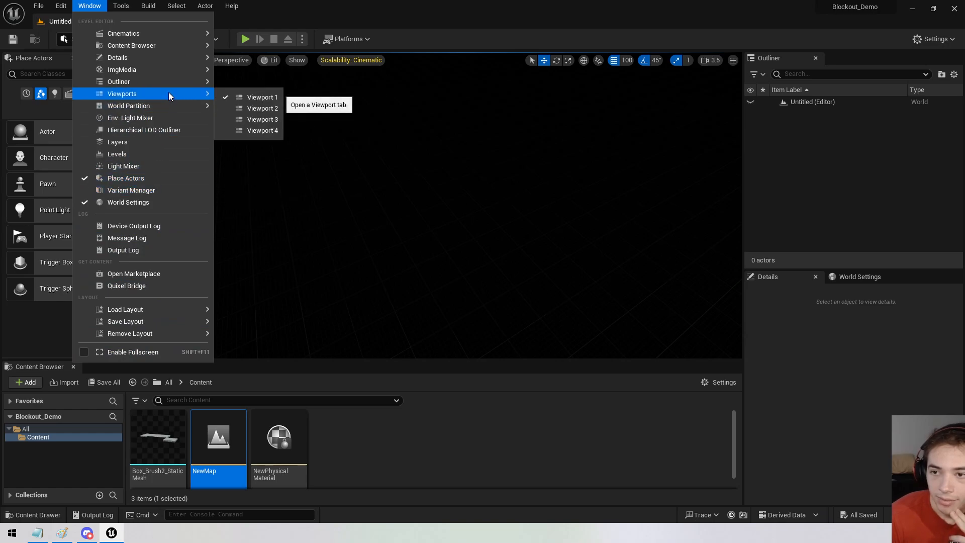
click(168, 118)
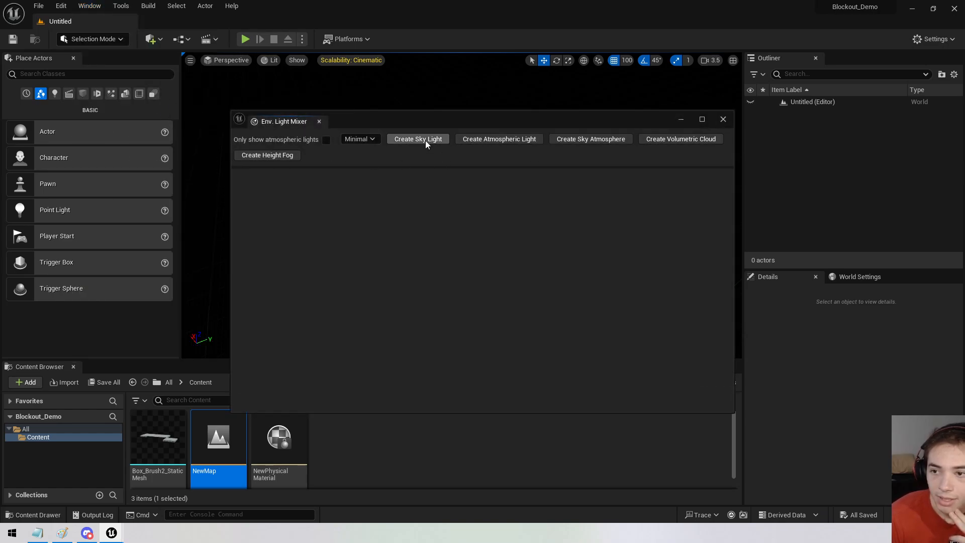
click(319, 122)
click(90, 5)
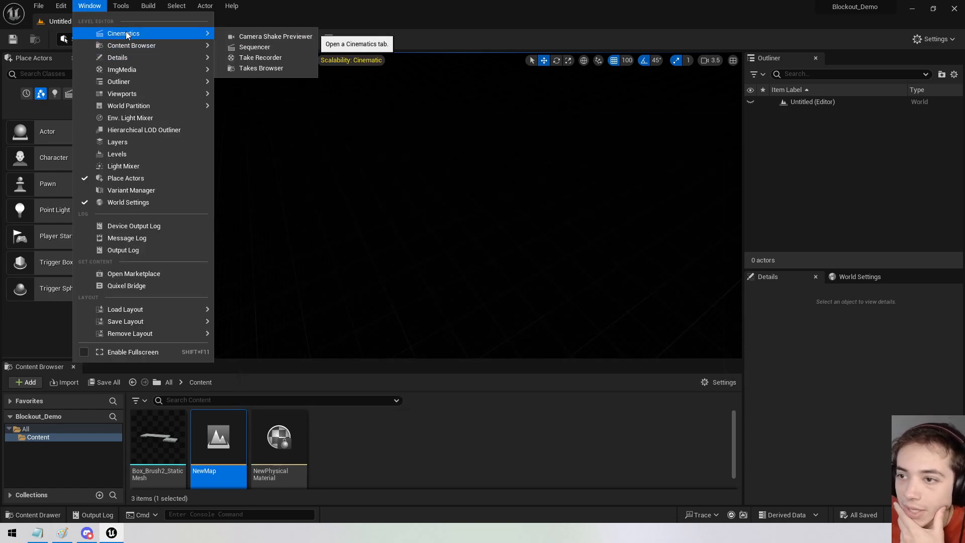
mouse_move(119, 71)
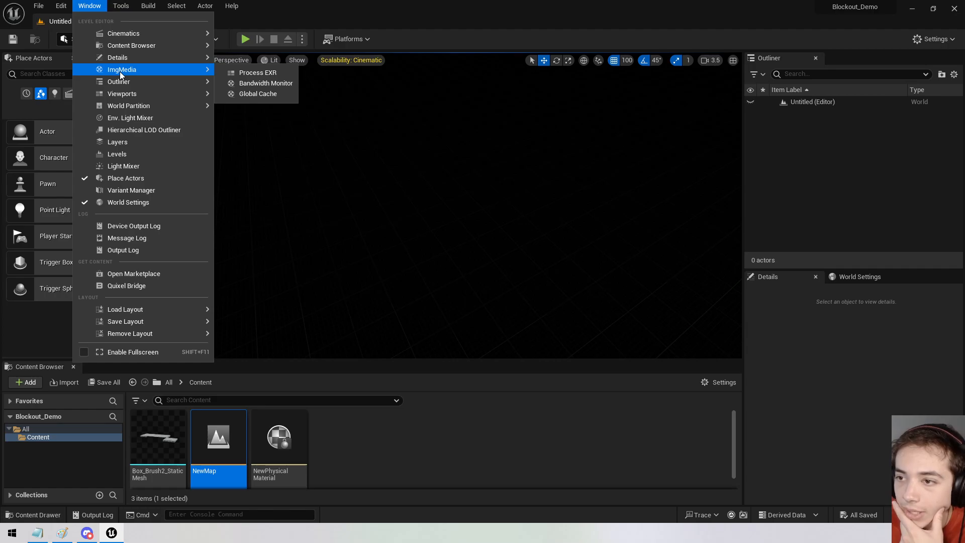
mouse_move(122, 94)
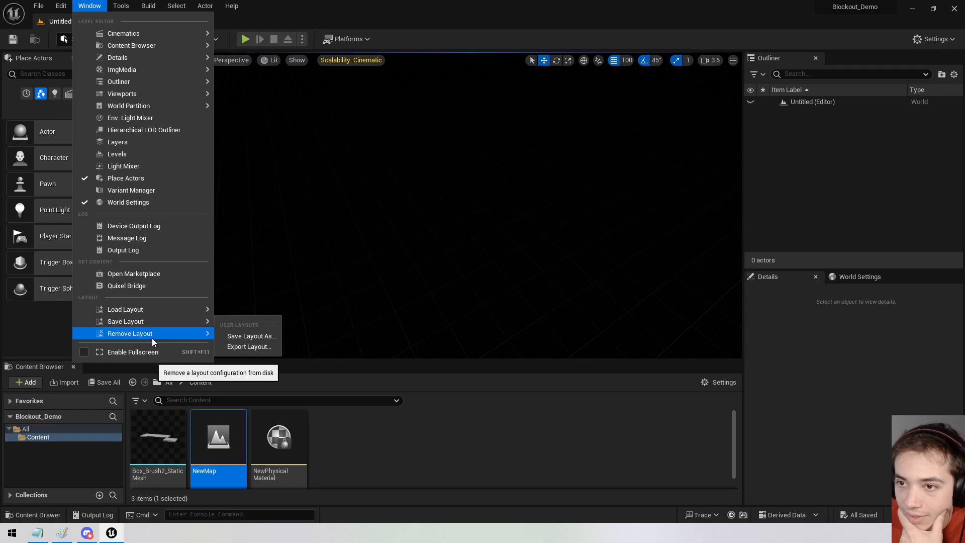
Set the editor's application scale to 0.8 in the Widget Reflector and close that window.
mouse_move(120, 7)
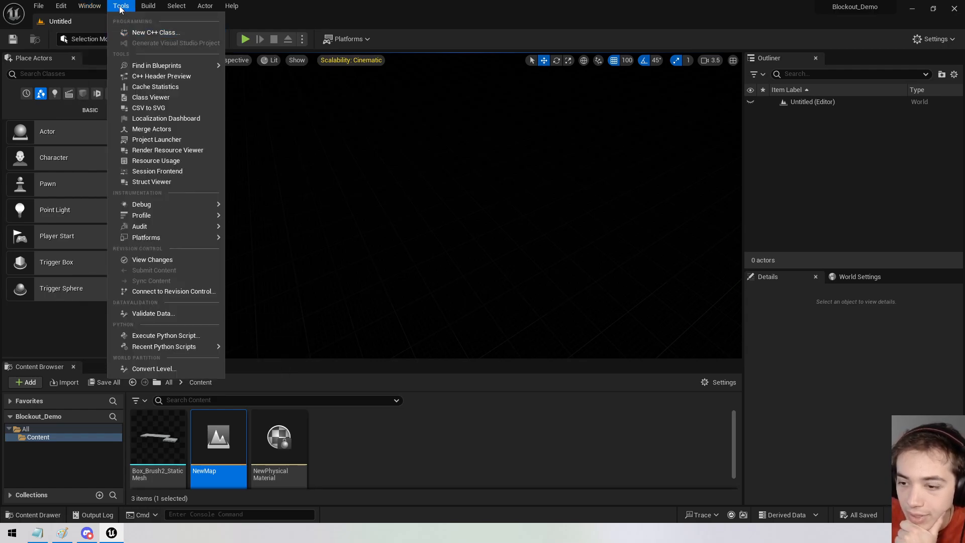
mouse_move(161, 204)
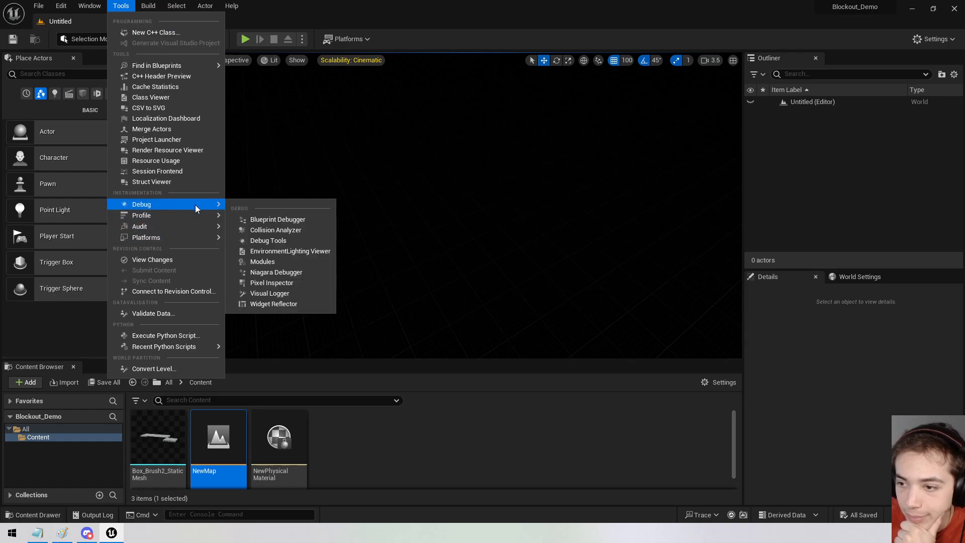
click(274, 304)
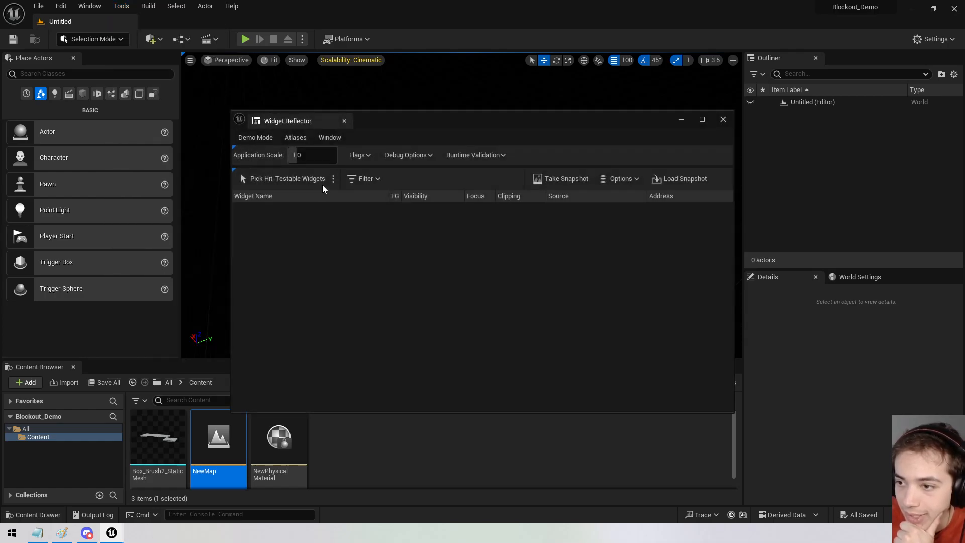
drag(296, 157, 285, 157)
drag(530, 120, 537, 156)
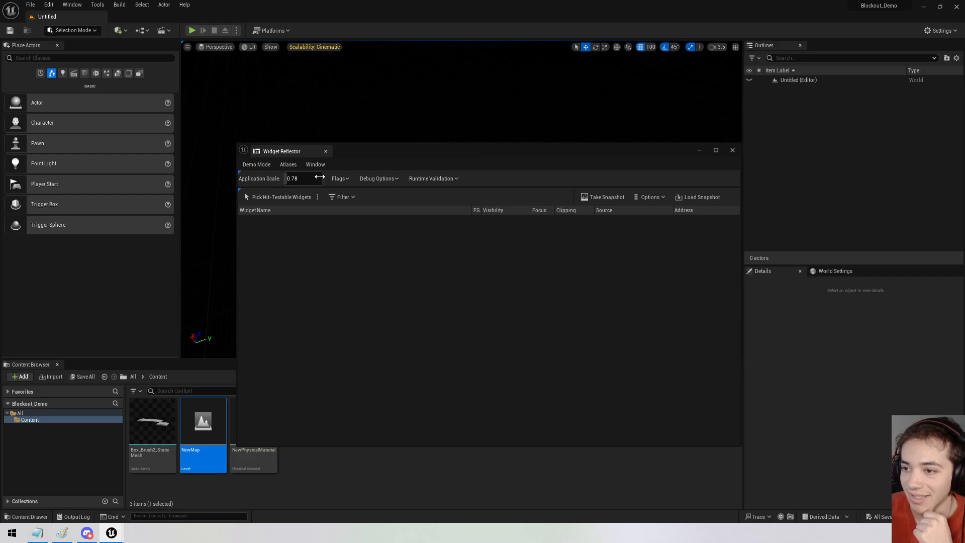
click(304, 184)
key(Right)
key(BackSpace)
text(8)
key(Return)
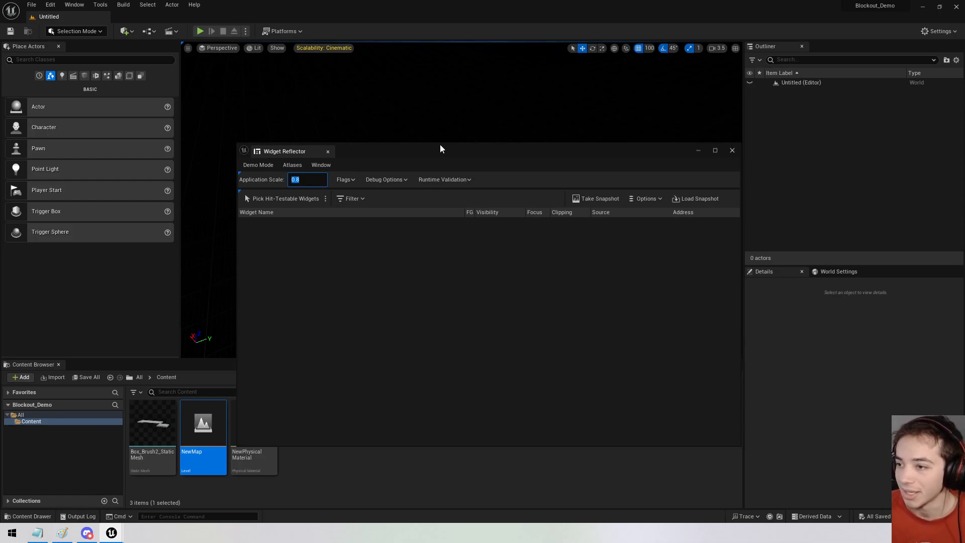
click(732, 151)
Reposition the editor window and adjust the widths of the Outliner and Place Actors panels beside the viewport.
drag(668, 5, 0, 132)
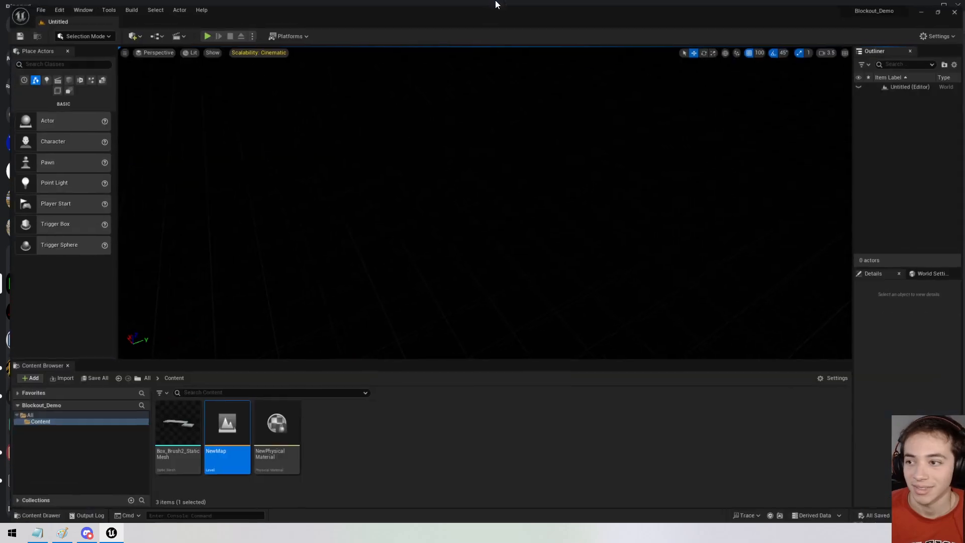
drag(853, 101, 808, 104)
right_drag(302, 245, 353, 246)
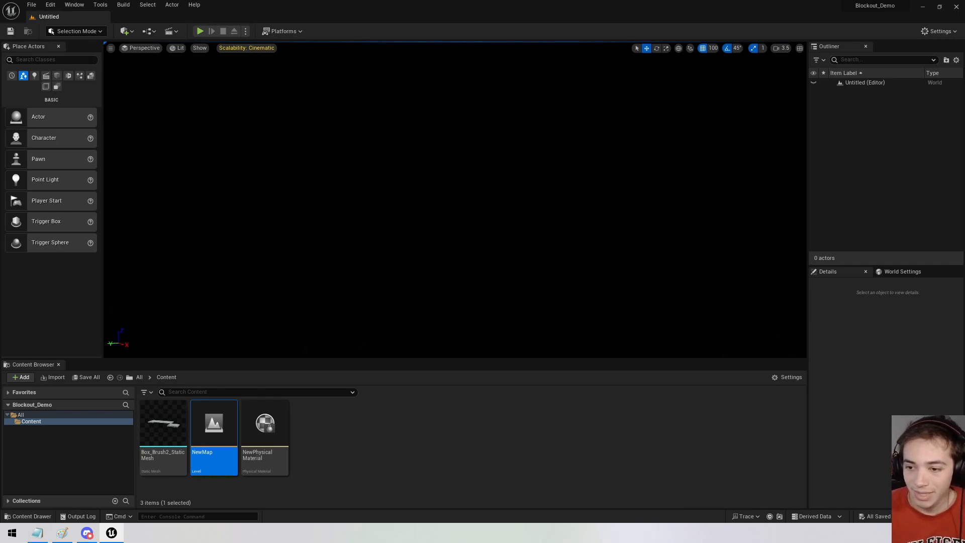
click(90, 536)
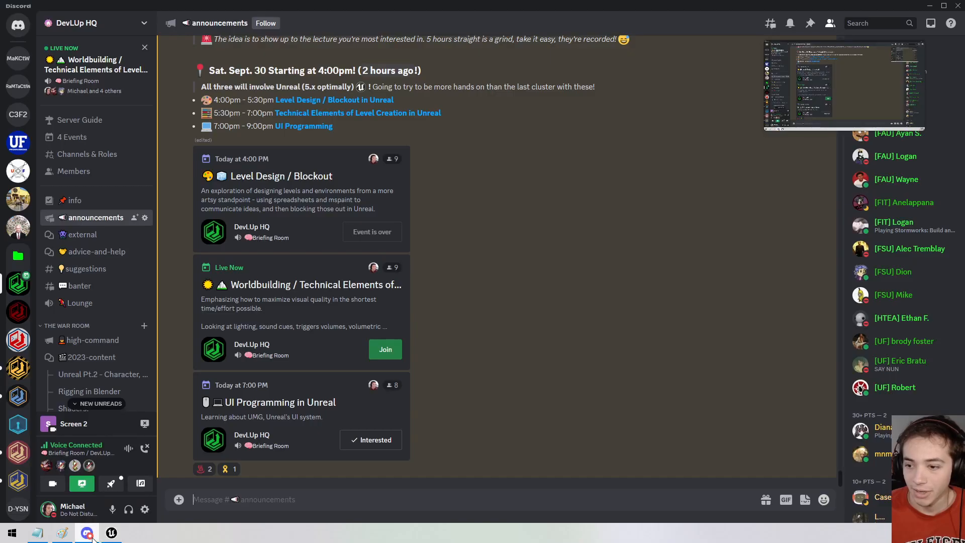
click(91, 536)
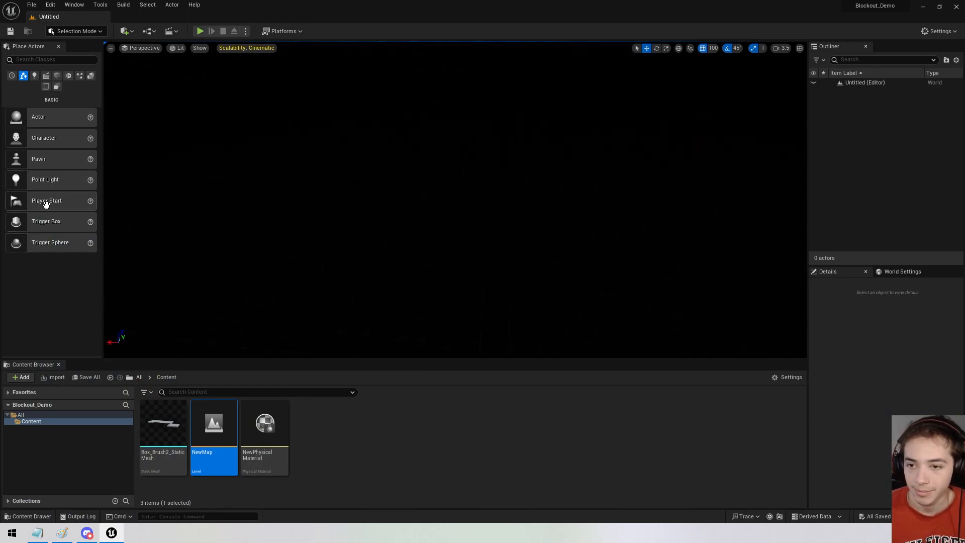
drag(103, 138, 111, 136)
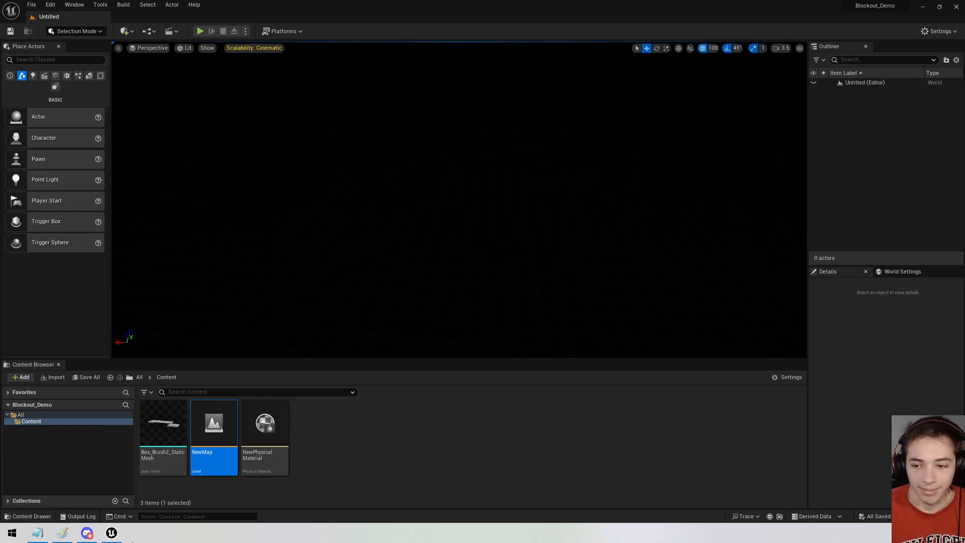
Delete the Box_Brush2_StaticMesh, NewMap and NewPhysicalMaterial assets from the Content folder.
click(373, 443)
click(142, 436)
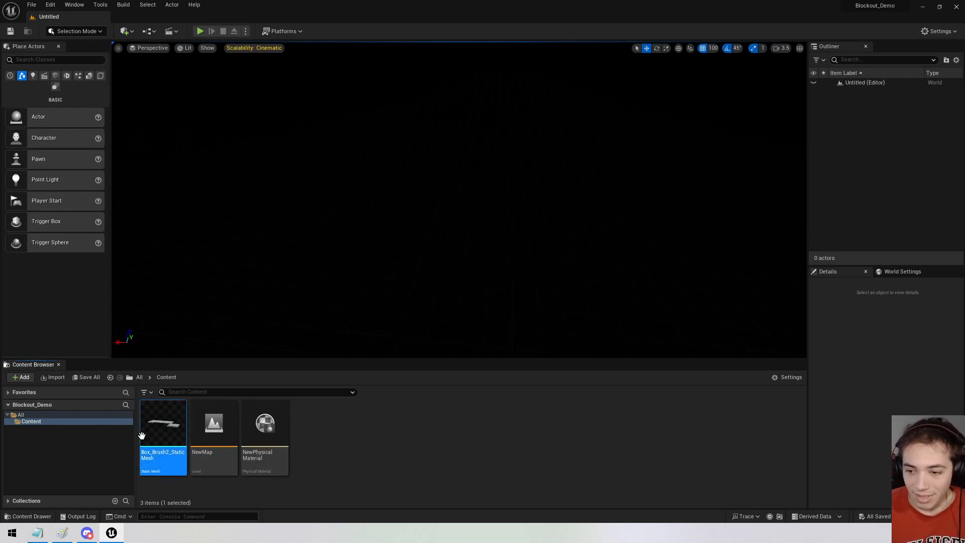
shift+click(286, 429)
key(Delete)
click(427, 433)
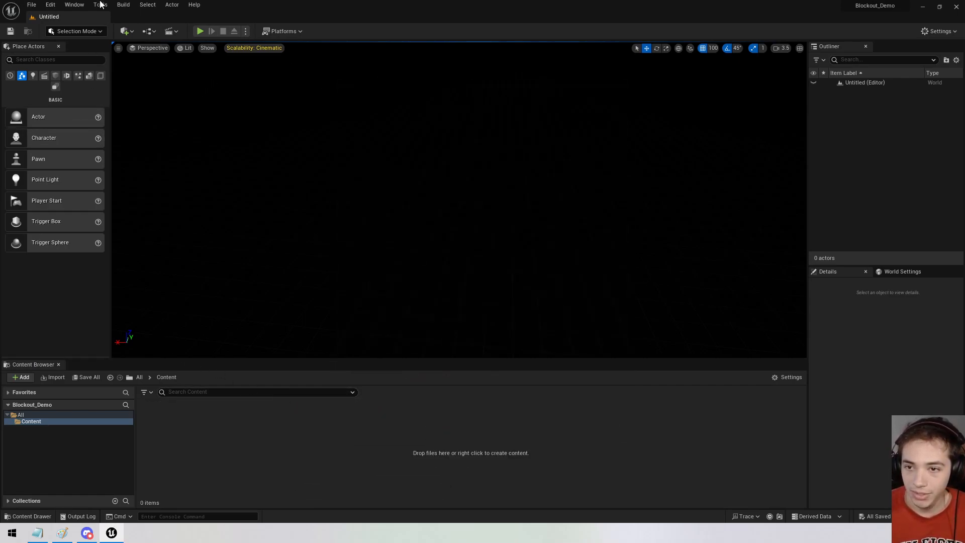
Widen the Place Actors panel so its category icons fit in one row, and select the Untitled level in the Outliner.
drag(111, 65, 136, 63)
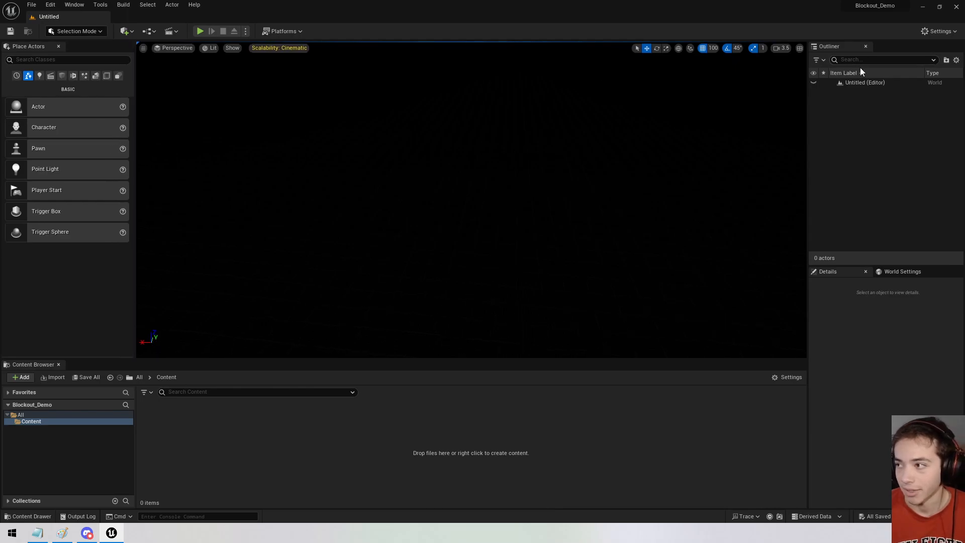
click(861, 83)
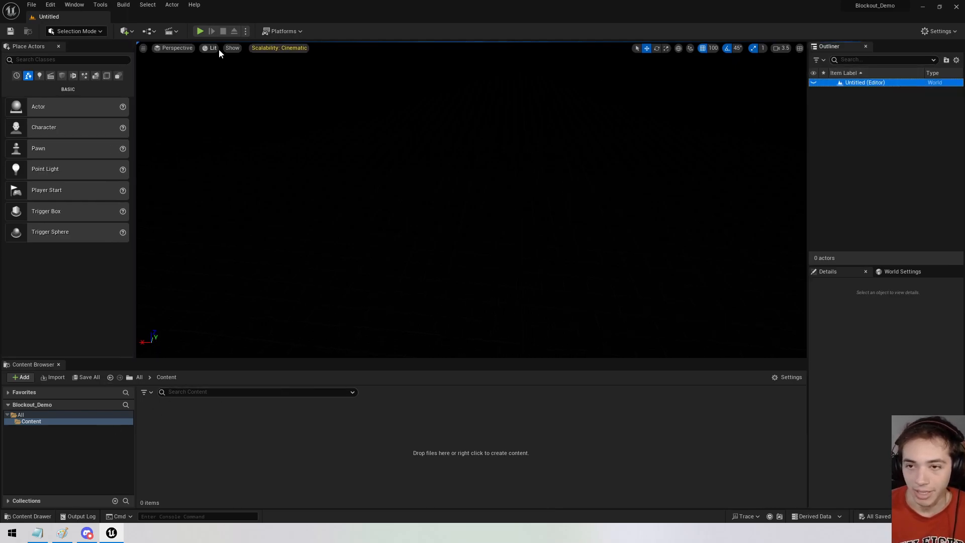
right_drag(260, 161, 262, 160)
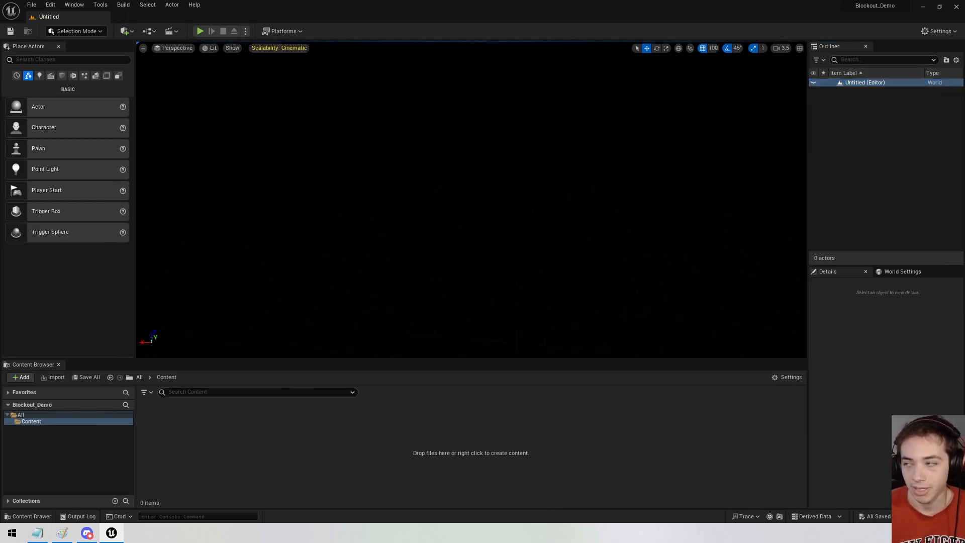
Create a new level from the Empty Level template and make the Content Browser slightly taller.
click(31, 5)
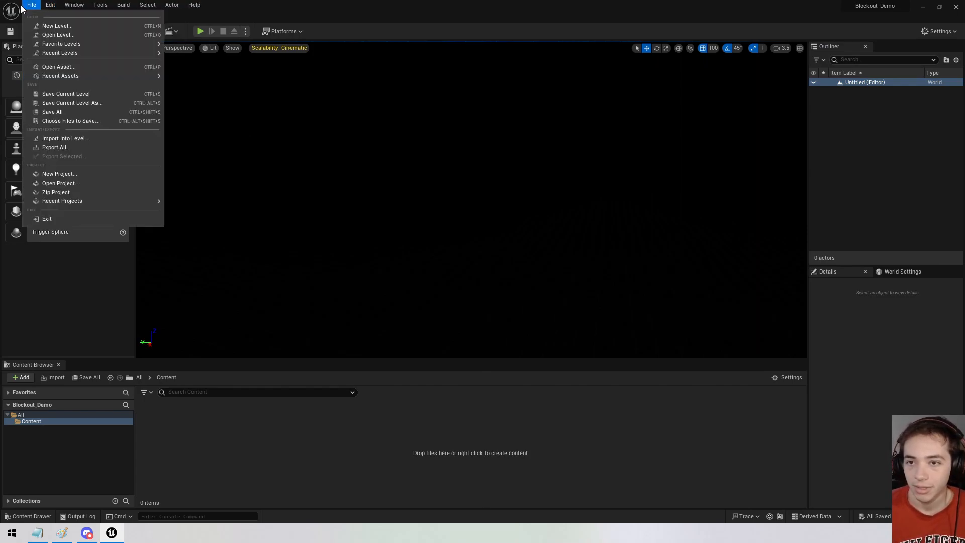
click(57, 26)
click(505, 185)
click(552, 364)
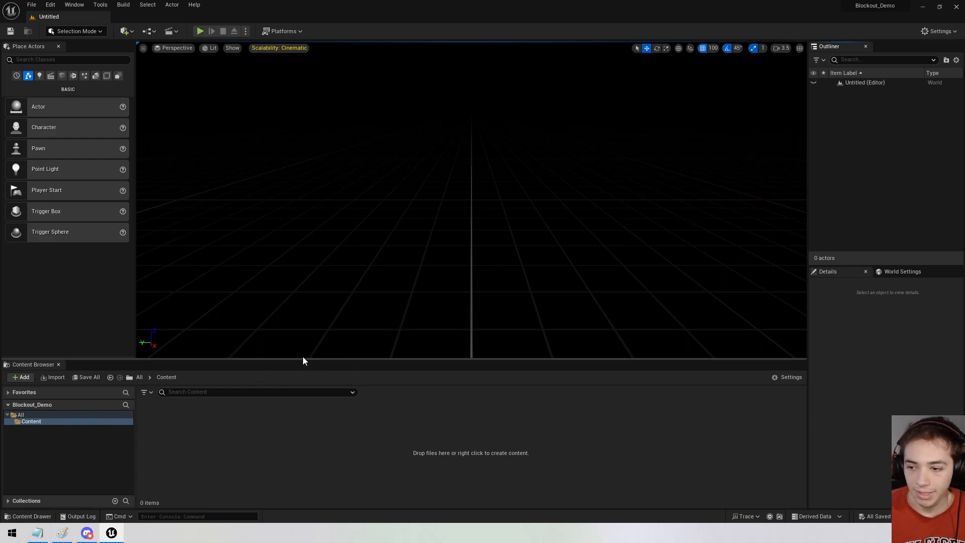
drag(303, 358, 355, 333)
right_drag(355, 302, 376, 151)
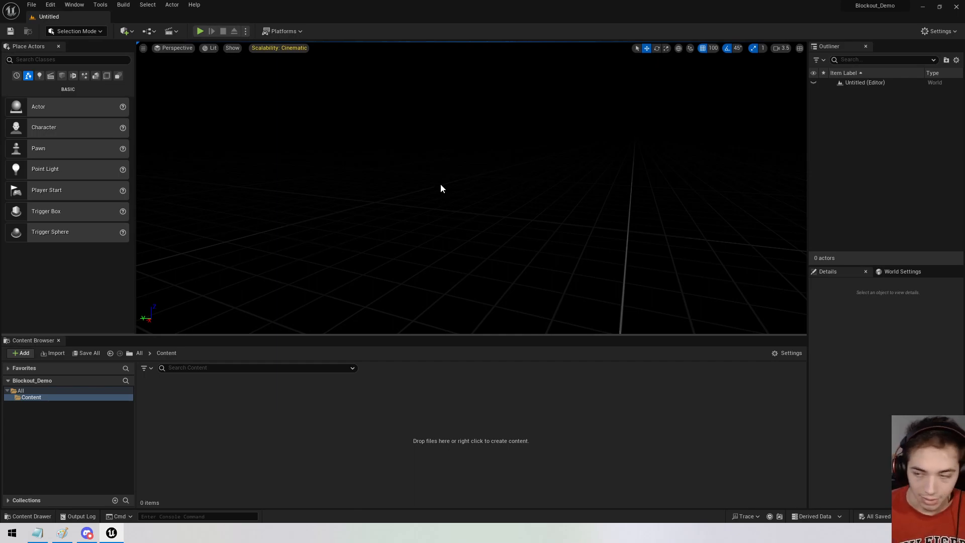
Save the empty level in the Content folder as Menu_Level and select its asset.
key(ctrl+s)
mouse_move(346, 93)
mouse_down()
mouse_move(451, 131)
mouse_move(346, 80)
mouse_up()
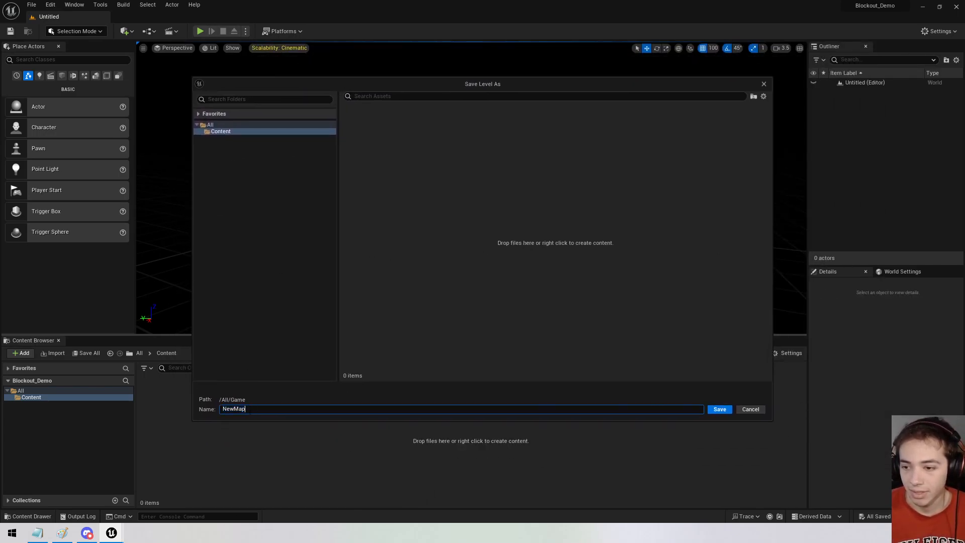
drag(266, 407, 146, 409)
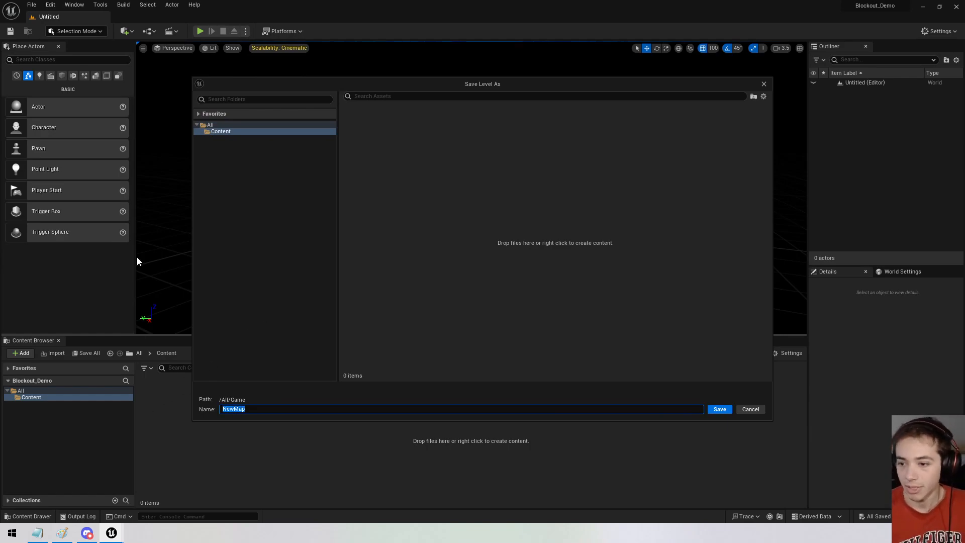
key(BackSpace)
text(L)
key(BackSpace)
text(L)
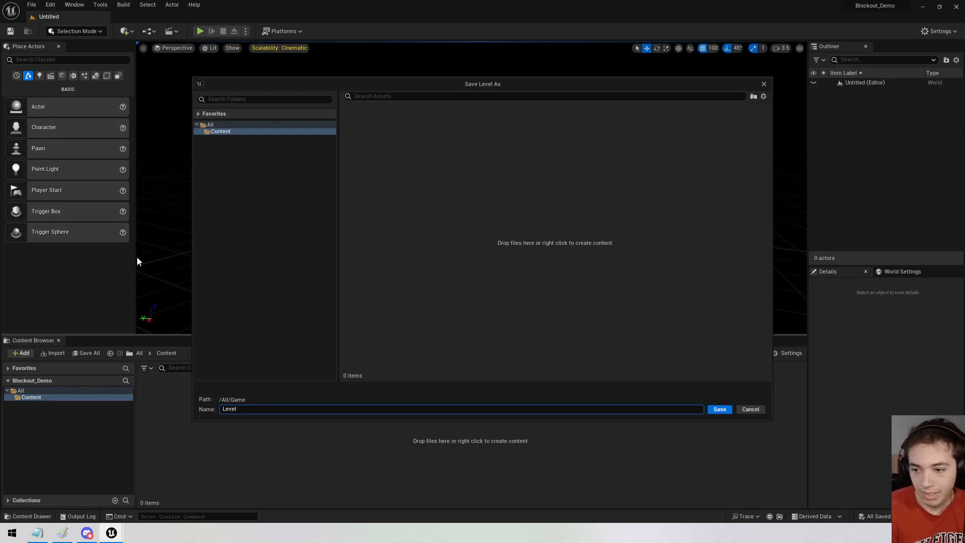
text(evel)
key(BackSpace)
key(BackSpace)
key(BackSpace)
key(BackSpace)
key(BackSpace)
text(Menu)
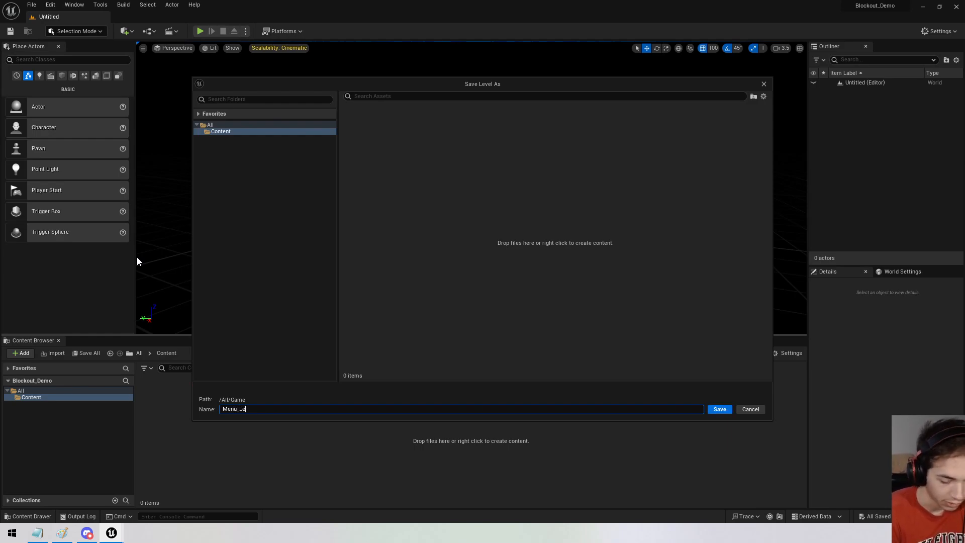
click(720, 410)
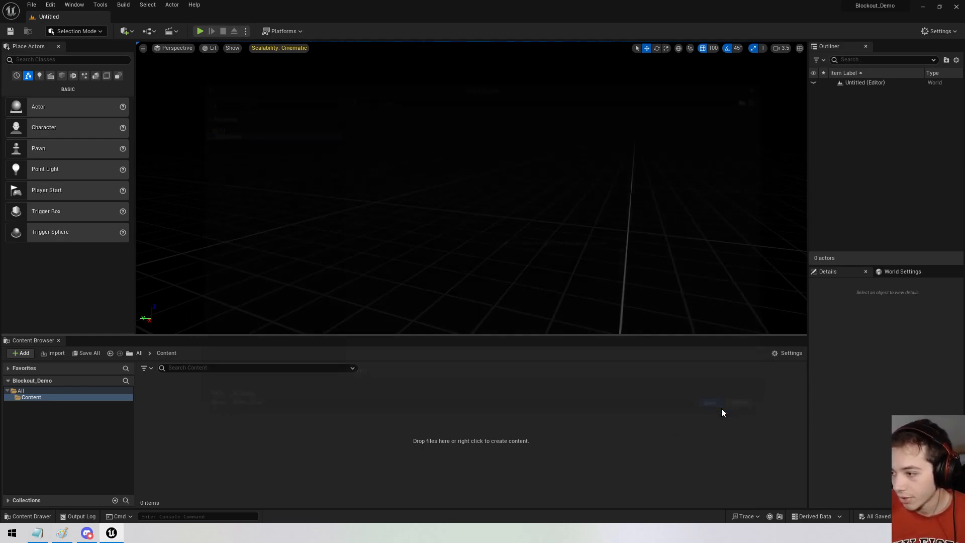
click(167, 394)
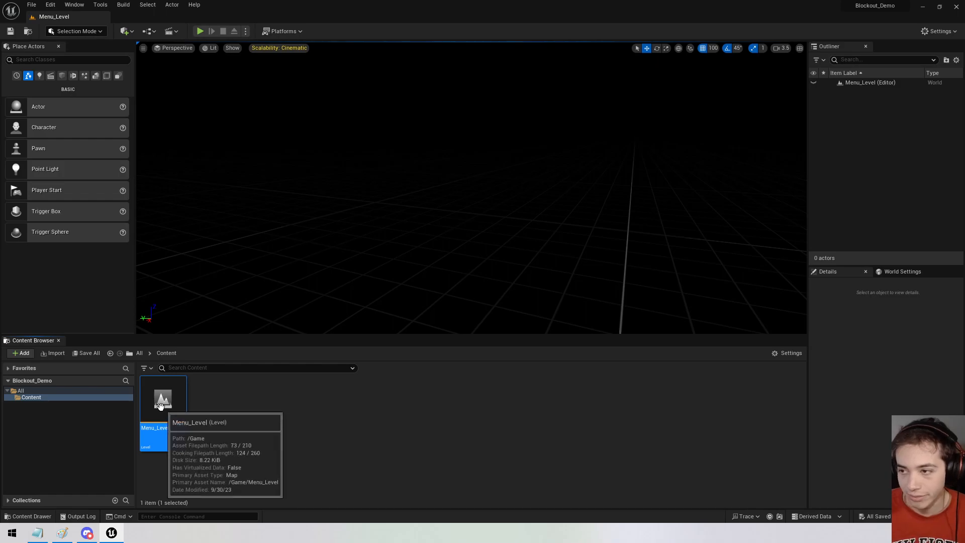
Create another new level from the Basic template.
right_drag(405, 153, 547, 178)
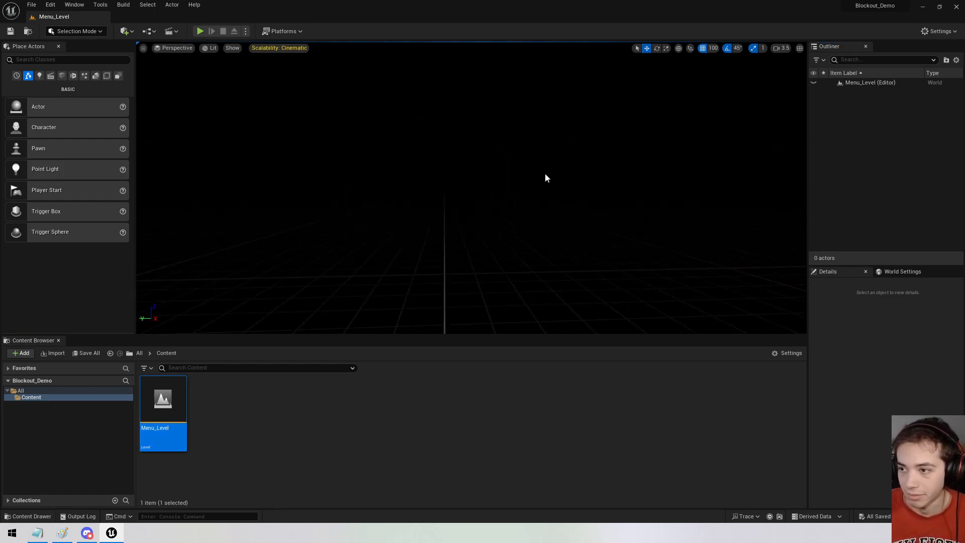
right_drag(286, 149, 403, 217)
click(31, 5)
click(56, 27)
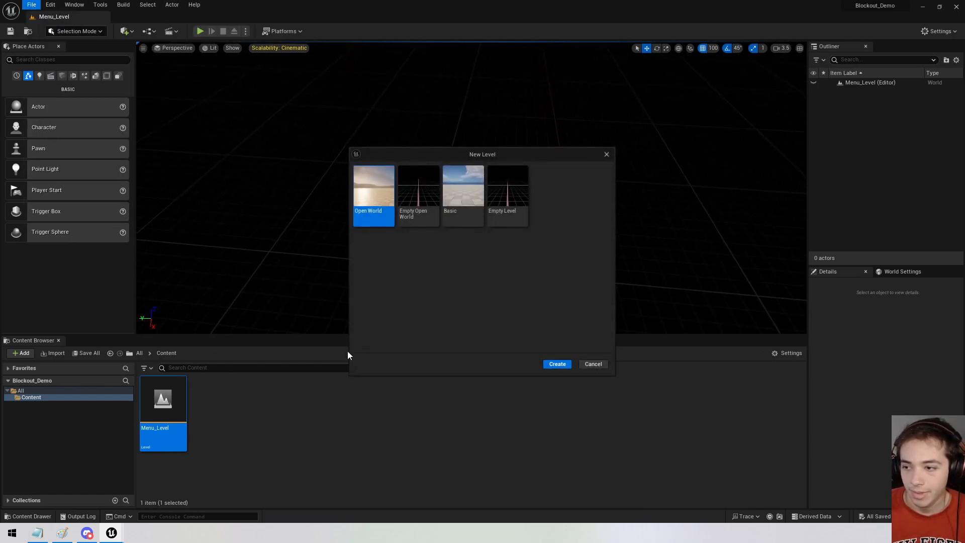
click(457, 184)
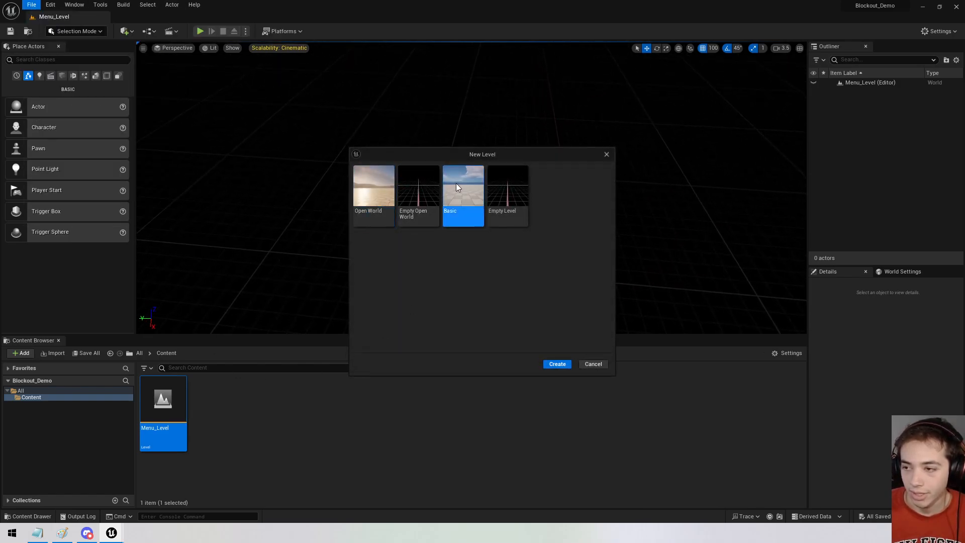
click(563, 361)
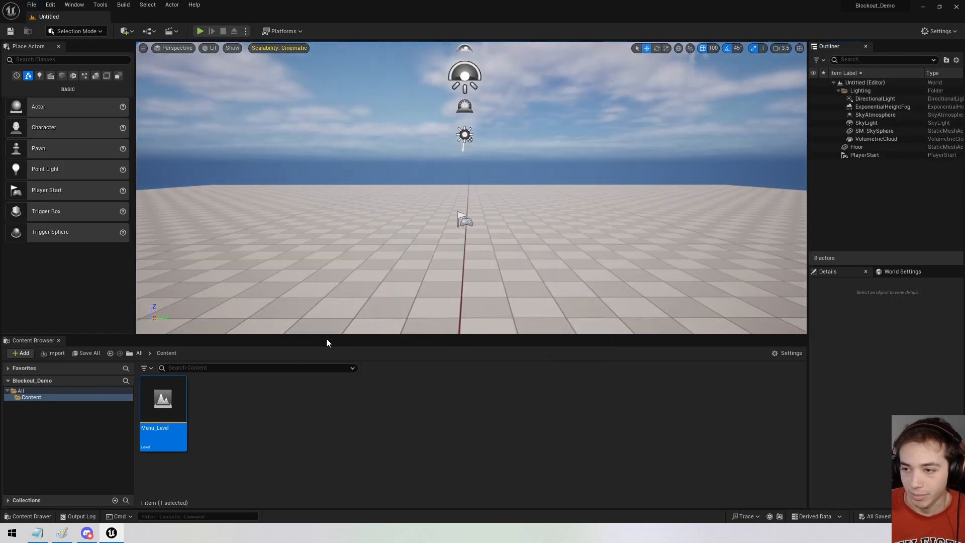
Examine the Basic level's floor, sky and default actors from several angles.
right_drag(369, 126, 552, 159)
key(s)
key(w)
click(494, 168)
drag(478, 177, 415, 197)
click(496, 173)
drag(522, 185, 627, 231)
key(d)
right_drag(627, 230, 527, 149)
key(w)
key(s)
click(528, 150)
key(a)
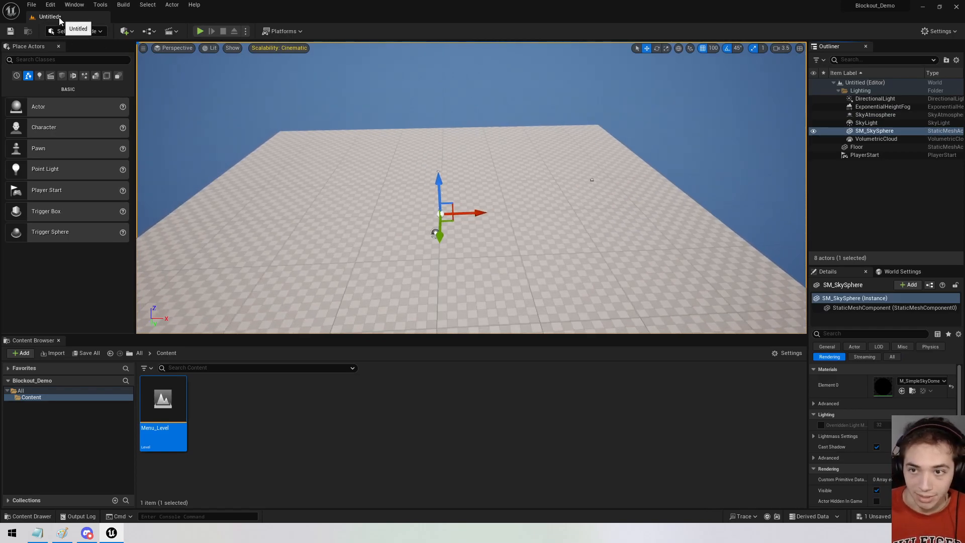
Save the Basic level in the Content folder as GameLevel.
key(ctrl+s)
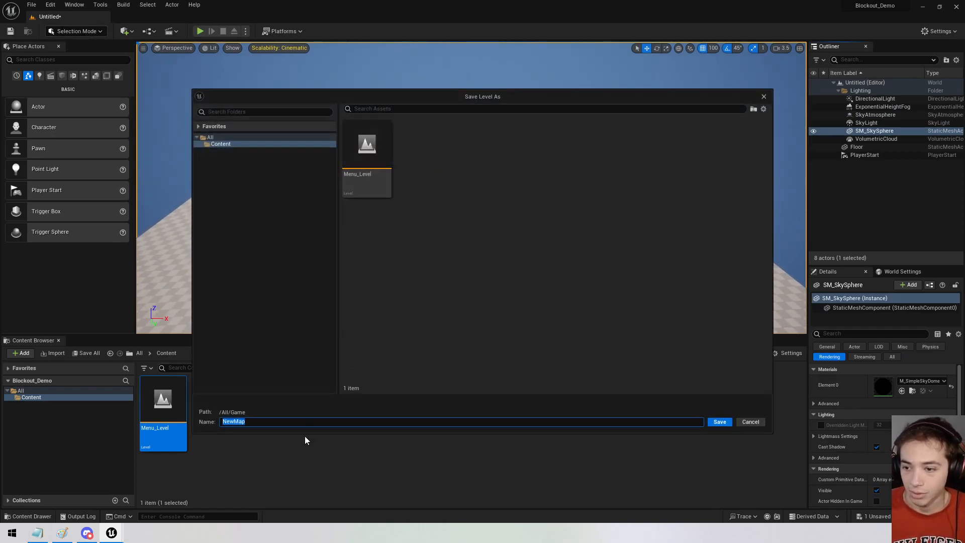
text(GameLevel)
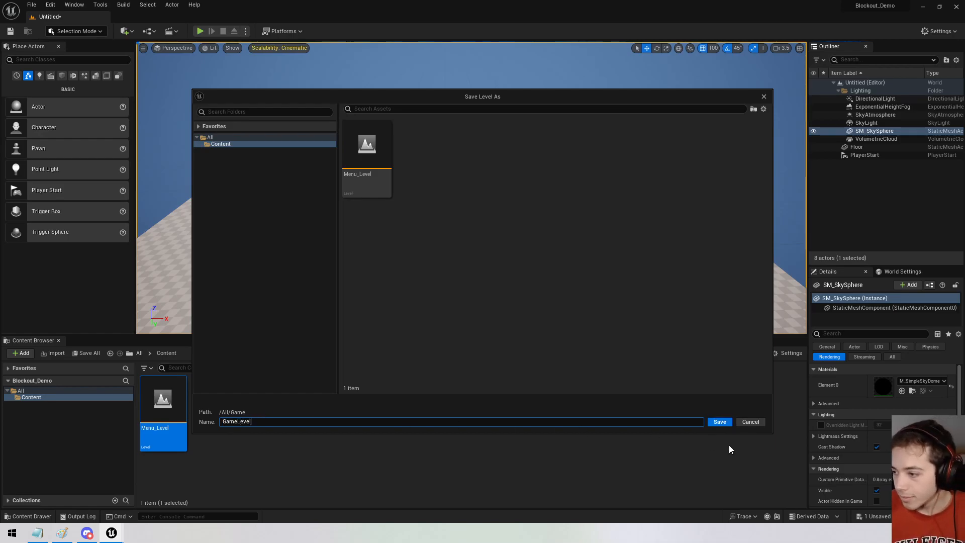
click(719, 422)
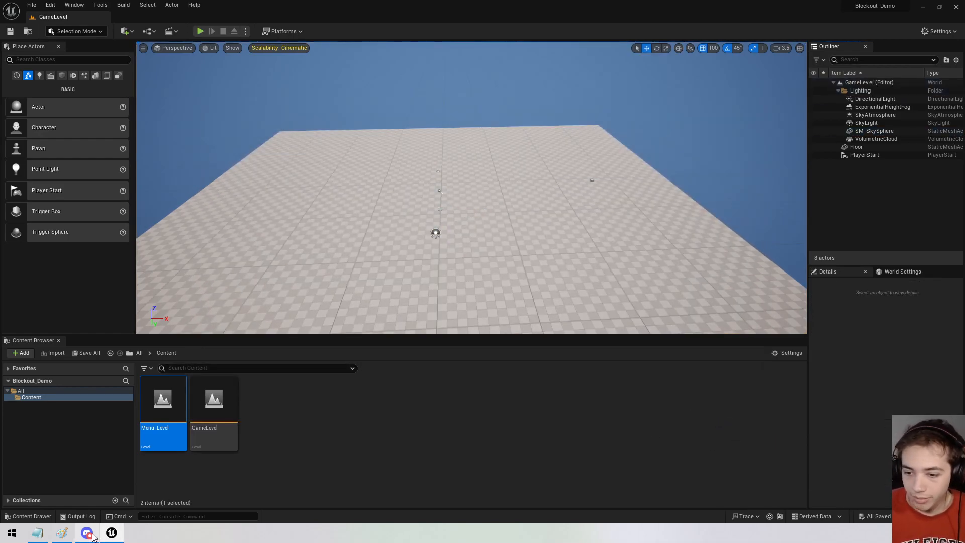
Switch to Paint and read the Paradigms notes beside the reference images and map sketch.
click(62, 533)
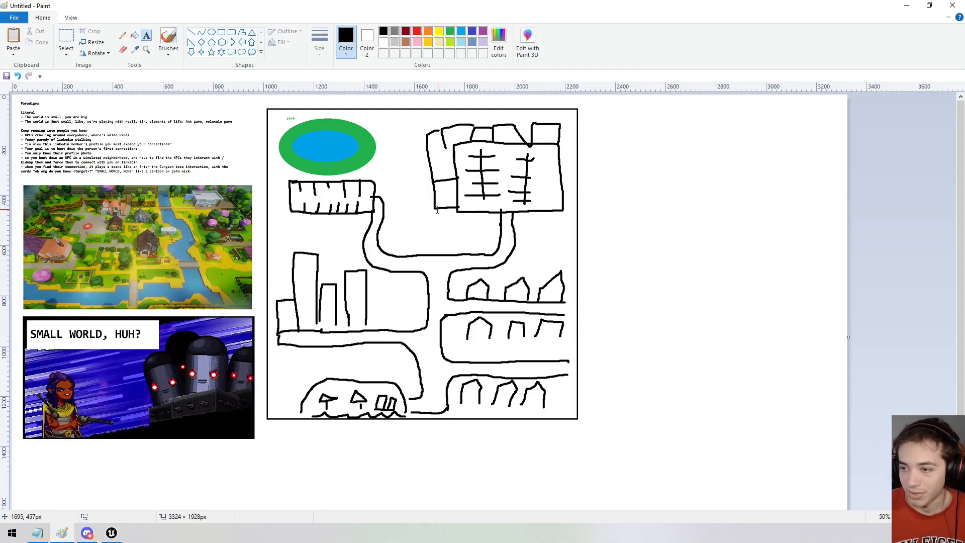
ctrl+scroll(439, 209, up, 1)
scroll(583, 228, down, 2)
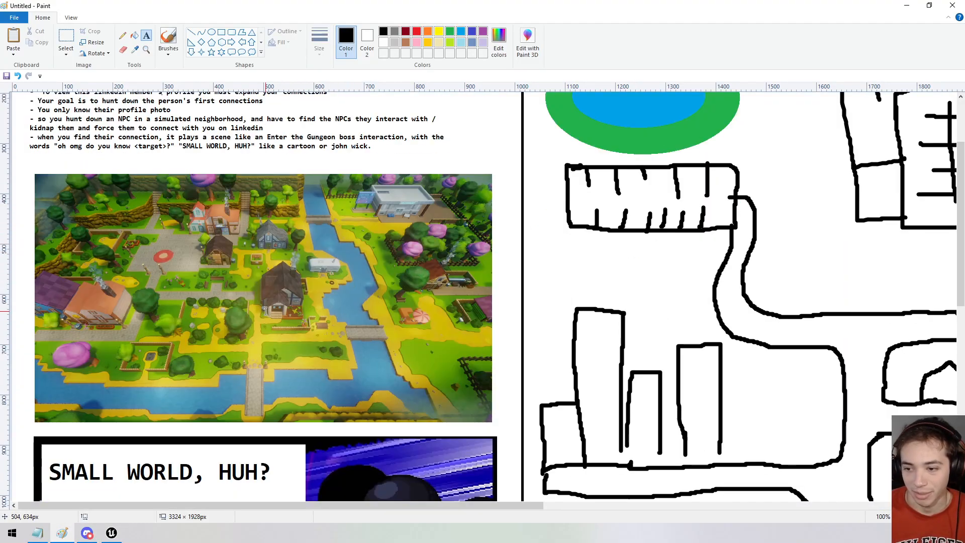
scroll(260, 474, up, 2)
drag(261, 508, 169, 505)
ctrl+scroll(159, 326, up, 1)
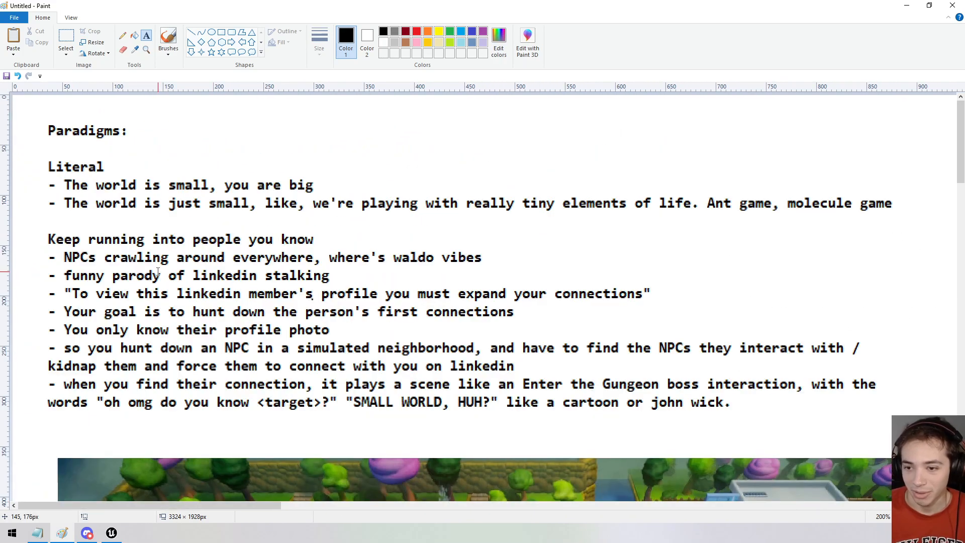
ctrl+scroll(38, 212, down, 1)
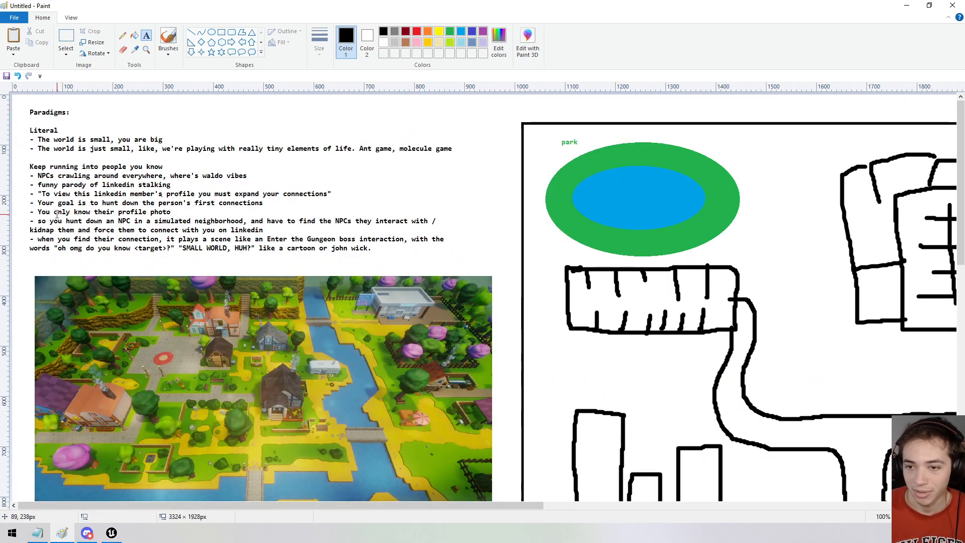
Select the "Keep running into people you know" notes block and shift it slightly right and down.
click(63, 35)
drag(27, 160, 458, 266)
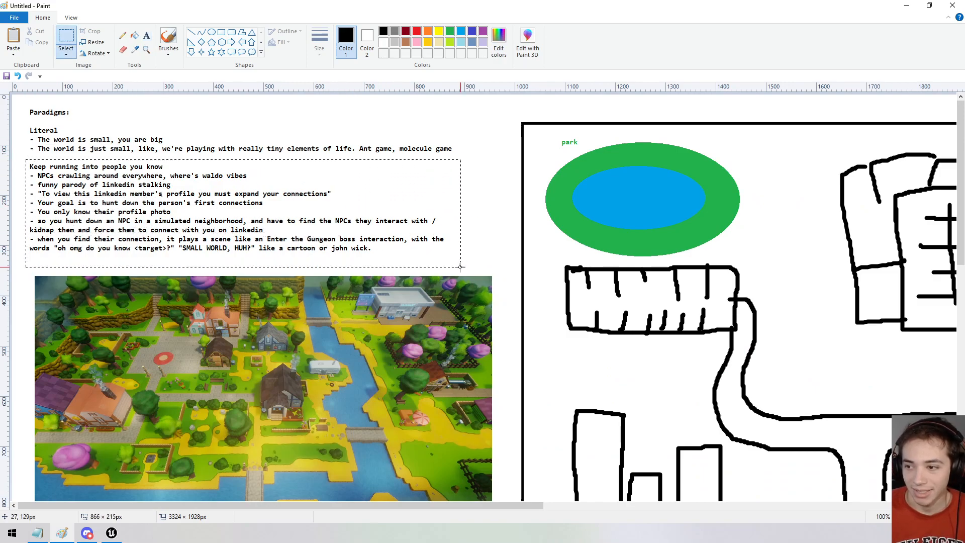
drag(291, 214, 312, 224)
ctrl+scroll(311, 224, down, 1)
ctrl+scroll(303, 246, up, 1)
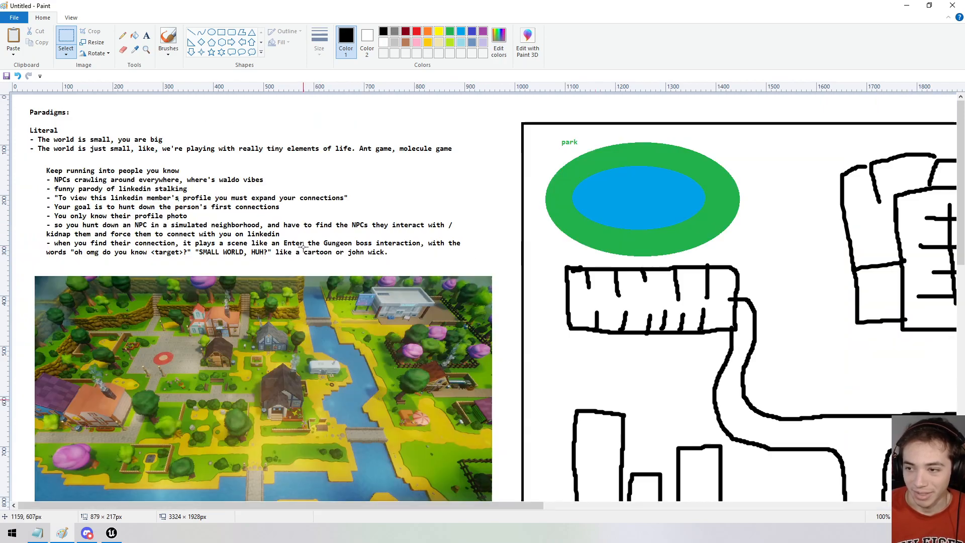
Select the whole framed map sketch and shift it slightly right and down on the canvas.
ctrl+scroll(261, 105, down, 1)
click(264, 104)
drag(265, 104, 574, 422)
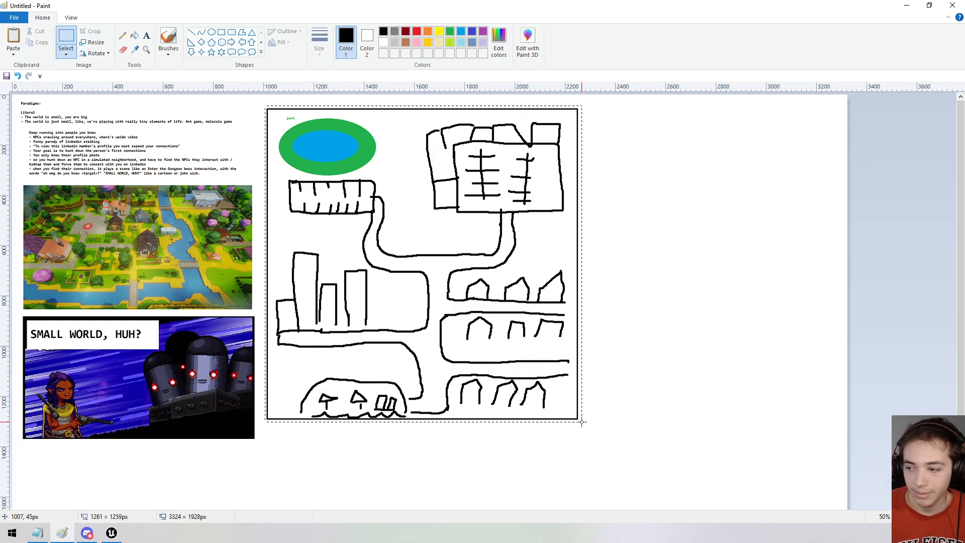
drag(581, 423, 580, 423)
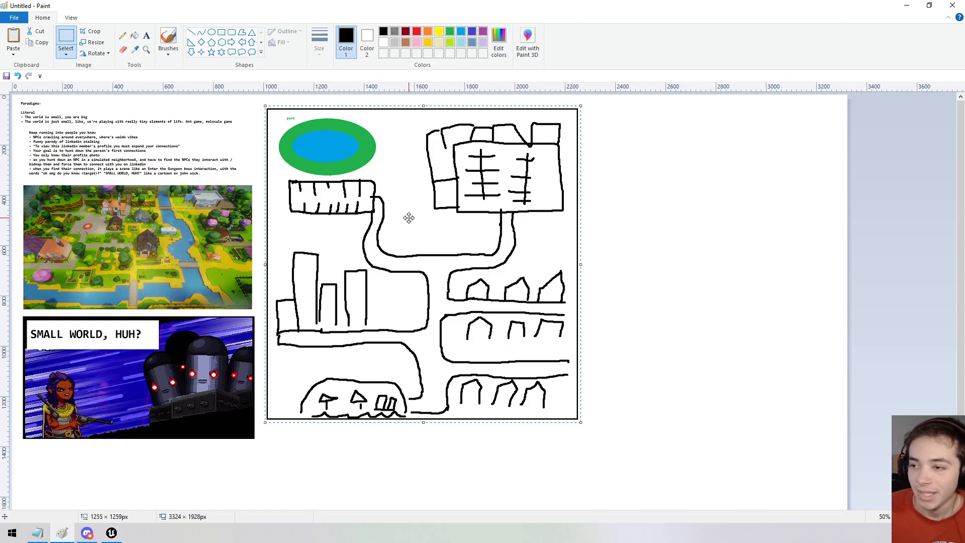
mouse_move(433, 246)
mouse_down()
mouse_move(463, 284)
mouse_move(440, 252)
mouse_up()
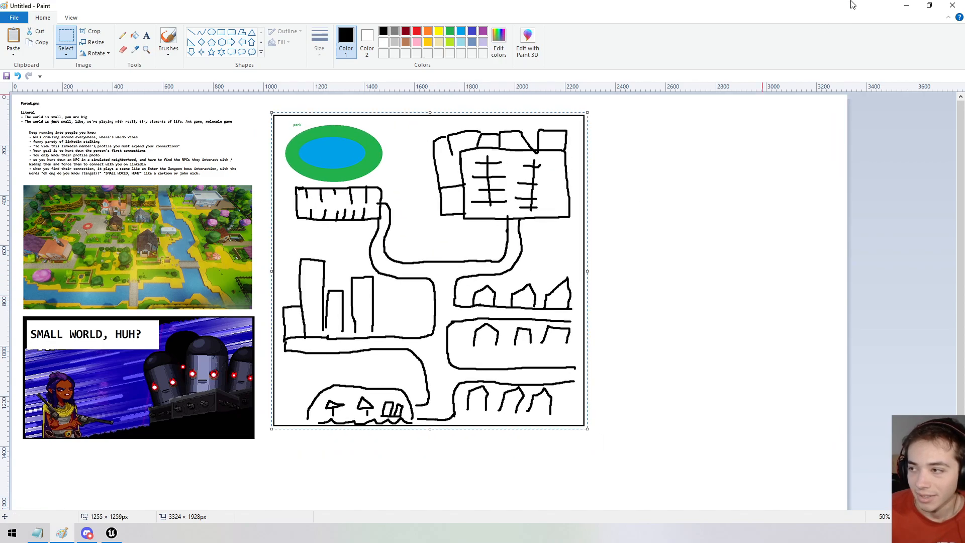
Minimize Paint to return to the Unreal Editor and widen the Place Actors panel slightly.
click(908, 6)
right_drag(332, 93, 272, 86)
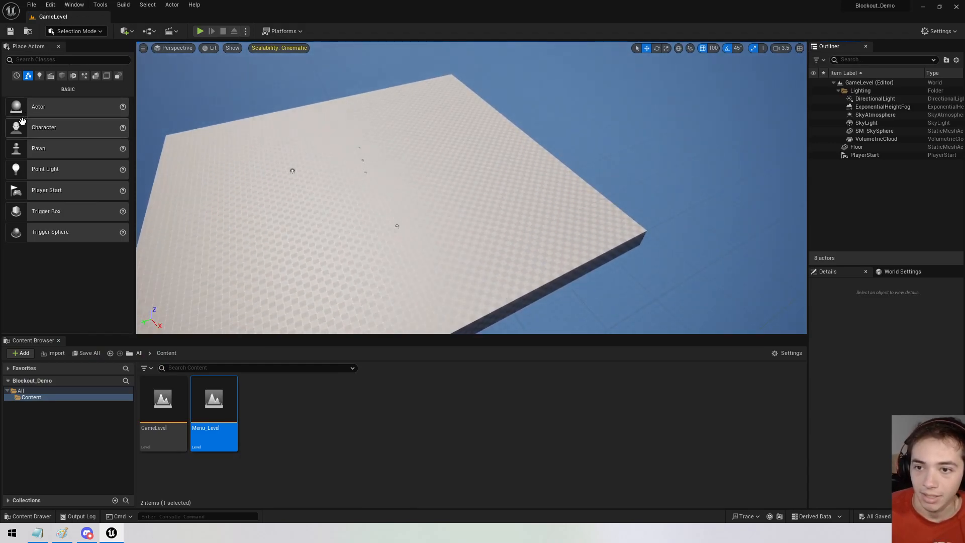
drag(134, 57, 137, 57)
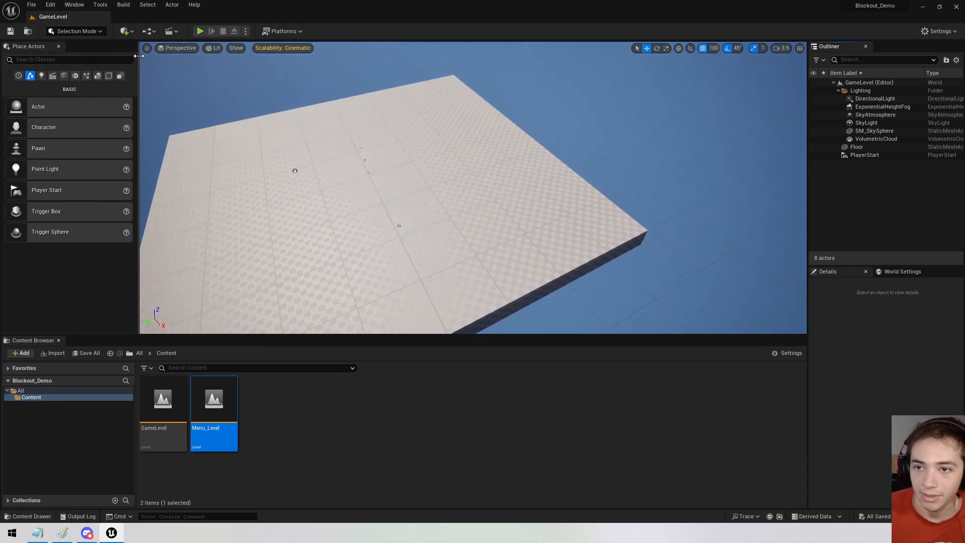
Stay in Selection Mode and delete the Floor mesh from GameLevel.
click(79, 31)
click(78, 45)
click(457, 190)
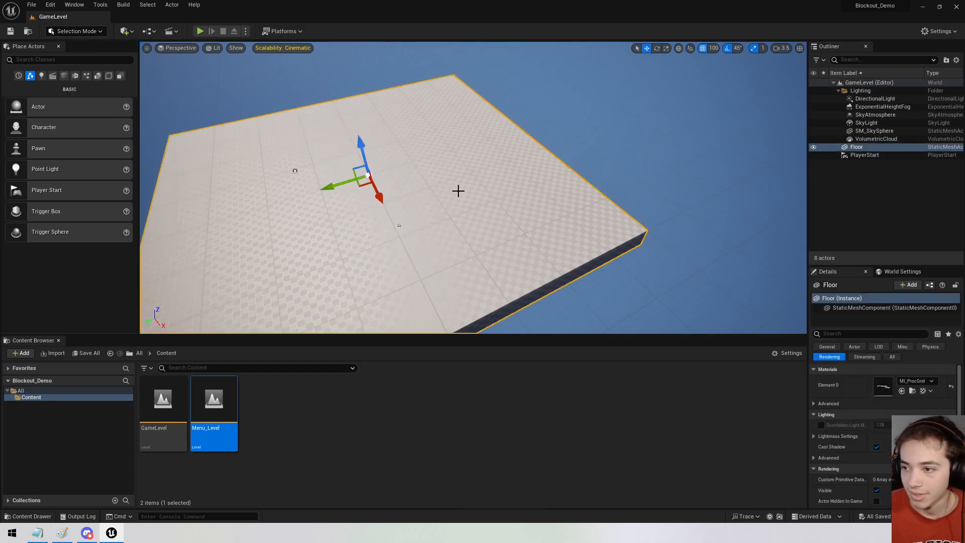
key(Delete)
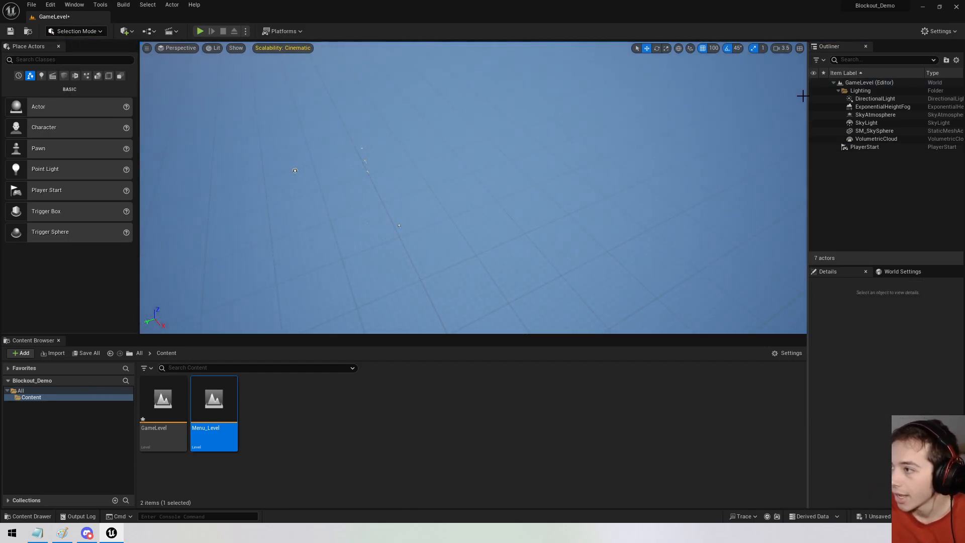
Widen the Outliner and Details panels and focus the view on the DirectionalLight actor in the Lighting folder.
drag(808, 97, 629, 108)
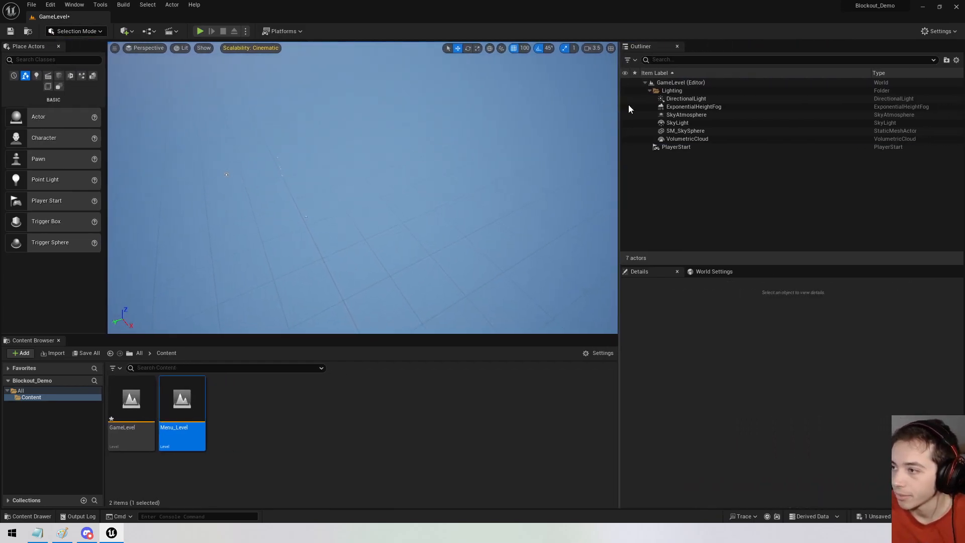
click(672, 91)
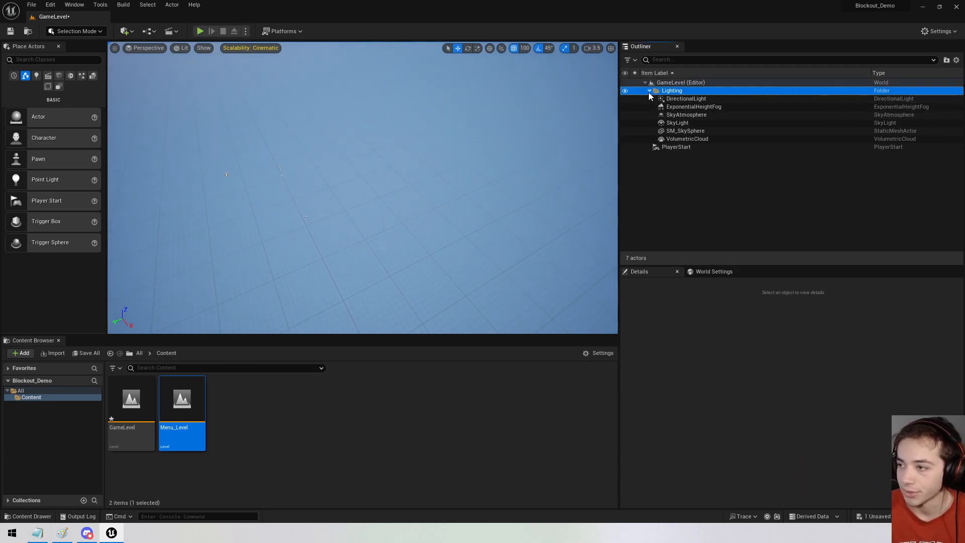
double_click(686, 99)
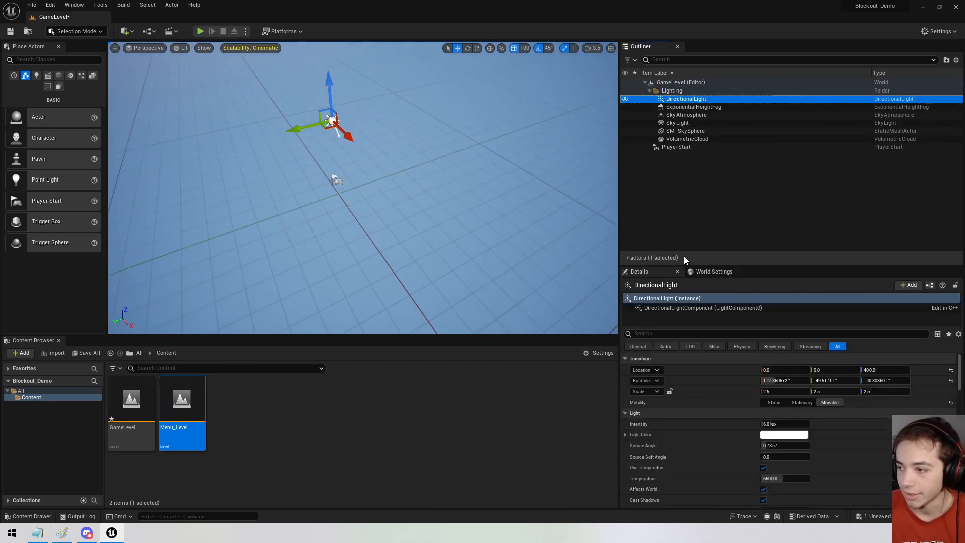
Make the Details panel taller and close the World Settings beside it.
drag(684, 265, 610, 183)
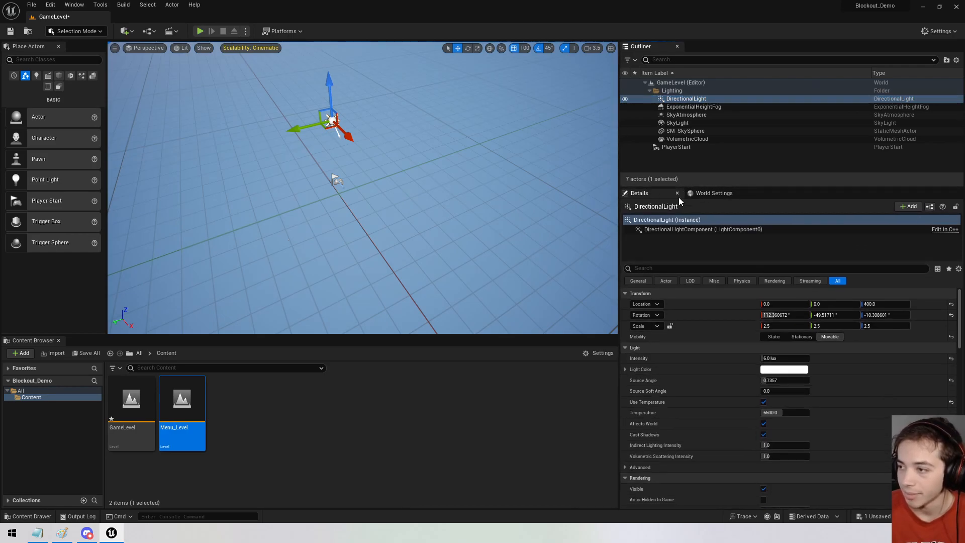
click(745, 193)
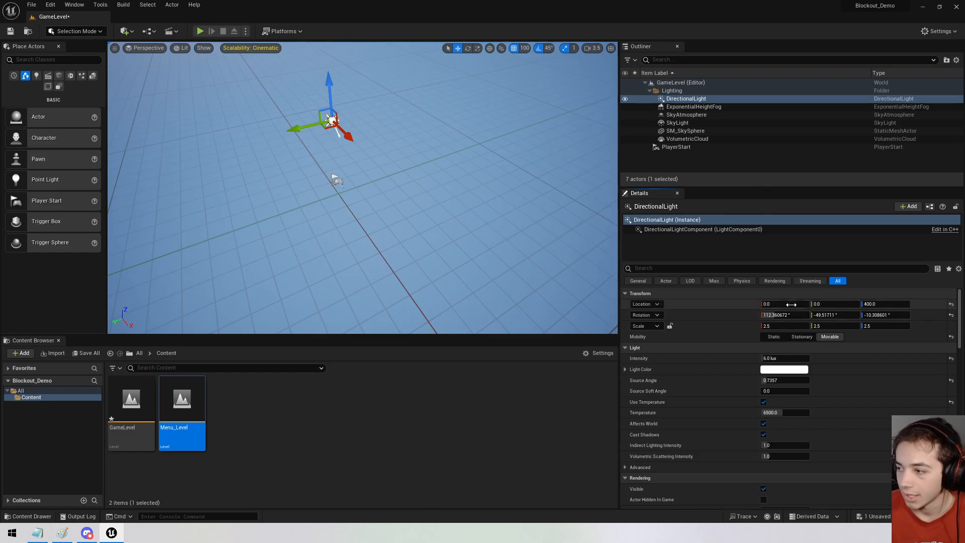
Give the DirectionalLight properties slightly more room, collapse the categories from Light through Light Function, and save GameLevel.
mouse_move(833, 260)
mouse_down()
mouse_move(834, 241)
mouse_move(833, 254)
mouse_up()
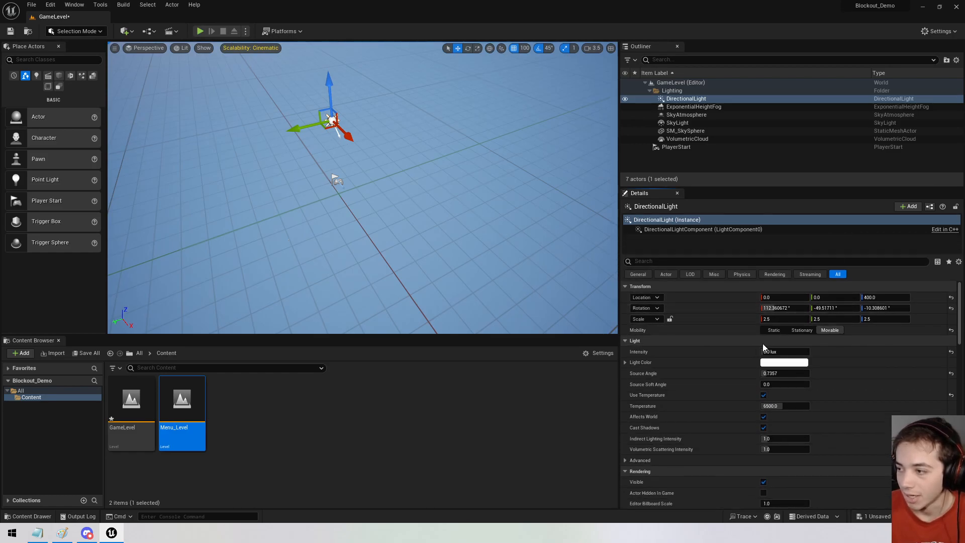
click(625, 341)
click(625, 352)
click(626, 374)
click(626, 385)
click(626, 395)
click(625, 406)
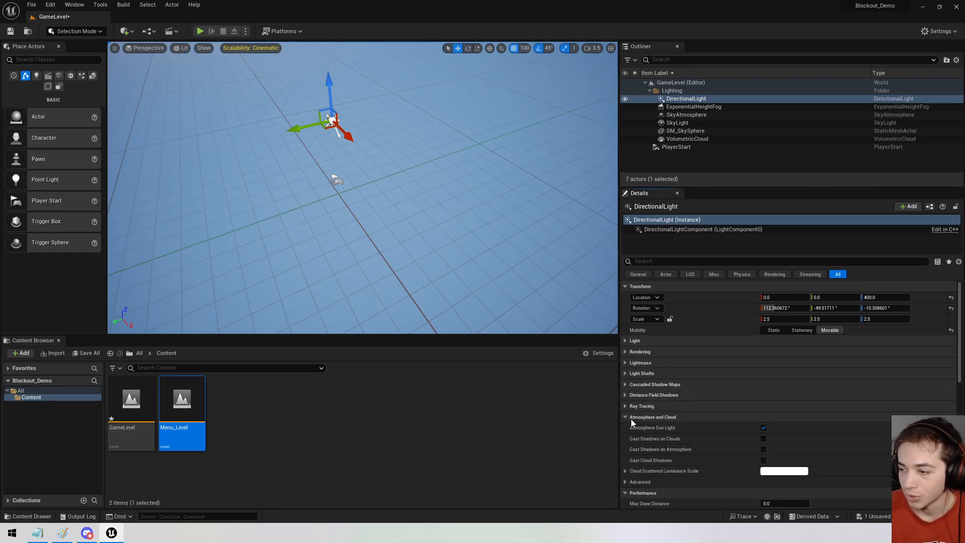
click(626, 417)
click(626, 427)
click(626, 439)
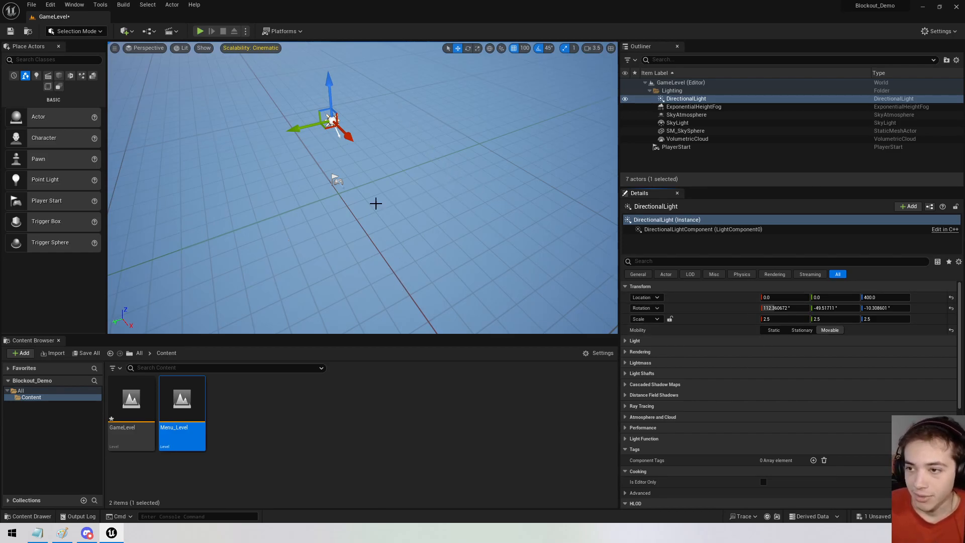
key(ctrl+s)
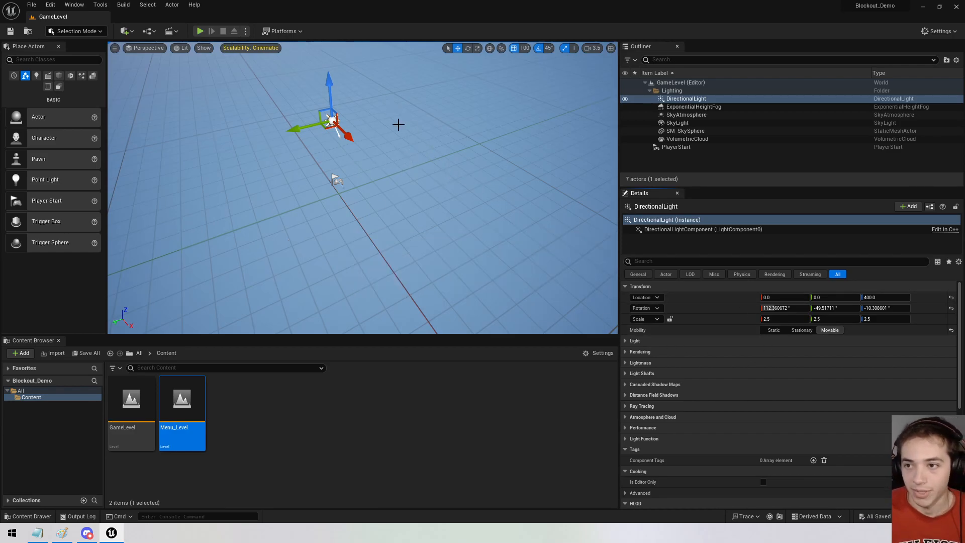
Try the Medium and Cinematic scalability presets, and set all scalability groups to Epic.
click(246, 48)
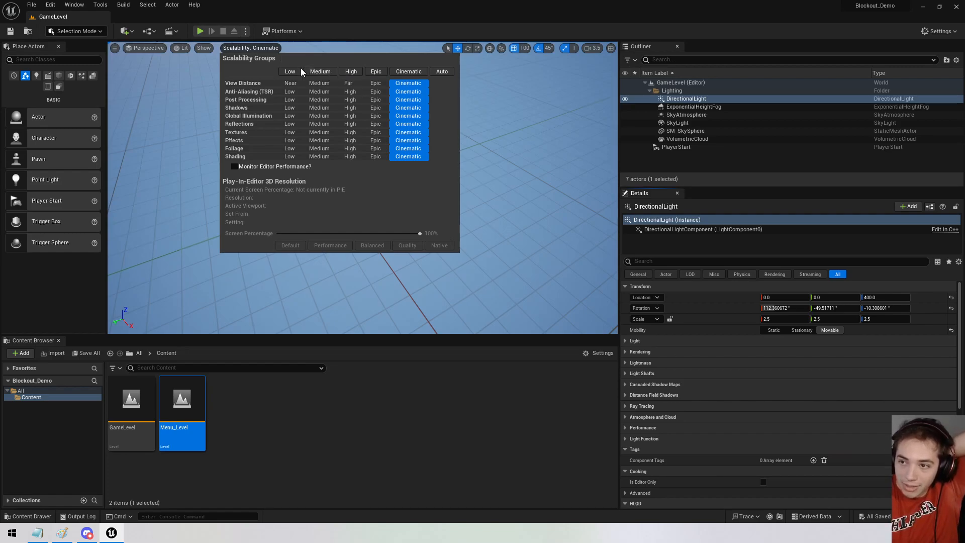
click(327, 77)
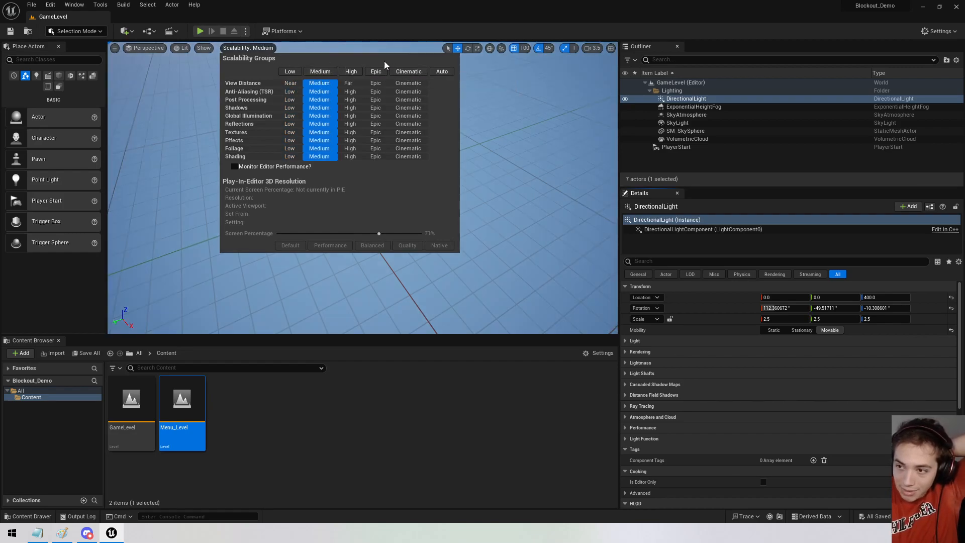
click(405, 73)
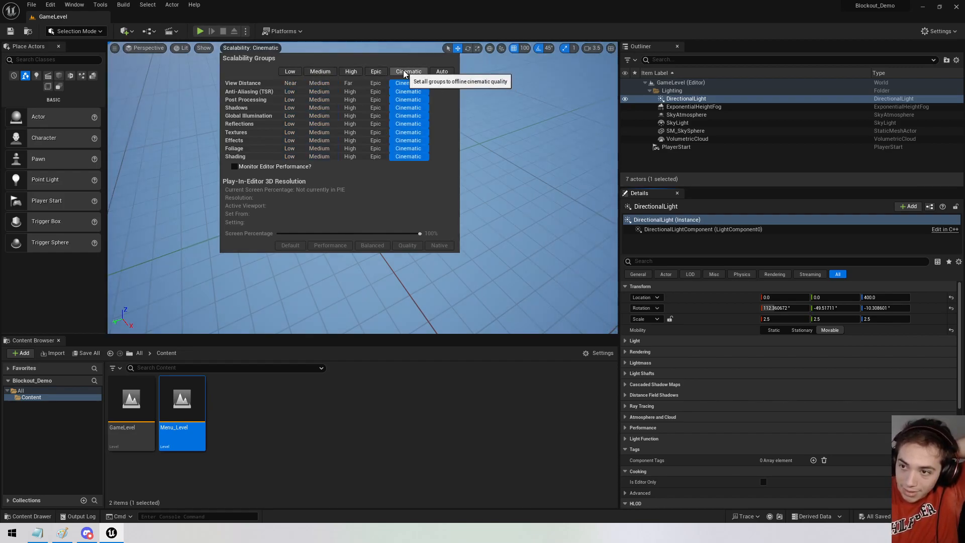
click(320, 72)
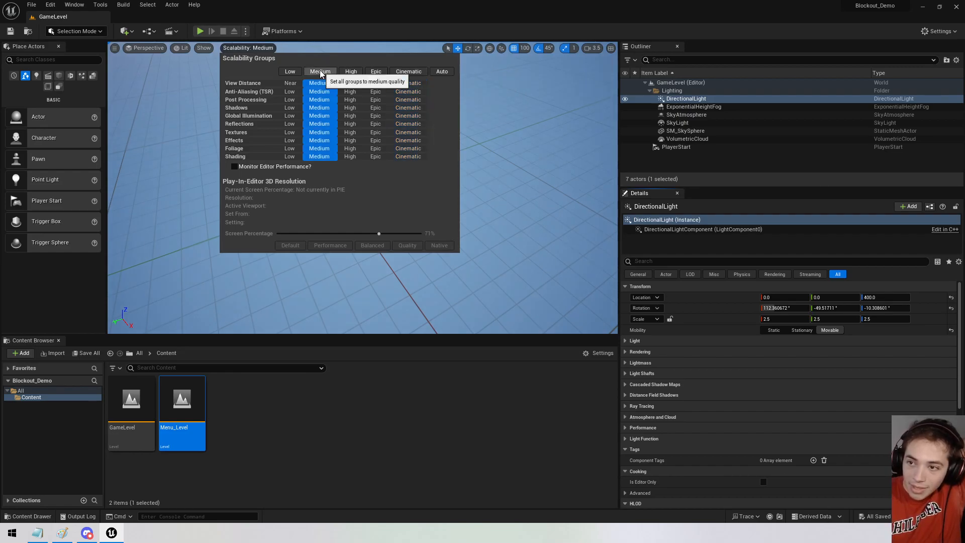
click(377, 76)
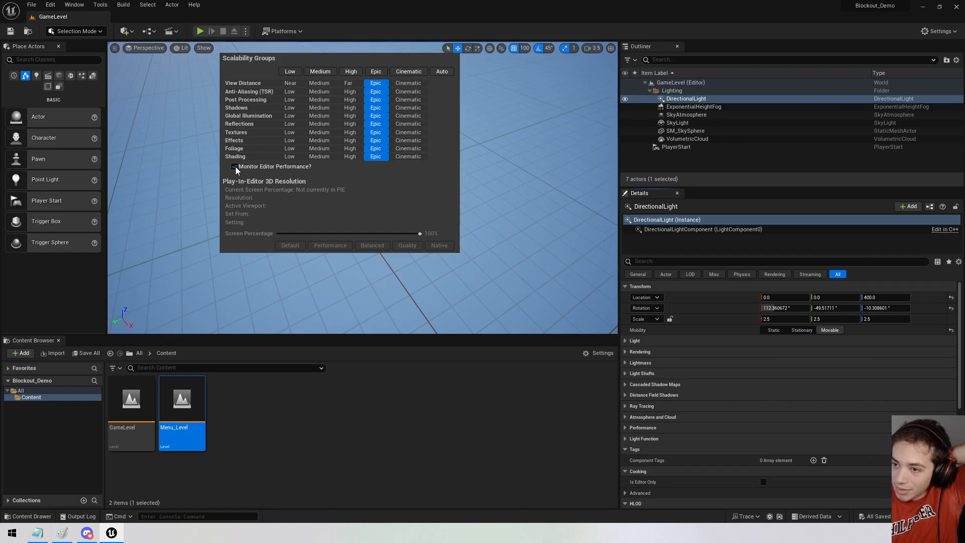
right_drag(536, 169, 533, 128)
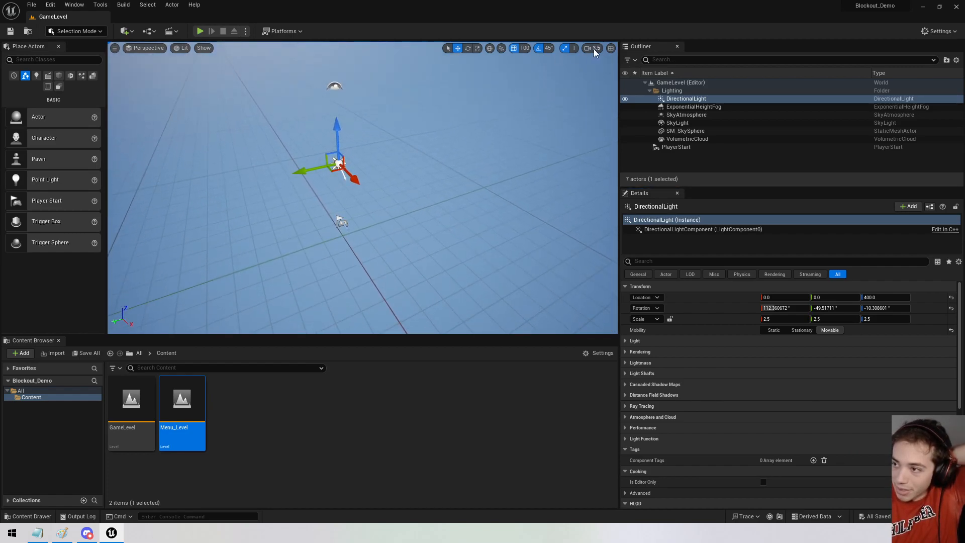
Turn on the FPS display in the level viewport.
click(114, 47)
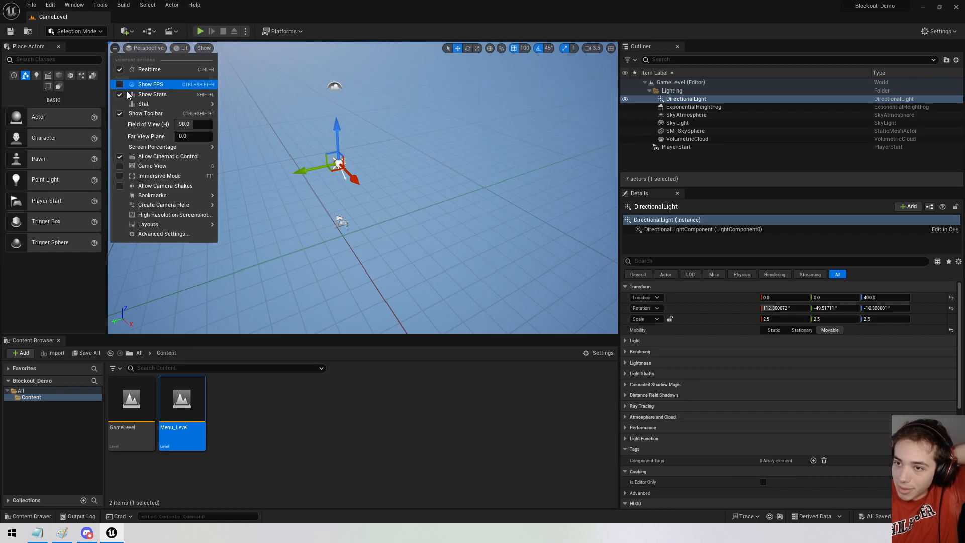
click(120, 86)
mouse_move(409, 114)
right_down()
mouse_move(521, 103)
mouse_move(408, 114)
right_up()
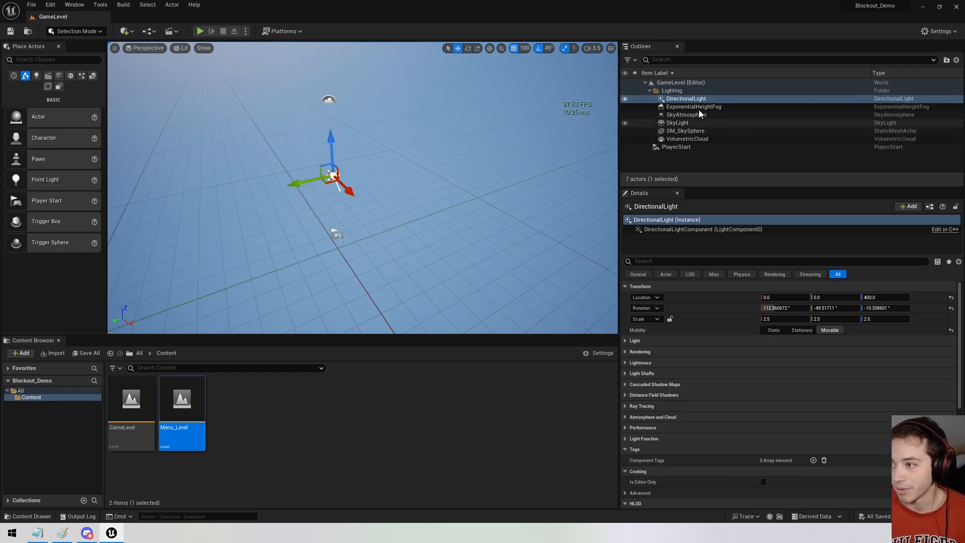
Focus the view on the PlayerStart actor and look at its surroundings.
double_click(669, 147)
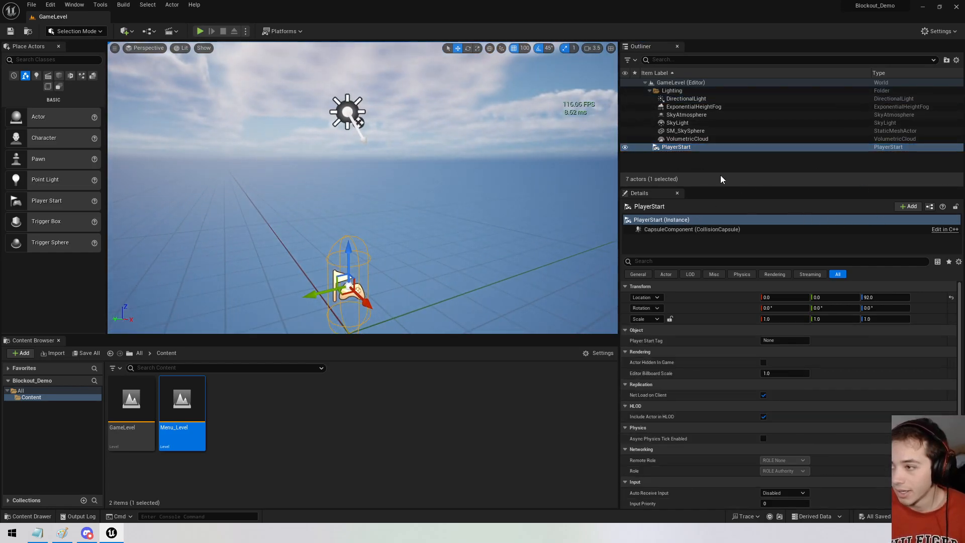
double_click(677, 147)
right_drag(416, 157, 415, 236)
Rotate the DirectionalLight about its vertical axis in 45° snaps to a Z rotation of about -505.3°.
click(683, 100)
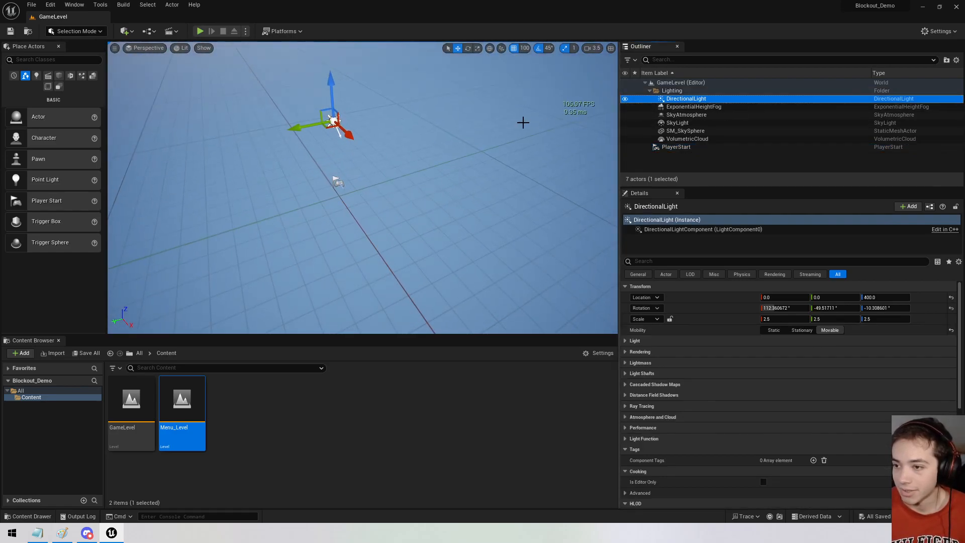
mouse_move(484, 196)
right_down()
mouse_move(453, 181)
mouse_move(452, 151)
mouse_move(468, 146)
mouse_move(473, 191)
right_up()
right_drag(562, 159, 505, 147)
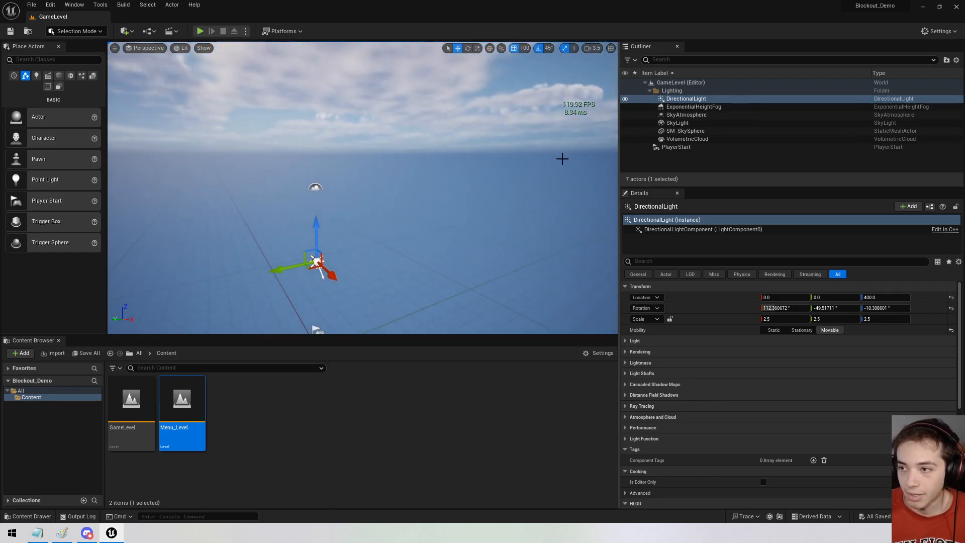
click(467, 49)
right_drag(391, 264, 375, 279)
drag(458, 267, 517, 264)
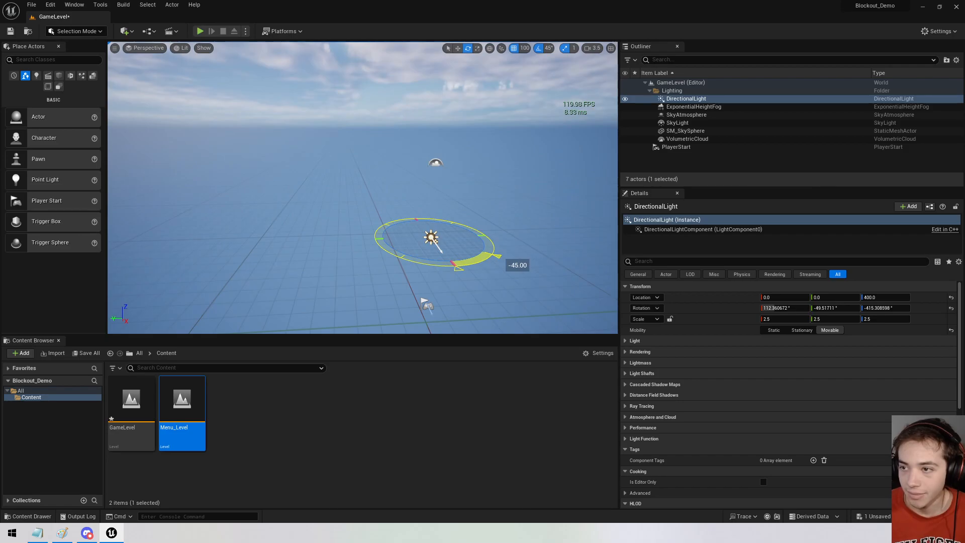
right_drag(503, 226, 502, 156)
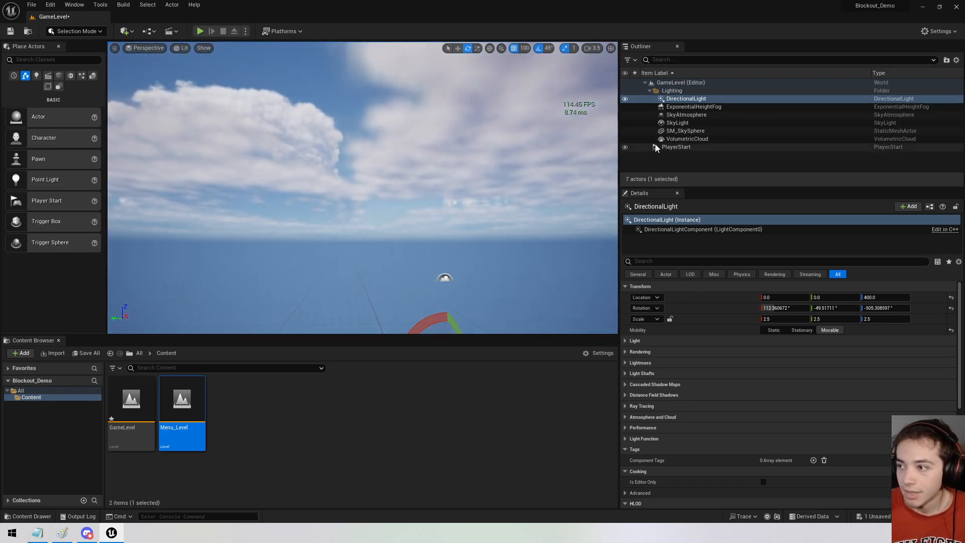
Check the clouds with the camera speed raised to 10, and delete the VolumetricCloud actor from GameLevel.
click(699, 139)
right_drag(393, 179, 468, 227)
scroll(394, 180, up, 4)
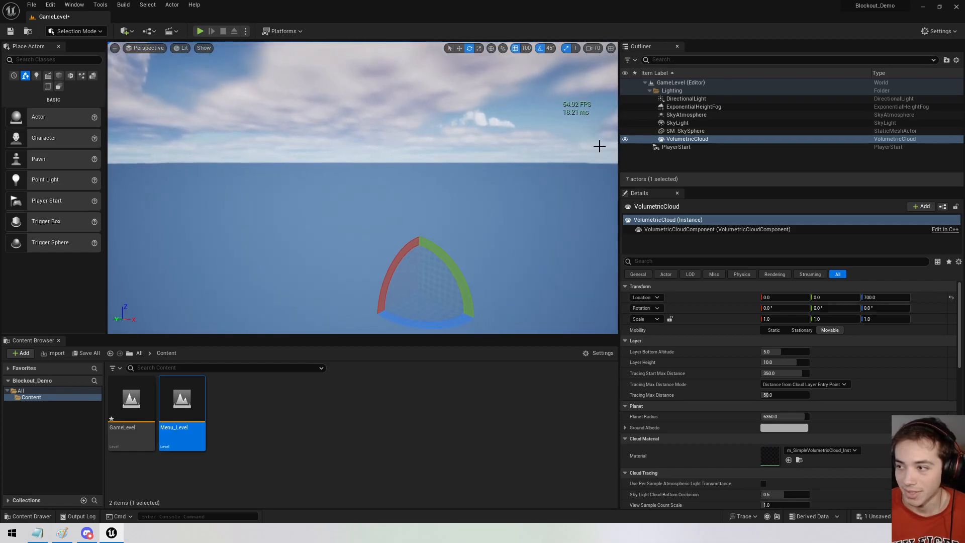
click(692, 137)
key(Delete)
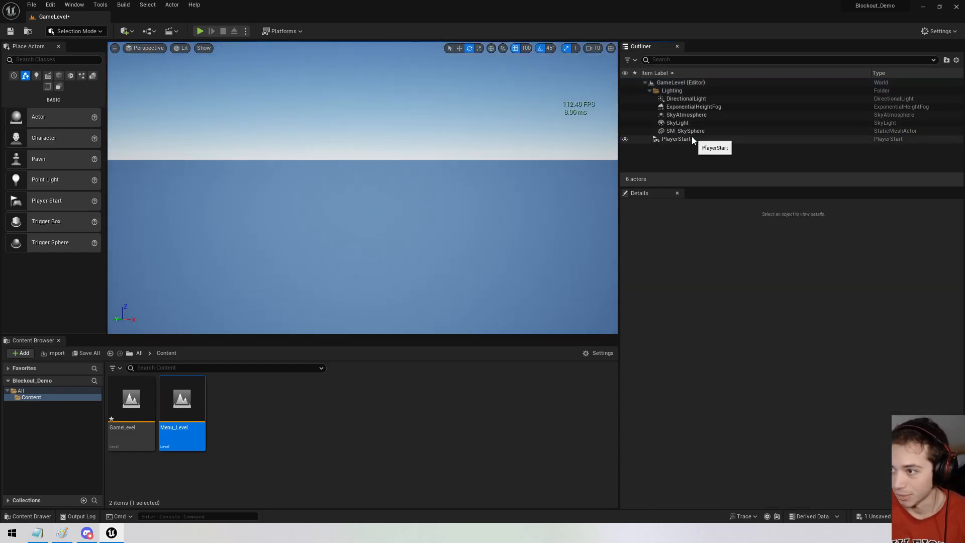
right_drag(592, 136, 592, 170)
Inspect the details of the SkyLight and SM_SkySphere actors.
click(671, 124)
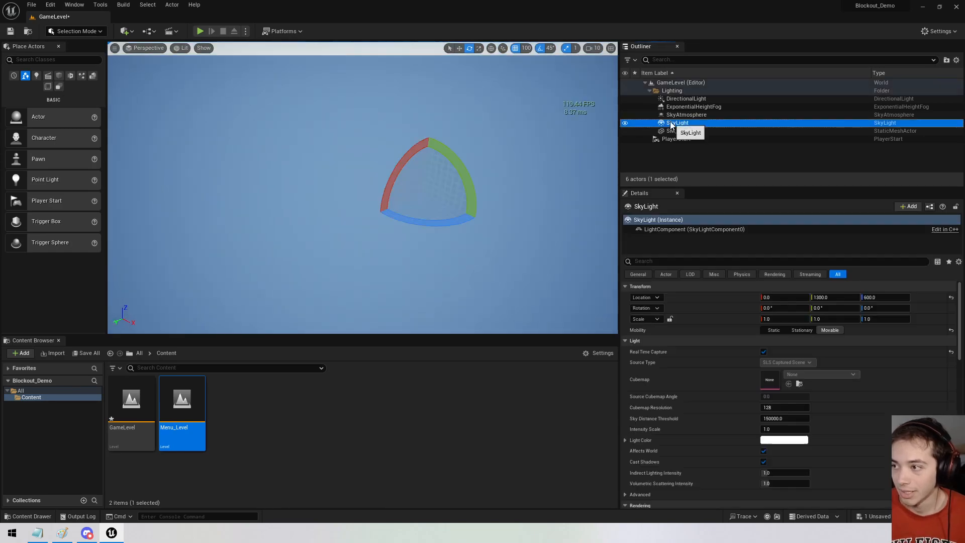
click(701, 132)
mouse_move(308, 154)
right_down()
mouse_move(308, 135)
mouse_move(308, 154)
right_up()
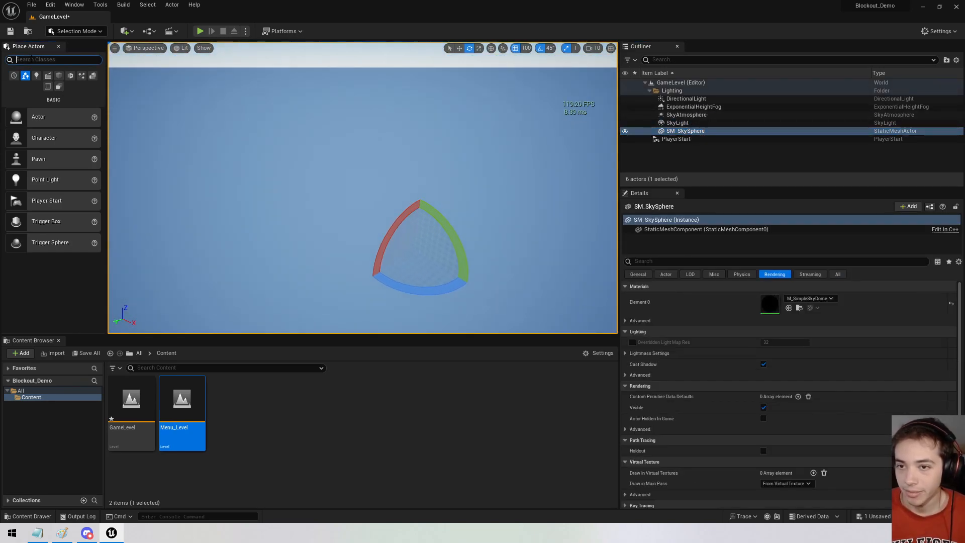
Search the placeable actors for "sky" and widen the Place Actors panel.
text(ky)
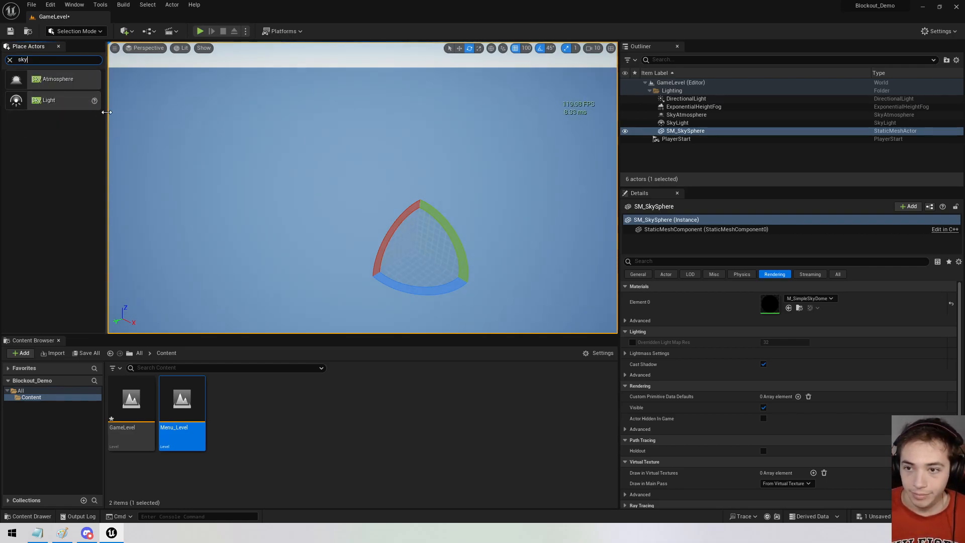
drag(107, 112, 133, 112)
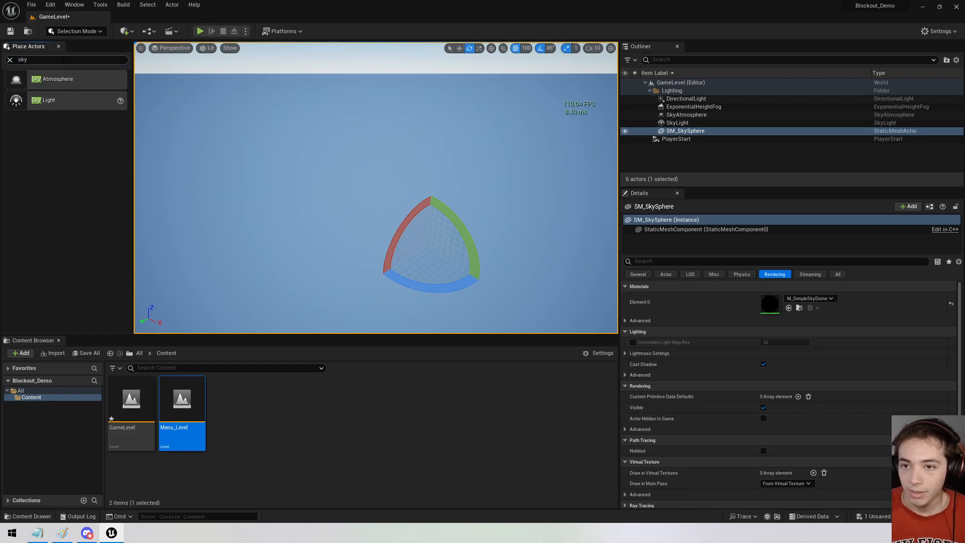
right_drag(553, 126, 606, 114)
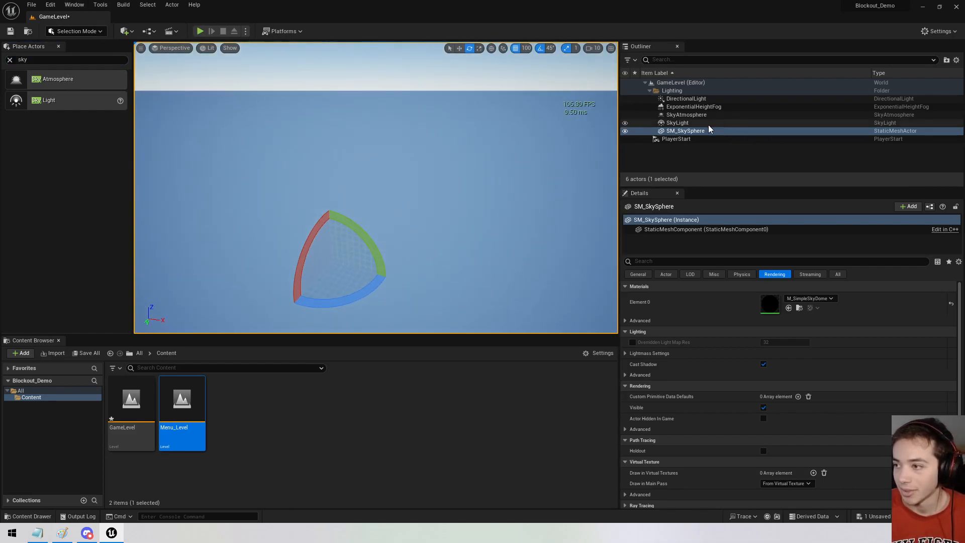
Examine the remaining lighting actors in turn, from SM_SkySphere and SkyAtmosphere to DirectionalLight and ExponentialHeightFog.
double_click(701, 131)
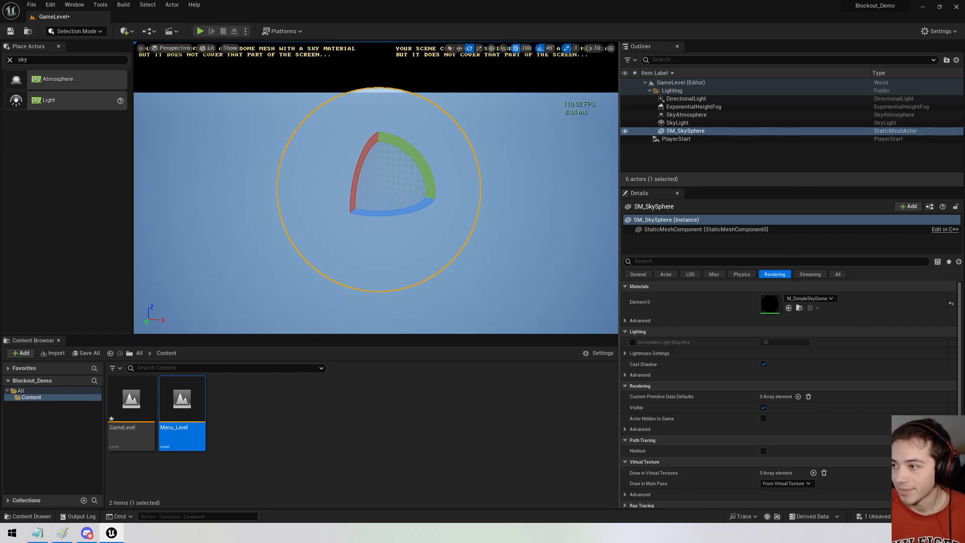
click(684, 123)
click(685, 115)
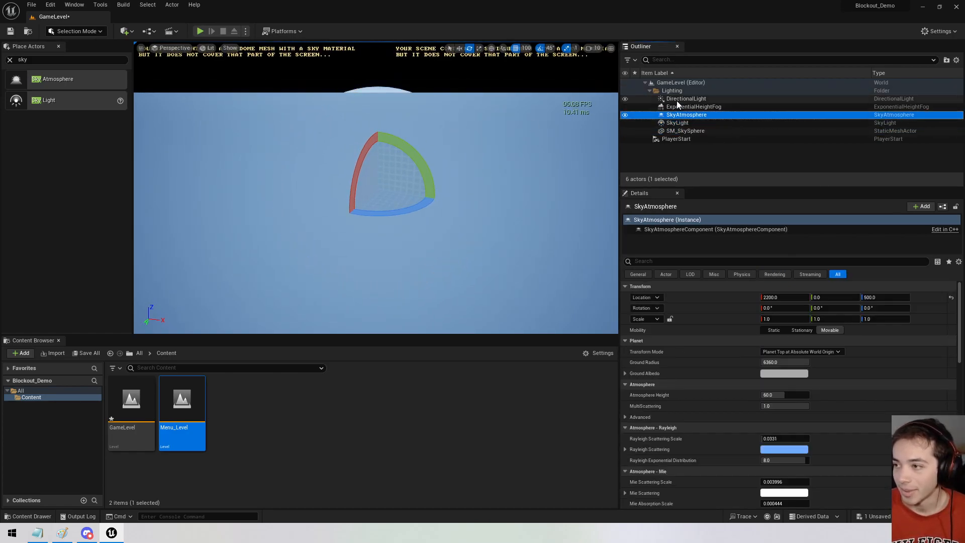
double_click(685, 99)
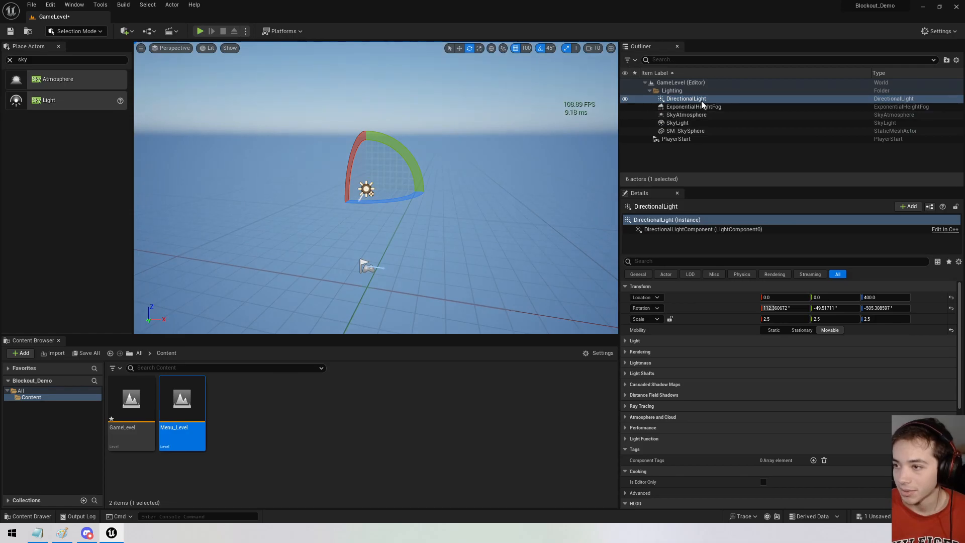
click(704, 107)
double_click(689, 107)
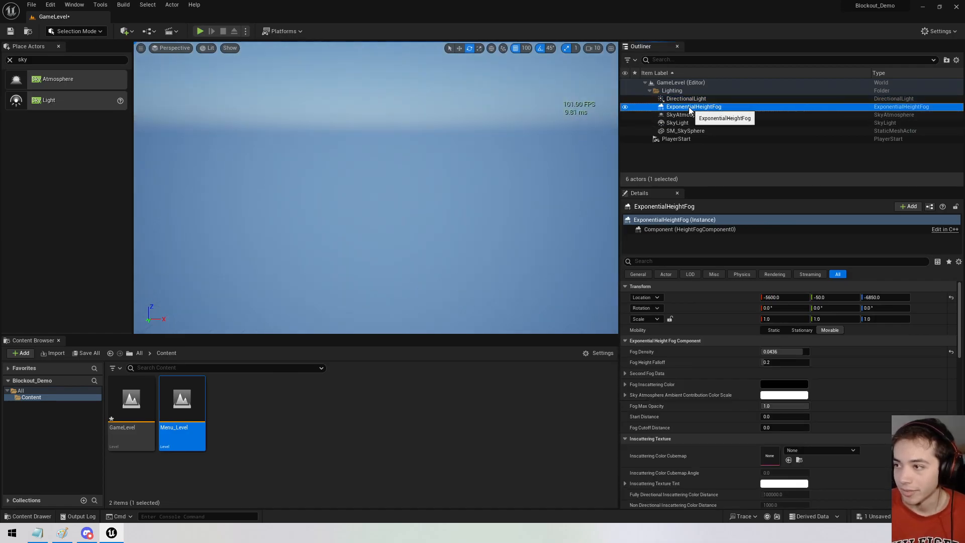
mouse_move(437, 170)
right_down()
mouse_move(437, 121)
mouse_move(437, 216)
mouse_move(437, 171)
right_up()
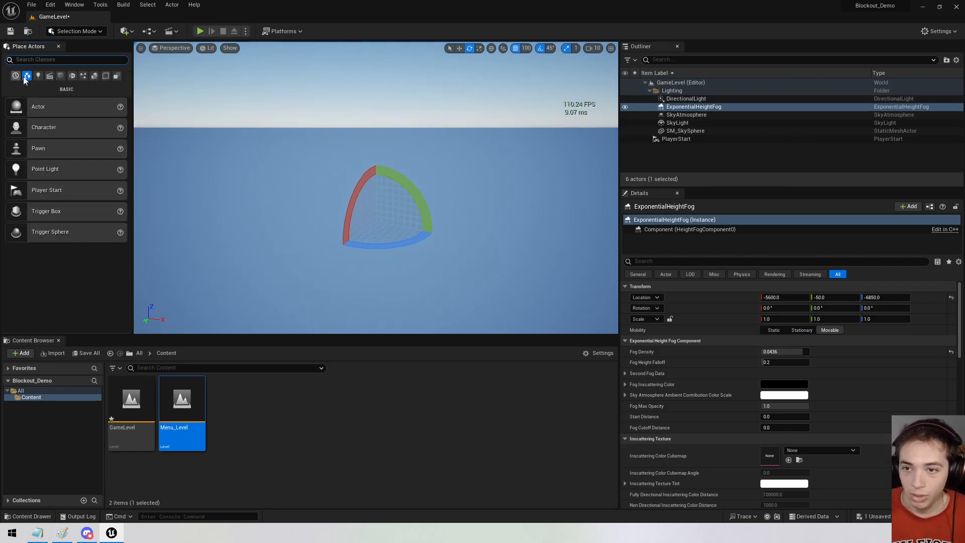
Place a Cube shape in the middle of the viewport and switch to the Move tool.
click(60, 75)
drag(38, 107, 400, 214)
click(459, 48)
Fly around the cube at reduced camera speed and examine its lighting and the shading below the horizon.
right_drag(393, 127, 393, 171)
key(s)
right_drag(424, 201, 547, 174)
scroll(509, 178, down, 3)
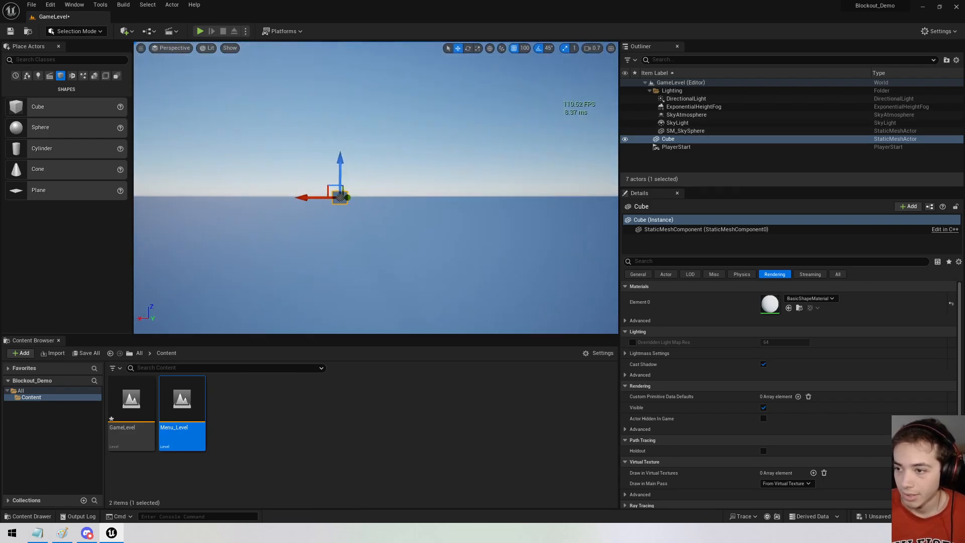
key(w)
right_drag(376, 188, 354, 146)
key(a)
key(d)
key(q)
key(w)
key(q)
key(a)
key(s)
key(e)
key(d)
key(w)
key(q)
key(e)
key(w)
key(s)
scroll(387, 186, down, 5)
key(q)
key(q)
key(d)
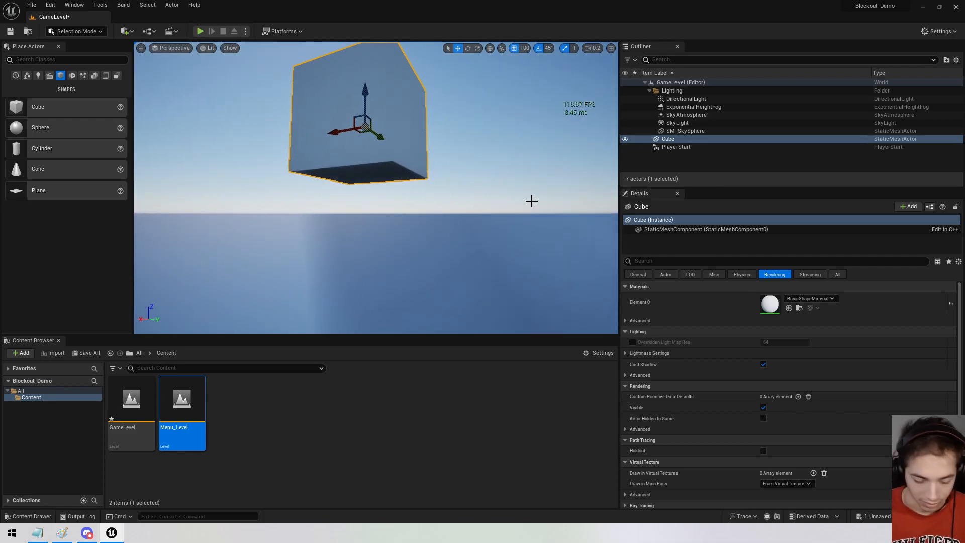
Circle the bright band below the cube in magenta on a ShareX capture of the viewport, and discard the capture.
key(ctrl+Print)
drag(225, 48, 600, 321)
mouse_move(363, 259)
mouse_down()
mouse_move(405, 334)
mouse_move(497, 387)
mouse_move(400, 335)
mouse_up()
key(ctrl+z)
click(443, 116)
drag(360, 265, 453, 413)
drag(496, 266, 652, 404)
key(ctrl+z)
key(ctrl+z)
mouse_move(378, 282)
mouse_down()
mouse_move(368, 401)
mouse_move(422, 413)
mouse_move(435, 332)
mouse_move(395, 301)
mouse_up()
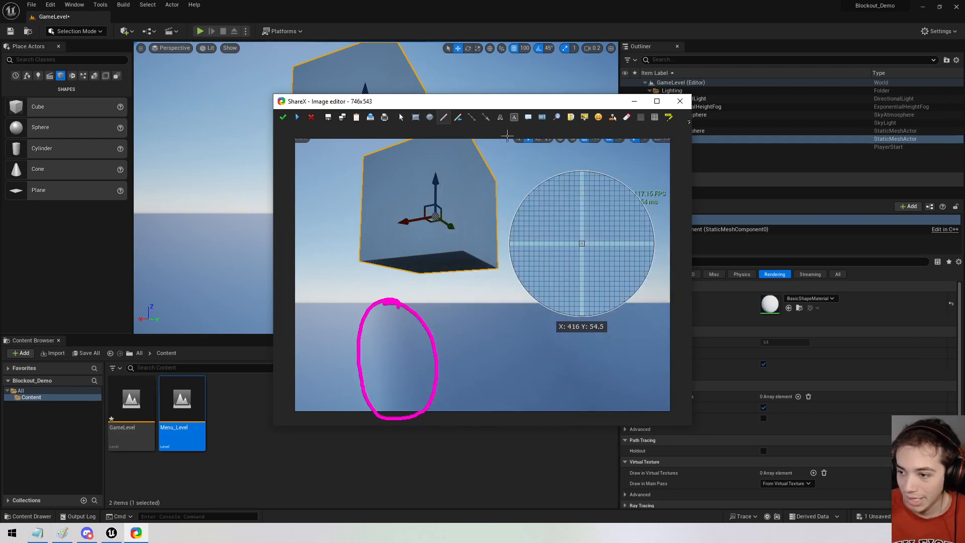
click(311, 116)
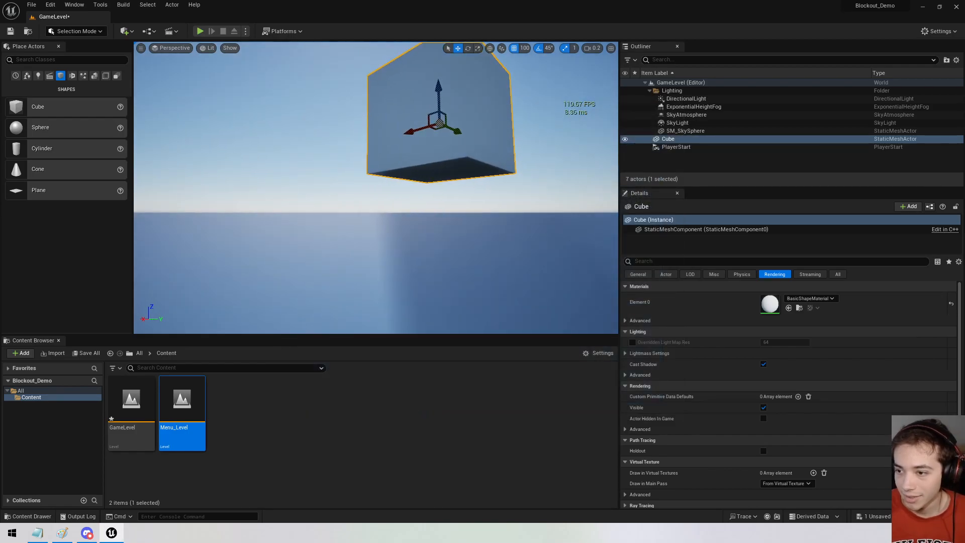
Re-examine the shading band beneath the cube from shifted viewpoints, and focus the view on the ExponentialHeightFog actor.
key(d)
key(a)
key(d)
key(w)
key(s)
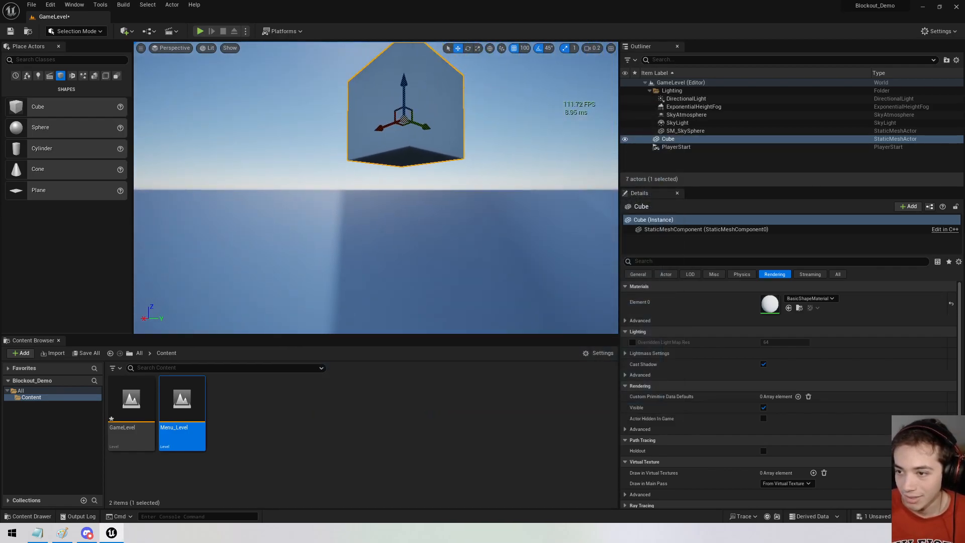
key(s)
right_drag(375, 187, 378, 97)
key(f)
double_click(691, 107)
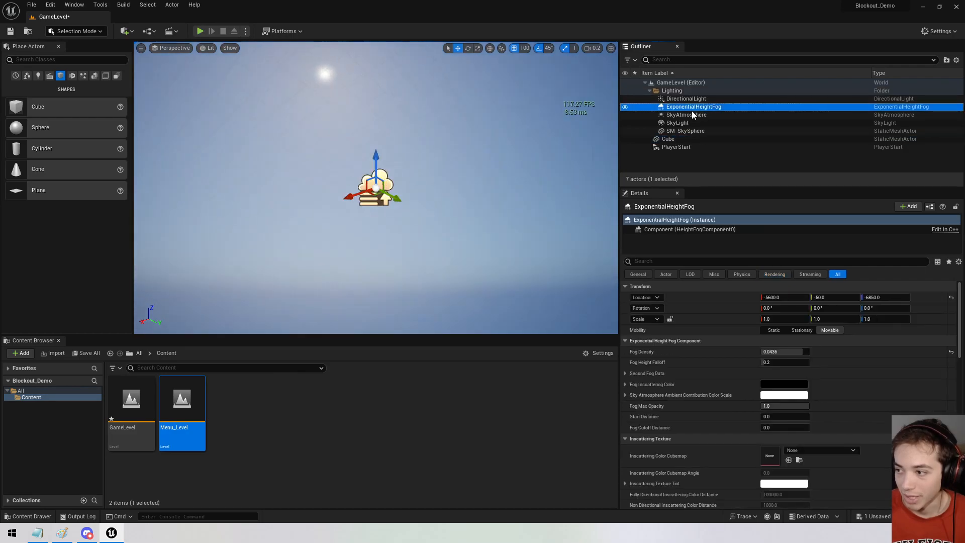
Raise the ExponentialHeightFog actor vertically to a Z location of about 2250, checking the horizon band on the way.
right_drag(539, 236, 380, 244)
key(w)
scroll(481, 264, up, 4)
scroll(481, 264, up, 3)
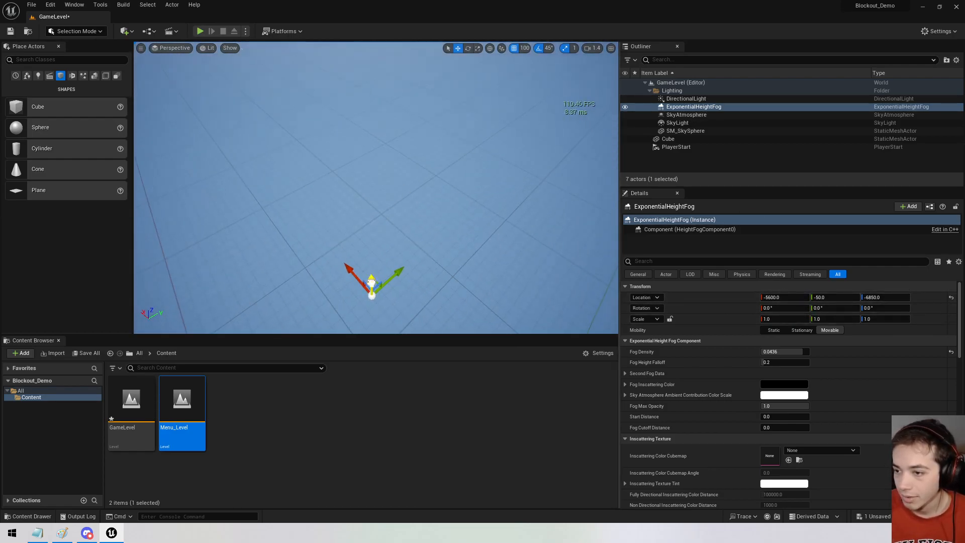
drag(372, 152, 390, 246)
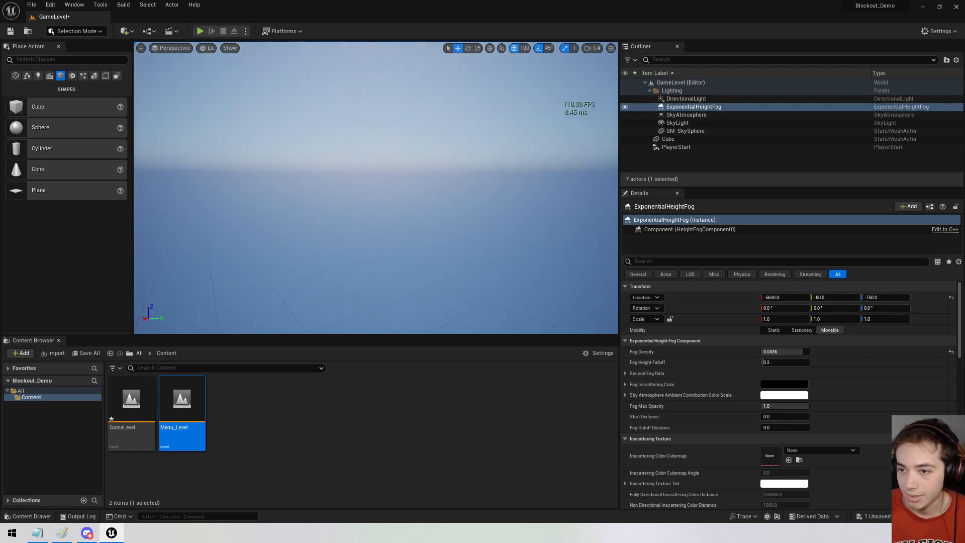
right_drag(345, 113, 356, 166)
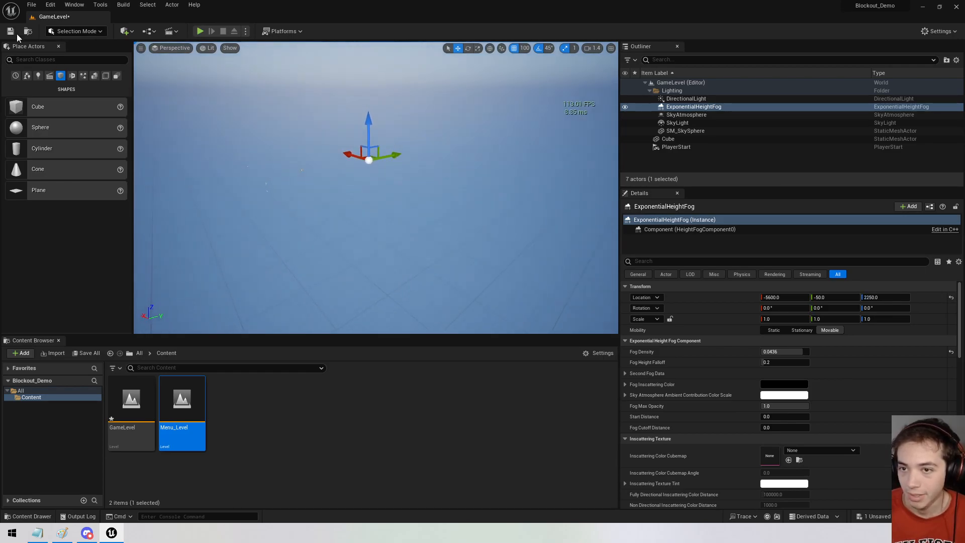
Switch to Landscape mode and create a new landscape of 8 by 8 components with 63x63-quad sections.
click(73, 32)
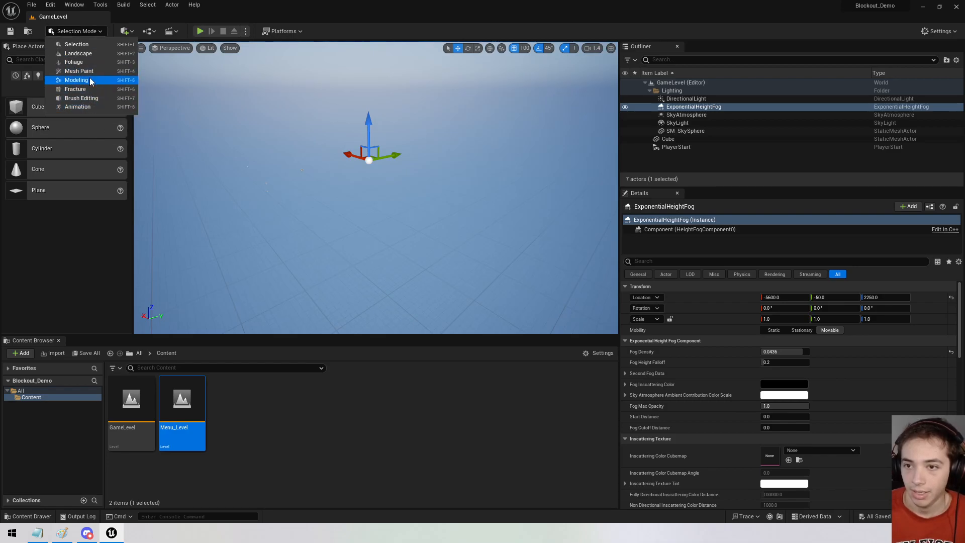
click(89, 53)
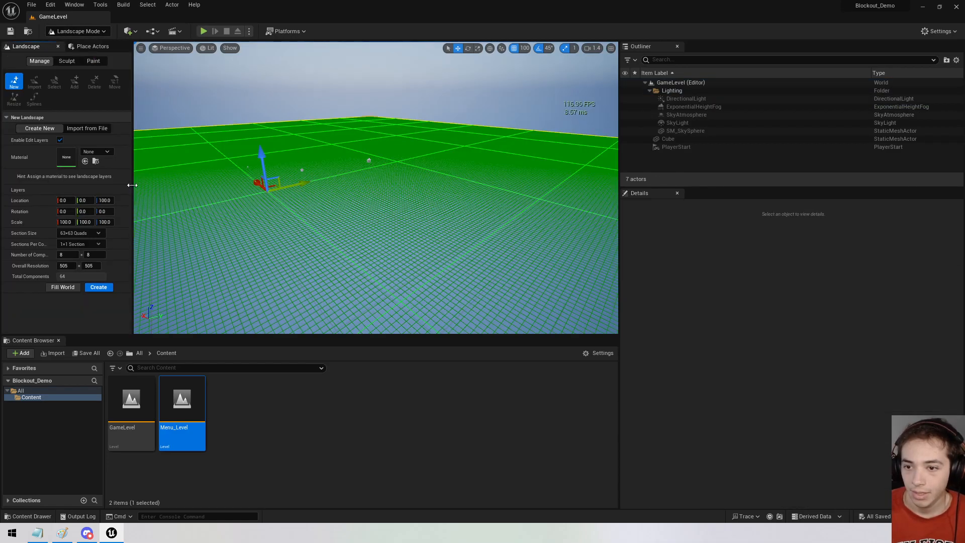
click(97, 288)
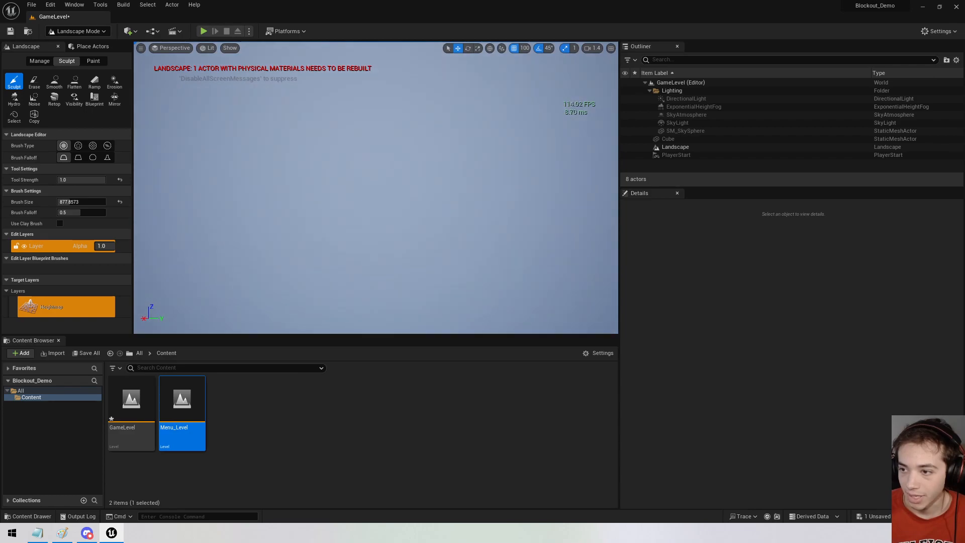
Sculpt a tall mountain with several peaks on the flat landscape, and return to Selection mode.
right_drag(409, 160, 409, 166)
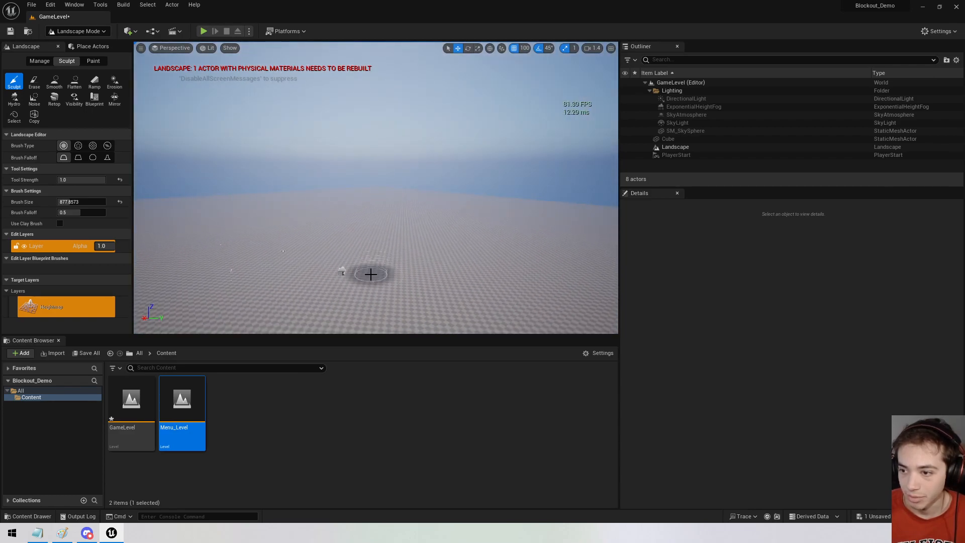
right_drag(370, 274, 387, 220)
drag(380, 244, 387, 220)
mouse_move(373, 167)
mouse_down()
mouse_move(379, 157)
mouse_move(426, 250)
mouse_move(397, 204)
mouse_up()
mouse_move(397, 204)
right_down()
mouse_move(397, 252)
mouse_move(397, 194)
mouse_move(397, 226)
right_up()
key(w)
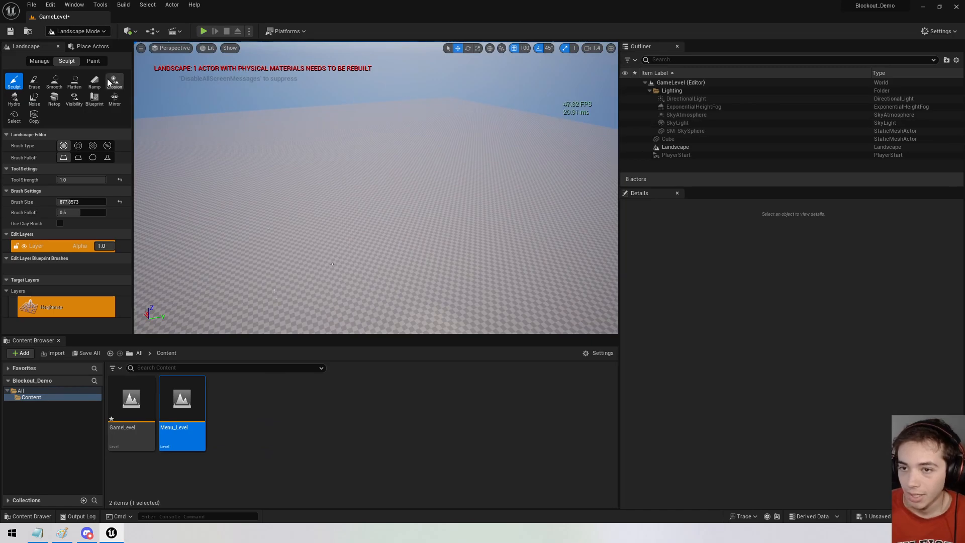
click(78, 32)
click(81, 42)
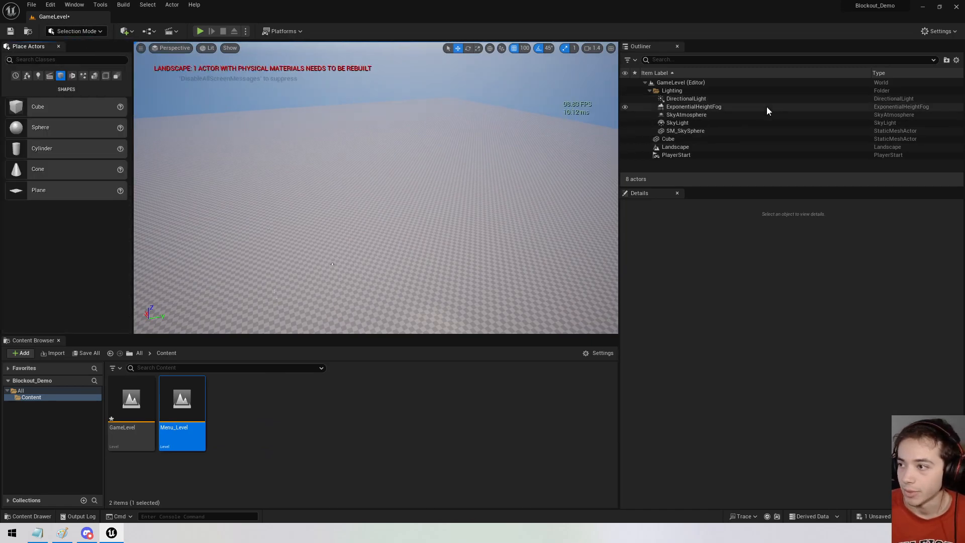
Focus on the ExponentialHeightFog actor and raise it above the mountain to a Z location of about 6250.
click(694, 106)
key(f)
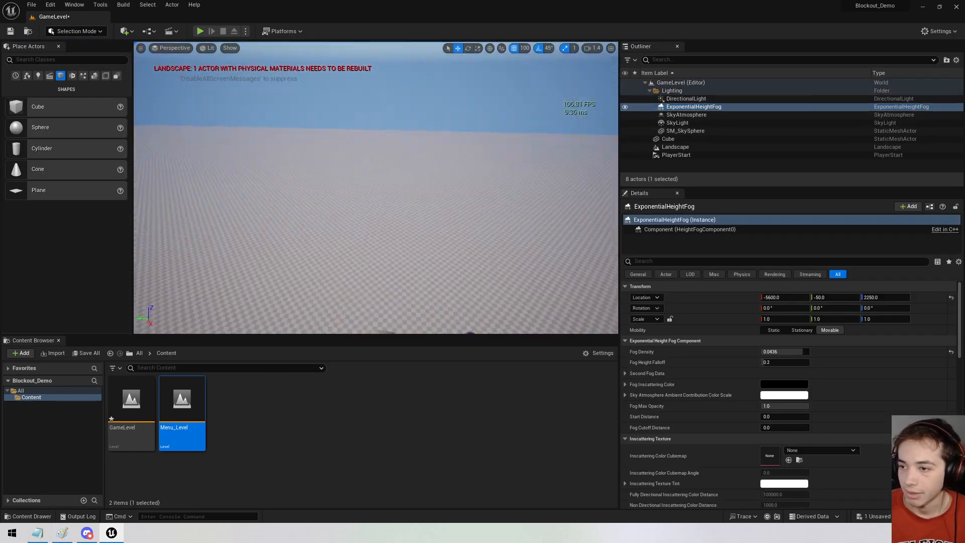
right_drag(334, 232, 512, 226)
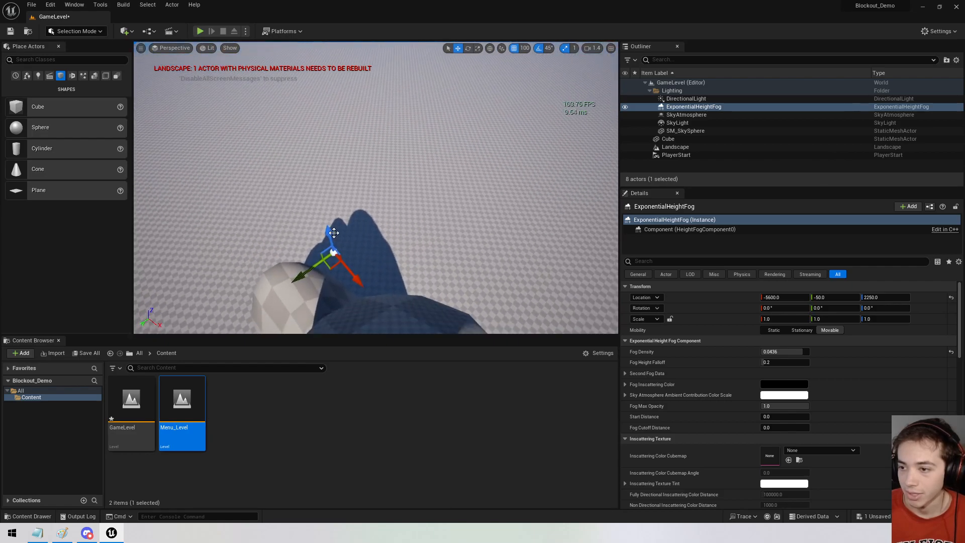
right_drag(302, 78, 275, 13)
right_drag(377, 138, 381, 123)
key(s)
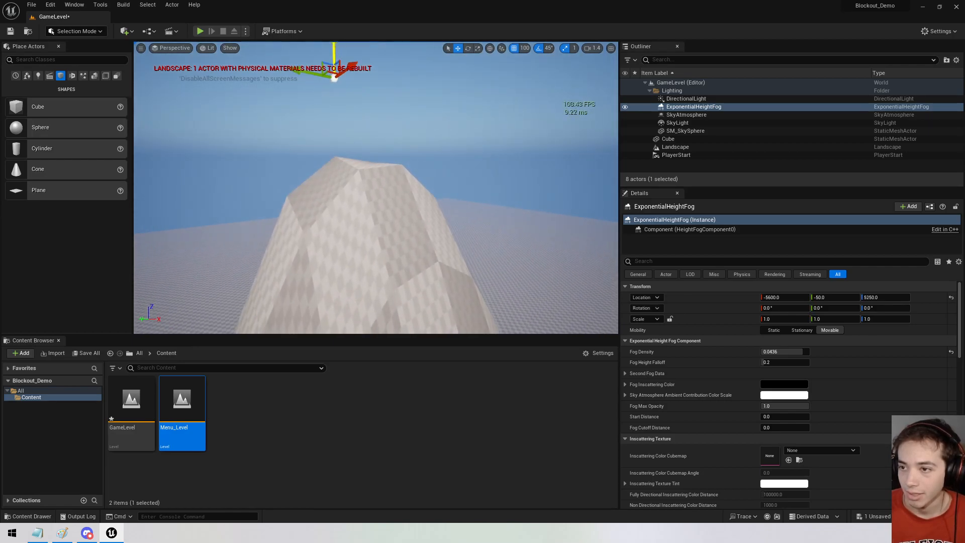
right_drag(412, 204, 391, 173)
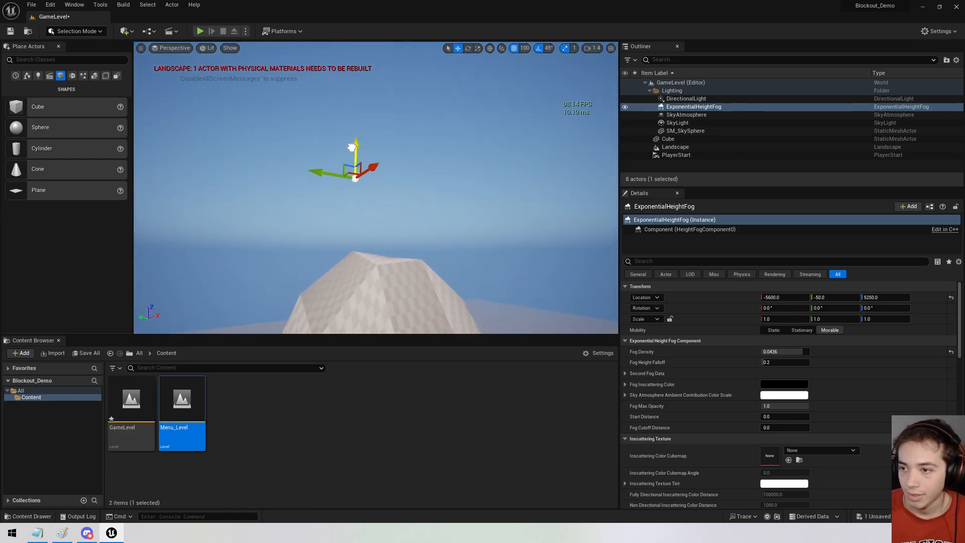
right_drag(352, 60, 307, 53)
key(s)
key(w)
key(a)
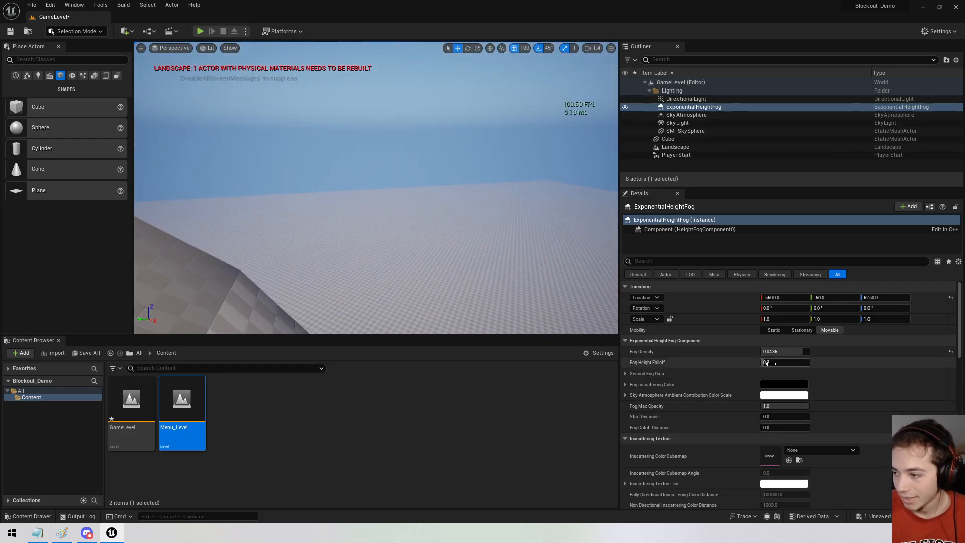
Set the fog's density to 0.05 and its height falloff to about 0.36.
key(Return)
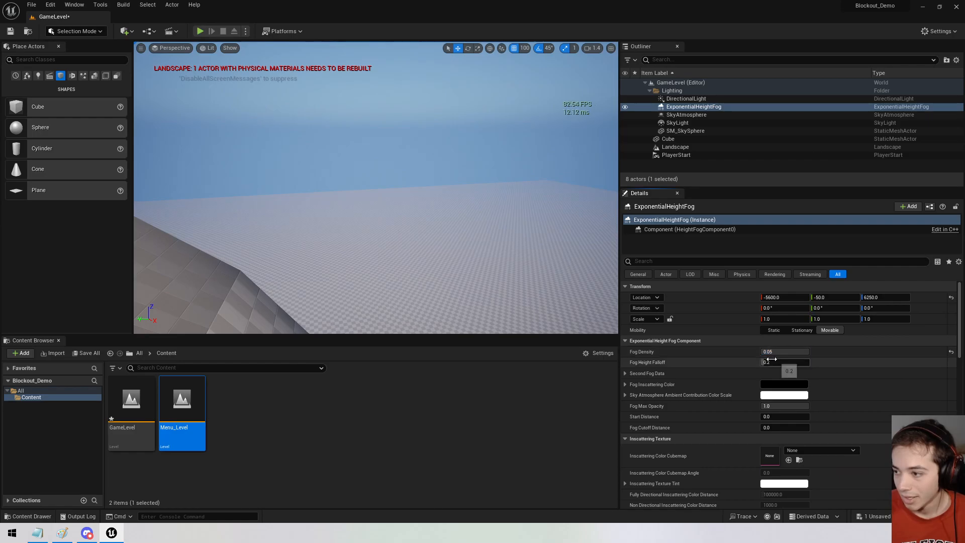
mouse_move(771, 363)
mouse_down()
mouse_move(796, 363)
mouse_move(774, 363)
mouse_move(786, 363)
mouse_up()
right_drag(506, 302, 604, 332)
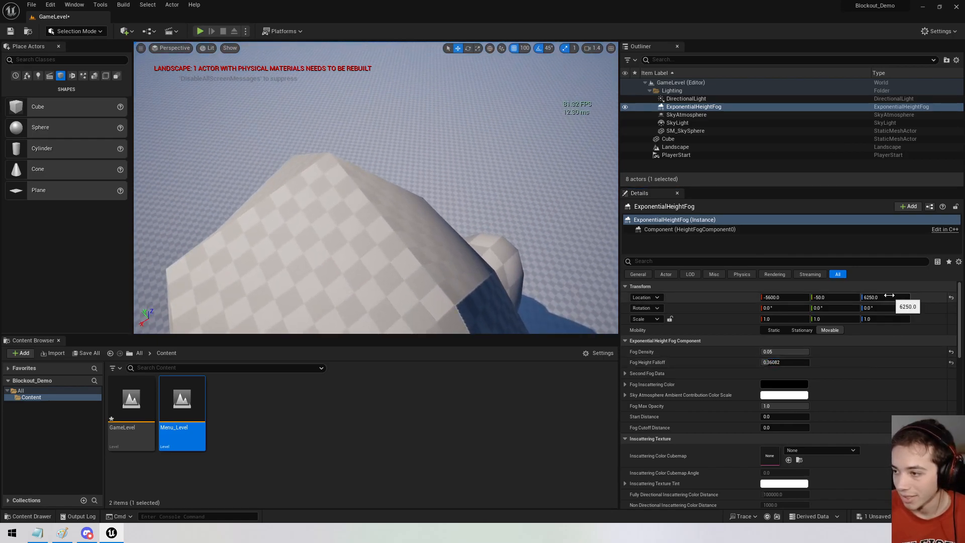
Set the ExponentialHeightFog actor's location to 0, 0, 0 and check the horizon.
right_drag(541, 210, 614, 211)
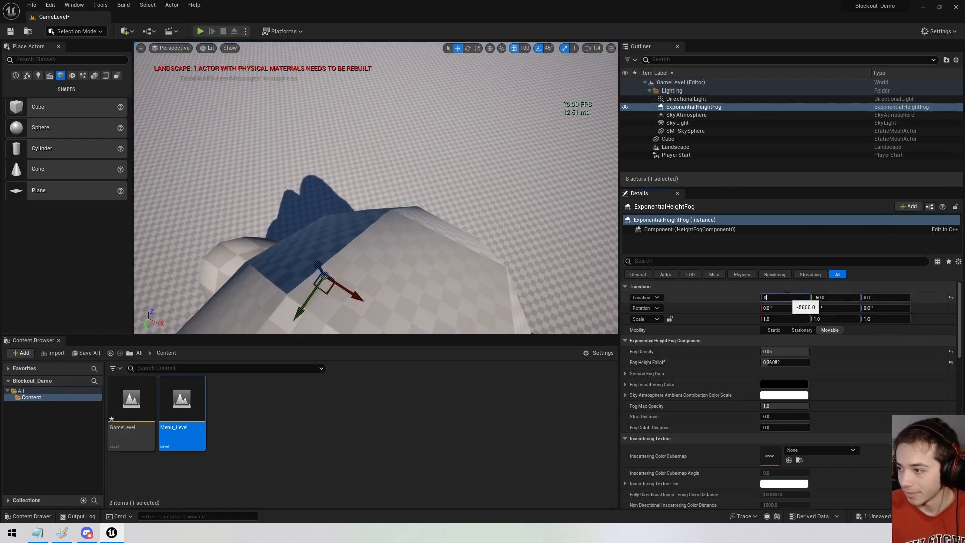
right_drag(457, 207, 509, 221)
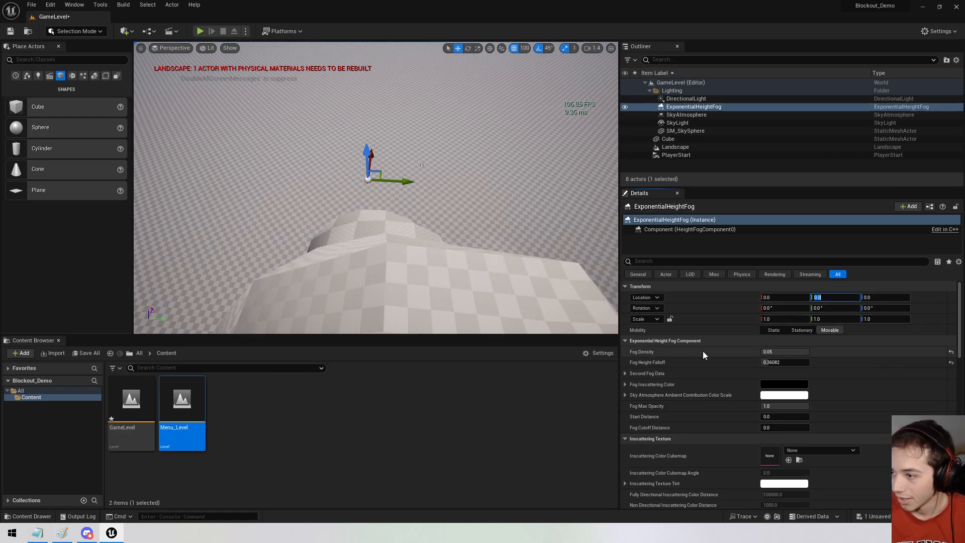
right_drag(455, 195, 446, 187)
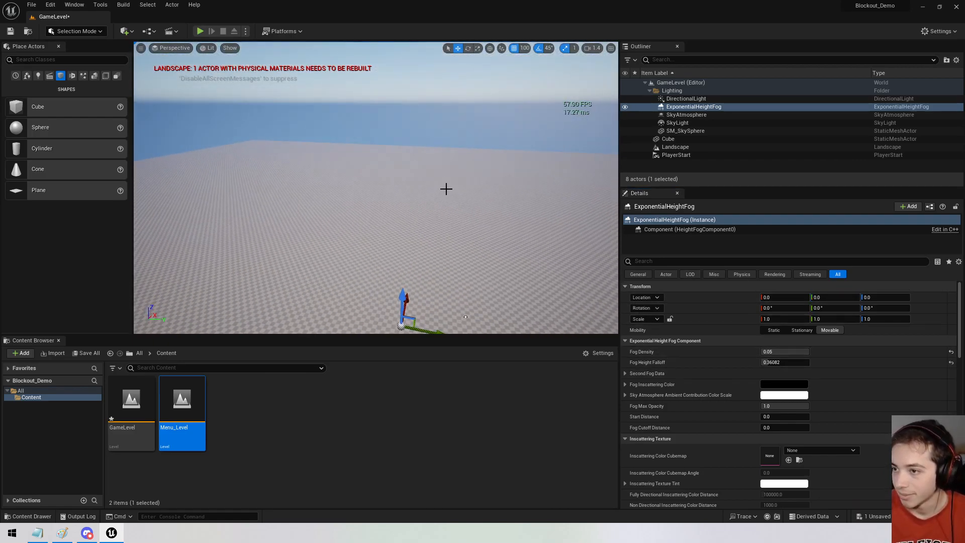
Try lifting the fog actor, undo the move, and enable Volumetric Fog.
scroll(704, 423, down, 5)
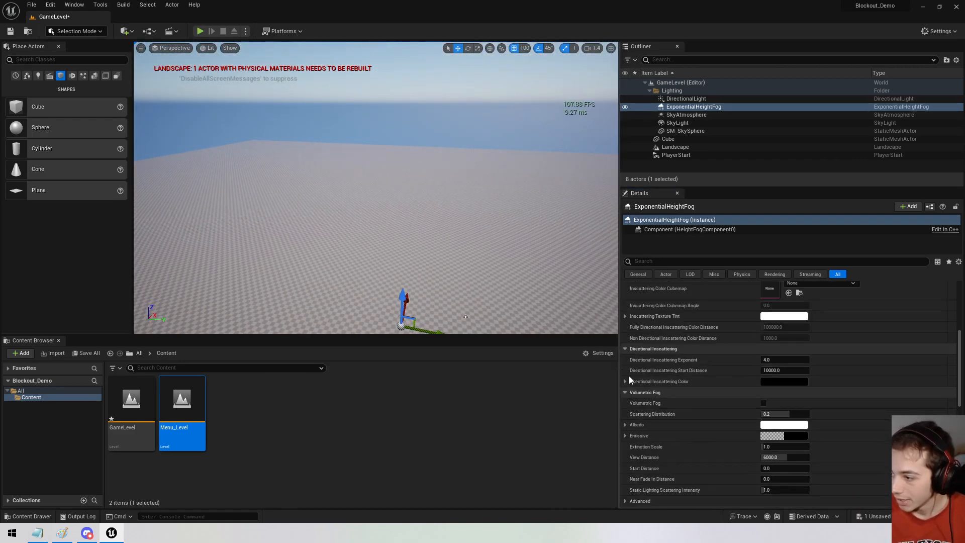
mouse_move(406, 293)
mouse_down()
mouse_move(396, 78)
mouse_move(434, 179)
mouse_up()
key(ctrl+z)
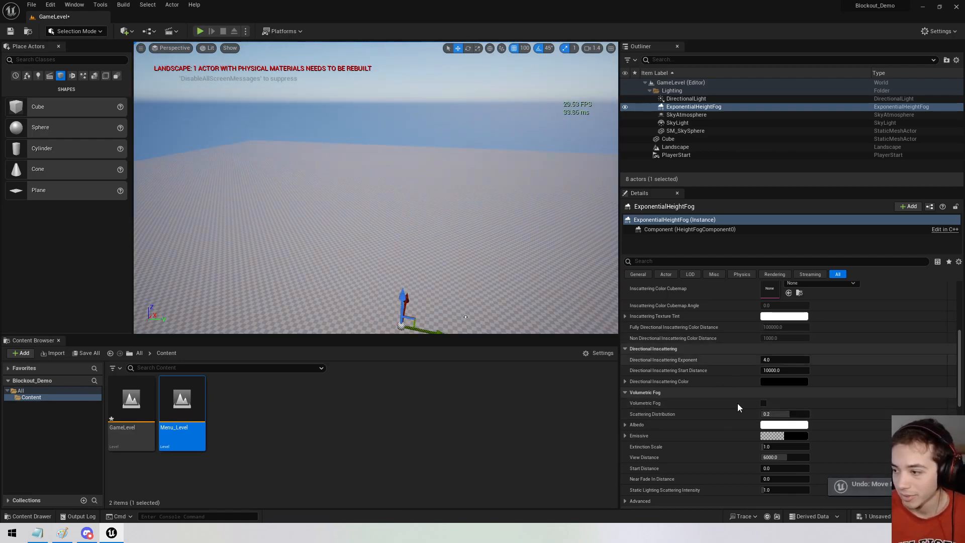
click(764, 403)
Raise the ExponentialHeightFog actor vertically alongside the sculpted mountain.
right_drag(402, 211, 366, 226)
scroll(442, 216, down, 3)
scroll(443, 212, up, 3)
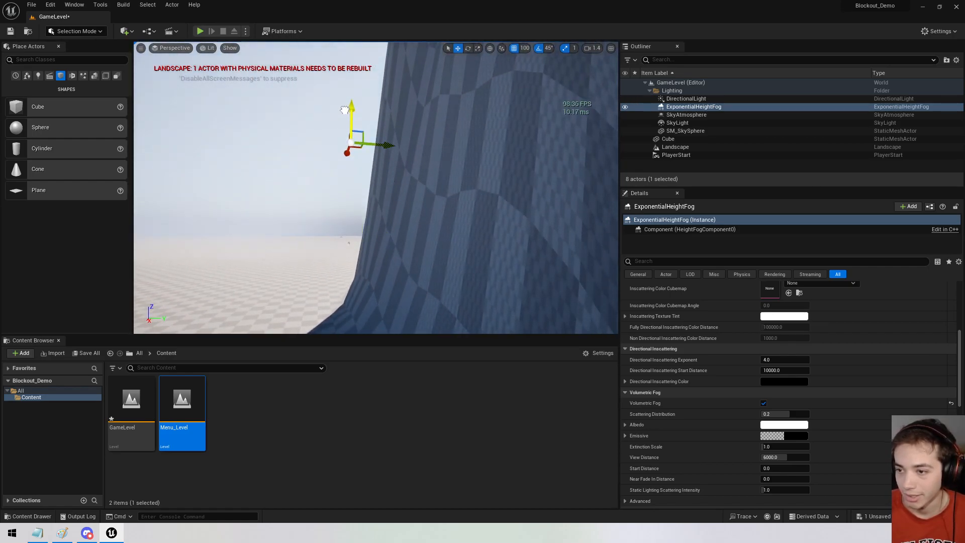
drag(344, 121, 347, 43)
right_drag(352, 191, 452, 151)
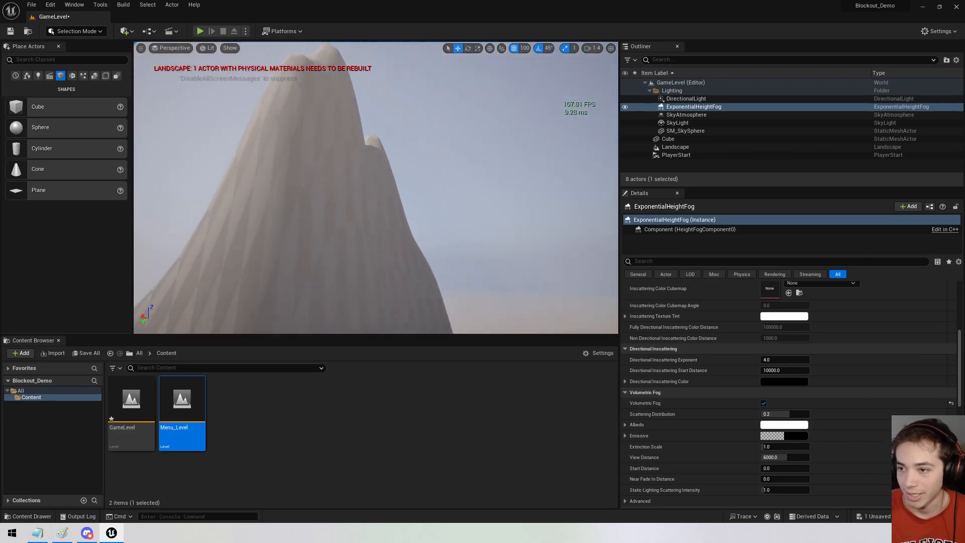
Fly around the mountain at reduced camera speed and examine the volumetric fog and shadows around its peaks.
key(w)
scroll(386, 197, down, 2)
right_drag(386, 197, 452, 206)
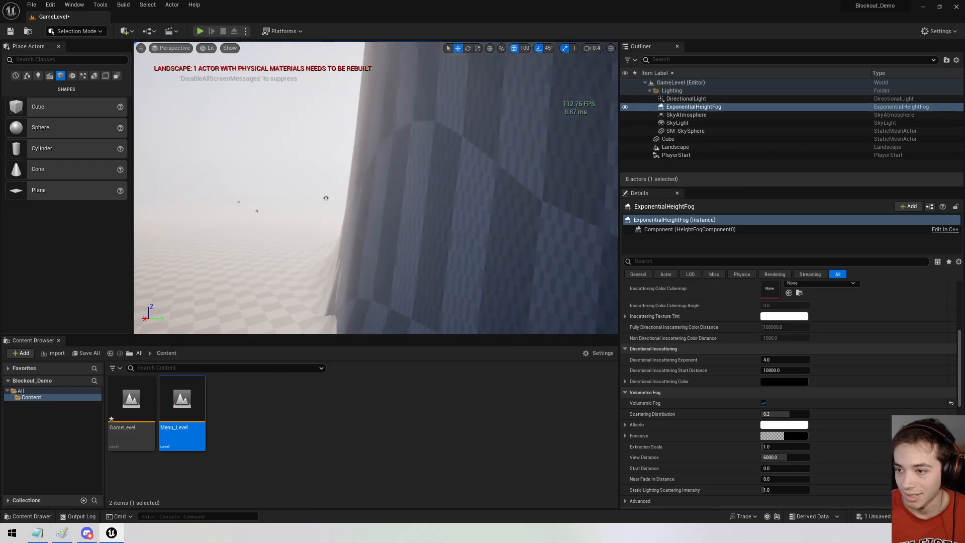
right_drag(376, 188, 296, 202)
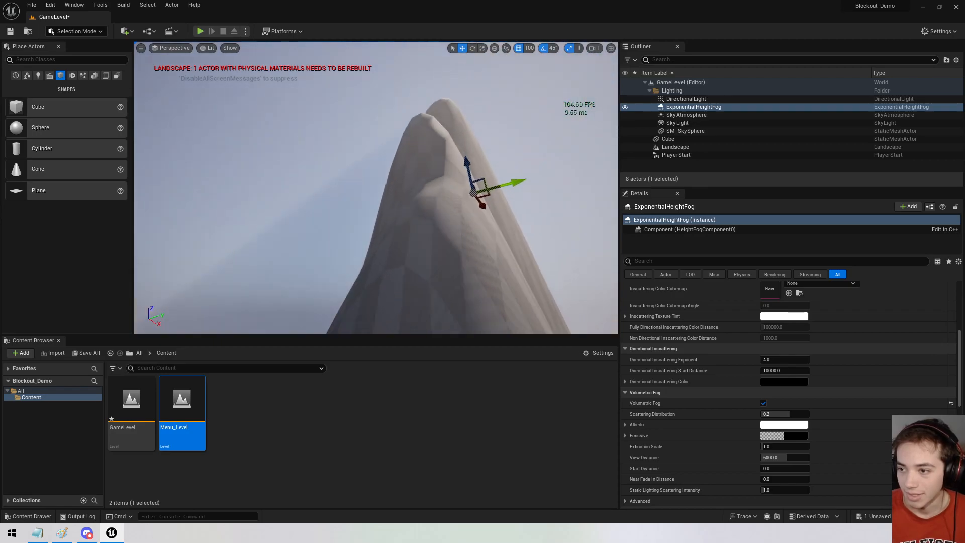
right_drag(297, 202, 384, 212)
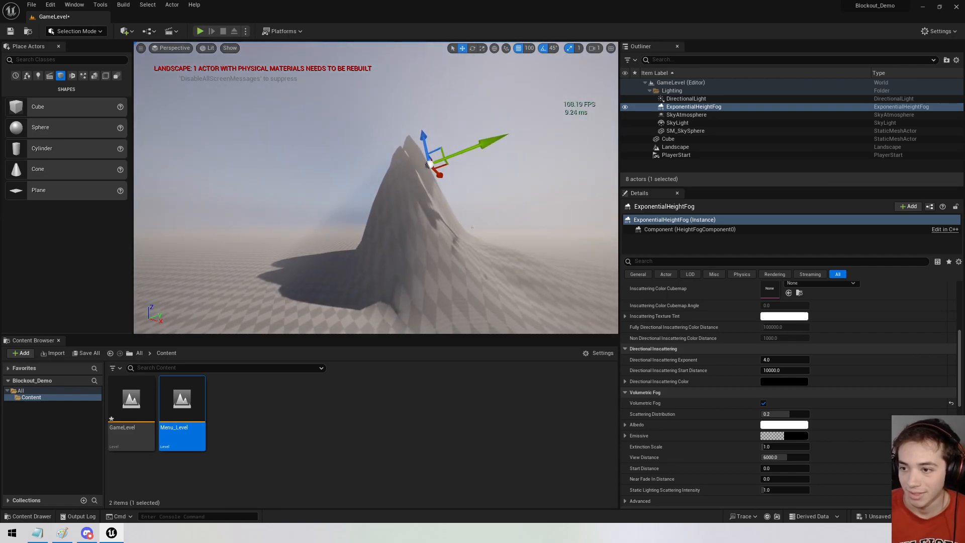
key(w)
Select the Landscape and the DirectionalLight in turn, and look through their settings while examining the mountain's shaded side.
right_click(399, 171)
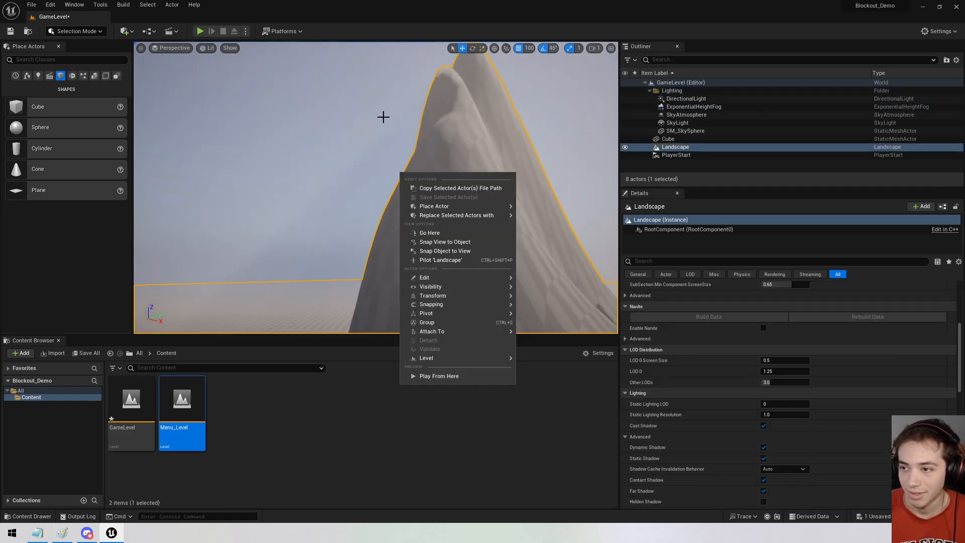
right_drag(219, 299, 229, 316)
key(s)
key(w)
key(w)
right_drag(438, 216, 405, 222)
scroll(740, 383, up, 5)
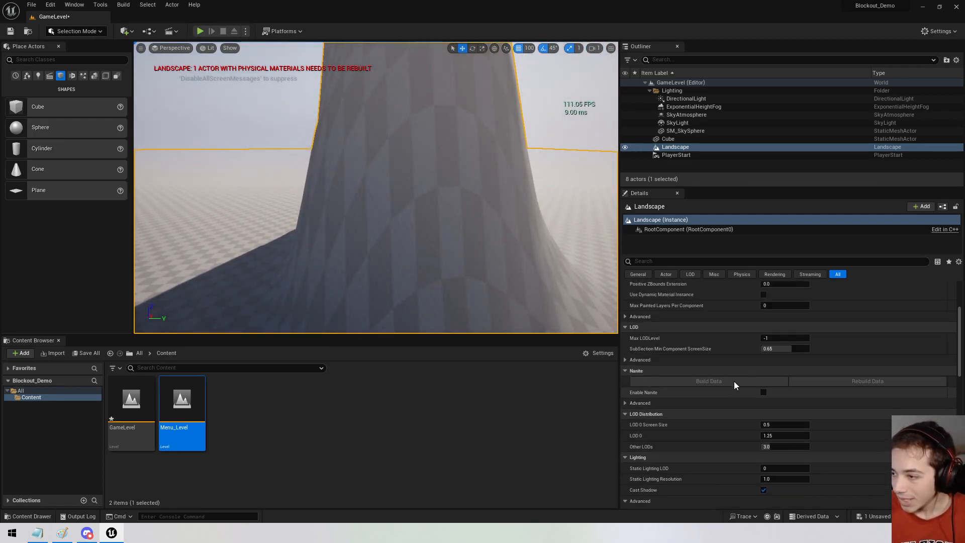
scroll(699, 392, down, 4)
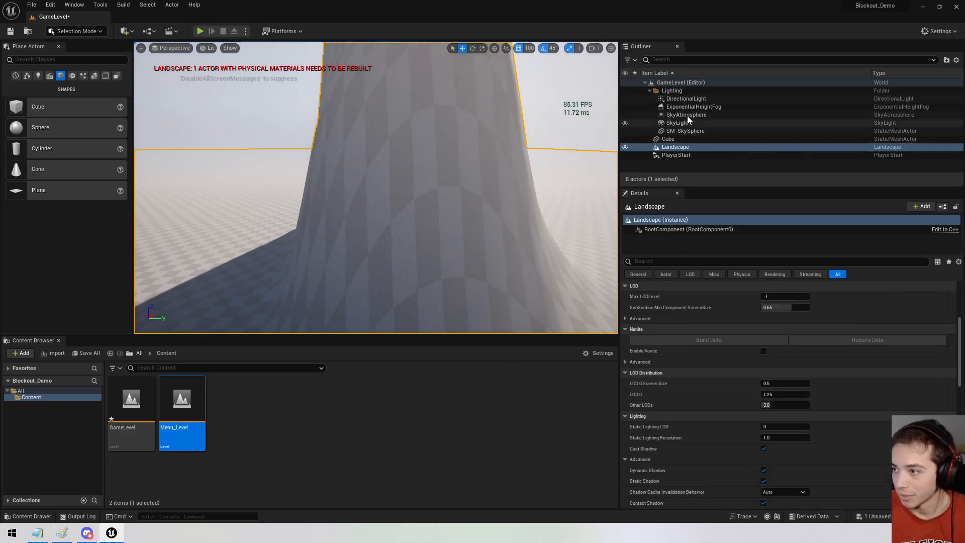
click(688, 99)
mouse_move(369, 173)
right_down()
mouse_move(372, 212)
mouse_move(423, 192)
mouse_move(376, 171)
right_up()
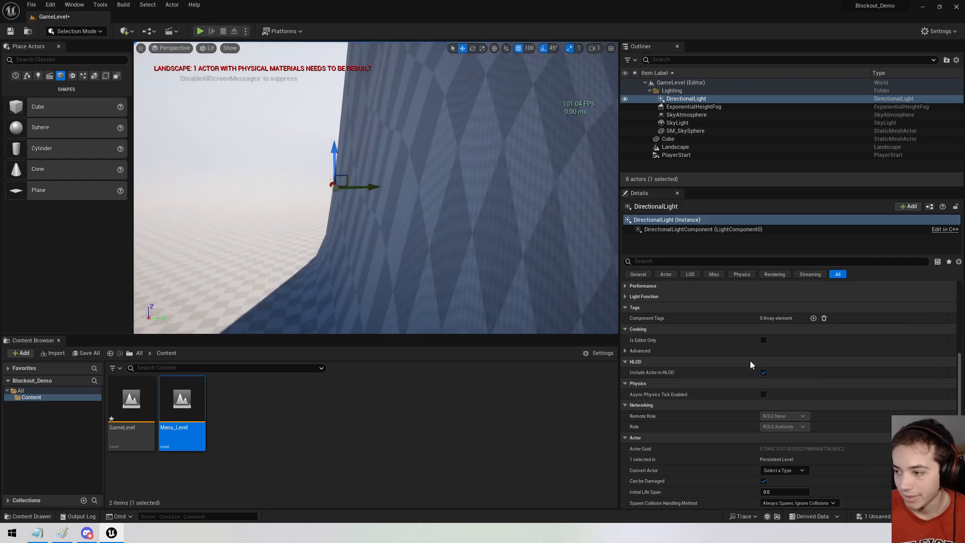
Try a higher Scattering Distribution on the ExponentialHeightFog, examine the fog around the peaks, and lower the value to 0.342.
click(694, 106)
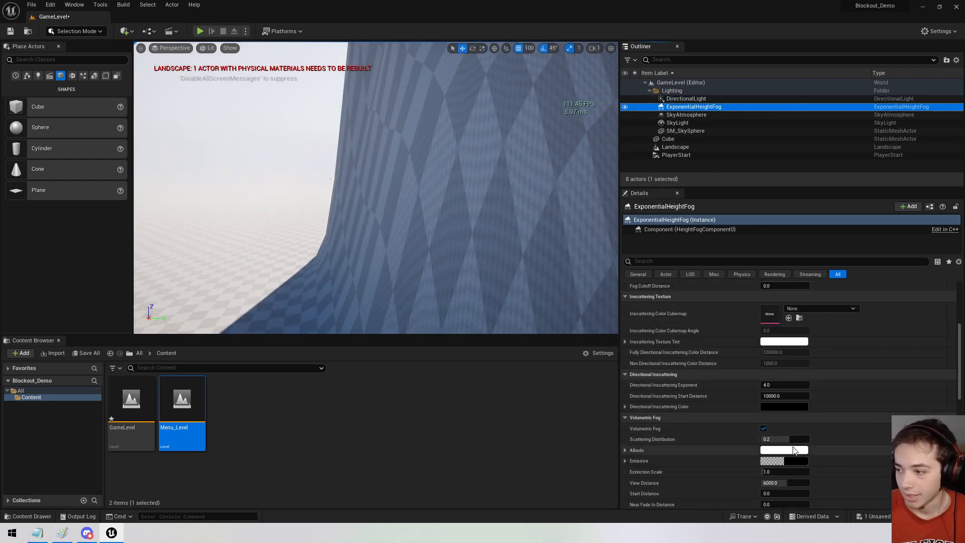
drag(786, 438, 808, 439)
right_drag(377, 187, 423, 91)
key(s)
key(w)
key(s)
right_drag(487, 298, 517, 260)
key(a)
mouse_move(784, 437)
mouse_down()
mouse_move(734, 437)
mouse_move(789, 438)
mouse_move(749, 438)
mouse_move(779, 438)
mouse_up()
Set the fog's Scattering Distribution to 0, view the sun behind the peaks, and raise the value to 0.9.
mouse_move(653, 438)
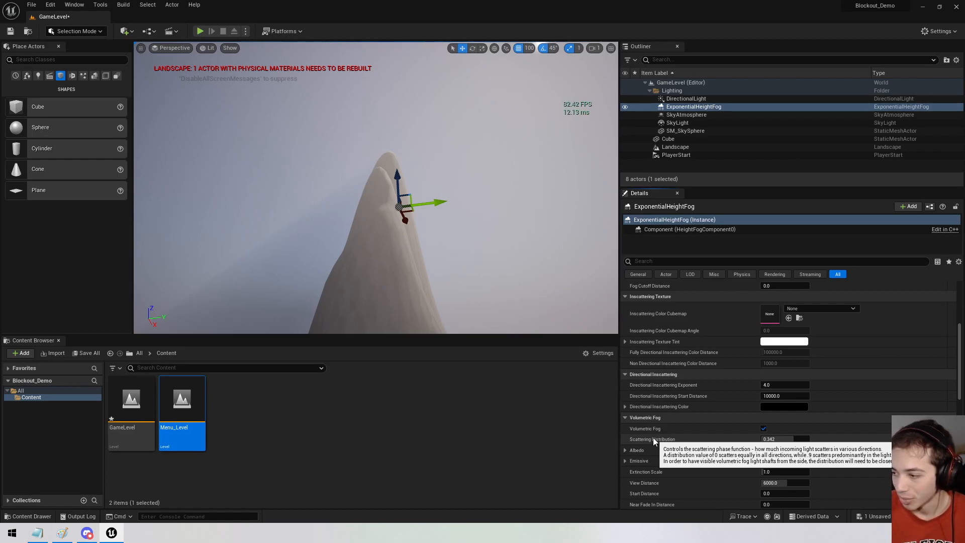
click(791, 439)
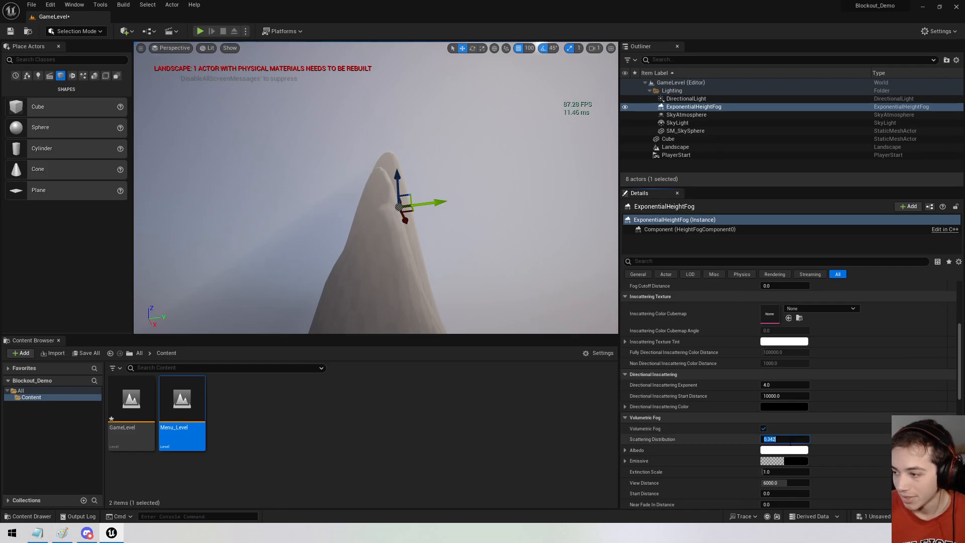
right_drag(448, 222, 603, 176)
mouse_move(375, 187)
right_down()
mouse_move(225, 273)
mouse_move(300, 251)
mouse_move(331, 202)
mouse_move(409, 182)
mouse_move(387, 178)
right_up()
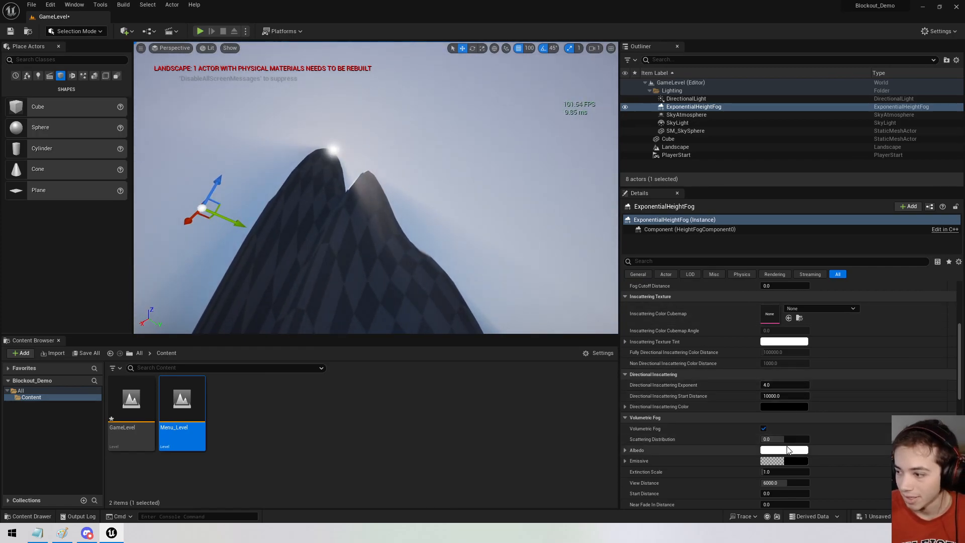
drag(778, 438, 817, 438)
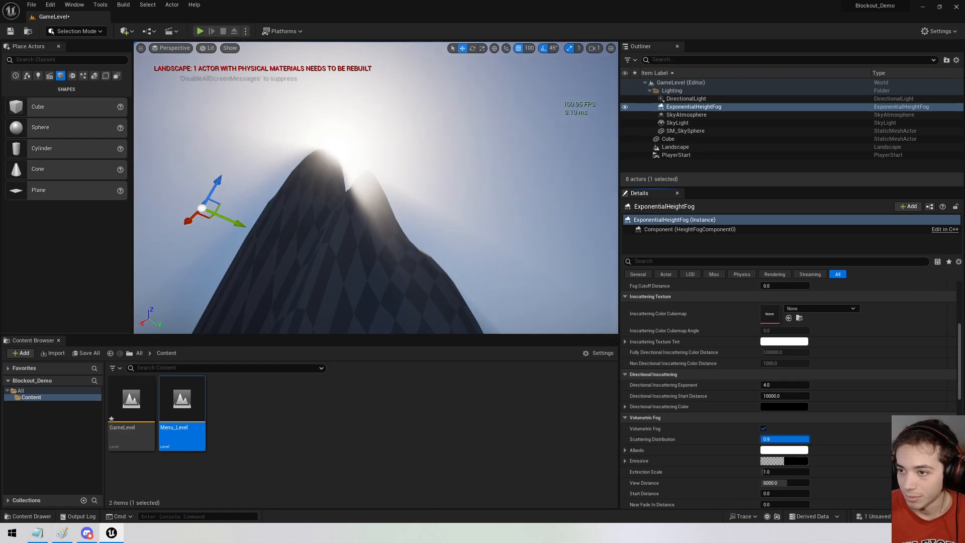
Examine the sun's glow behind the peaks and try a higher Extinction Scale on the ExponentialHeightFog.
right_drag(459, 270, 370, 230)
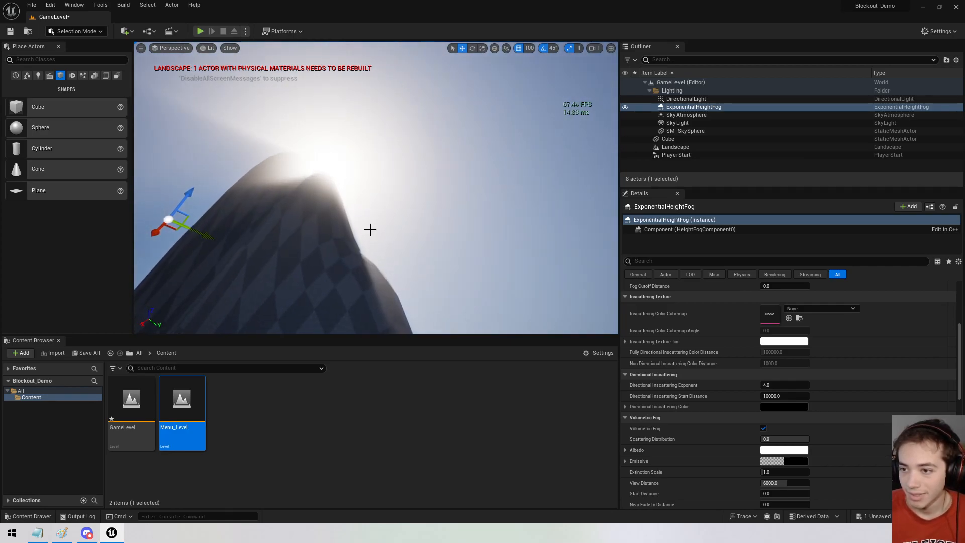
drag(797, 437, 743, 424)
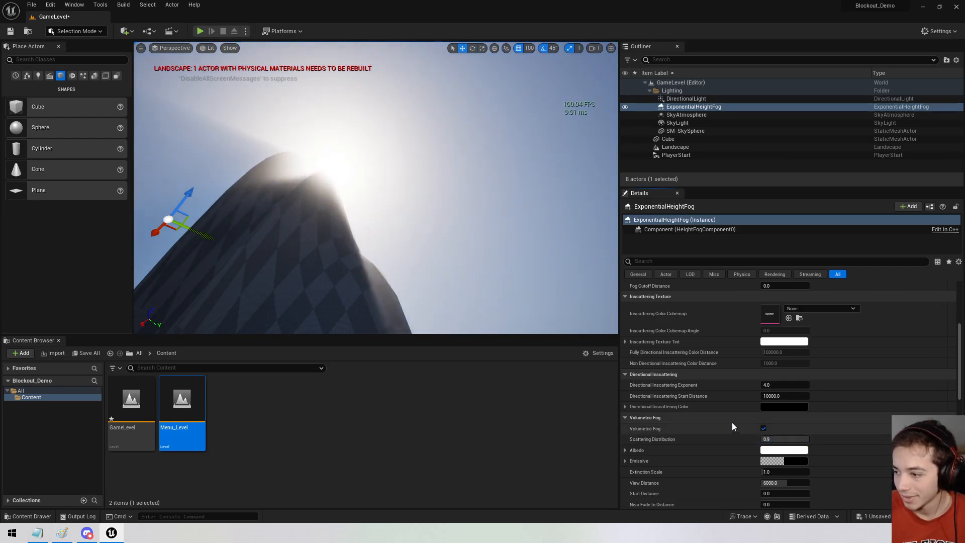
scroll(714, 438, down, 2)
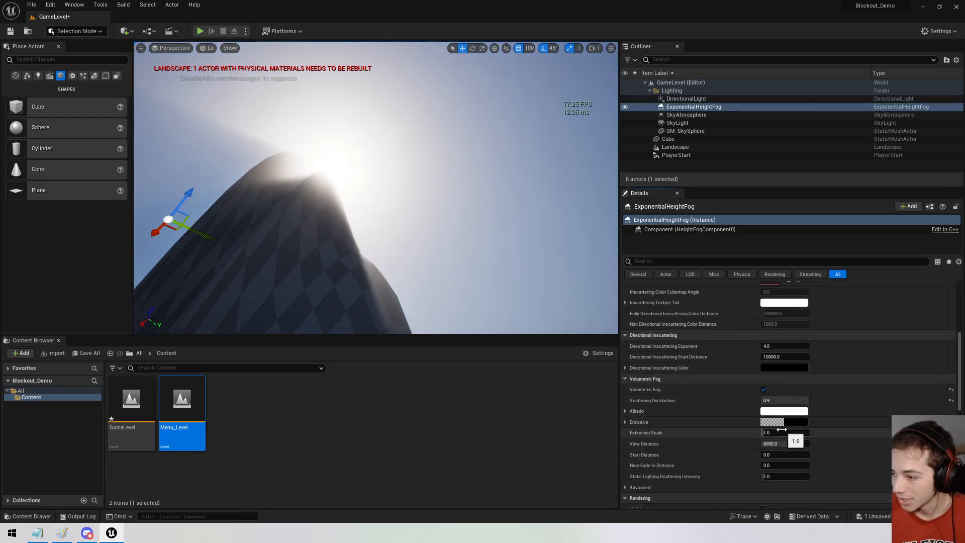
drag(774, 433, 808, 432)
right_drag(376, 187, 264, 264)
Set the fog's Scattering Distribution to -0.9 and its Extinction Scale to 1, viewing the mountain from other sides.
drag(782, 400, 761, 400)
right_drag(452, 226, 447, 126)
key(w)
right_drag(375, 187, 191, 179)
key(w)
text(1)
key(Return)
right_drag(453, 227, 473, 218)
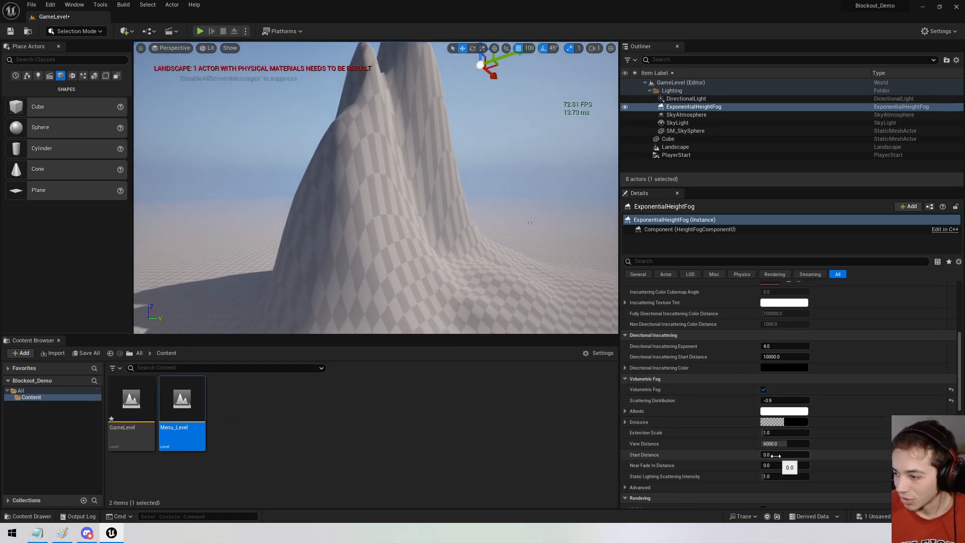
Try a Start Distance of about 2300 for the volumetric fog, set it to 100, and examine the mountain.
drag(769, 455, 783, 455)
right_drag(503, 226, 565, 312)
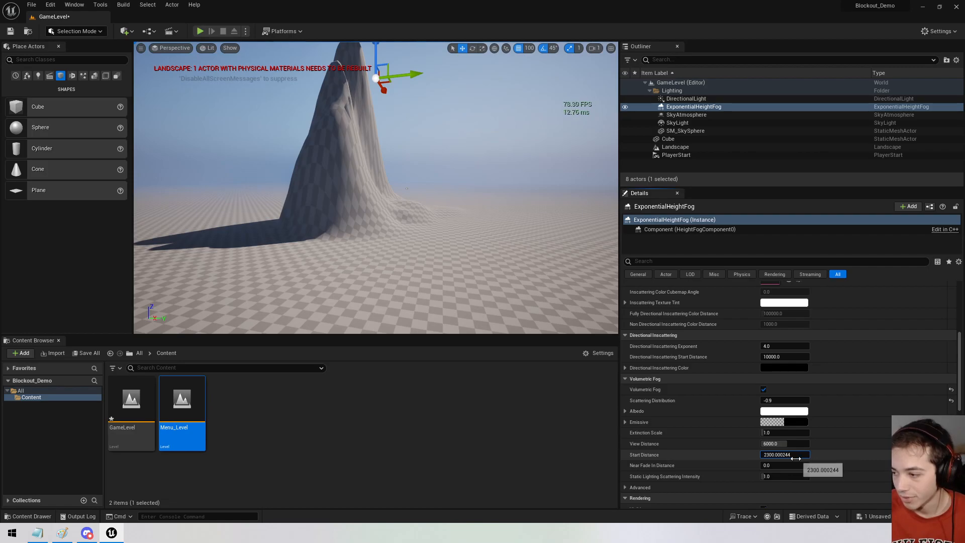
key(BackSpace)
key(Return)
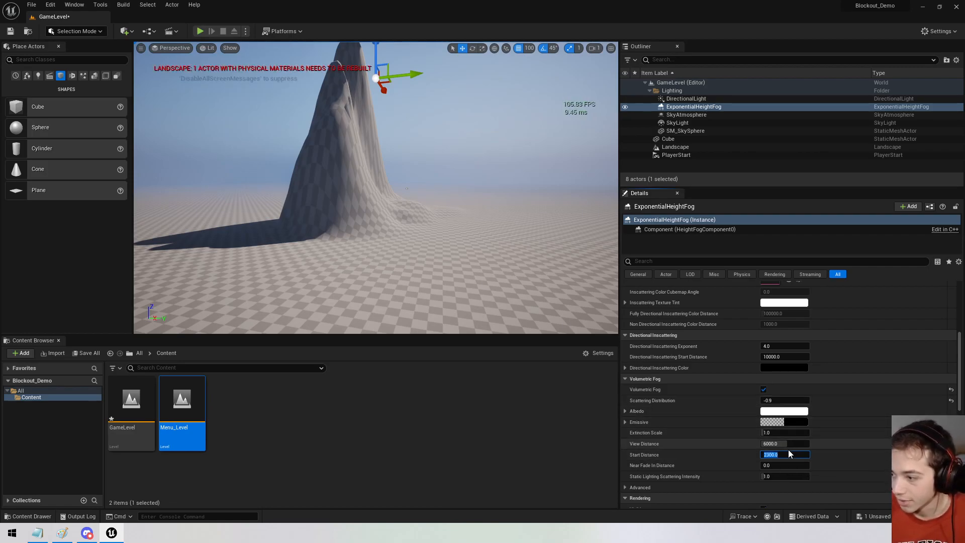
text(100)
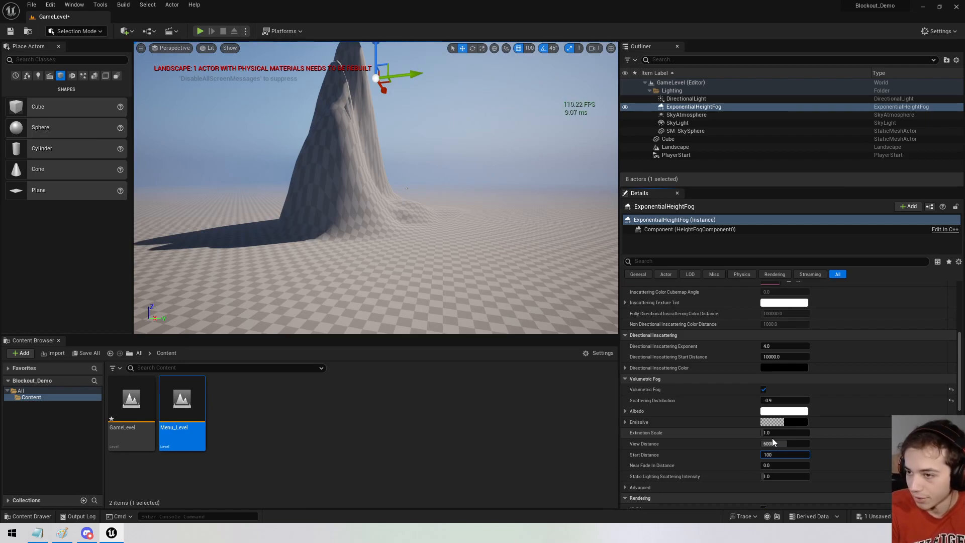
key(Return)
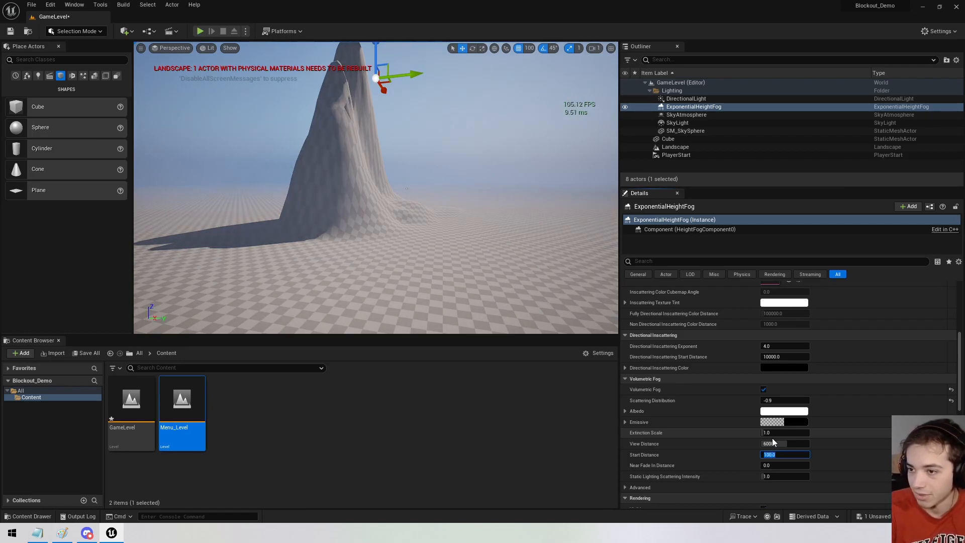
right_drag(377, 189, 465, 186)
key(w)
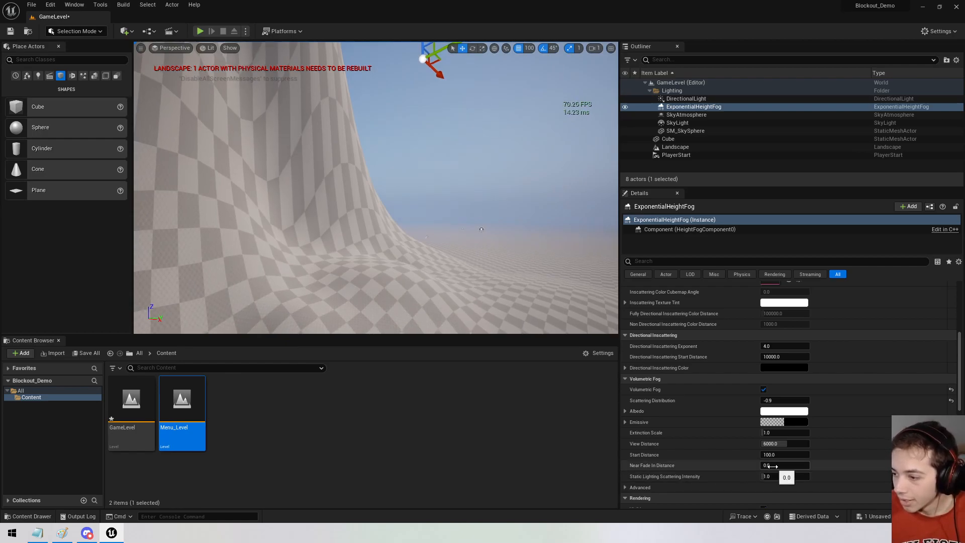
scroll(668, 473, down, 8)
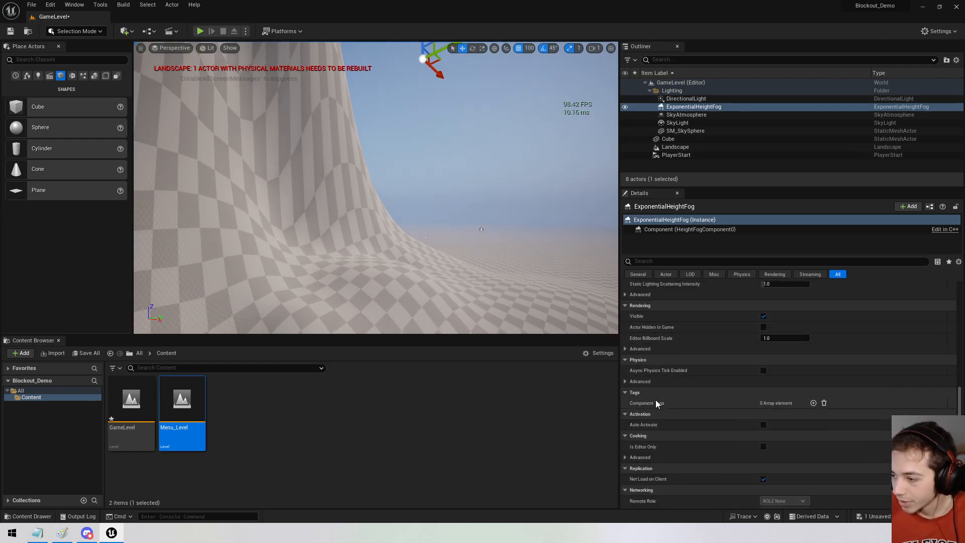
right_drag(475, 272, 412, 264)
key(f)
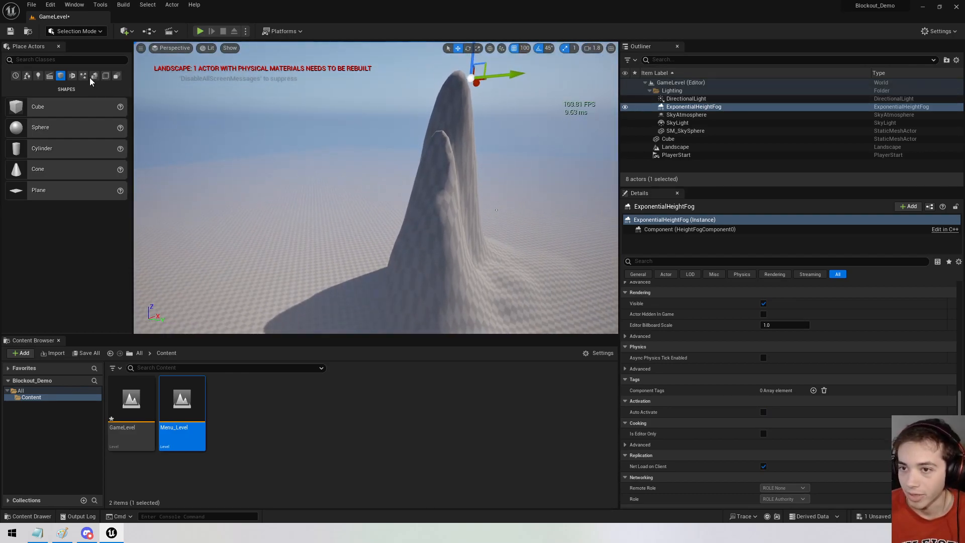
Search the placeable actors for fog and place a Local Height Fog on the shaded ground beside the mountain.
click(75, 59)
text(fog)
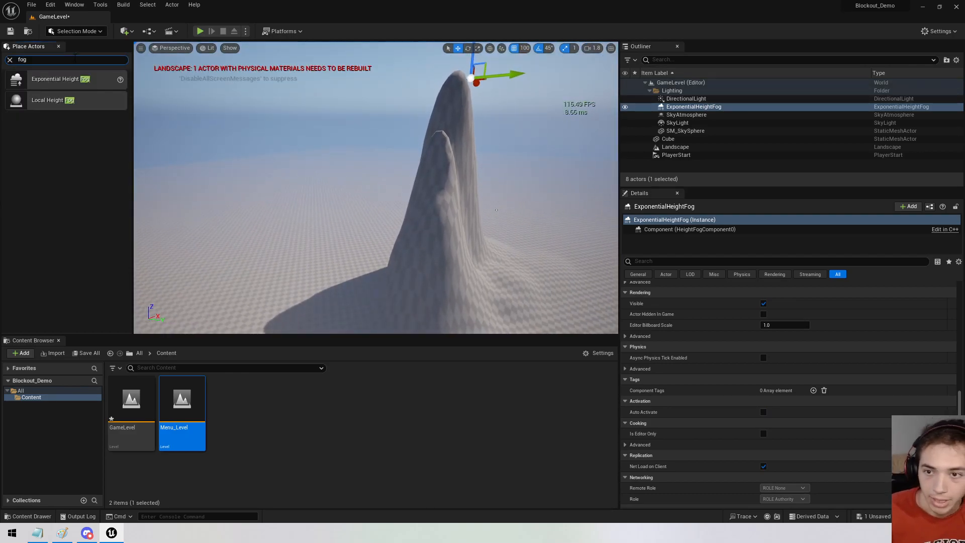
drag(24, 104, 346, 297)
key(f)
mouse_move(375, 196)
right_down()
mouse_move(375, 222)
mouse_move(375, 196)
right_up()
key(w)
drag(354, 209, 332, 56)
key(s)
right_drag(392, 143, 379, 116)
mouse_move(395, 166)
mouse_down()
mouse_move(396, 243)
mouse_move(396, 184)
mouse_up()
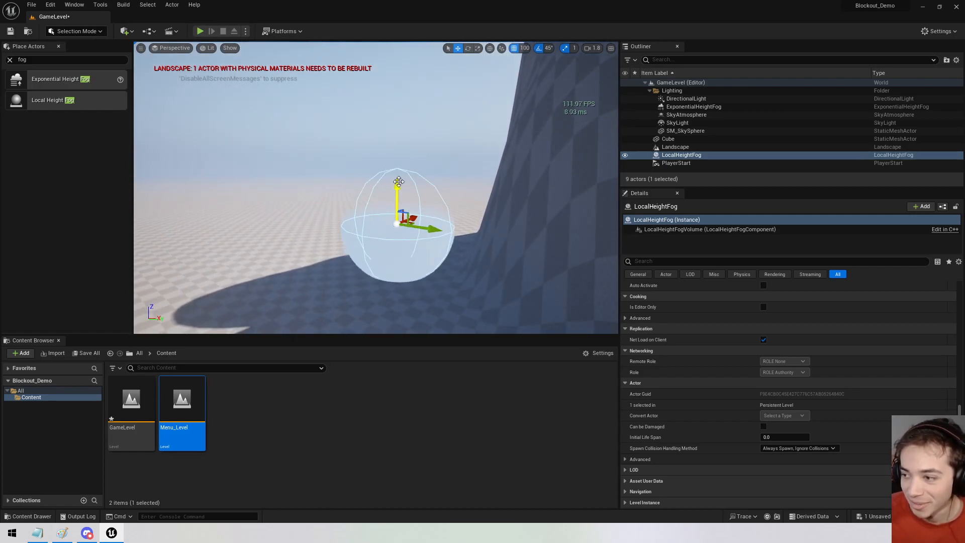
Try Local Sphere Fog as the LocalHeightFog's Fog Mode, compare the volume, and return it to Local Height Fog.
scroll(723, 347, up, 10)
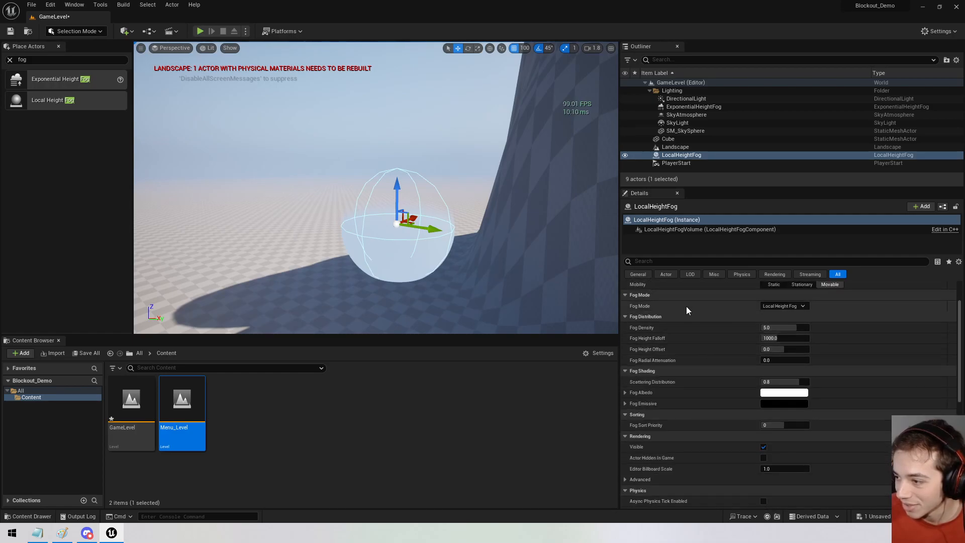
click(805, 320)
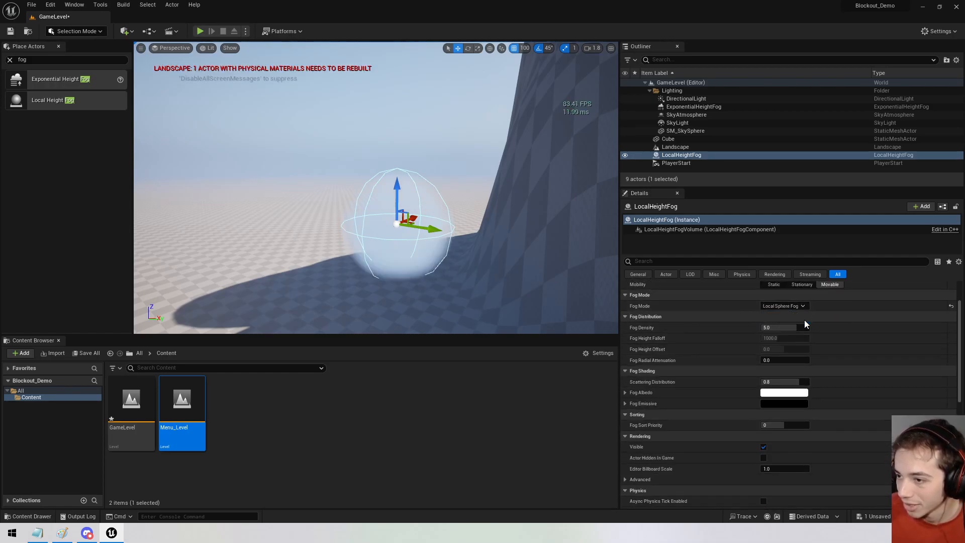
right_drag(474, 216, 469, 227)
key(w)
right_drag(376, 187, 437, 201)
click(794, 306)
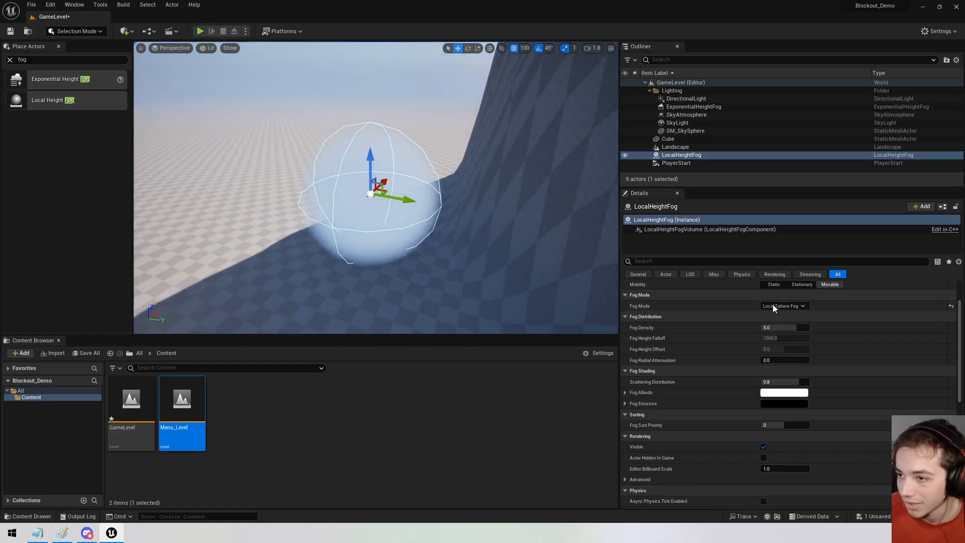
click(783, 312)
right_drag(410, 143, 475, 94)
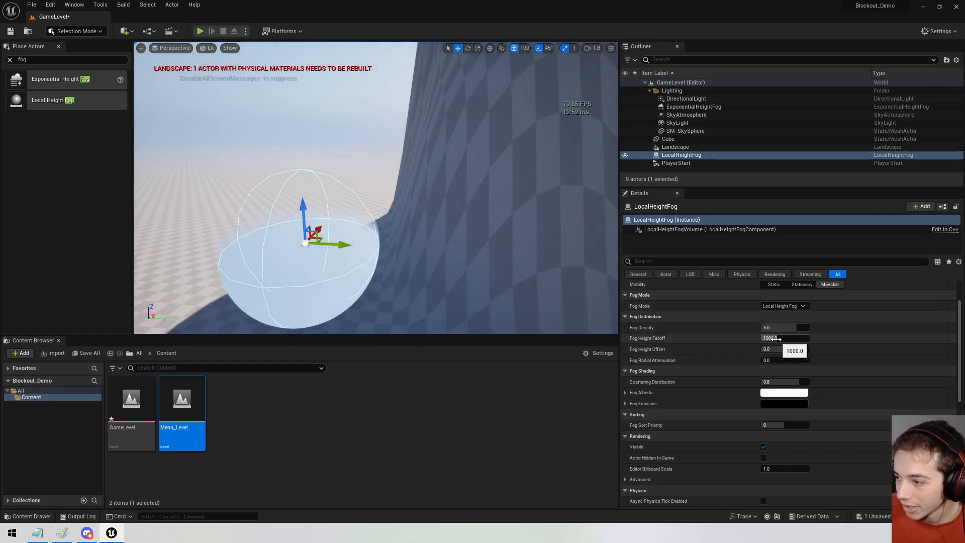
Set LocalHeightFog's Height Falloff to about 1536, Height Offset to -0.48 and Scattering Distribution to 0.999, and lower the volume into the ground.
mouse_move(800, 339)
mouse_down()
mouse_move(780, 338)
mouse_move(780, 349)
mouse_move(794, 349)
mouse_move(772, 349)
mouse_up()
scroll(784, 352, up, 2)
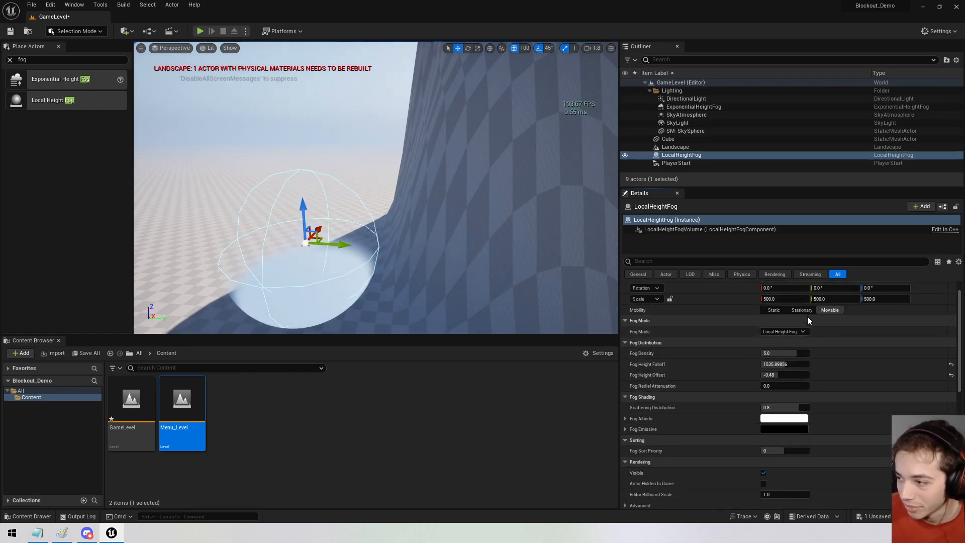
drag(779, 407, 807, 407)
key(s)
right_drag(502, 226, 498, 252)
key(w)
key(w)
key(q)
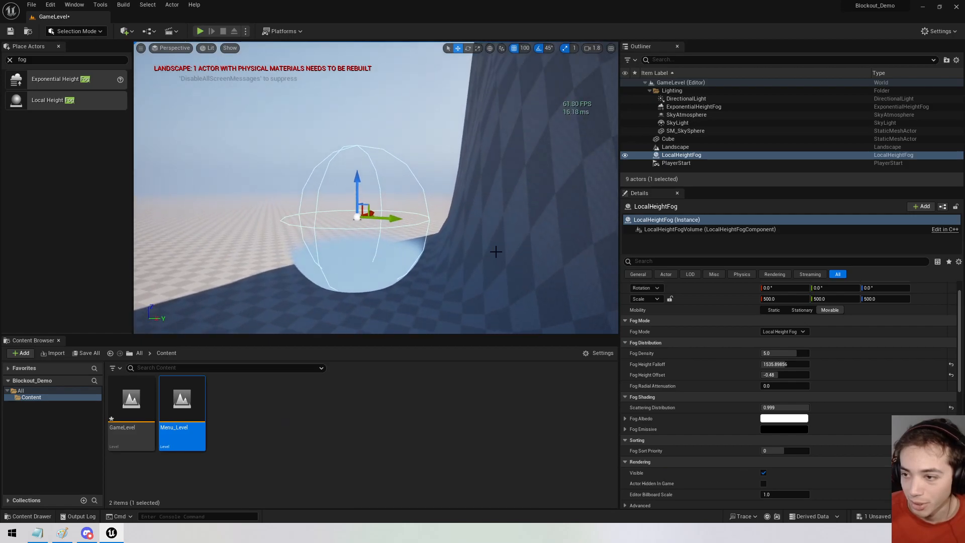
drag(356, 221, 346, 242)
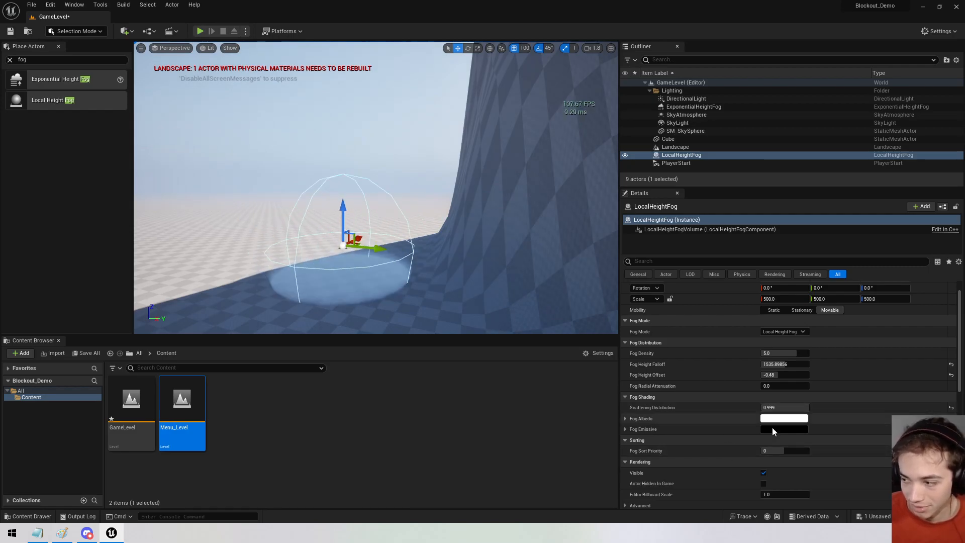
right_drag(399, 158, 399, 159)
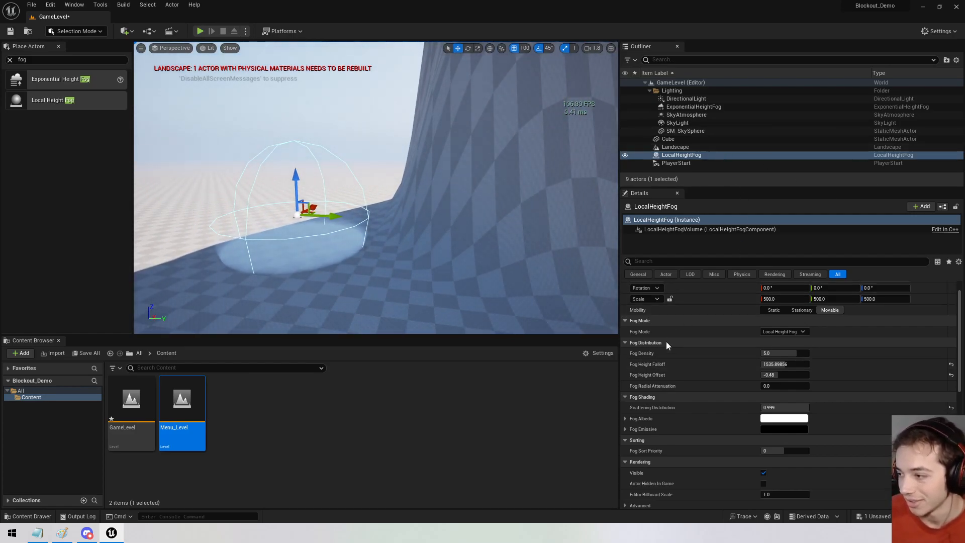
Try the Local Sphere Fog mode on the lowered LocalHeightFog and delete the actor.
click(788, 332)
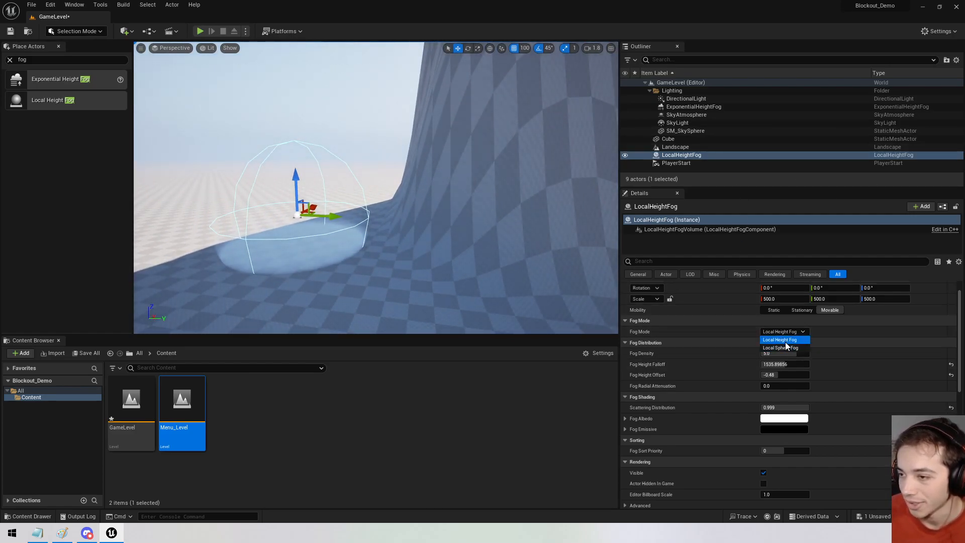
click(788, 354)
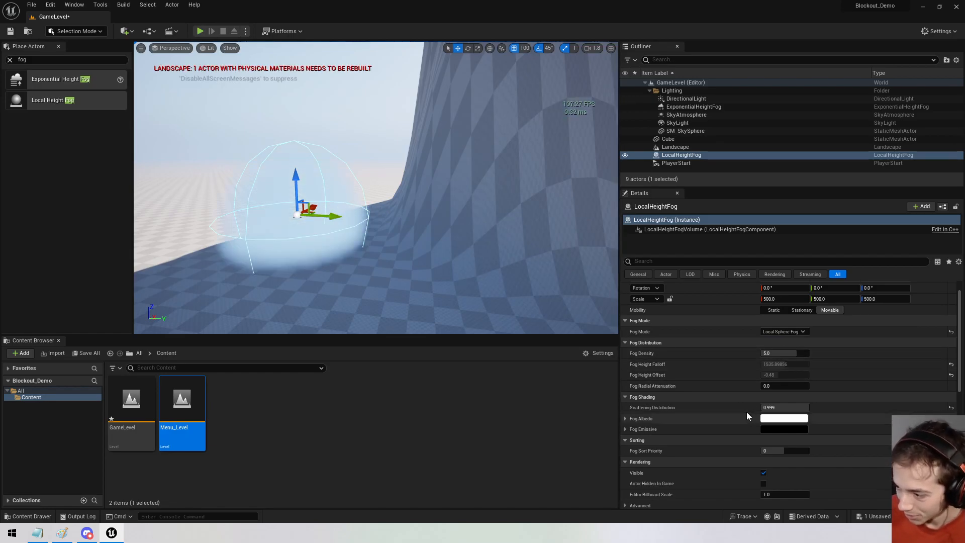
click(769, 407)
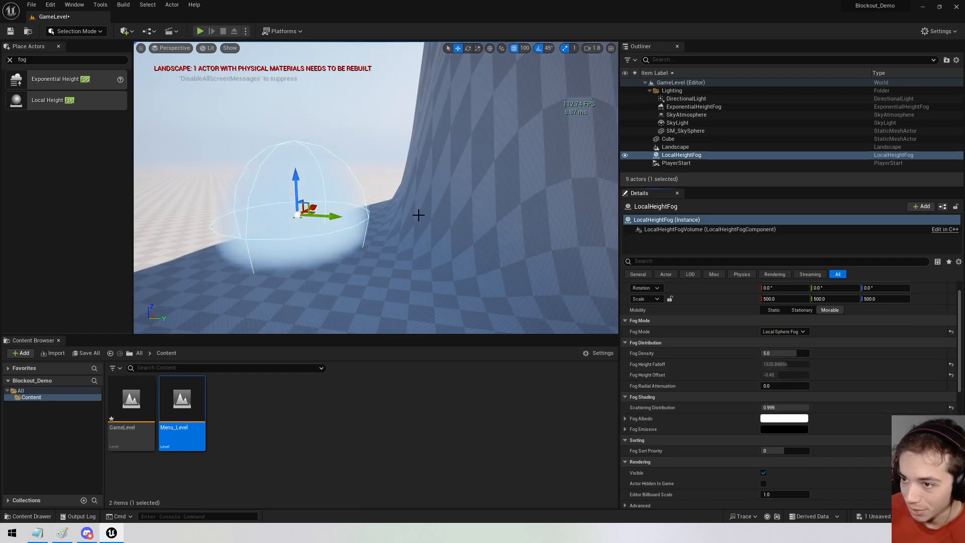
key(Delete)
Clear the actor search, view the placeable visual effects, and check the SkyLight and DirectionalLight settings.
click(54, 60)
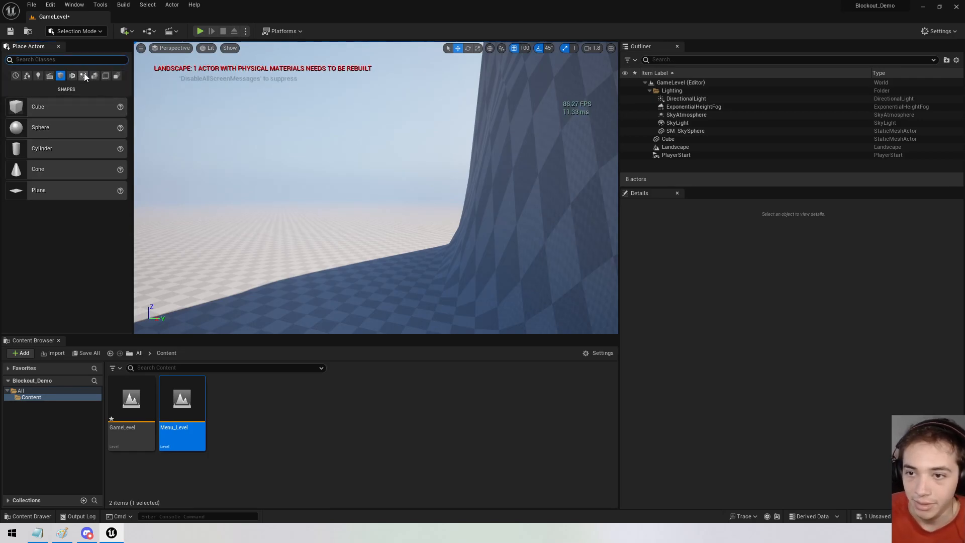
click(84, 76)
drag(133, 99, 196, 100)
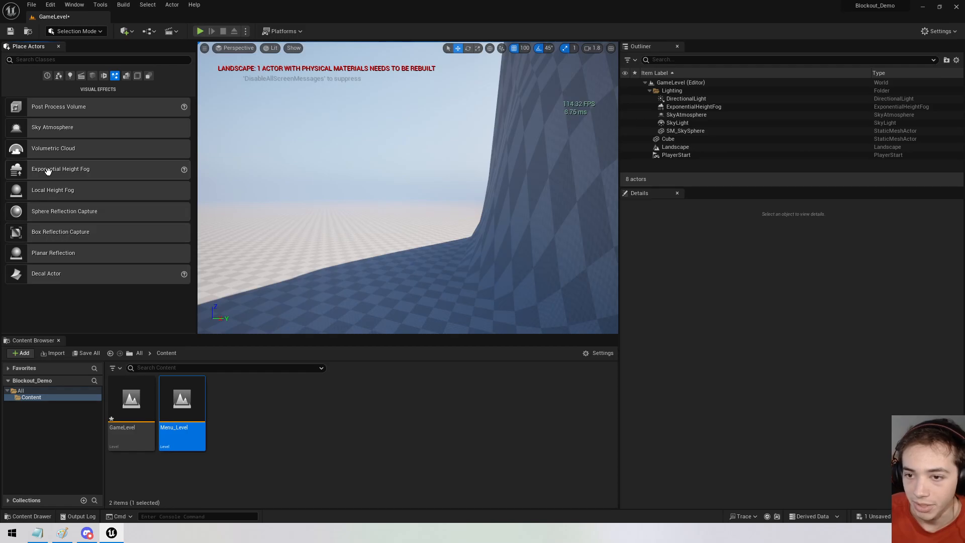
click(676, 123)
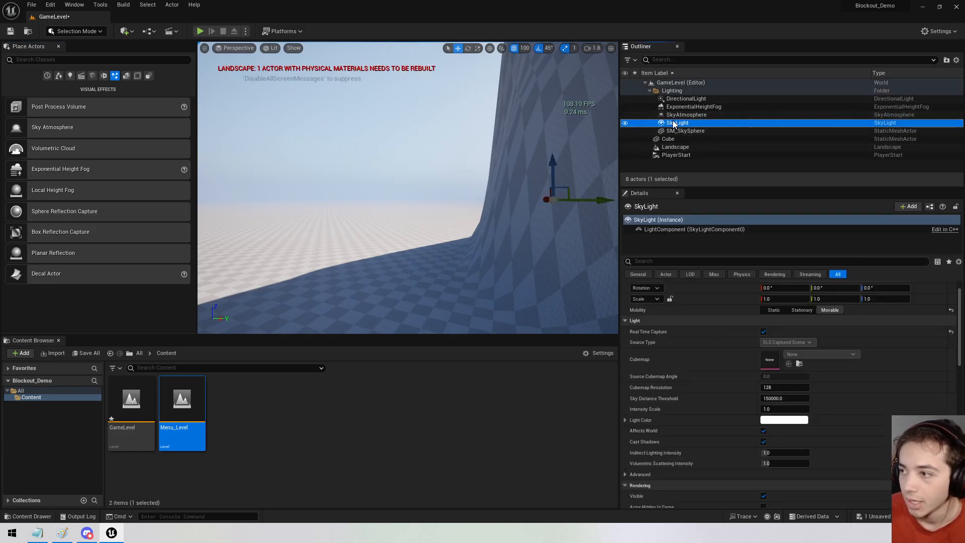
double_click(685, 100)
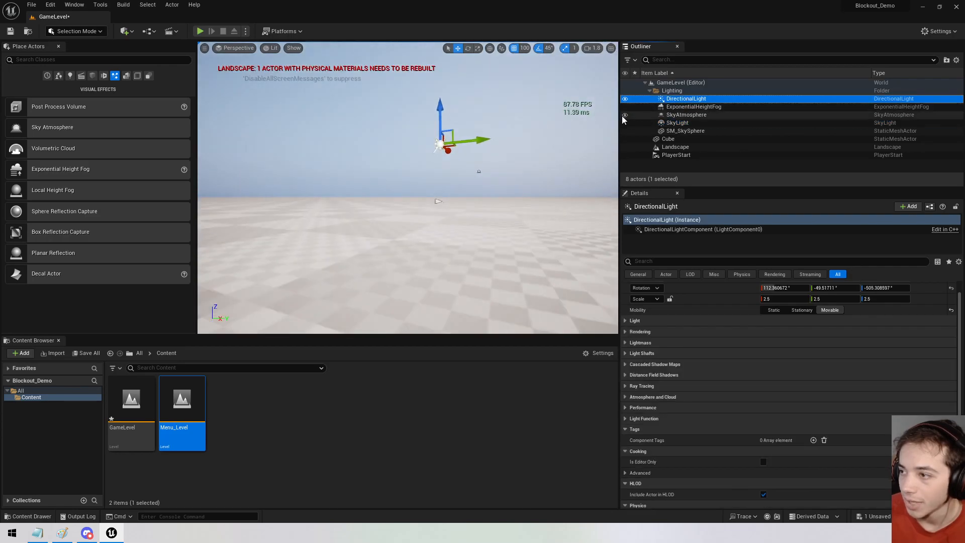
Place another cube shape on the landscape near the mountain.
right_drag(549, 153, 538, 168)
scroll(603, 155, up, 4)
key(s)
key(w)
key(f)
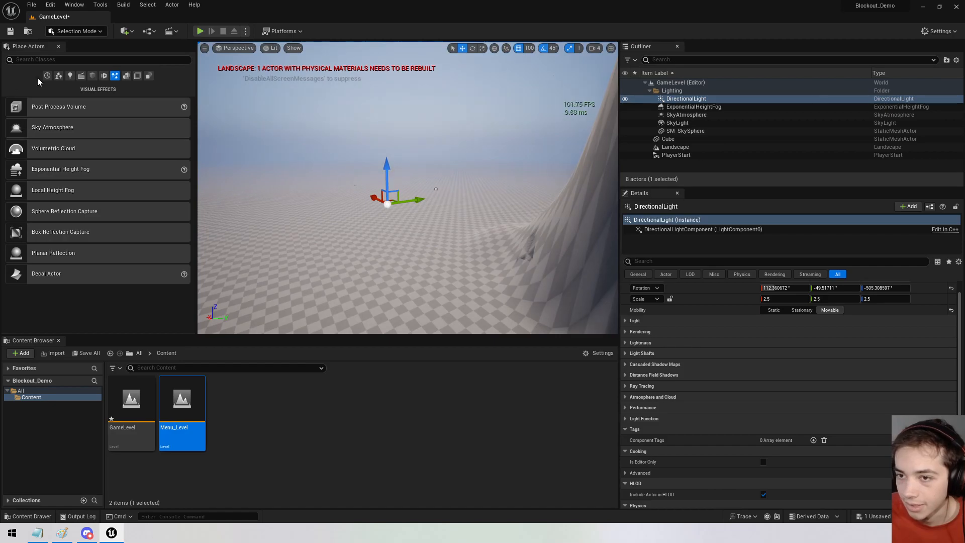
click(93, 76)
drag(38, 107, 395, 307)
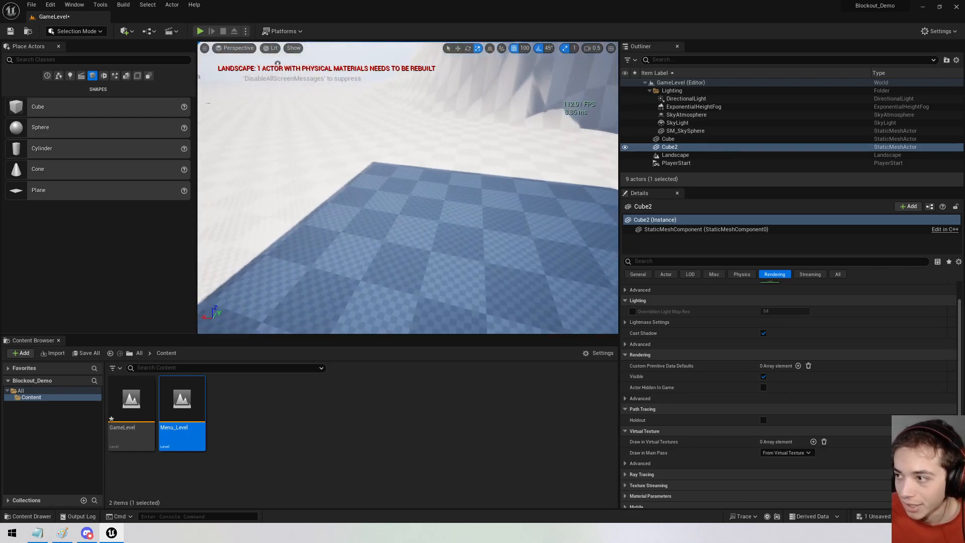
Select the SkyLight and look through its light settings while examining the shaded ground below the mountain.
double_click(677, 123)
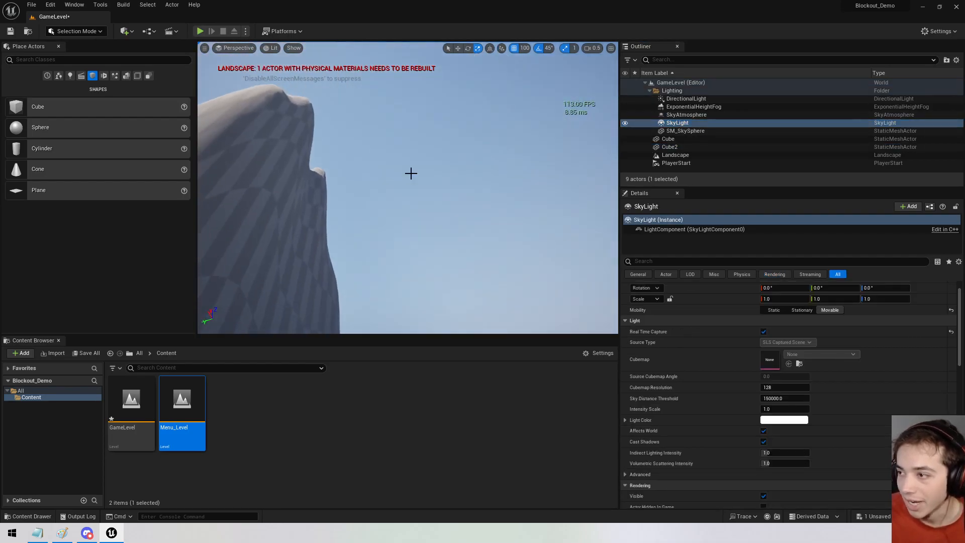
double_click(689, 123)
right_drag(418, 200, 508, 251)
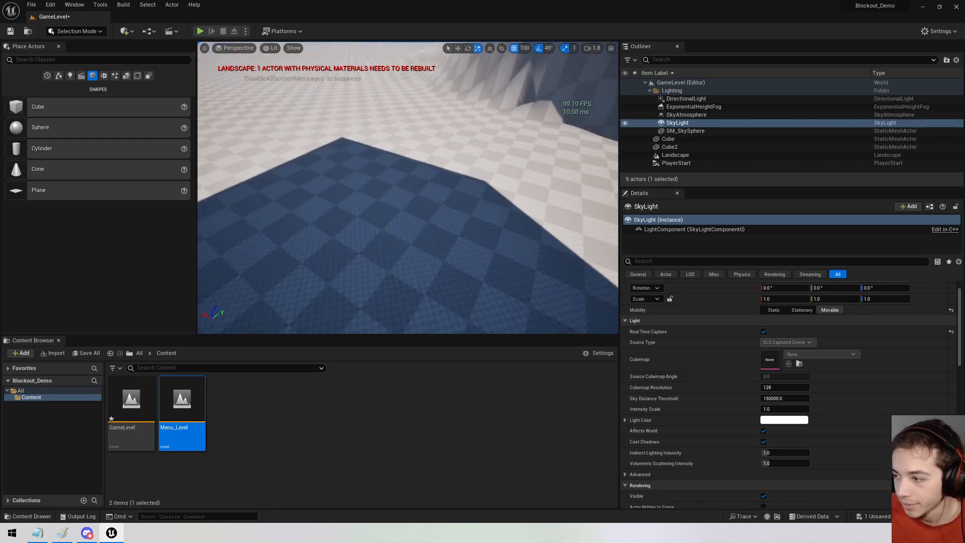
key(f)
right_drag(408, 188, 352, 275)
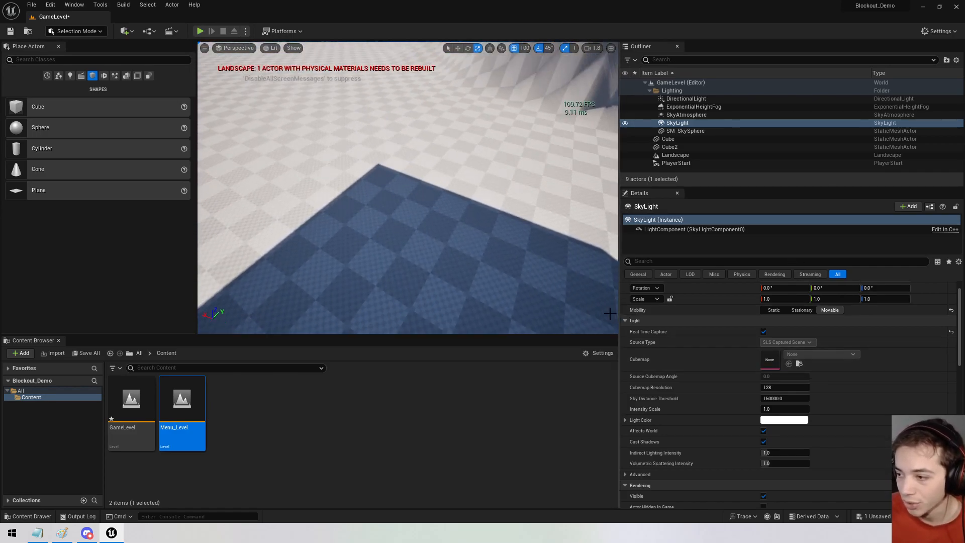
drag(619, 311, 571, 301)
right_drag(423, 291, 437, 249)
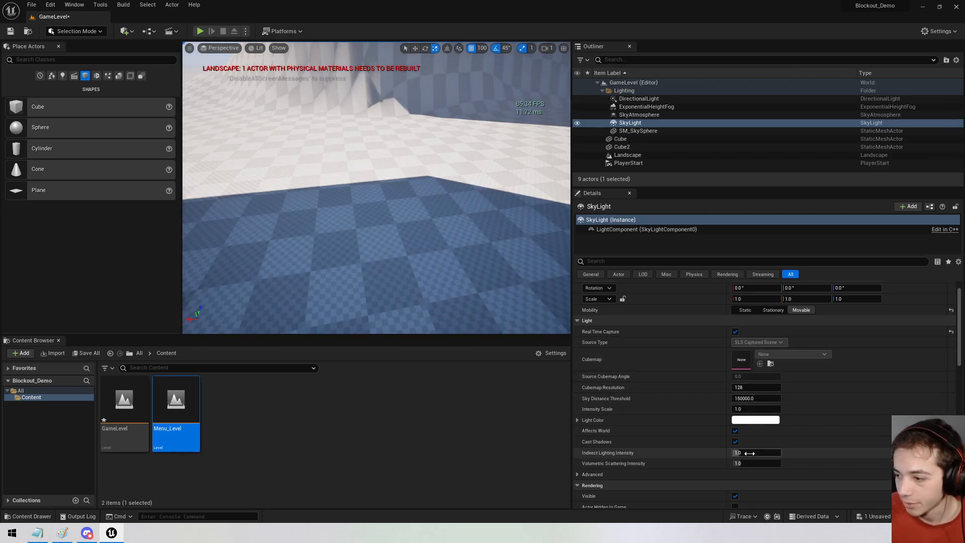
scroll(763, 443, down, 2)
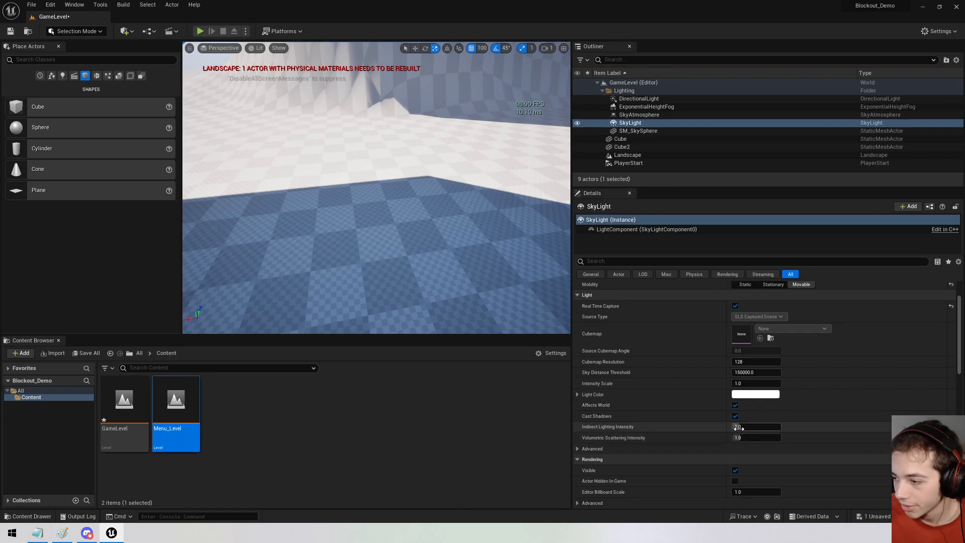
Try dimming the SkyLight's Intensity Scale to near 0, restore it to 1, and inspect the shaded cube and ground.
mouse_move(745, 383)
mouse_down()
mouse_move(731, 383)
mouse_move(774, 384)
mouse_move(732, 383)
mouse_up()
right_drag(377, 187, 362, 201)
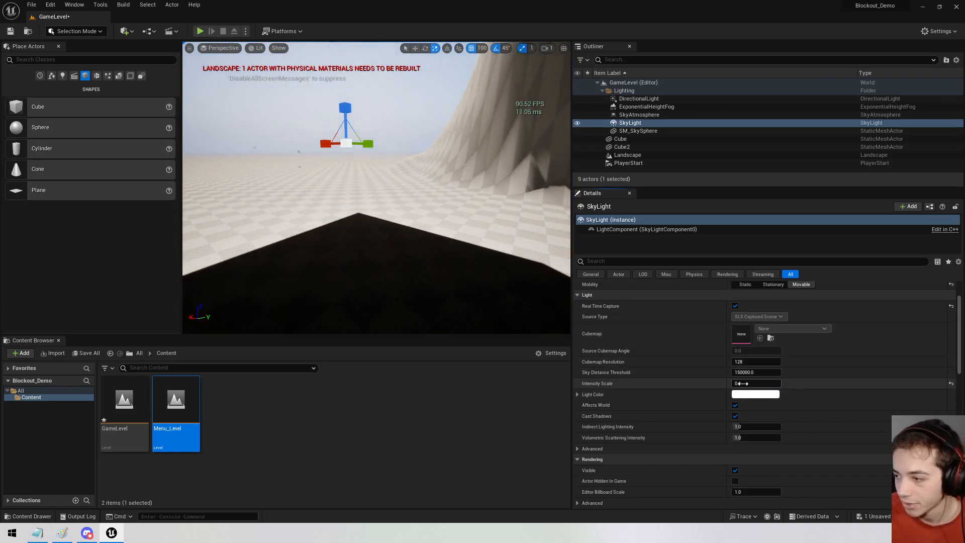
text(1)
key(Return)
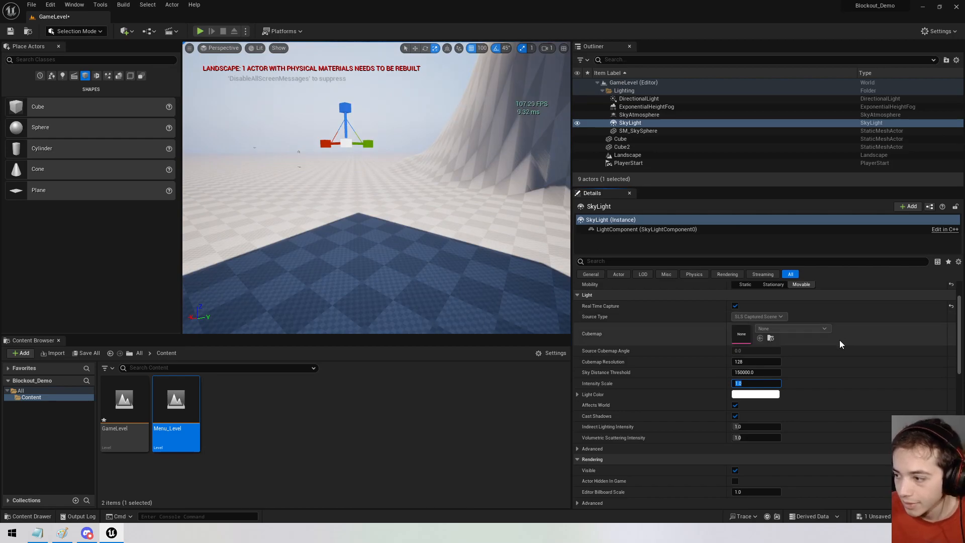
right_drag(377, 187, 513, 76)
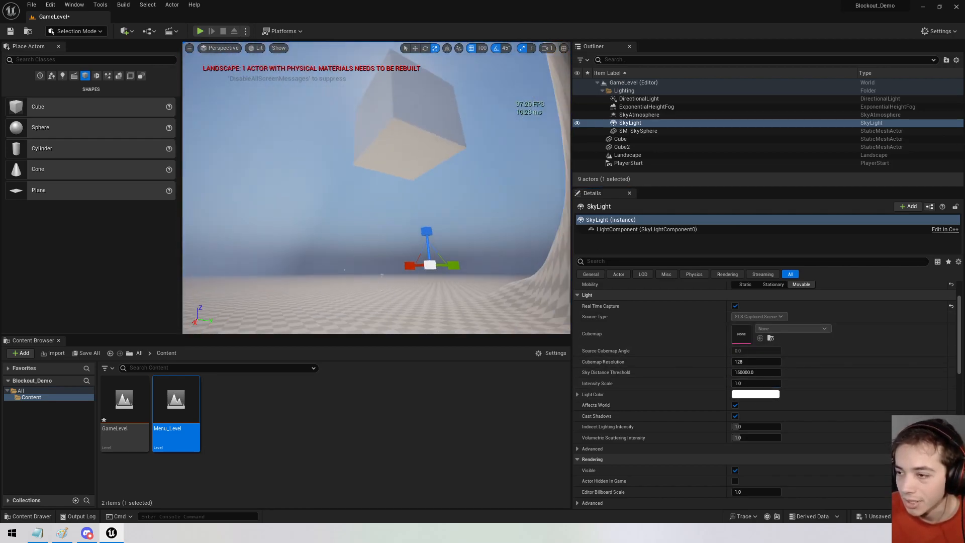
right_drag(376, 187, 376, 171)
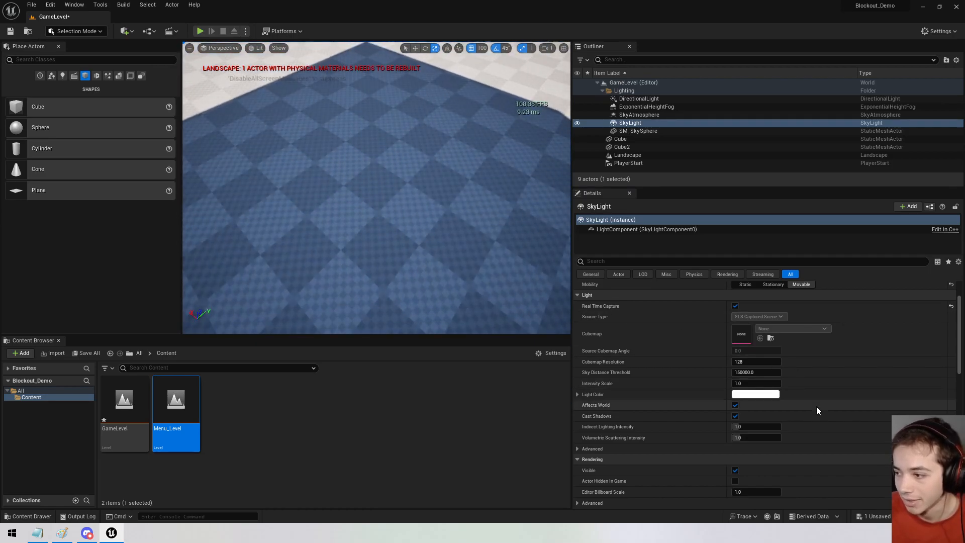
Try raising the SkyLight's Intensity Scale to about 580, compare the shaded areas, and restore it to 1.
drag(756, 383, 769, 383)
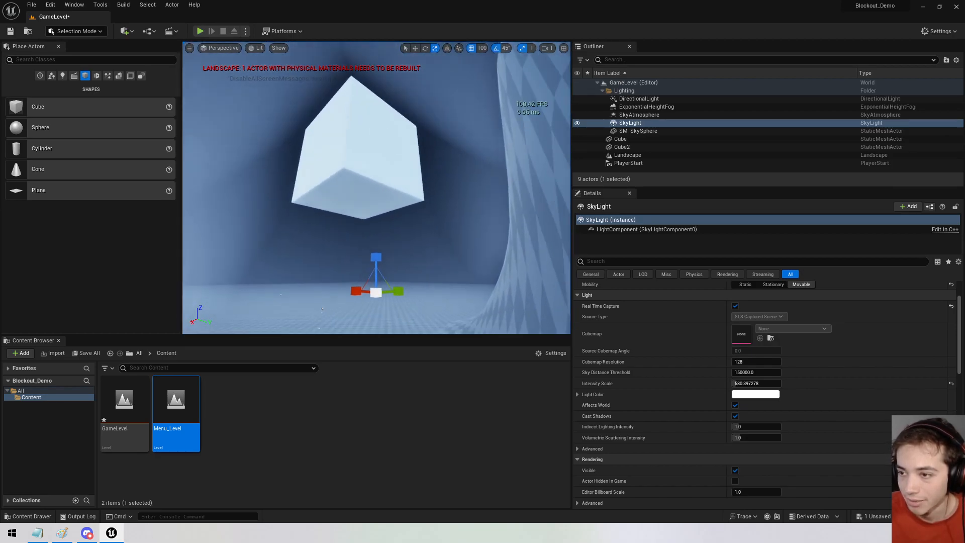
right_drag(376, 187, 389, 262)
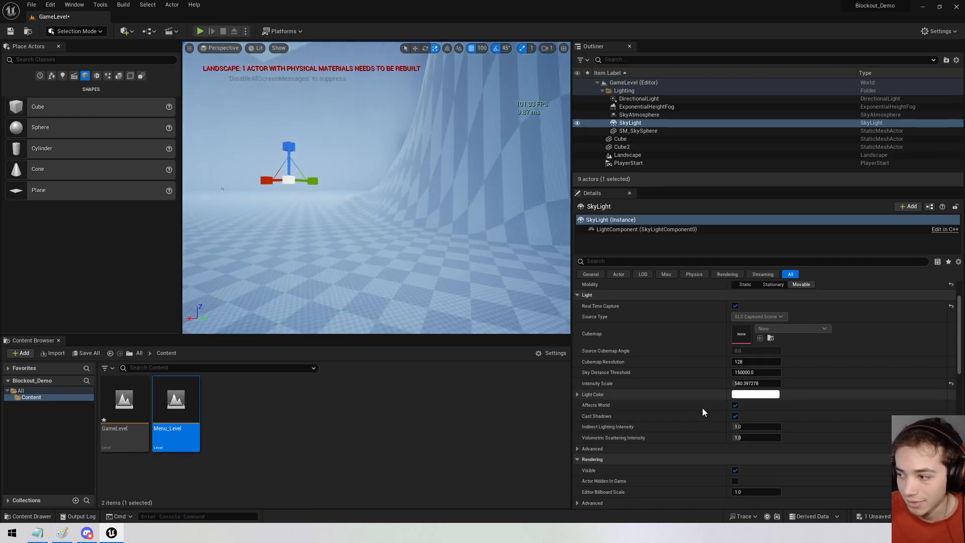
text(1)
key(Return)
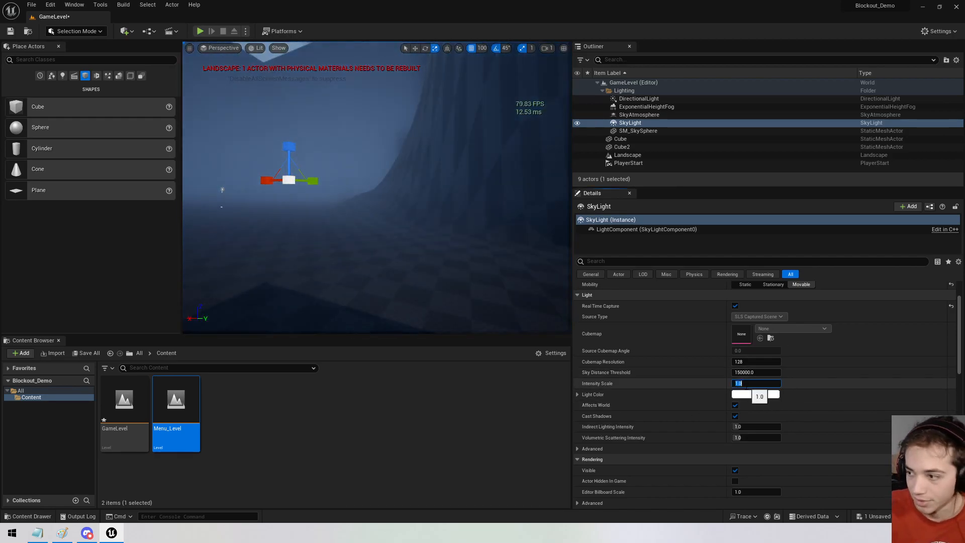
right_drag(426, 217, 558, 209)
right_drag(377, 201, 352, 197)
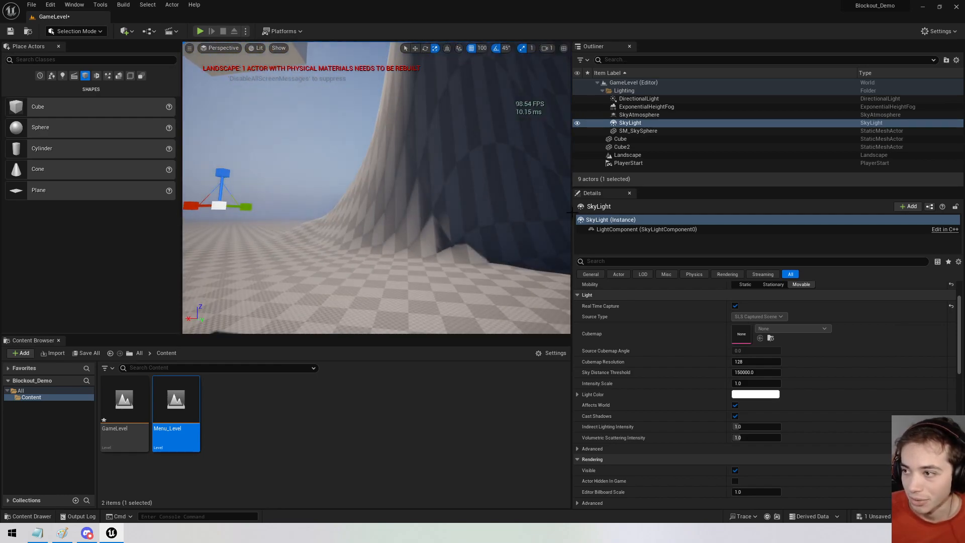
Rotate the DirectionalLight down to a low sunset angle, at about 139.6°, -1.2° and -518.3°.
click(637, 99)
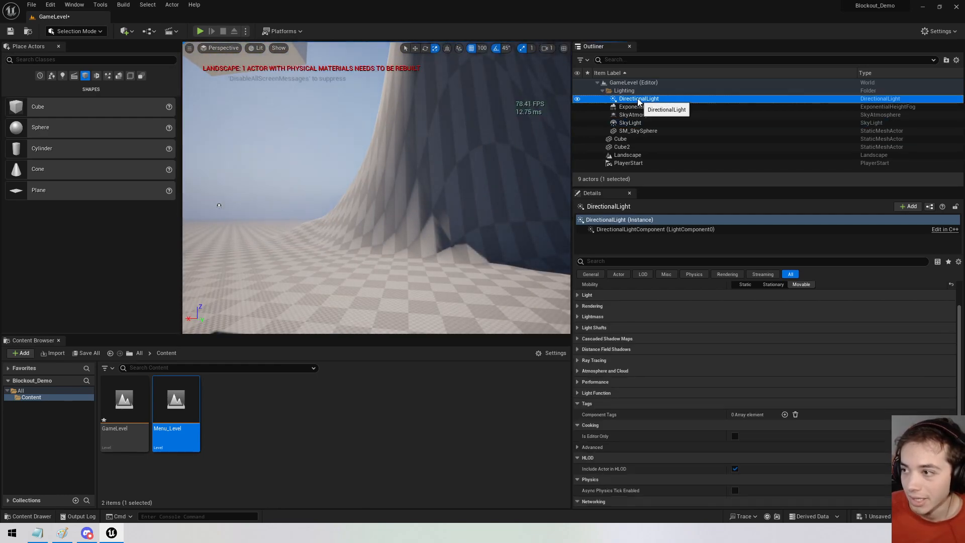
click(647, 130)
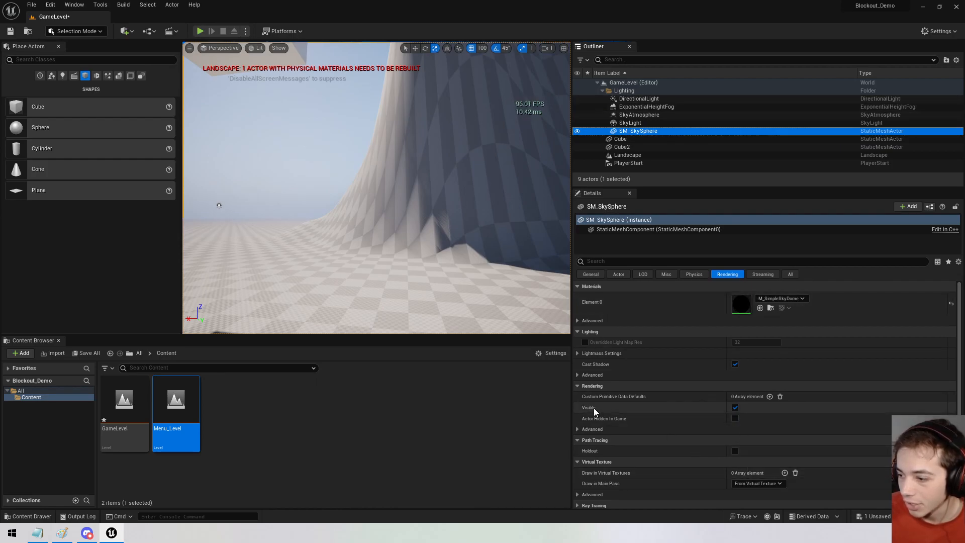
double_click(639, 98)
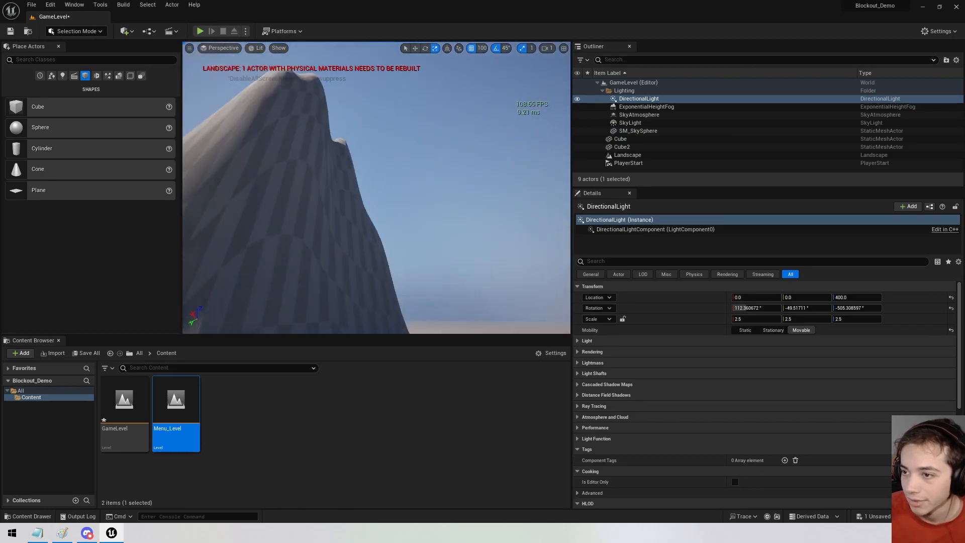
click(426, 45)
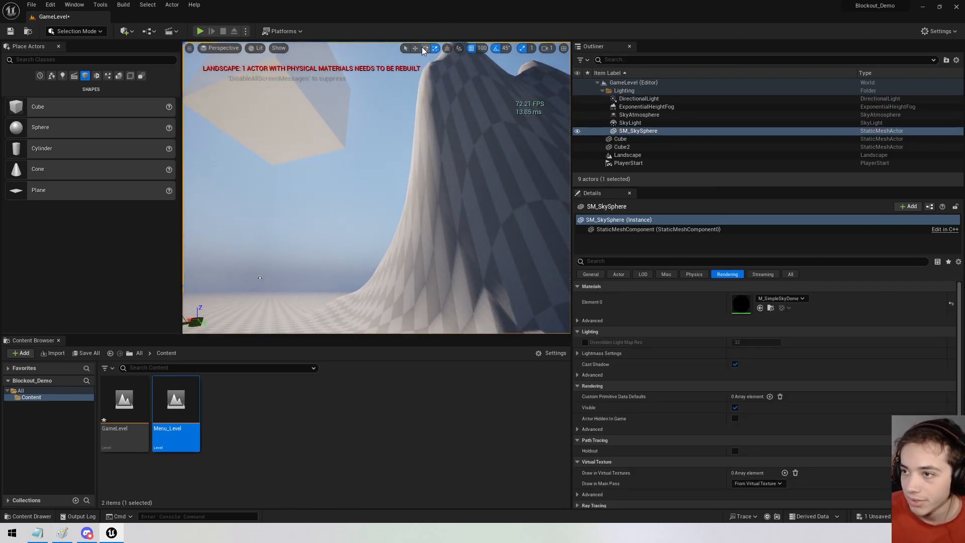
double_click(639, 99)
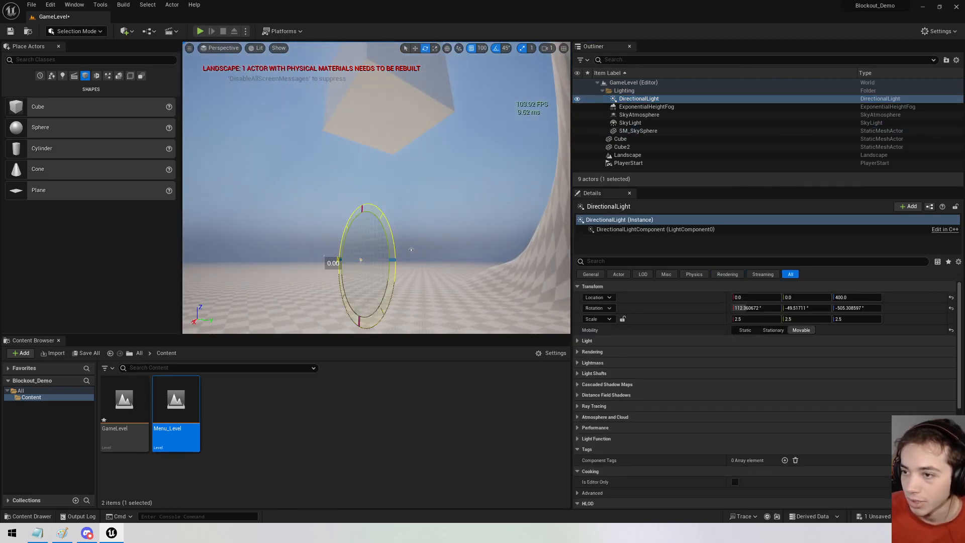
drag(339, 261, 341, 302)
mouse_move(476, 223)
right_down()
mouse_move(351, 305)
mouse_move(476, 223)
right_up()
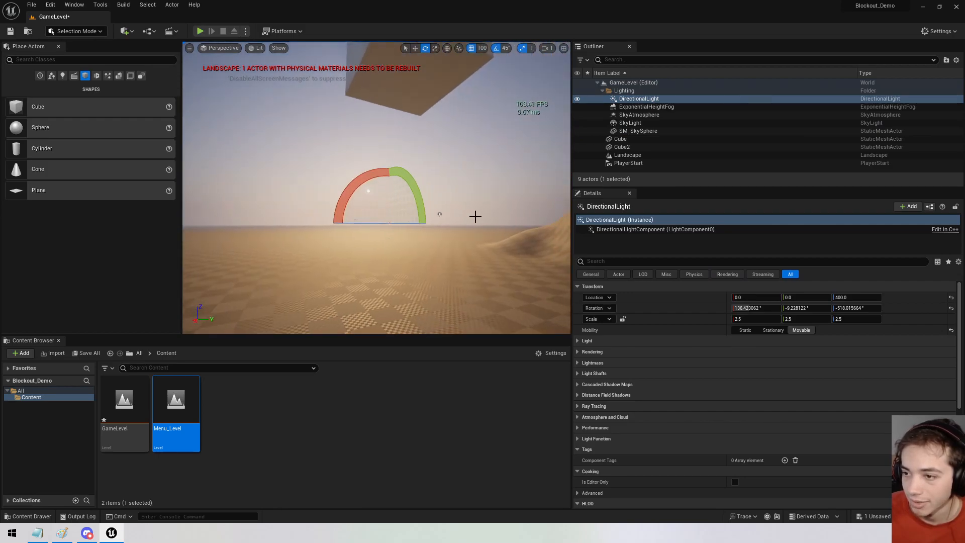
drag(422, 173, 483, 129)
right_drag(483, 129, 610, 121)
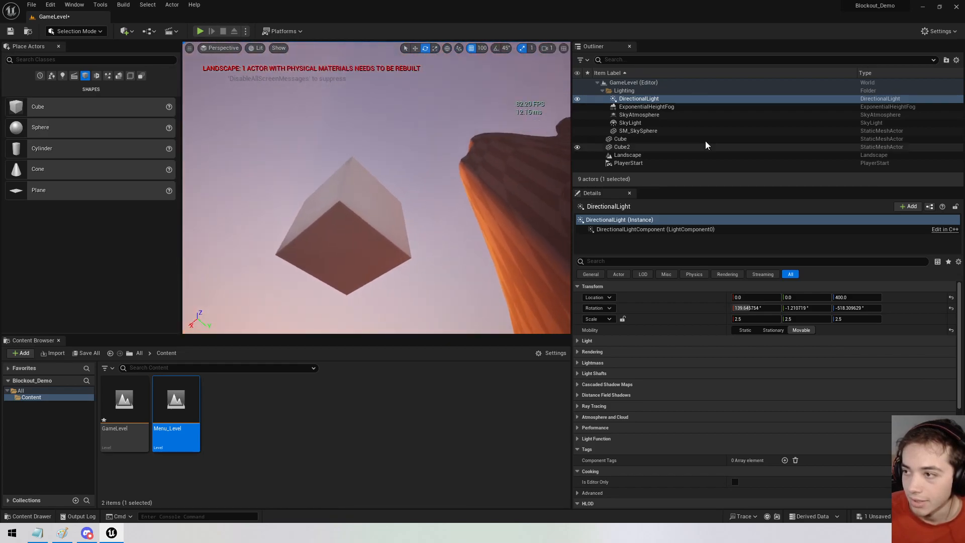
Turn off Real Time Capture on the SkyLight and keep its Source Type at SLS Captured Scene.
click(649, 124)
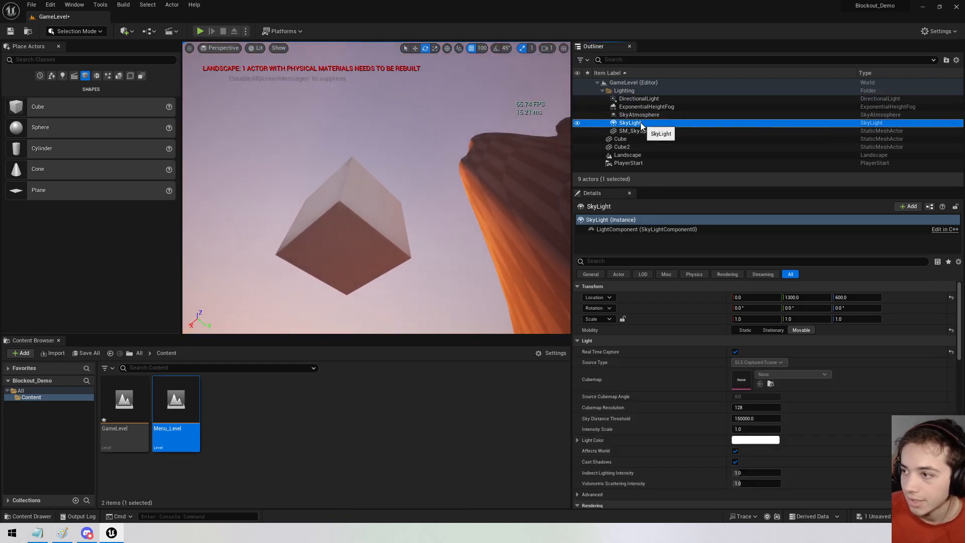
click(735, 352)
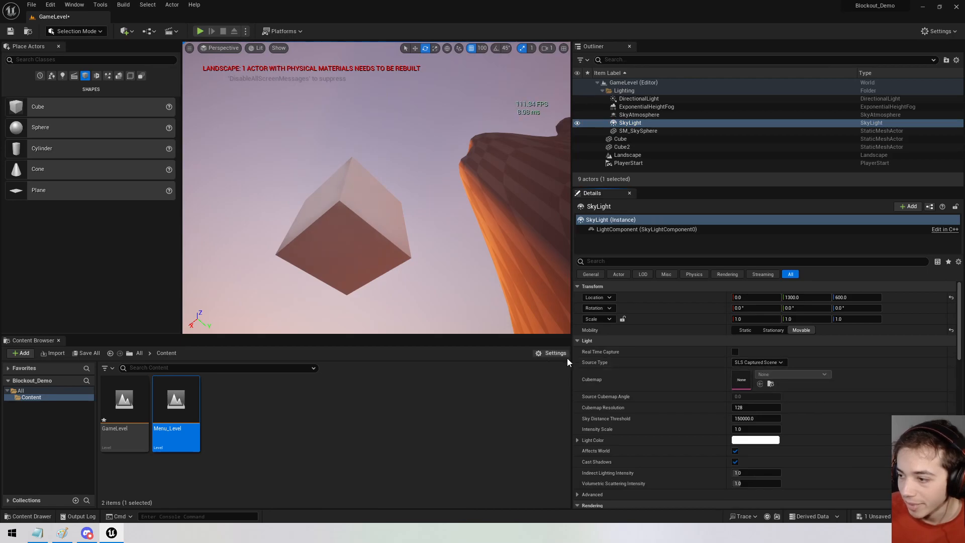
click(774, 362)
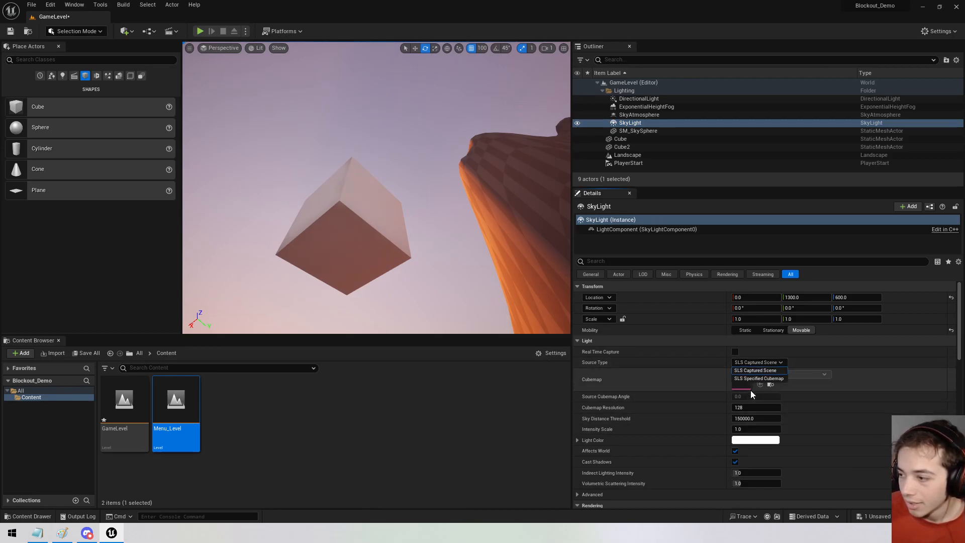
click(767, 372)
right_drag(429, 202, 443, 276)
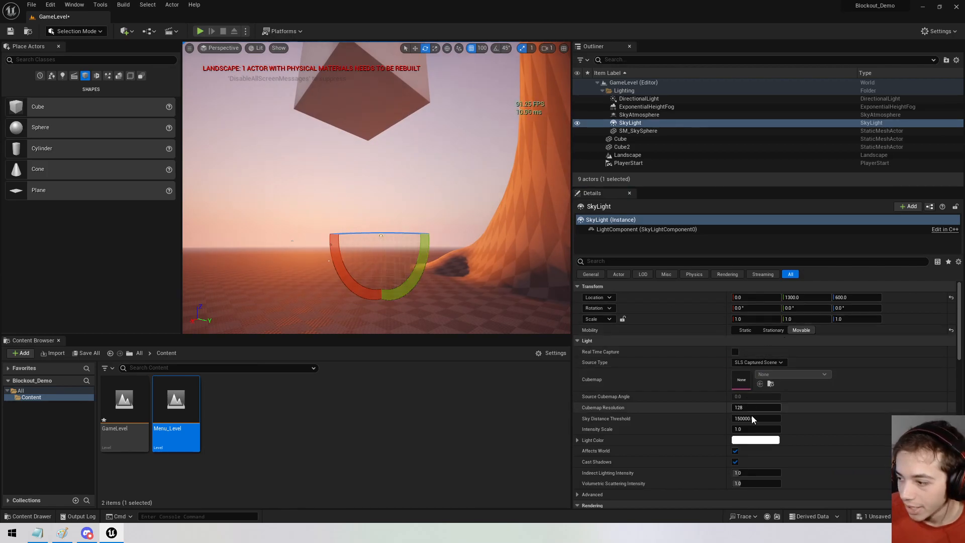
Recapture the scene for the SkyLight under the sunset lighting.
scroll(759, 412, down, 10)
scroll(764, 415, down, 5)
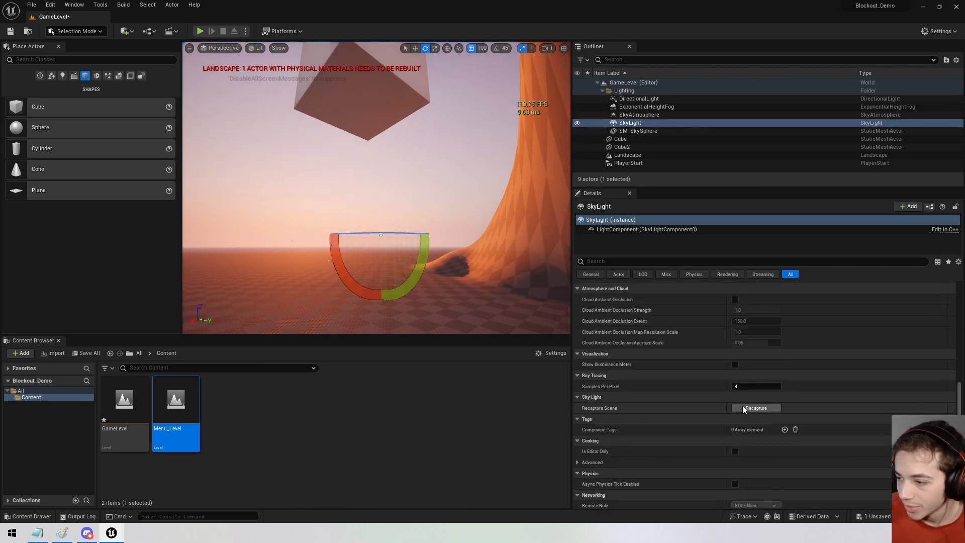
click(756, 409)
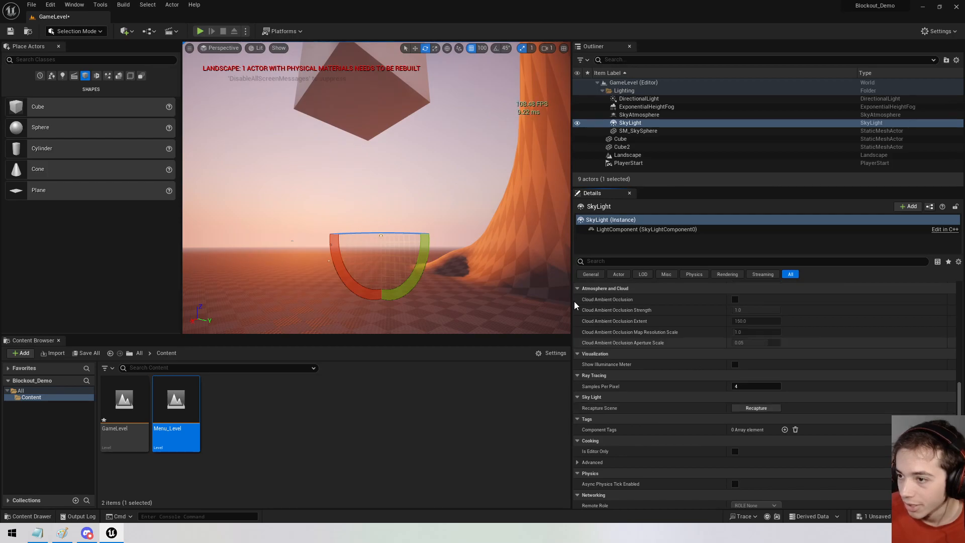
Rotate the DirectionalLight back up to bright daylight and look over the cube's shadow on the ground.
drag(427, 252, 421, 276)
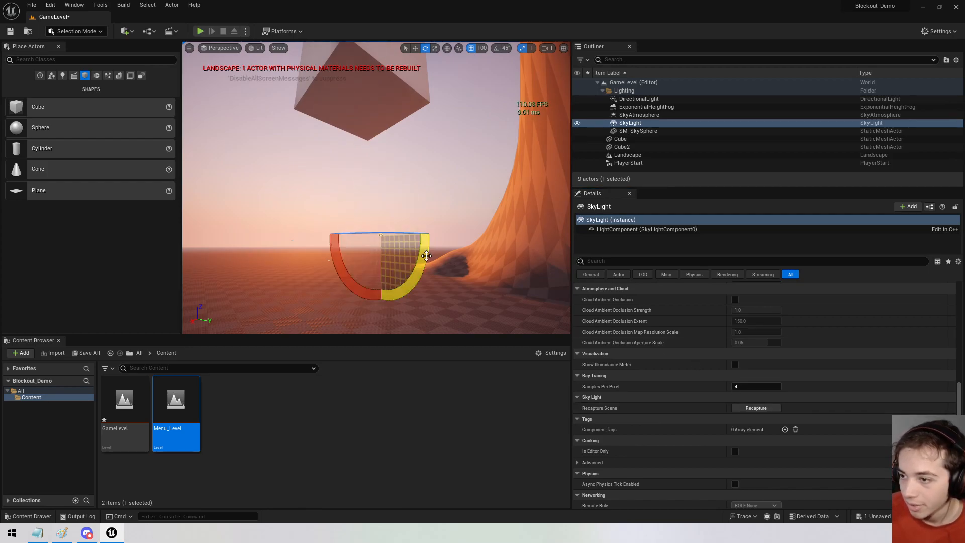
click(639, 98)
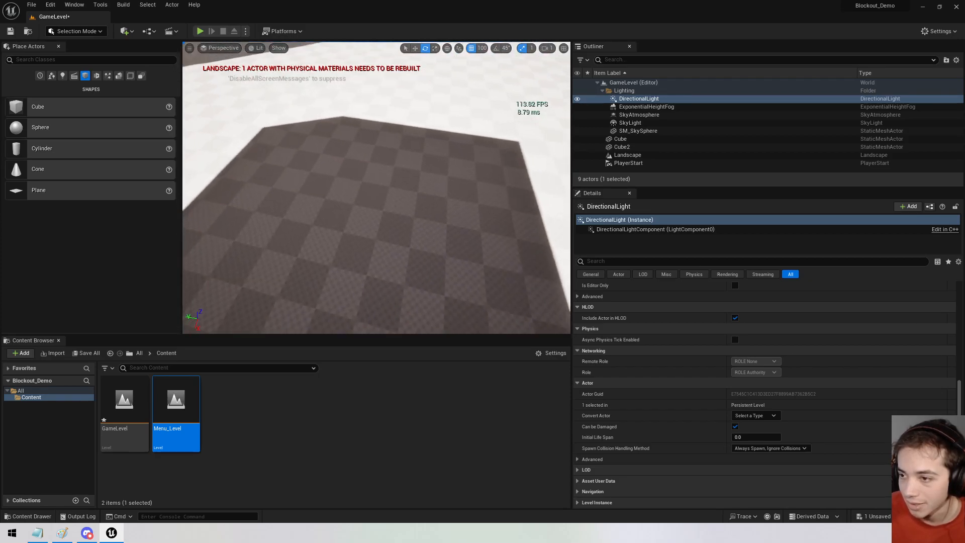
key(w)
right_drag(377, 188, 377, 188)
key(s)
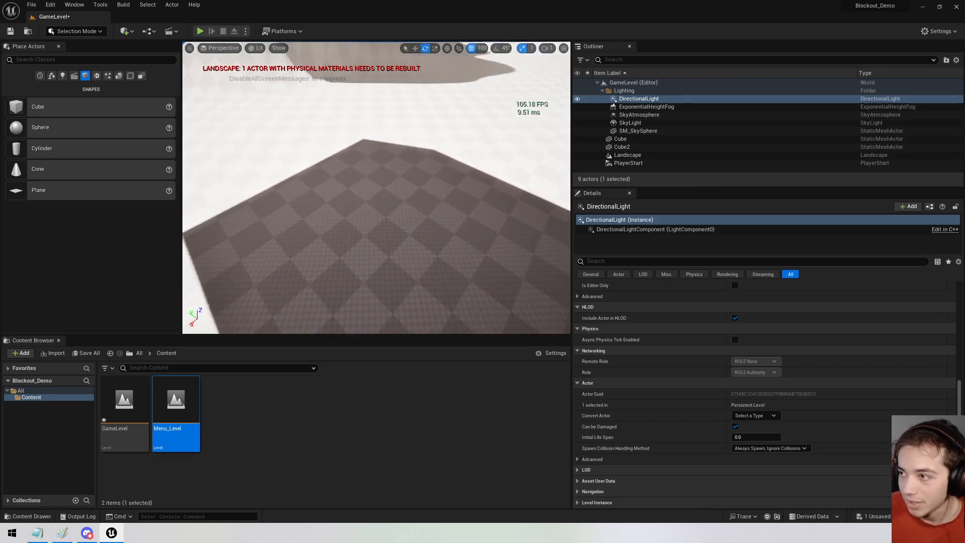
Recapture the SkyLight's scene under the daylight and check the shadow colour beside the mountain.
click(631, 124)
scroll(753, 430, down, 3)
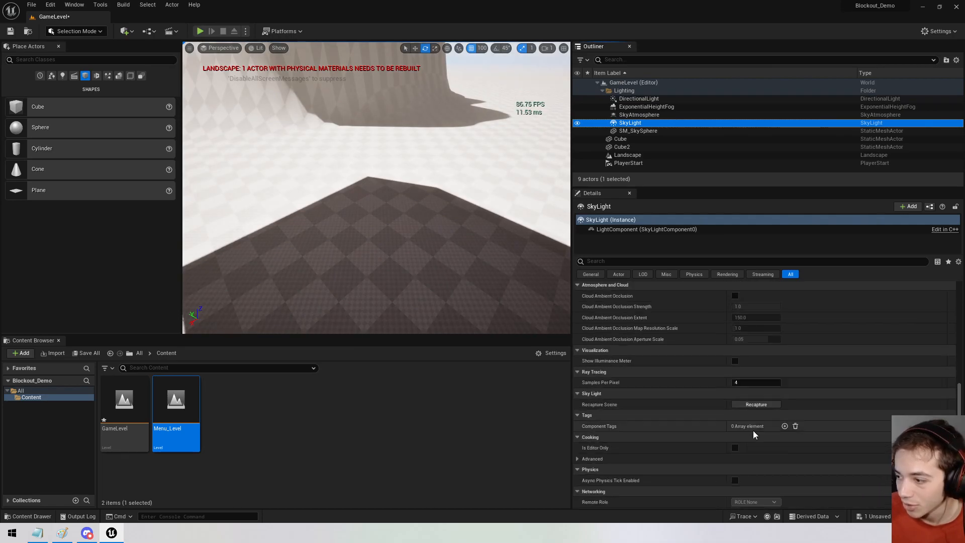
click(755, 405)
right_drag(406, 230, 387, 236)
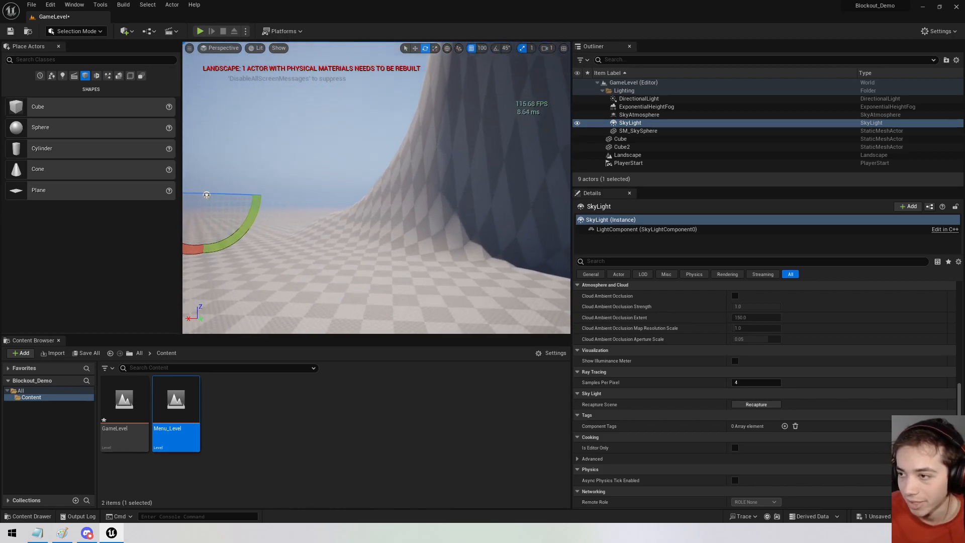
double_click(630, 124)
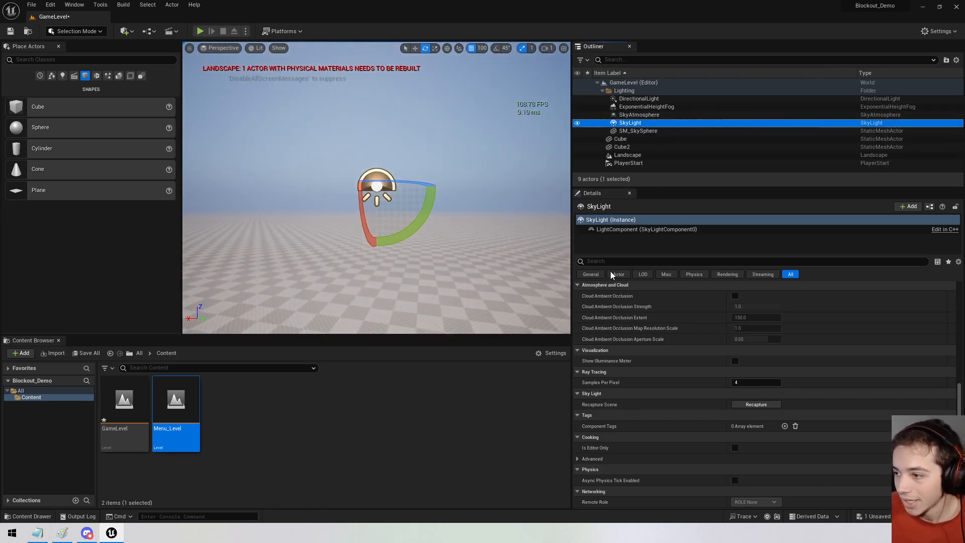
right_drag(542, 240, 563, 241)
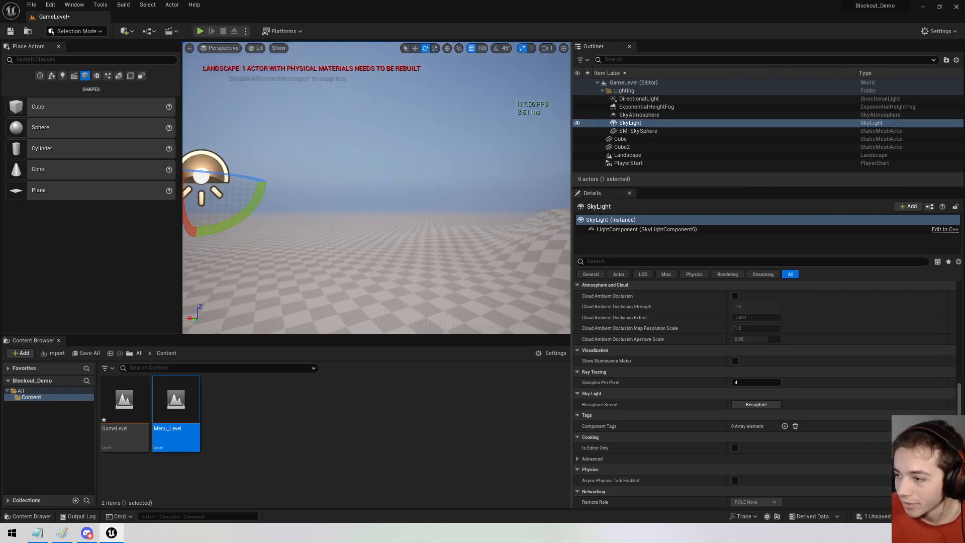
Widen the viewport by narrowing the Place Actors, Outliner and Details panels, and frame the mountain and cube.
drag(573, 319, 504, 282)
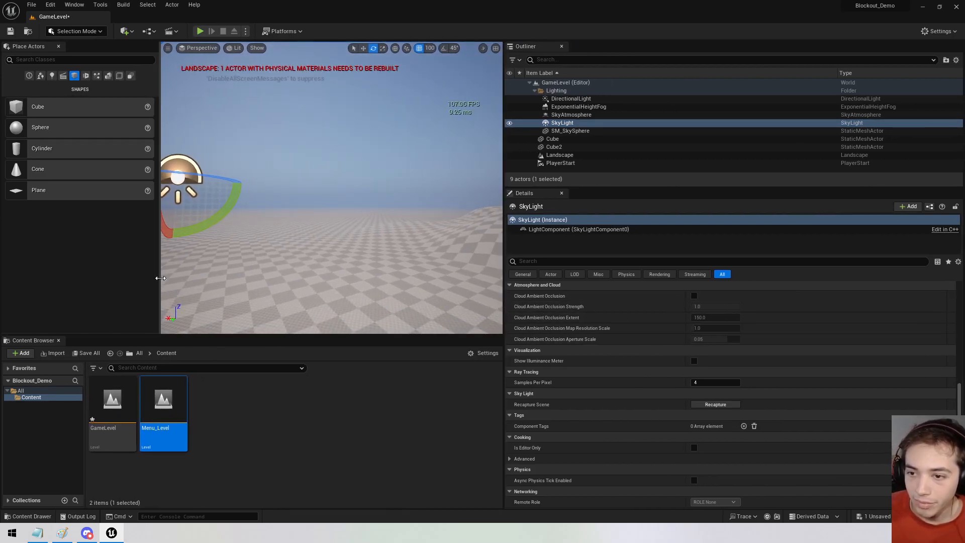
drag(149, 274, 72, 255)
drag(504, 172, 695, 179)
right_drag(585, 234, 598, 267)
key(w)
key(s)
right_drag(151, 90, 199, 90)
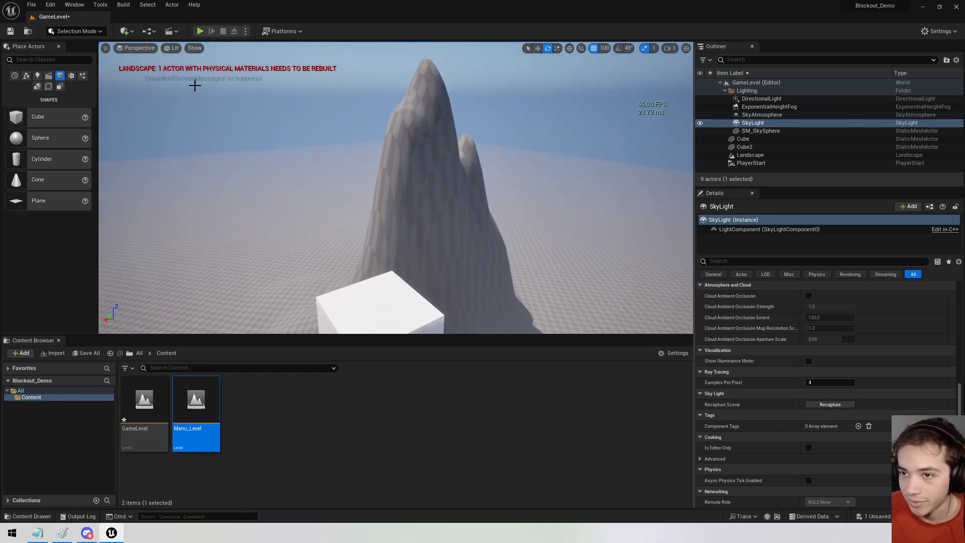
Look through the viewport's view modes and visualize the Global DistanceField of the mountain and landscape.
click(174, 49)
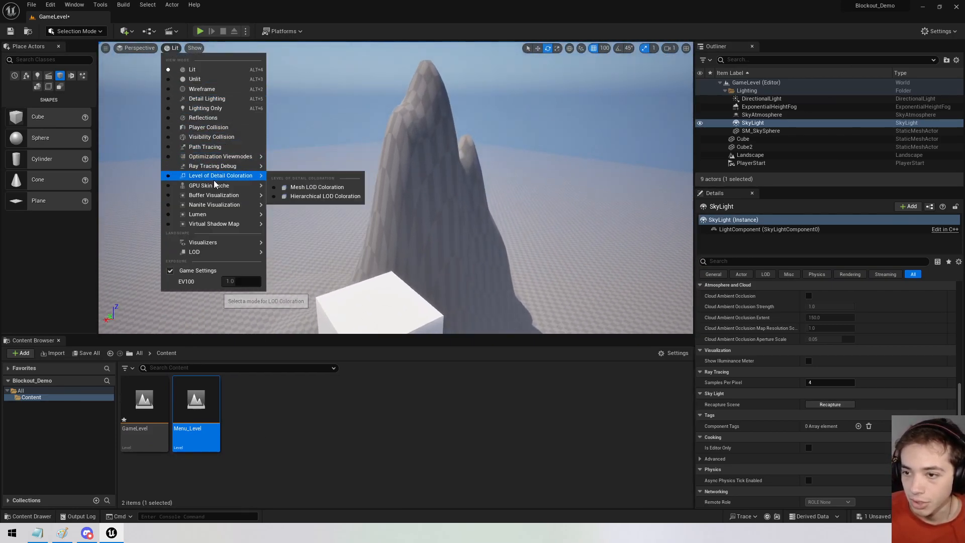
mouse_move(219, 158)
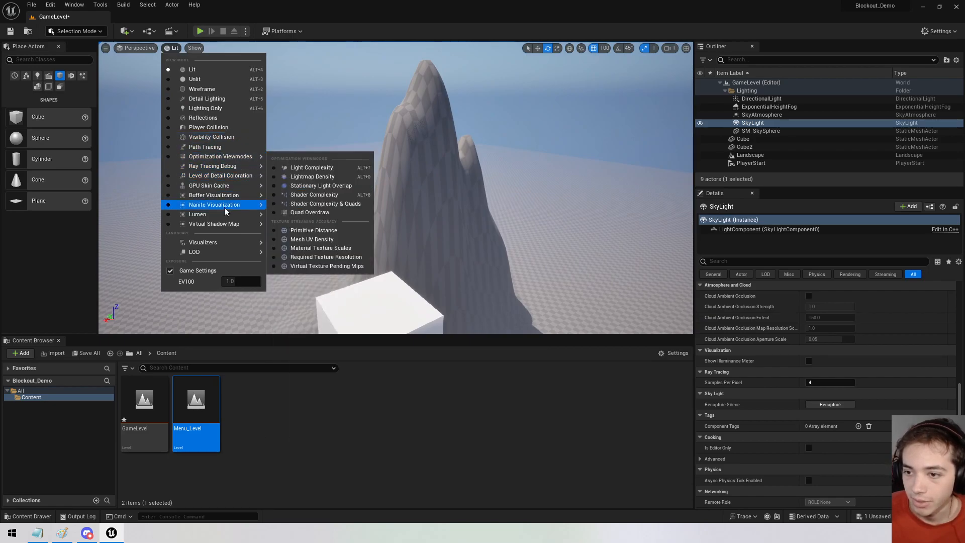
click(188, 50)
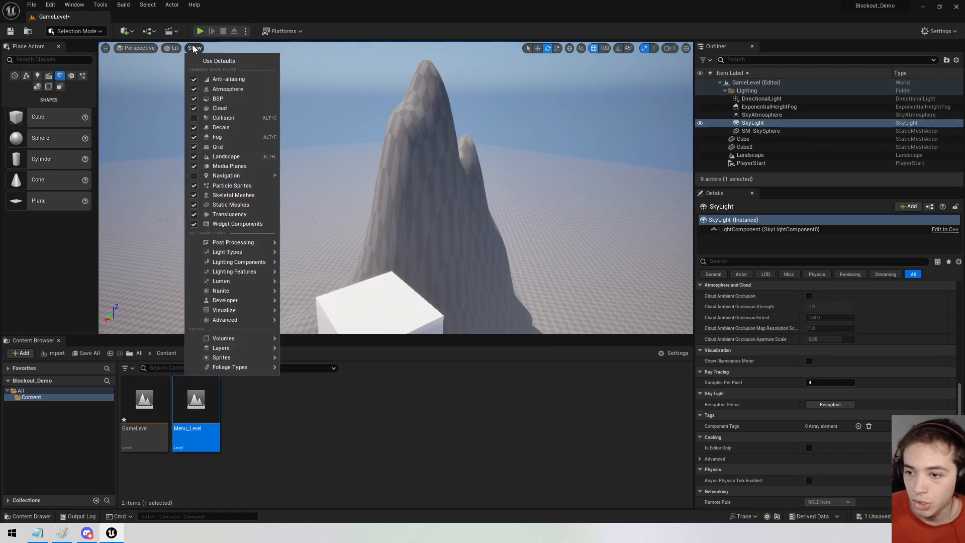
mouse_move(237, 313)
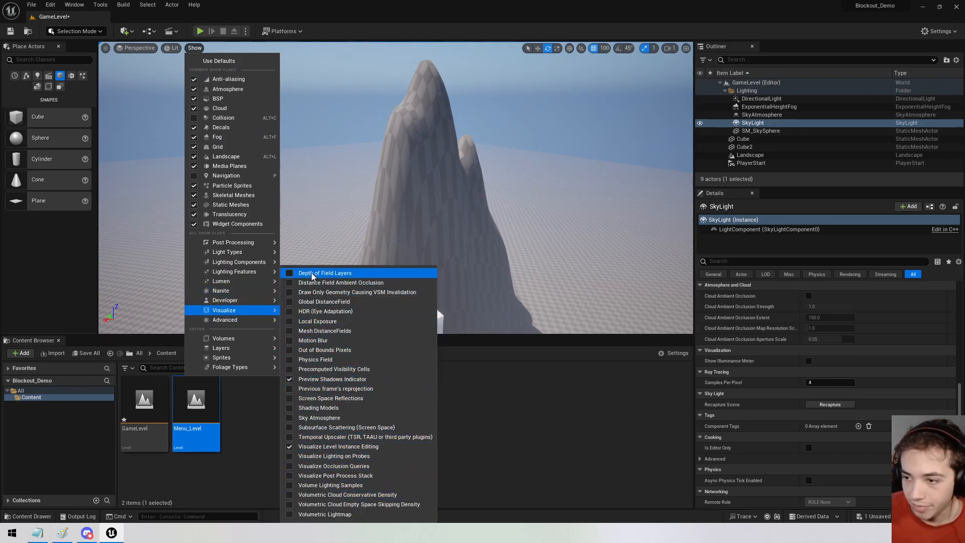
click(318, 301)
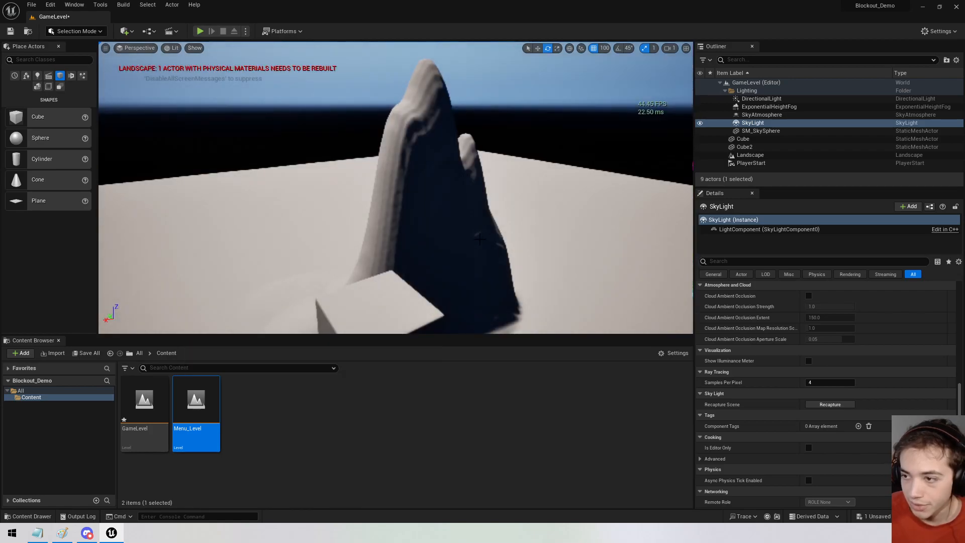
Place a Cone shape on the open landscape away from the mountain.
right_drag(395, 187, 266, 114)
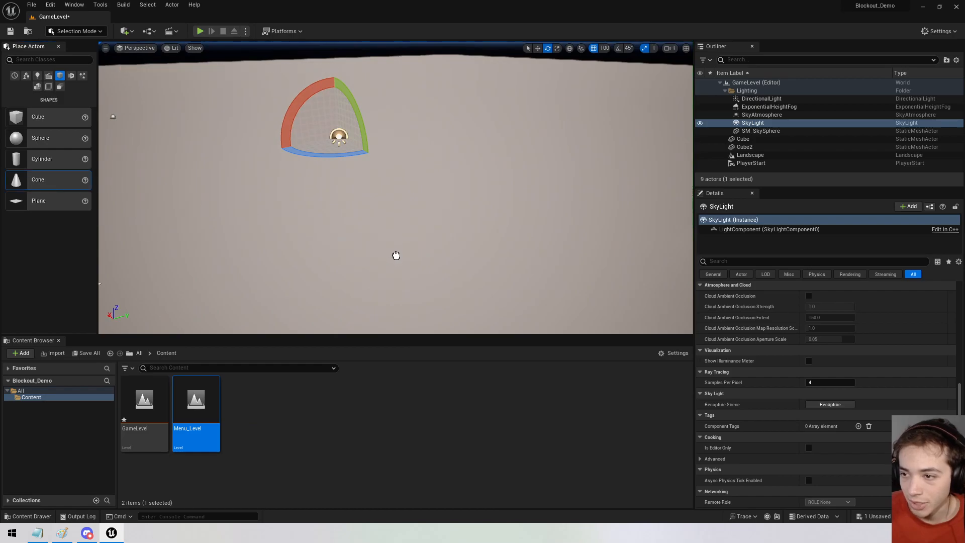
drag(395, 254, 398, 258)
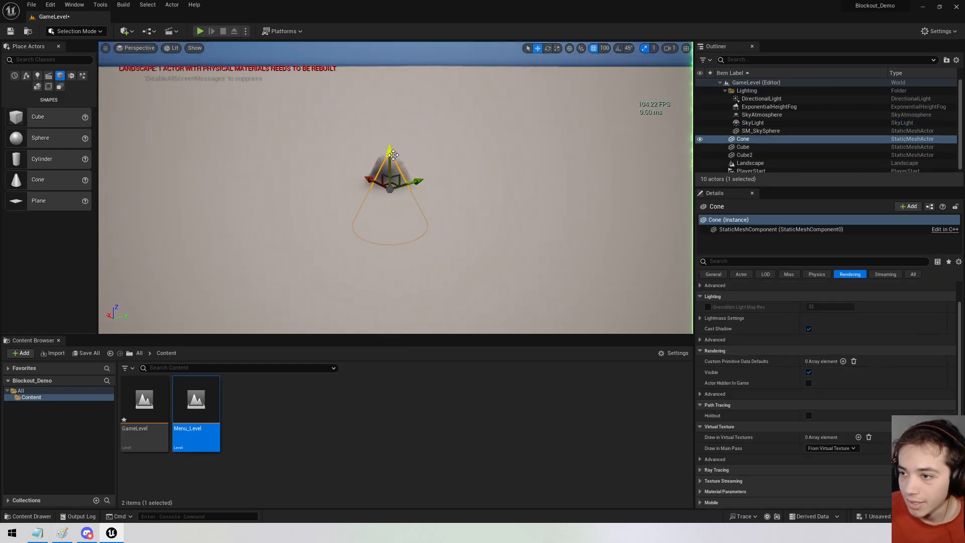
key(w)
scroll(395, 188, down, 4)
Circle the new cone and compare its distance field with the selected mesh's outline.
right_drag(395, 187, 289, 223)
key(d)
key(d)
key(s)
scroll(395, 188, up, 3)
key(d)
key(s)
key(w)
scroll(396, 188, up, 3)
key(e)
key(d)
key(w)
key(w)
right_drag(395, 187, 413, 155)
key(w)
key(s)
key(s)
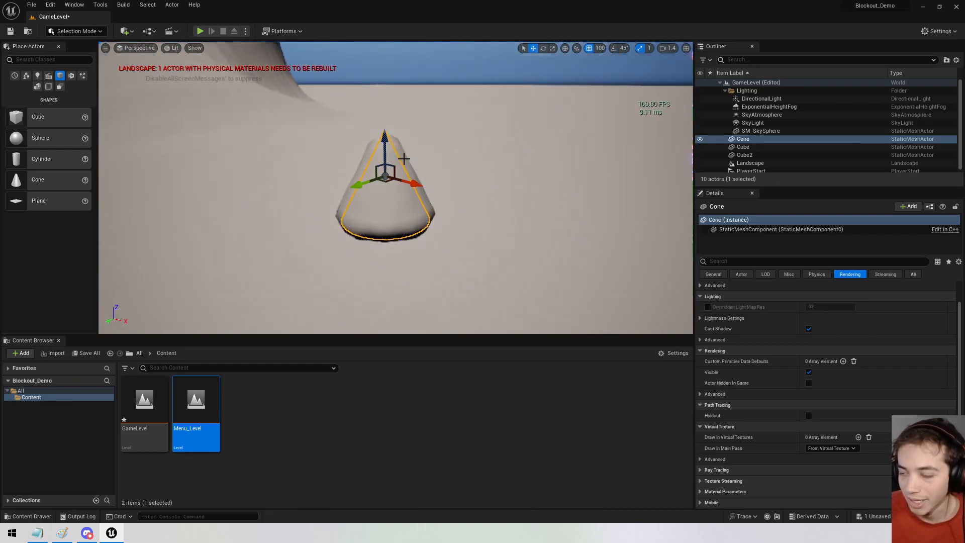
Move in close to the cone's tip, sides and base and examine how accurately the distance field follows the shape.
right_drag(394, 163, 262, 158)
key(d)
key(s)
scroll(393, 163, down, 3)
right_drag(396, 187, 395, 253)
key(w)
key(a)
key(w)
key(a)
key(s)
key(d)
key(w)
key(s)
right_drag(523, 164, 486, 209)
key(s)
key(a)
key(w)
key(w)
key(w)
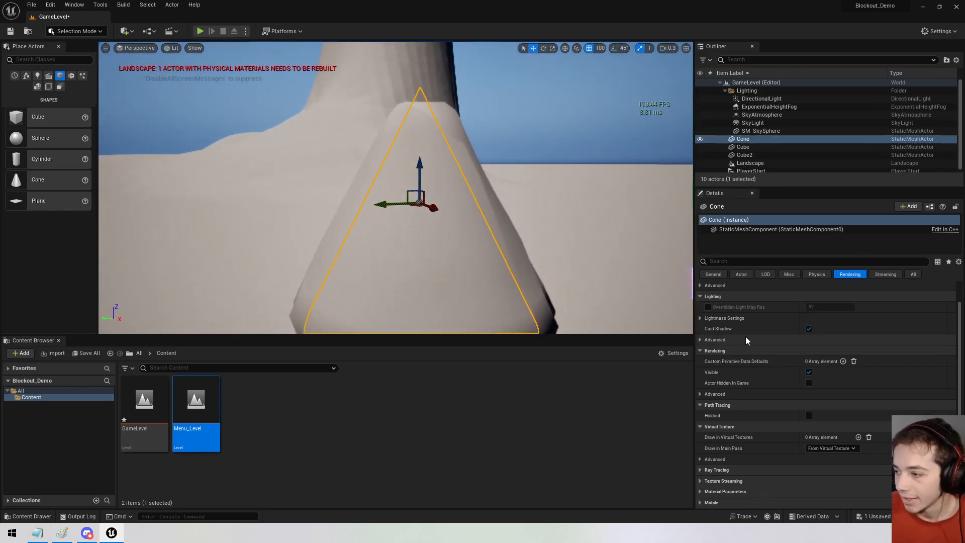
key(w)
right_drag(546, 163, 580, 140)
key(s)
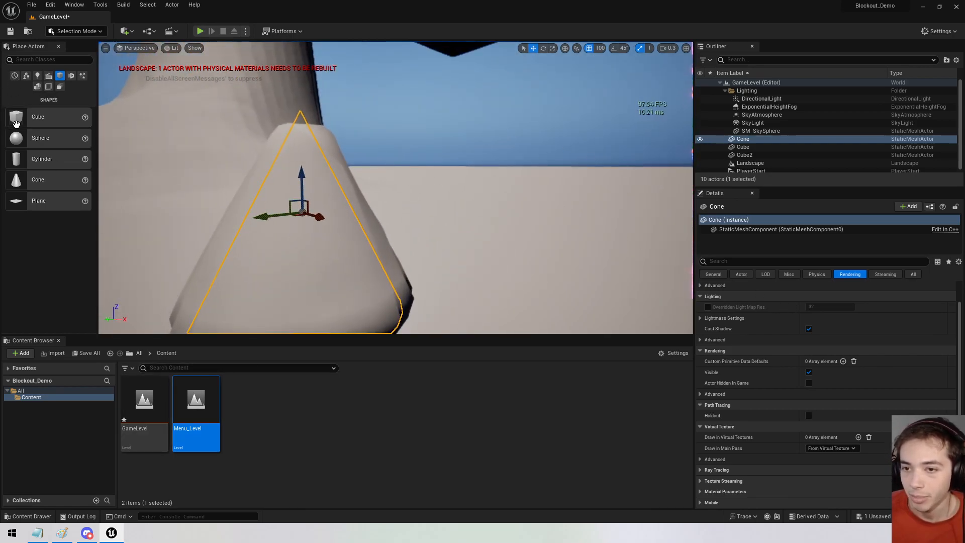
Import the JetGlideer FBX from the Desktop as a static mesh with the default import options and dismiss the message log.
click(329, 428)
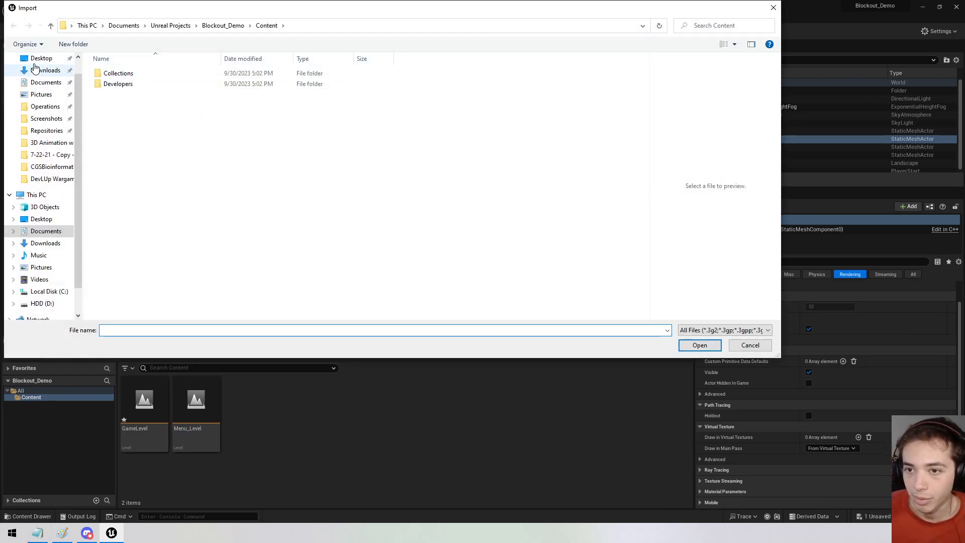
click(41, 58)
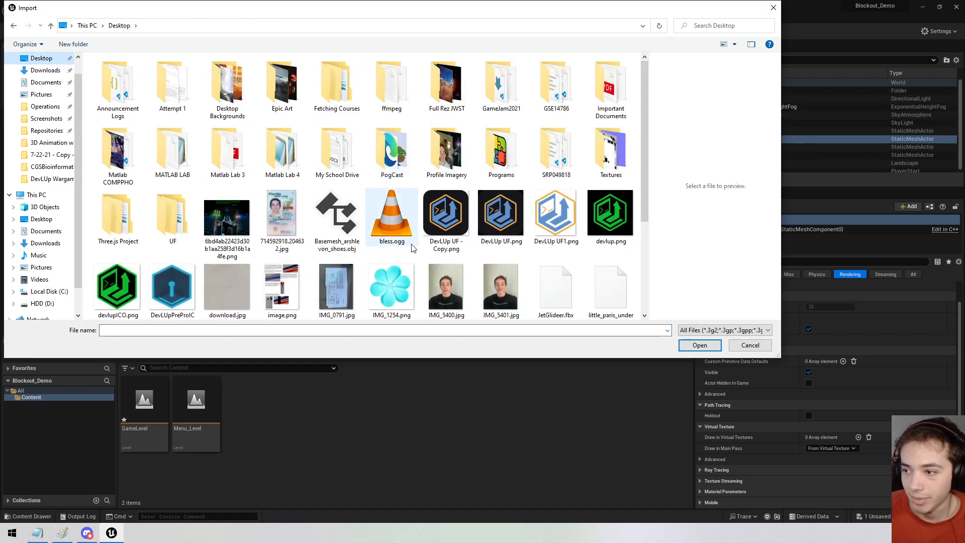
scroll(597, 273, down, 3)
double_click(557, 139)
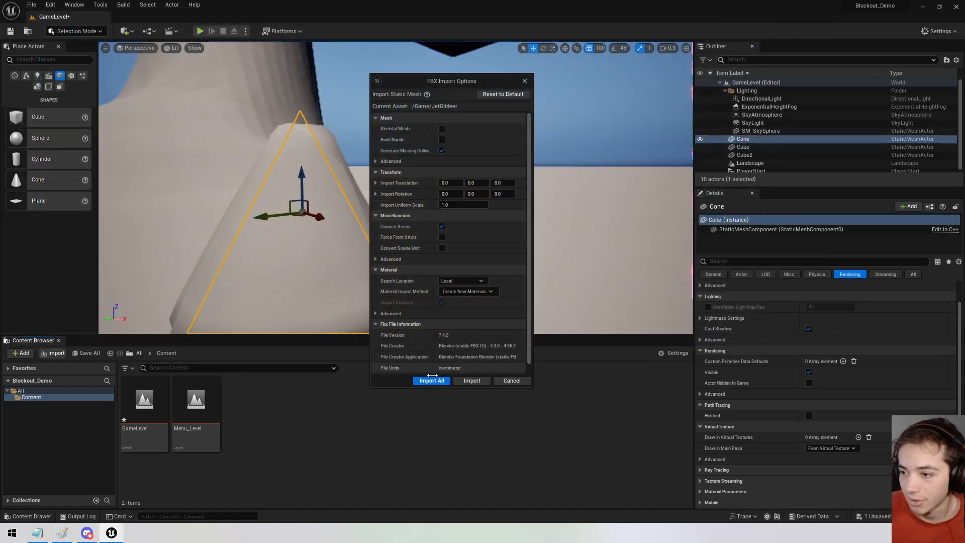
click(472, 381)
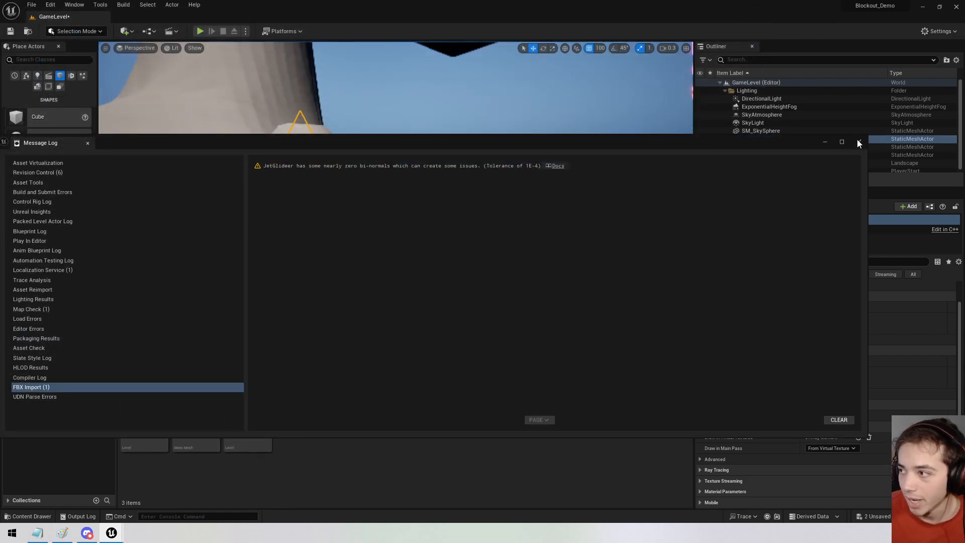
click(859, 143)
Place the JetGlideer mesh beside the cone, raise it above the ground and inspect its distance field from below.
drag(196, 399, 507, 243)
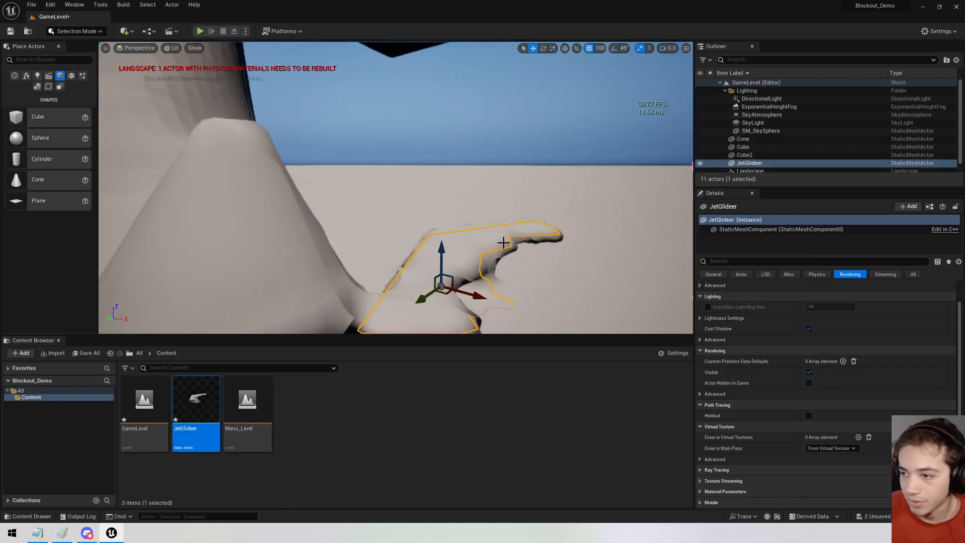
drag(442, 249, 441, 152)
right_drag(440, 152, 543, 187)
click(446, 164)
right_drag(396, 187, 453, 151)
key(q)
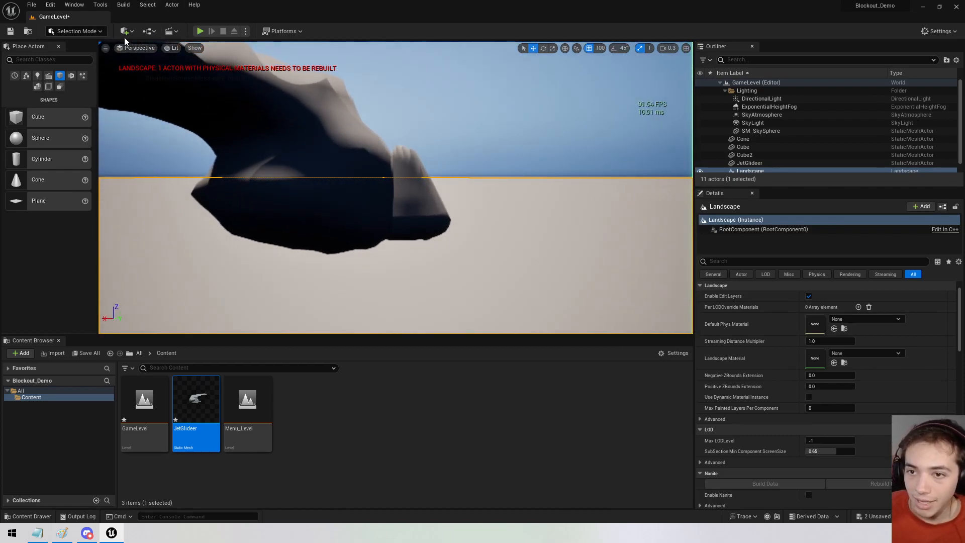
Turn off the Global DistanceField visualization and frame the glider and cone in the normal lit view.
click(175, 48)
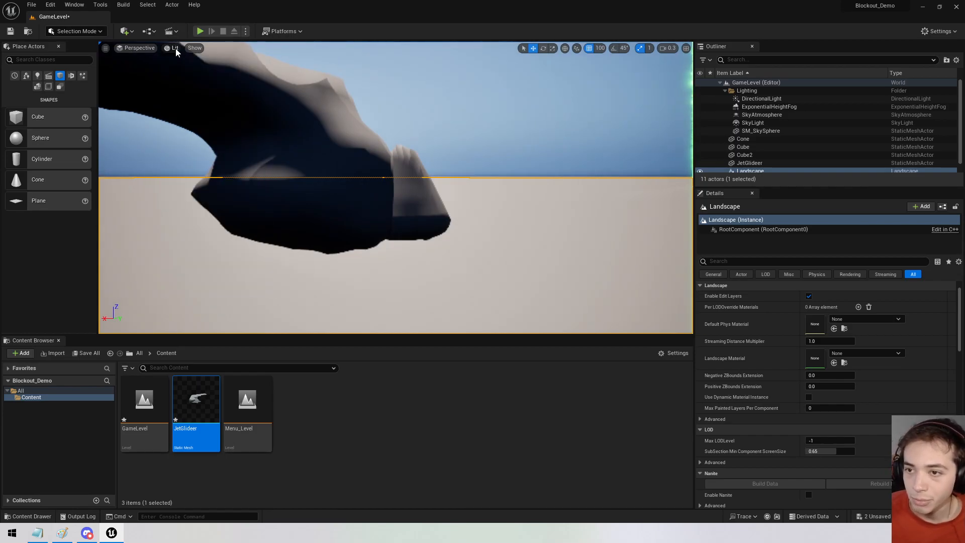
click(196, 48)
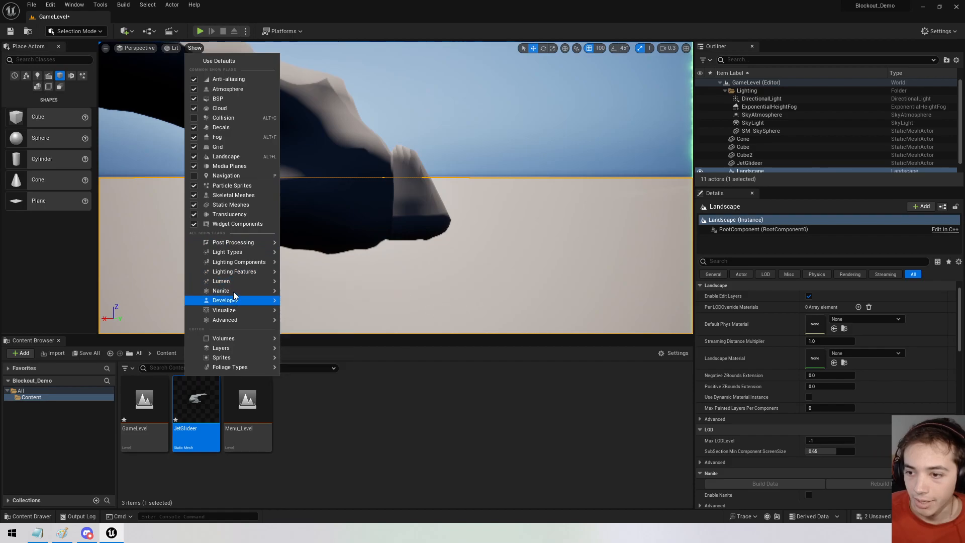
mouse_move(235, 311)
click(325, 312)
right_drag(406, 132, 405, 132)
scroll(405, 132, up, 2)
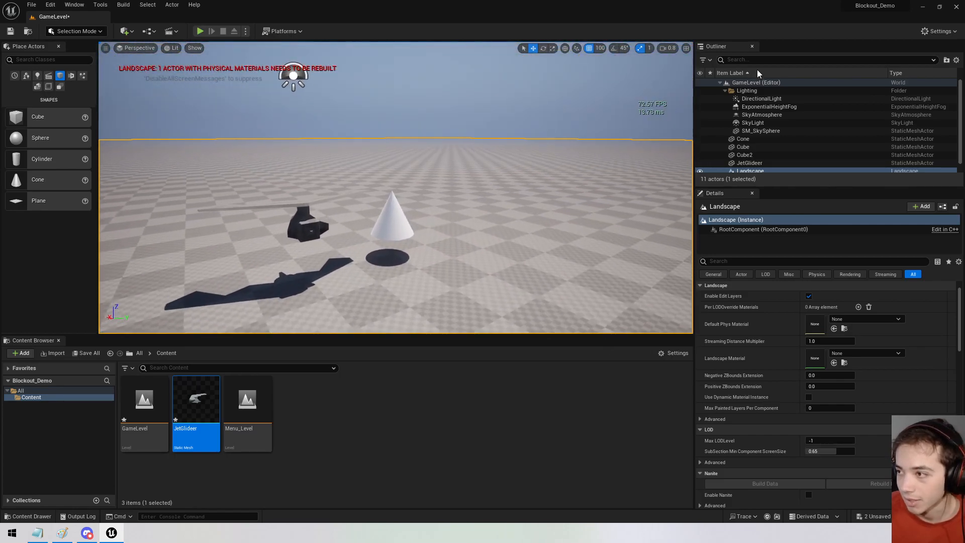
Select the SkyLight and widen the Details panel to review its Distance Field Ambient Occlusion settings.
click(752, 123)
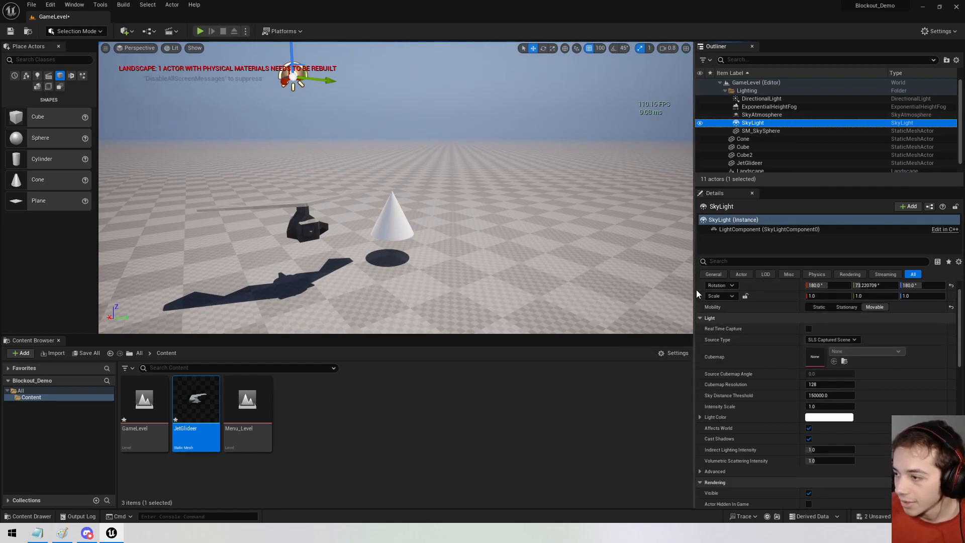
drag(695, 293, 598, 301)
scroll(700, 415, down, 5)
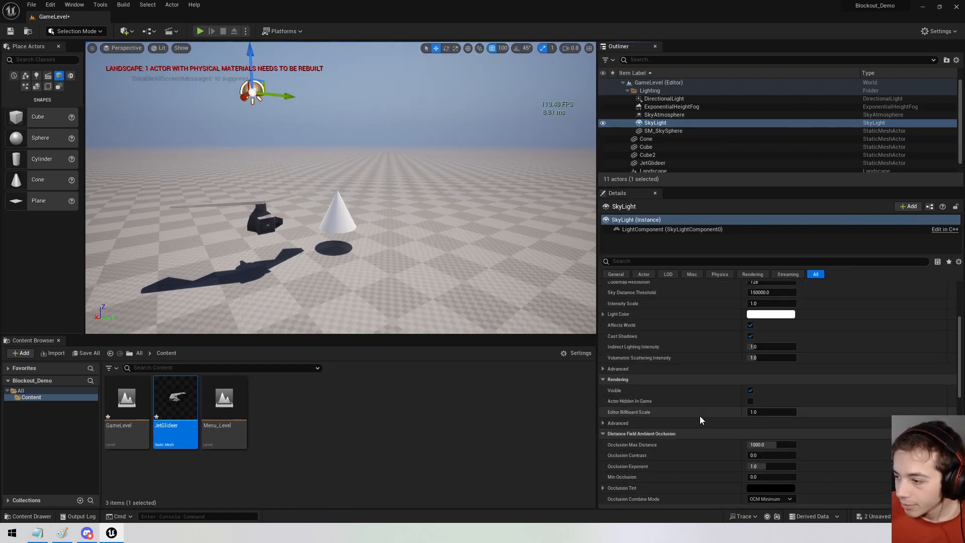
scroll(698, 415, down, 2)
scroll(703, 322, up, 2)
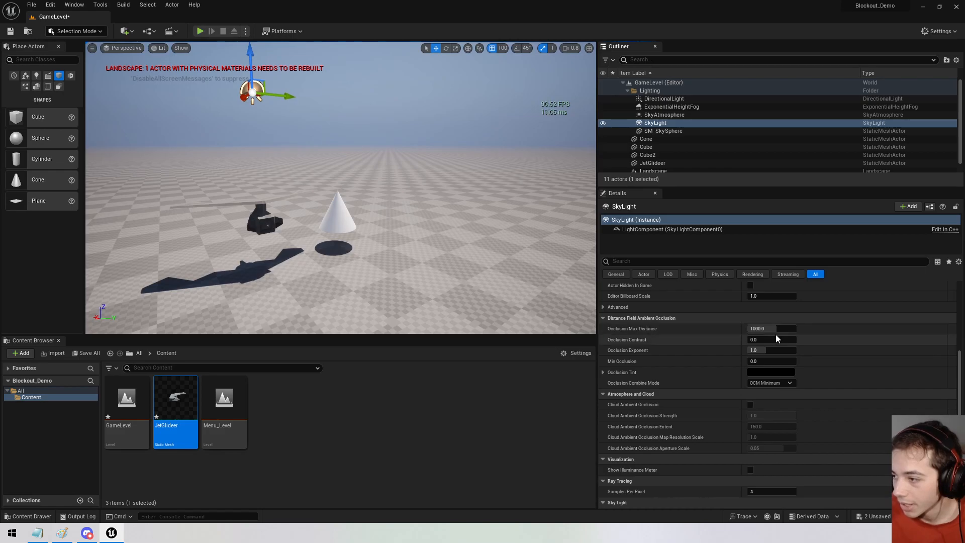
Enable Real Time Capture on the SkyLight and set its Occlusion Exponent to 1.6.
scroll(726, 352, up, 5)
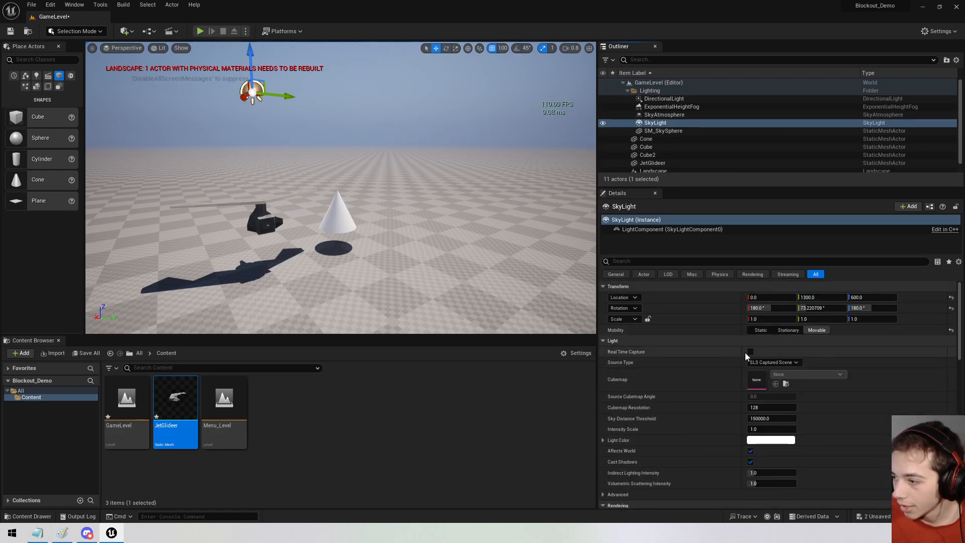
scroll(729, 372, down, 3)
scroll(757, 384, down, 2)
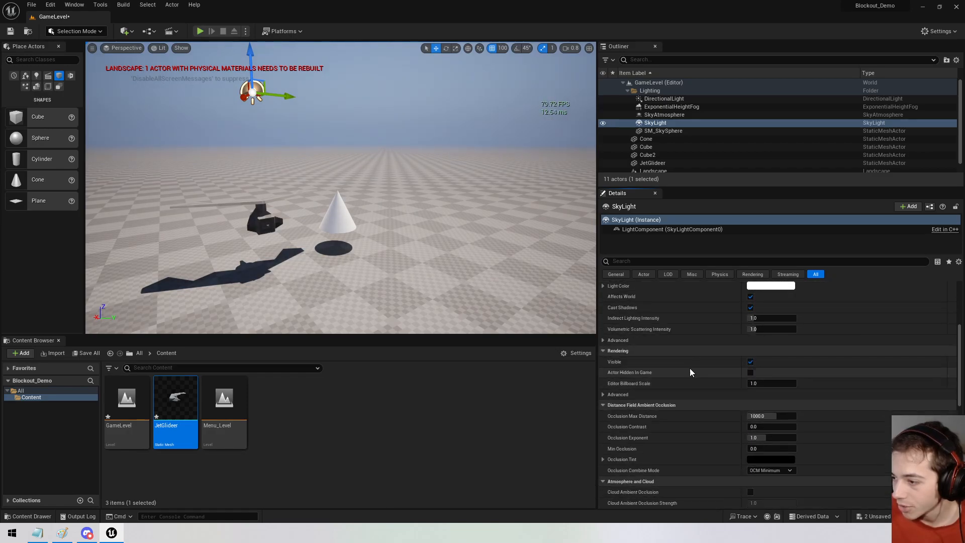
click(616, 340)
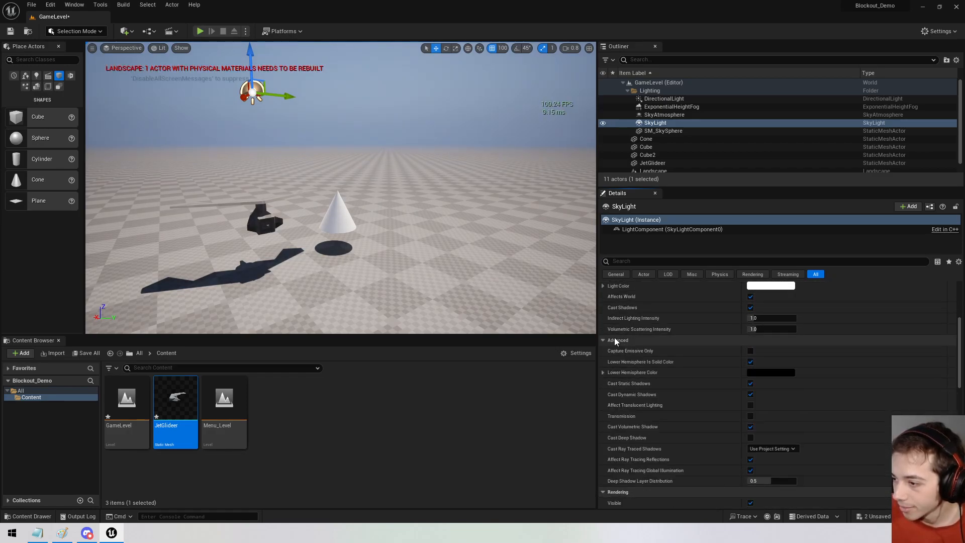
click(616, 341)
scroll(694, 408, down, 2)
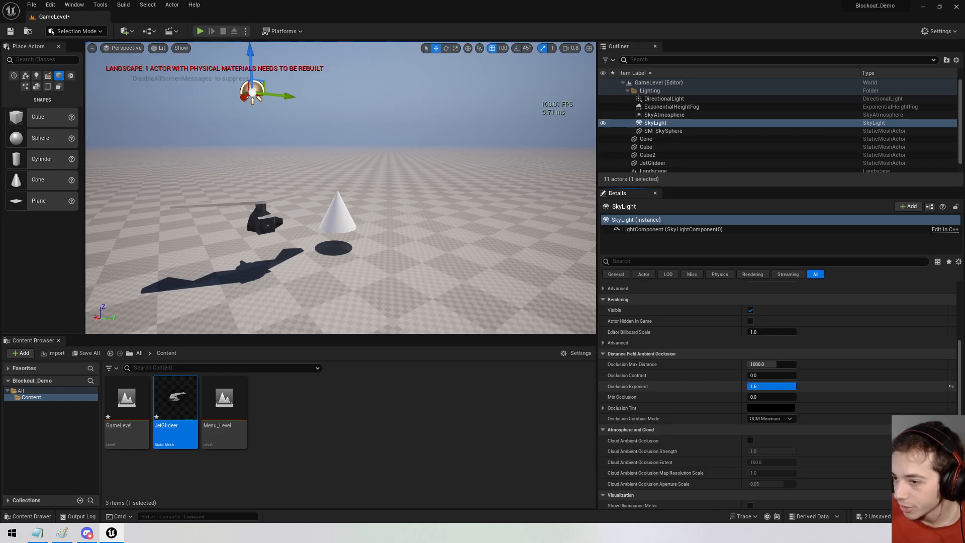
Place a cube on the ground near the mountain and scale it into a tall, long wall.
right_drag(512, 273, 301, 266)
key(w)
scroll(511, 273, up, 3)
key(w)
scroll(352, 262, up, 1)
drag(38, 116, 273, 188)
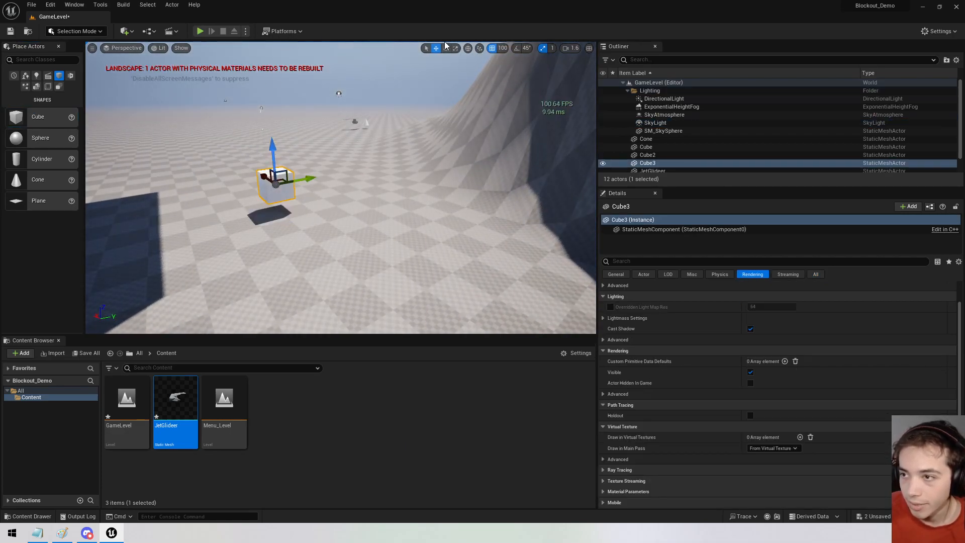
click(455, 48)
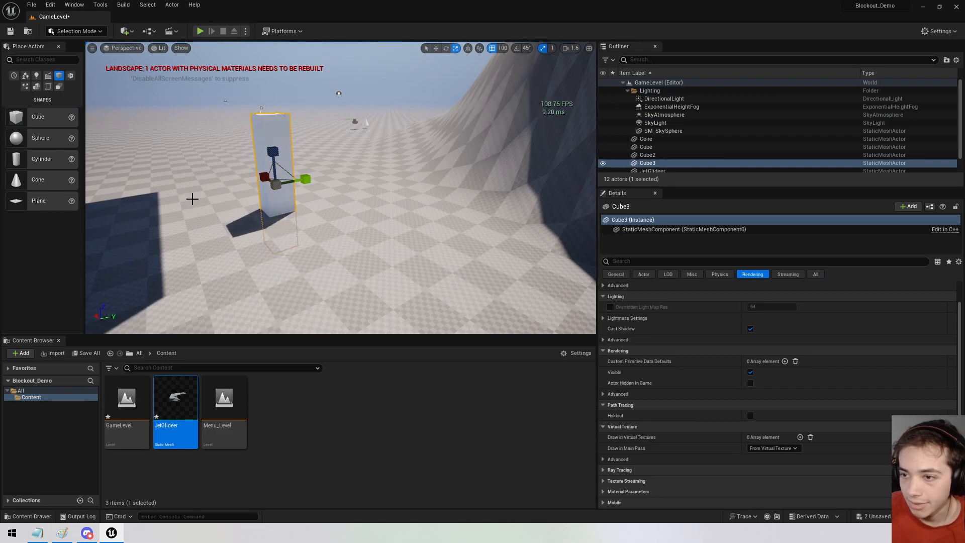
drag(264, 180, 271, 184)
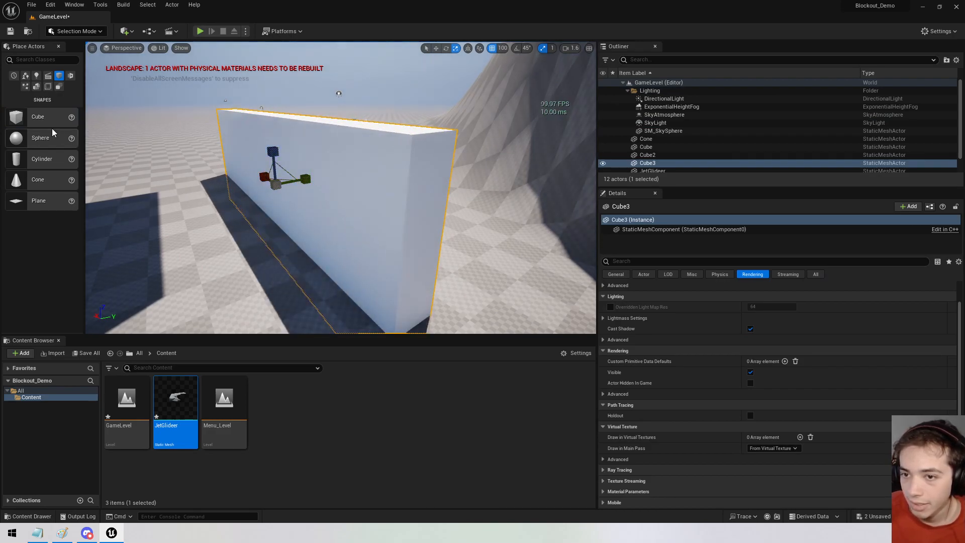
Add another cube, stretch it into a second wall crossing the first, and view both walls from above.
drag(23, 115, 261, 194)
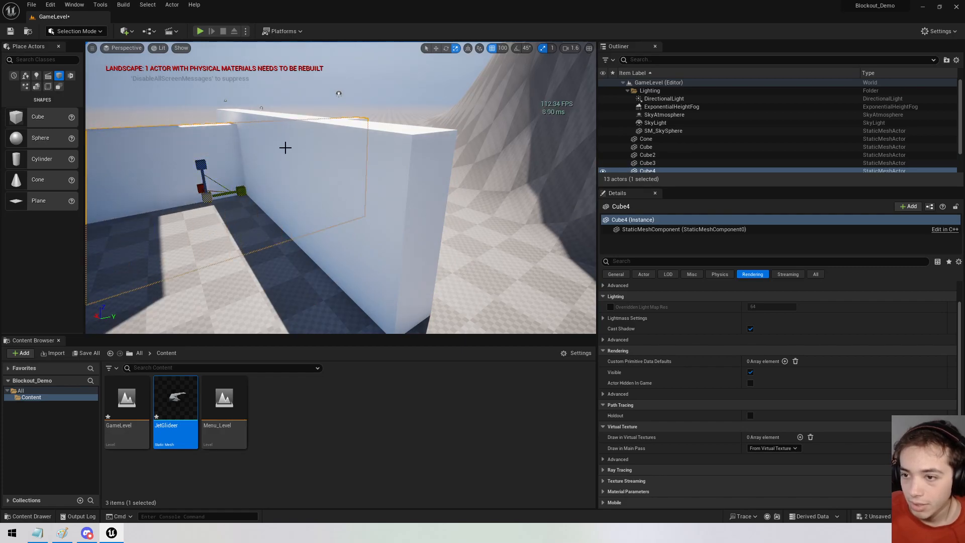
right_drag(227, 123, 266, 117)
click(265, 117)
right_drag(328, 231, 367, 230)
scroll(366, 230, down, 3)
mouse_move(321, 206)
right_down()
mouse_move(322, 241)
mouse_move(321, 207)
right_up()
right_drag(327, 198, 312, 231)
scroll(311, 143, down, 4)
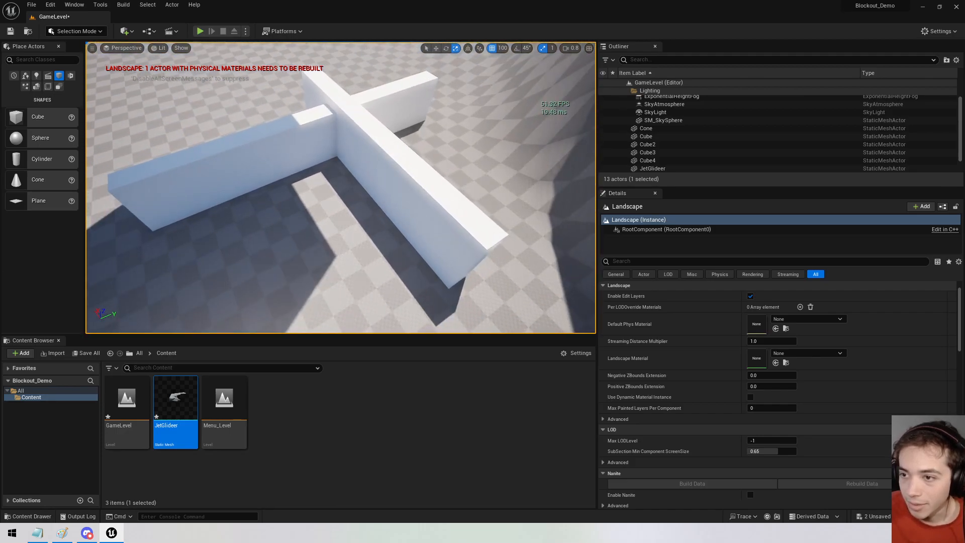
Duplicate the second wall upward, rotate the copy flat and shift it over the walls as a ceiling slab.
click(312, 143)
scroll(312, 143, down, 3)
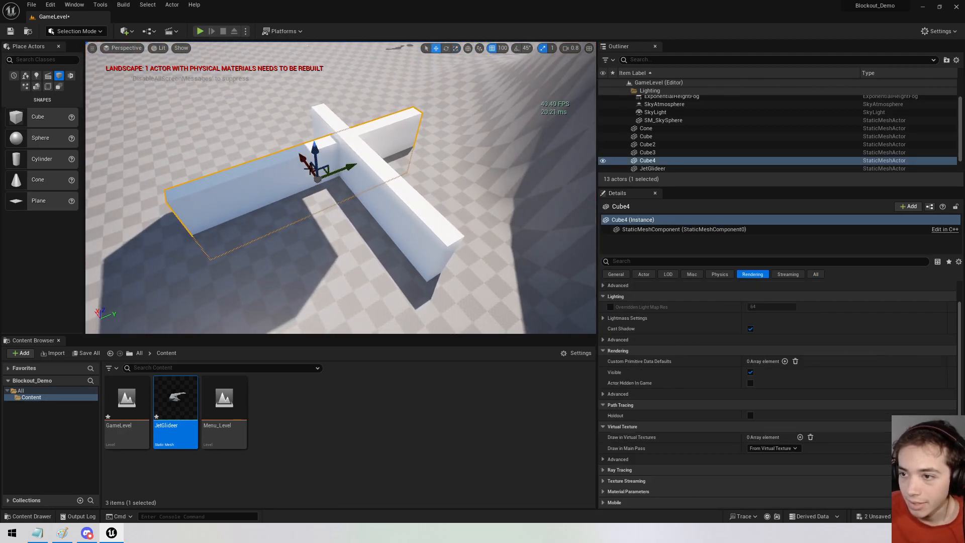
alt+drag(316, 148, 341, 145)
right_drag(340, 146, 381, 76)
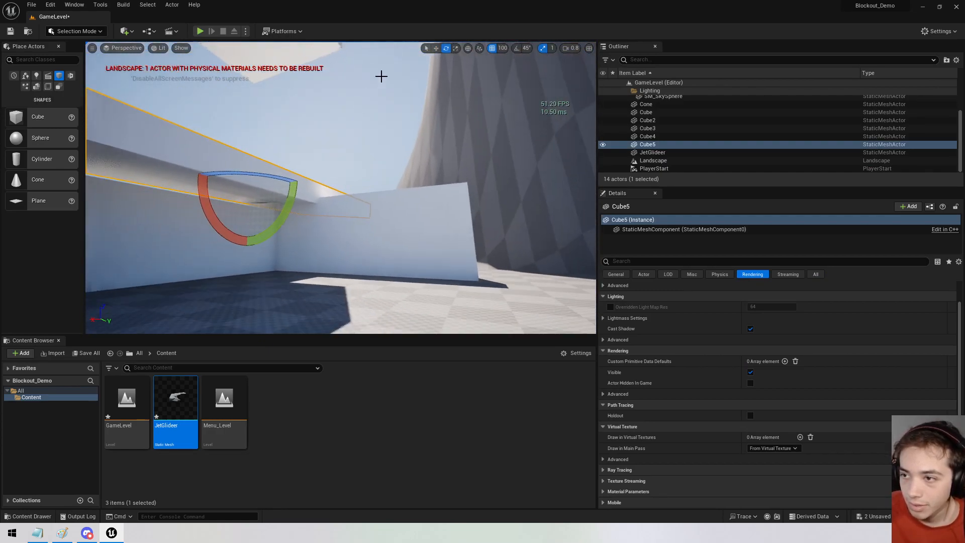
click(435, 48)
drag(236, 197, 290, 188)
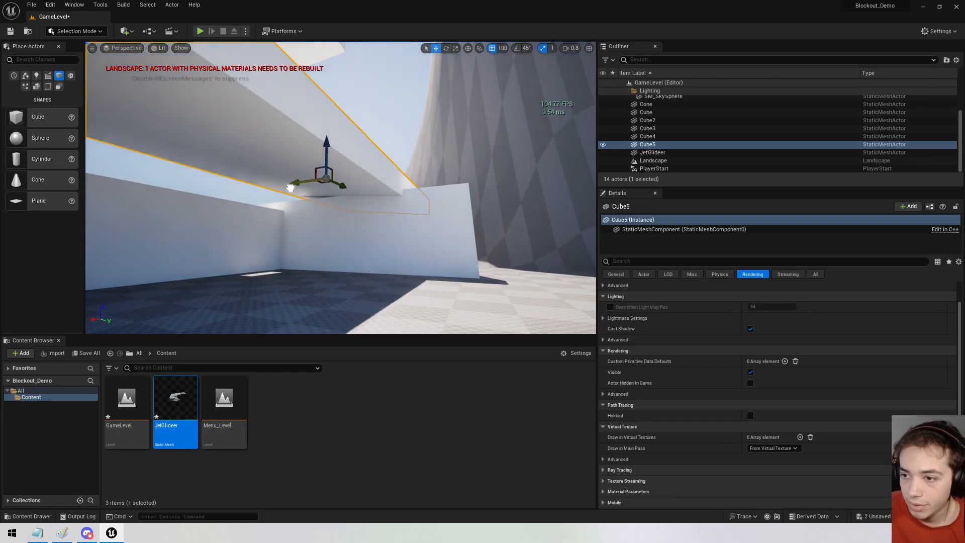
Adjust the ceiling slab's position, scale and rotation to cover the corner between the walls, and look over the enclosed interior.
drag(354, 173, 407, 176)
right_drag(408, 176, 437, 222)
right_drag(271, 172, 405, 63)
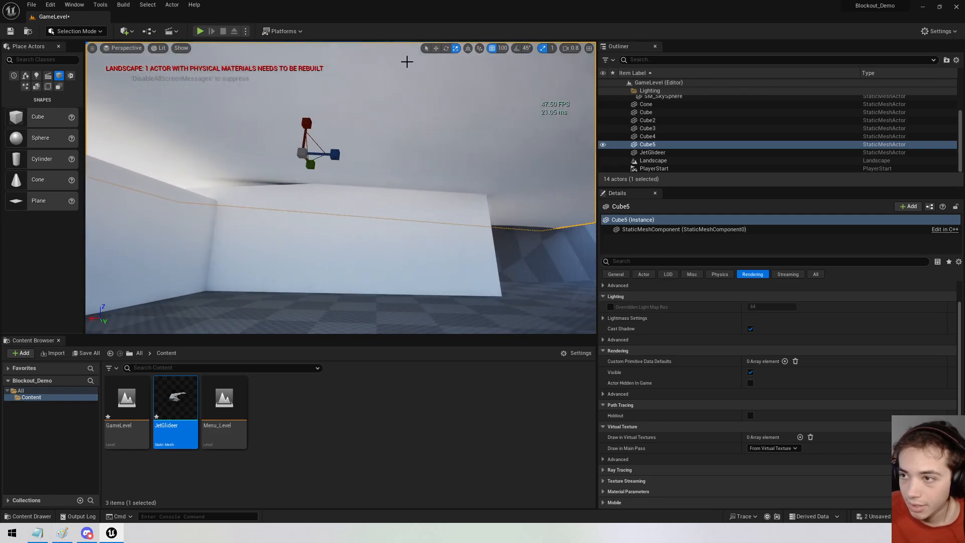
click(447, 49)
drag(341, 185, 368, 216)
right_drag(368, 216, 469, 158)
click(501, 148)
Set the SkyLight's Indirect Lighting Intensity to 1.8, Occlusion Max Distance to about 733, Occlusion Contrast to 1.0 and Occlusion Exponent to 10.0.
click(650, 122)
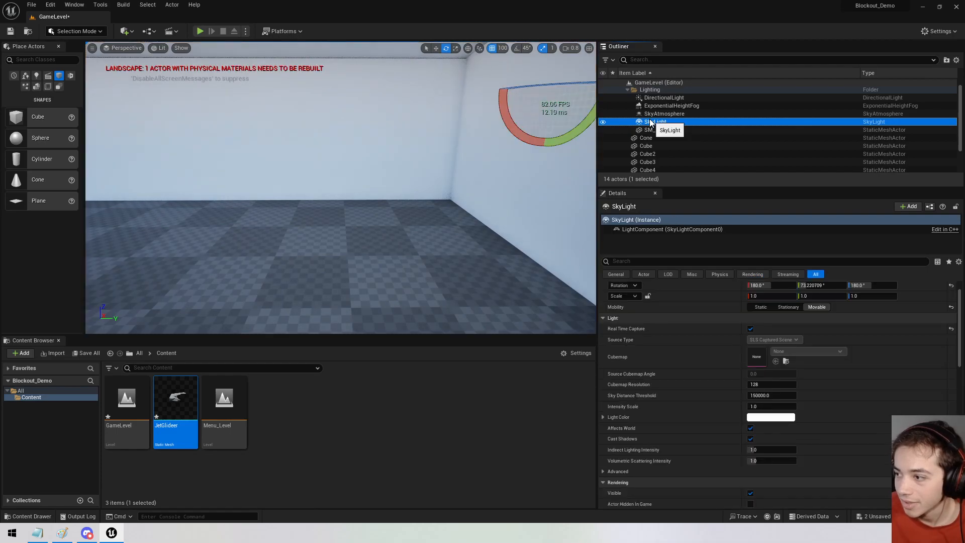
scroll(692, 430, down, 1)
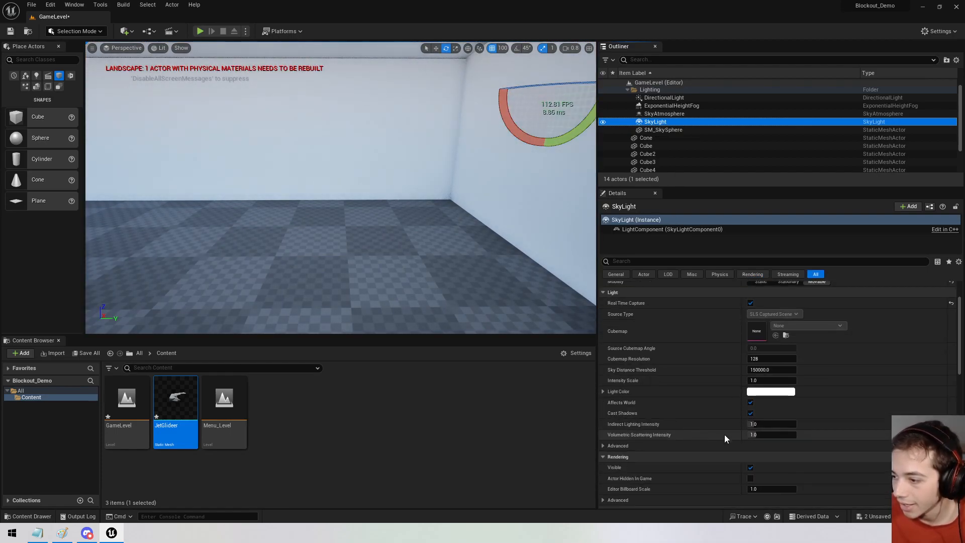
drag(769, 424, 805, 423)
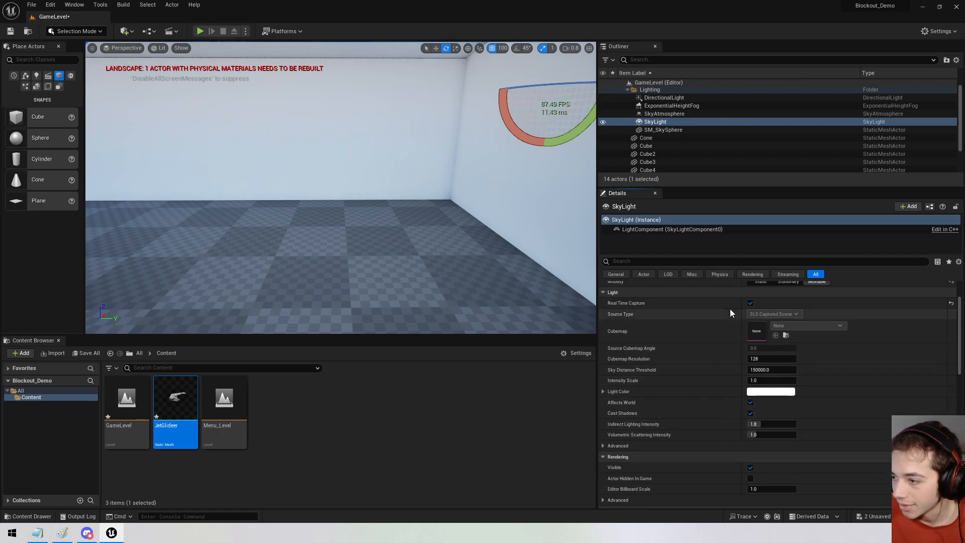
scroll(741, 447, down, 5)
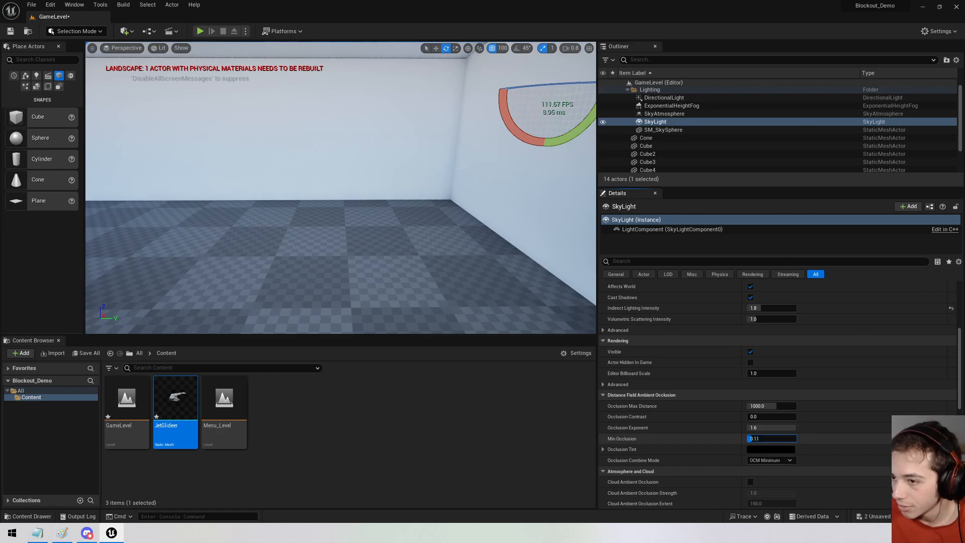
mouse_move(772, 406)
mouse_down()
mouse_move(772, 417)
mouse_move(759, 416)
mouse_up()
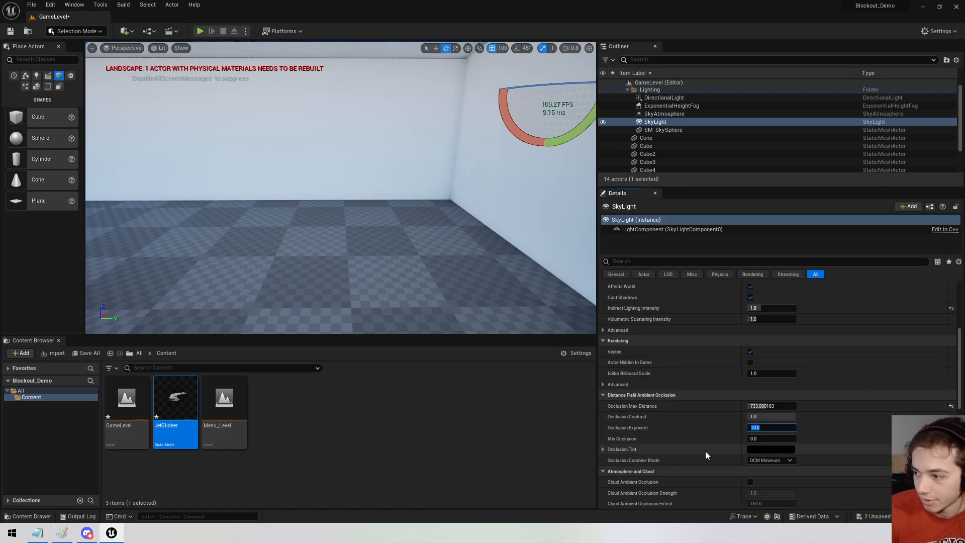
Set the SkyLight's Occlusion Combine Mode to OCM Multiply, leaving the Occlusion Tint black, and check the shading under the ceiling slab.
click(763, 449)
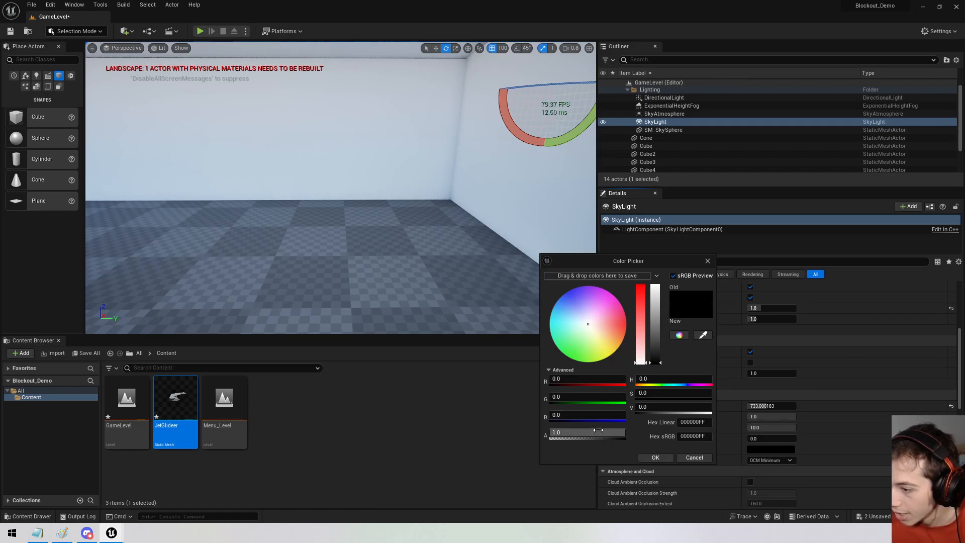
click(655, 458)
click(771, 461)
click(766, 475)
key(f)
right_drag(341, 187, 382, 297)
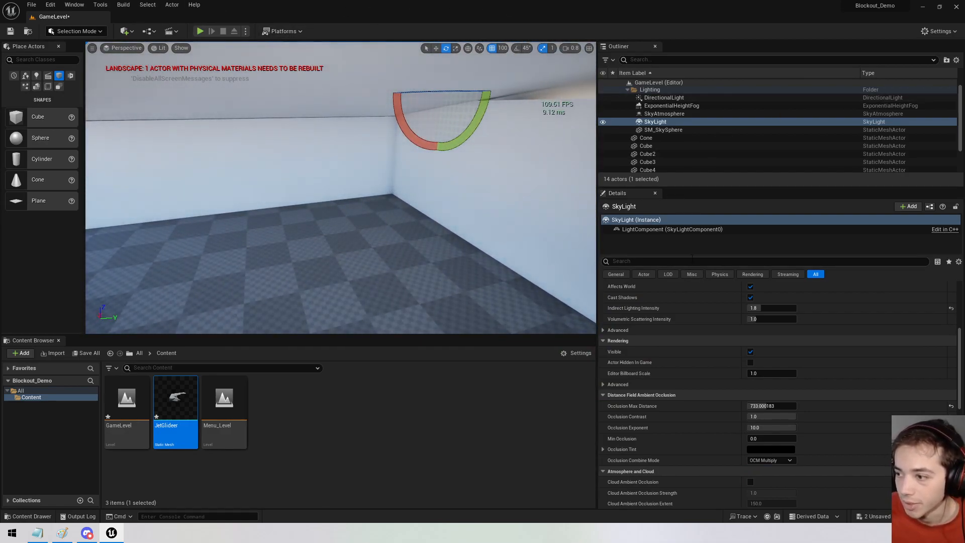
scroll(679, 297, up, 5)
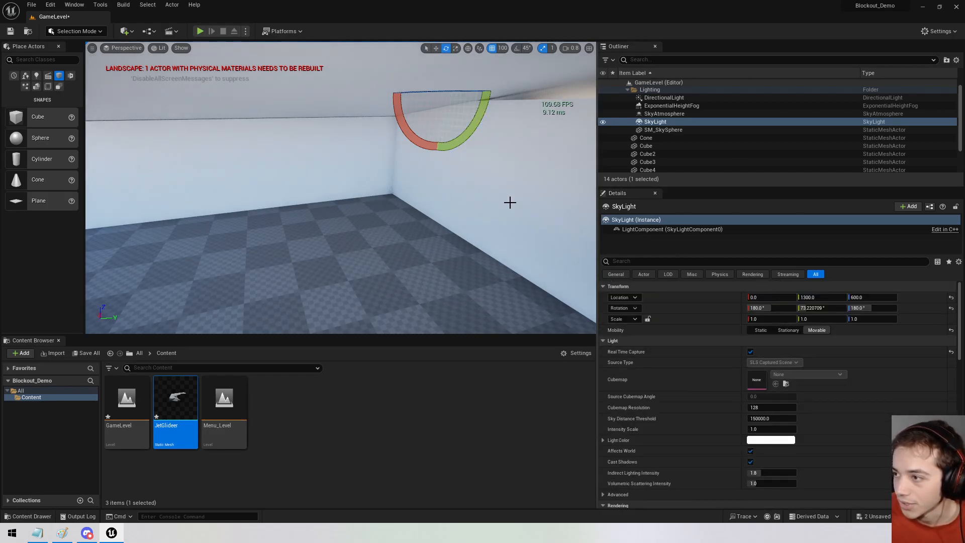
right_drag(505, 202, 533, 181)
scroll(662, 384, down, 4)
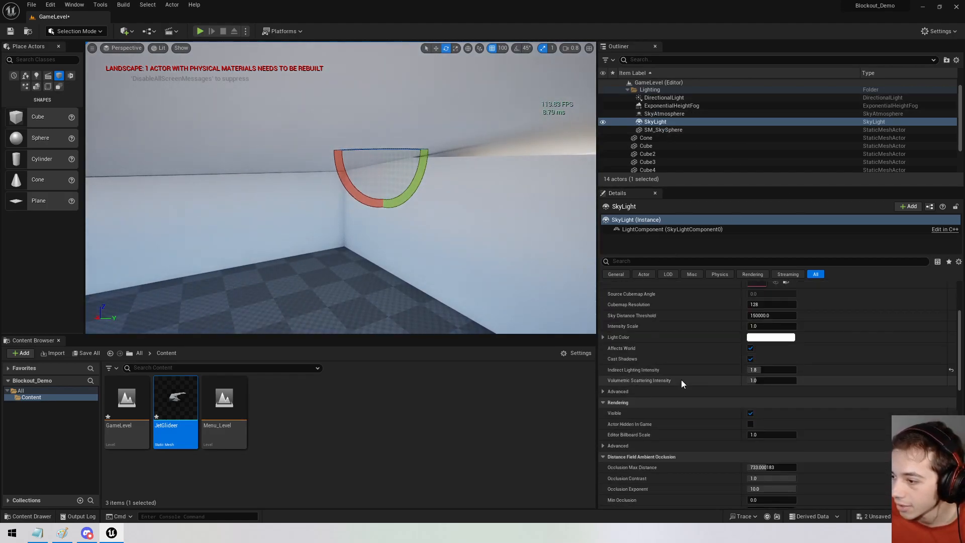
scroll(681, 379, down, 3)
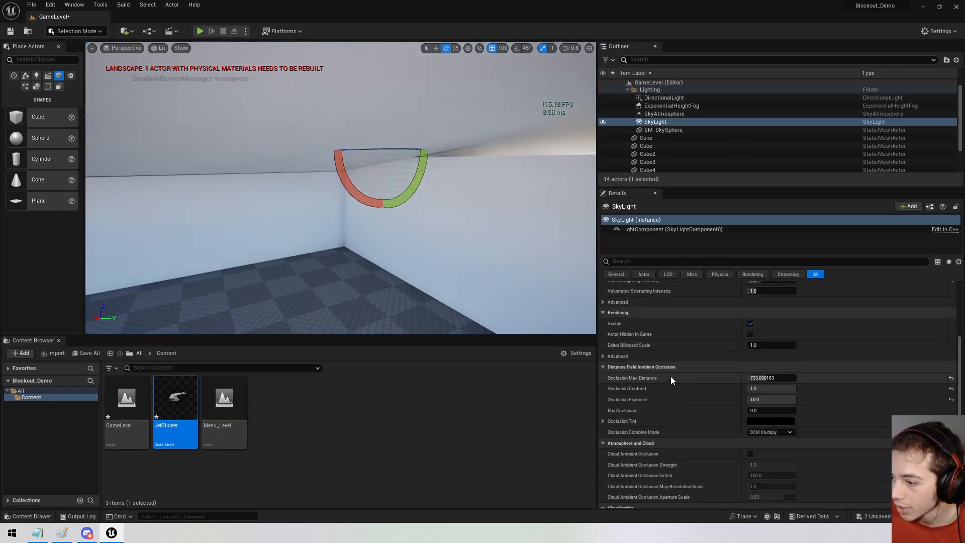
click(75, 5)
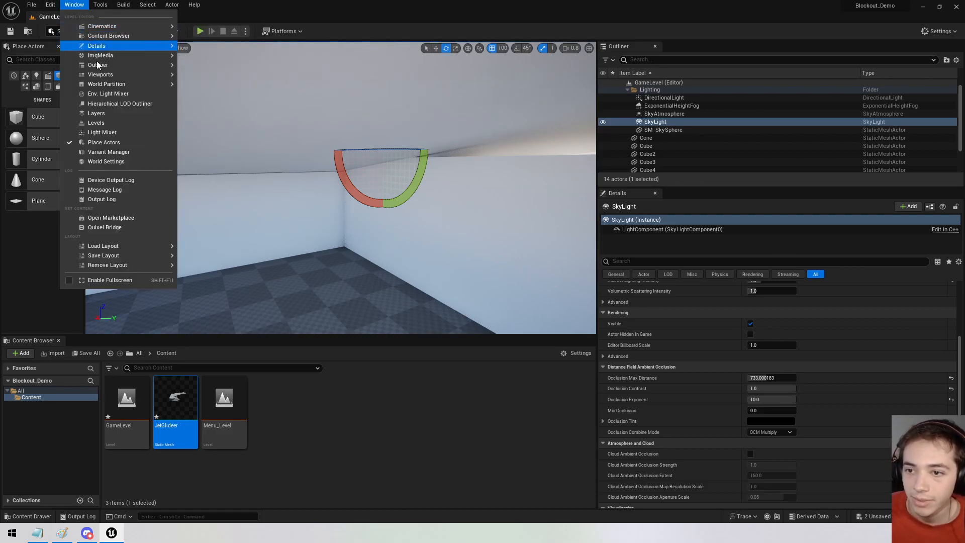
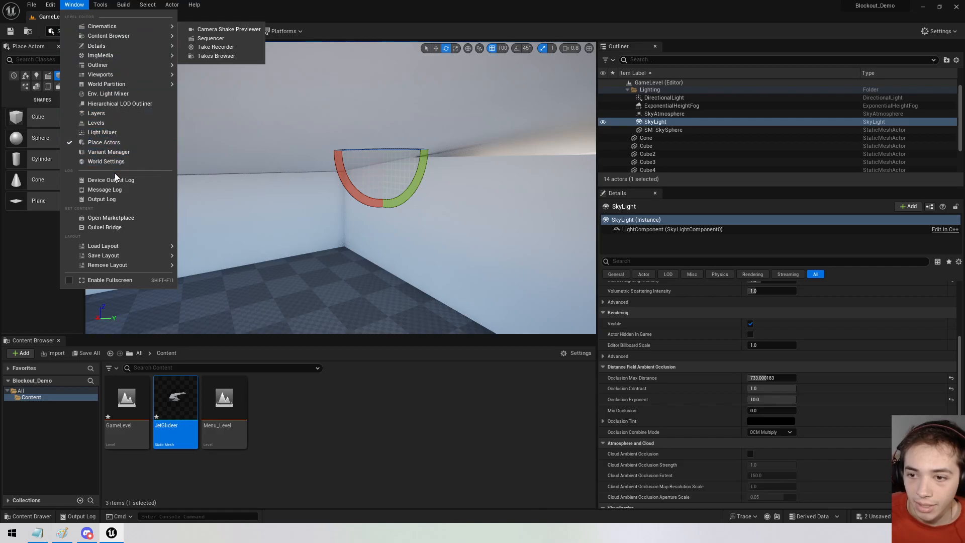
mouse_move(113, 48)
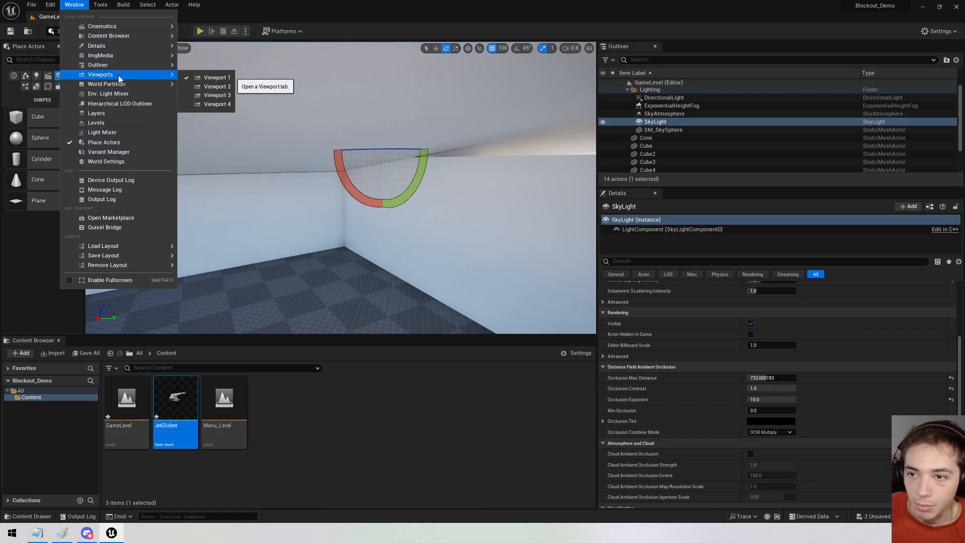
click(123, 93)
click(122, 93)
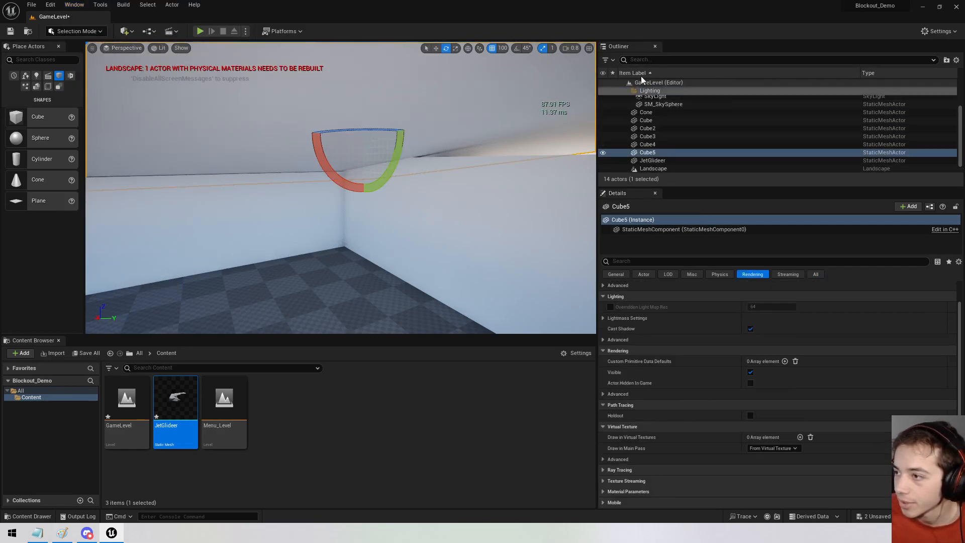
click(680, 145)
scroll(739, 131, down, 1)
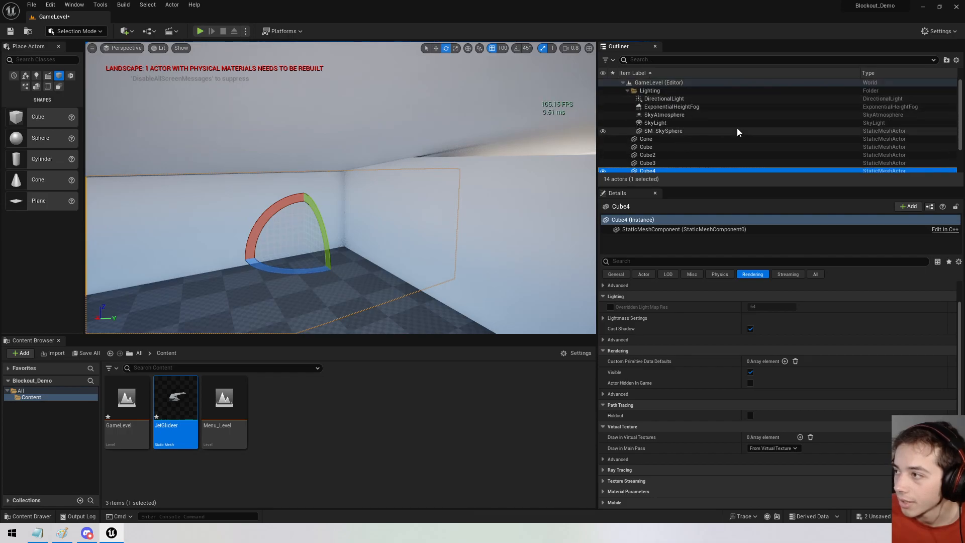
Open the World Settings for GameLevel alongside the actor details.
click(76, 5)
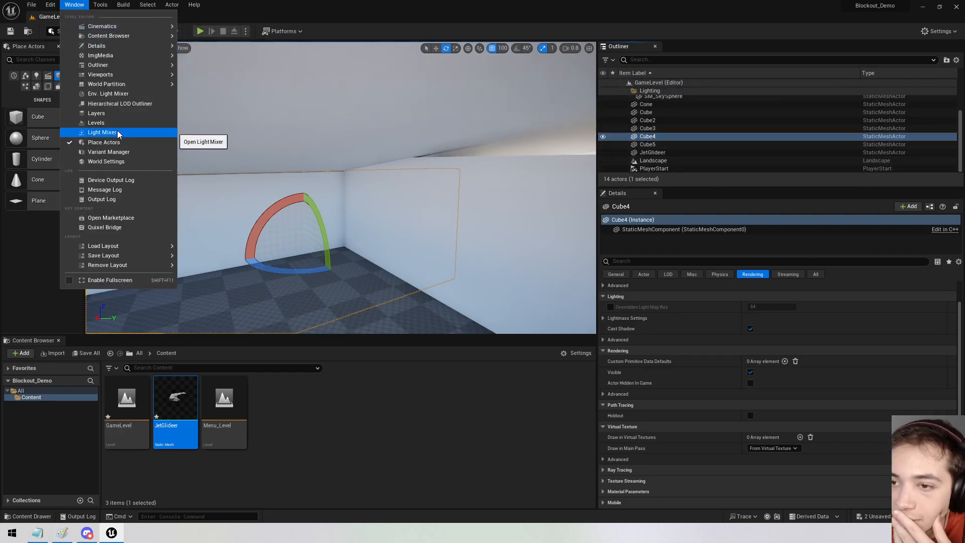
click(120, 162)
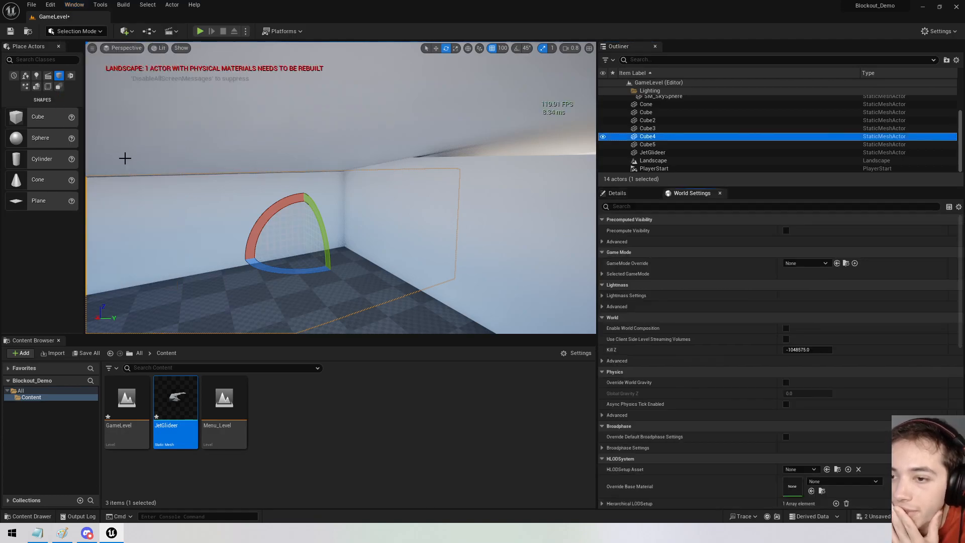
click(629, 193)
click(681, 193)
click(632, 190)
click(685, 194)
mouse_move(690, 194)
mouse_down()
mouse_move(749, 227)
mouse_move(711, 243)
mouse_move(692, 196)
mouse_up()
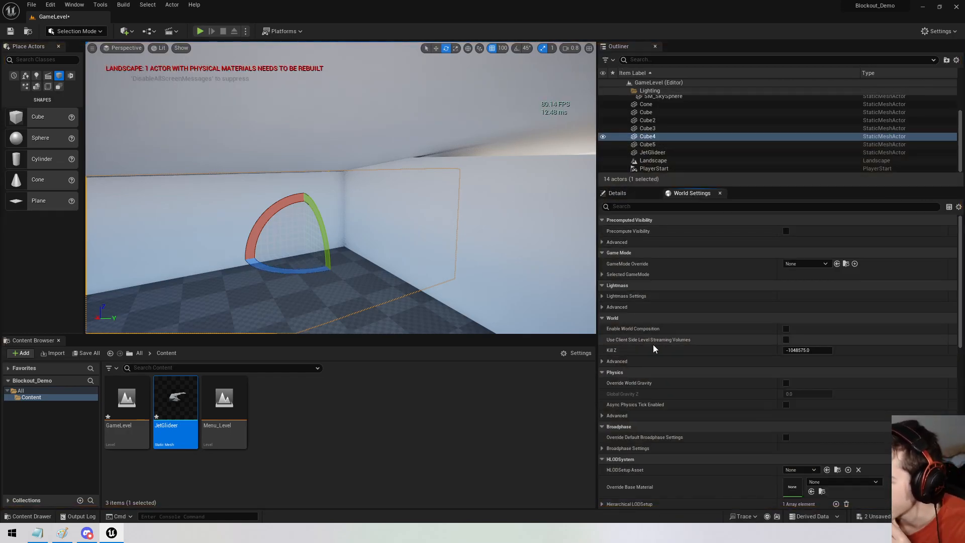
Enable Force No Precomputed Lighting in the advanced Lightmass world settings and acknowledge the message.
click(632, 220)
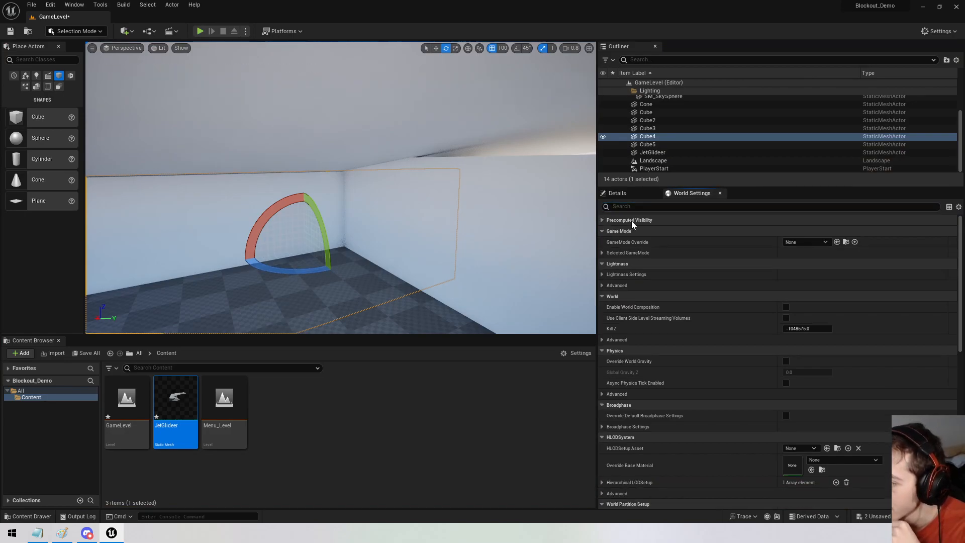
click(614, 230)
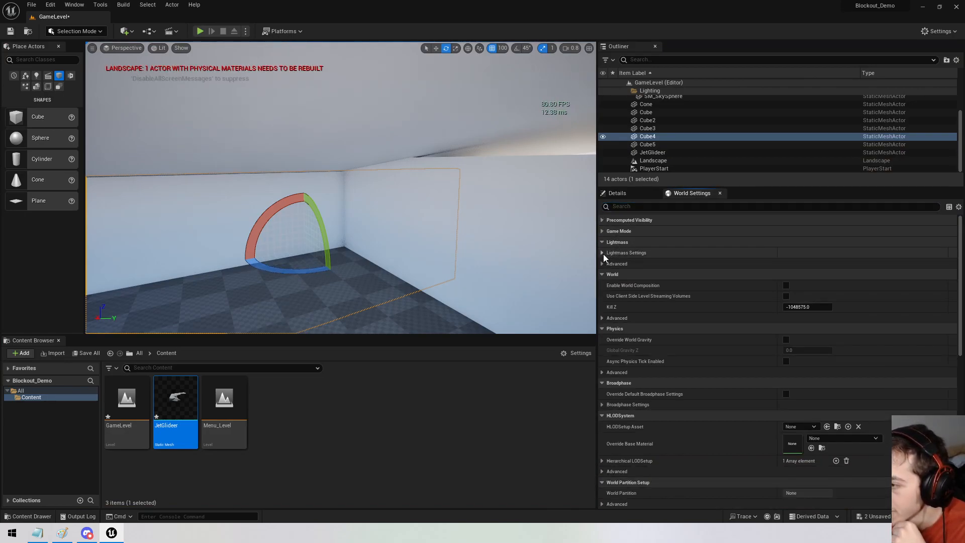
click(602, 253)
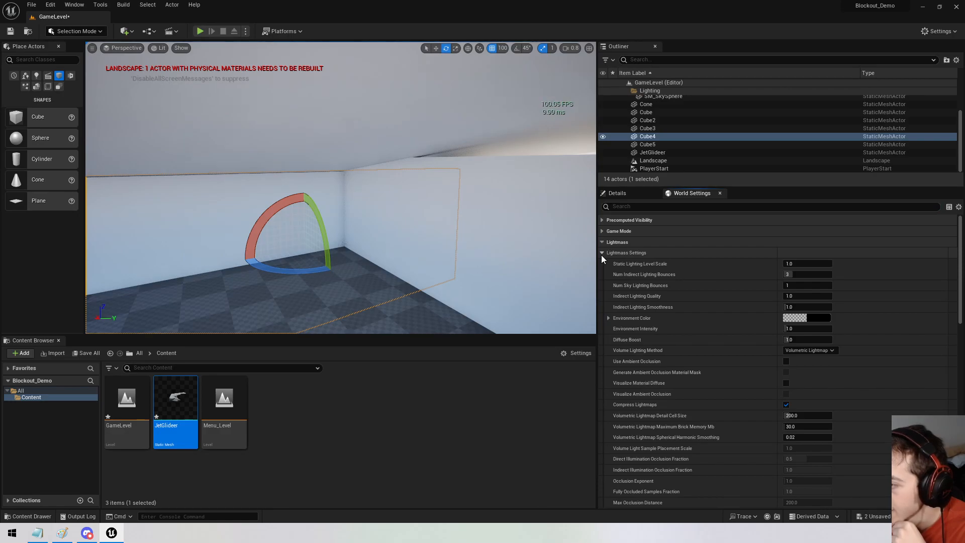
click(602, 253)
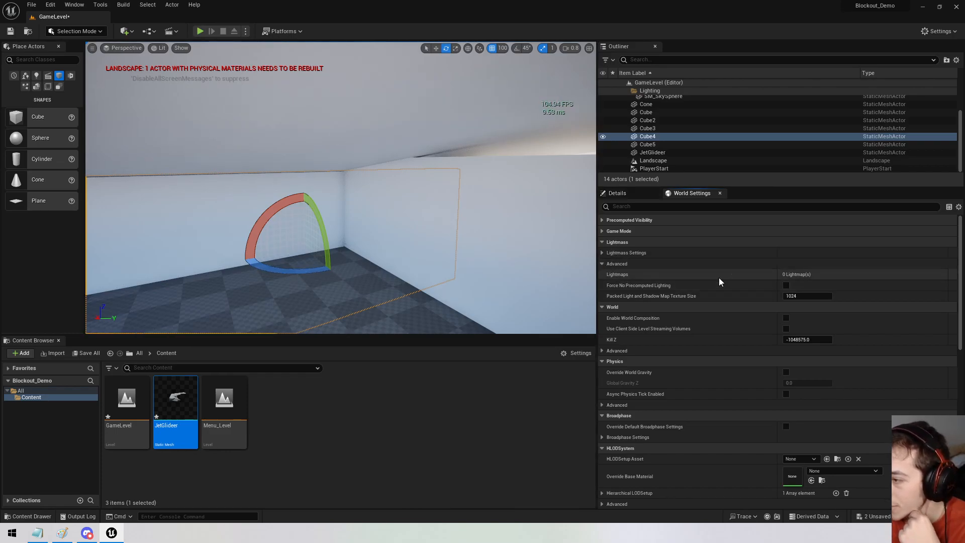
click(787, 285)
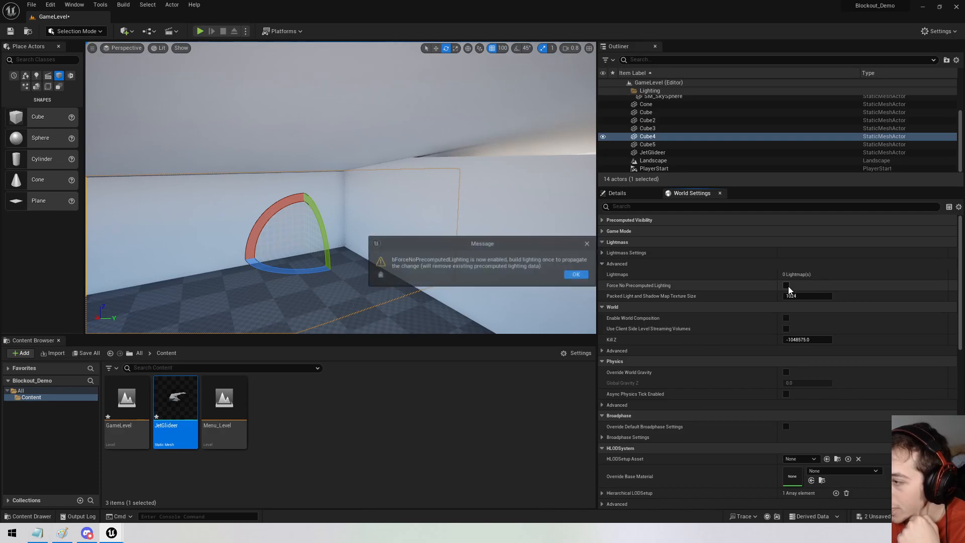
click(579, 276)
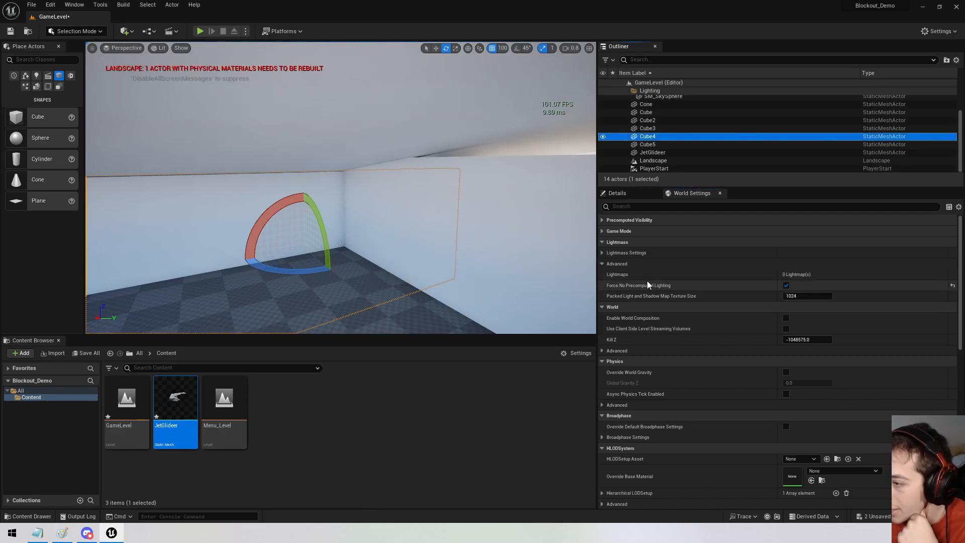
Select the ceiling slab over the walls and tilt it by about 3.5 degrees.
right_drag(490, 248, 371, 220)
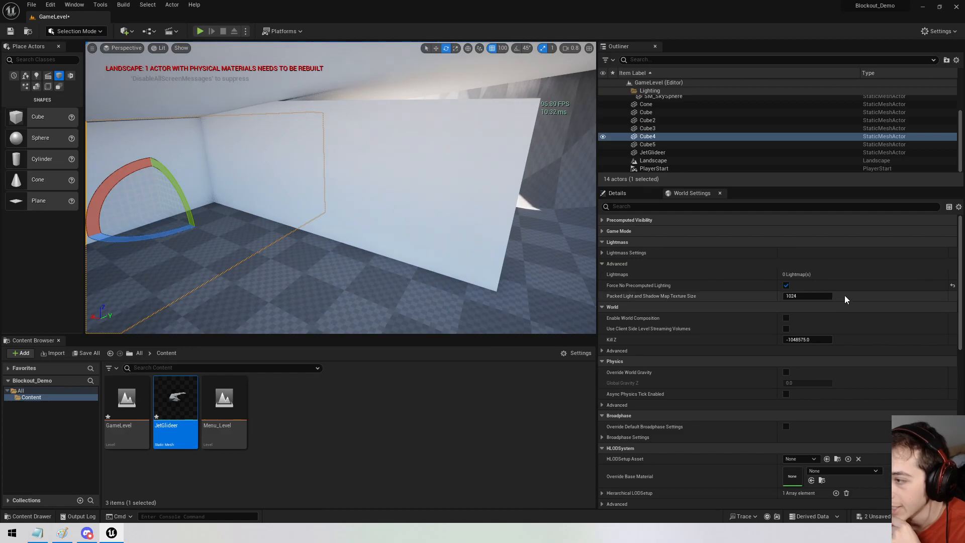
right_drag(553, 227, 267, 226)
click(345, 107)
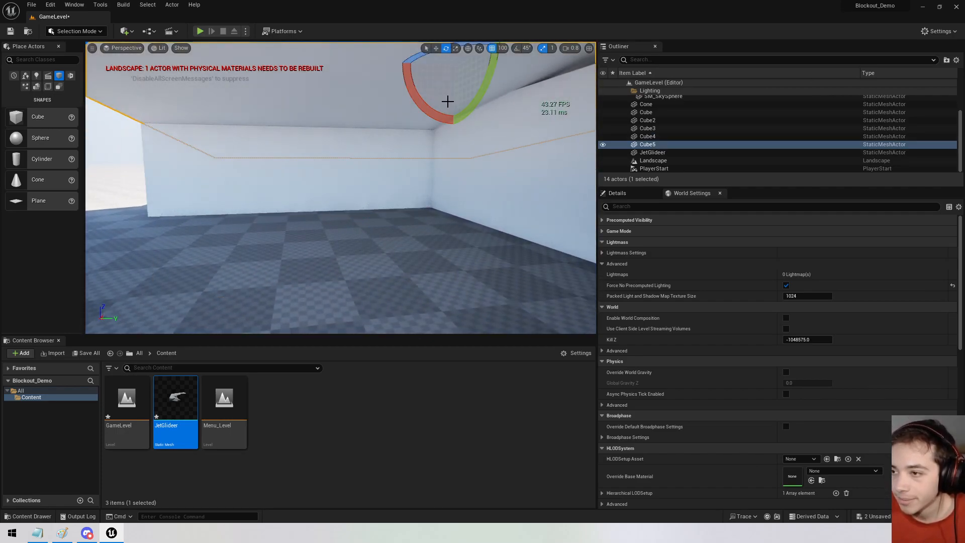
drag(426, 85, 427, 81)
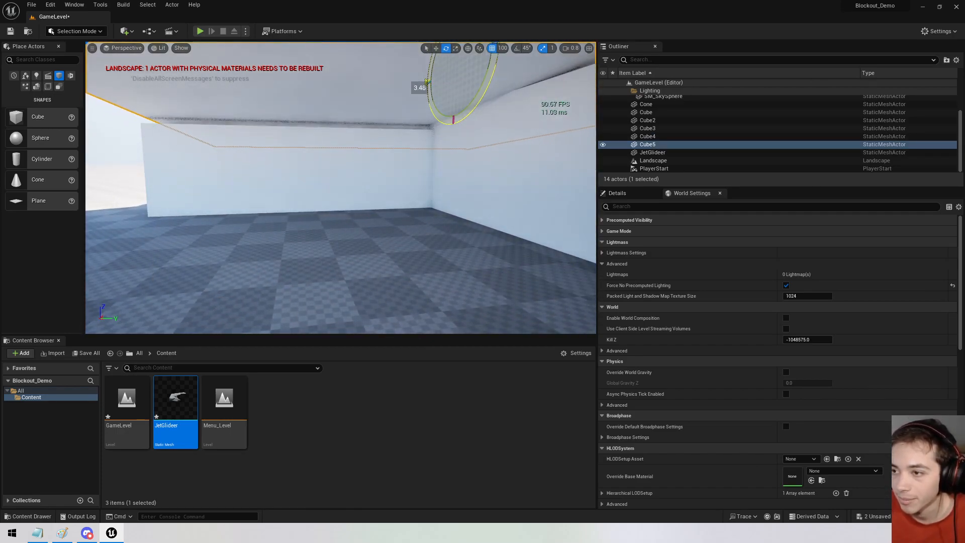
Fly through the enclosed corner to examine the shading where the tilted ceiling slab meets the walls.
key(w)
right_drag(427, 81, 409, 112)
key(w)
key(s)
scroll(455, 53, down, 2)
key(w)
right_drag(521, 122, 430, 138)
key(w)
key(s)
key(w)
key(s)
scroll(659, 129, up, 2)
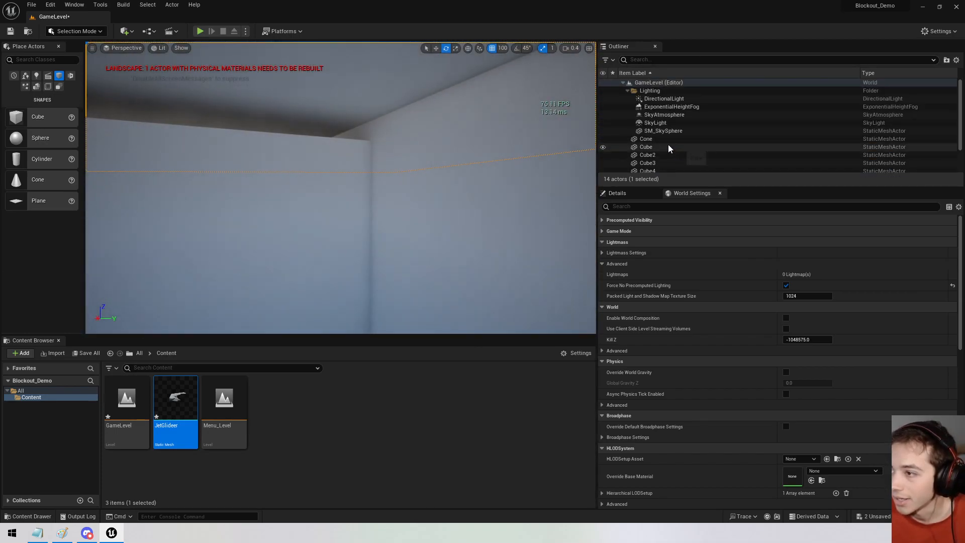
Search the Project Settings for "raytra" and turn off Support Hardware Ray Tracing.
click(50, 5)
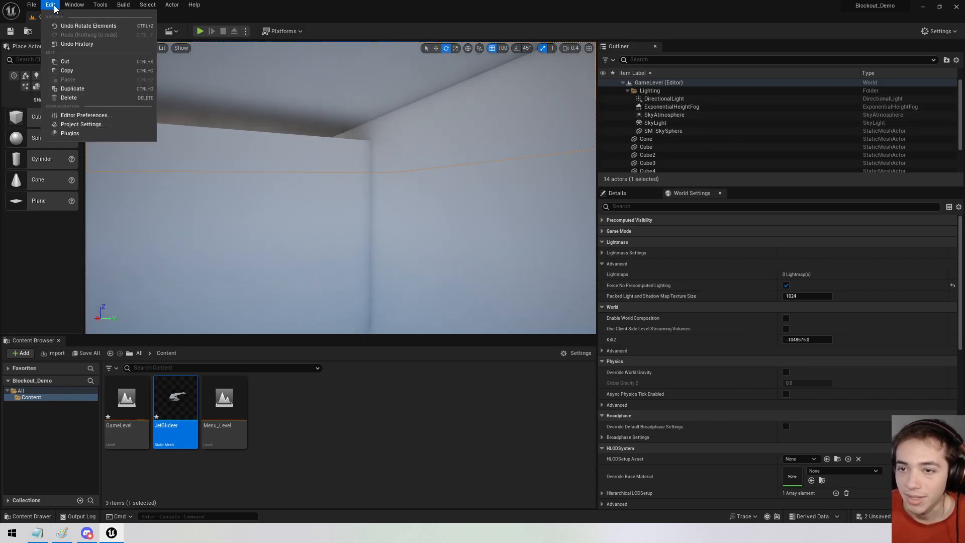
click(102, 125)
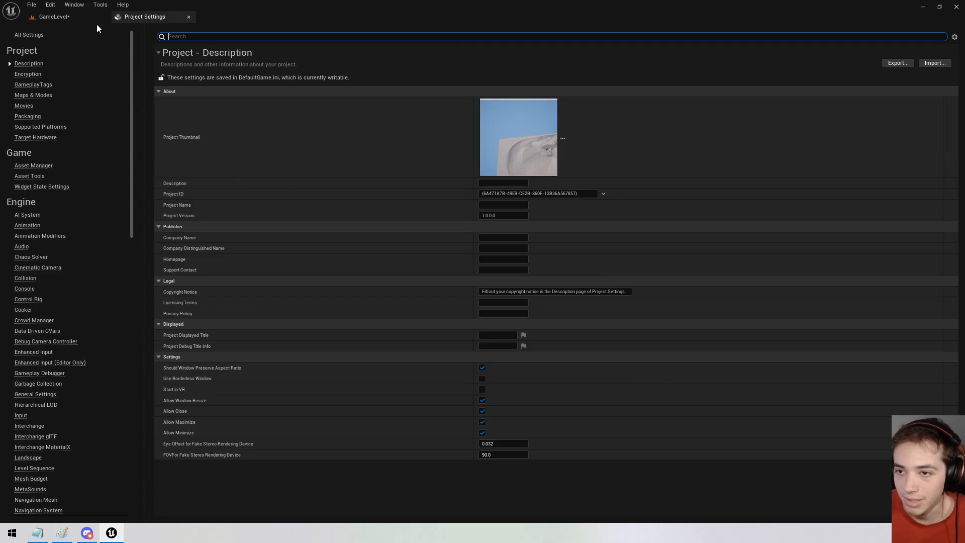
text(raytra)
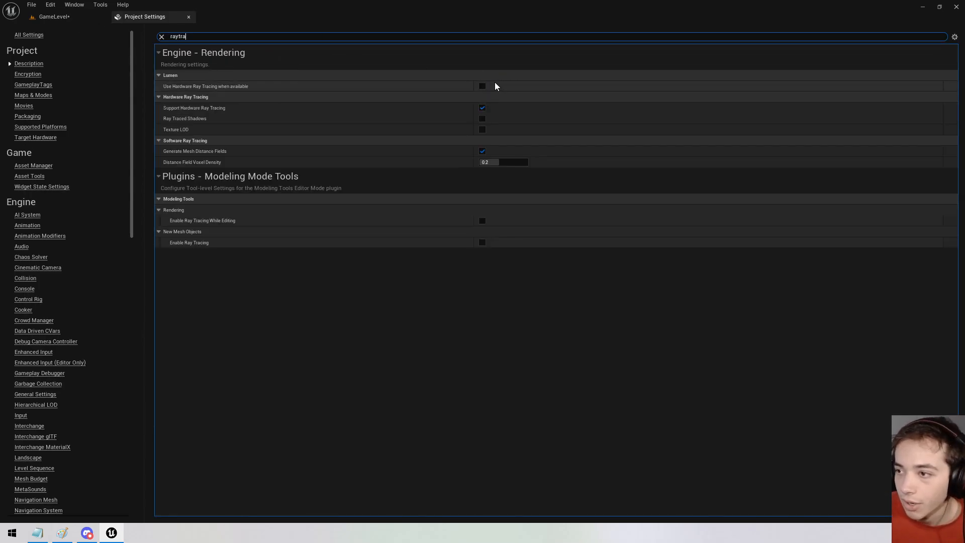
click(482, 108)
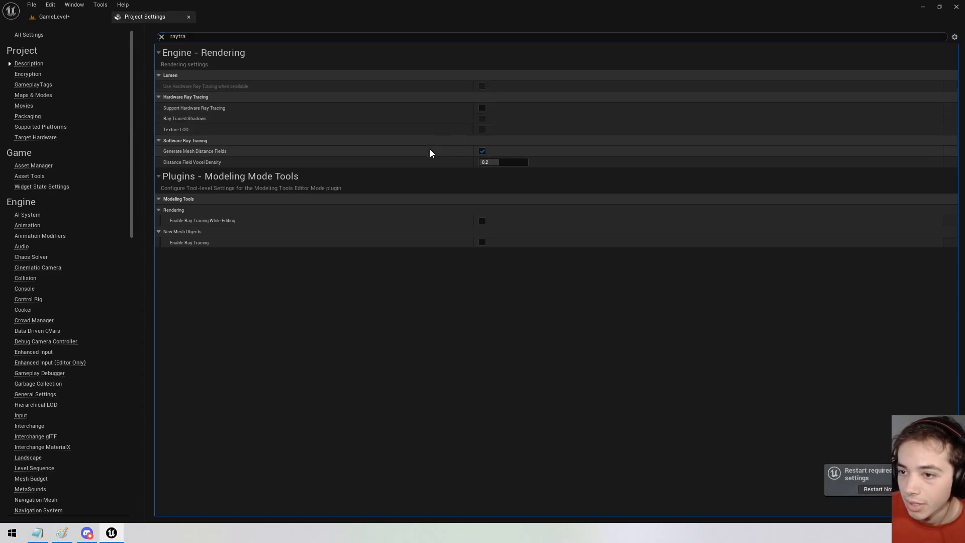
Find the Lumen rendering settings and set both Dynamic Global Illumination Method and Reflection Method to None, keeping Software Ray Tracing Mode at Detail Tracing.
click(209, 37)
text(lumen)
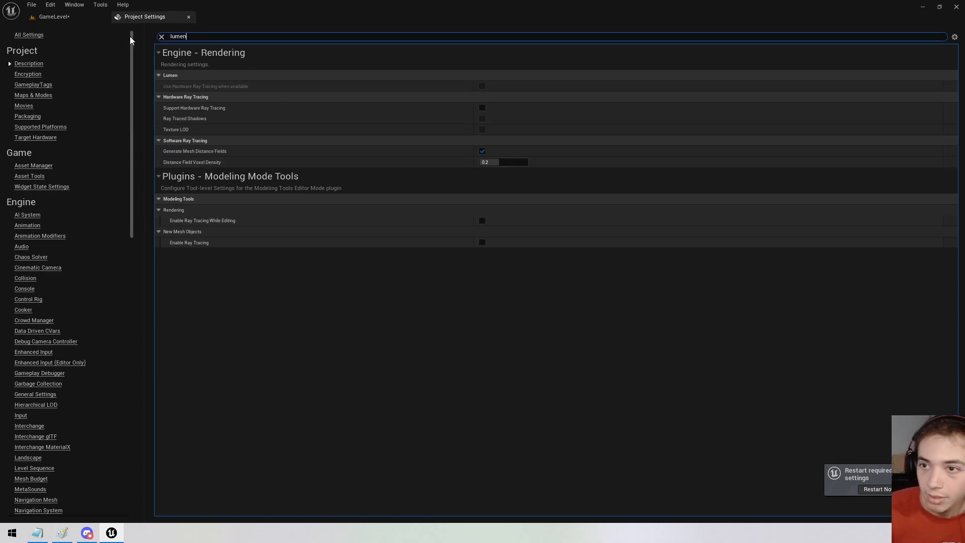
click(514, 84)
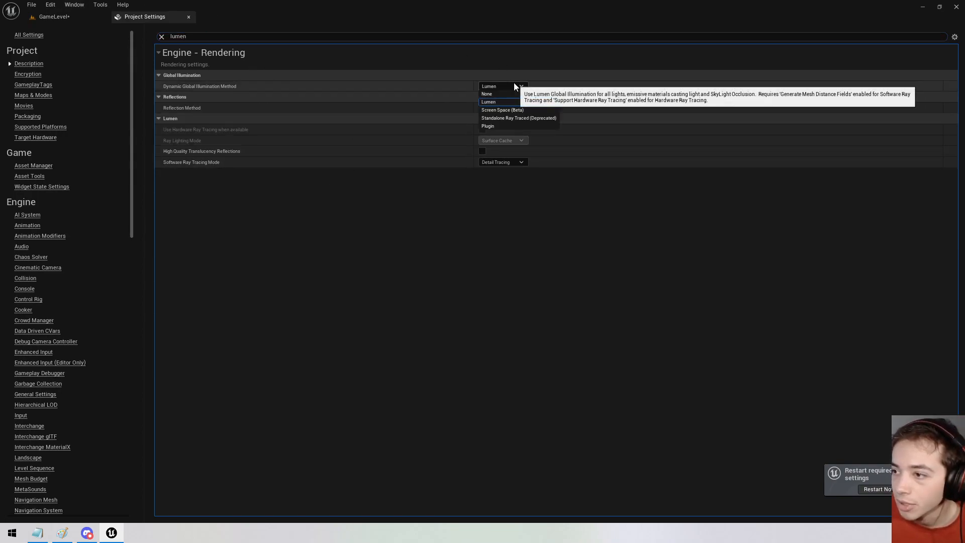
click(502, 94)
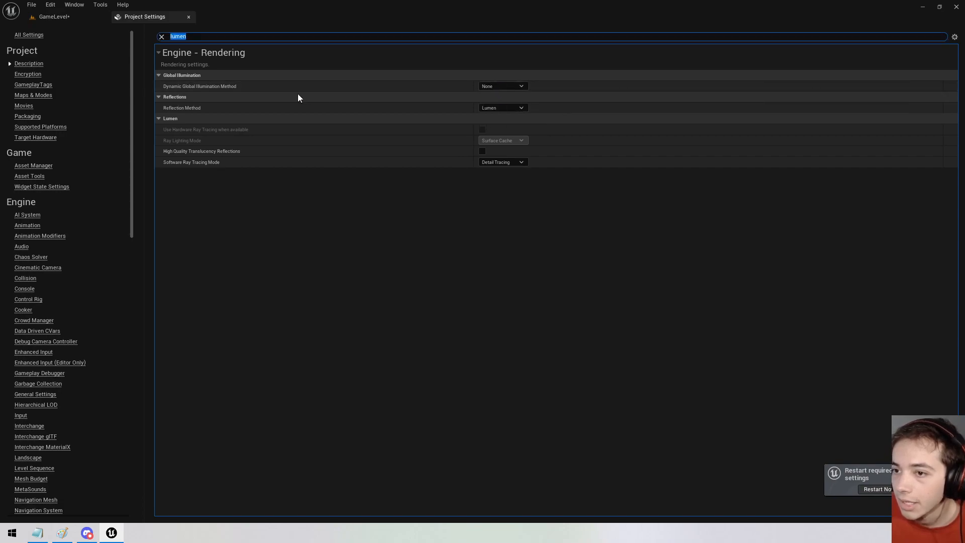
click(508, 108)
click(503, 115)
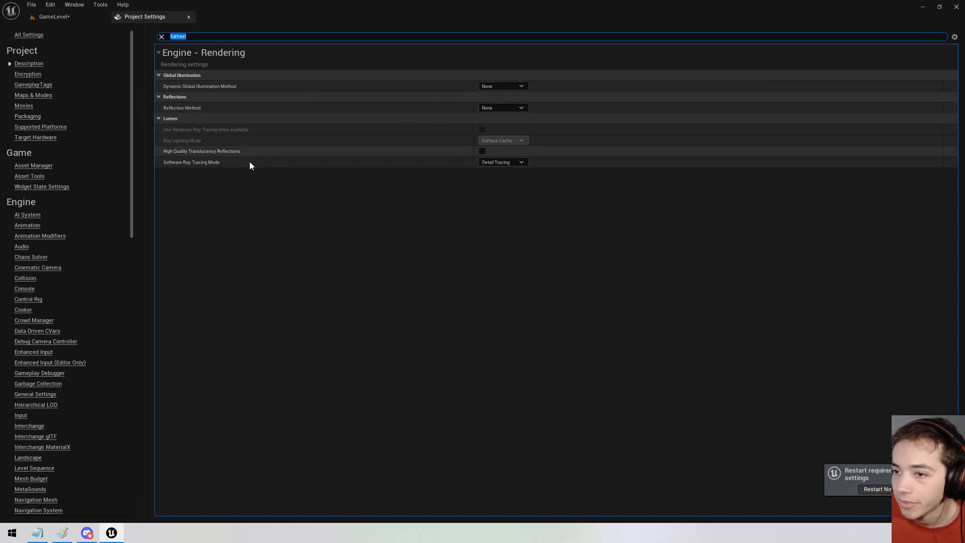
click(499, 164)
click(499, 162)
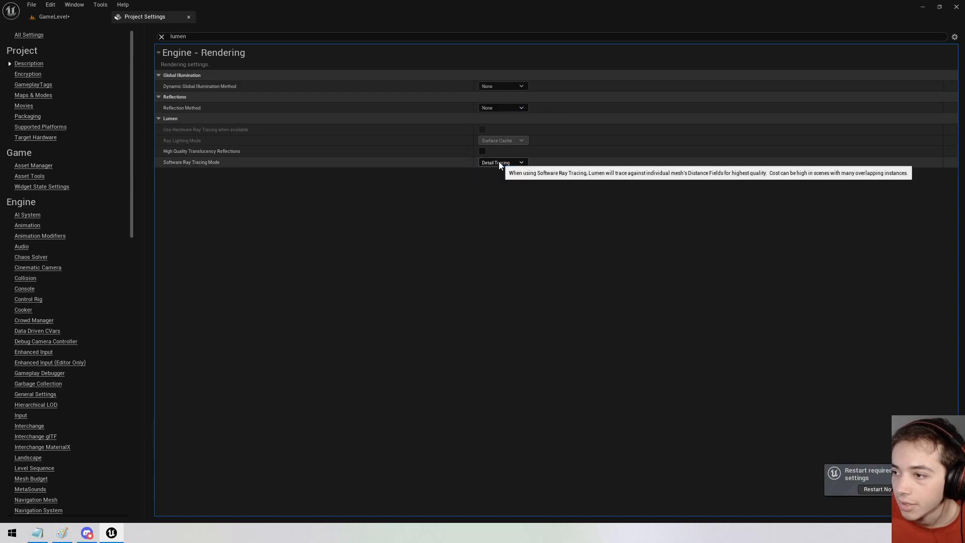
Restart the editor to apply the rendering settings, and close the untitled Notepad notes without saving.
click(879, 487)
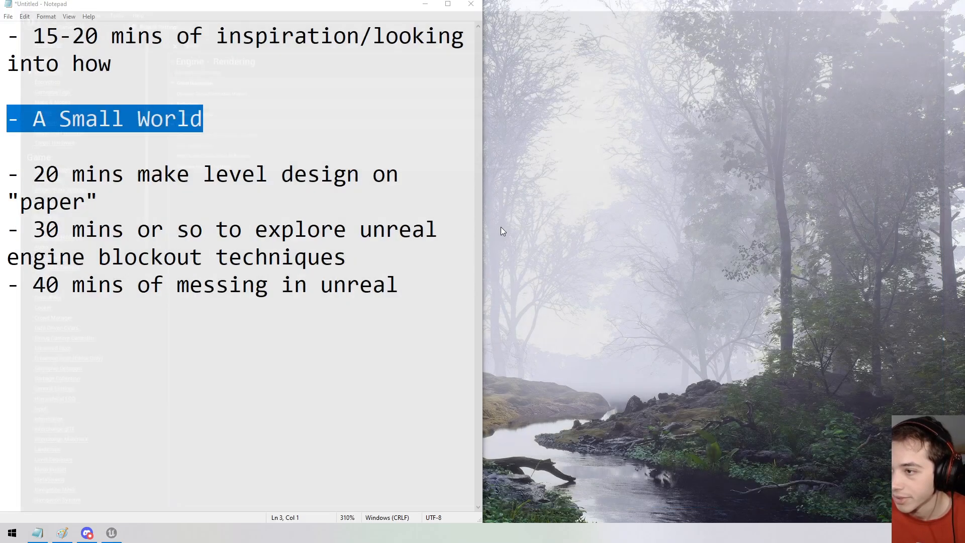
click(470, 4)
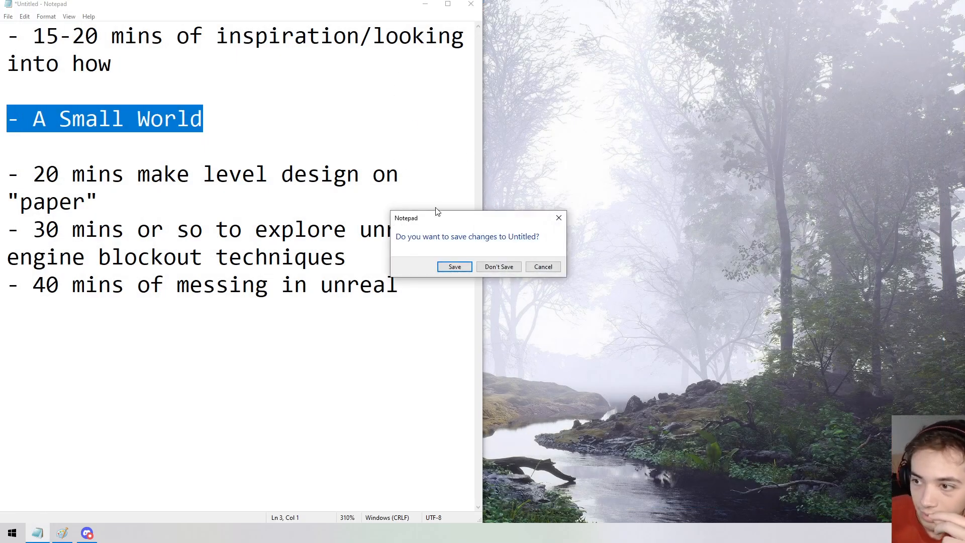
click(495, 268)
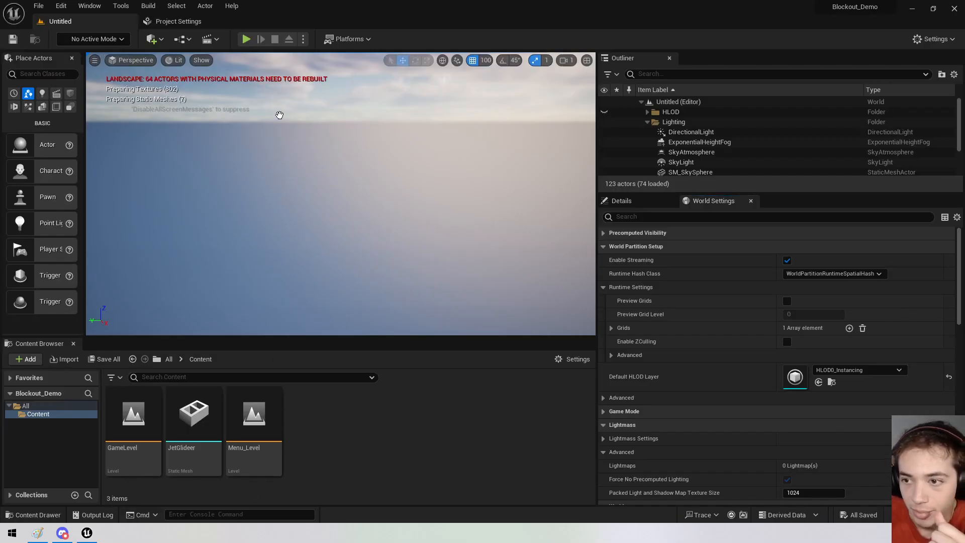
Open the GameLevel and move in to the enclosed corner under the tilted ceiling slab.
right_drag(278, 112, 352, 191)
right_drag(454, 156, 452, 155)
right_drag(350, 187, 327, 238)
click(254, 424)
double_click(137, 425)
right_drag(357, 252, 472, 261)
right_drag(341, 211, 443, 171)
mouse_move(558, 161)
right_down()
mouse_move(430, 193)
mouse_move(558, 162)
right_up()
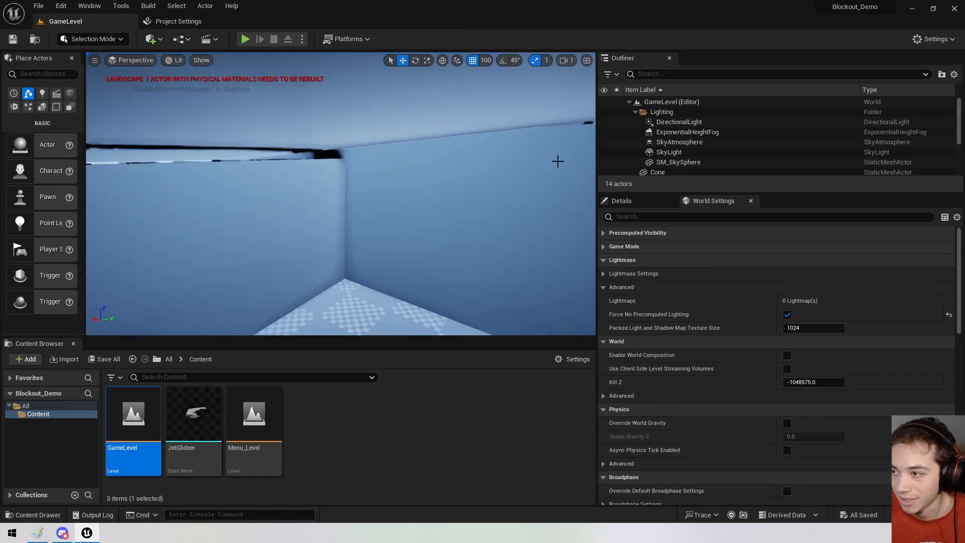
Select the SkyLight and fly through the enclosed corner to examine the shading on its walls and floor.
click(679, 142)
click(671, 152)
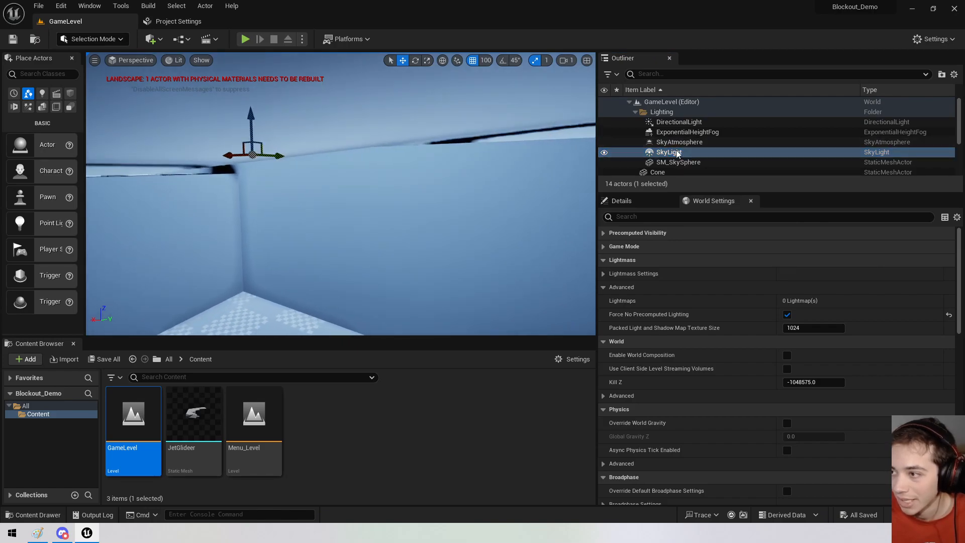
double_click(671, 152)
key(w)
right_drag(340, 193, 281, 201)
key(s)
right_drag(383, 241, 418, 221)
scroll(657, 262, down, 5)
scroll(678, 342, up, 4)
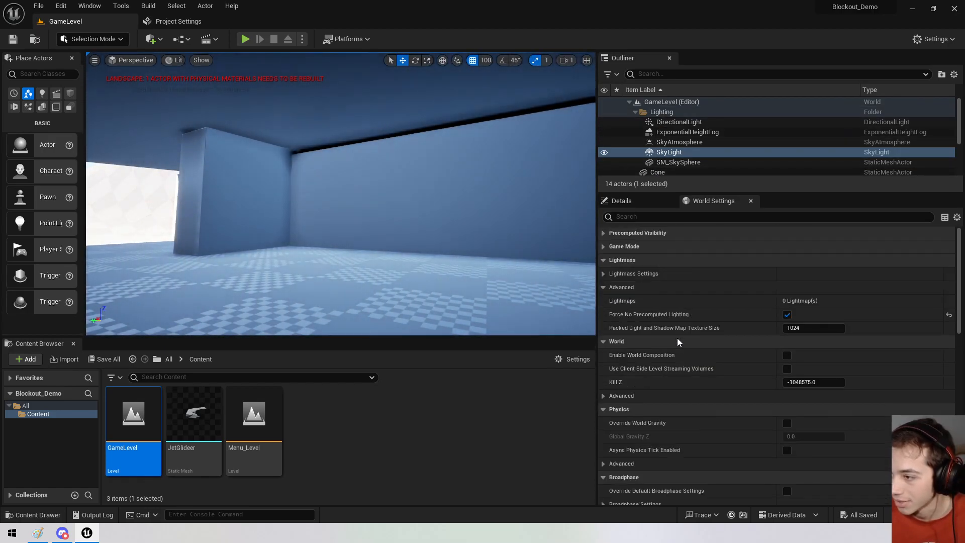
Set the SkyLight's Occlusion Exponent to 1 in its distance field ambient occlusion settings.
click(622, 200)
scroll(687, 378, down, 3)
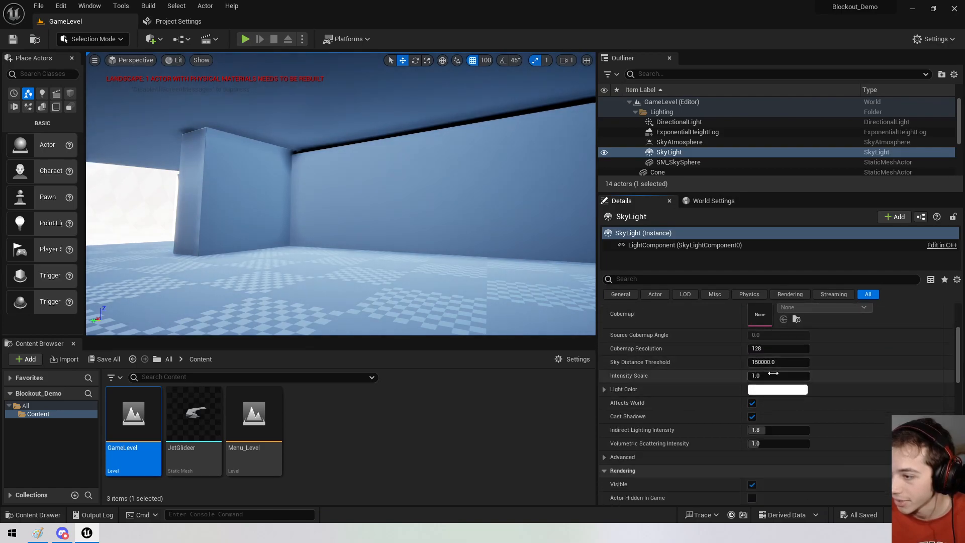
scroll(756, 418, down, 5)
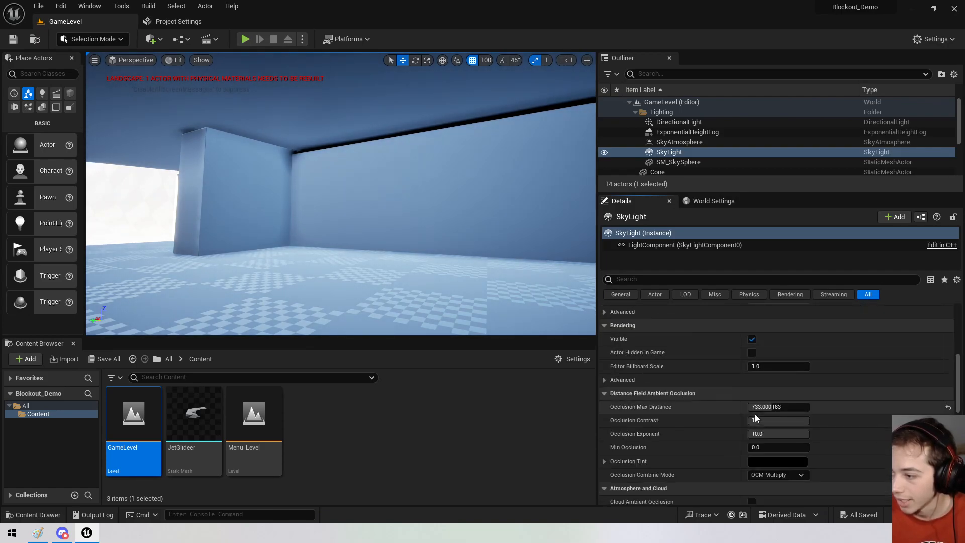
click(780, 386)
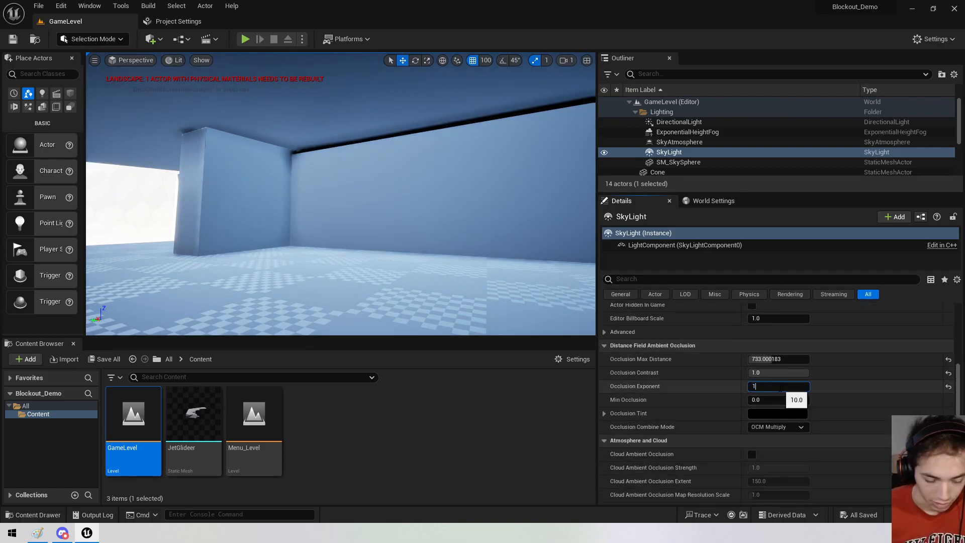
key(Return)
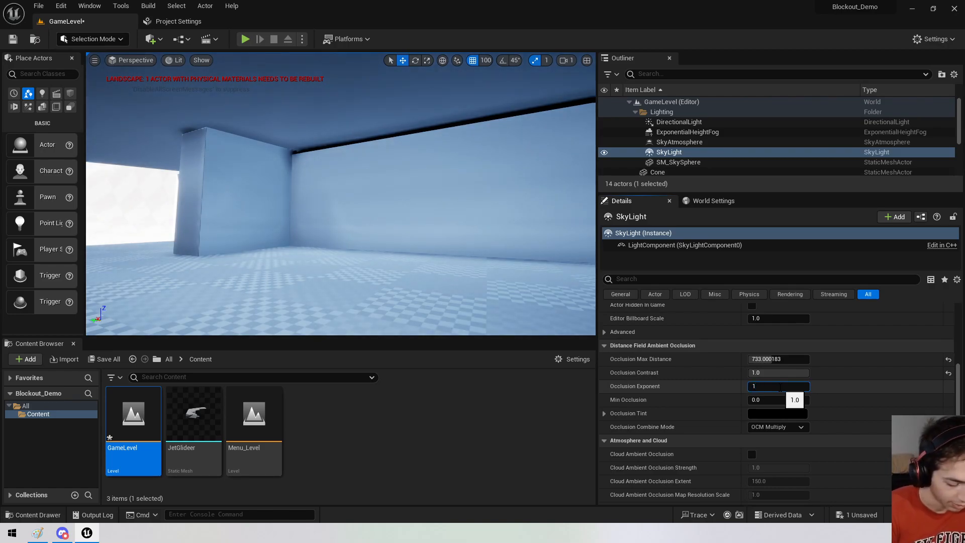
key(Escape)
click(691, 201)
click(653, 200)
click(665, 145)
click(666, 152)
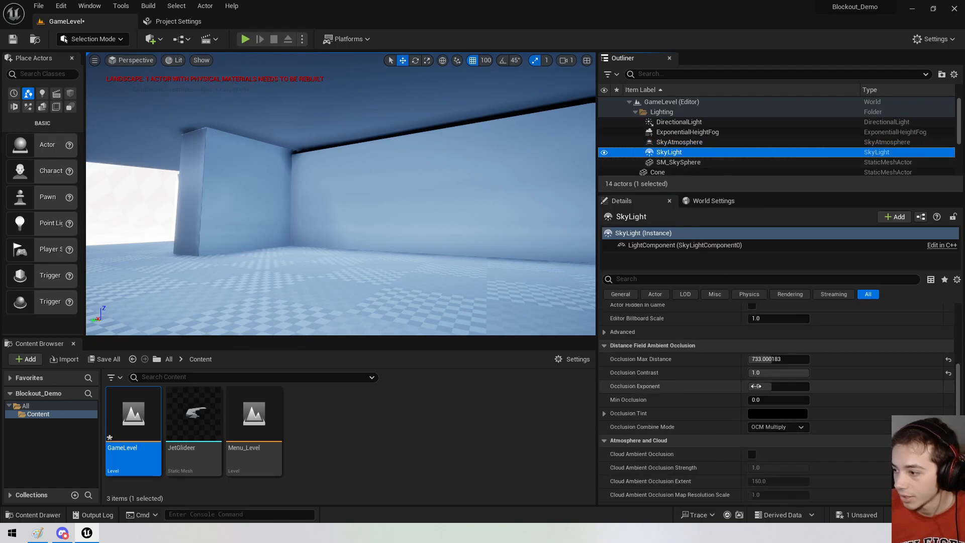
Set the SkyLight's Occlusion Contrast to 0.0, and reset Occlusion Max Distance to 1000.0 and Occlusion Combine Mode to OCM Minimum.
mouse_move(777, 373)
mouse_down()
mouse_move(739, 372)
mouse_move(748, 372)
mouse_up()
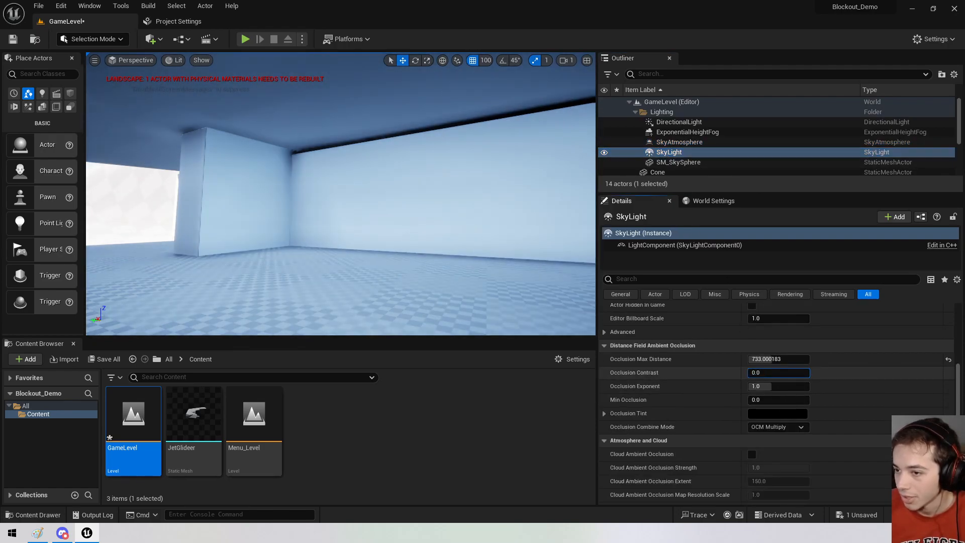
click(770, 360)
text(200)
key(Return)
drag(750, 360, 809, 360)
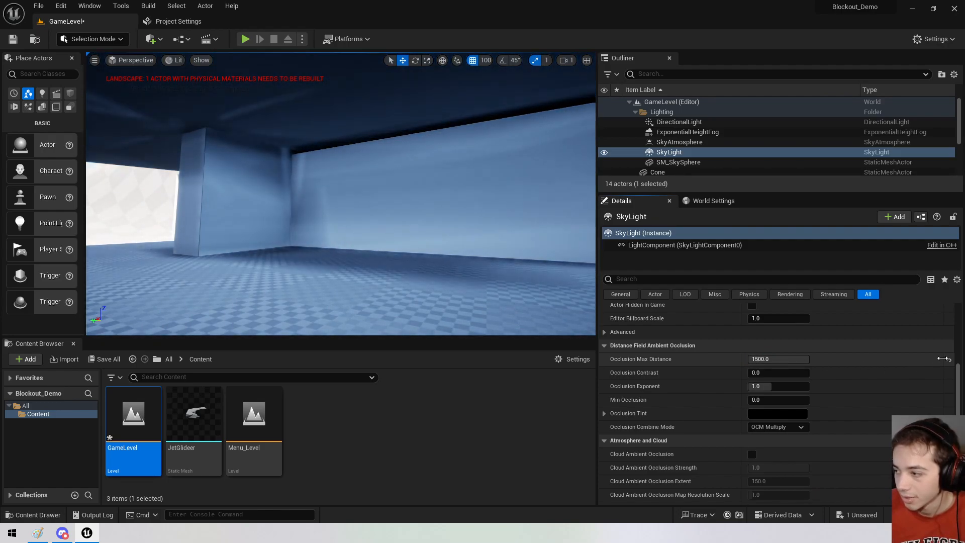
click(947, 360)
click(947, 427)
Lower the ceiling slab Cube5 along its vertical axis so the walls beneath cut through it.
right_drag(416, 238, 371, 197)
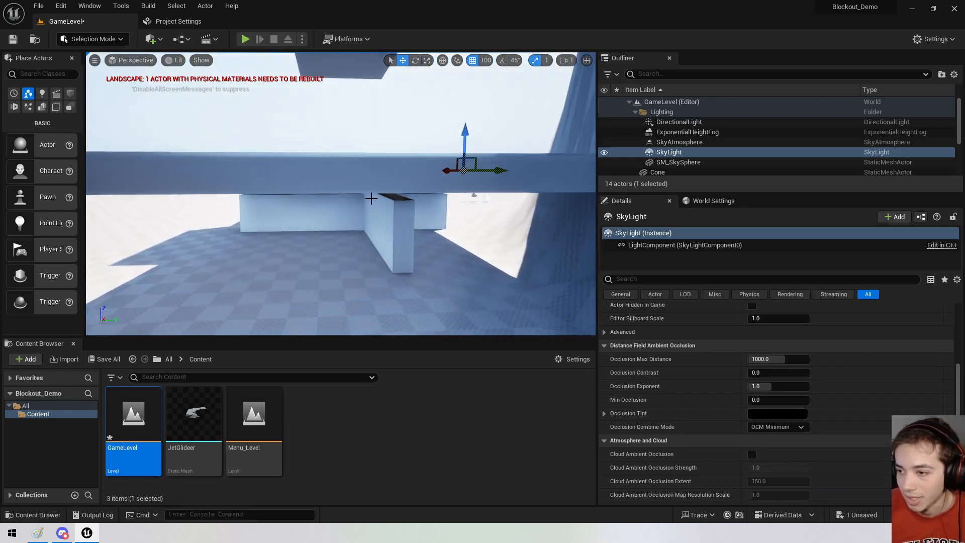
click(377, 187)
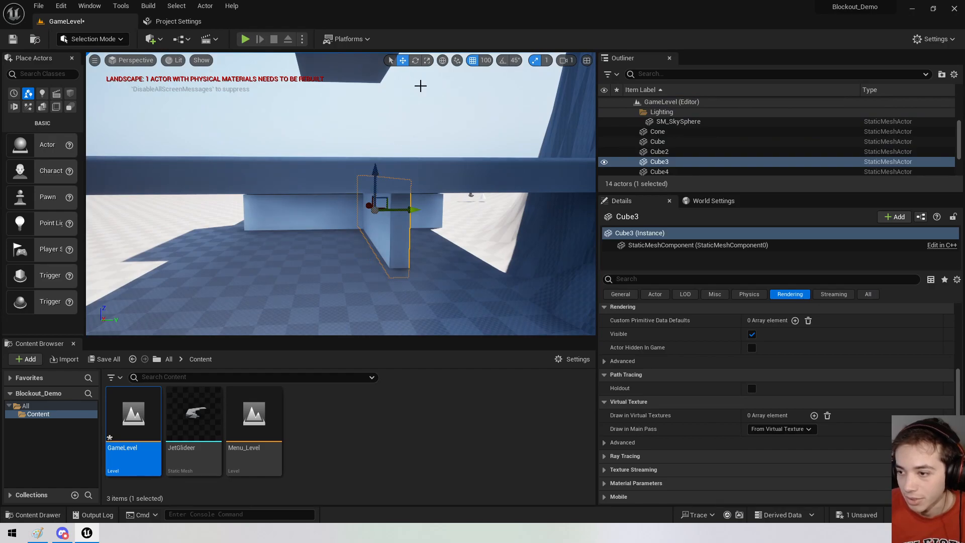
right_drag(355, 140, 295, 179)
click(350, 176)
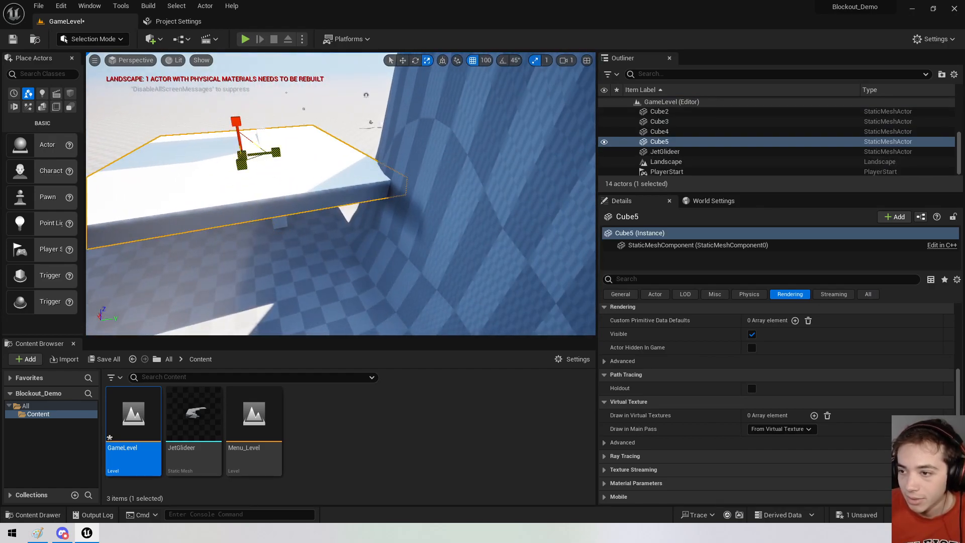
right_drag(353, 200, 373, 206)
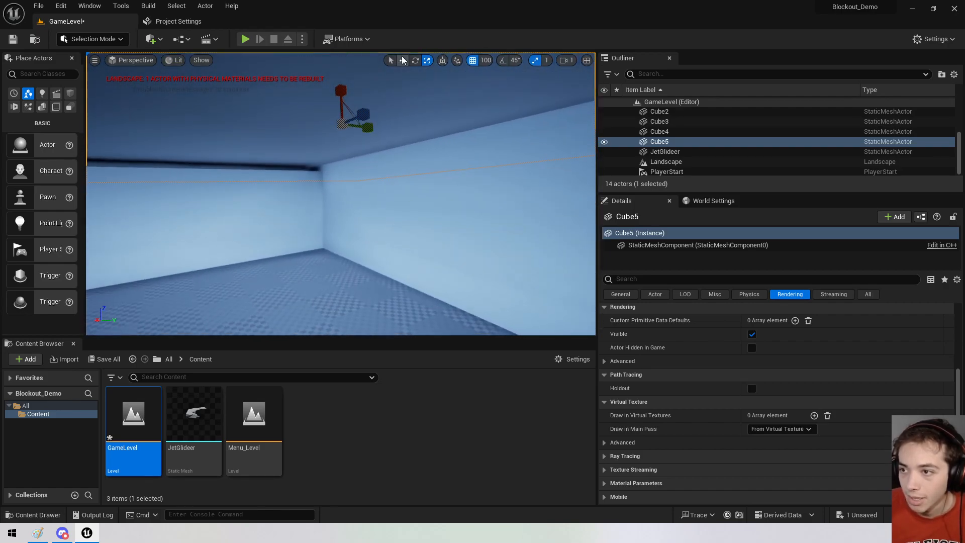
drag(345, 109, 345, 150)
Place a new cube on top of the slab near the protruding wall and view it from around the wall.
right_drag(345, 151, 359, 173)
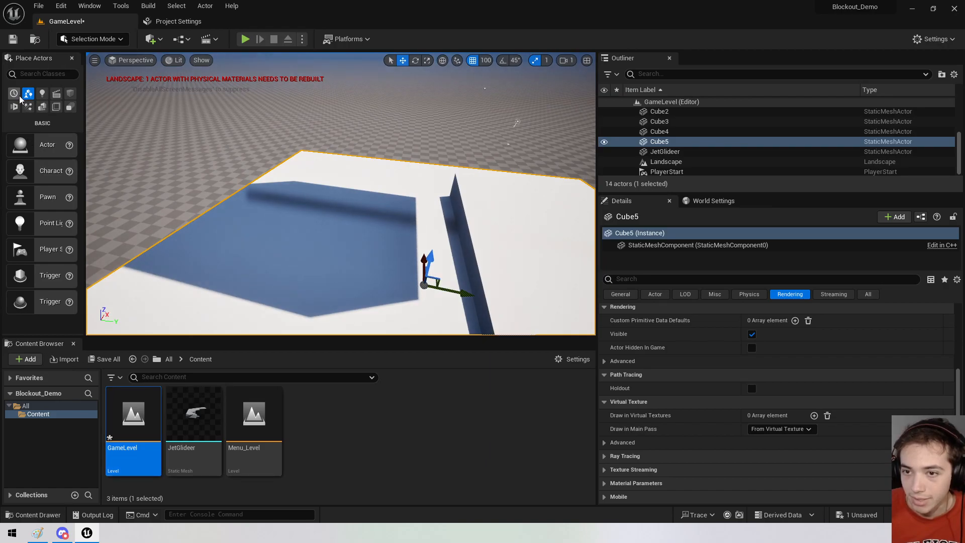
click(70, 94)
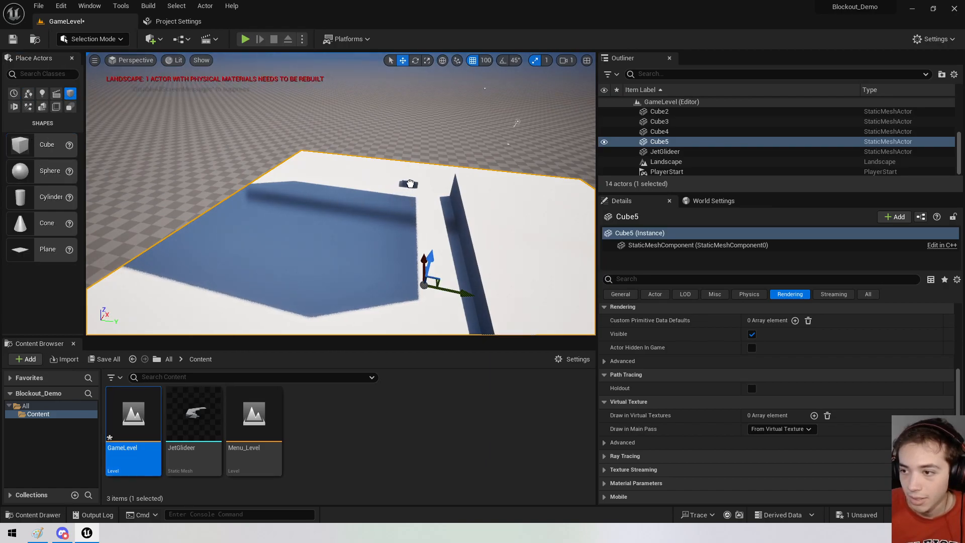
drag(410, 184, 410, 182)
key(w)
right_drag(415, 136, 508, 156)
key(s)
key(w)
key(s)
Examine the cube and the protruding wall in the Detail Lighting view mode, and return the viewport to Lit.
click(167, 62)
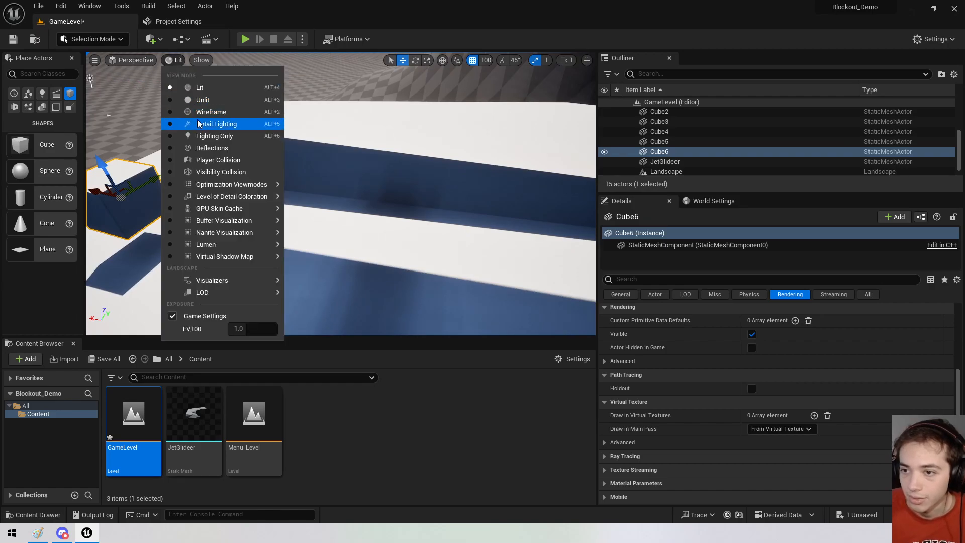
click(216, 123)
key(f)
key(s)
mouse_move(348, 192)
right_down()
mouse_move(402, 183)
mouse_move(443, 198)
mouse_move(362, 176)
mouse_move(349, 193)
right_up()
key(w)
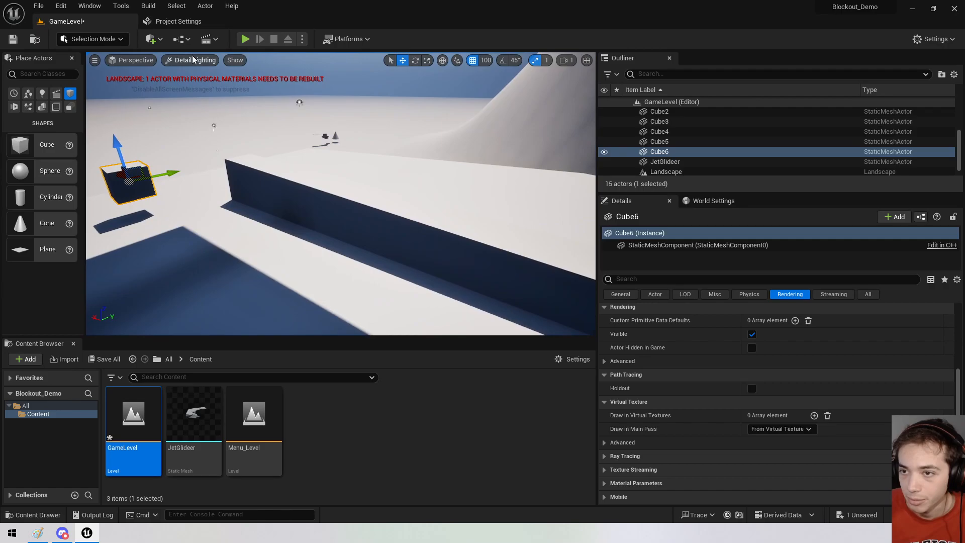
click(195, 59)
mouse_move(230, 236)
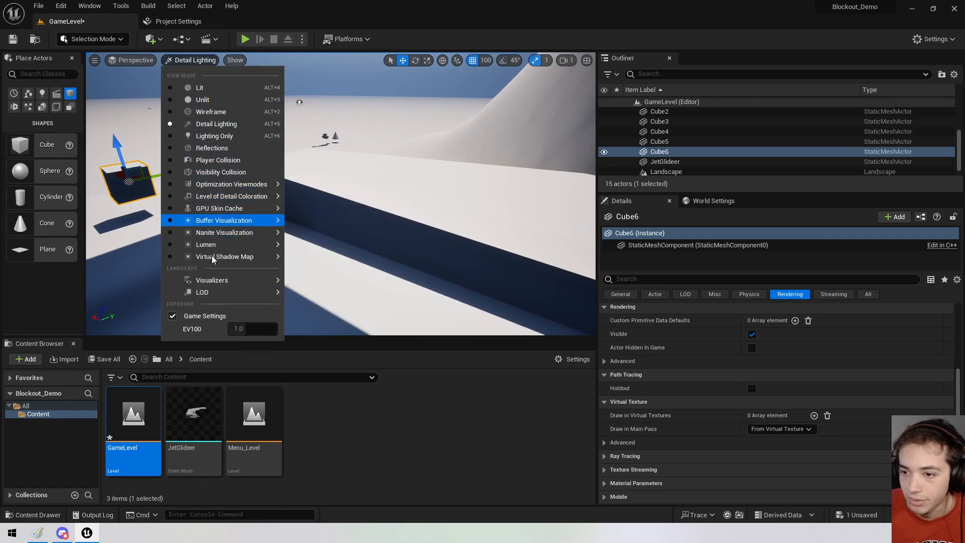
click(200, 87)
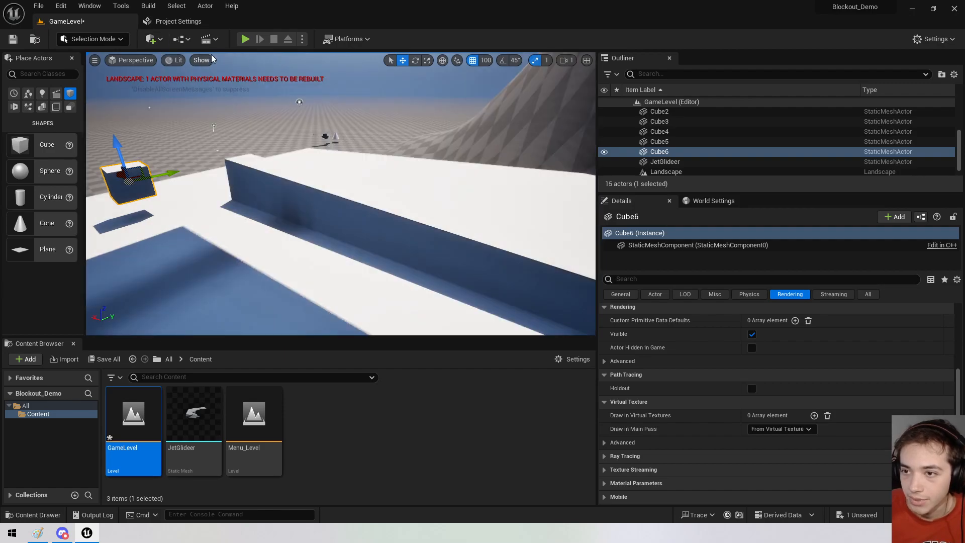
Turn off the viewport's Diffuse, Direct Lighting and Dynamic Shadows lighting components.
click(202, 67)
click(201, 59)
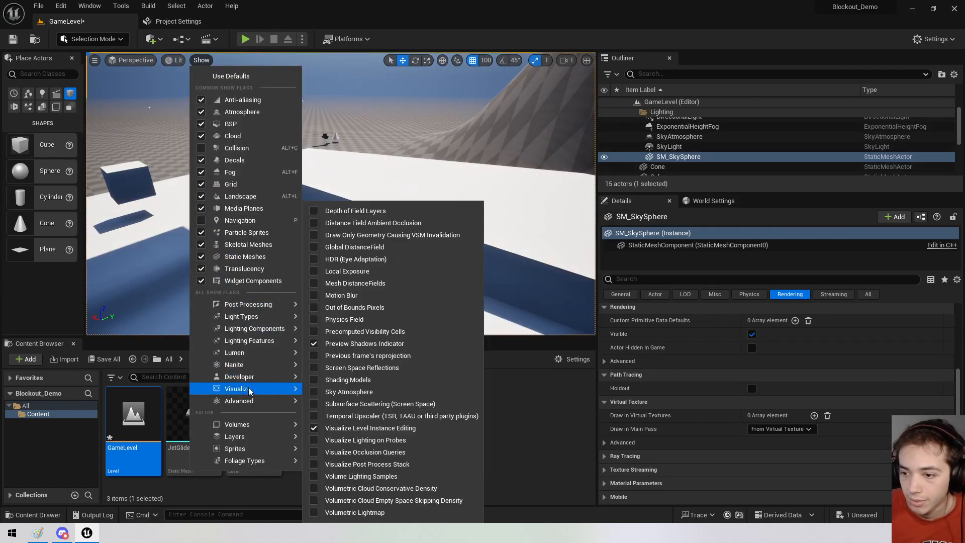
mouse_move(255, 316)
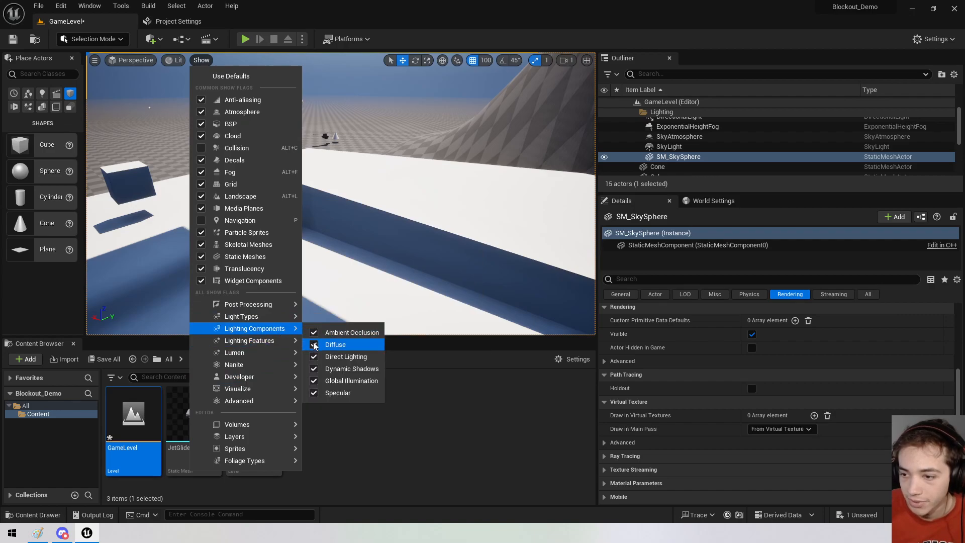
click(314, 345)
click(313, 357)
key(Escape)
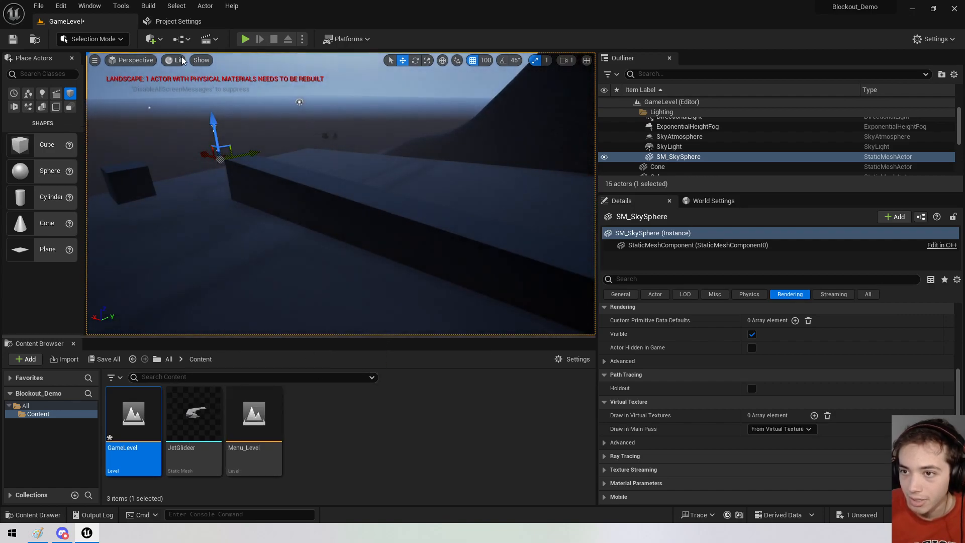
Turn off the Global Illumination and Specular lighting components as well, and examine the cone and the glider without them.
click(183, 61)
mouse_move(231, 248)
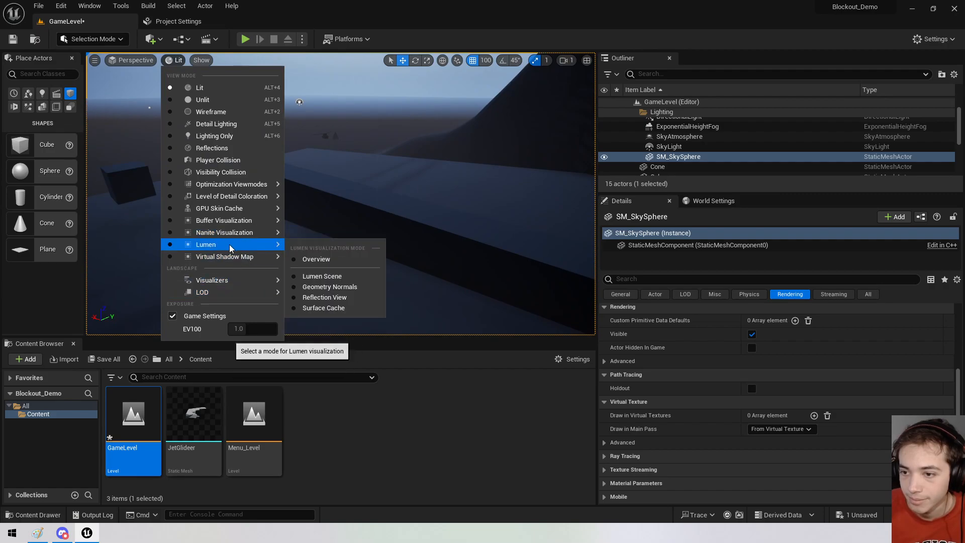
click(201, 60)
click(201, 61)
mouse_move(251, 348)
mouse_move(262, 320)
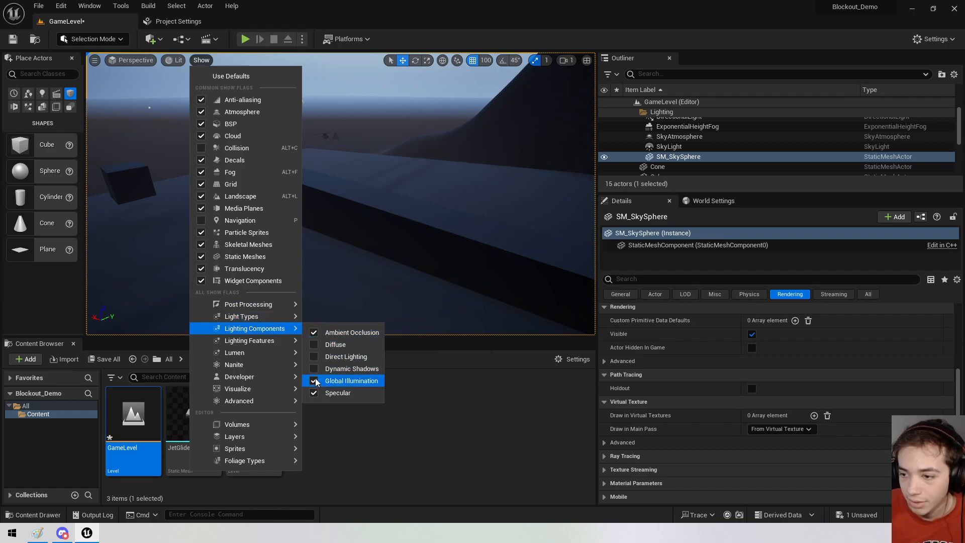
click(319, 393)
right_drag(356, 254, 235, 67)
key(w)
key(w)
key(w)
key(w)
key(w)
key(w)
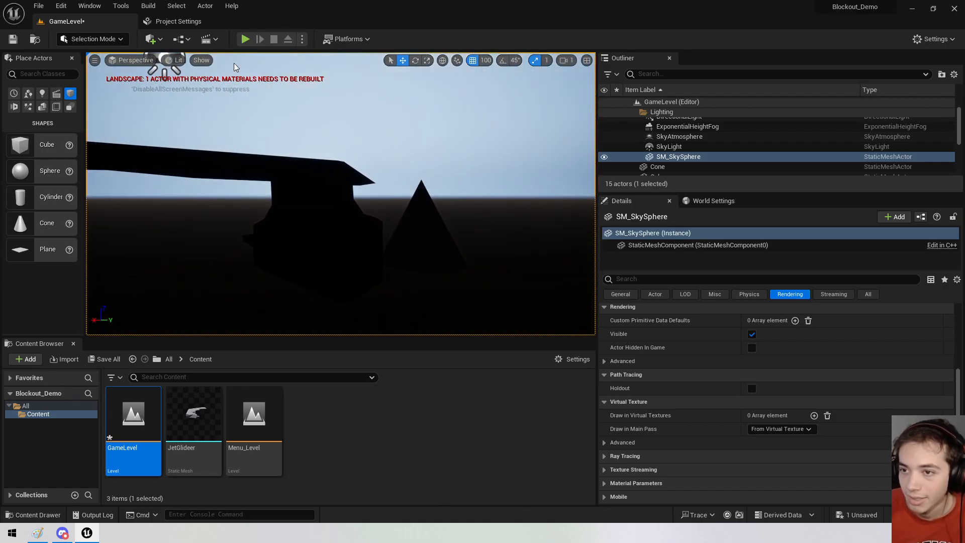
Turn the Diffuse, Direct Lighting, Dynamic Shadows, Global Illumination and Specular lighting components back on and look around the glider.
click(201, 60)
mouse_move(241, 392)
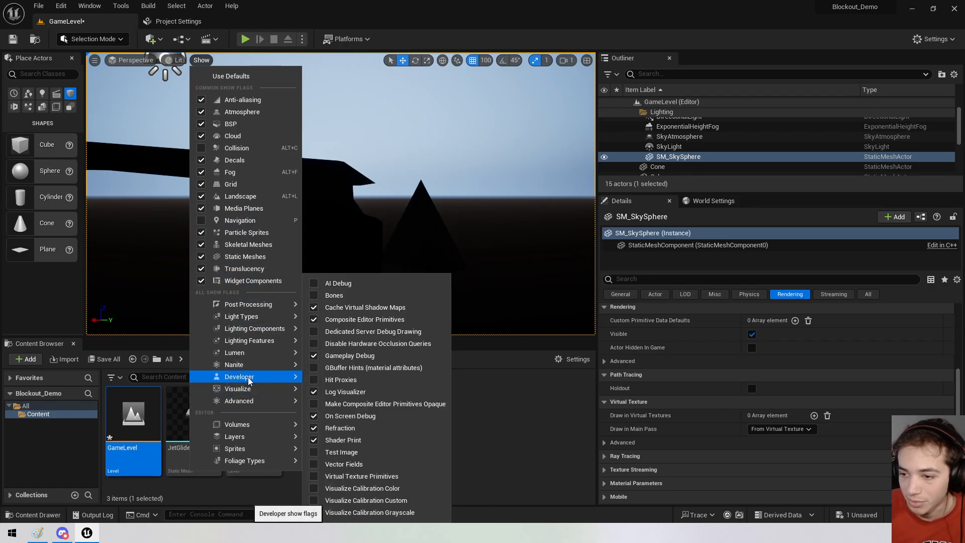
mouse_move(249, 333)
click(326, 344)
click(327, 356)
click(327, 369)
click(327, 381)
click(327, 392)
right_drag(345, 261, 176, 256)
key(d)
scroll(345, 261, down, 4)
key(d)
mouse_move(345, 226)
right_down()
mouse_move(211, 186)
mouse_move(176, 237)
mouse_move(206, 222)
right_up()
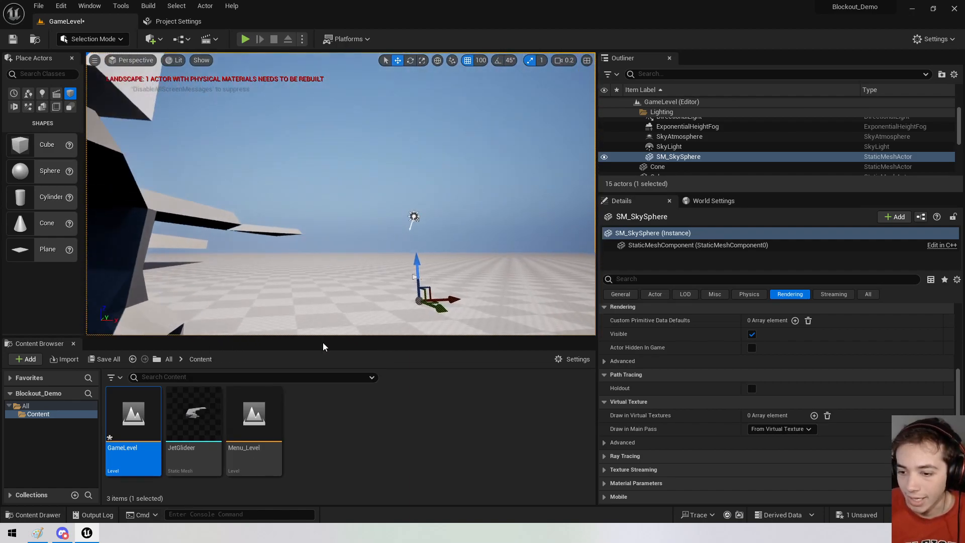
Switch to Paint and sketch a sun casting arrows onto a notched hill with a shaded notch, in the blank area beside the map.
click(37, 532)
ctrl+scroll(731, 195, up, 3)
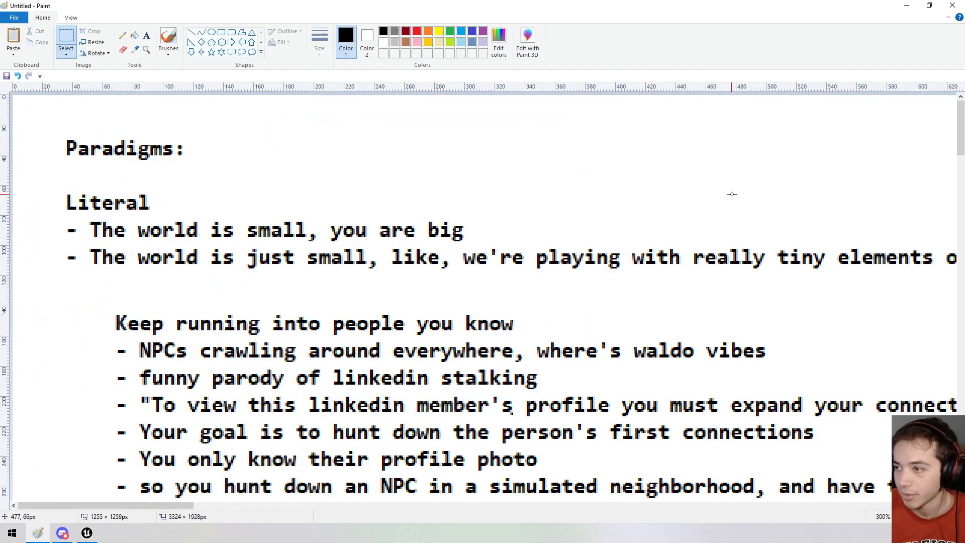
ctrl+scroll(542, 210, down, 2)
ctrl+scroll(149, 439, down, 2)
ctrl+scroll(142, 470, up, 1)
ctrl+scroll(141, 469, up, 1)
drag(221, 504, 621, 491)
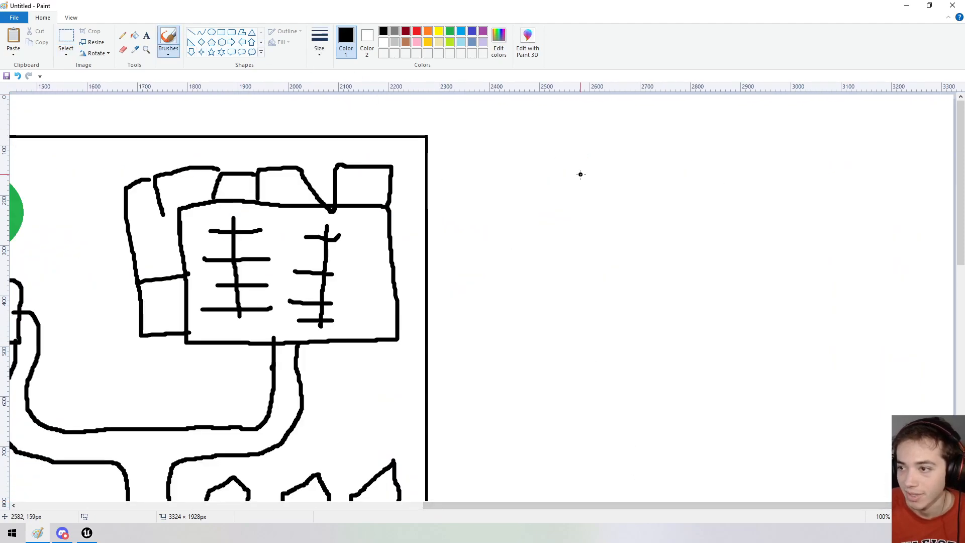
mouse_move(538, 326)
mouse_down()
mouse_move(592, 267)
mouse_move(812, 236)
mouse_move(898, 306)
mouse_up()
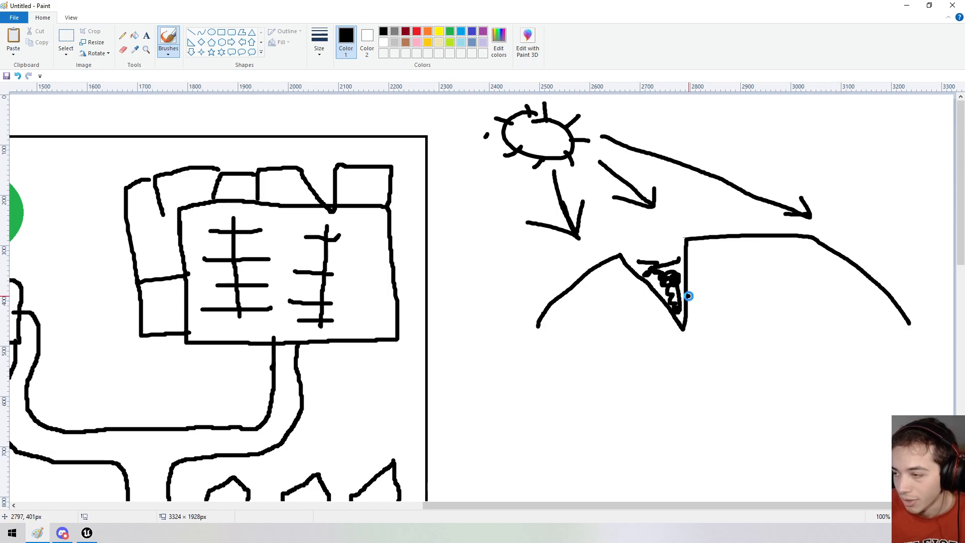
Switch back to Unreal Editor, view where the platform meets the cone, and look through the viewport's Visualize and Volumes show flags.
click(94, 535)
mouse_move(330, 222)
right_down()
mouse_move(171, 222)
mouse_move(65, 236)
right_up()
key(w)
scroll(341, 194, up, 4)
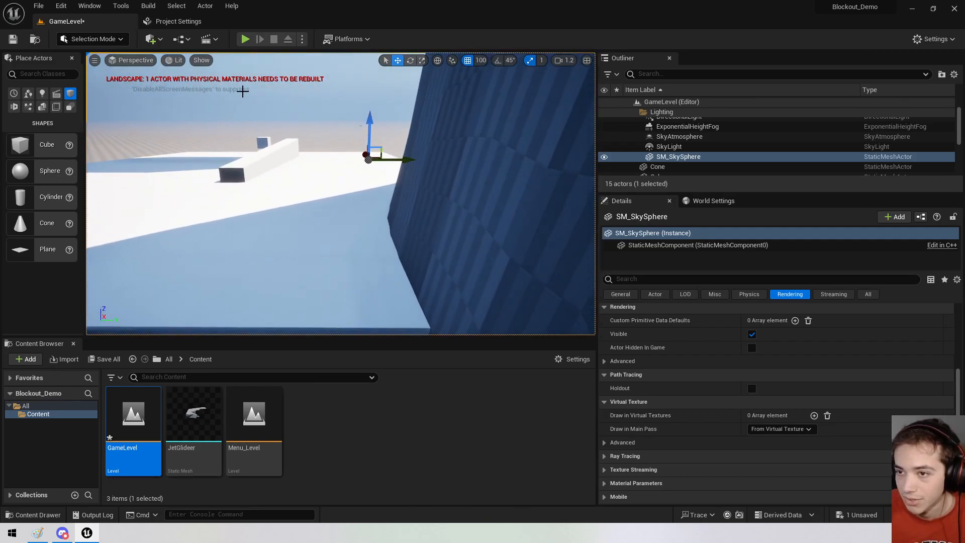
click(201, 60)
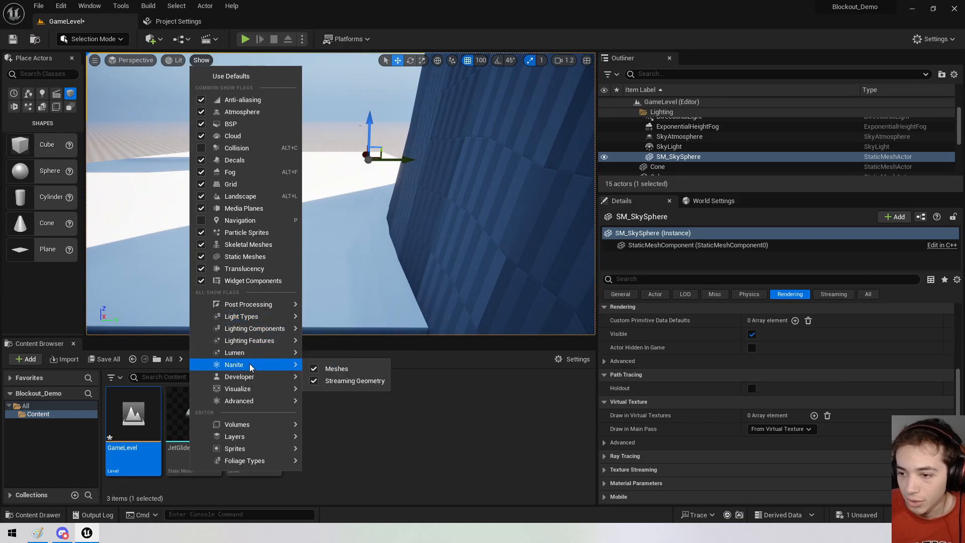
mouse_move(240, 393)
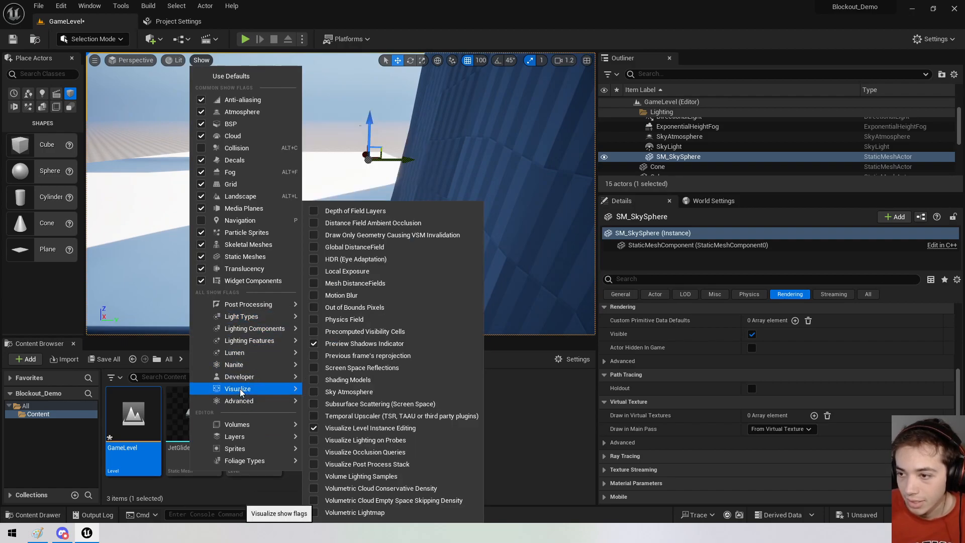
mouse_move(247, 426)
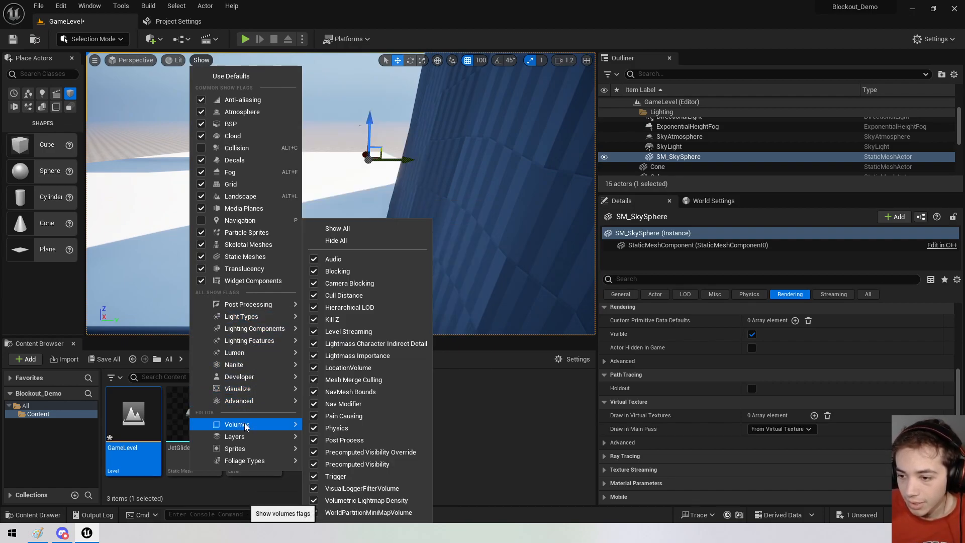
Show the Buffer Visualization Overview and enlarge the viewport to make its buffer tiles easier to see.
click(175, 60)
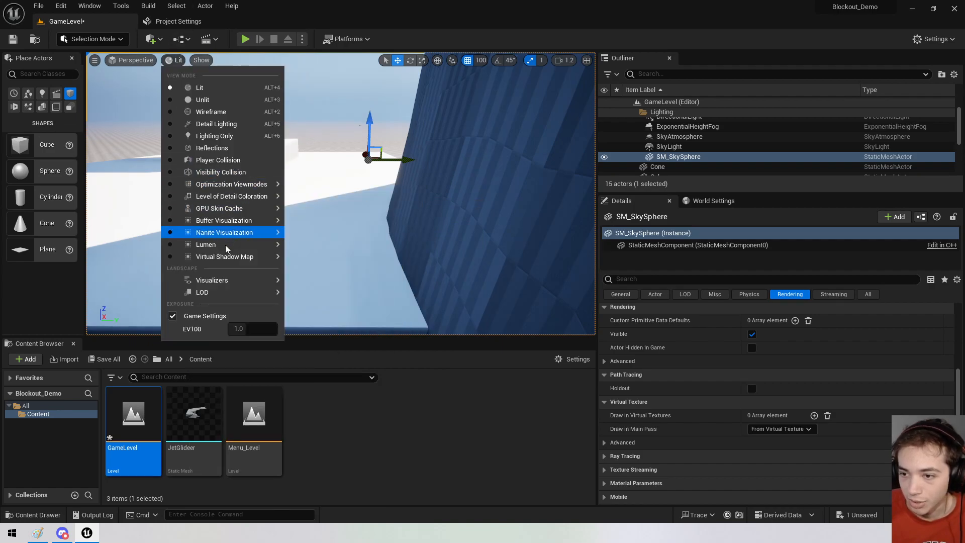
mouse_move(224, 220)
click(304, 239)
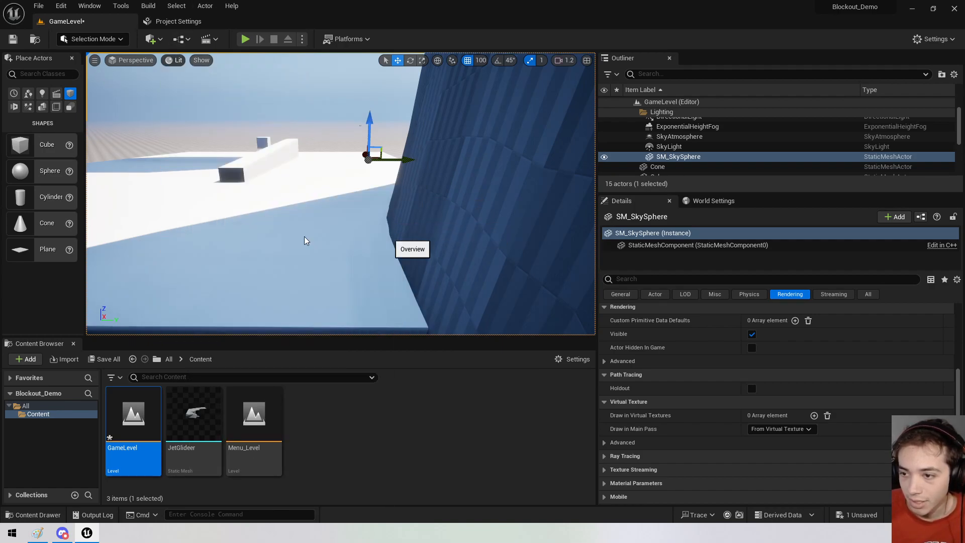
drag(410, 336, 410, 404)
drag(597, 279, 661, 279)
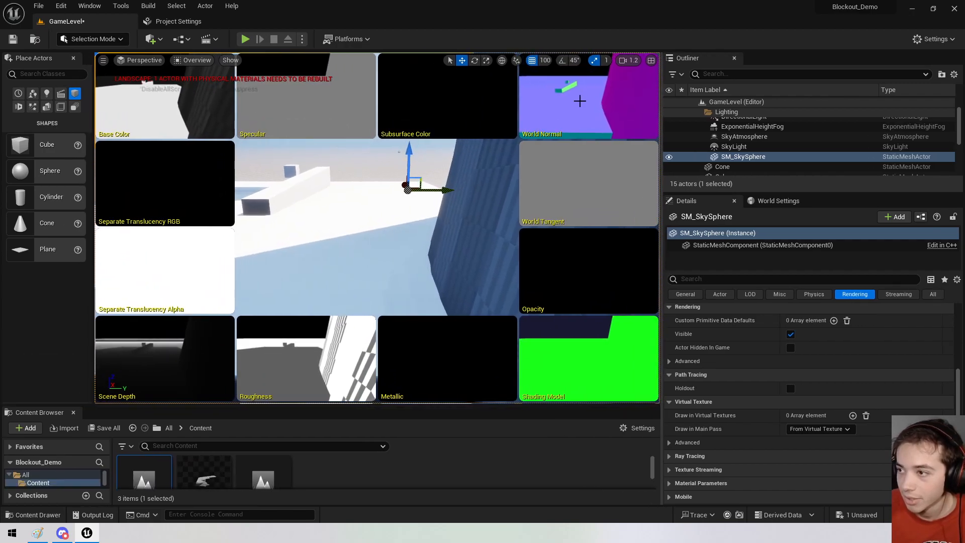
click(399, 152)
Switch the viewport to the World Normal buffer visualization.
click(192, 61)
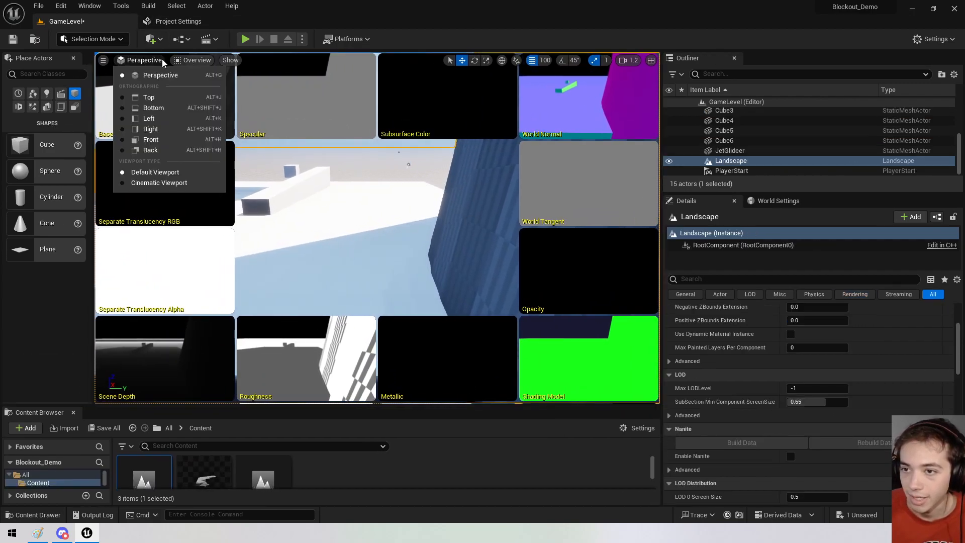
mouse_move(237, 220)
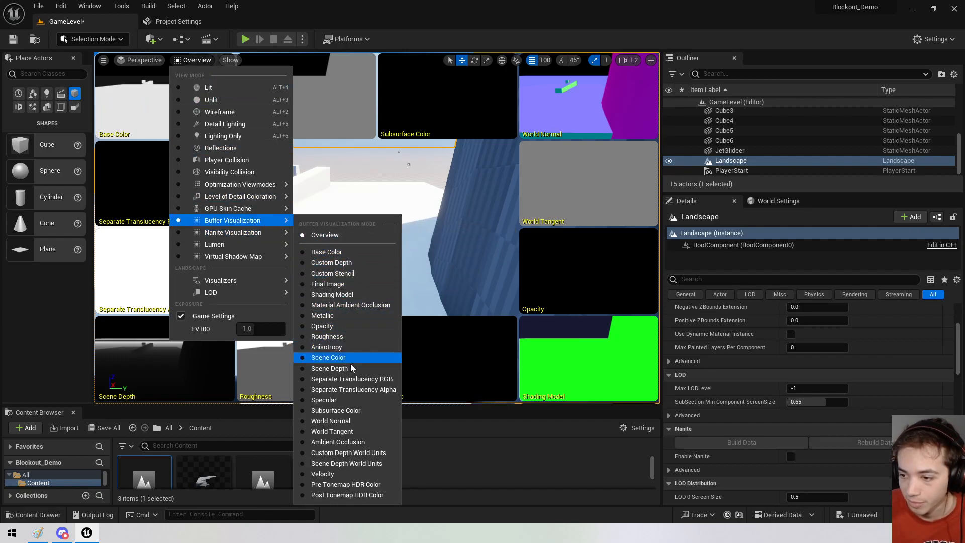
click(350, 421)
Examine the world normals of the platform and the cone, ending close to the edge where the two meet.
right_drag(416, 209, 413, 163)
key(w)
right_drag(377, 227, 302, 287)
key(s)
key(w)
key(w)
key(s)
key(w)
key(s)
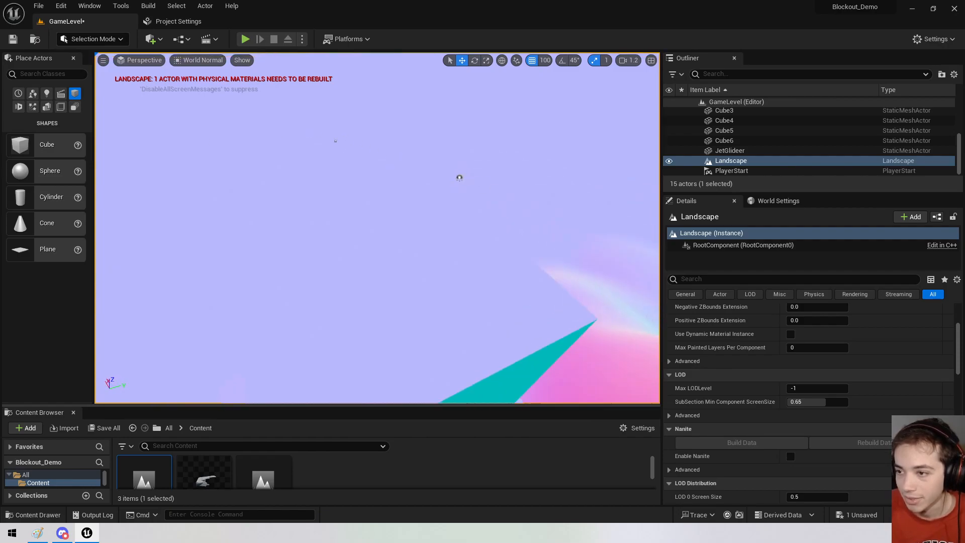
right_drag(302, 286, 402, 229)
key(s)
key(w)
key(w)
key(s)
key(w)
key(s)
key(w)
key(w)
key(w)
scroll(402, 221, down, 3)
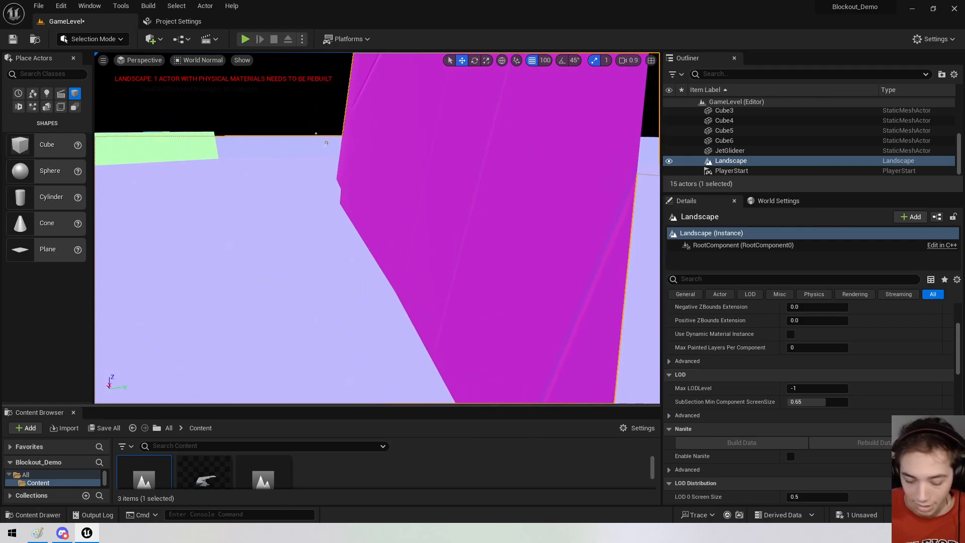
Capture the viewport in ShareX, sketch arrows for the floor and cone normals with a squiggle along their shared edge, and close the capture.
key(ctrl+Print)
drag(173, 107, 579, 448)
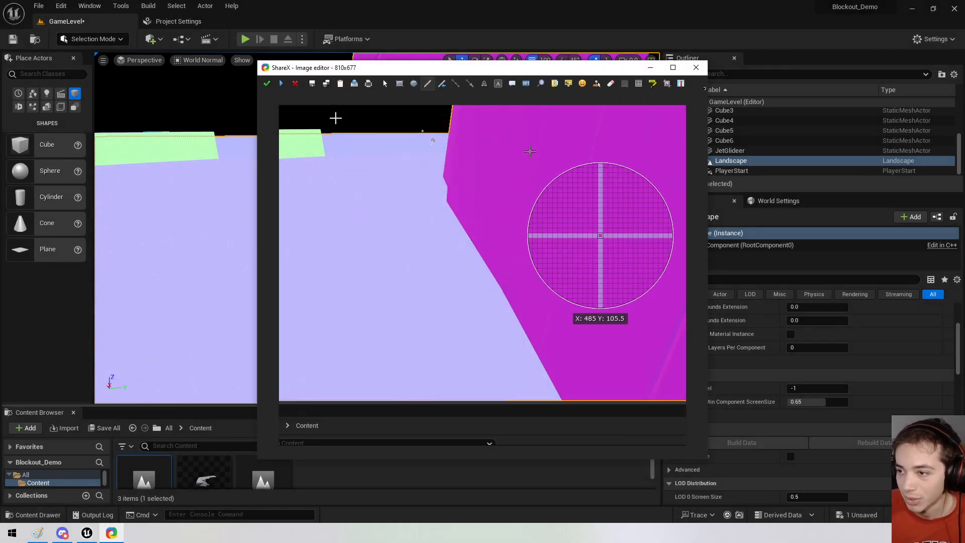
mouse_move(528, 166)
mouse_down()
mouse_move(448, 153)
mouse_move(498, 200)
mouse_up()
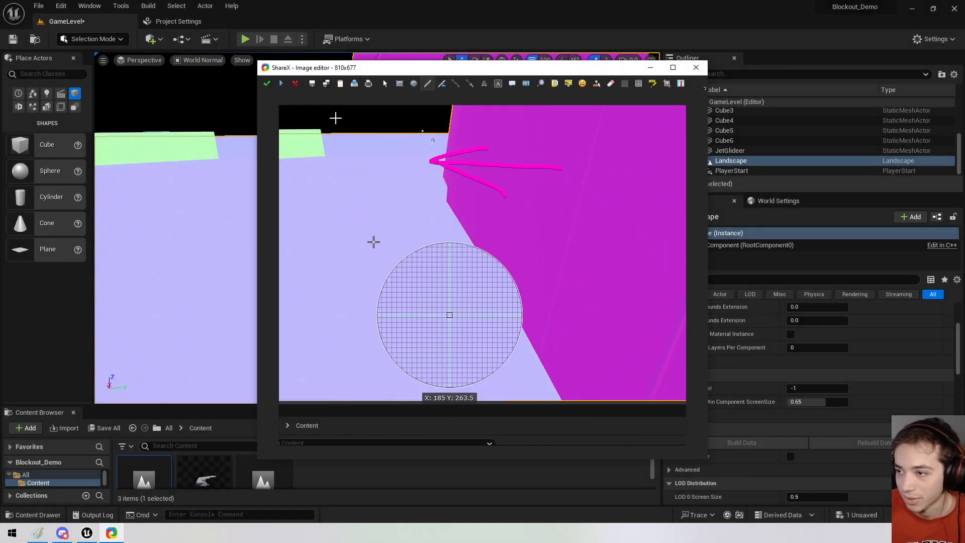
mouse_move(372, 254)
mouse_down()
mouse_move(341, 186)
mouse_move(403, 198)
mouse_up()
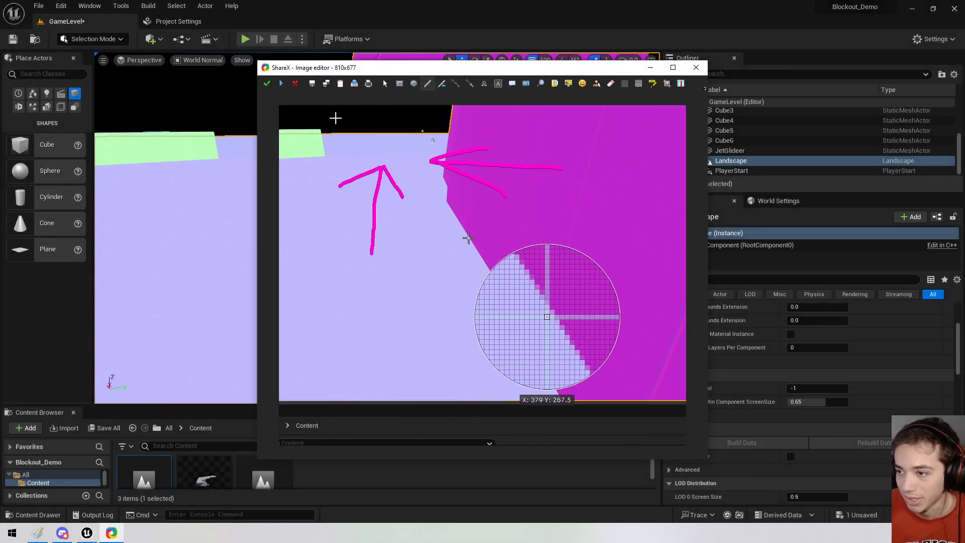
mouse_move(442, 173)
mouse_down()
mouse_move(457, 232)
mouse_move(505, 303)
mouse_up()
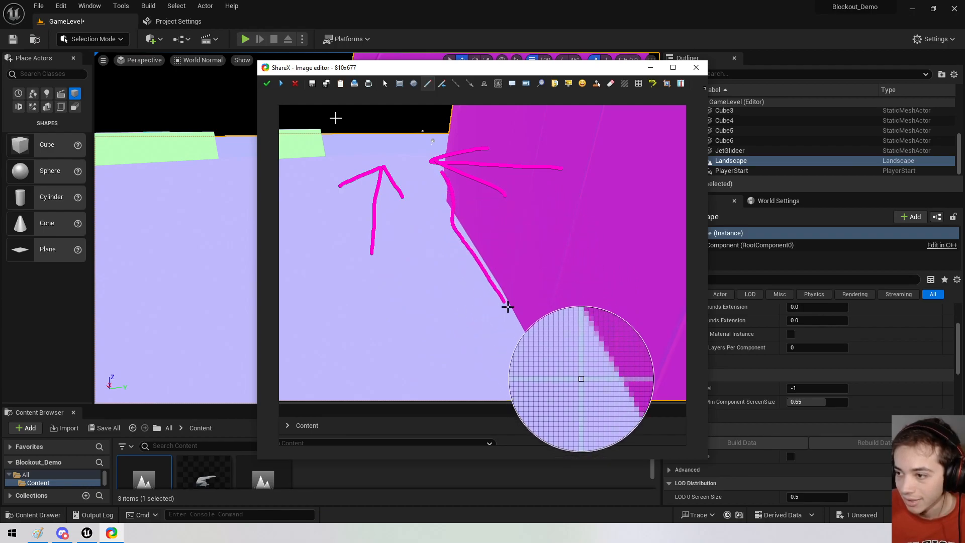
key(ctrl+z)
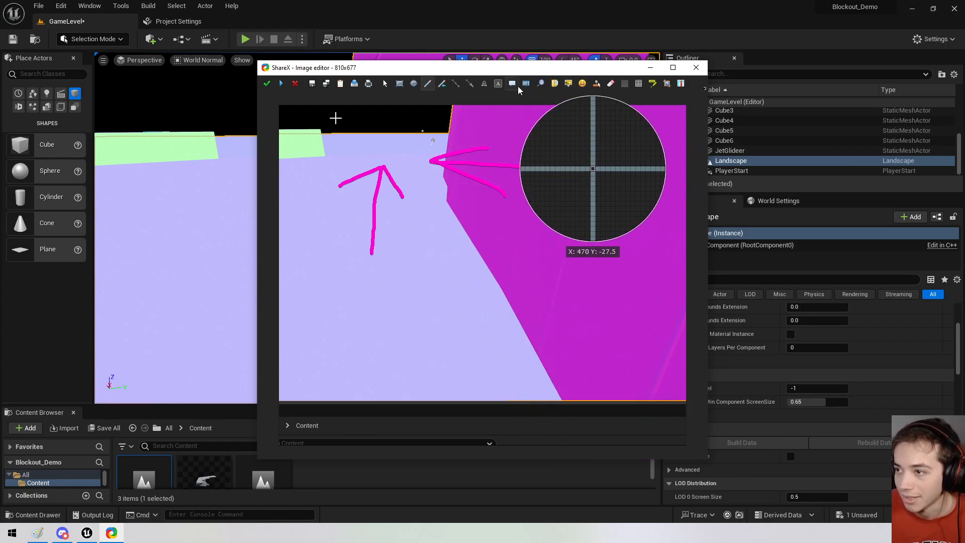
mouse_move(445, 180)
mouse_down()
mouse_move(463, 247)
mouse_move(536, 312)
mouse_up()
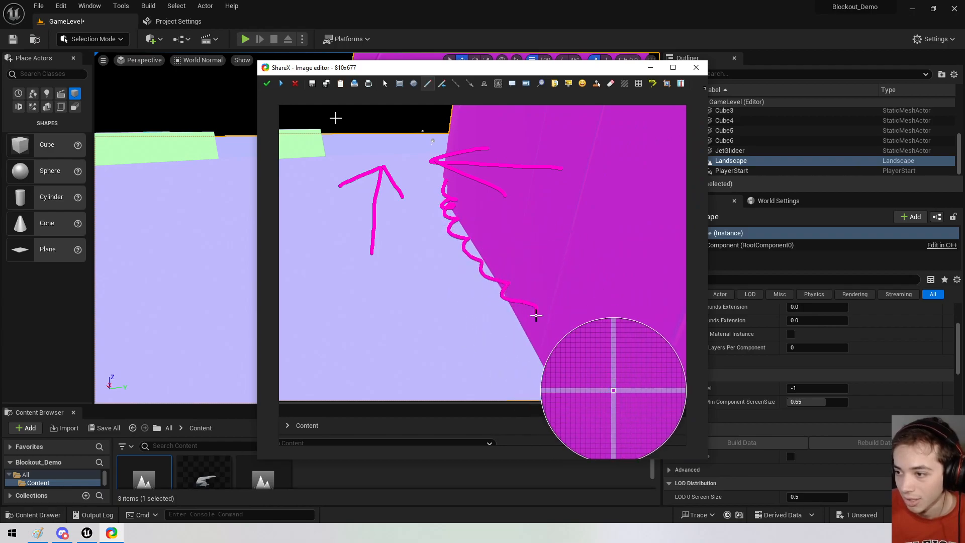
key(Escape)
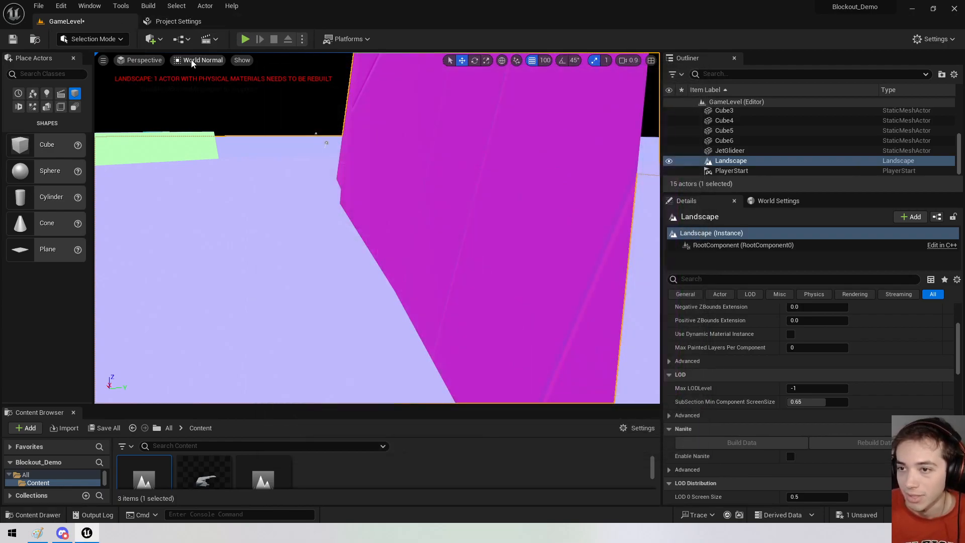
Return the viewport to Lit mode, view the platform beside the cone, and bring up the World Settings.
click(192, 61)
click(211, 72)
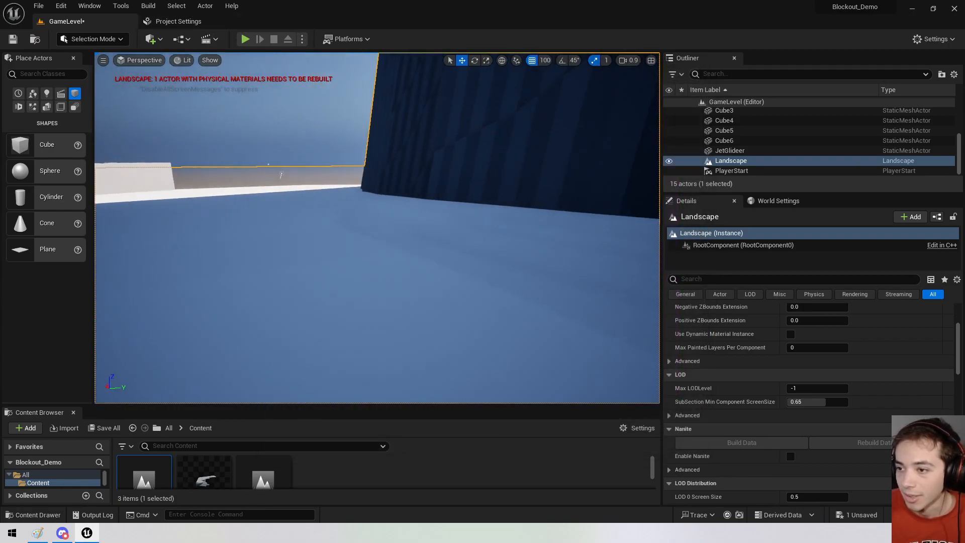
right_drag(281, 175, 503, 194)
click(774, 201)
right_drag(174, 114, 57, 69)
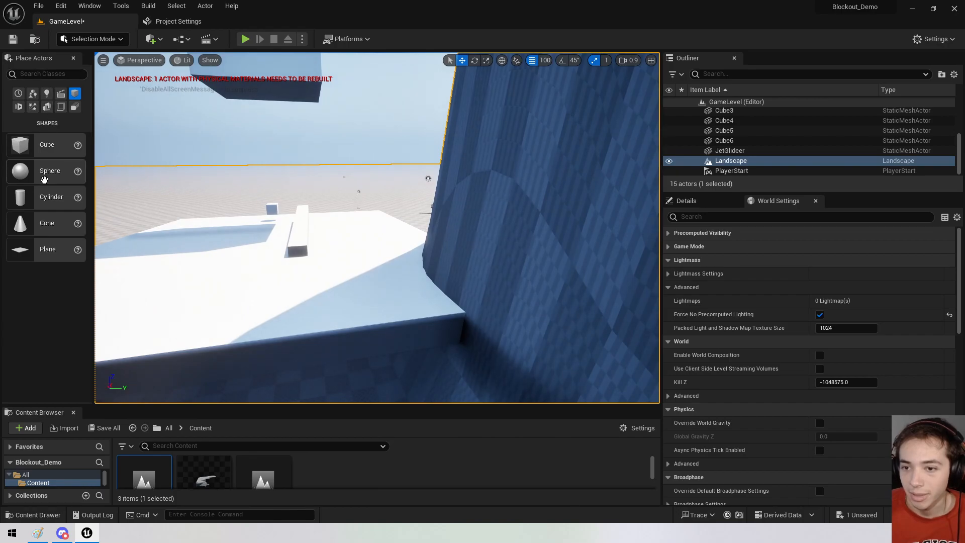
Place a Post Process Volume from the Visual Effects actors on the white platform near the long block, widening the actor list.
click(33, 107)
right_drag(251, 176, 252, 175)
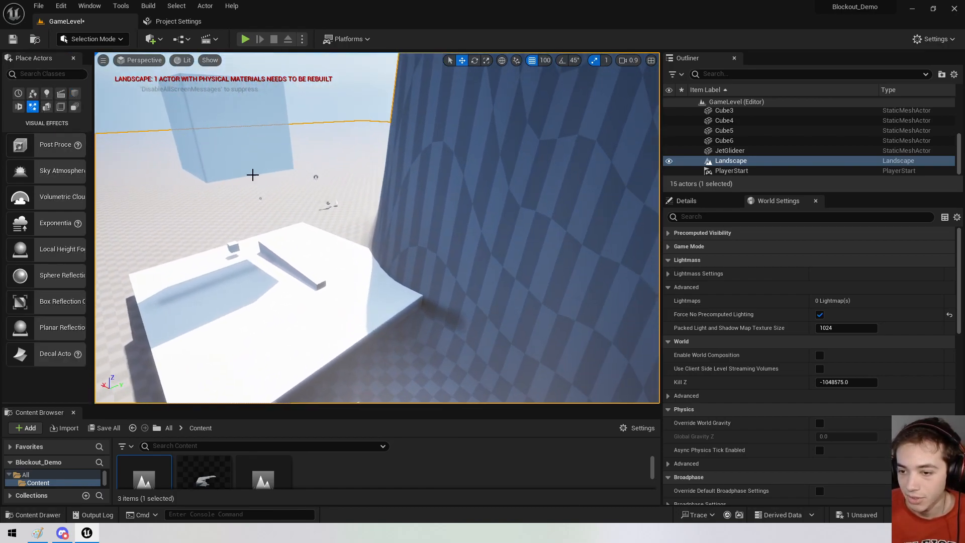
drag(660, 195, 609, 195)
right_drag(352, 226, 297, 192)
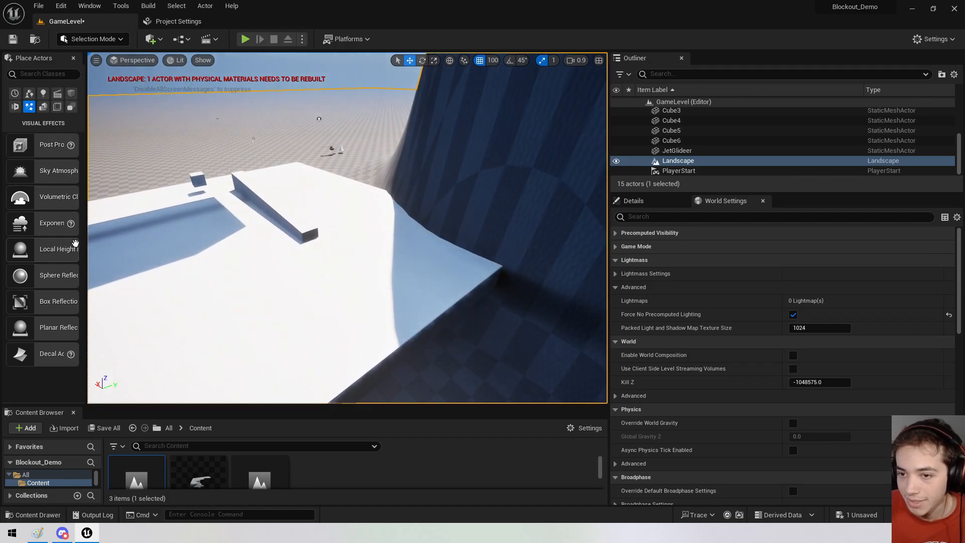
drag(87, 210, 146, 206)
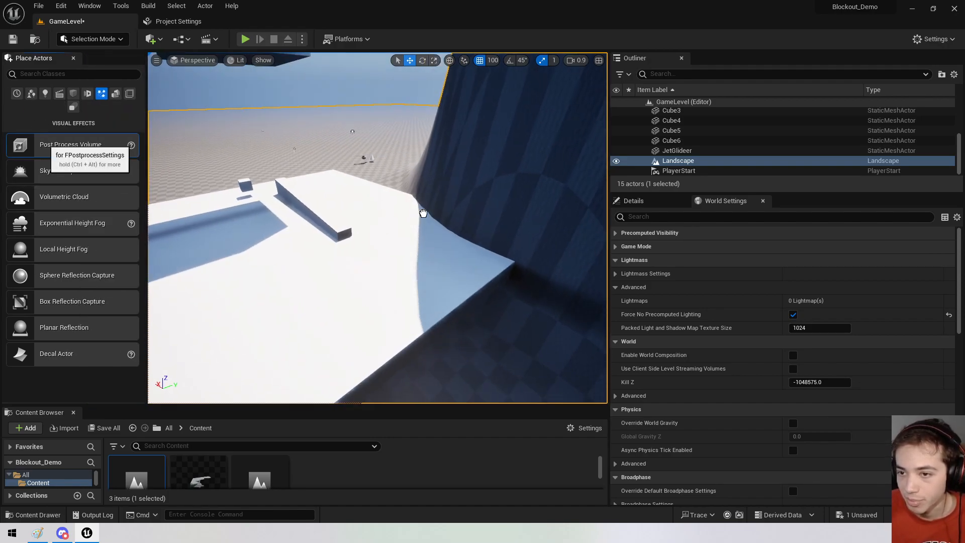
drag(346, 283, 344, 256)
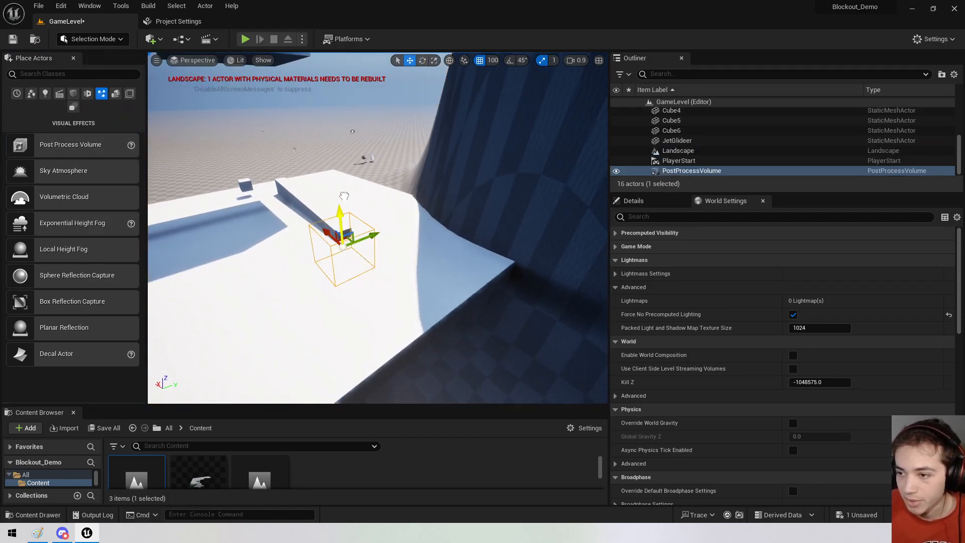
Show the Post Process Volume's details and widen them to read its post-processing settings.
key(w)
right_drag(395, 168, 343, 87)
key(s)
mouse_move(445, 181)
right_down()
mouse_move(457, 182)
mouse_move(440, 188)
right_up()
key(w)
key(s)
scroll(753, 274, down, 5)
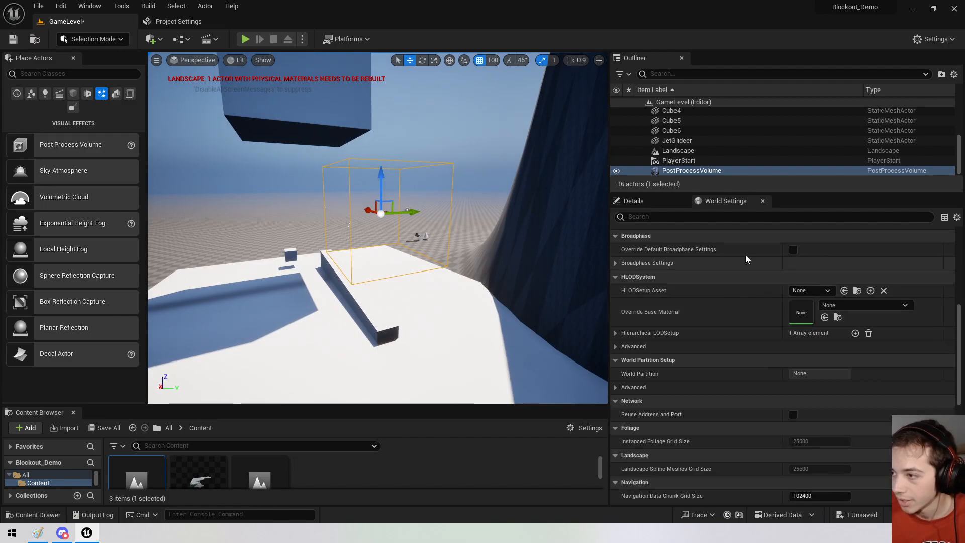
click(632, 201)
scroll(649, 352, down, 15)
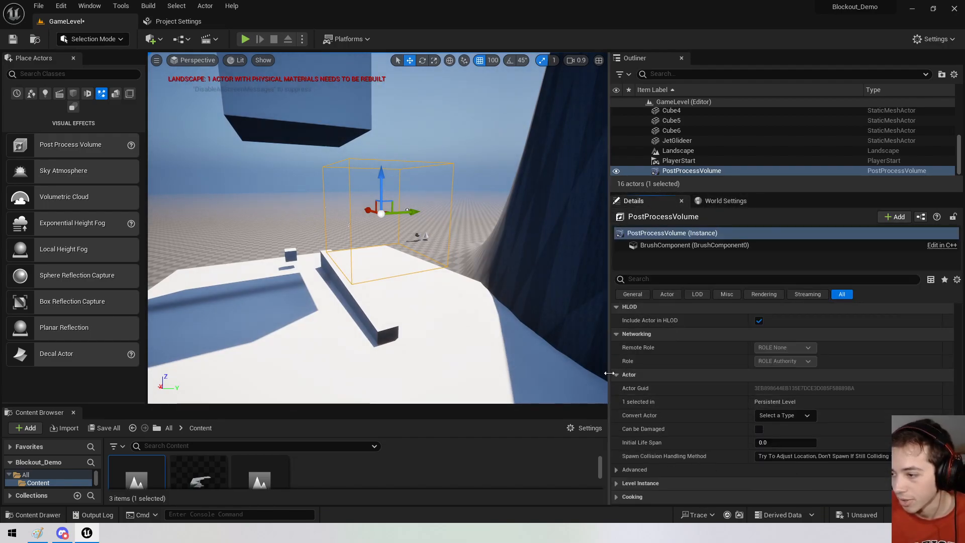
drag(608, 376, 476, 378)
scroll(573, 378, up, 10)
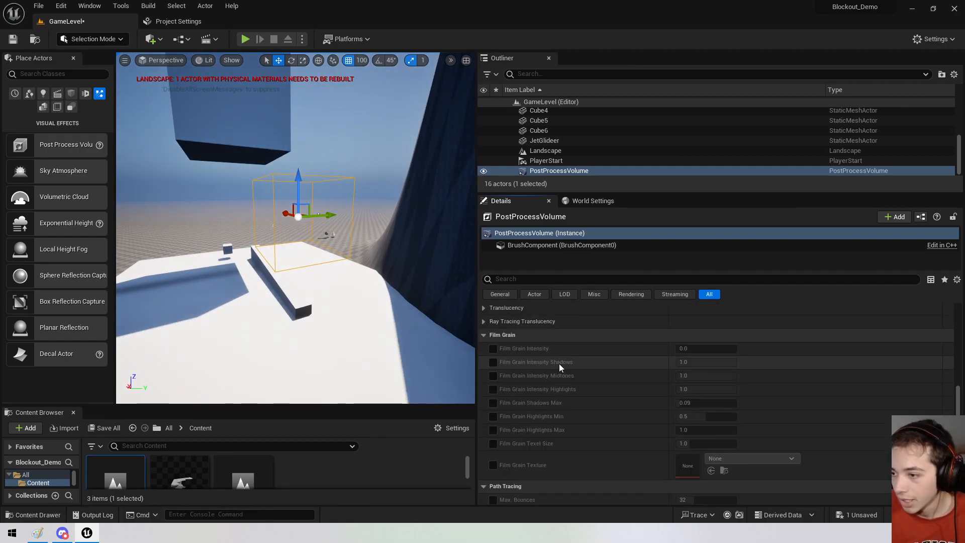
Collapse the volume's Film Grain, Path Tracing, Post Process Volume Settings, Brush Settings and Replication sections, along with other lower sections.
scroll(559, 364, up, 3)
click(485, 463)
click(485, 477)
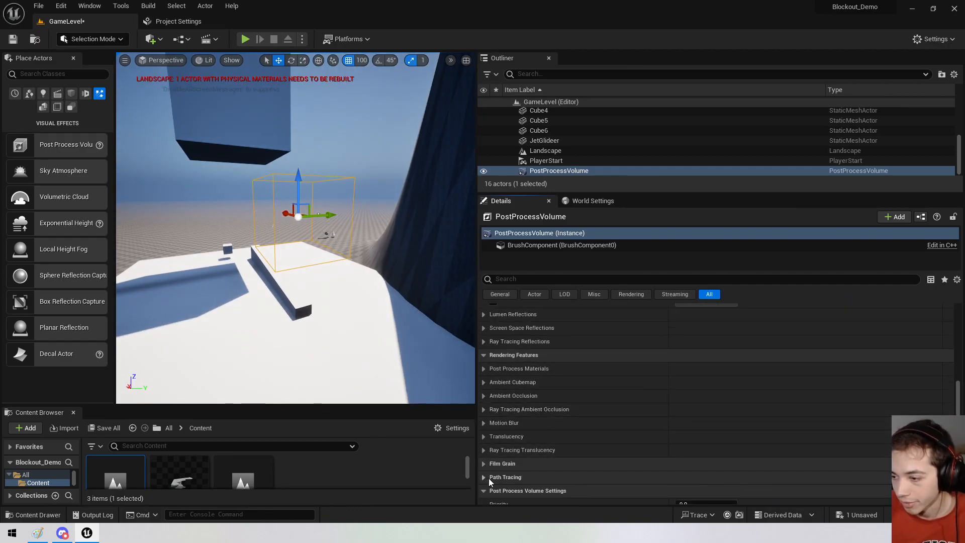
scroll(490, 432, down, 3)
click(491, 396)
click(490, 409)
click(491, 421)
click(490, 435)
click(490, 449)
click(494, 465)
Collapse the volume's Global Illumination, Reflections, Rendering Features and Film sections.
scroll(507, 392, up, 6)
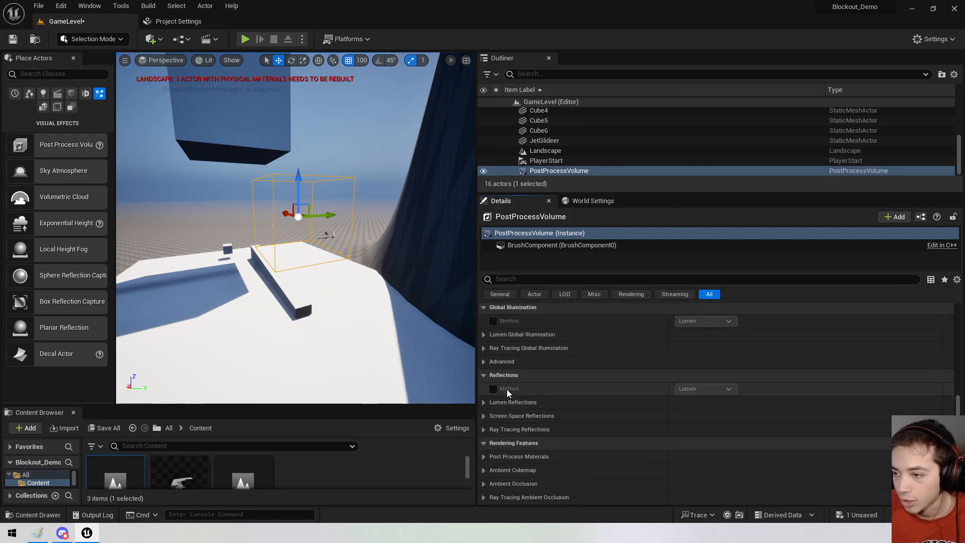
click(484, 307)
click(490, 320)
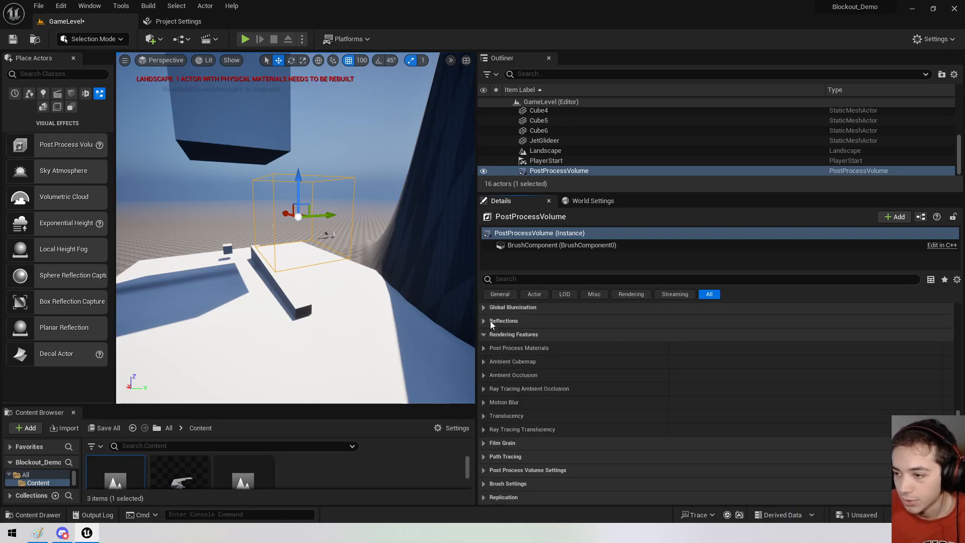
click(491, 335)
scroll(498, 344, up, 5)
click(494, 397)
scroll(496, 382, up, 10)
click(497, 378)
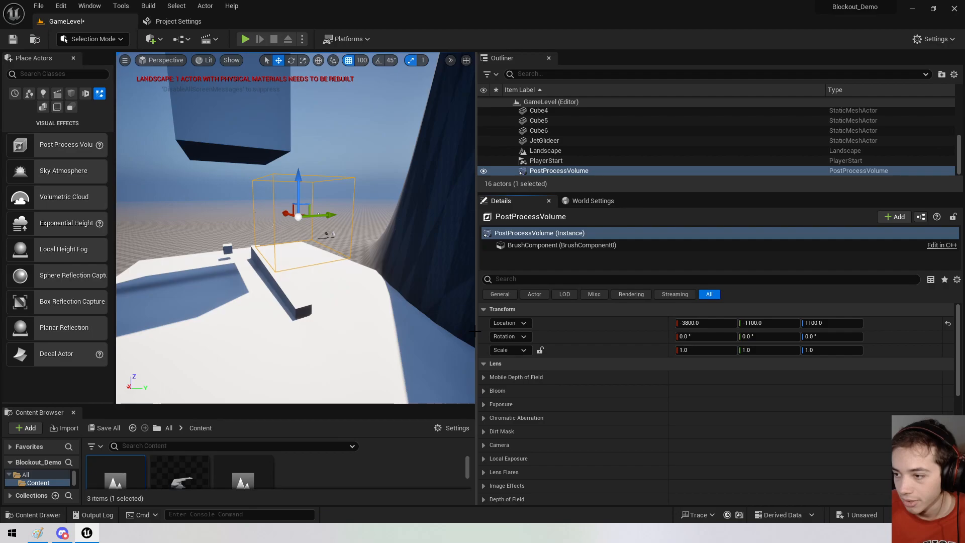
Dock the Outliner alongside Details and World Settings, and show the Post Process Volume's details at full height.
drag(526, 270, 666, 61)
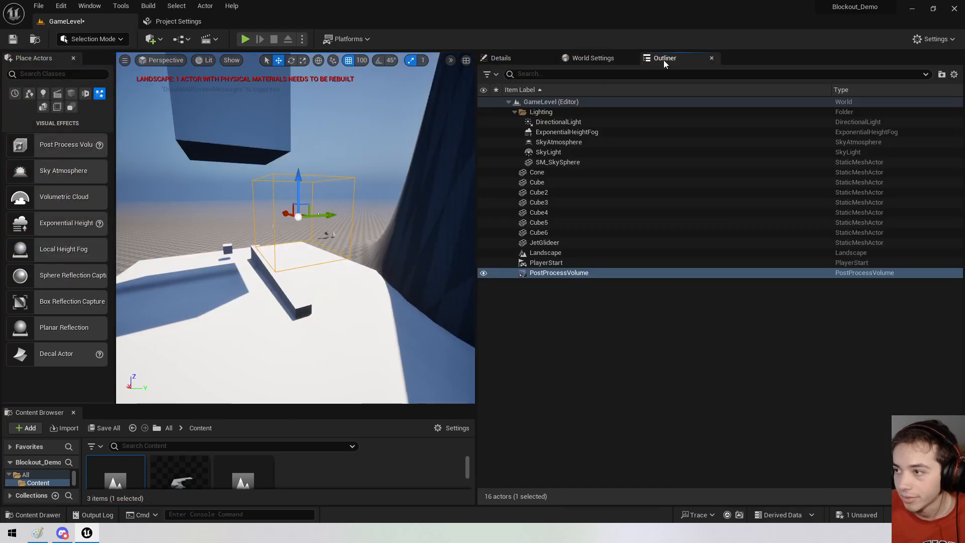
click(532, 57)
scroll(509, 427, down, 4)
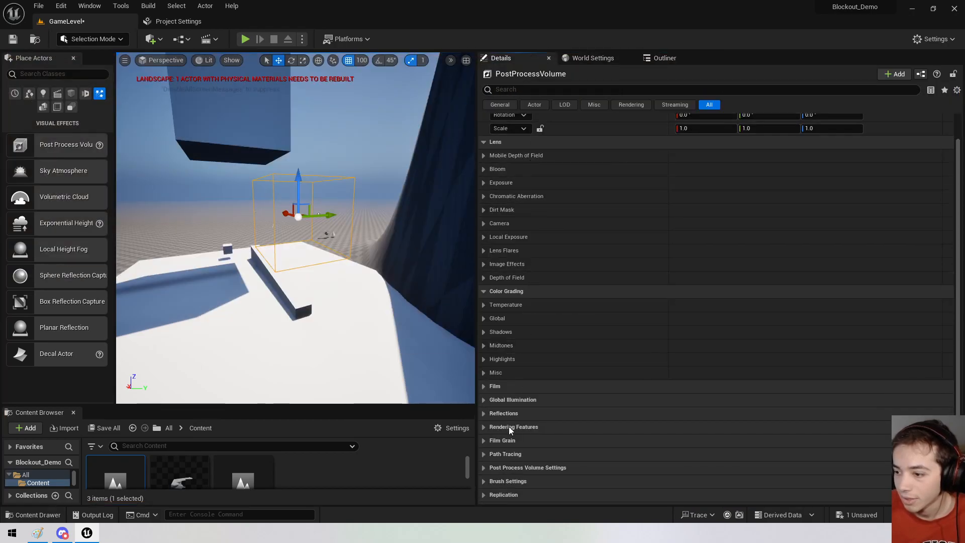
Look through the Post Process Volume's Exposure settings and collapse them again.
click(485, 117)
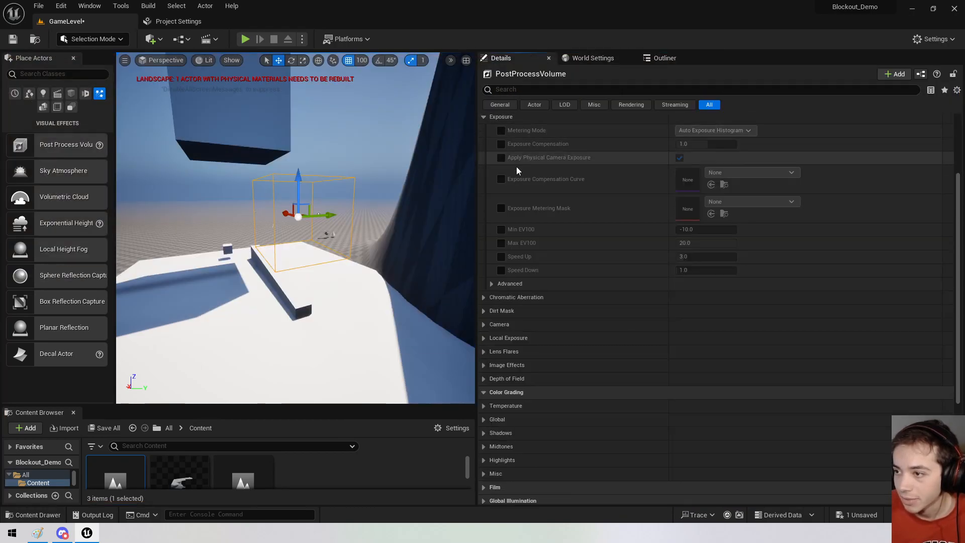
scroll(527, 181, up, 3)
click(483, 197)
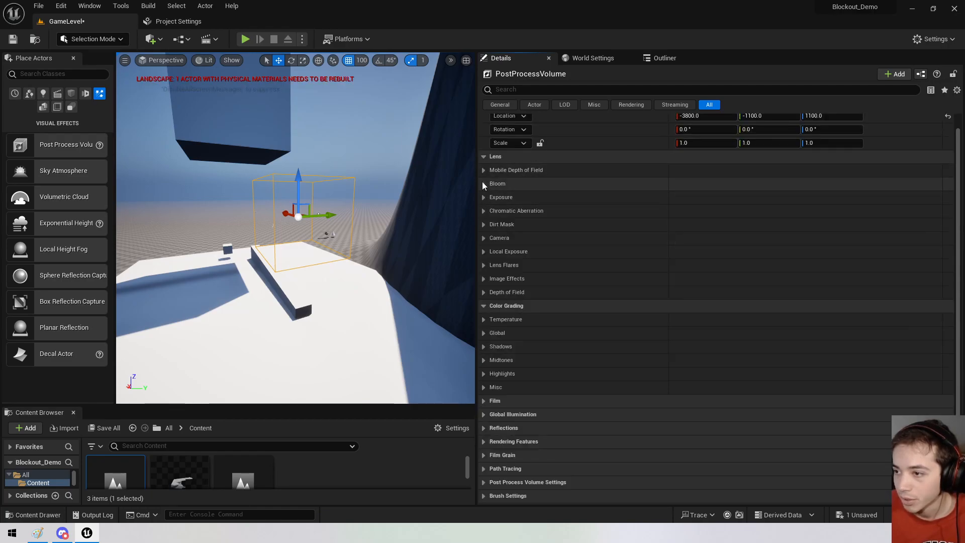
Enable the Post Process Volume's bloom overrides, including Convolution Scatter Dispersion and Convolution Kernel, with the method set to Convolution and intensity to 8.0.
click(483, 183)
click(709, 198)
click(699, 217)
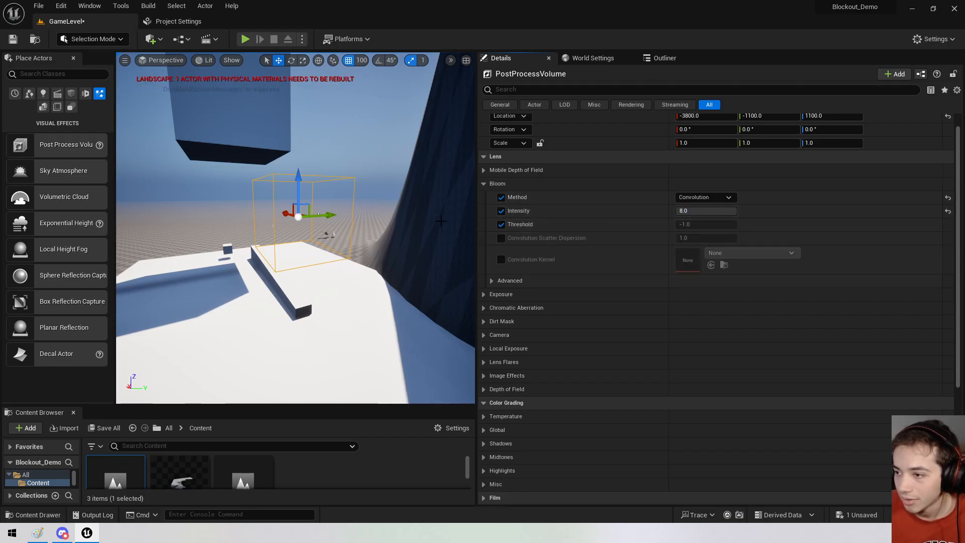
click(502, 238)
click(501, 260)
click(495, 279)
click(496, 278)
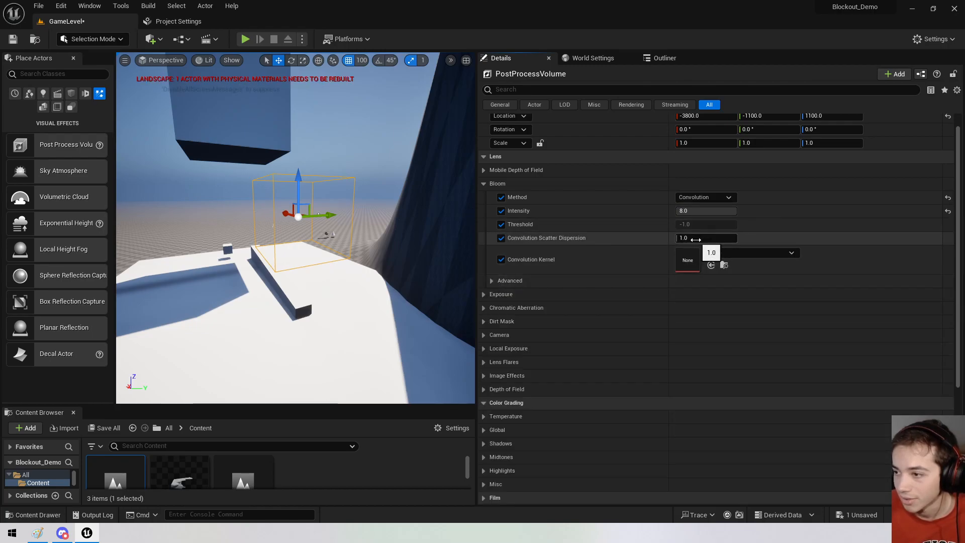
Set the Convolution Scatter Dispersion to 0.0 and inspect the bloom around the sun.
right_drag(323, 217, 313, 201)
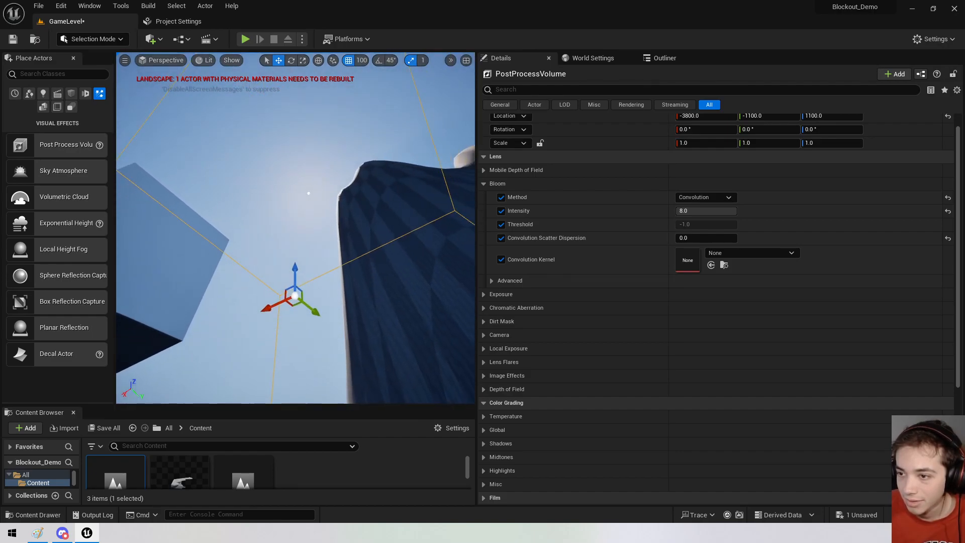
key(w)
right_drag(313, 201, 319, 172)
key(s)
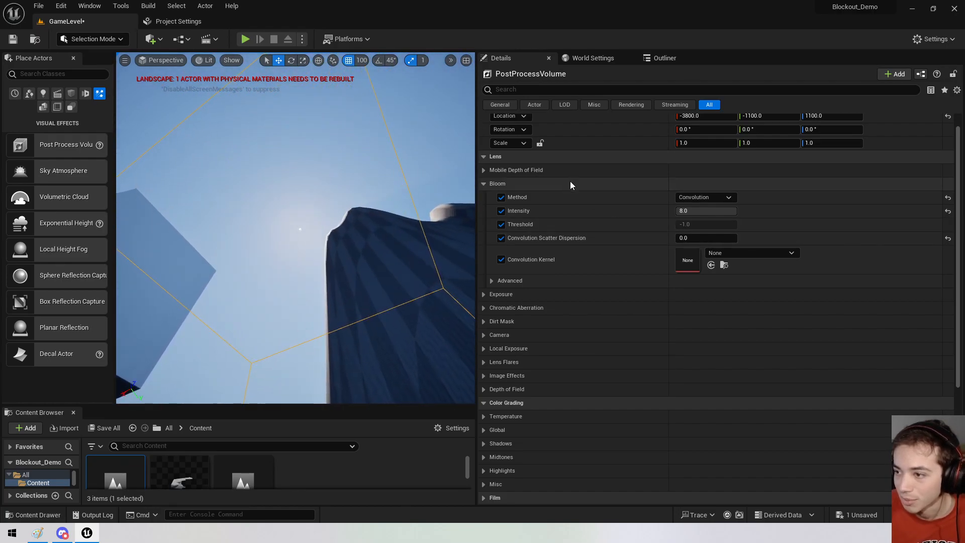
Compare the Standard bloom method with Convolution at intensity 8.0 while viewing the sun.
click(704, 197)
click(694, 211)
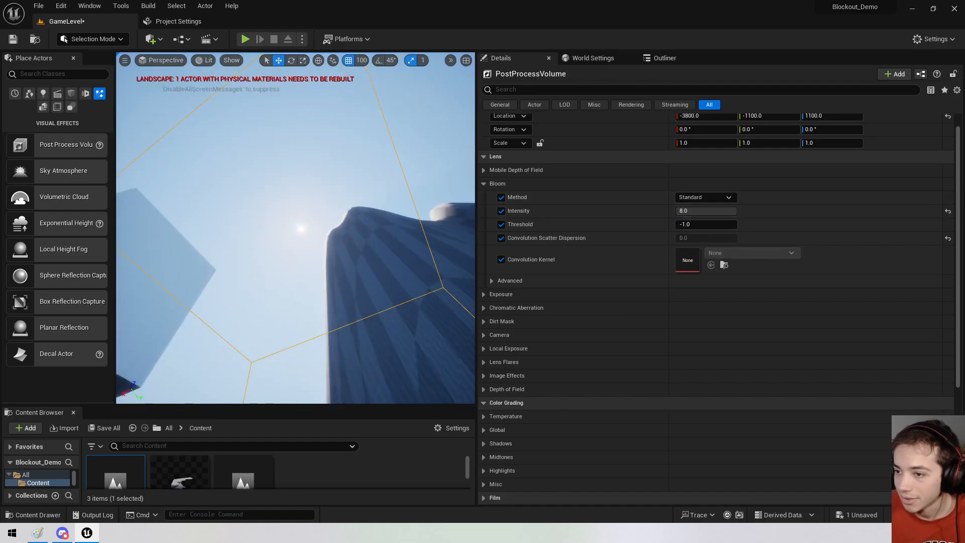
drag(704, 211, 676, 224)
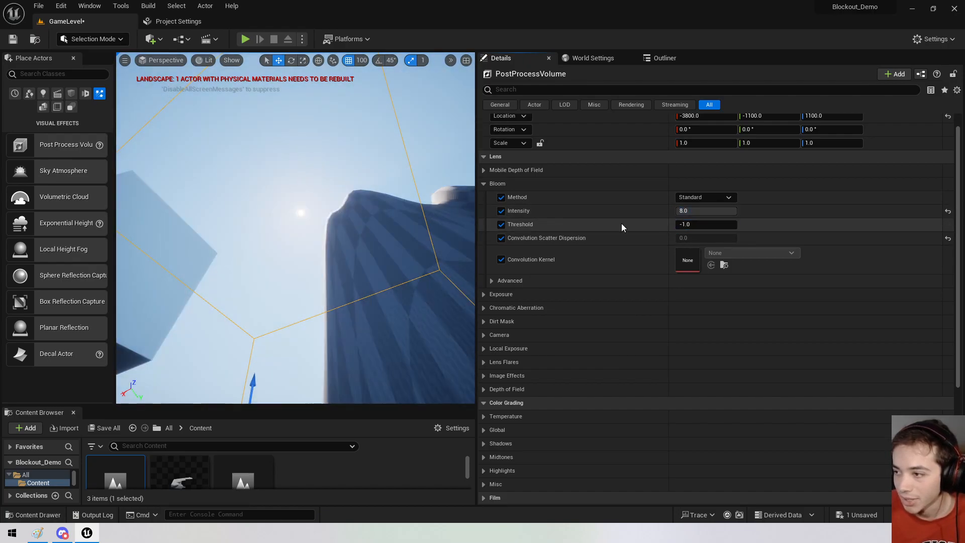
click(703, 197)
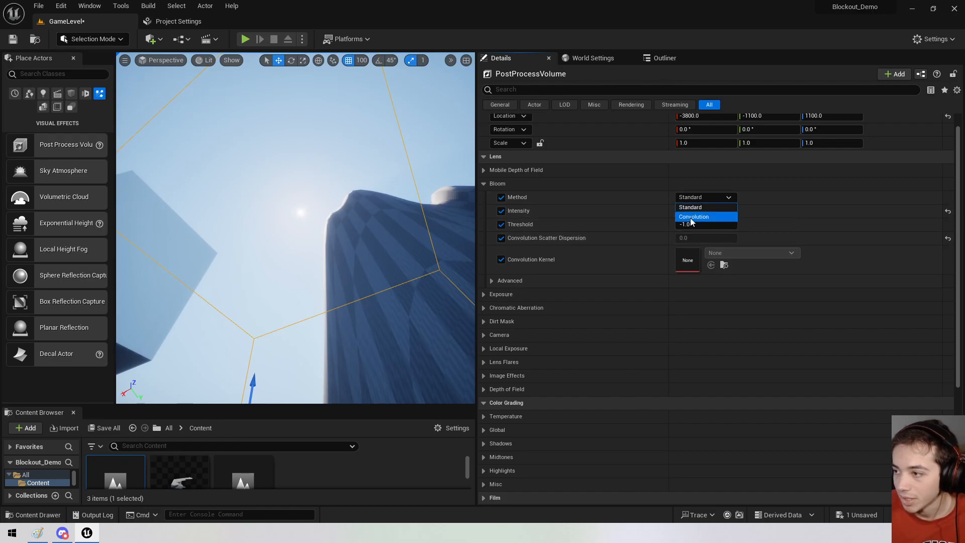
click(686, 223)
Enable the advanced convolution overrides and set Boost Min to about 178.73, Boost Max to 97404.21, Boost Mult to 51.42 and Buffer to 1.0.
click(491, 281)
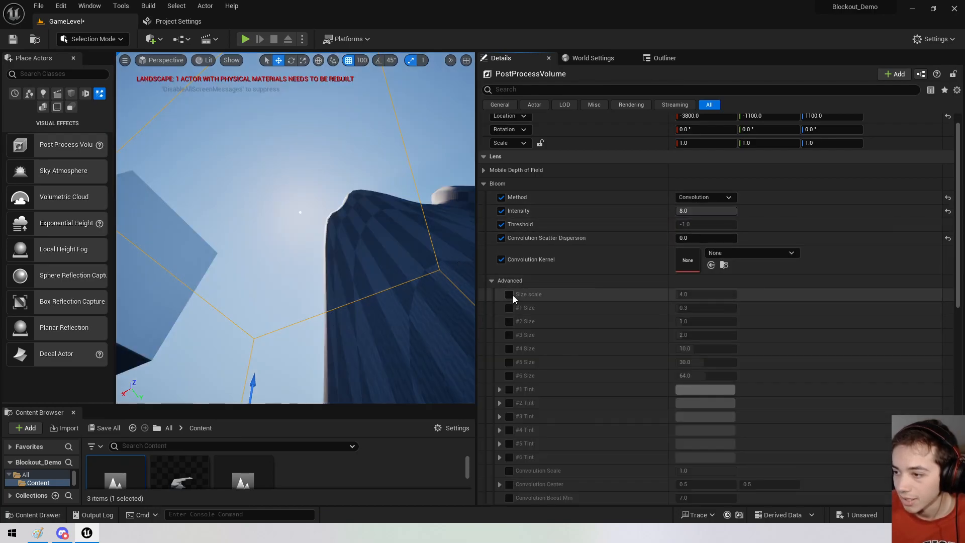
scroll(523, 326, down, 4)
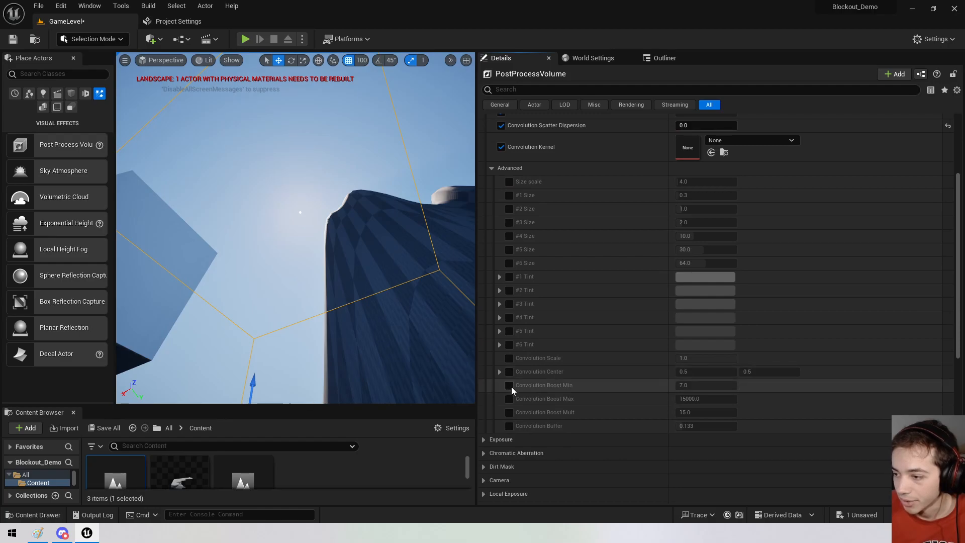
click(509, 359)
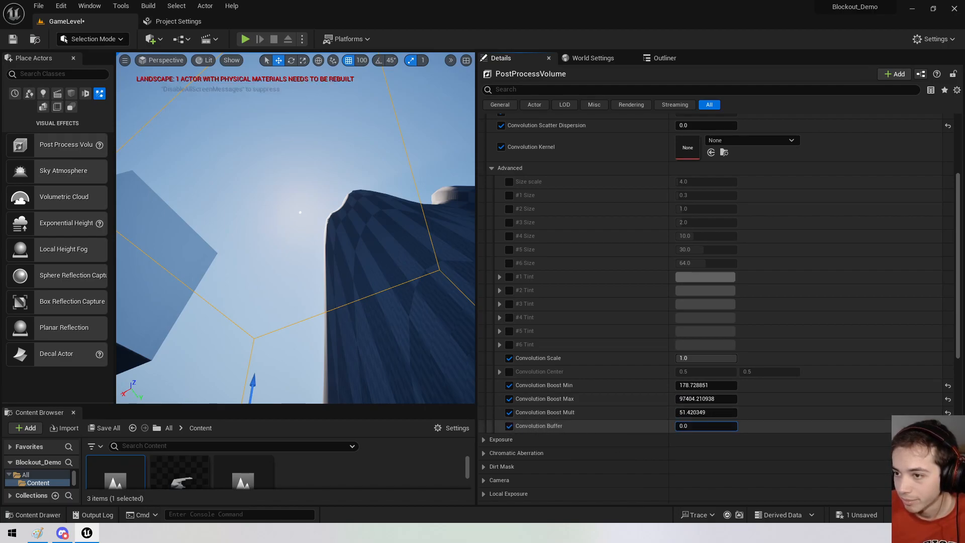
scroll(513, 232, up, 6)
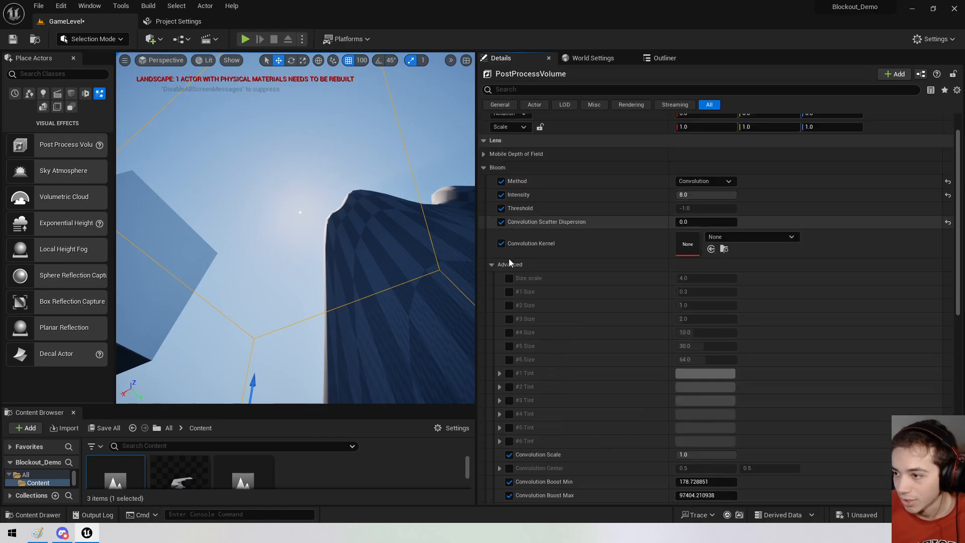
scroll(516, 292, down, 5)
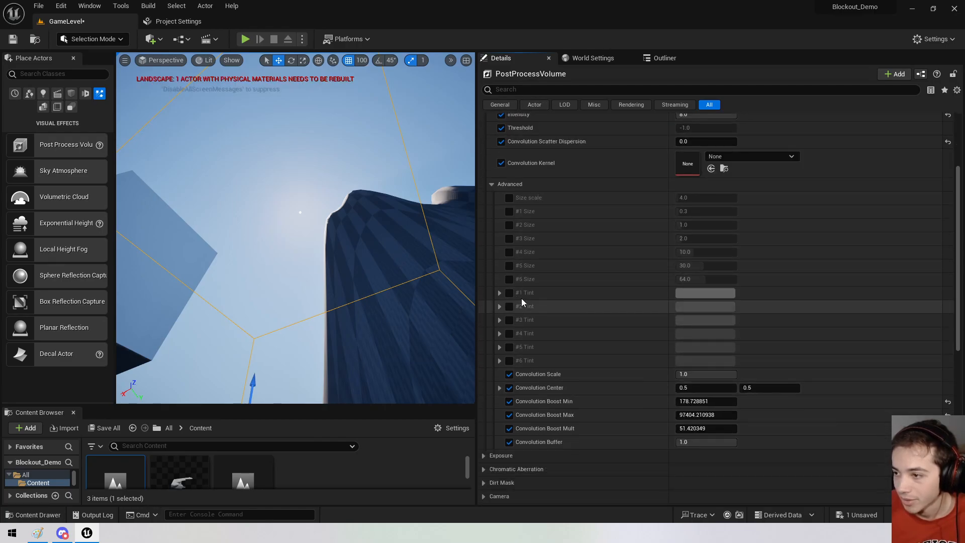
scroll(522, 300, up, 3)
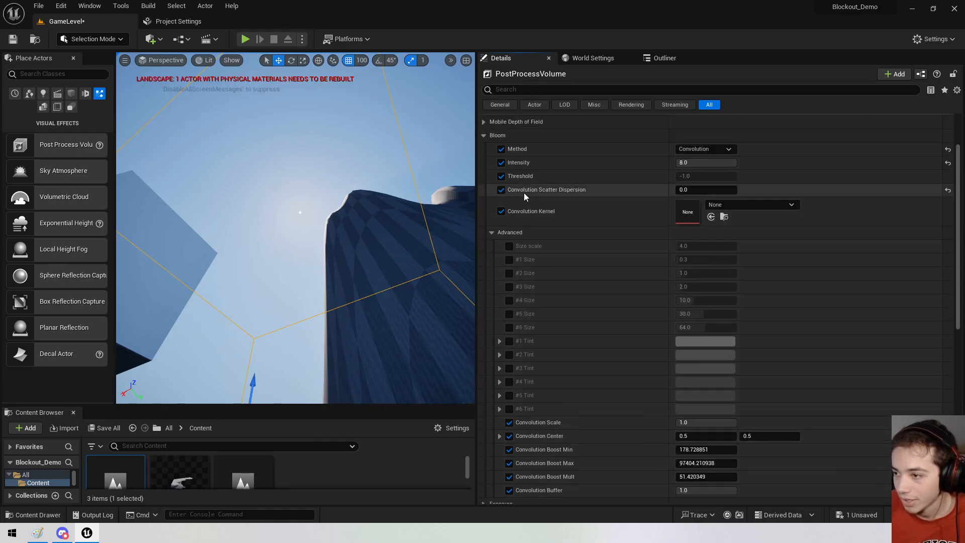
click(491, 233)
scroll(697, 200, up, 3)
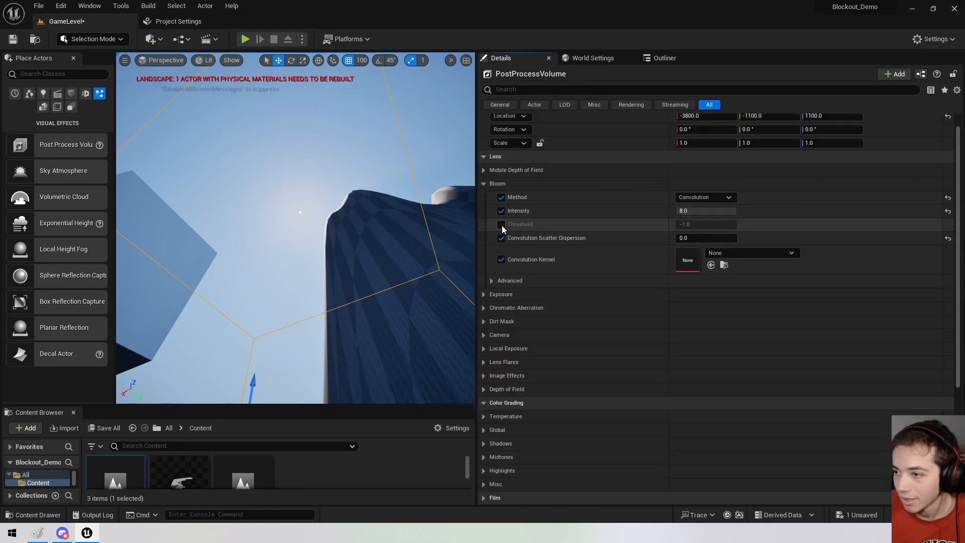
Place a point light in front of the mountain and set its intensity to 99999 cd.
right_drag(402, 226, 377, 232)
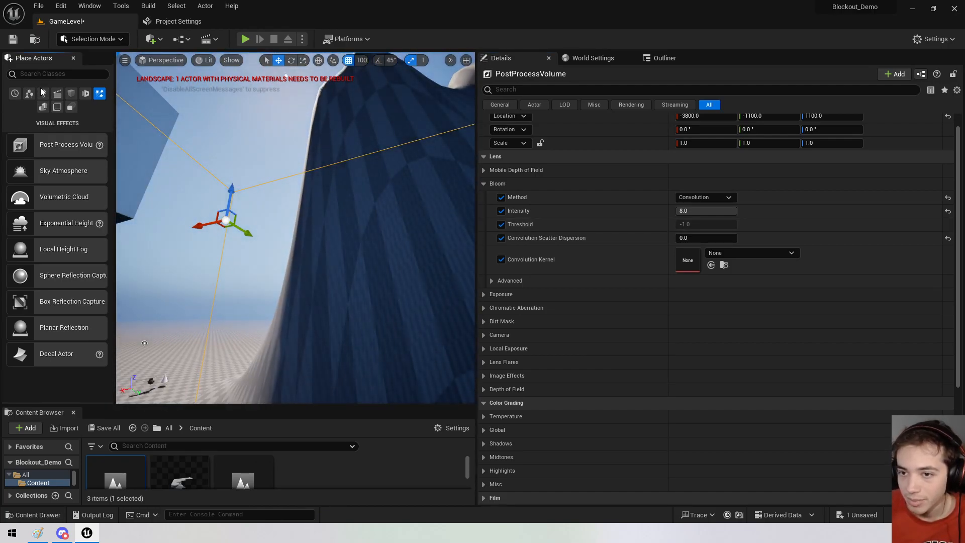
click(44, 93)
drag(389, 265, 360, 241)
right_drag(360, 242, 410, 262)
drag(695, 181, 749, 182)
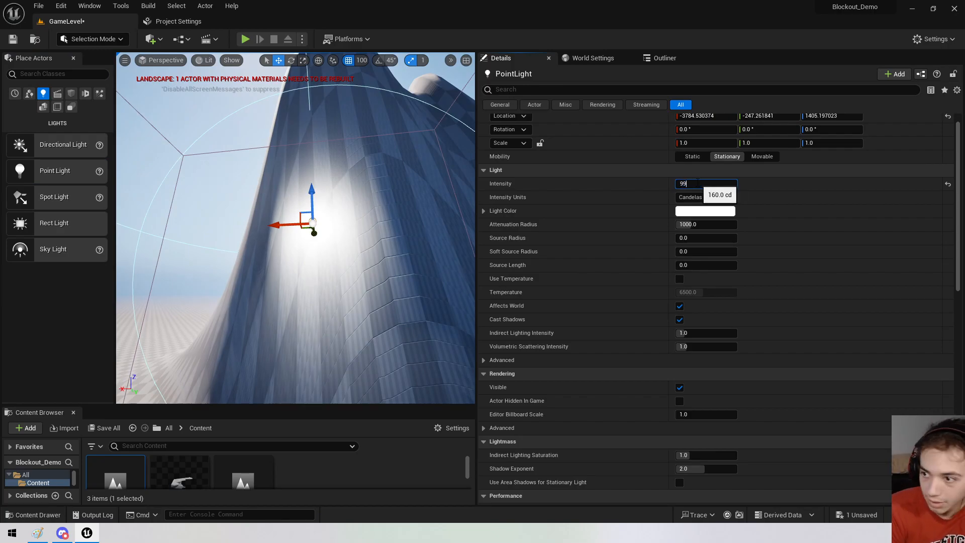
text(99999)
key(Return)
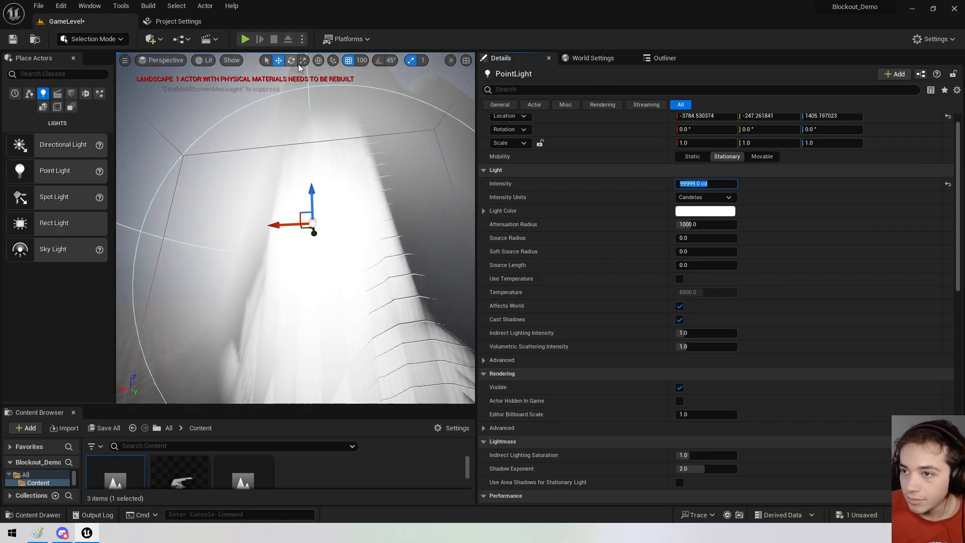
Scale the point light down to an attenuation radius of 100.0 and look at its glow against the mountain.
drag(280, 225, 312, 224)
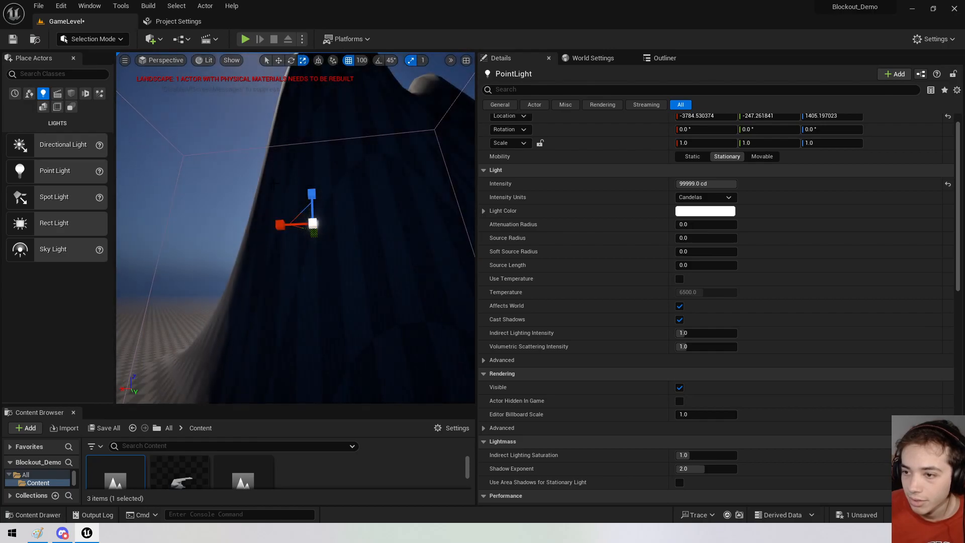
click(345, 224)
click(310, 222)
drag(294, 225, 227, 185)
click(226, 186)
right_drag(226, 185, 134, 104)
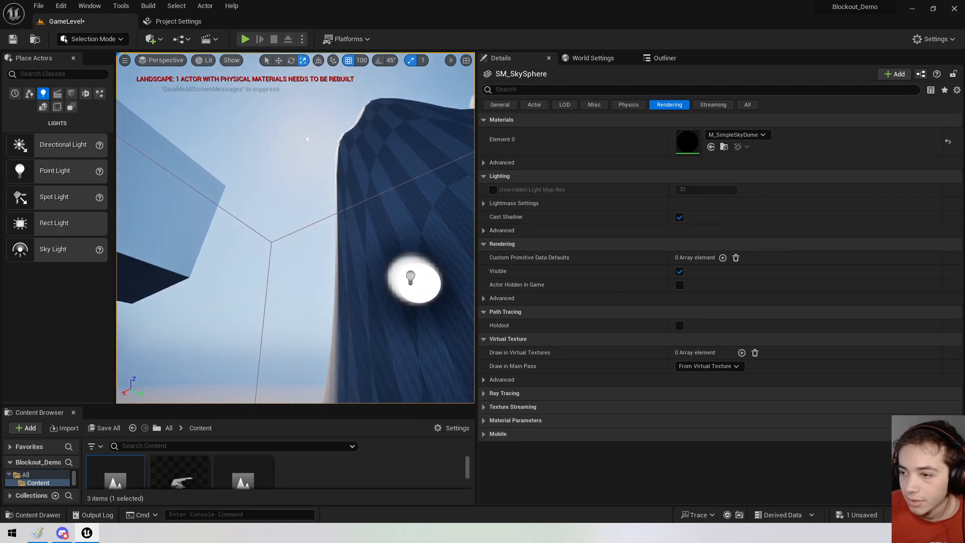
mouse_move(382, 166)
right_down()
mouse_move(382, 221)
mouse_move(380, 164)
right_up()
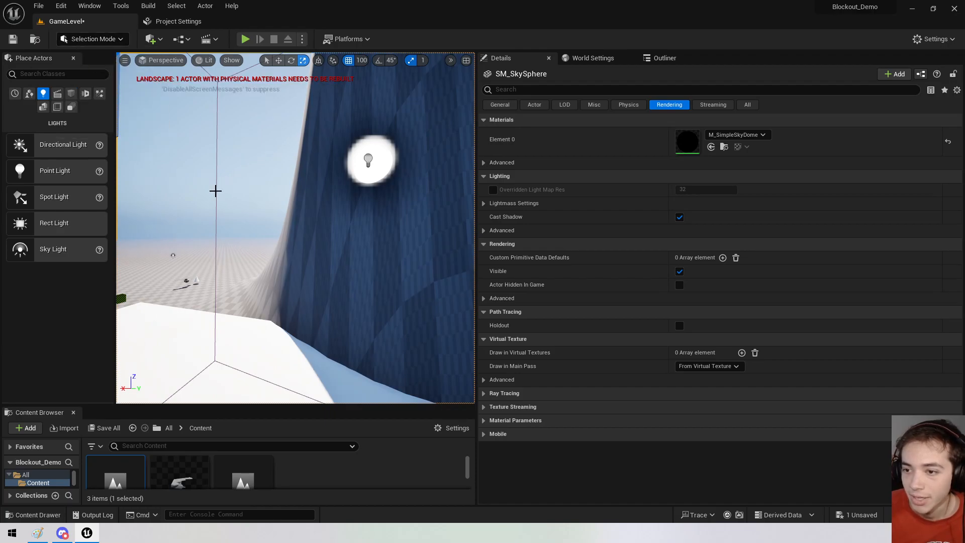
Switch the Post Process Volume's bloom to Standard and test intensity 8.0 and threshold -1.0 around the point light.
click(215, 190)
click(706, 215)
click(693, 226)
right_drag(289, 166, 470, 171)
key(w)
key(s)
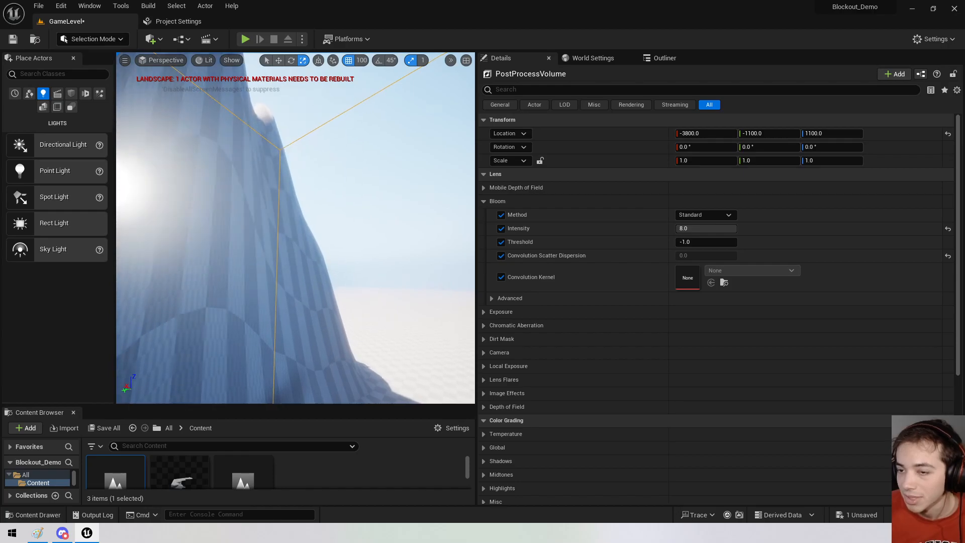
right_drag(351, 227, 226, 226)
drag(706, 228, 736, 229)
right_drag(138, 233, 200, 246)
drag(710, 242, 676, 241)
mouse_move(734, 229)
mouse_down()
mouse_move(711, 229)
mouse_move(735, 230)
mouse_up()
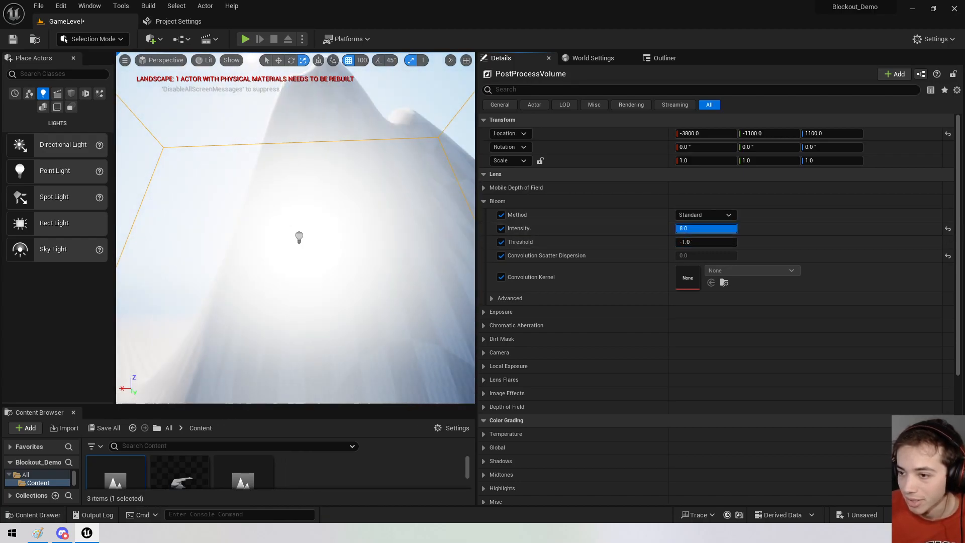
Set the bloom method to Convolution and try a Convolution Scatter Dispersion of 5.92 on the point light.
click(704, 214)
click(698, 236)
right_drag(338, 210, 287, 214)
drag(706, 255, 726, 255)
right_drag(338, 226, 392, 201)
Reset the advanced Convolution Boost Min, Boost Max, Boost Mult and Convolution Buffer to their defaults.
click(511, 301)
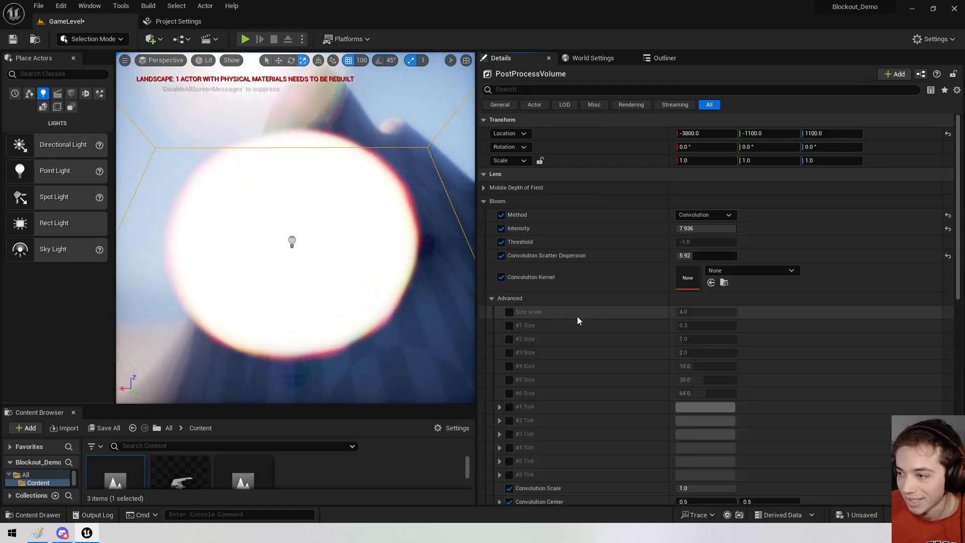
scroll(558, 311, down, 5)
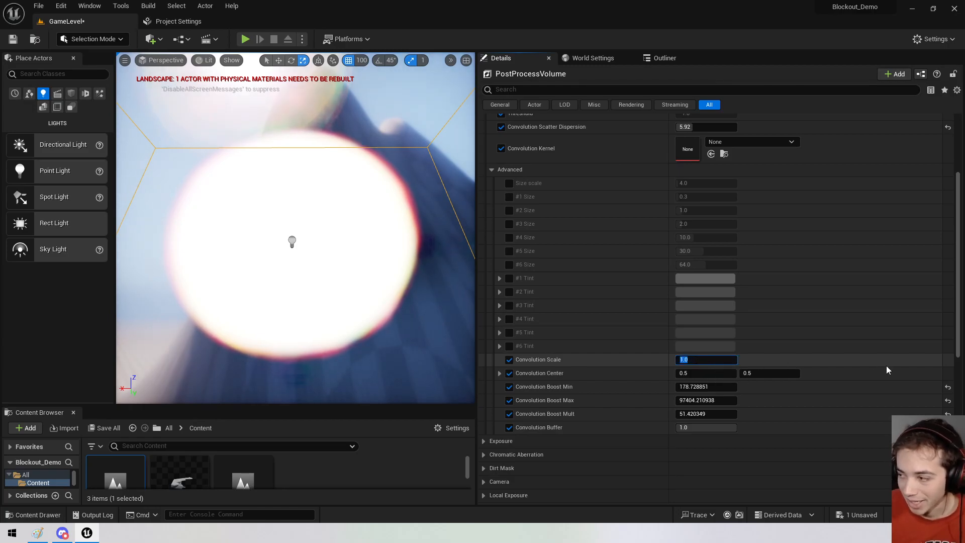
click(947, 387)
click(947, 400)
click(947, 414)
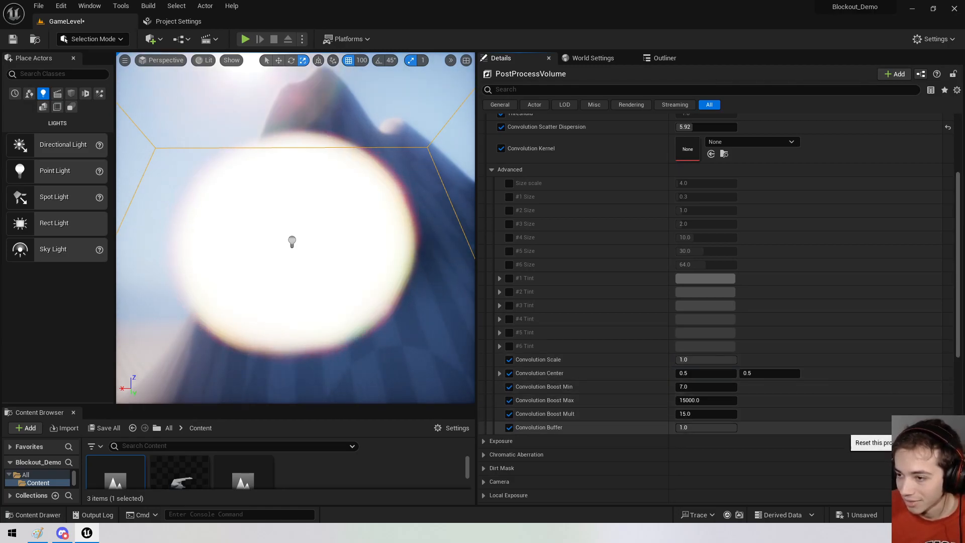
click(948, 427)
right_drag(278, 220, 261, 177)
Try a Convolution Scatter Dispersion of 3.36, reset it and the bloom Intensity to default, and inspect the glow.
scroll(719, 176, up, 5)
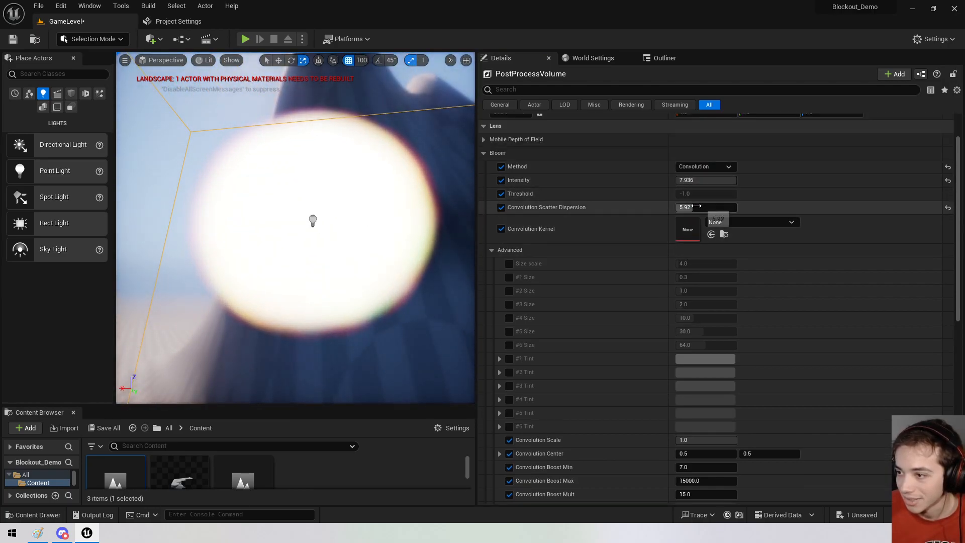
drag(702, 207, 689, 207)
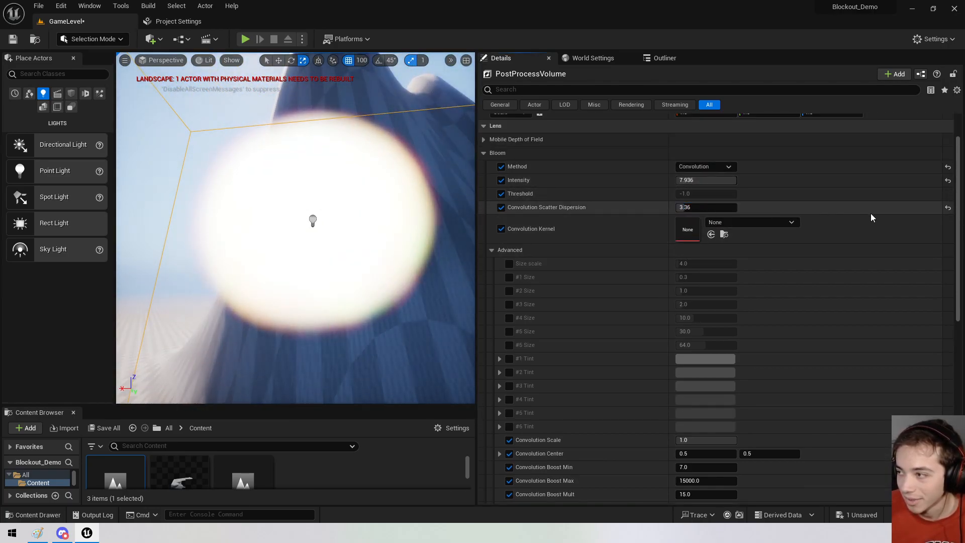
click(948, 208)
click(948, 181)
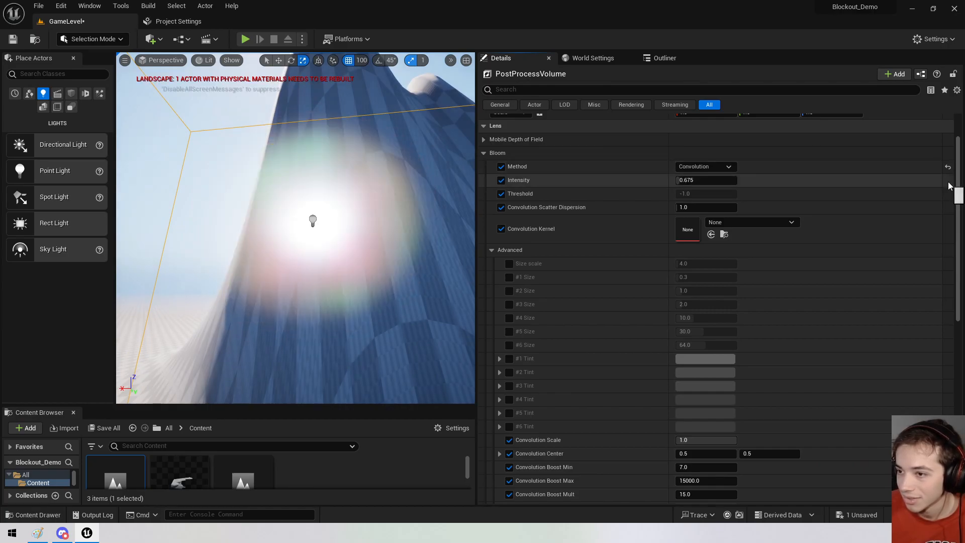
mouse_move(302, 221)
right_down()
mouse_move(211, 176)
mouse_move(322, 232)
mouse_move(307, 232)
right_up()
key(w)
right_drag(344, 176, 377, 171)
key(s)
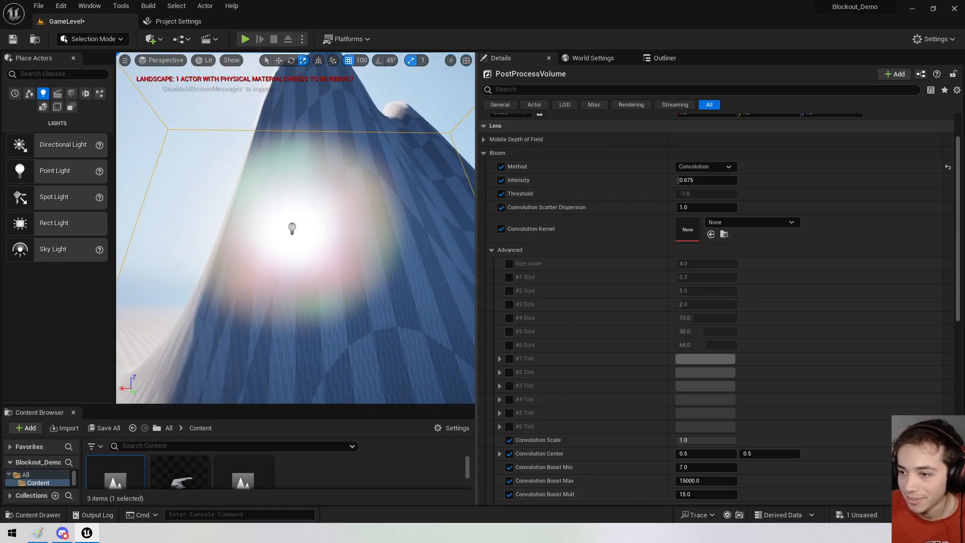
Move the point light along X to about -3484.5 at the mountain's edge and examine its bloom from different distances.
click(292, 228)
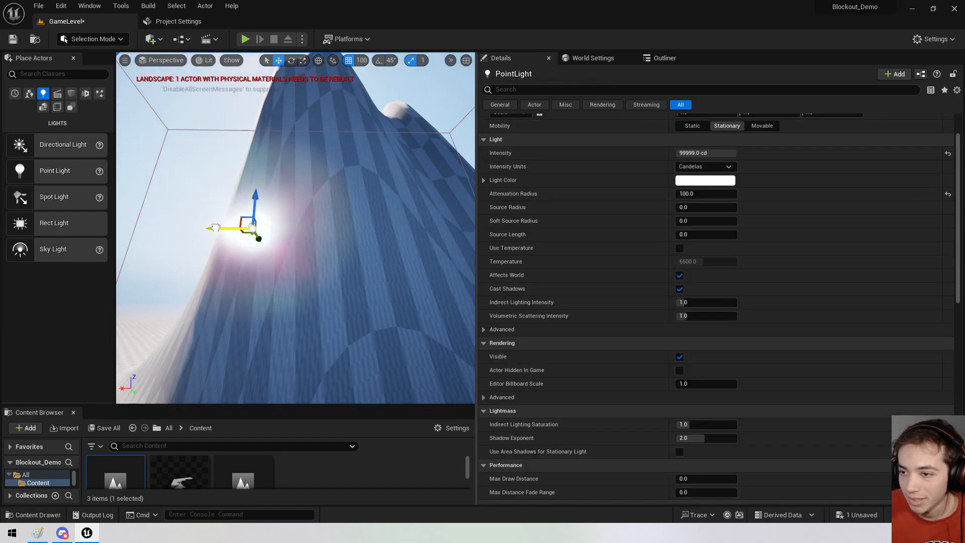
right_drag(300, 217, 291, 181)
key(w)
key(s)
key(w)
key(w)
key(s)
right_drag(363, 178, 363, 201)
key(w)
key(s)
key(w)
key(s)
Collapse the point light's Light section and reselect the Post Process Volume.
scroll(653, 196, up, 3)
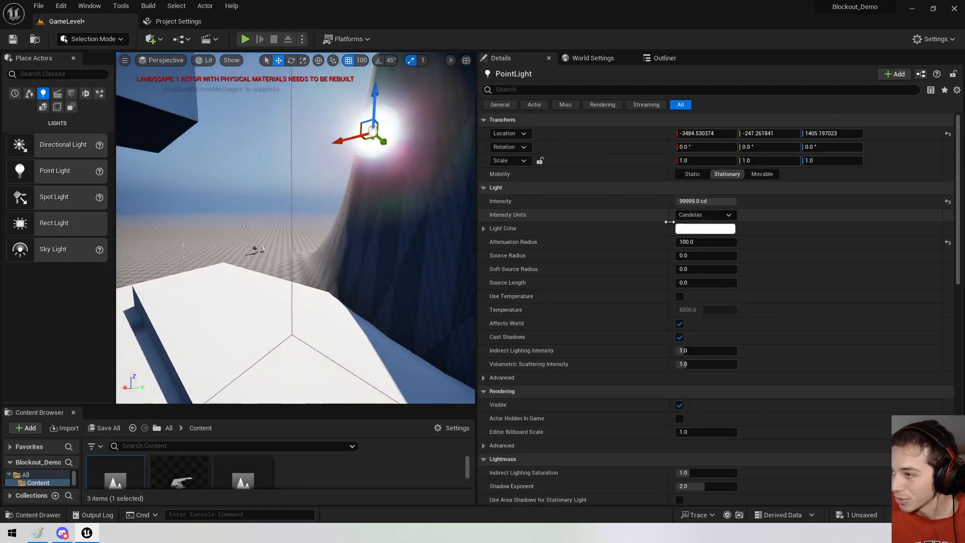
click(704, 188)
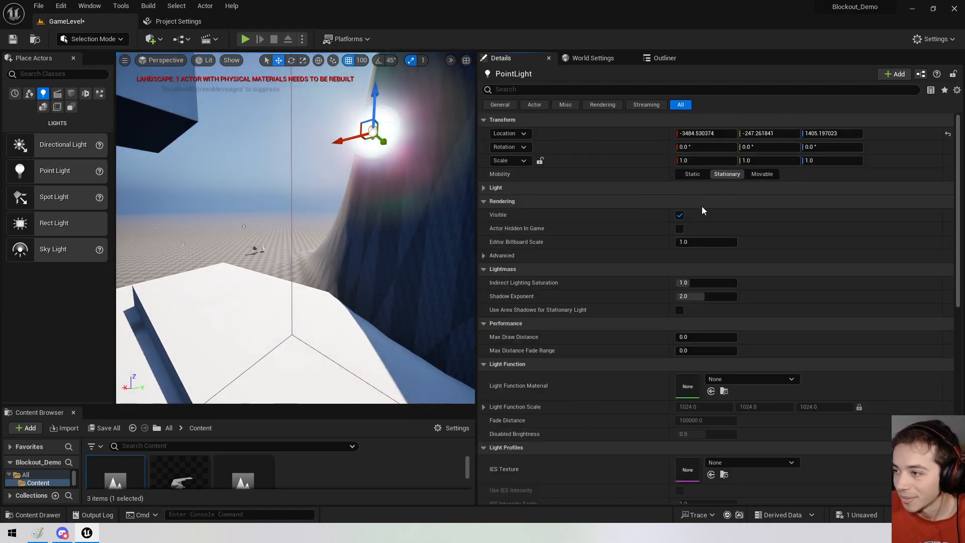
click(290, 126)
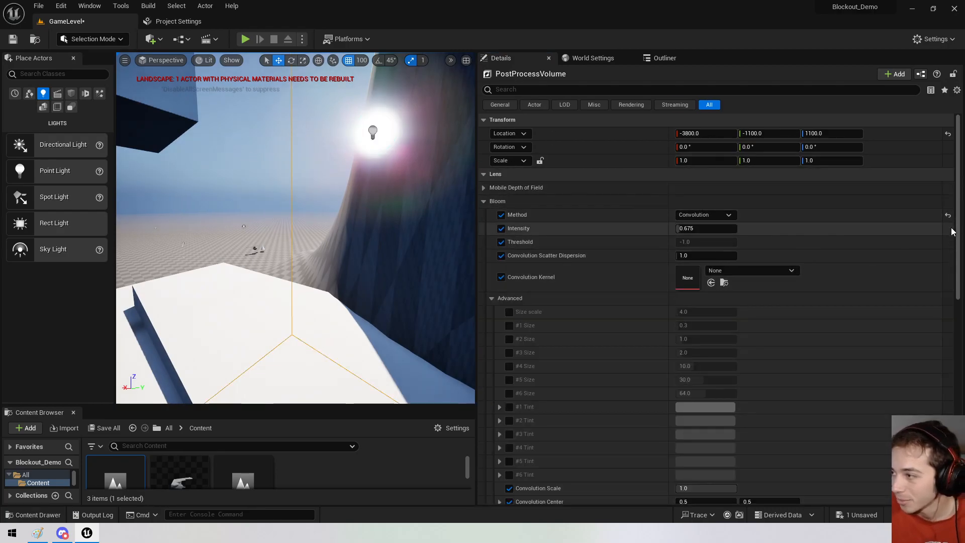
Reset the post process volume's Bloom method to its default, fold away Bloom and reveal the Exposure settings.
click(948, 215)
click(485, 201)
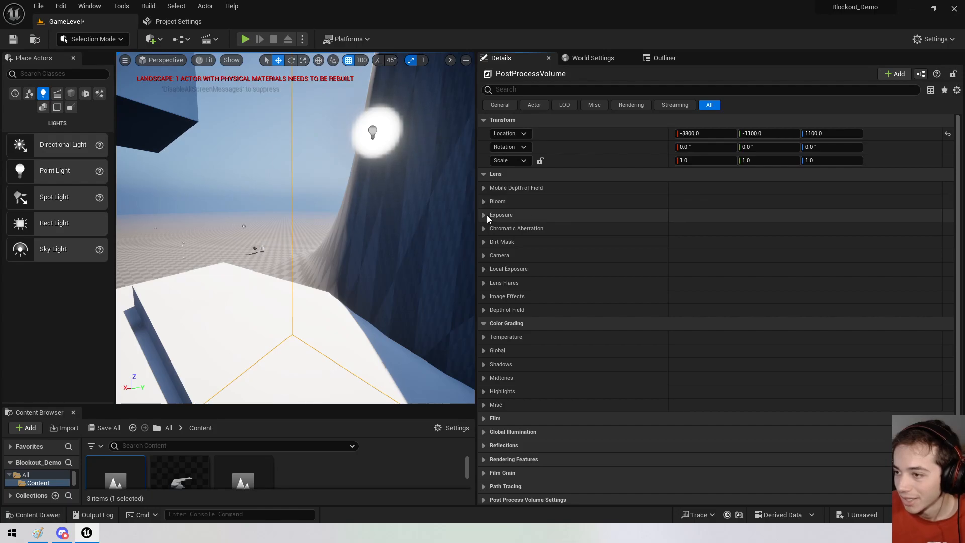
click(485, 215)
Delete the glowing point light in front of the dark landscape wall.
mouse_move(296, 222)
right_down()
mouse_move(329, 251)
mouse_move(179, 144)
mouse_move(298, 222)
right_up()
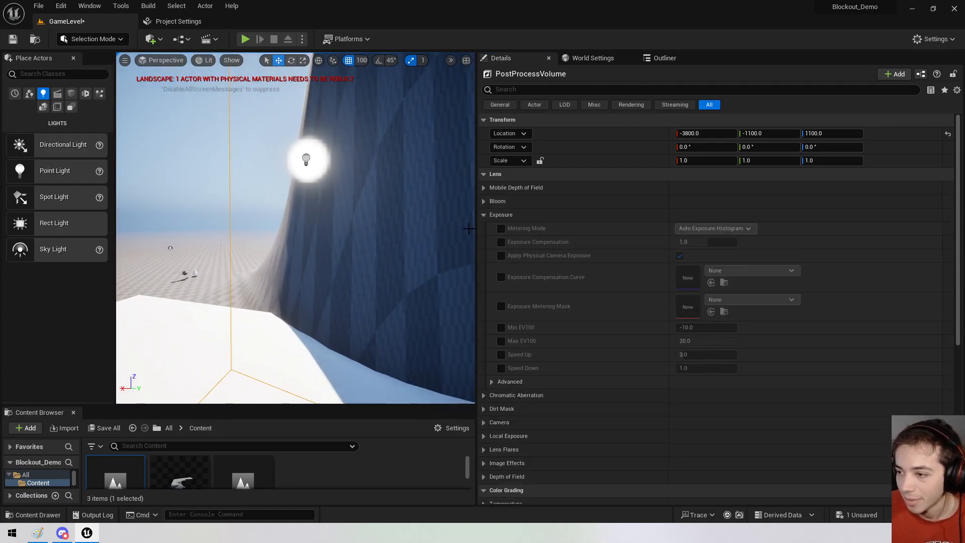
click(305, 158)
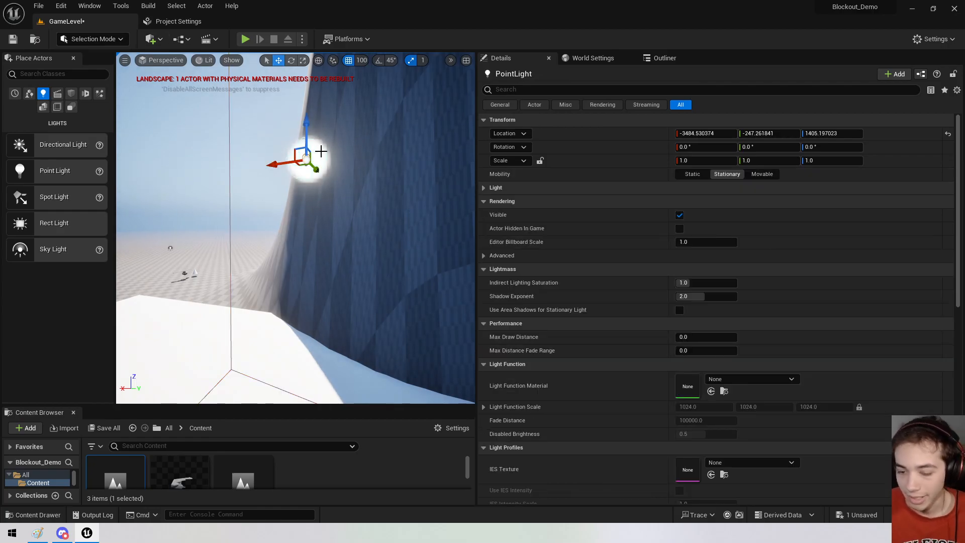
key(Delete)
Set the intensity of the DirectionalLight in the Lighting folder to 0.1 lux.
right_drag(255, 155, 196, 38)
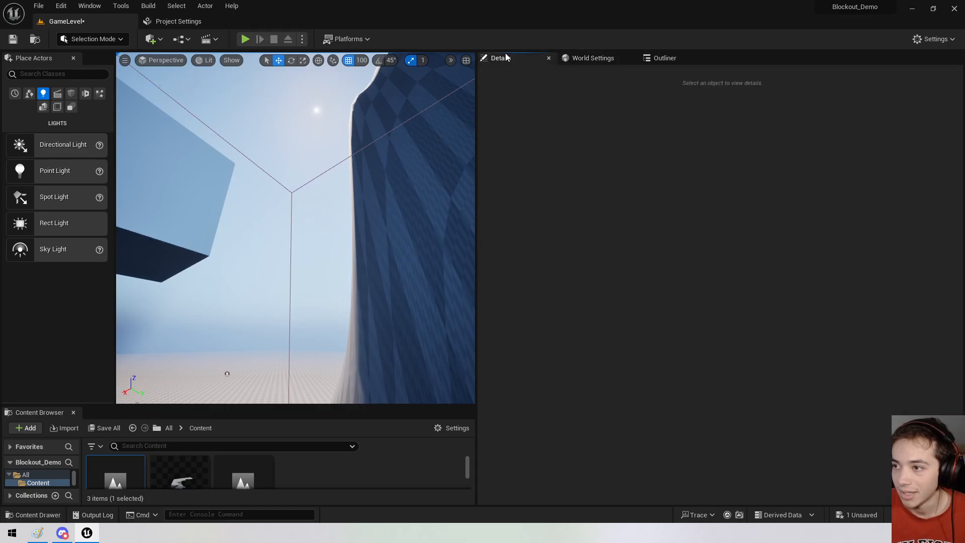
click(683, 58)
click(559, 120)
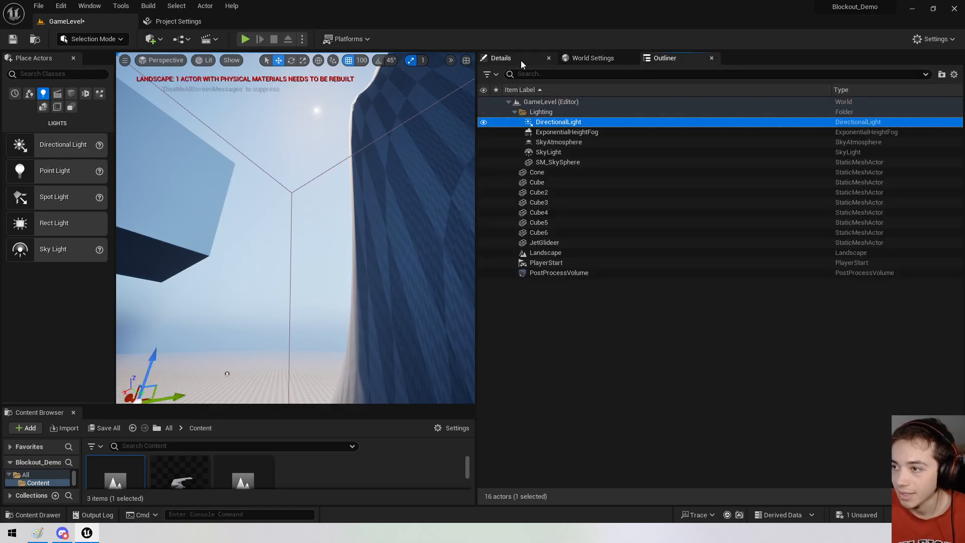
click(524, 59)
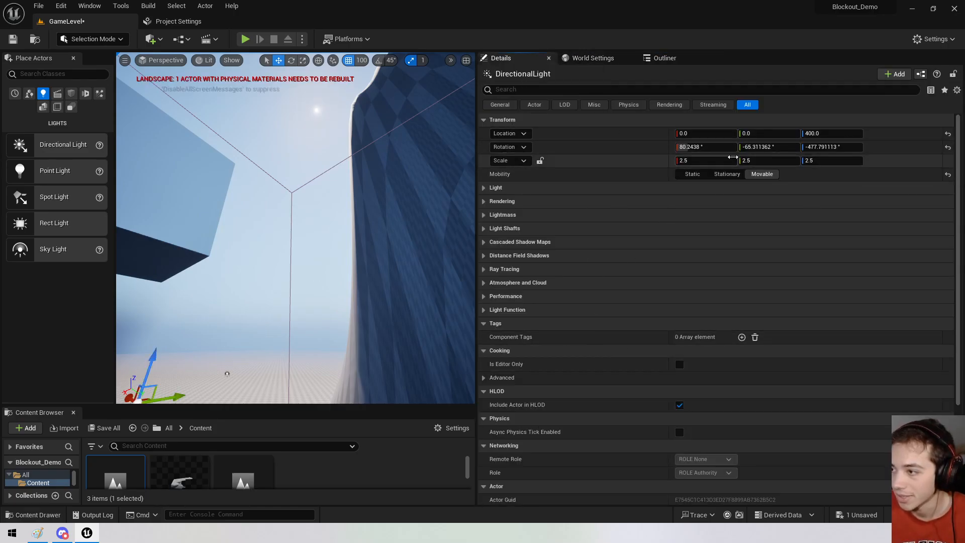
scroll(590, 241, down, 3)
scroll(528, 225, up, 2)
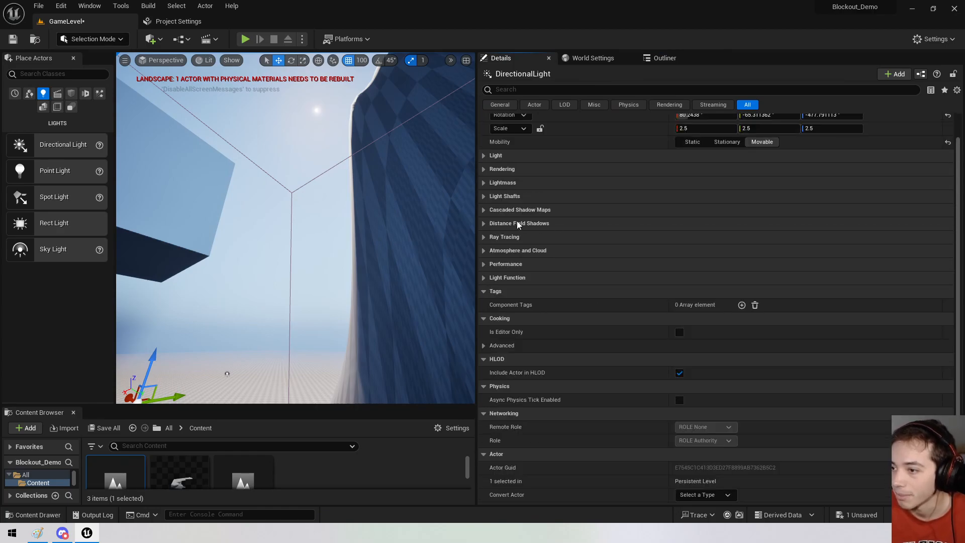
click(484, 169)
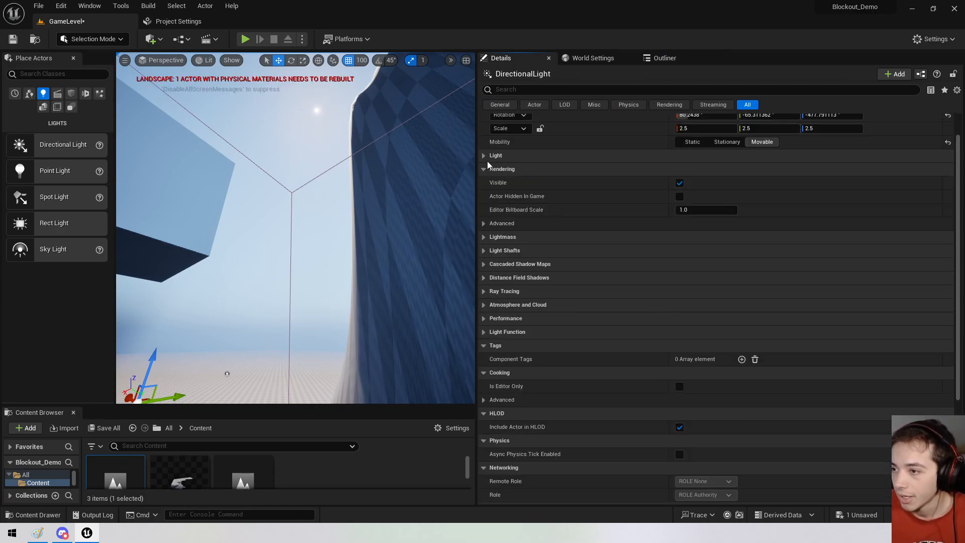
click(484, 155)
click(705, 169)
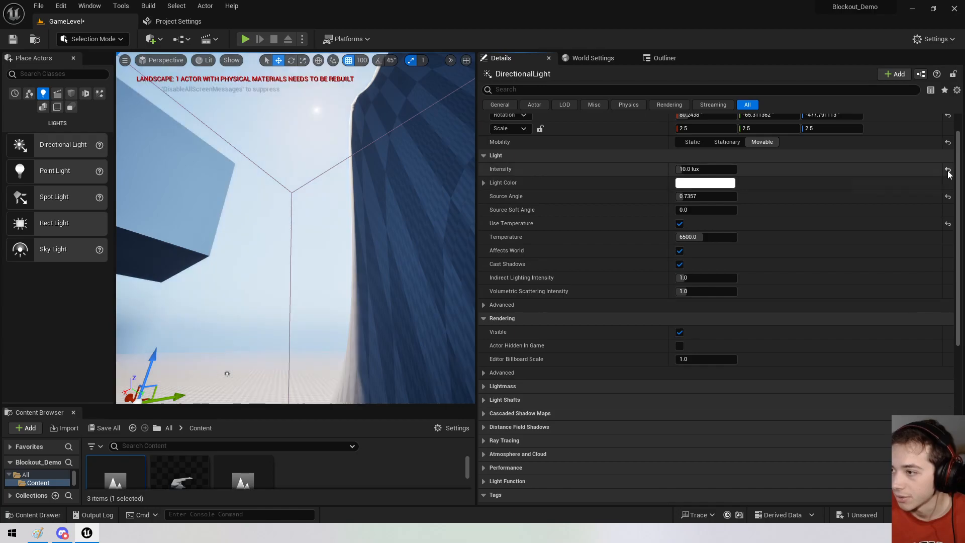
text(10)
key(Return)
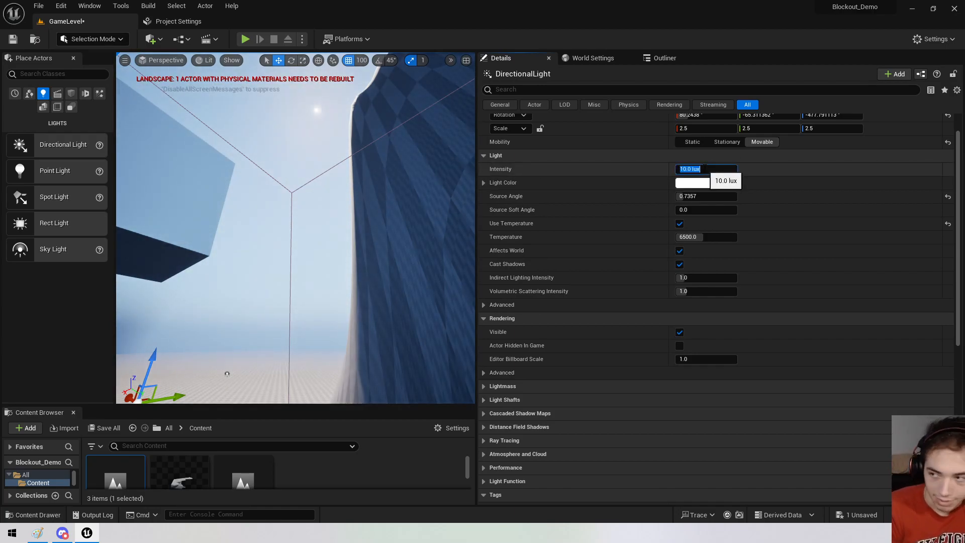
text(.1)
key(Return)
Override the post process volume's exposure limits with a Min EV100 of about -0.16 and a Max EV100 of 17.6.
right_drag(372, 211, 377, 261)
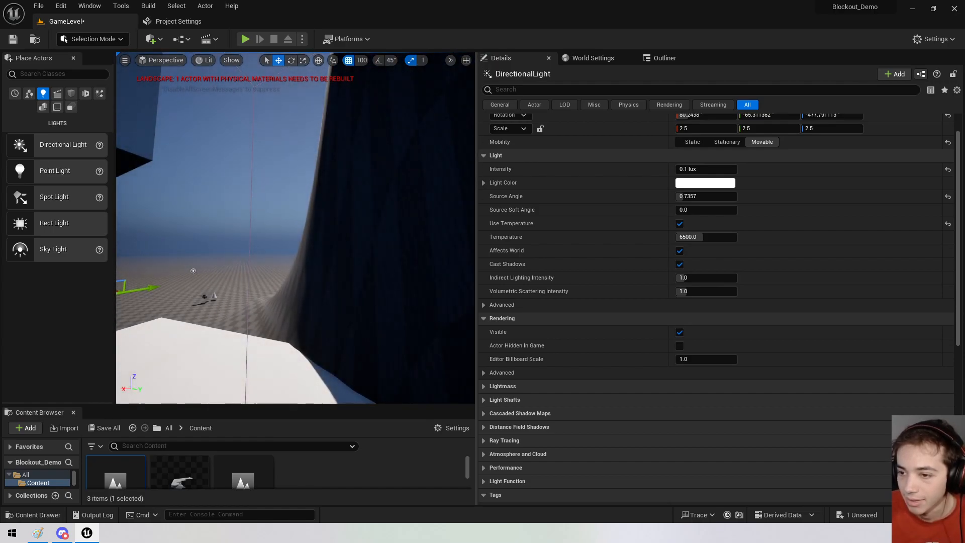
right_drag(296, 228, 271, 222)
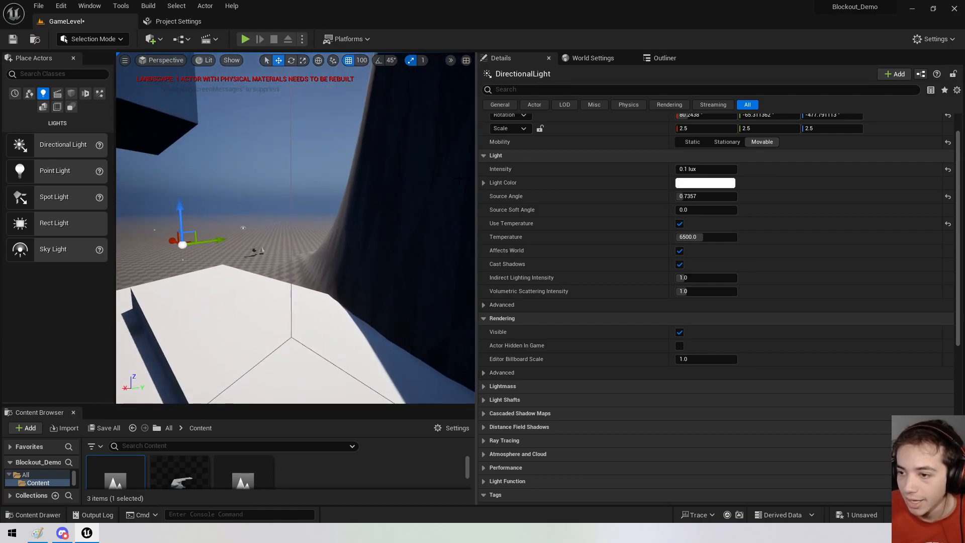
click(292, 171)
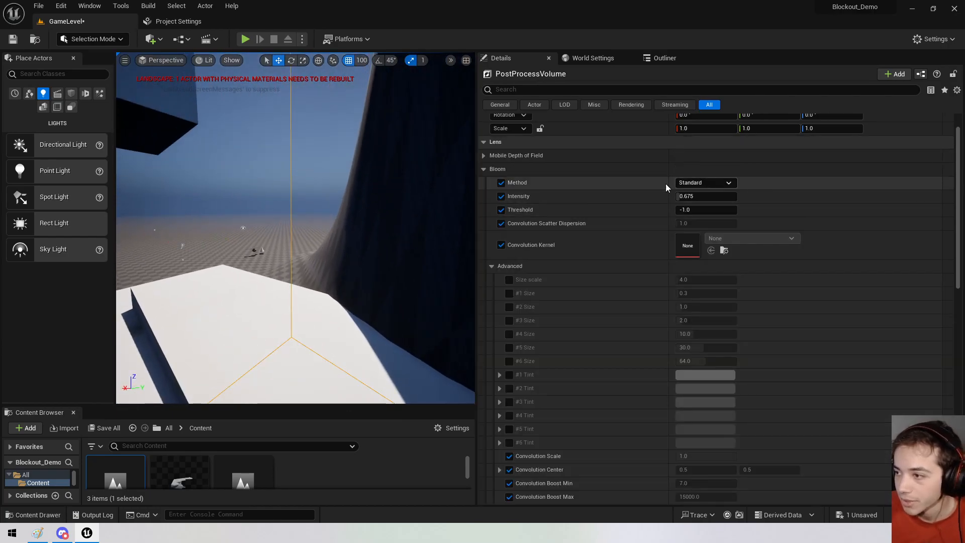
click(488, 168)
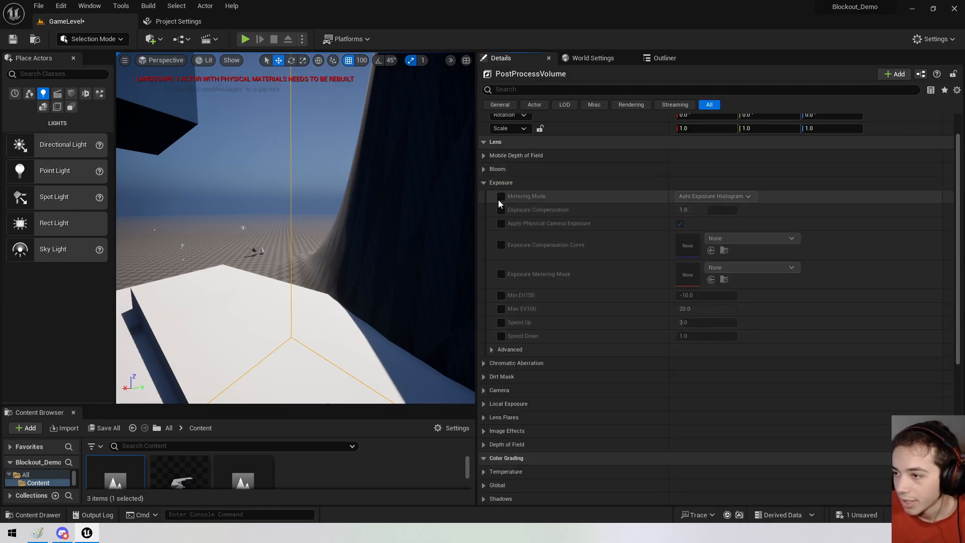
click(501, 308)
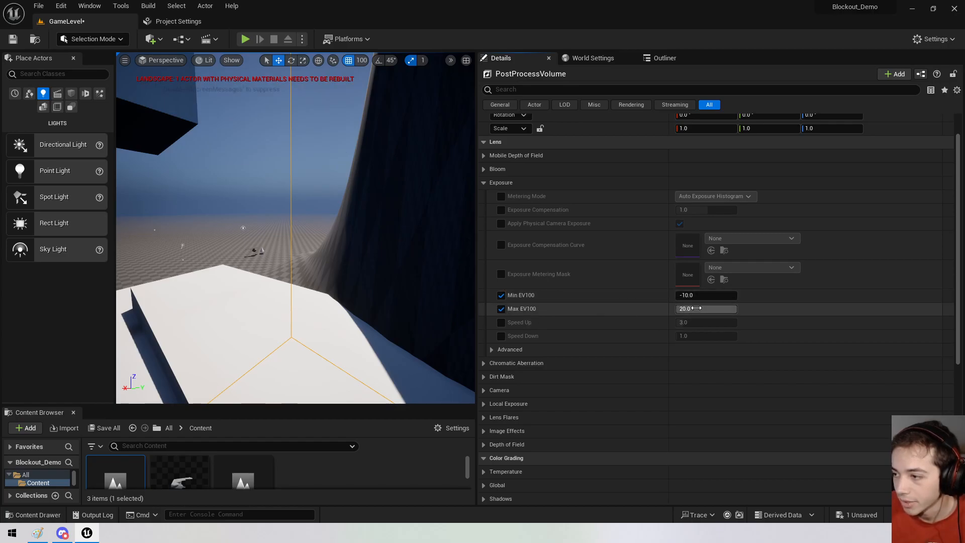
mouse_move(686, 308)
mouse_down()
mouse_move(676, 309)
mouse_move(732, 308)
mouse_move(687, 295)
mouse_move(696, 295)
mouse_up()
right_drag(460, 253, 472, 212)
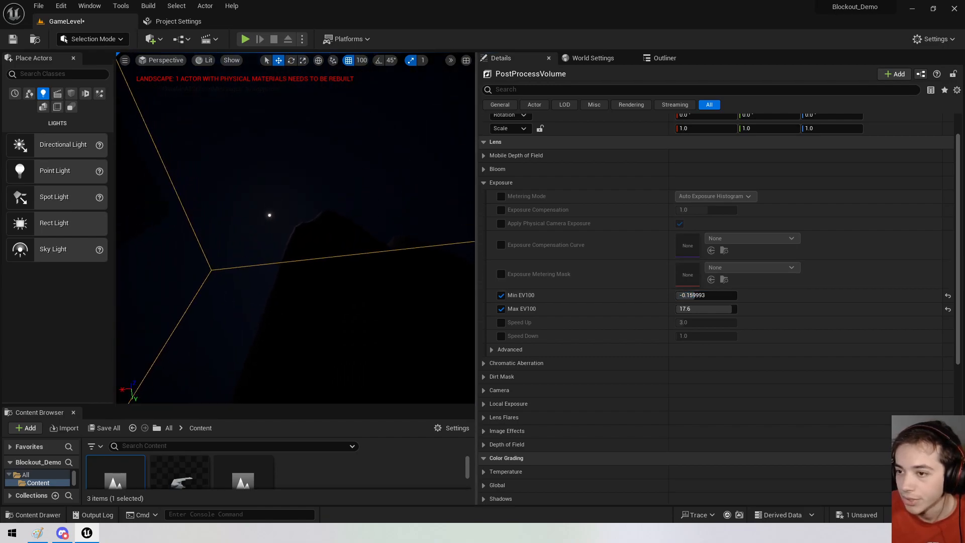
right_drag(295, 228, 202, 213)
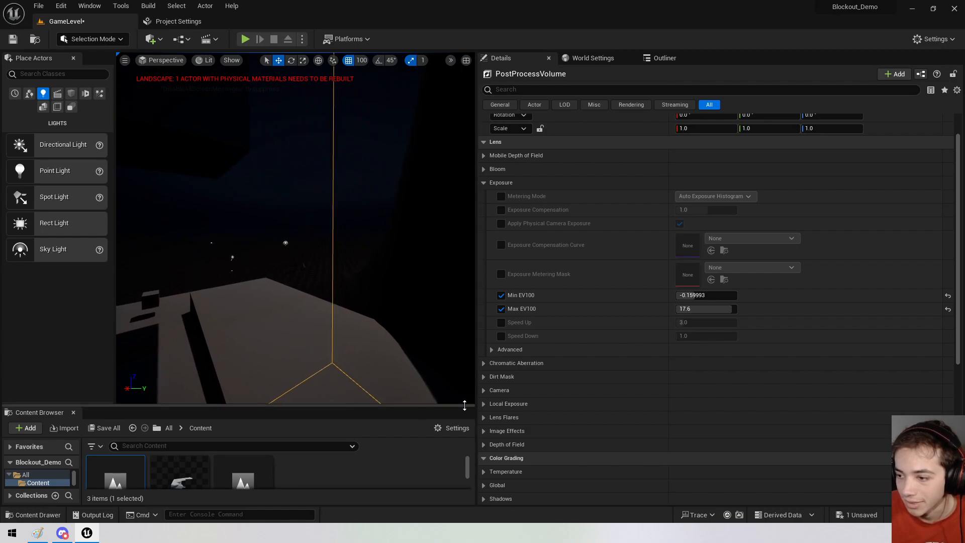
Widen the viewport and override the exposure Speed Up with about 14.5 and Speed Down with about 15.87.
drag(476, 371, 572, 371)
right_drag(402, 241, 428, 242)
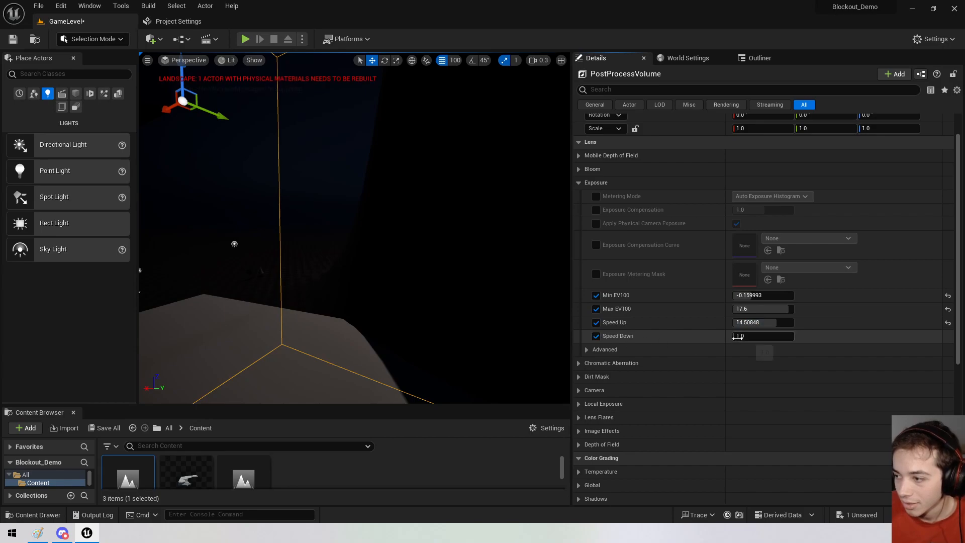
drag(780, 336, 781, 335)
Set the volume's Min EV100 back to -10.0.
drag(752, 295, 794, 295)
drag(733, 295, 794, 296)
key(Return)
Look through the viewport's view modes and show flags, including Buffer Visualization, Developer, Advanced and Sprites.
click(229, 60)
click(252, 60)
click(232, 60)
click(254, 60)
click(233, 59)
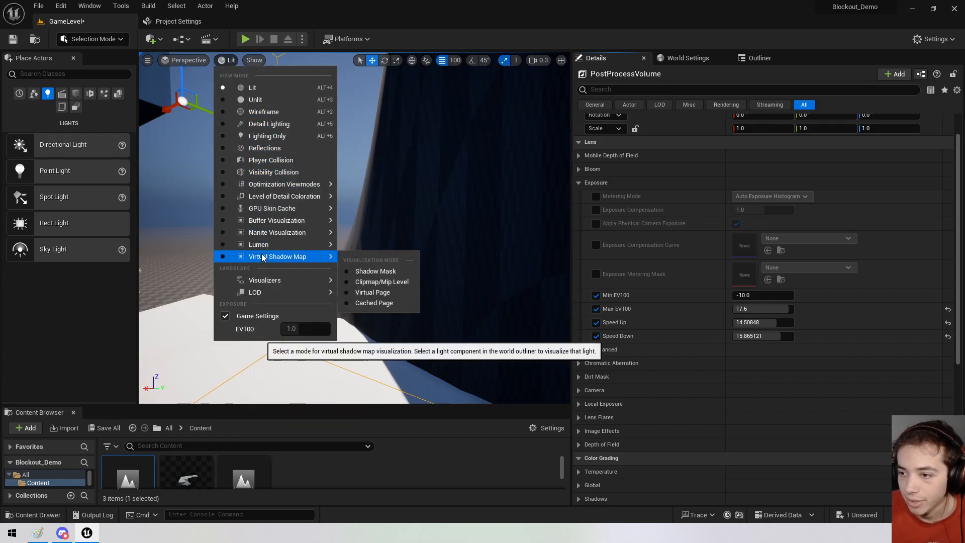
mouse_move(262, 223)
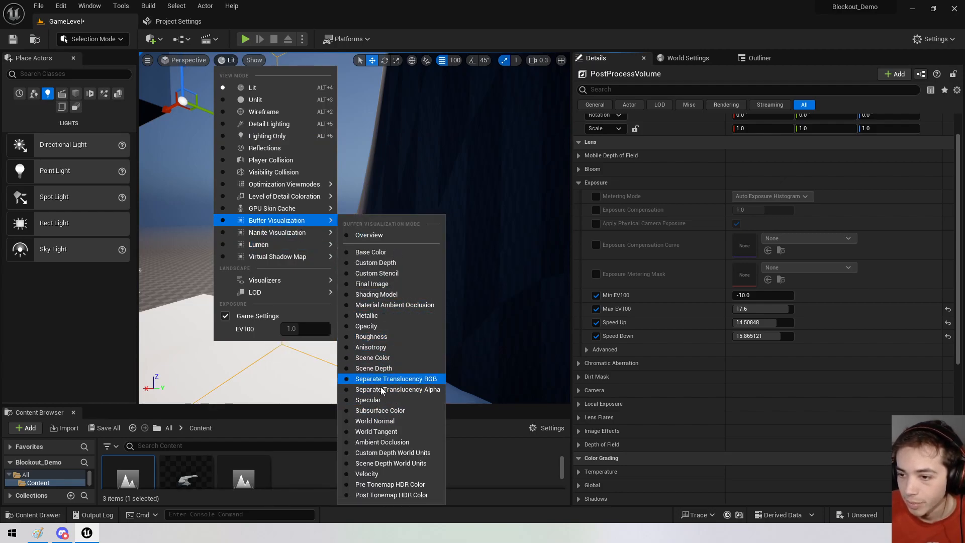
click(254, 60)
mouse_move(272, 316)
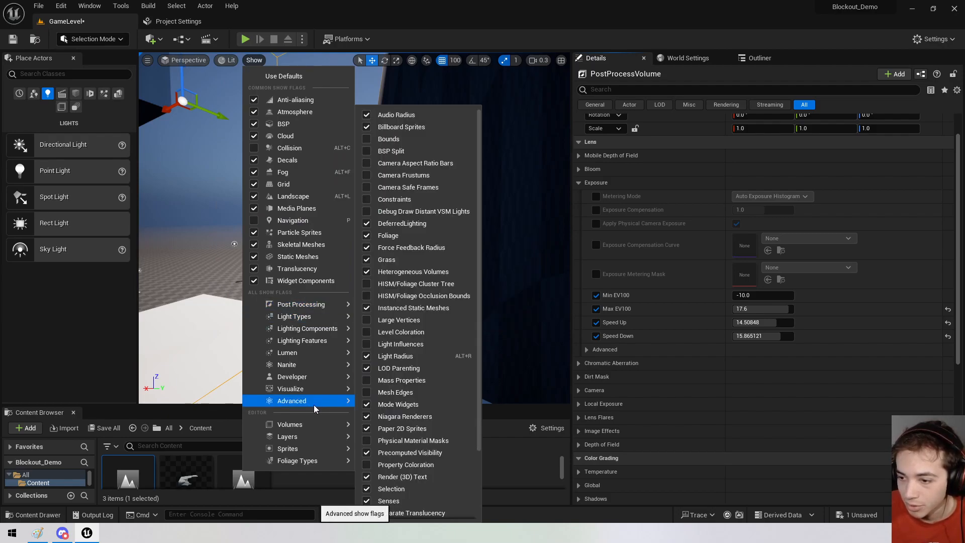
mouse_move(312, 391)
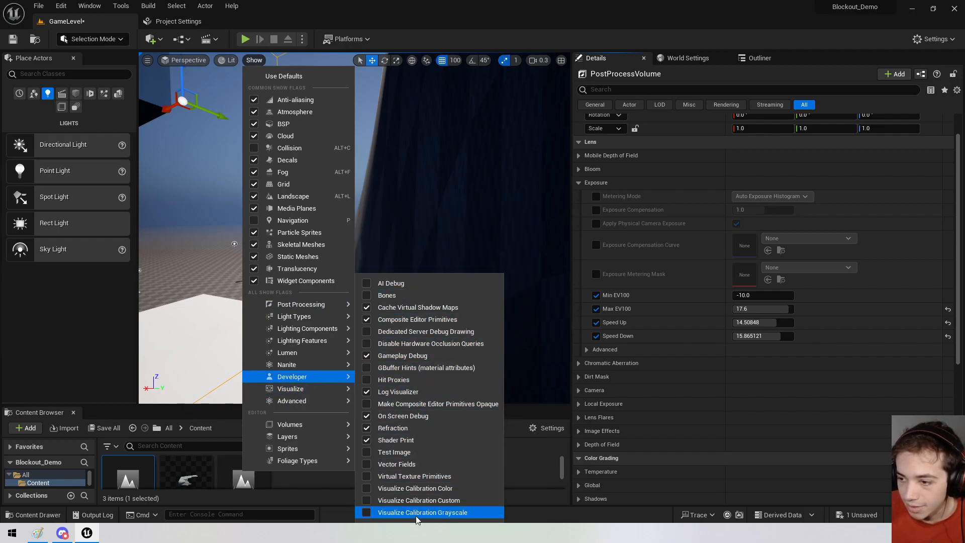
mouse_move(303, 355)
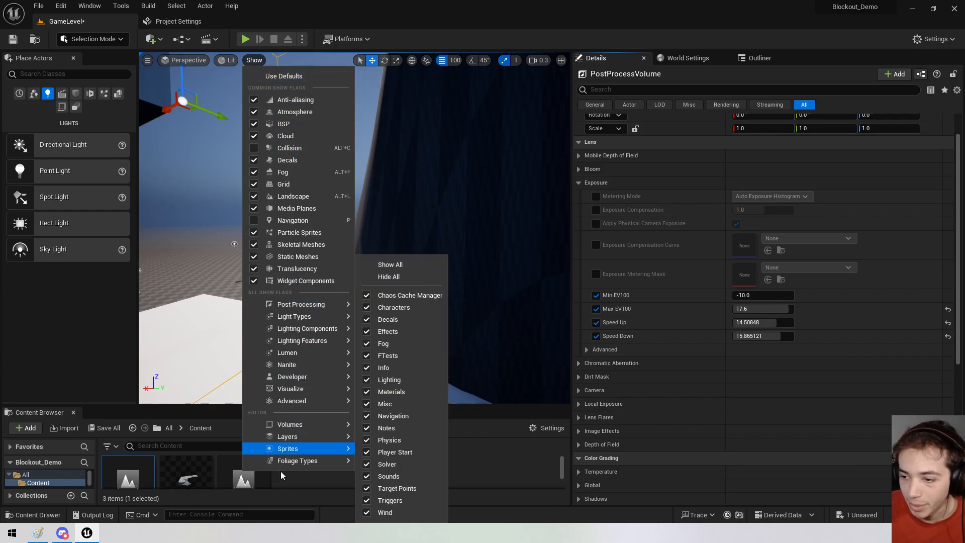
right_drag(449, 229, 392, 176)
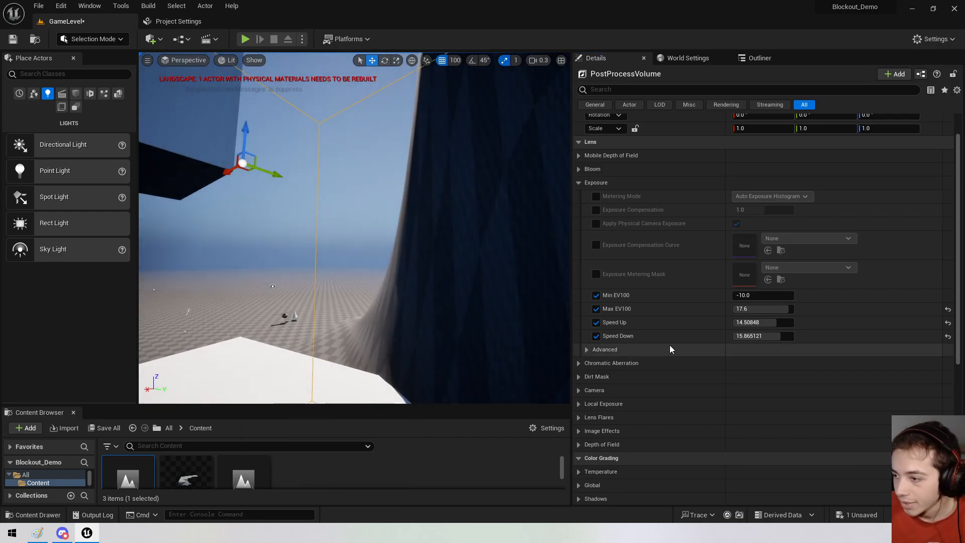
Override the volume's Chromatic Aberration intensity with 4.96 and inspect the colour fringing around the level.
right_drag(503, 241, 507, 296)
click(580, 182)
click(581, 195)
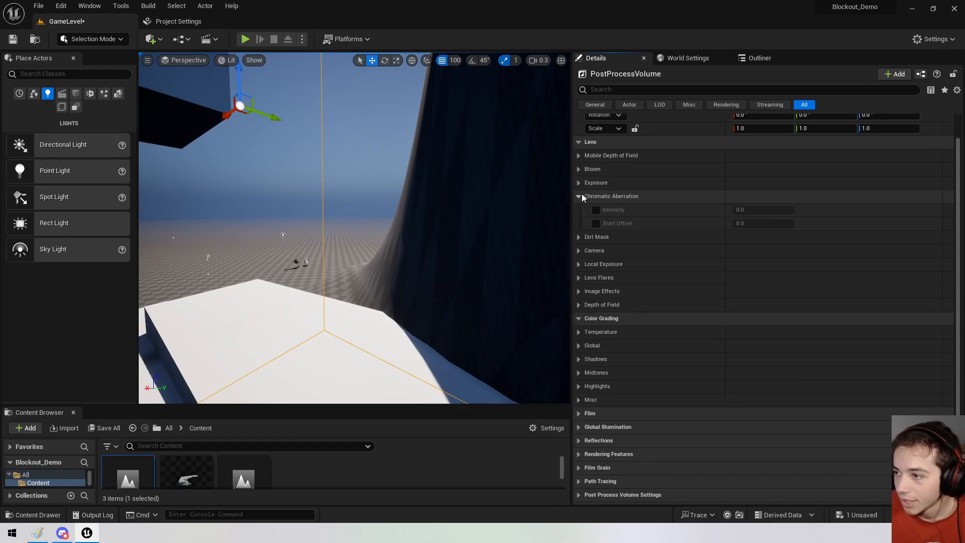
drag(744, 209, 794, 210)
mouse_move(793, 209)
mouse_down()
mouse_move(739, 210)
mouse_move(792, 210)
mouse_up()
right_drag(225, 249, 159, 267)
right_drag(354, 228, 225, 249)
key(w)
key(s)
key(f)
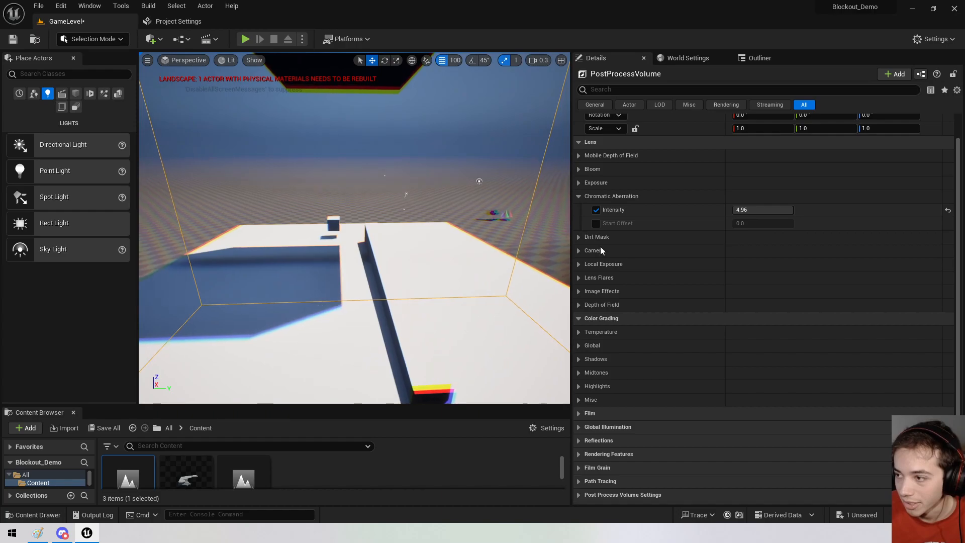
Try a Chromatic Aberration Start Offset of 1 and disable both the Intensity and Start Offset overrides.
mouse_move(741, 223)
mouse_down()
mouse_move(782, 224)
mouse_move(751, 223)
mouse_up()
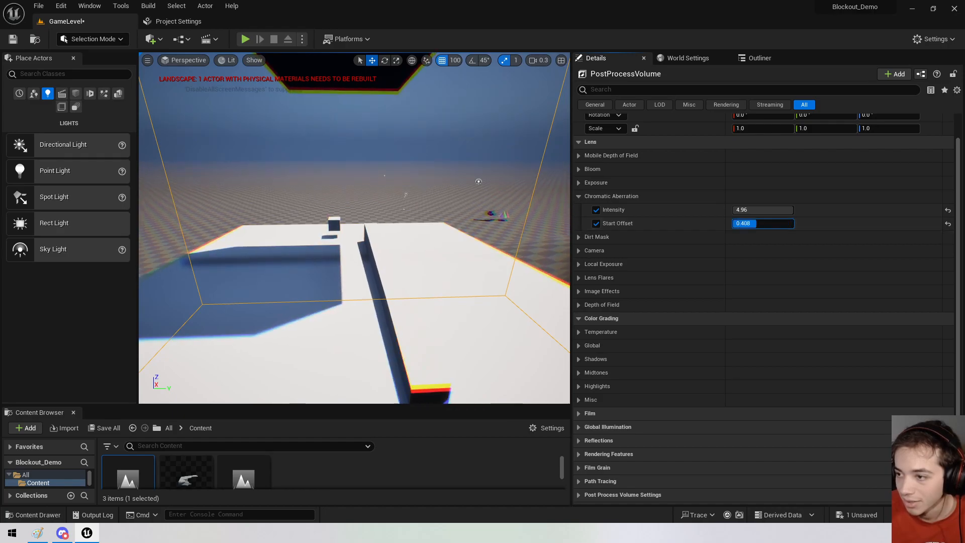
text(1)
key(Return)
click(598, 208)
click(597, 221)
Enable the volume's Dirt Mask Texture override and check which texture assets are available for it.
click(578, 196)
click(579, 210)
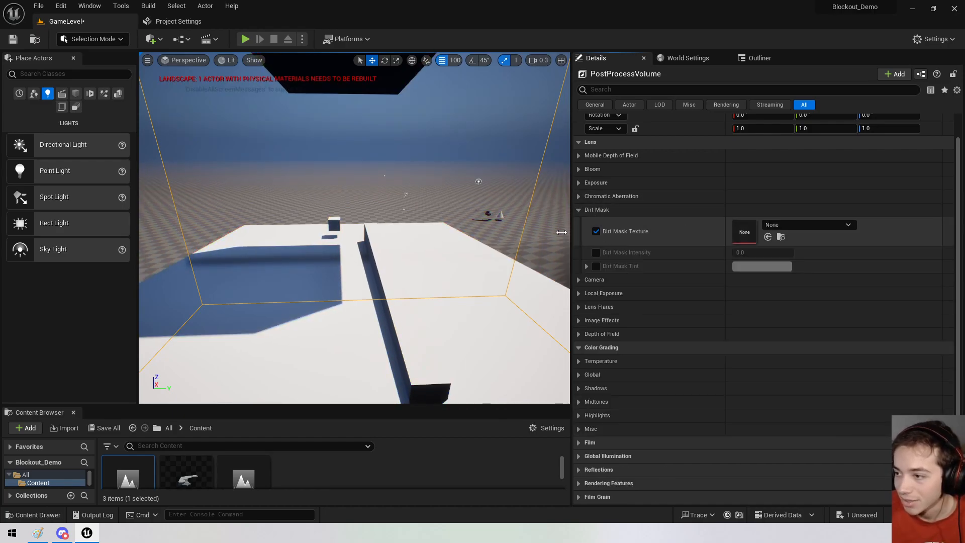
click(812, 226)
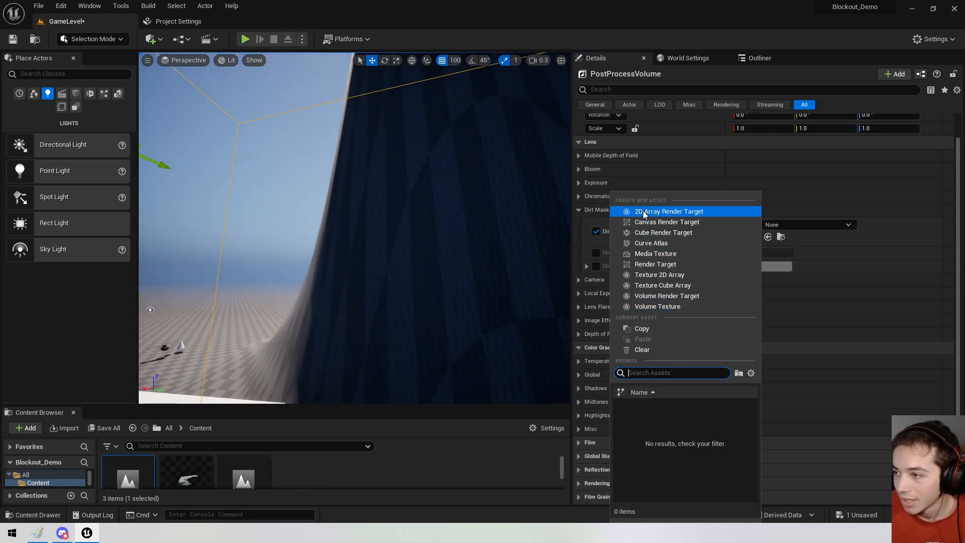
click(336, 465)
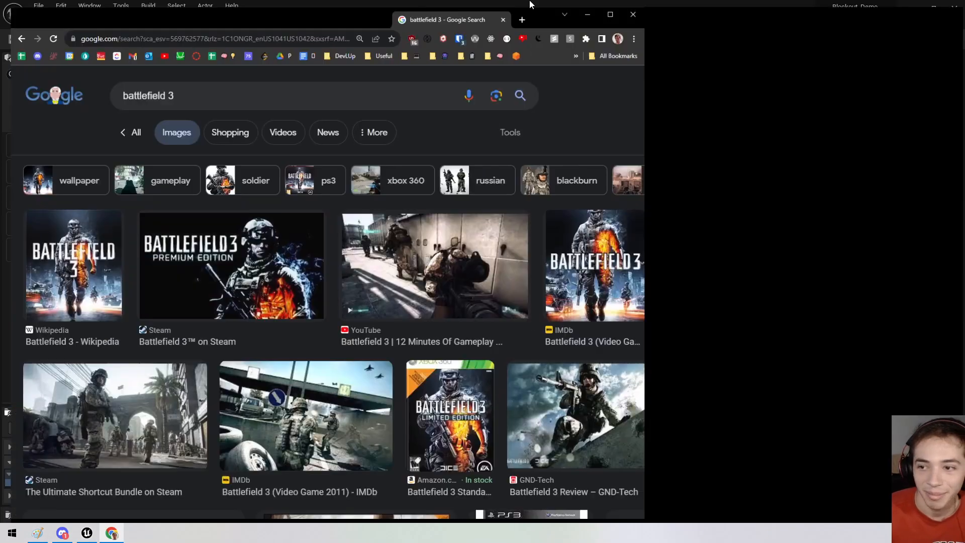
Switch to Chrome and browse the battlefield 3 image results for dirt mask examples.
scroll(472, 370, down, 2)
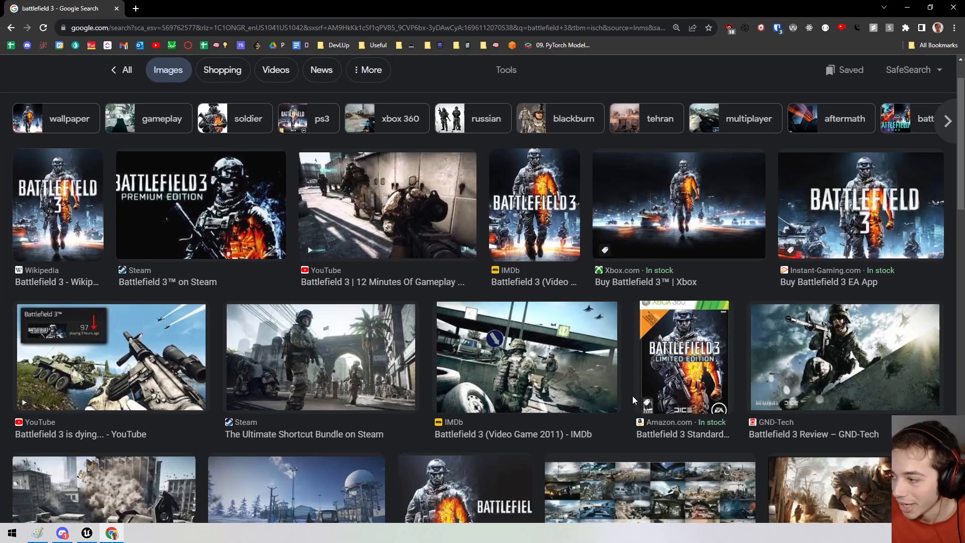
scroll(764, 307, down, 1)
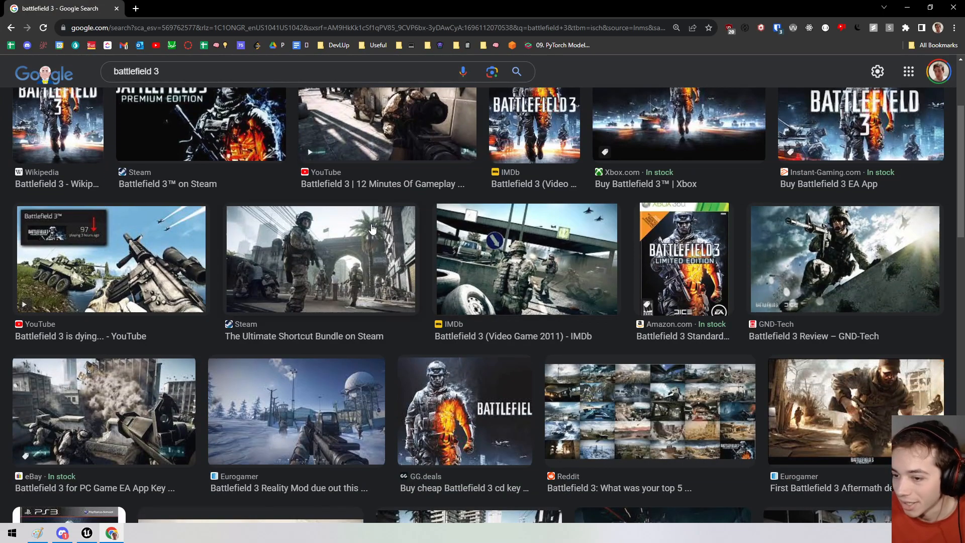
scroll(218, 99, up, 3)
Search for "battlefield 3 gameplay" and open the full-game walkthrough from the video results.
click(224, 84)
text(gamepl)
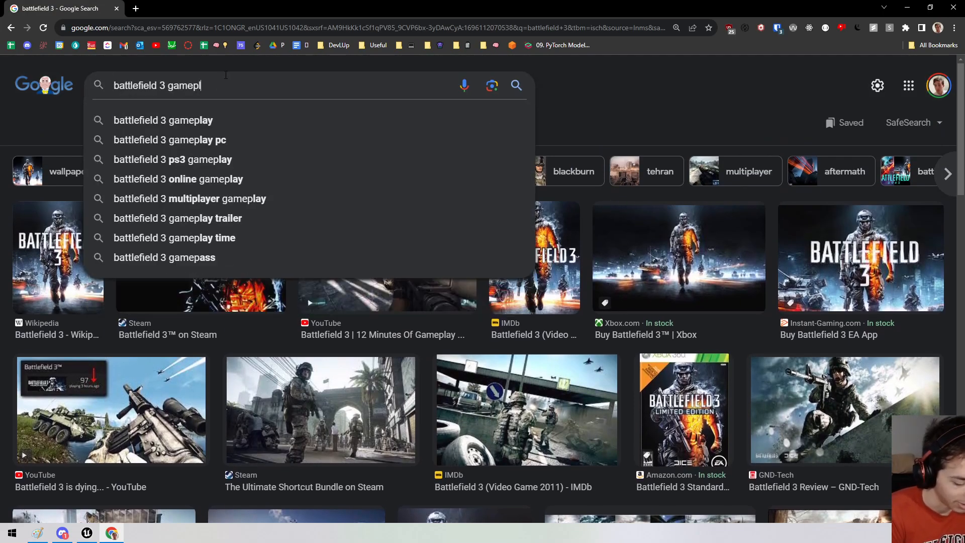
text(ay)
key(Return)
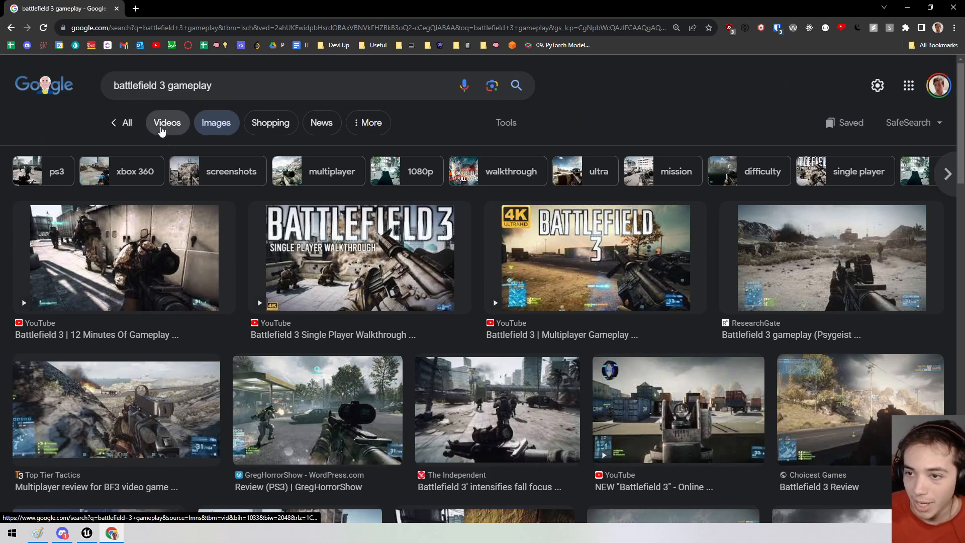
click(161, 131)
click(201, 241)
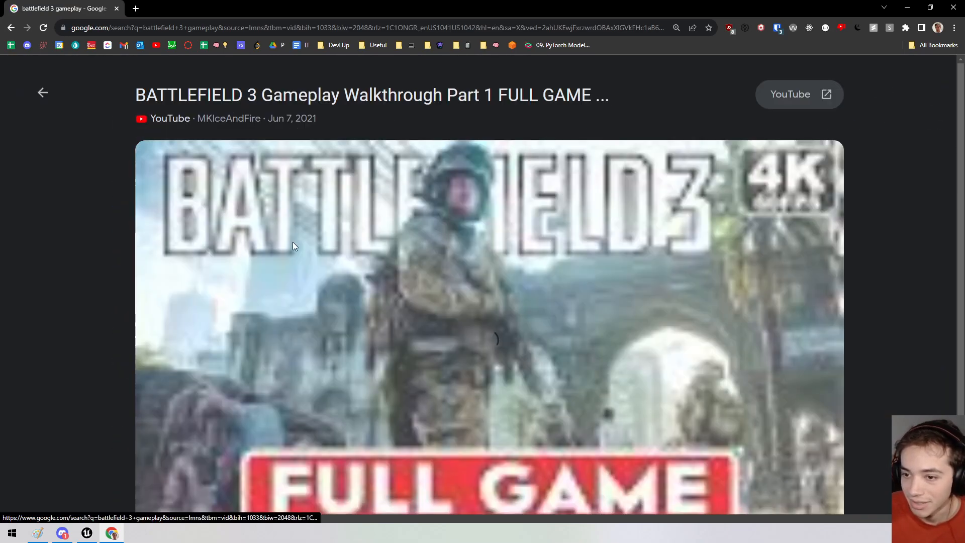
Mute the Battlefield 3 walkthrough, skip to about 1:01:42 and watch it in full screen for lens dirt examples.
scroll(264, 317, down, 3)
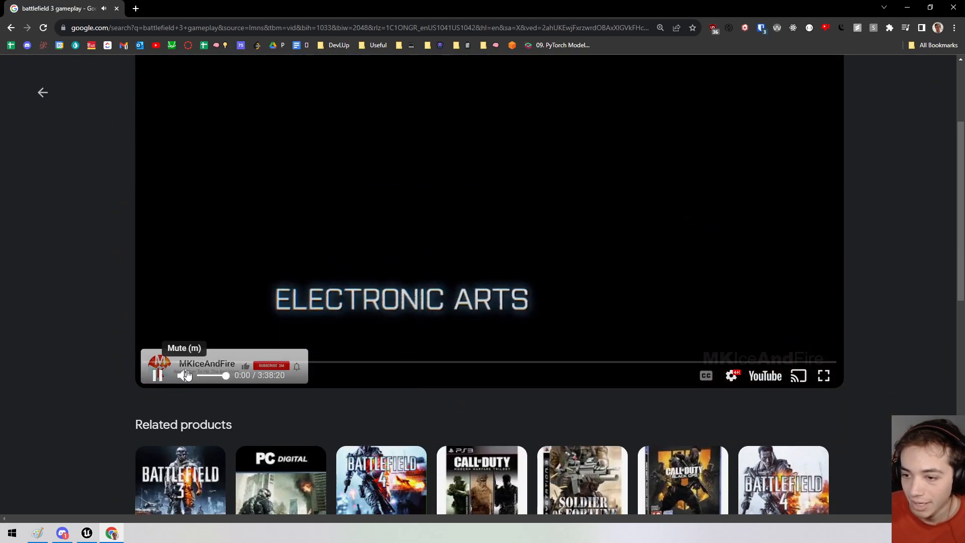
click(186, 375)
click(337, 362)
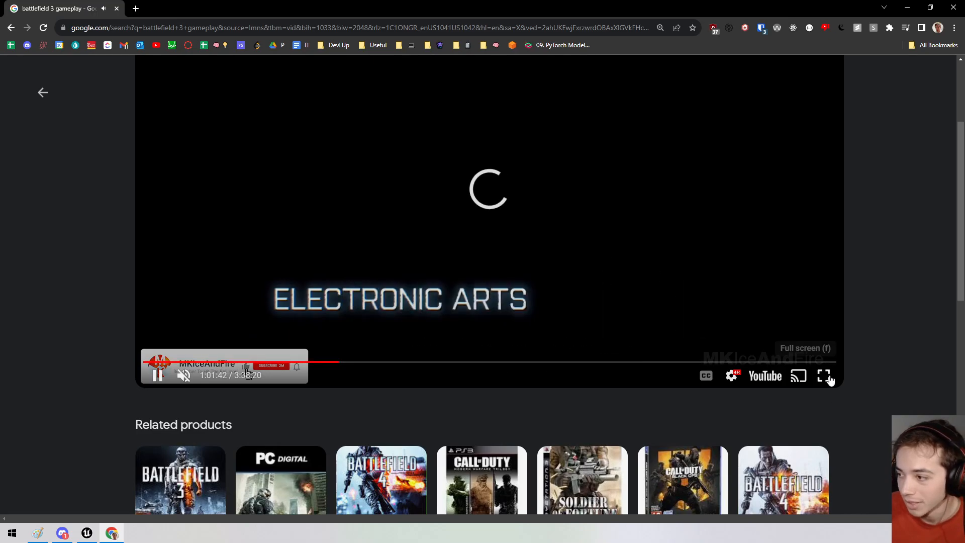
click(829, 380)
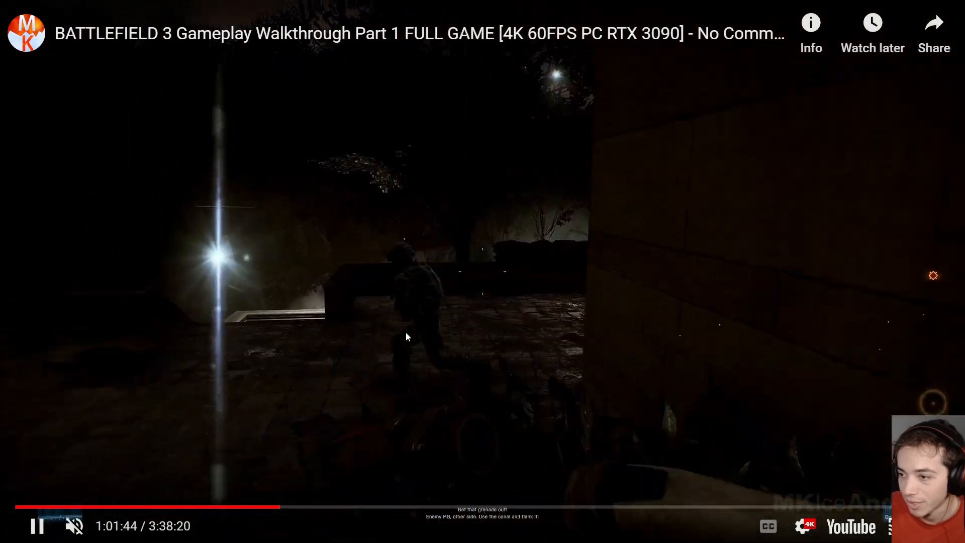
click(406, 332)
click(410, 304)
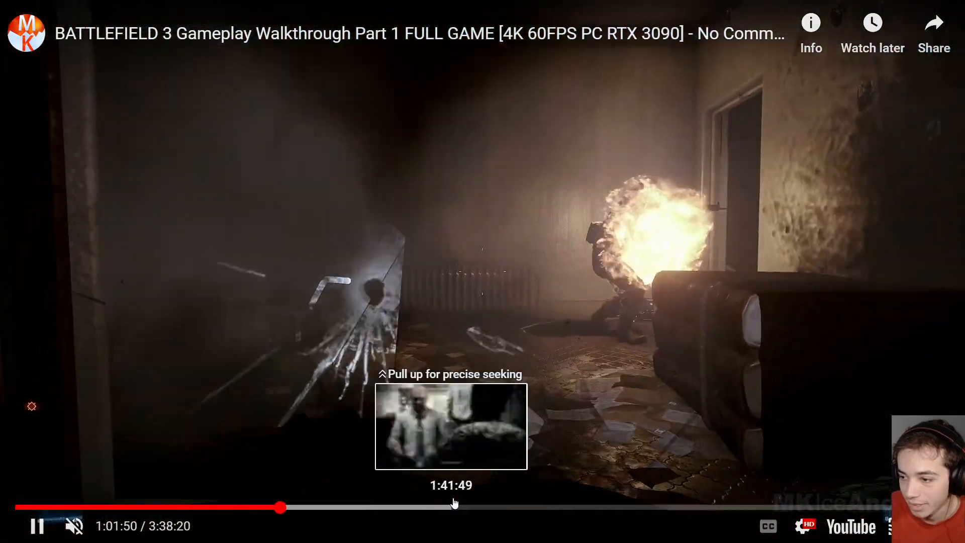
Skip the walkthrough to about 1:45:47 and examine the lens dirt spots in the tank scene in full screen.
click(468, 506)
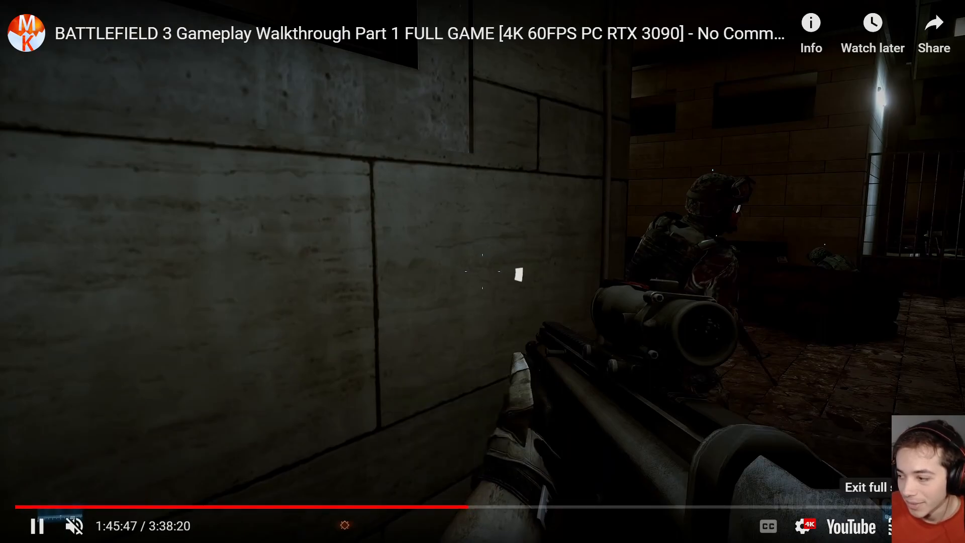
click(945, 526)
scroll(527, 245, up, 3)
scroll(489, 282, down, 1)
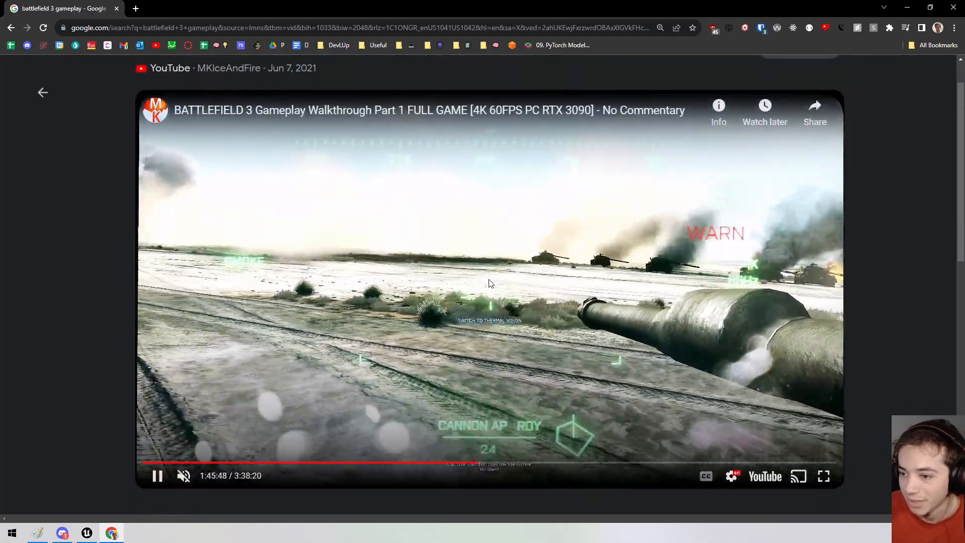
click(760, 392)
click(824, 476)
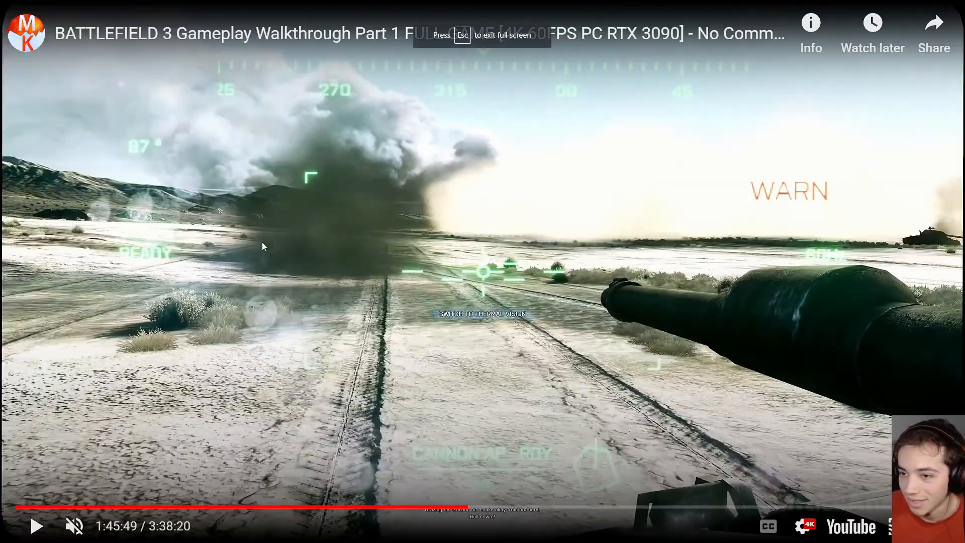
click(188, 215)
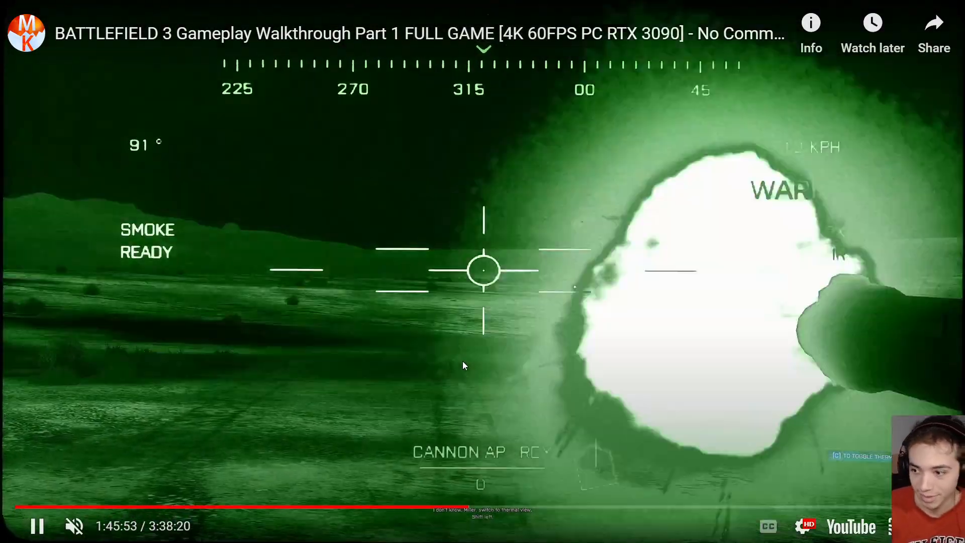
Rewind the walkthrough to 1:45:33 and replay the tank scene in full screen.
key(Left)
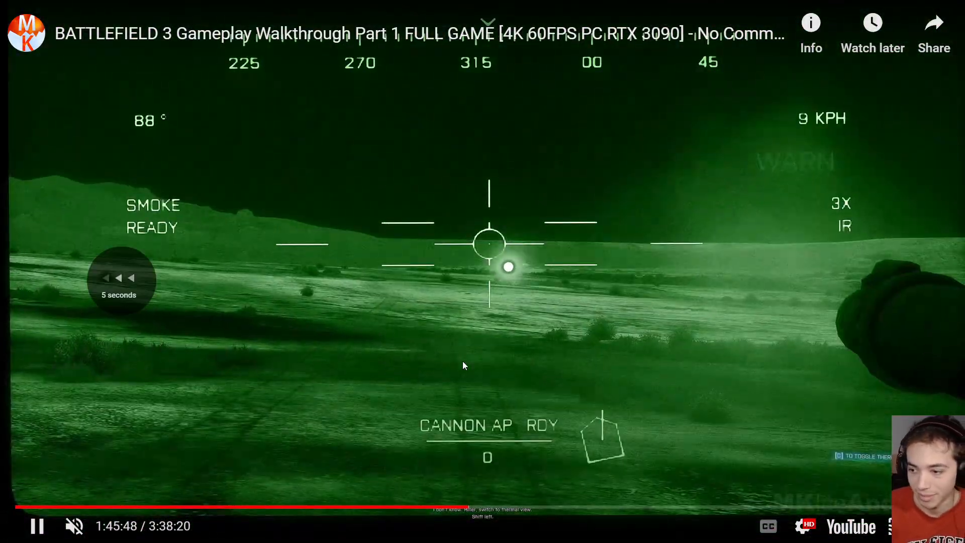
key(Left)
key(Left)
key(Left)
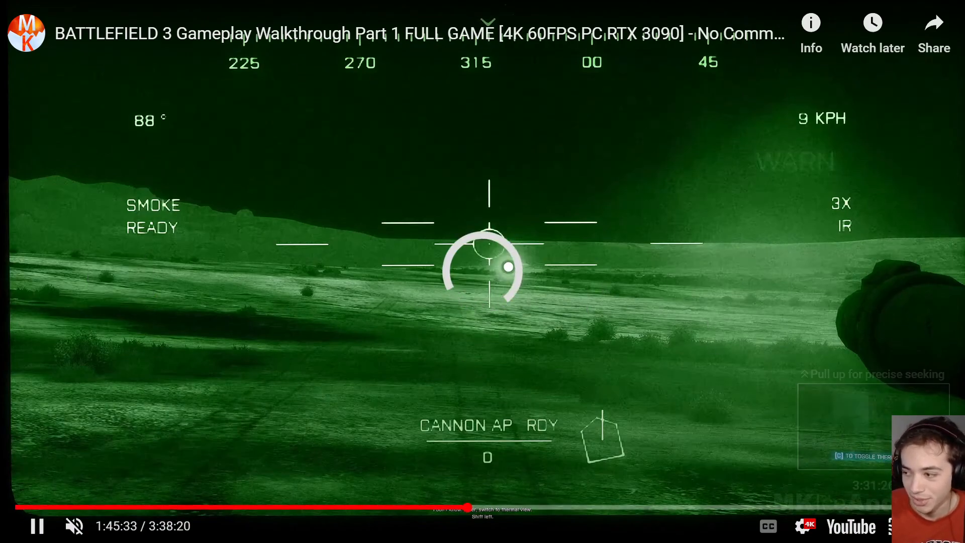
click(945, 527)
click(297, 301)
click(297, 301)
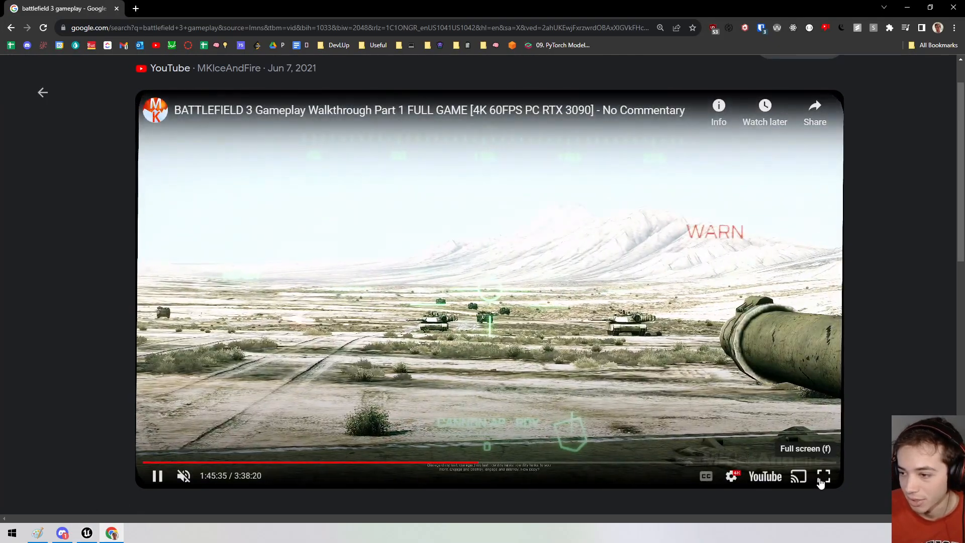
click(823, 476)
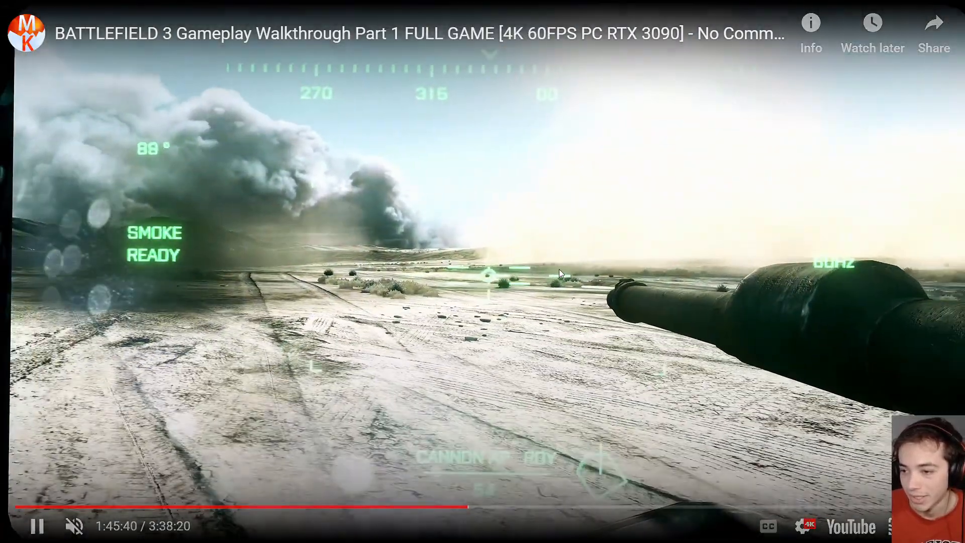
Pause the tank scene at 1:45:40 to examine the lens dirt spots and leave full screen.
click(559, 270)
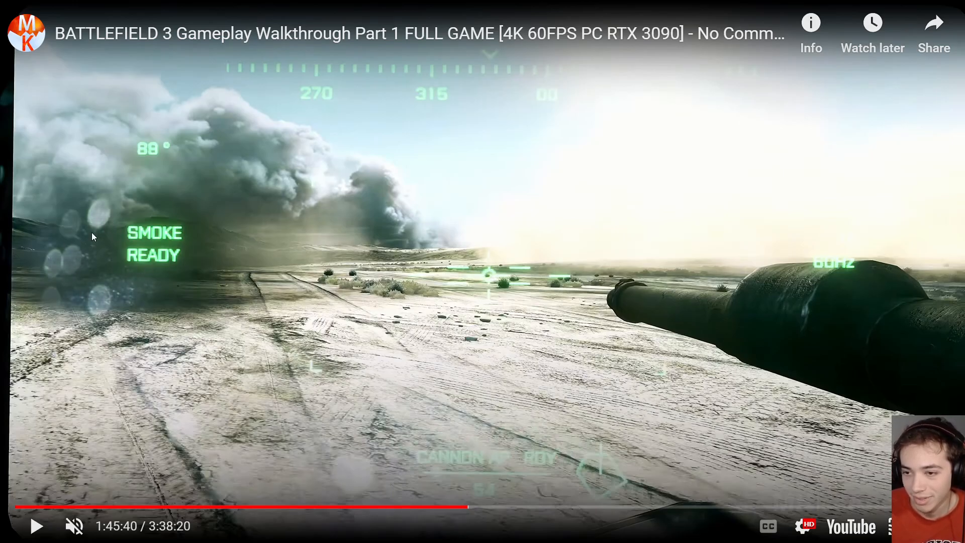
key(space)
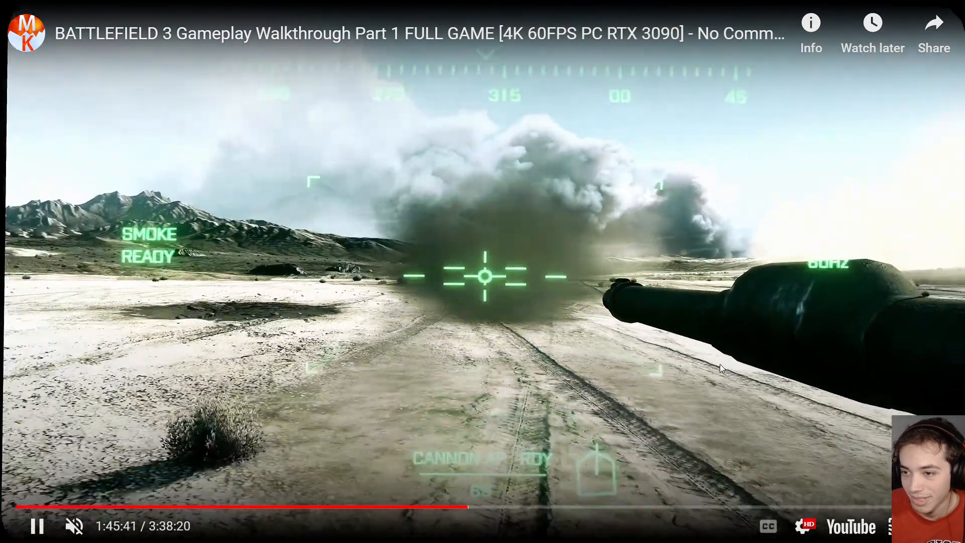
key(Escape)
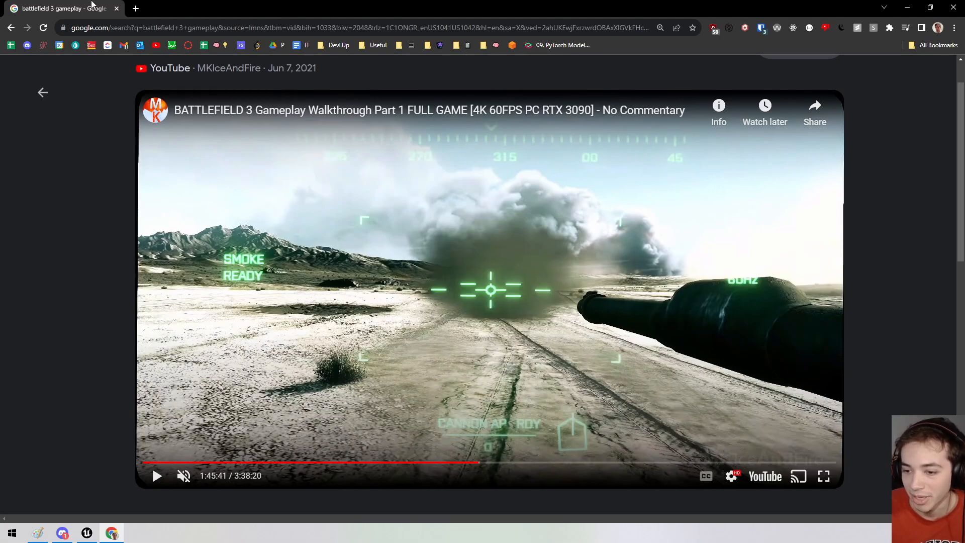
Switch back to Unreal Editor and disable the volume's Dirt Mask Texture override.
click(85, 534)
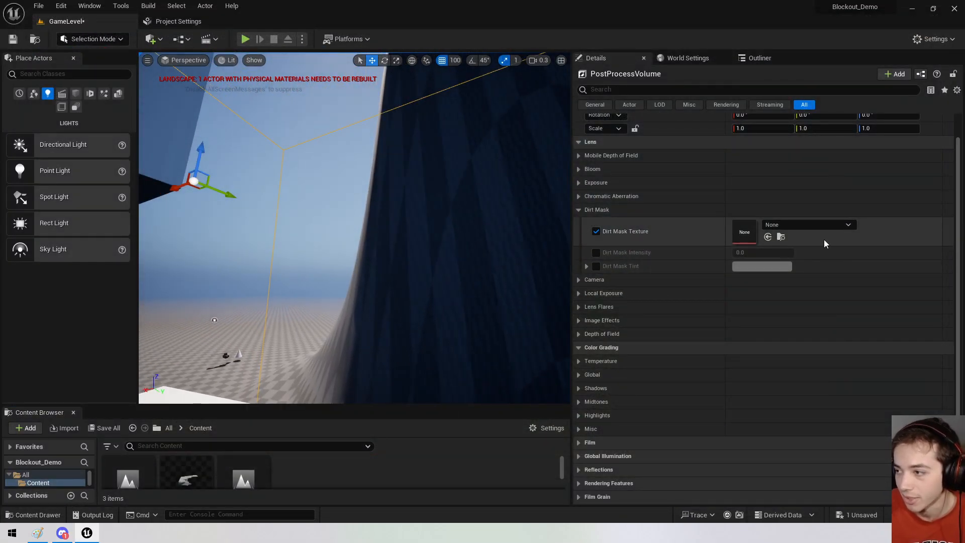
click(813, 224)
click(815, 225)
right_click(814, 225)
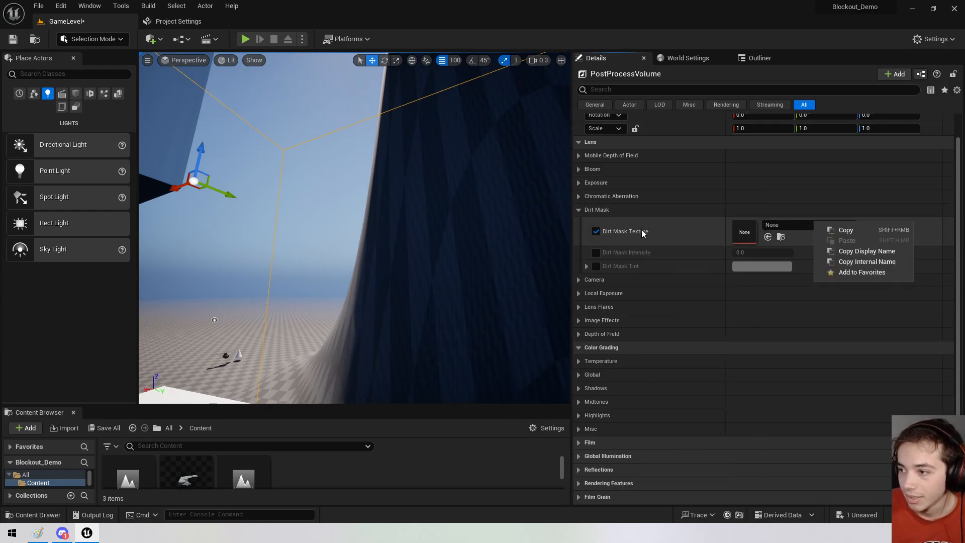
click(597, 231)
click(578, 210)
Enable the Camera overrides for Shutter Speed, ISO, Aperture, Maximum Aperture and Number of diaphragm blades.
click(584, 223)
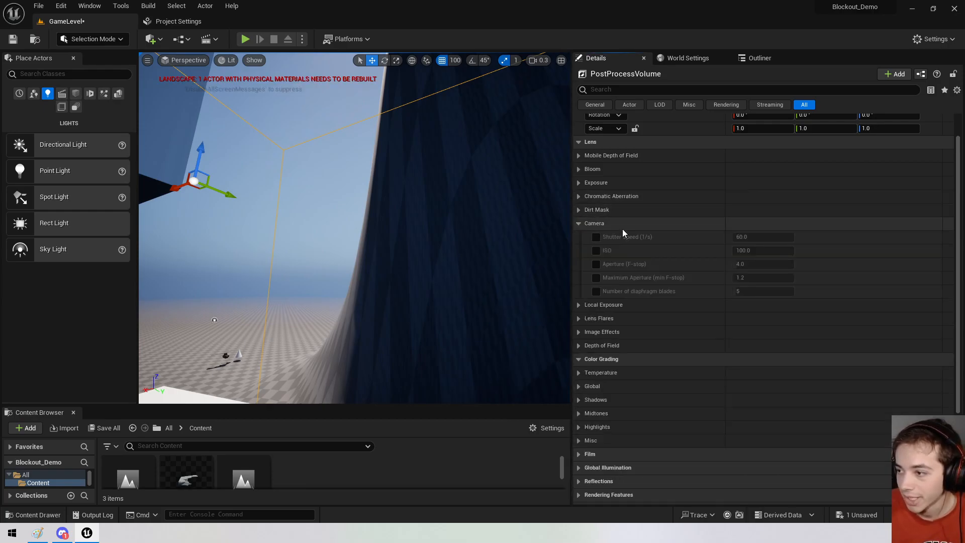
click(596, 238)
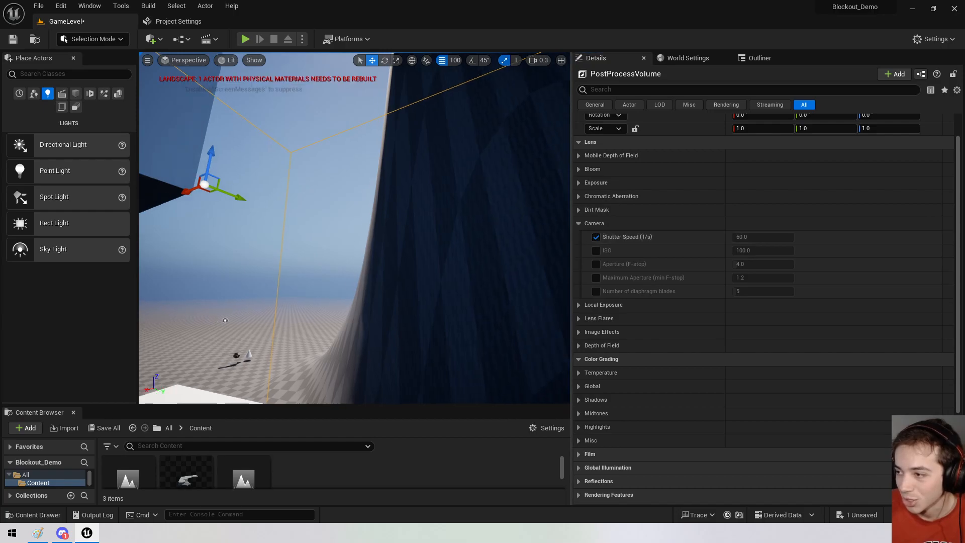
click(596, 250)
click(596, 264)
click(597, 278)
click(596, 291)
Try an Aperture of 10.92, a Maximum Aperture of 30.208 and 4 diaphragm blades.
mouse_move(737, 264)
mouse_down()
mouse_move(769, 264)
mouse_move(751, 264)
mouse_up()
drag(737, 278, 789, 278)
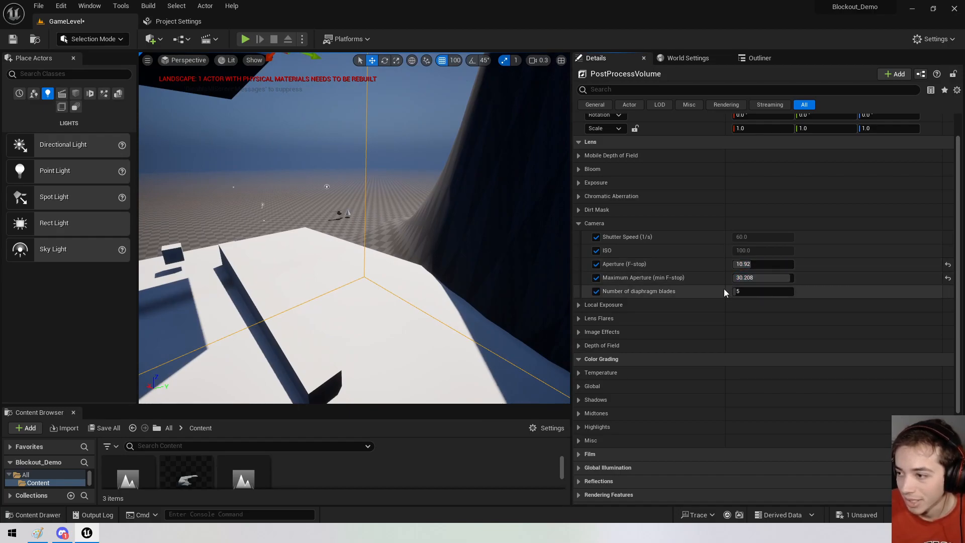
drag(735, 291, 732, 291)
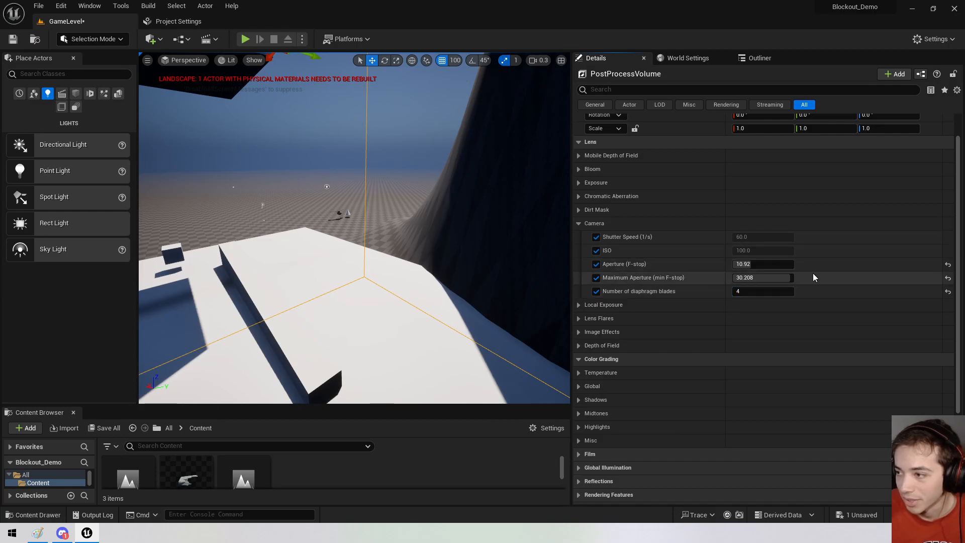
Disable all five Camera overrides and take a brief look at the Local Exposure settings.
click(596, 237)
click(596, 250)
click(596, 263)
click(596, 291)
click(596, 278)
click(579, 224)
click(578, 237)
click(579, 237)
Enable the Lens Flares Intensity override, set it to 5.376 and check the flares against the sun.
click(580, 250)
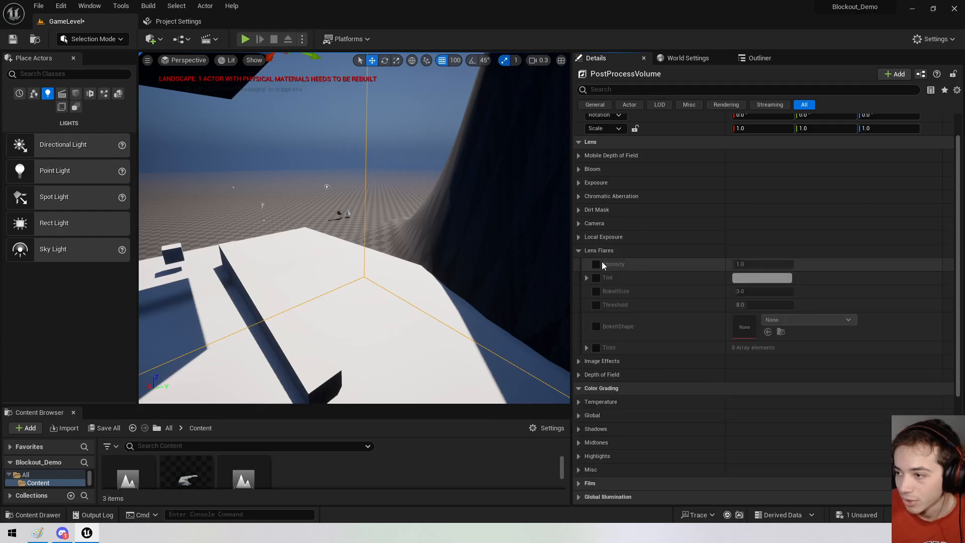
right_drag(375, 221, 294, 88)
click(597, 264)
click(597, 264)
click(597, 264)
click(598, 264)
drag(735, 264, 769, 264)
right_drag(501, 299, 553, 289)
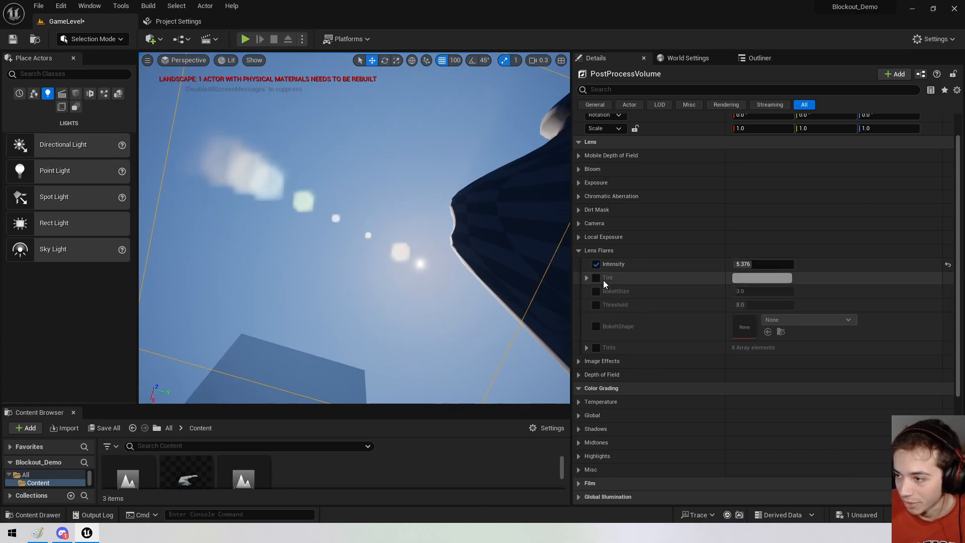
Try a Lens Flares Threshold of 0.1, view the flares around the level and disable the Threshold override.
click(596, 327)
click(596, 327)
click(596, 304)
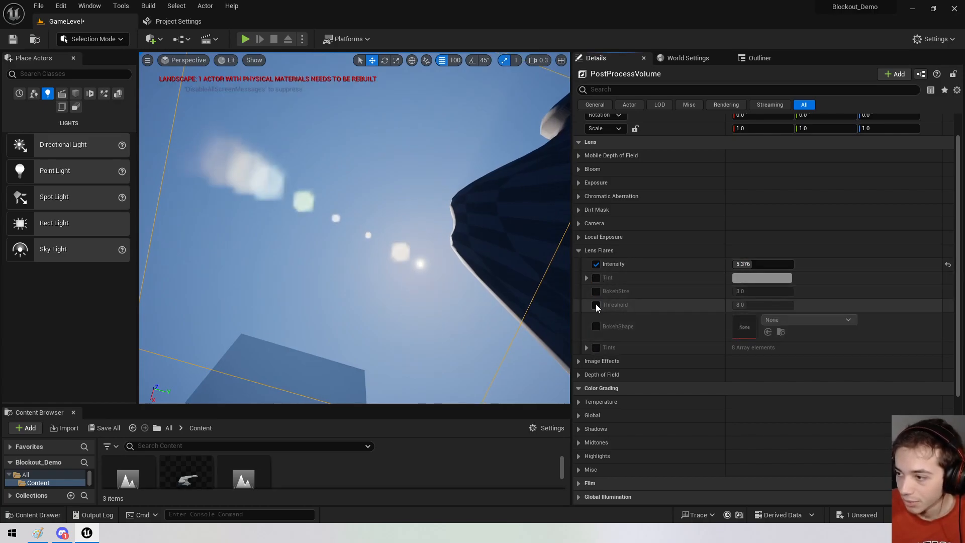
drag(759, 305, 739, 305)
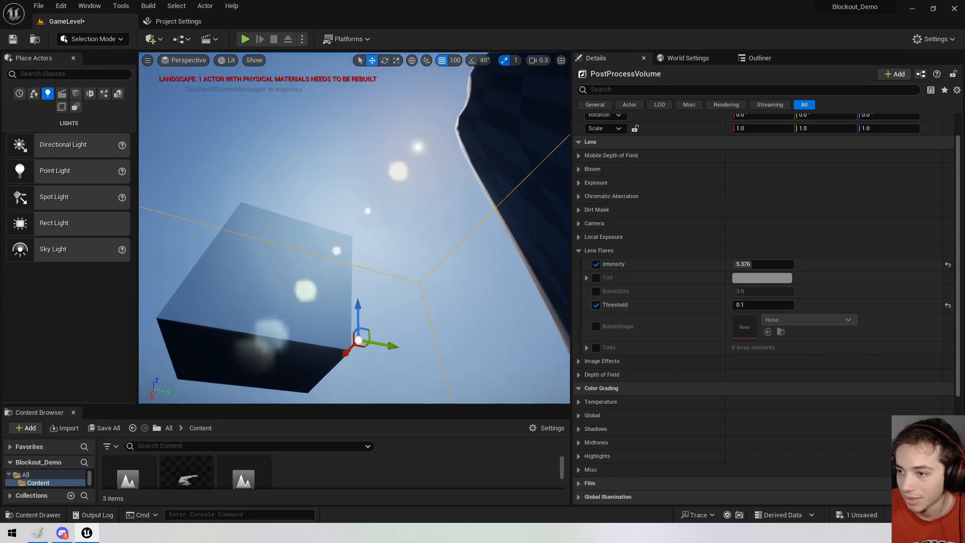
right_drag(354, 228, 480, 377)
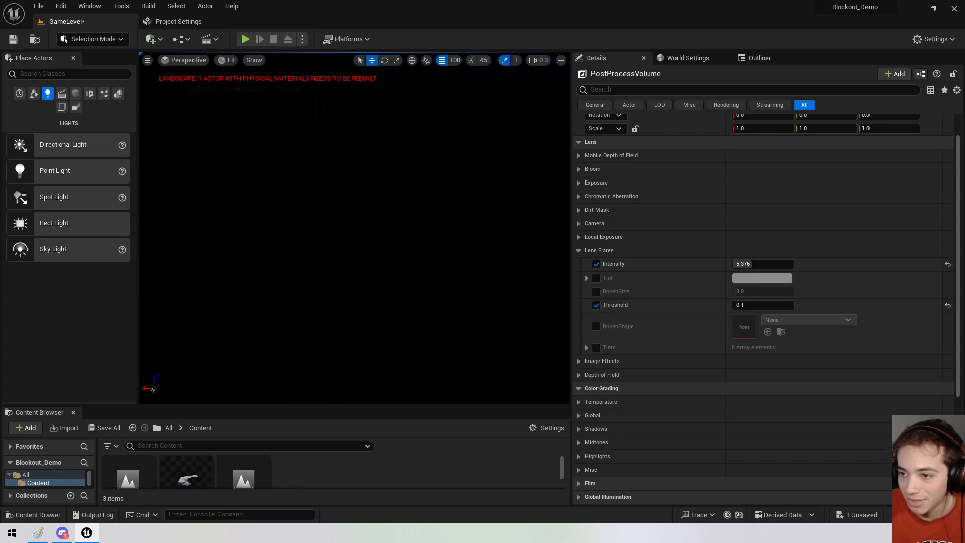
right_drag(480, 377, 475, 390)
key(w)
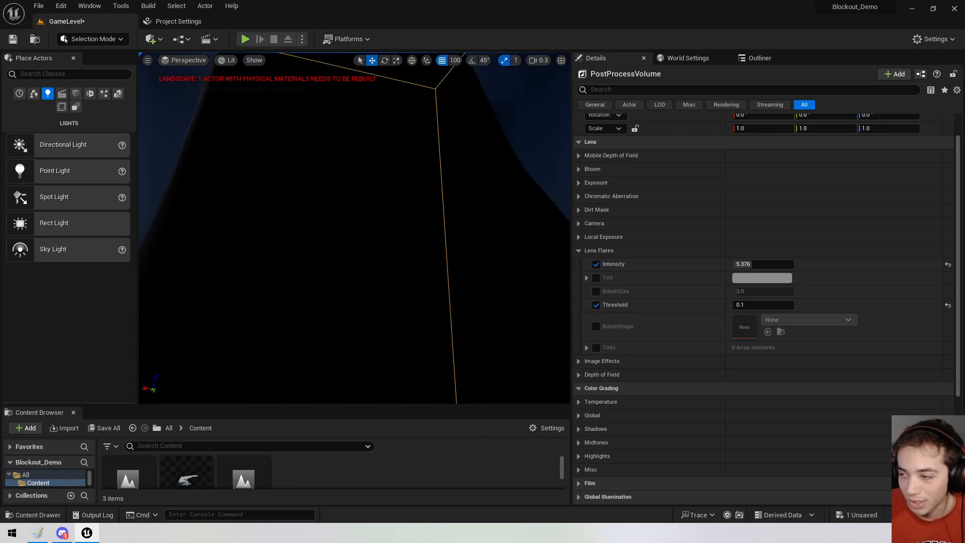
right_drag(546, 269, 467, 282)
mouse_move(440, 216)
right_down()
mouse_move(508, 221)
mouse_move(512, 171)
mouse_move(440, 216)
right_up()
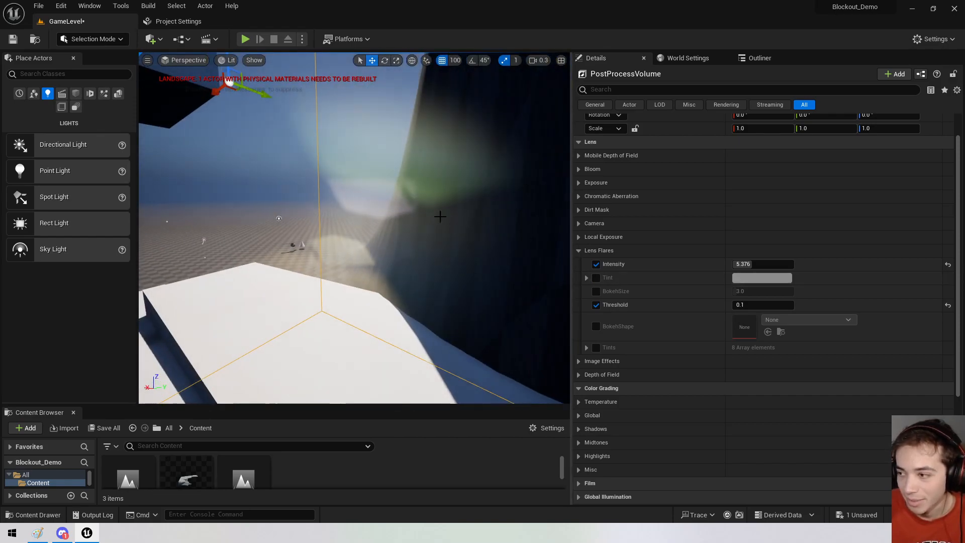
click(595, 305)
click(580, 249)
Try a Vignette Intensity of 1.0 under Image Effects and disable its override.
click(579, 263)
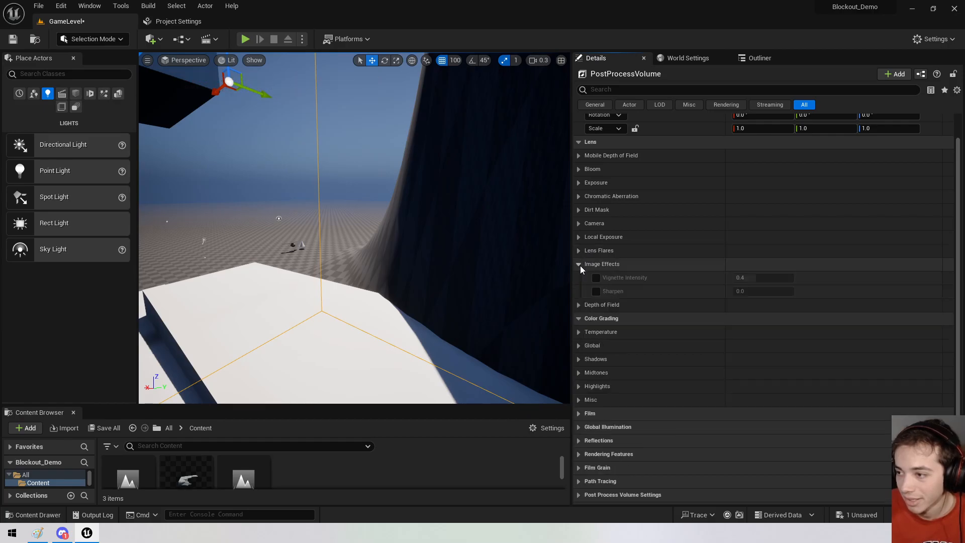
click(597, 277)
drag(754, 278, 793, 277)
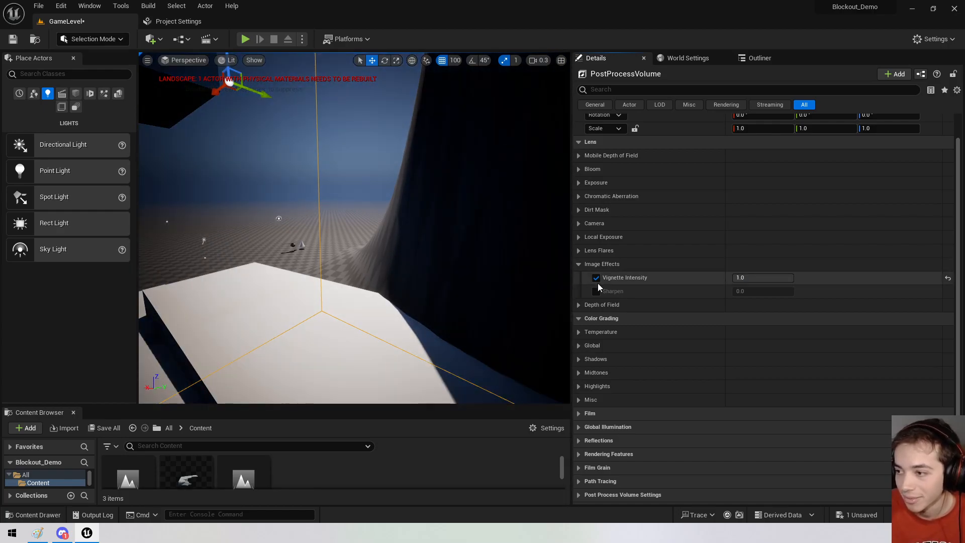
click(597, 277)
Try a Sharpen value of about 0.752 on the level view and reset it to its default.
click(597, 291)
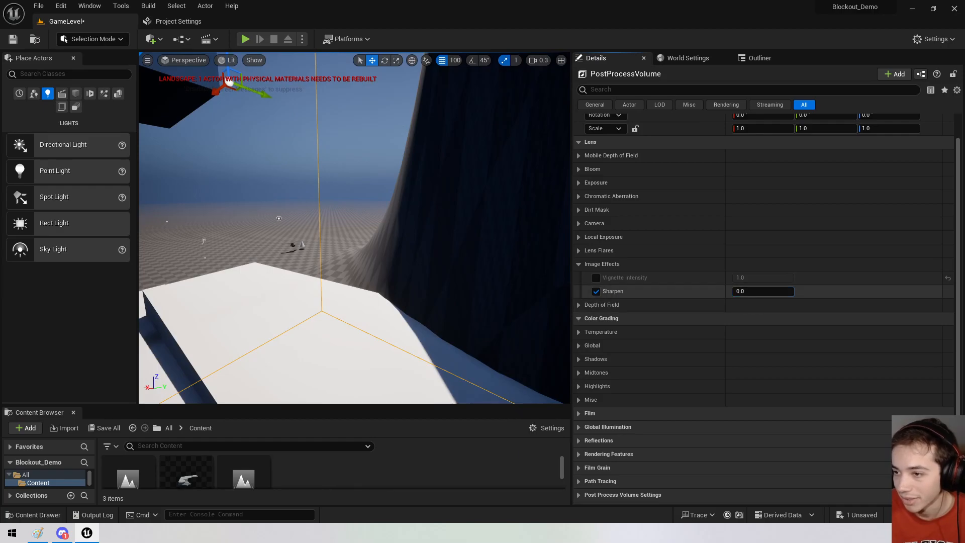
drag(745, 291, 793, 291)
right_drag(452, 237, 498, 231)
key(w)
key(s)
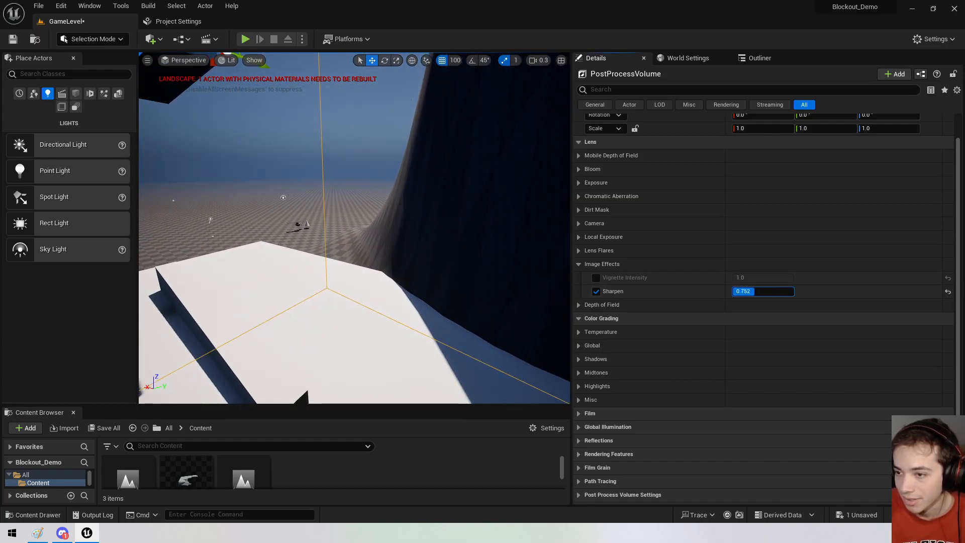
drag(740, 291, 749, 291)
click(947, 292)
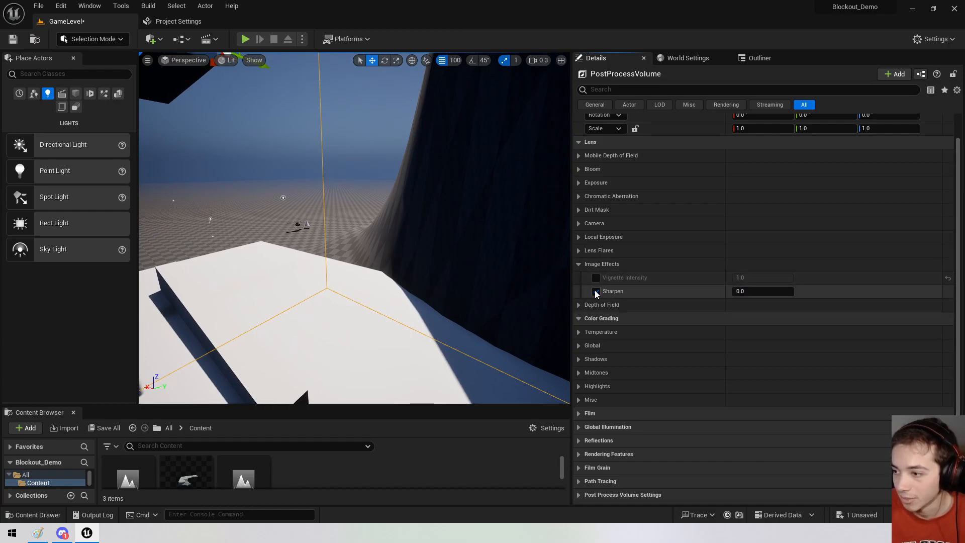
click(580, 265)
Enable the Depth of Field Focal Distance override and set it to 1.
click(582, 278)
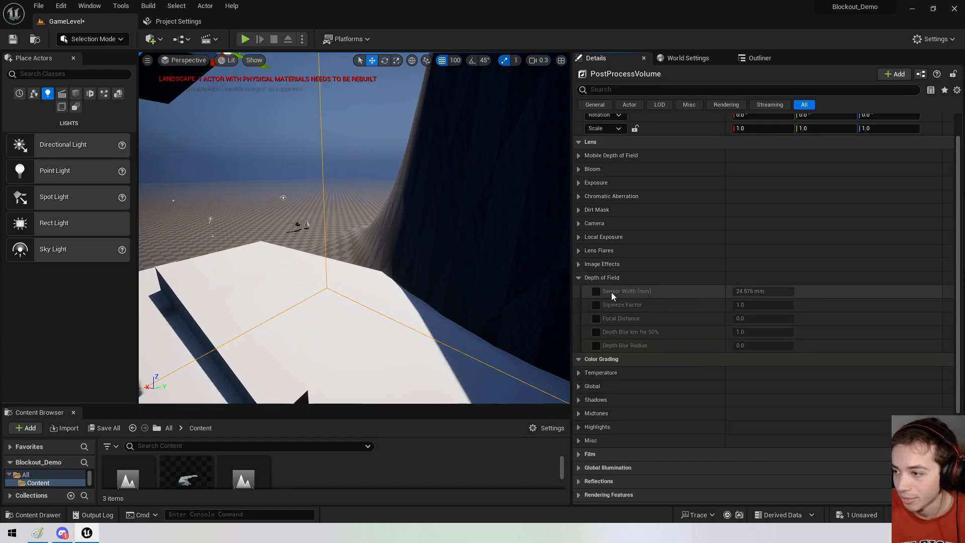
click(596, 319)
drag(752, 319, 784, 319)
text(1)
key(Return)
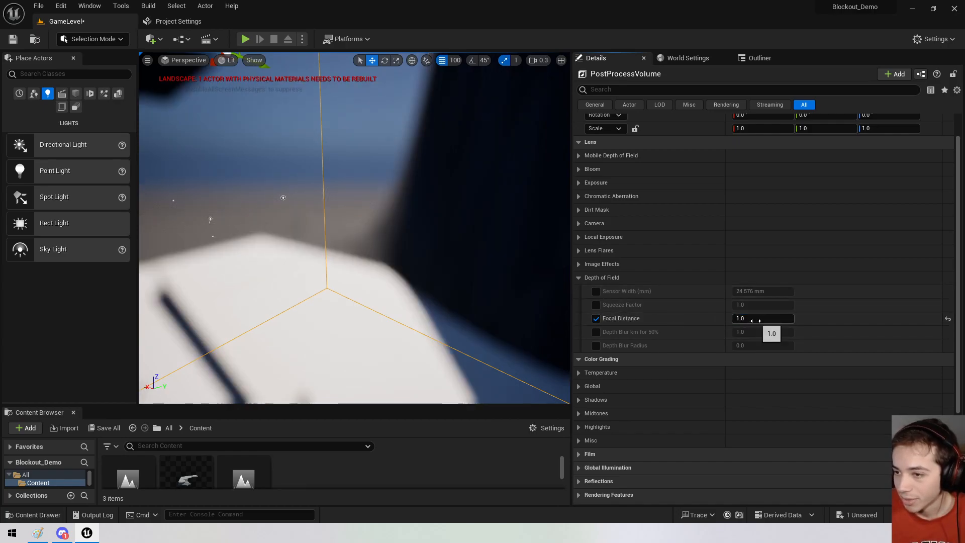
Enable the Depth Blur km for 50% override, try a Focal Distance of about 401 and return the Focal Distance to 1.
right_drag(452, 252, 491, 285)
mouse_move(751, 316)
mouse_down()
mouse_move(784, 317)
mouse_move(757, 318)
mouse_up()
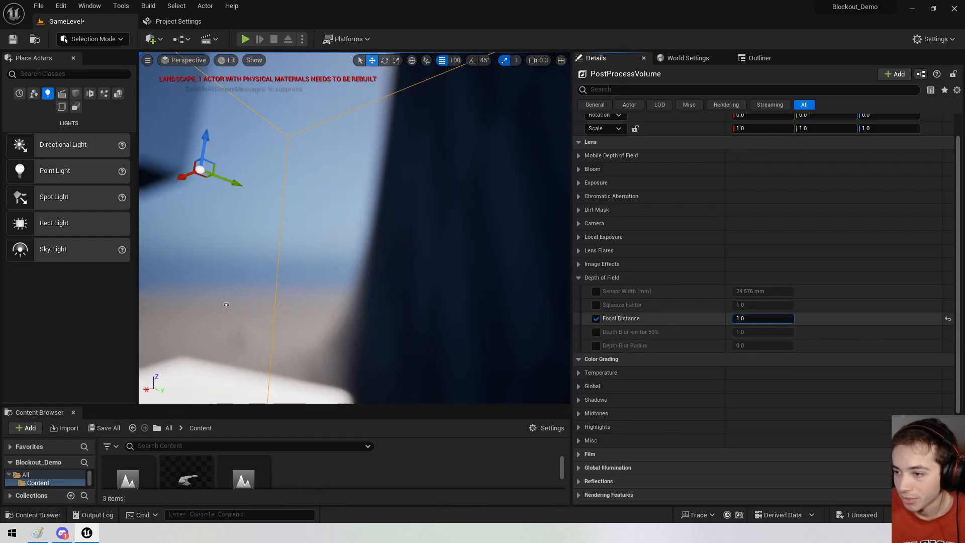
click(596, 332)
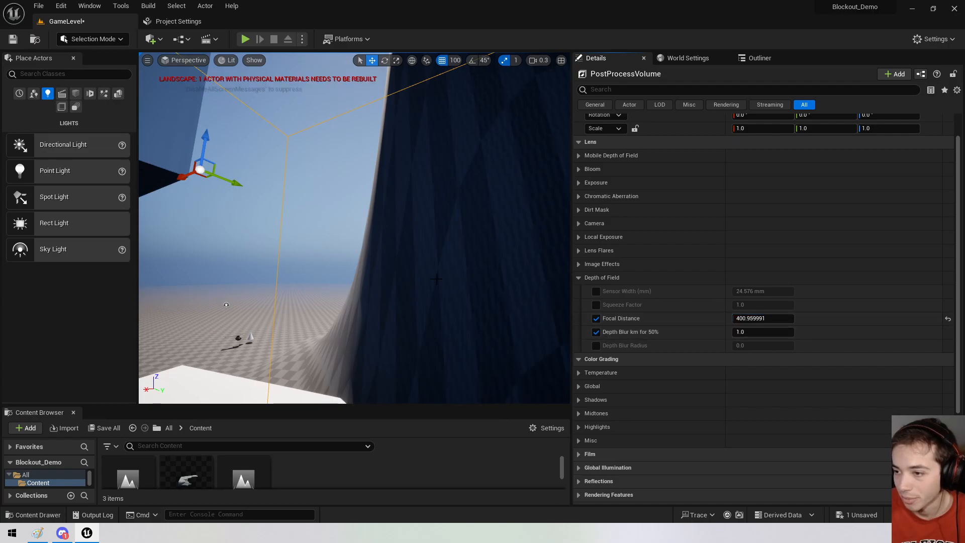
right_drag(354, 227, 420, 185)
click(735, 319)
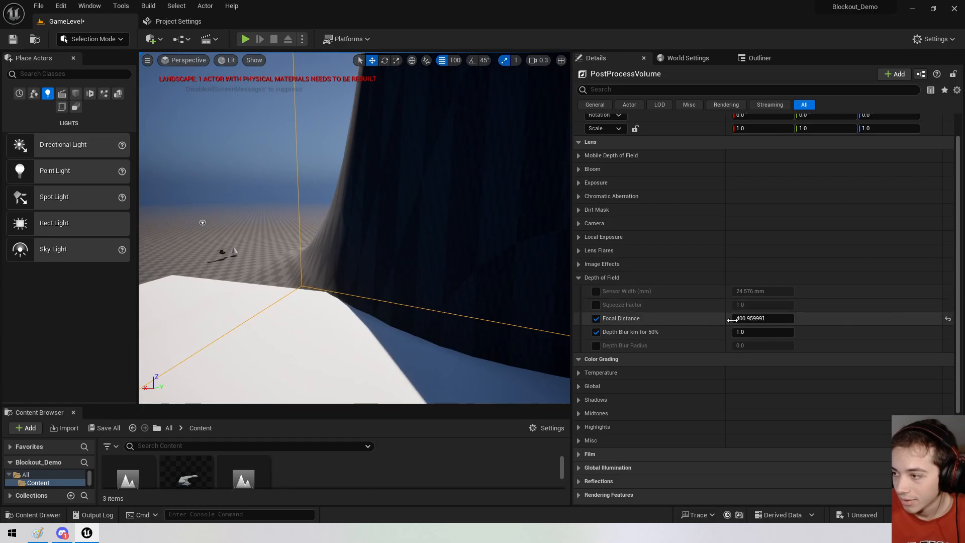
text(1)
key(Return)
click(594, 278)
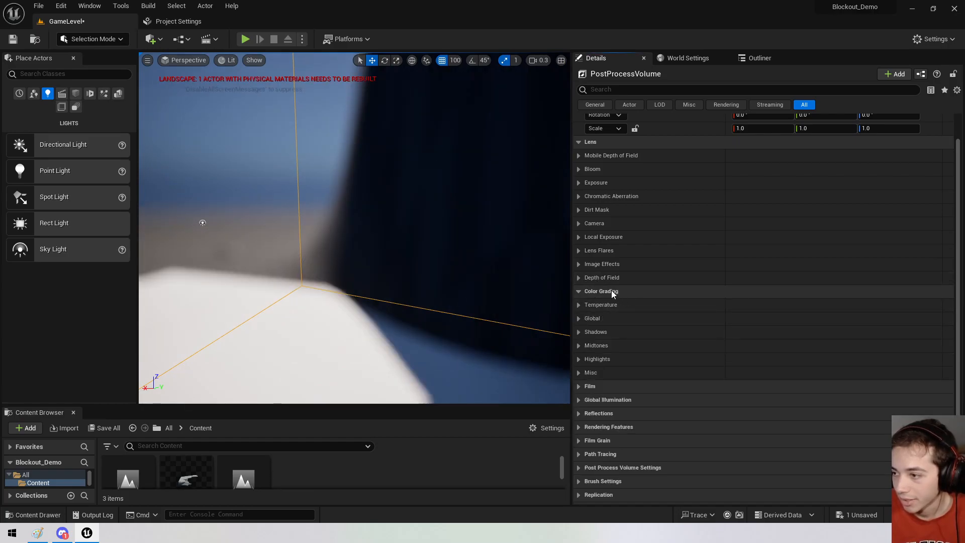
Disable the Focal Distance and Depth Blur km for 50% overrides and collapse the Depth of Field settings.
click(580, 279)
click(596, 318)
click(596, 331)
click(583, 278)
click(579, 293)
click(580, 305)
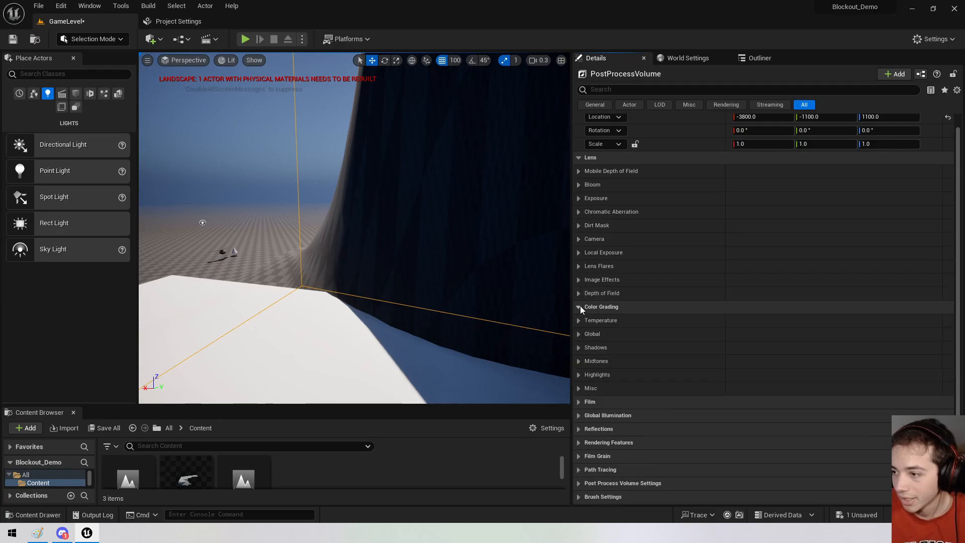
click(567, 316)
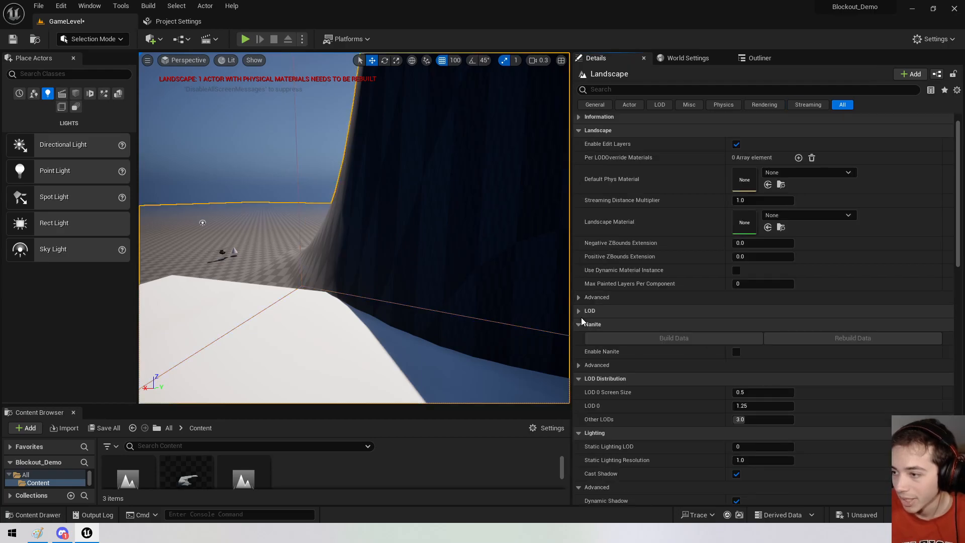
click(683, 60)
click(750, 60)
click(614, 58)
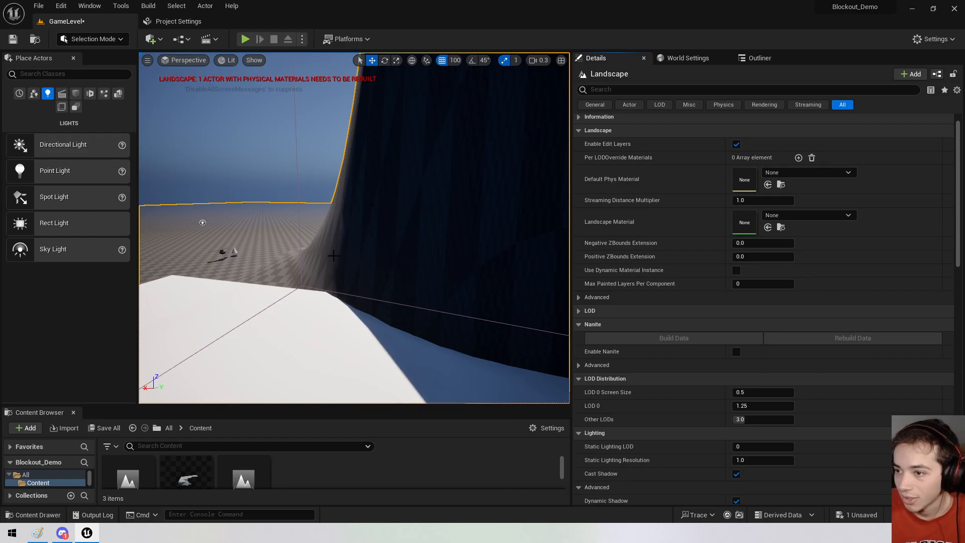
Reselect the post process volume, collapse its Bloom settings and expand the Global settings under Color Grading.
click(301, 284)
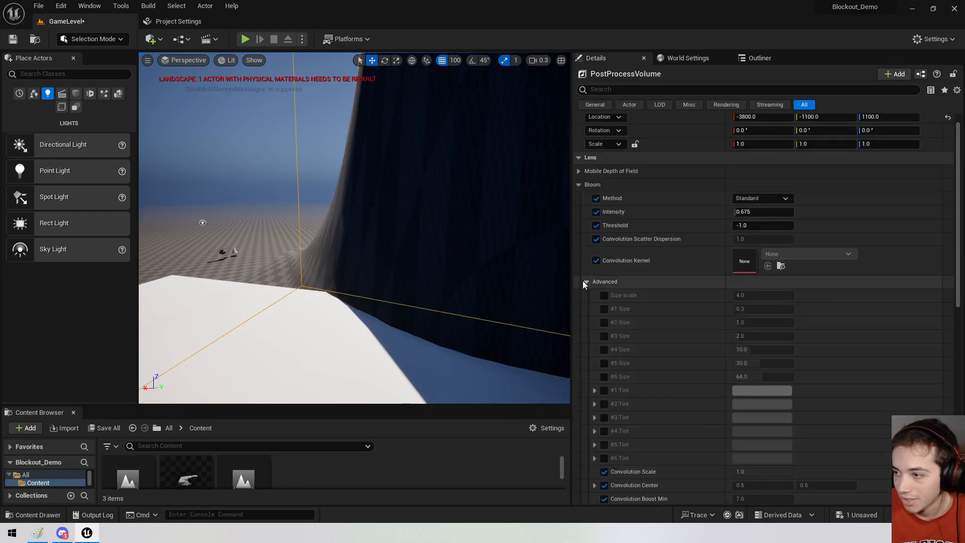
click(578, 185)
click(578, 320)
click(578, 322)
click(578, 334)
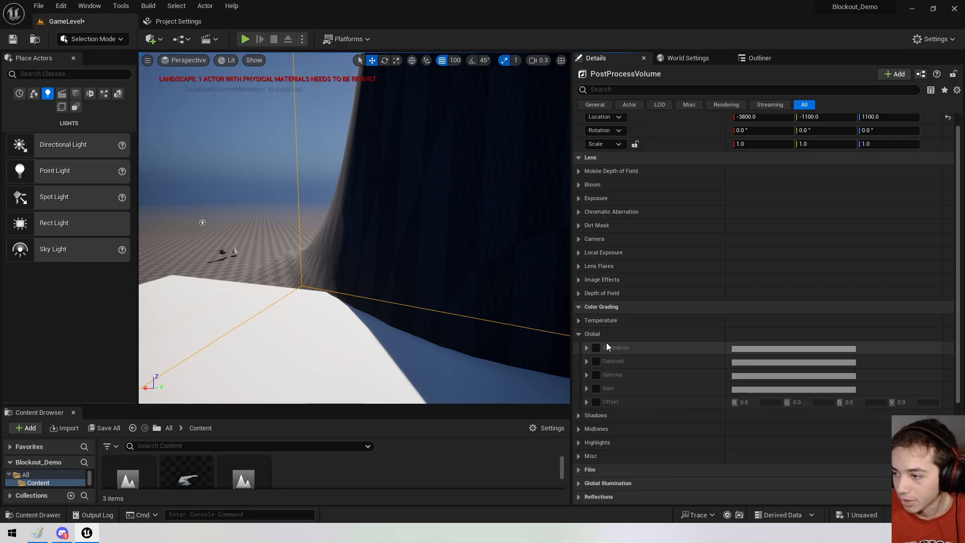
Enable the Global Saturation override and shift it to a cyan-blue with green about 1.37 and blue 2.0.
click(587, 347)
click(596, 347)
drag(666, 377, 689, 347)
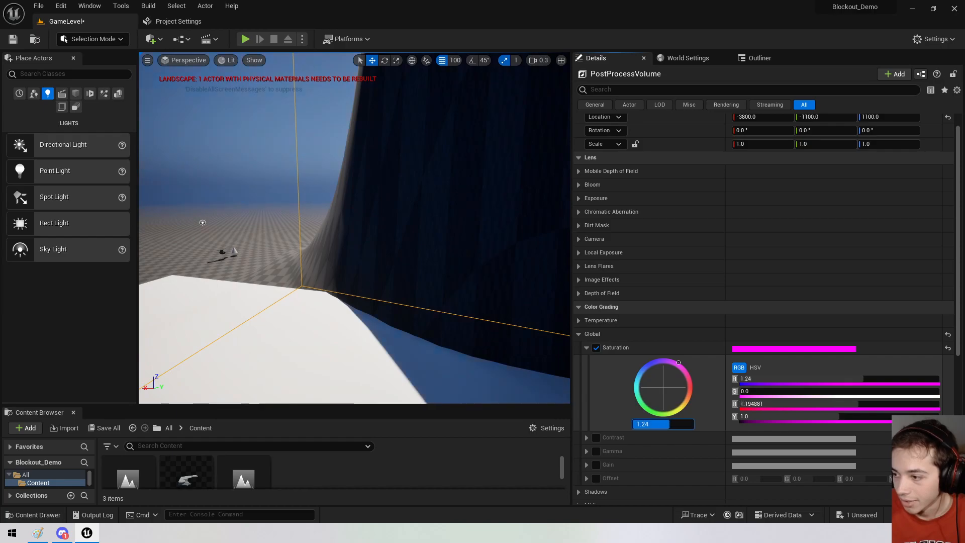
drag(693, 423, 629, 382)
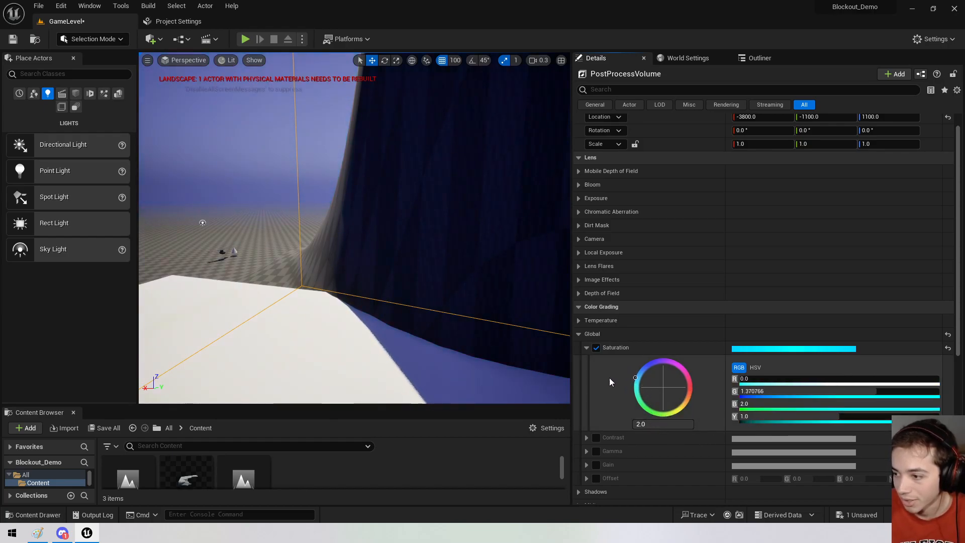
Enable the Global Contrast override, tint it purple with red about 0.62 and green about 0.27, and view the level.
click(596, 437)
scroll(625, 427, down, 2)
click(586, 390)
mouse_move(646, 410)
mouse_down()
mouse_move(653, 378)
mouse_move(663, 413)
mouse_move(662, 402)
mouse_up()
right_drag(503, 282, 327, 254)
scroll(432, 272, up, 2)
scroll(699, 256, down, 3)
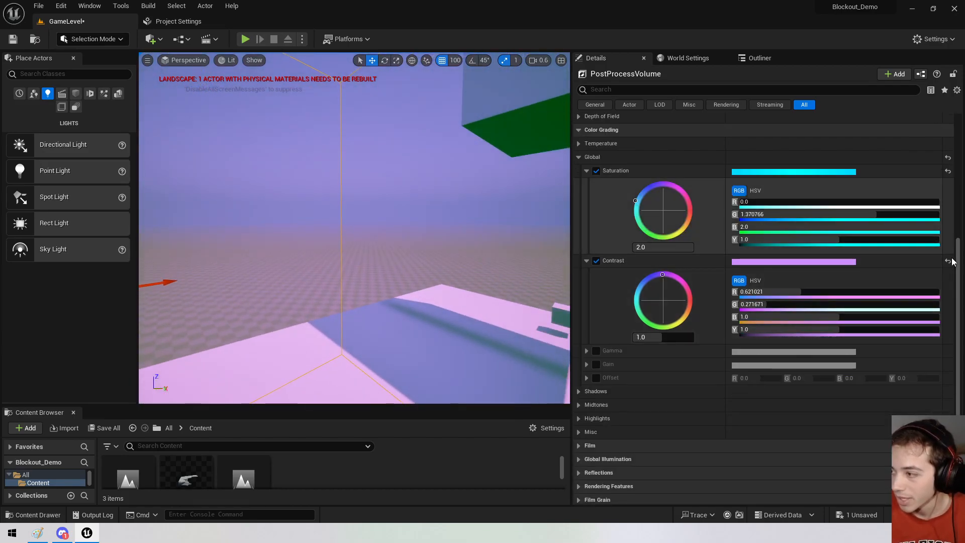
Enable Infinite Extent (Unbound) in the Post Process Volume Settings and check the effect around the level.
scroll(947, 302, down, 3)
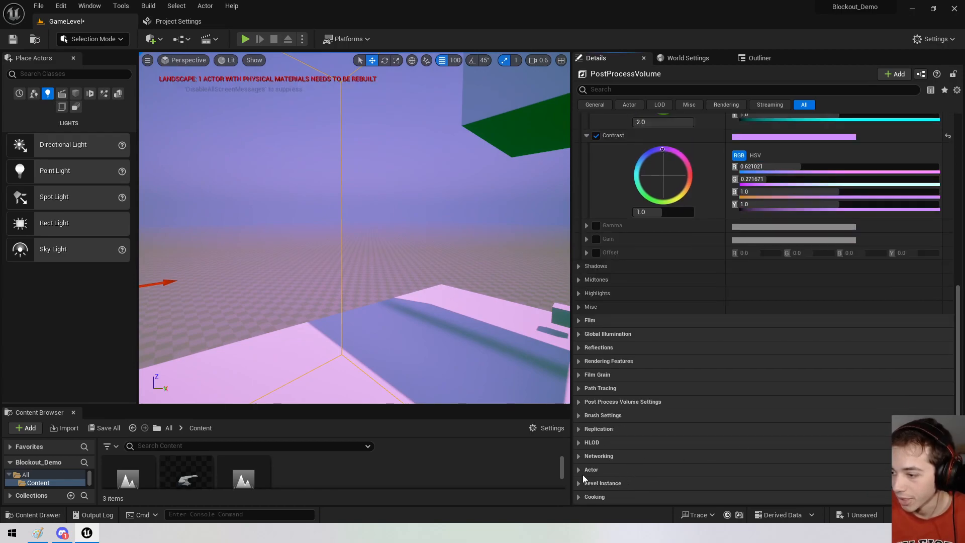
click(578, 416)
scroll(584, 410, down, 3)
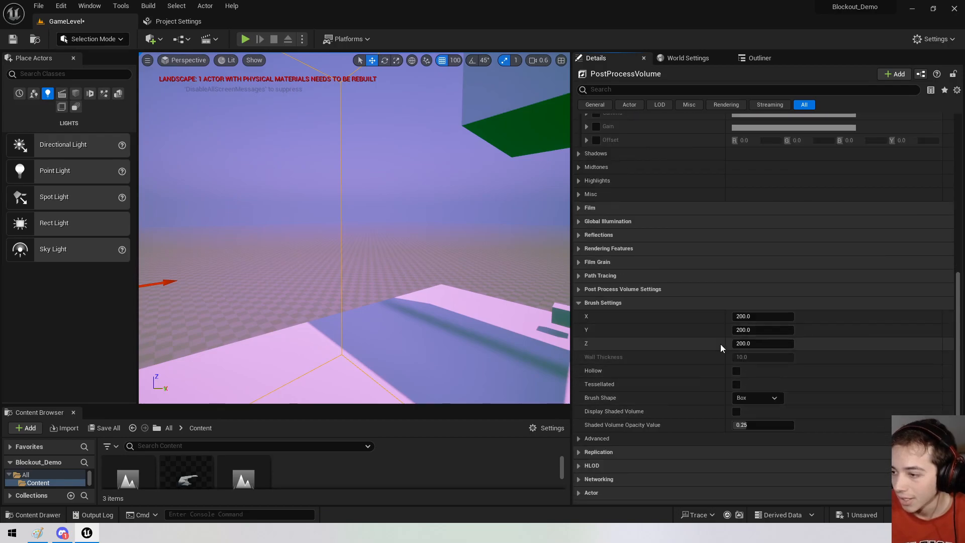
click(587, 289)
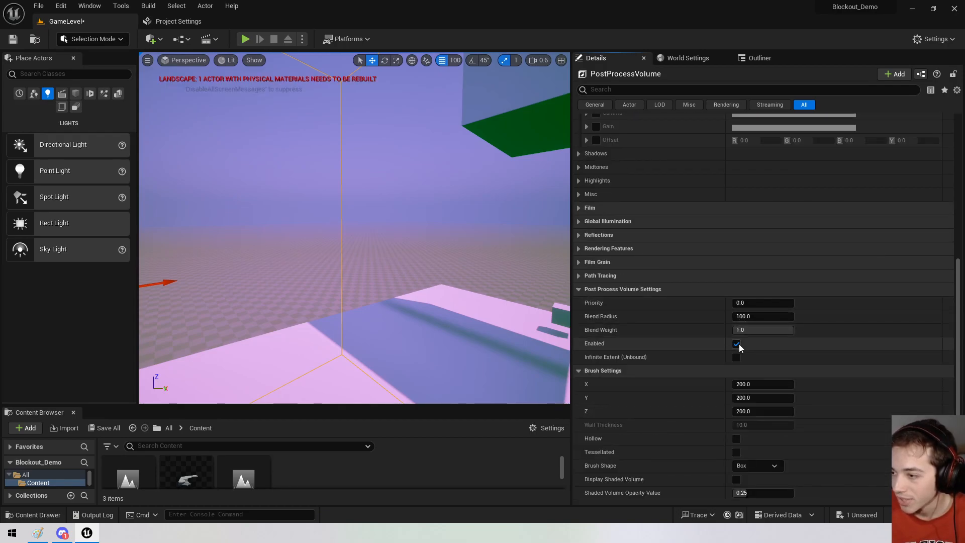
click(736, 357)
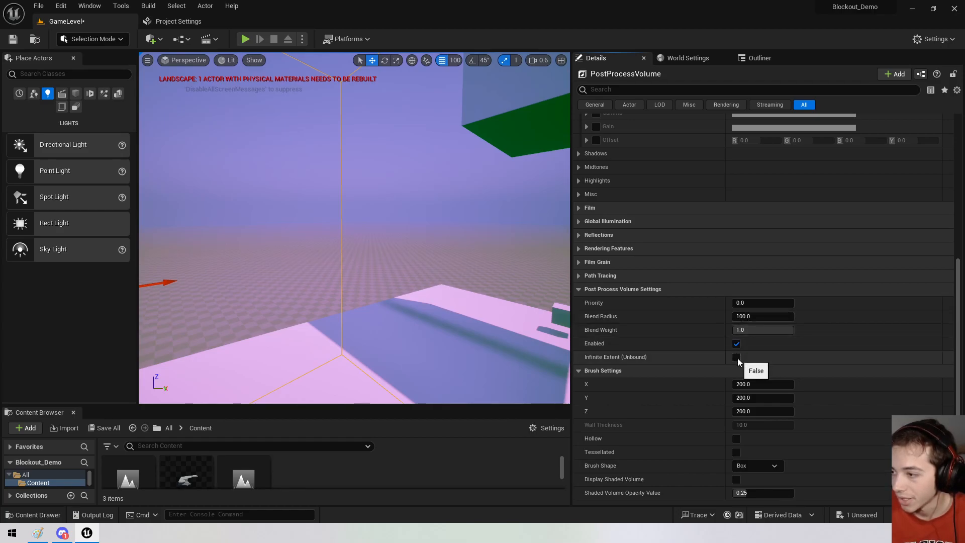
right_drag(452, 252, 146, 244)
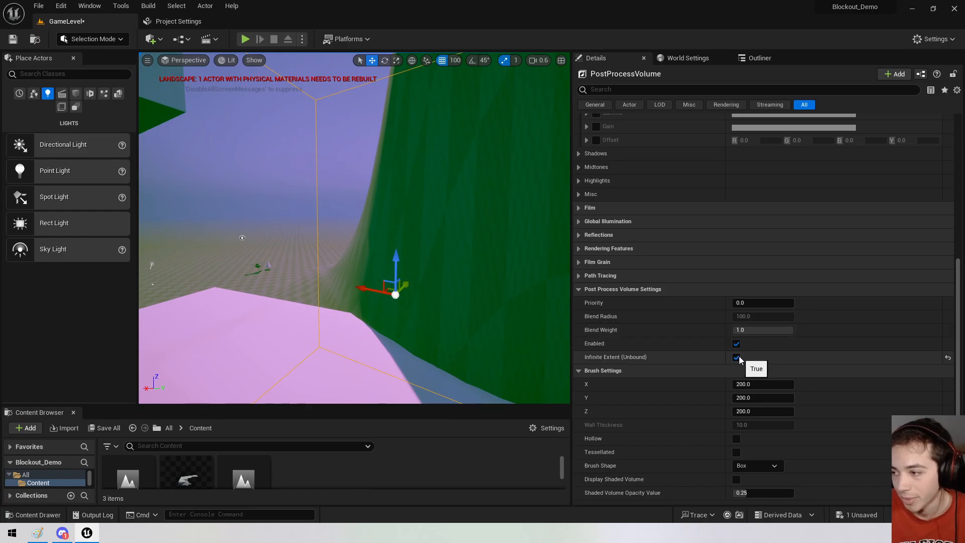
click(578, 290)
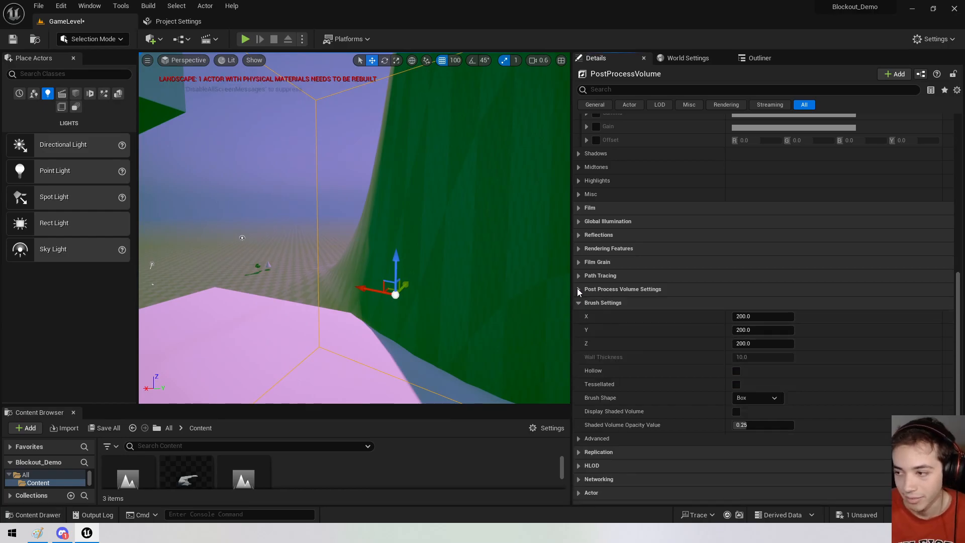
Expand the Shadows color grading settings and disable the Global Contrast and Saturation overrides.
scroll(583, 166, up, 4)
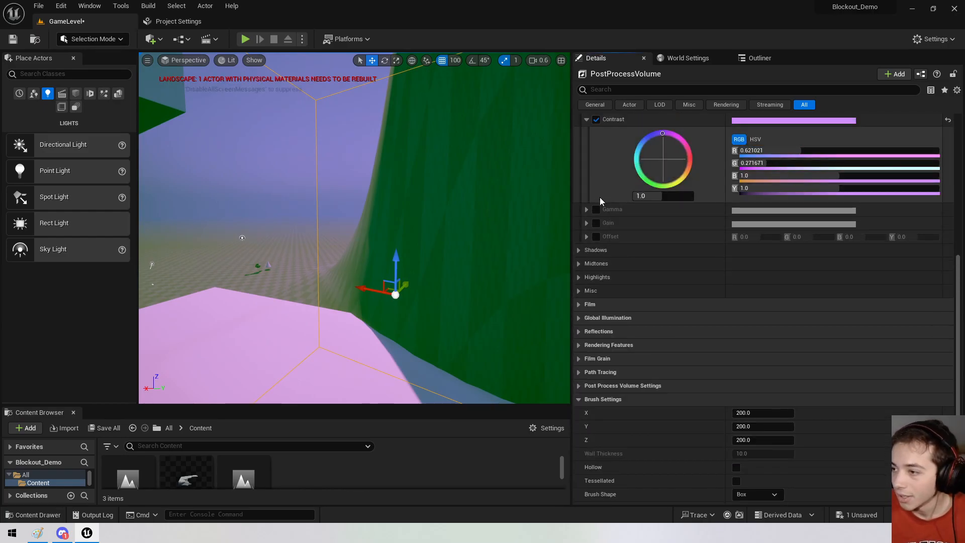
click(579, 347)
right_drag(436, 275, 392, 262)
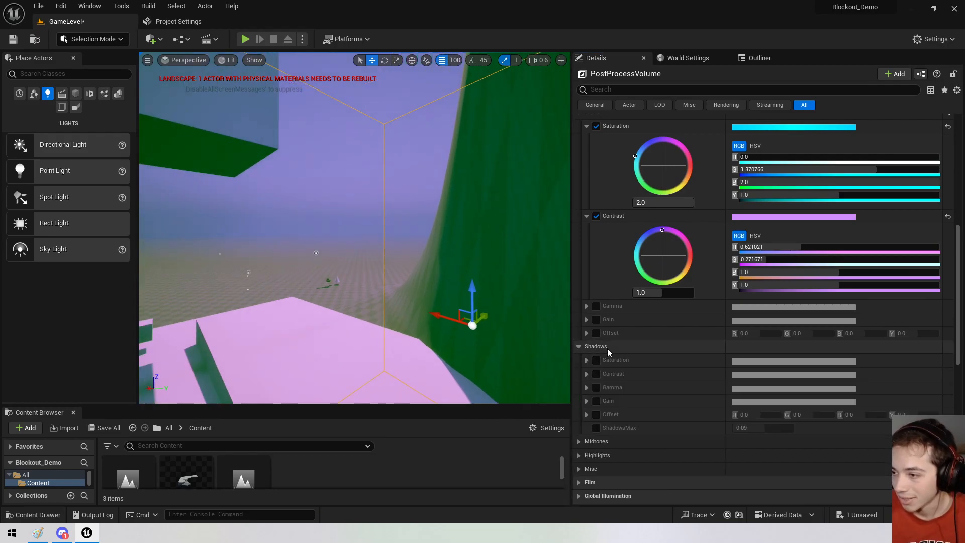
click(596, 216)
click(596, 125)
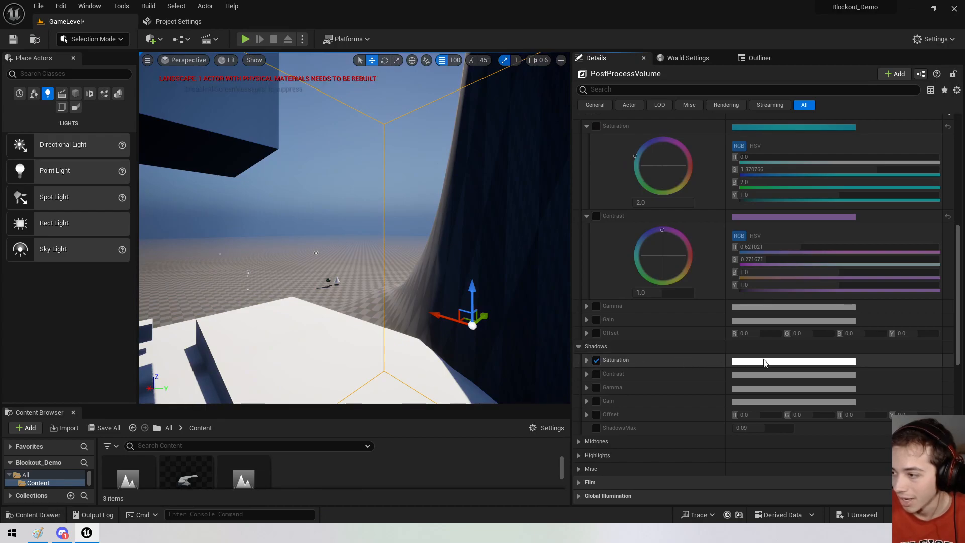
Try a Shadows Gamma of 0.18 and a magenta tint at 1.82 on the level, and disable the Shadows overrides.
click(586, 387)
click(596, 387)
drag(662, 463, 641, 464)
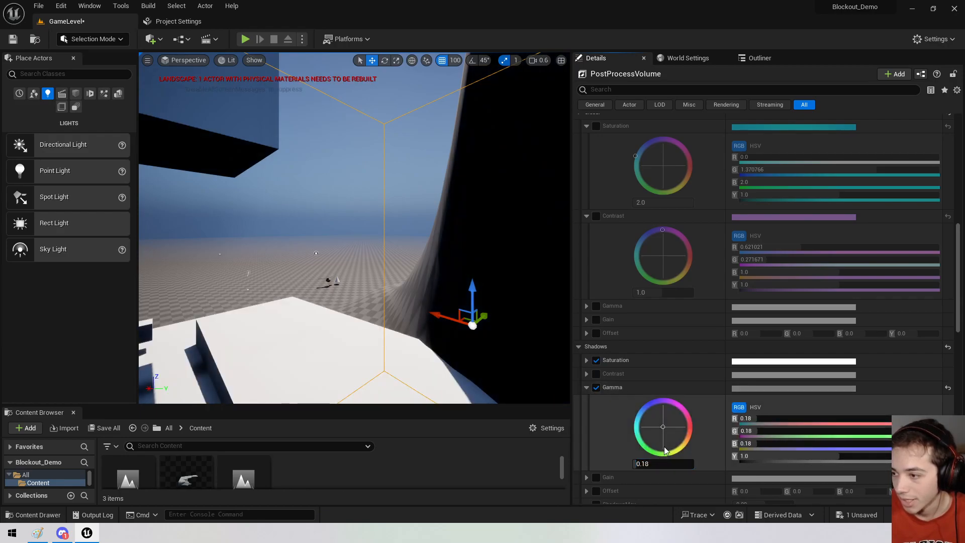
mouse_move(667, 404)
mouse_down()
mouse_move(668, 395)
mouse_move(678, 401)
mouse_up()
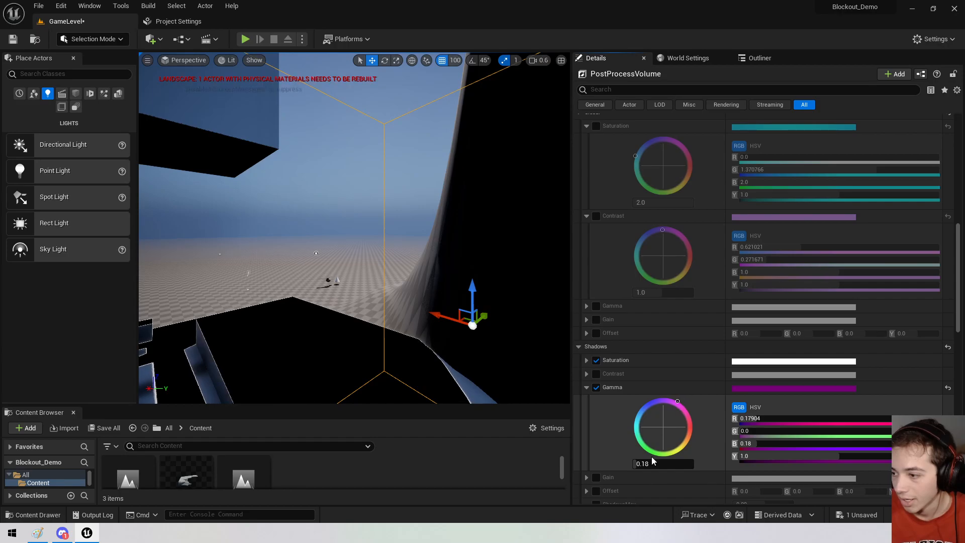
drag(649, 463, 687, 463)
right_drag(355, 227, 322, 209)
click(596, 387)
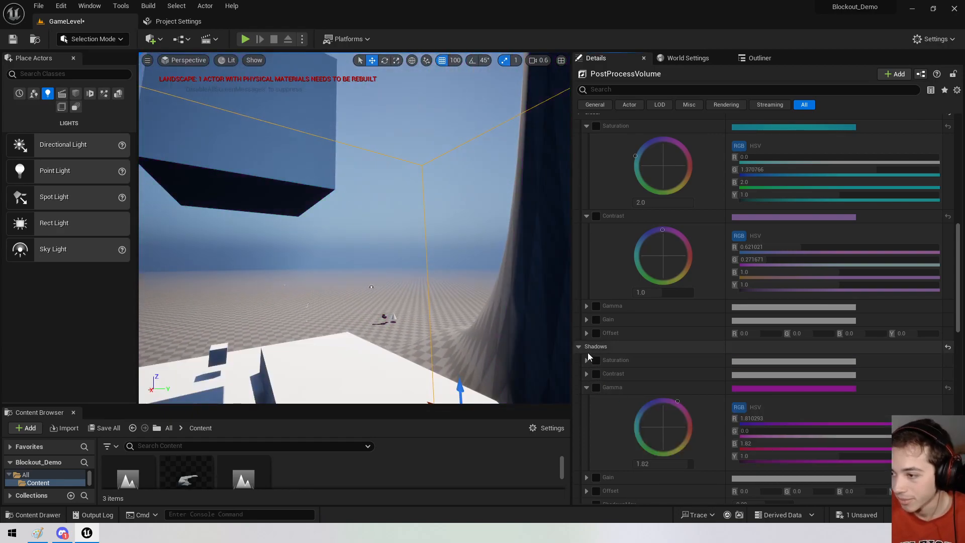
Collapse the Shadows, Global and Color Grading settings.
click(580, 345)
scroll(586, 176, up, 3)
click(579, 177)
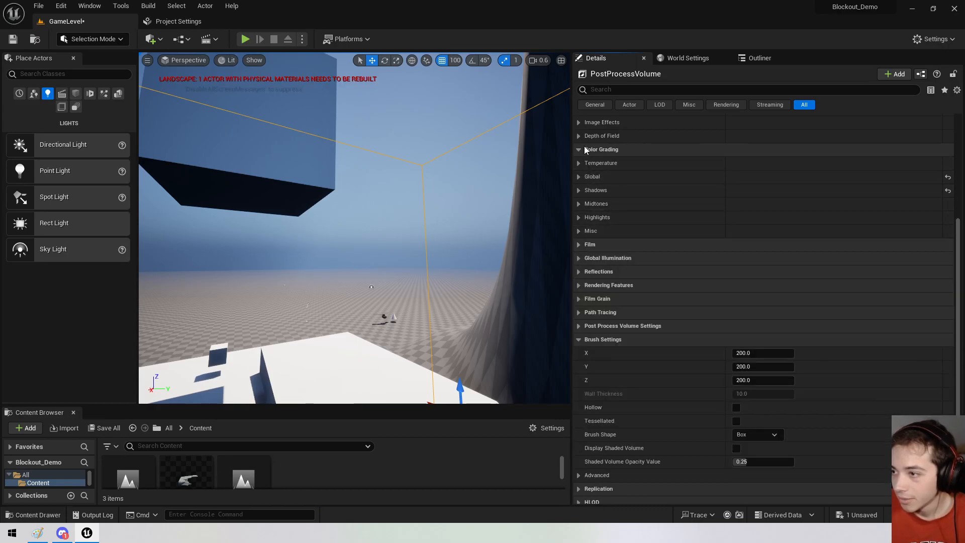
click(584, 149)
Enable the Film Slope override, set it to 1.0 and collapse the Film settings.
click(586, 185)
click(580, 174)
click(580, 173)
click(588, 198)
drag(753, 198, 794, 198)
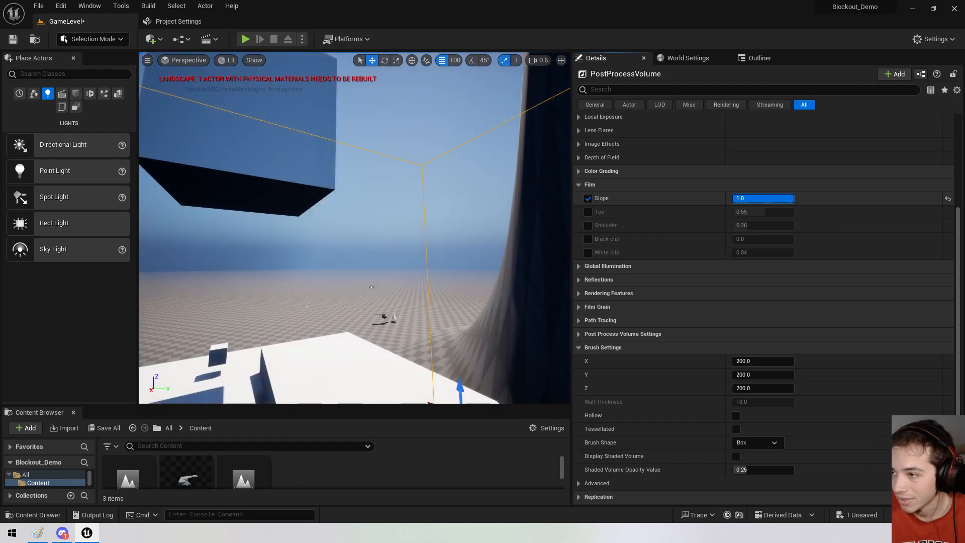
click(579, 185)
Enable the Global Illumination Method override with Lumen and view the lighting on the level.
click(578, 199)
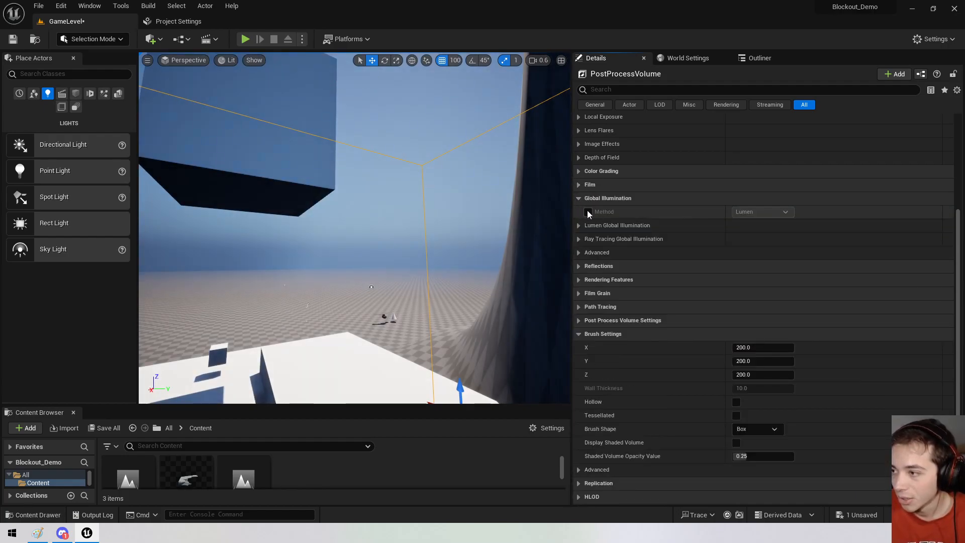
click(588, 211)
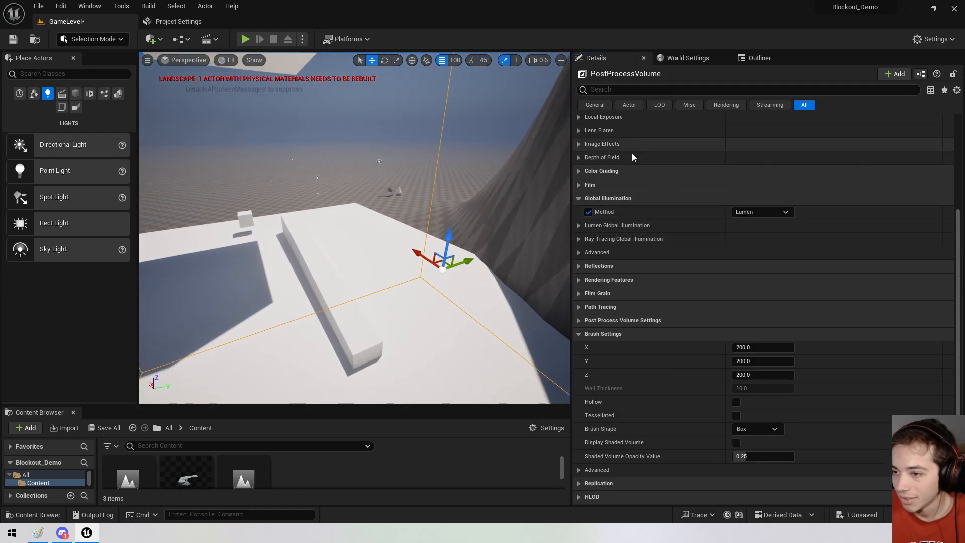
right_drag(441, 195, 463, 120)
Try None as the Global Illumination method, switch back to Lumen and compare the lighting around the level.
click(760, 214)
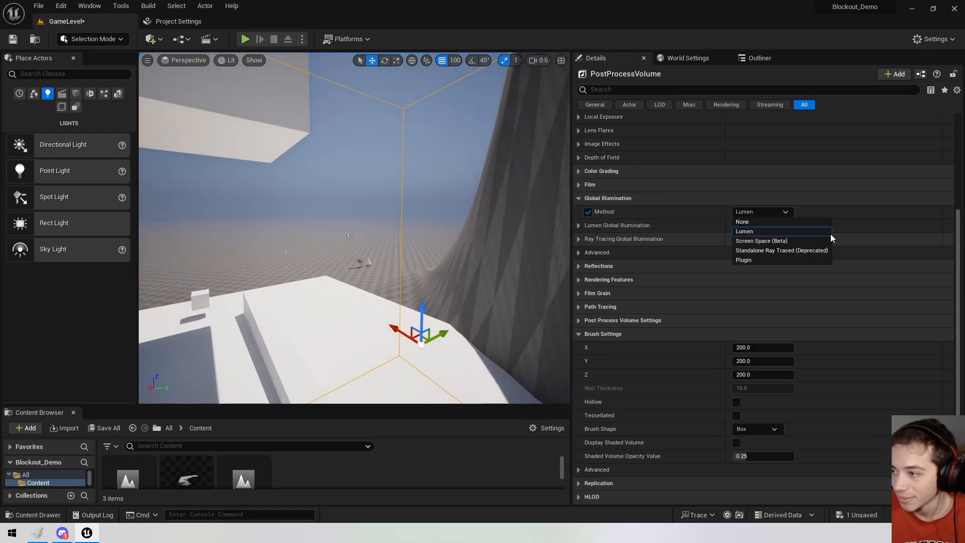
click(750, 221)
click(750, 213)
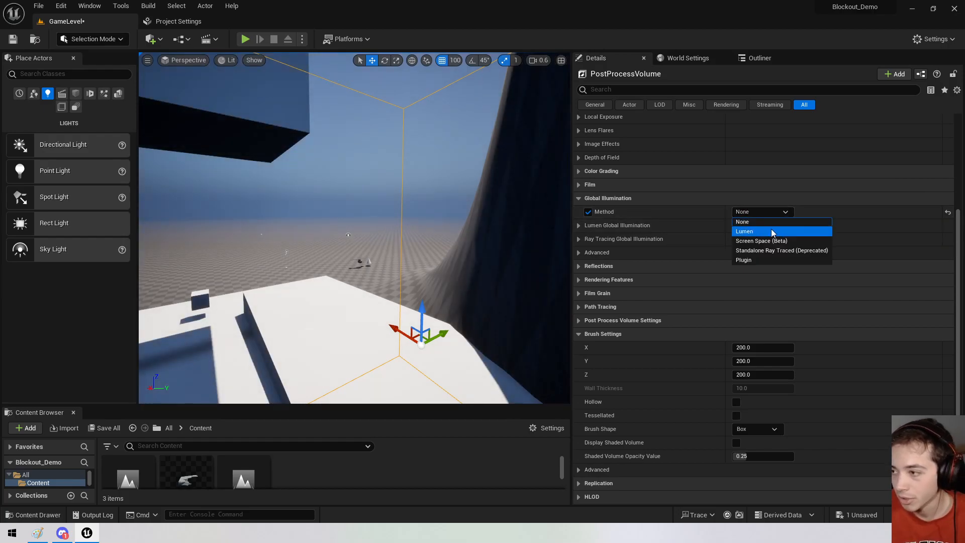
click(738, 229)
right_drag(395, 251, 545, 229)
scroll(354, 249, down, 1)
Try Standalone Ray Traced (Deprecated) as the Global Illumination method and view the level.
click(761, 212)
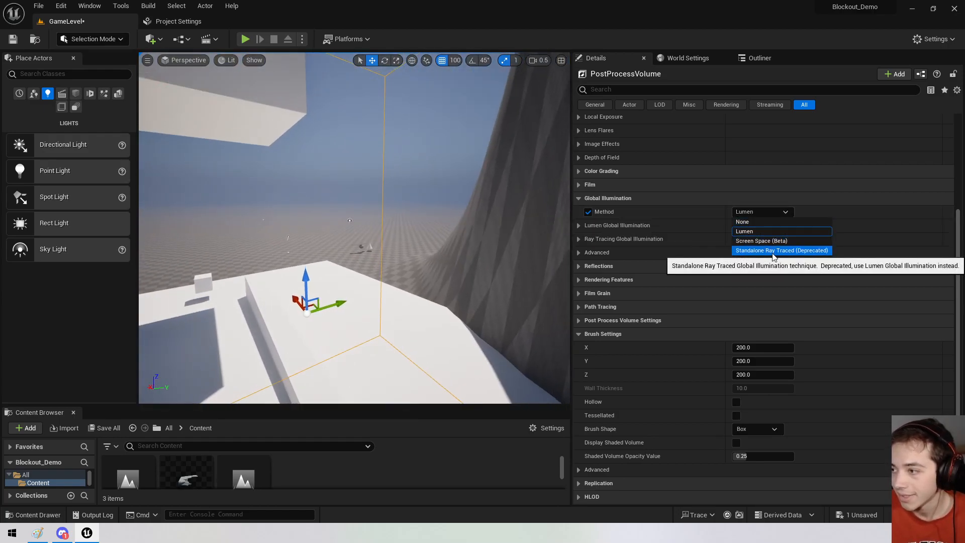
click(761, 253)
mouse_move(473, 244)
right_down()
mouse_move(367, 269)
mouse_move(330, 252)
mouse_move(528, 234)
mouse_move(475, 206)
mouse_move(410, 193)
right_up()
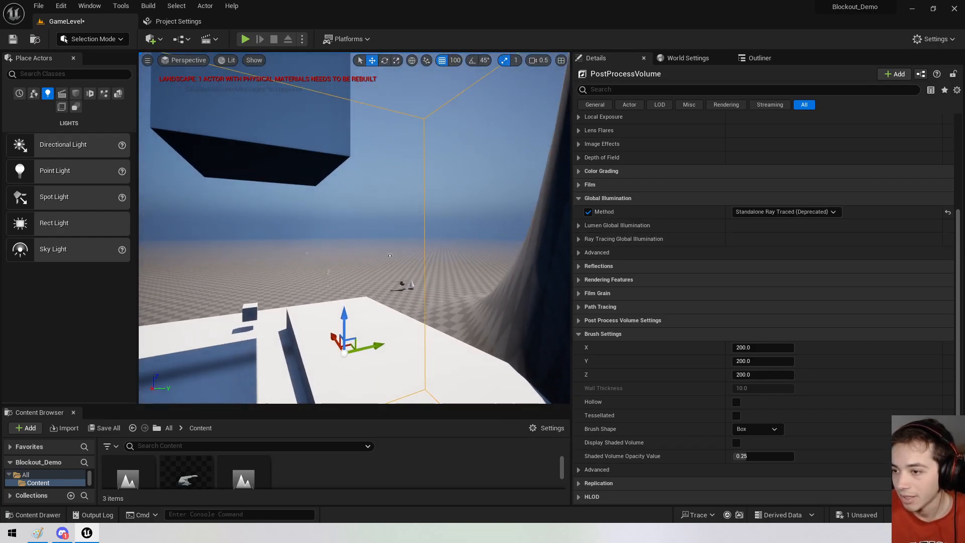
Set the Global Illumination method to Screen Space (Beta) and inspect the lighting around the level.
click(793, 213)
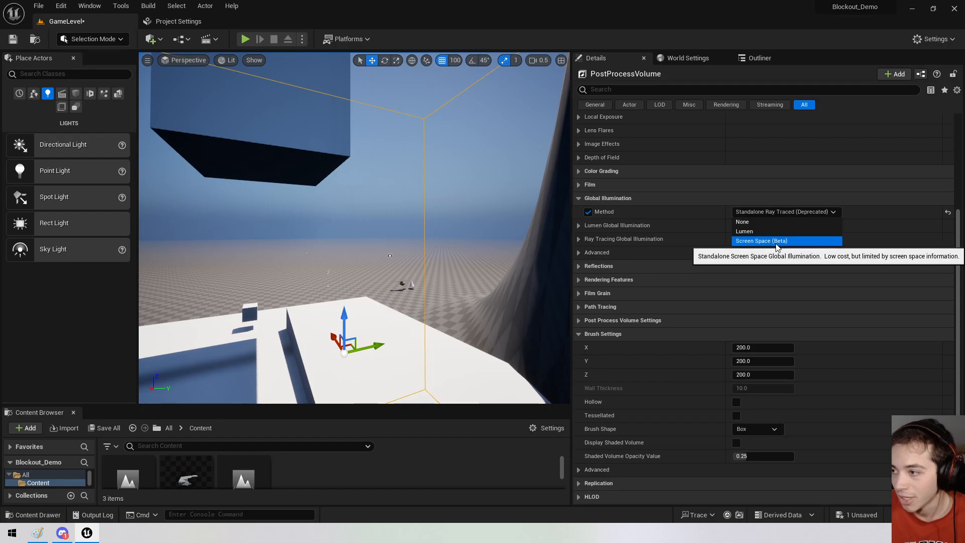
click(777, 241)
right_drag(493, 194, 543, 178)
click(763, 212)
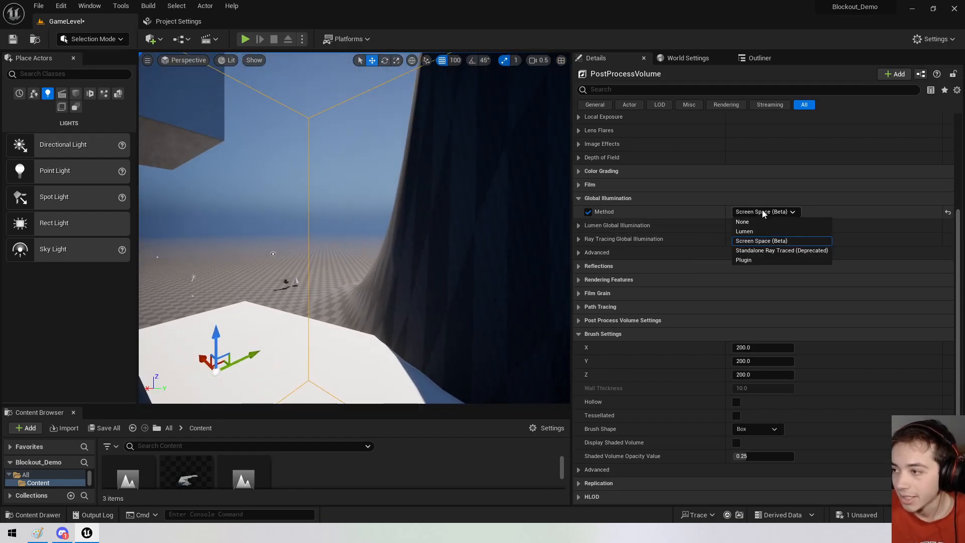
click(769, 244)
right_drag(492, 211, 356, 307)
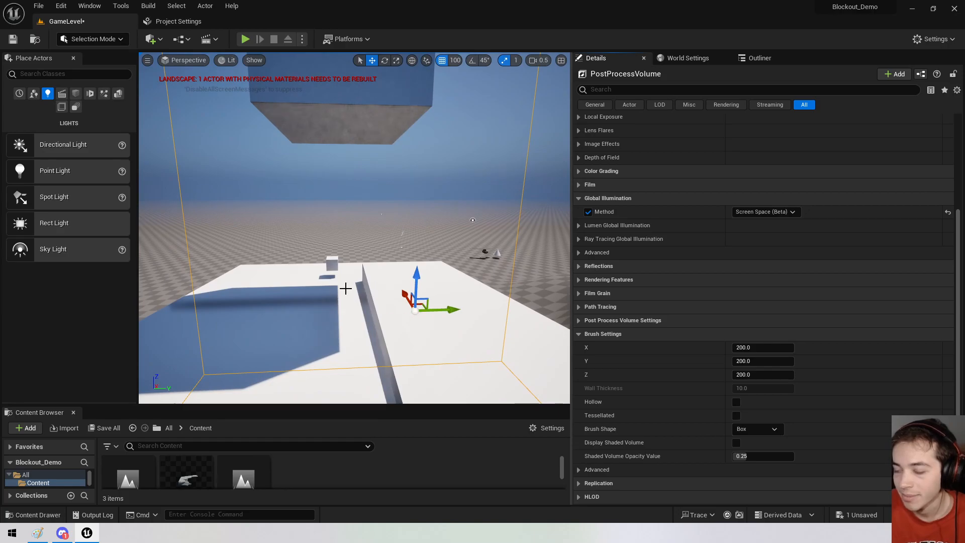
Select the large floating cube and inspect the lighting on its underside from several angles.
click(354, 121)
mouse_move(354, 121)
right_down()
mouse_move(322, 88)
mouse_move(347, 67)
mouse_move(338, 95)
mouse_move(342, 65)
mouse_move(369, 119)
right_up()
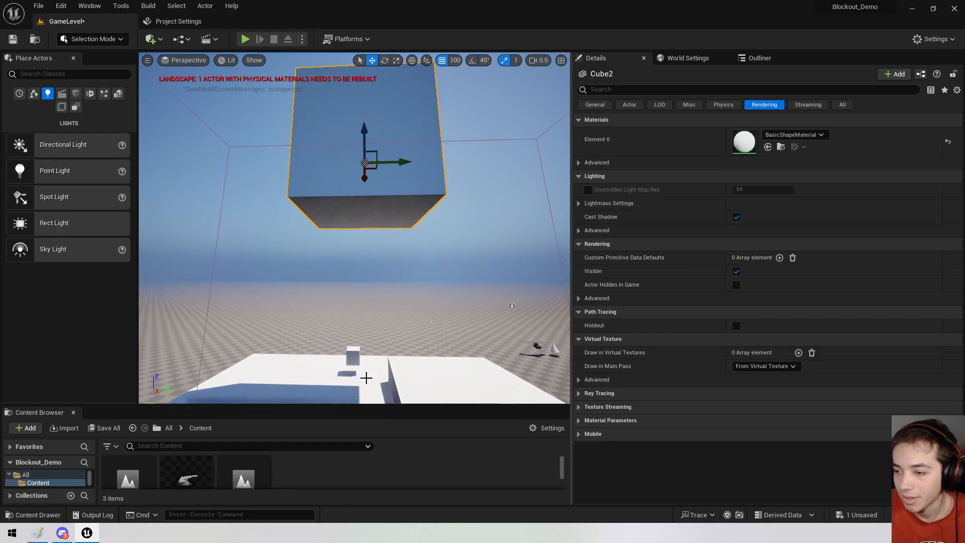
mouse_move(428, 240)
right_down()
mouse_move(428, 281)
mouse_move(429, 240)
right_up()
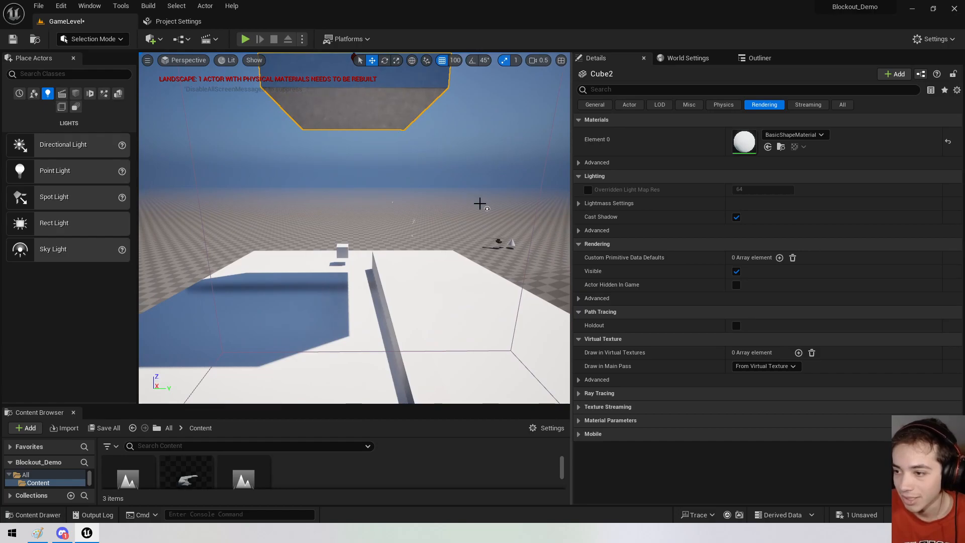
right_drag(428, 240, 429, 151)
right_drag(374, 317, 373, 301)
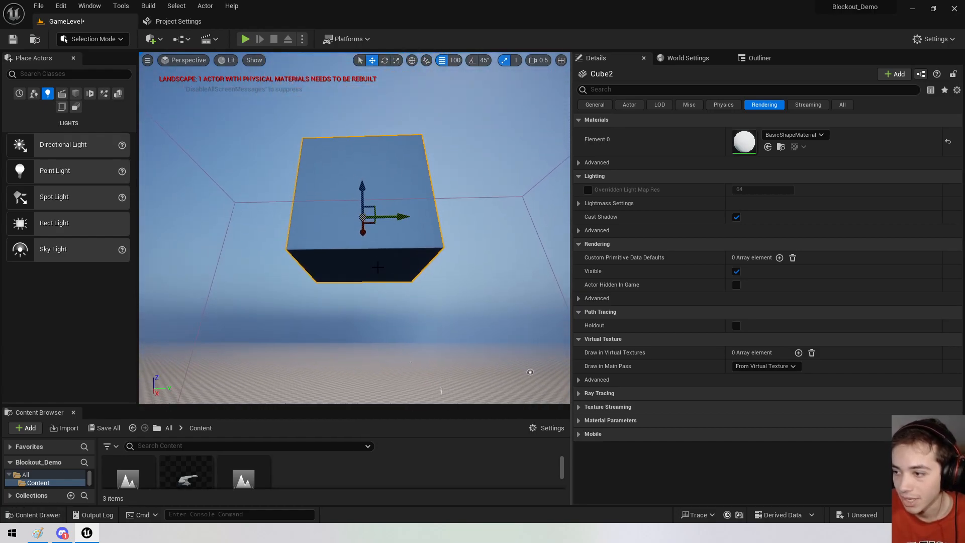
right_drag(403, 259, 468, 212)
click(685, 58)
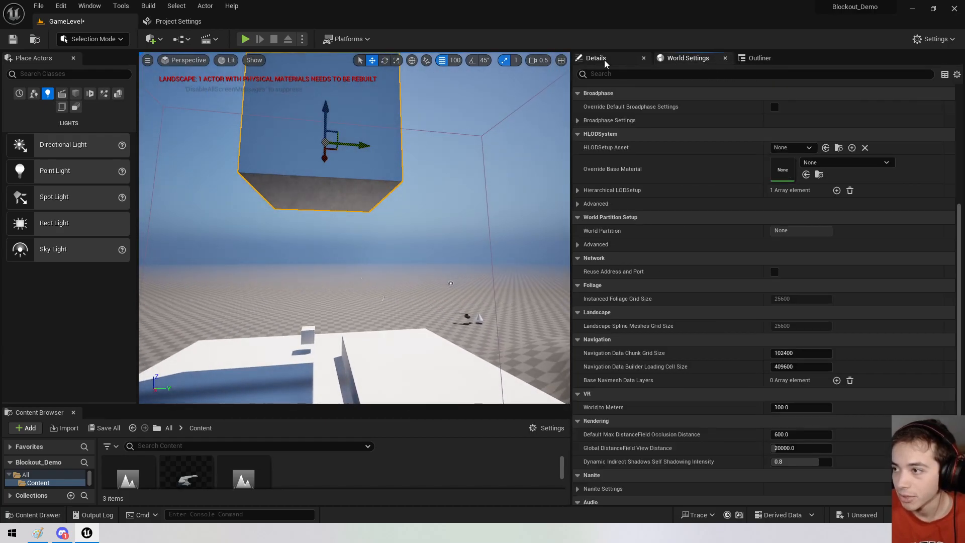
click(599, 58)
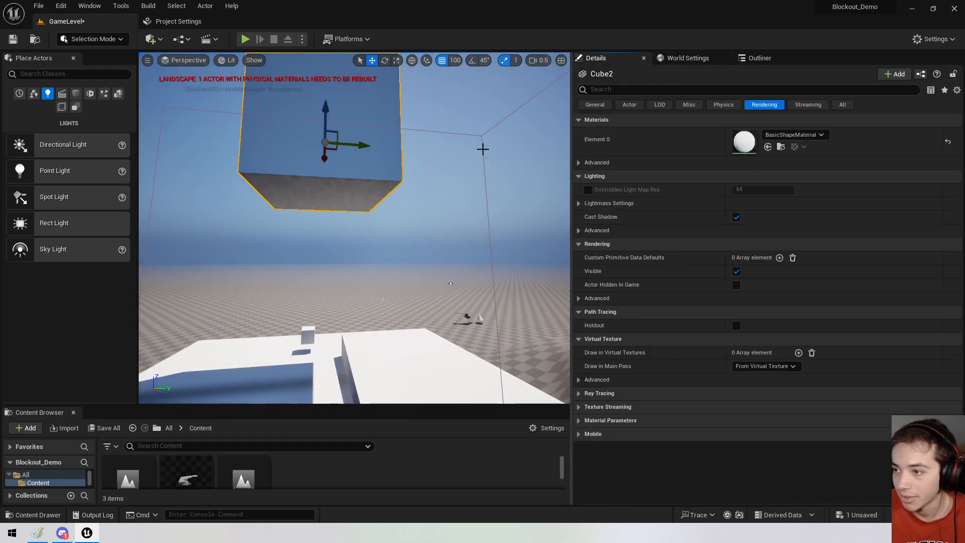
Reselect the post process volume, set its Global Illumination method to Lumen and view the landscape wall.
click(483, 149)
click(762, 364)
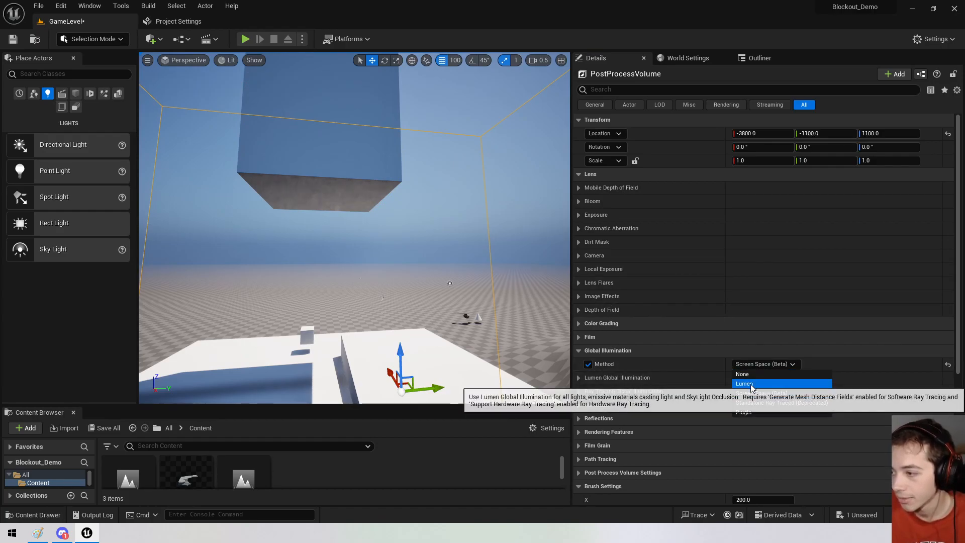
click(749, 384)
mouse_move(388, 243)
right_down()
mouse_move(478, 181)
mouse_move(452, 236)
mouse_move(362, 302)
mouse_move(388, 242)
right_up()
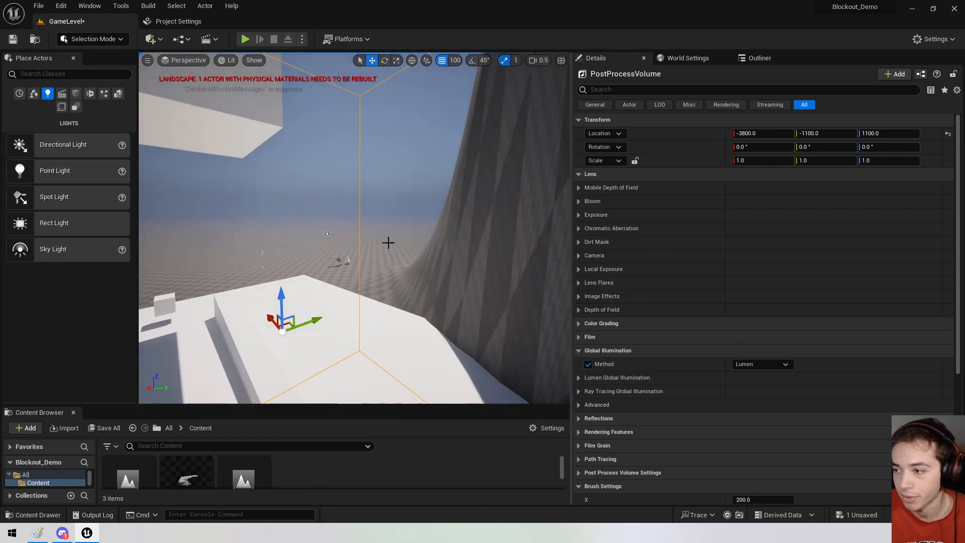
click(757, 364)
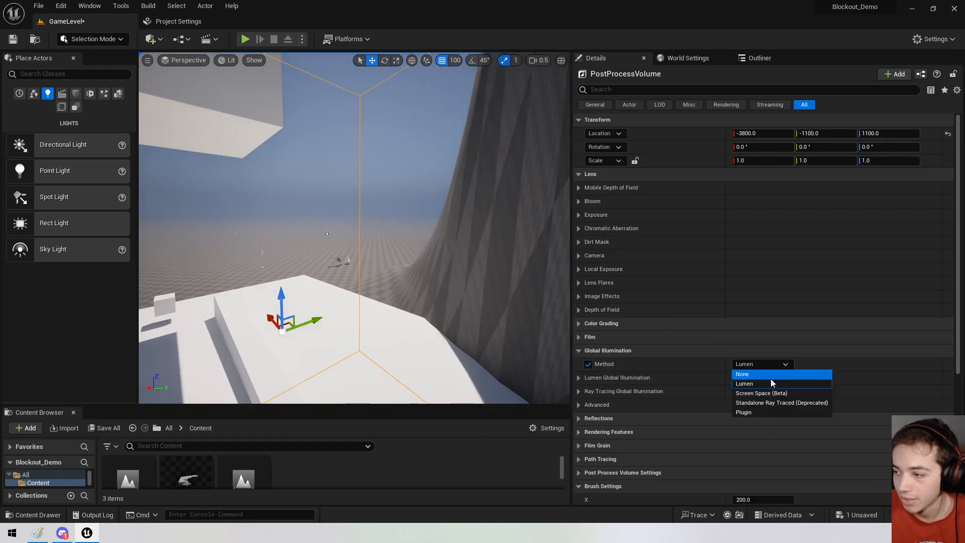
Try the Lumen Scene Lighting Quality, Lumen Scene Detail and Final Gather Quality overrides, then clear them.
click(583, 376)
scroll(617, 383, down, 3)
click(596, 312)
click(597, 325)
drag(754, 325, 774, 325)
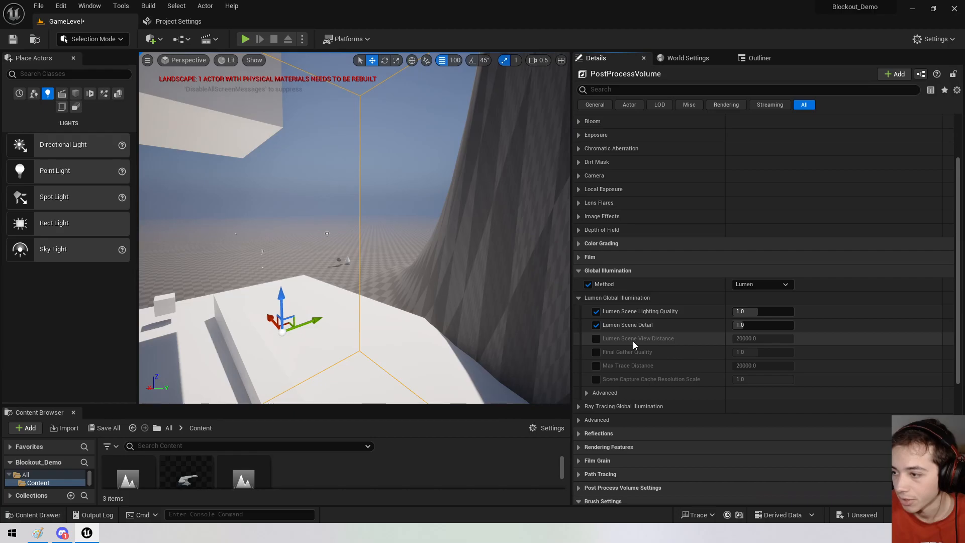
click(596, 352)
click(596, 352)
click(597, 325)
click(596, 312)
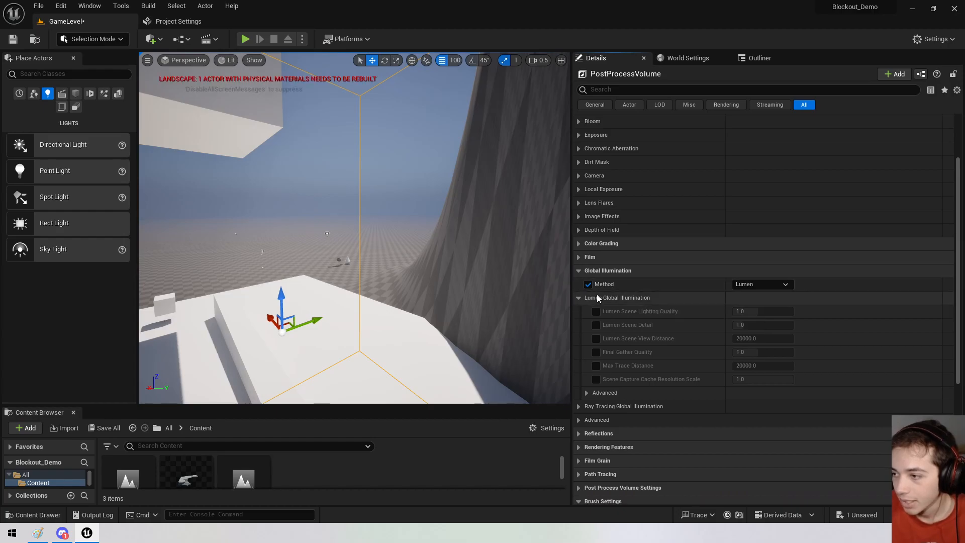
Disable the Global Illumination Method override and collapse the Global Illumination category.
click(588, 284)
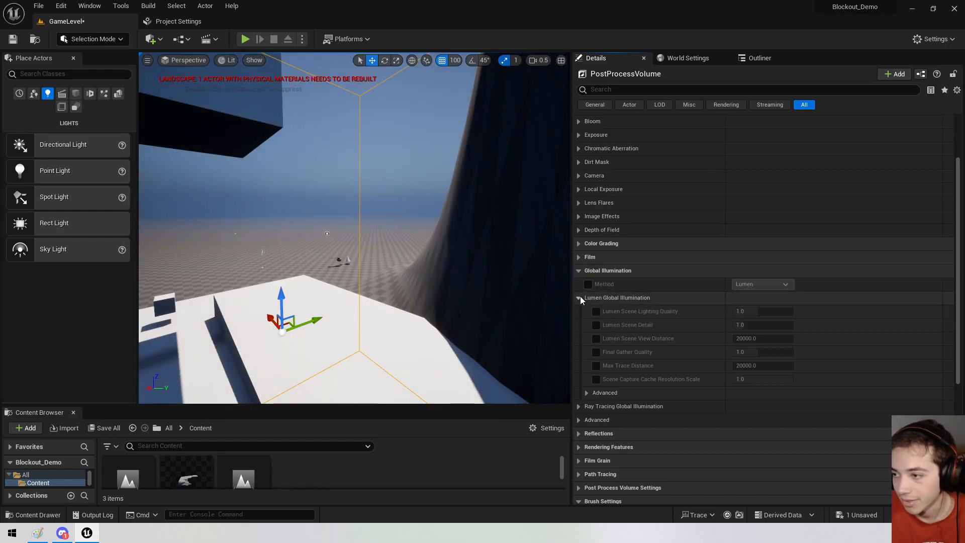
click(579, 297)
click(581, 271)
Try Screen Space as the Reflections method, view the level and turn the Method override back off.
click(581, 284)
click(589, 298)
click(589, 298)
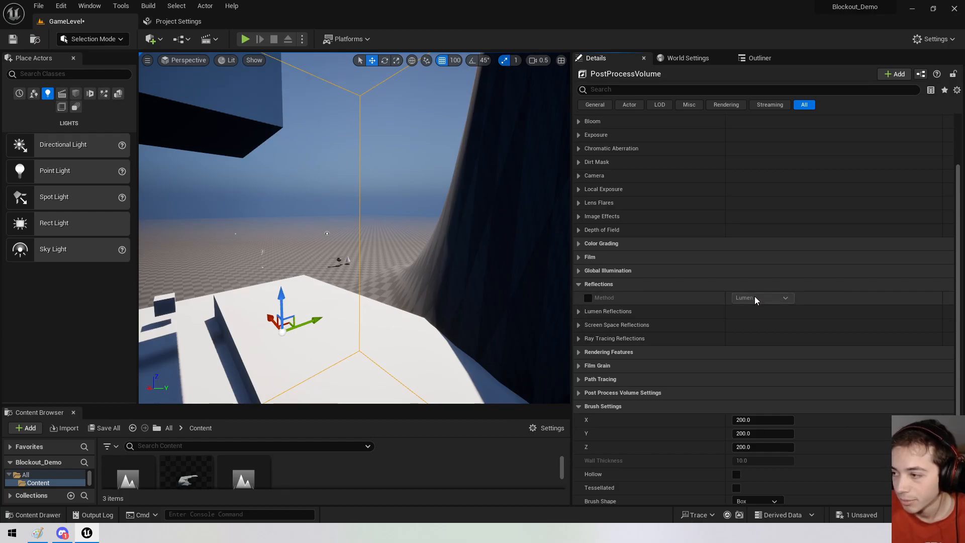
click(588, 298)
click(753, 327)
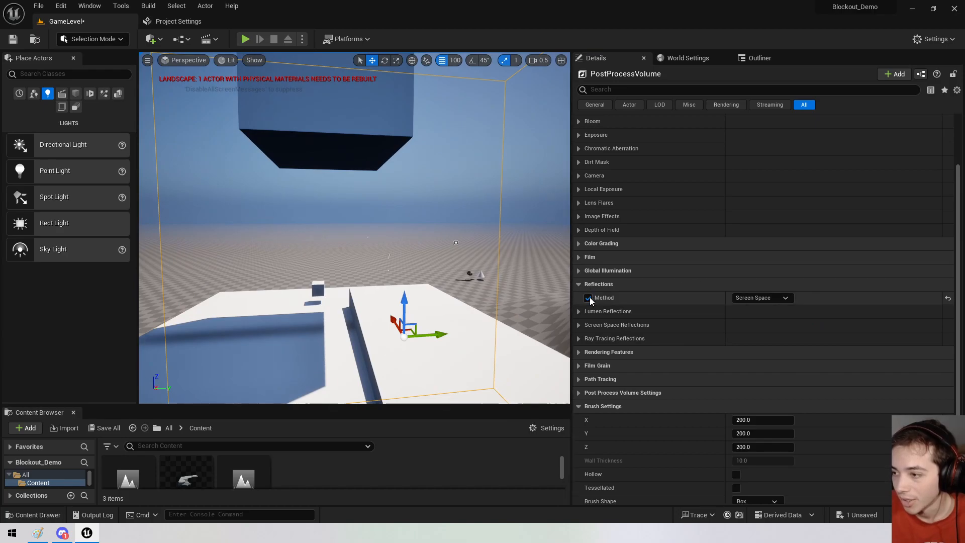
click(580, 286)
click(580, 283)
right_drag(452, 272, 533, 277)
key(c)
right_drag(483, 216, 508, 241)
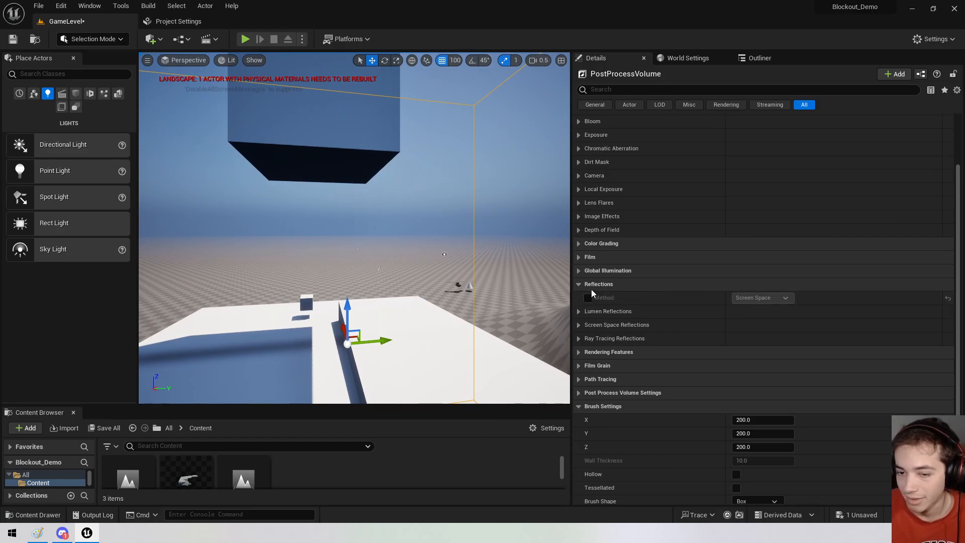
Look over the Reflections settings, including Lumen Reflections, and collapse the category.
click(580, 312)
click(581, 311)
click(578, 285)
click(578, 286)
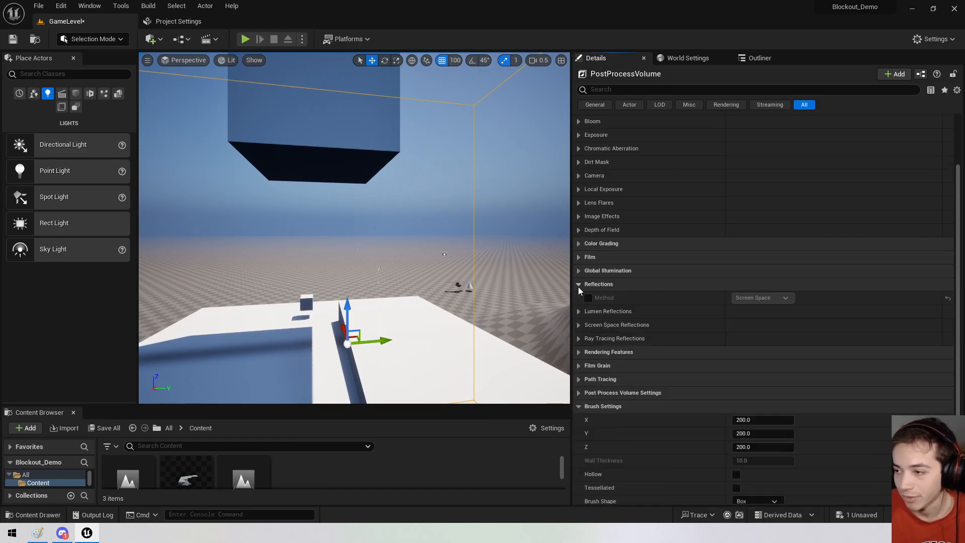
click(578, 285)
click(580, 297)
click(580, 296)
click(578, 286)
click(578, 285)
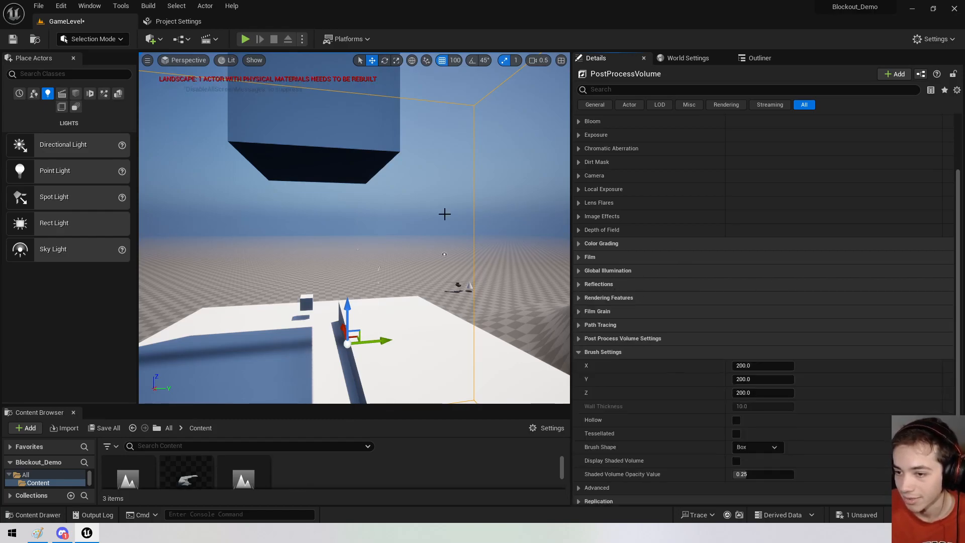
click(579, 285)
click(579, 285)
Enable the Ambient Occlusion Intensity and Radius overrides under Rendering Features, with Intensity at 1.0.
click(578, 298)
scroll(581, 302, down, 3)
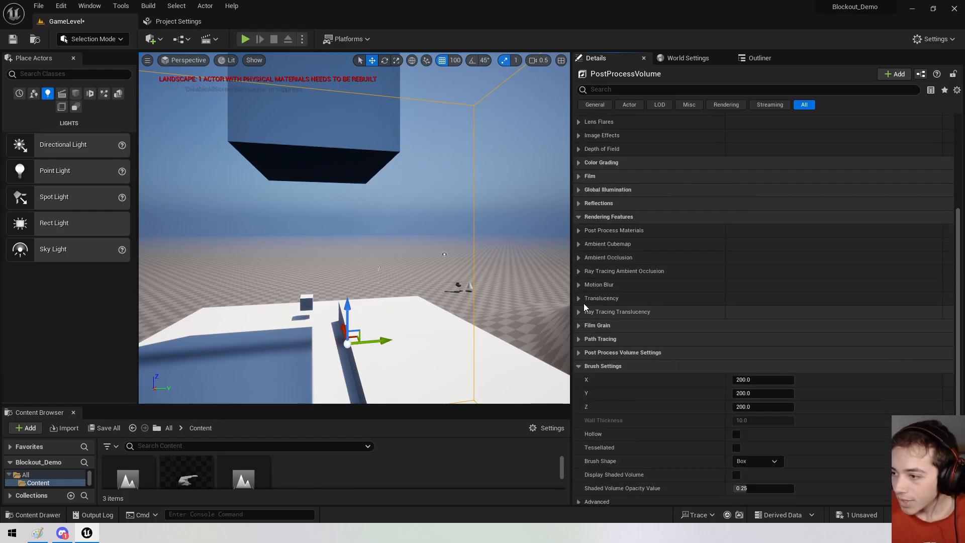
click(579, 257)
click(597, 271)
right_drag(495, 221, 460, 284)
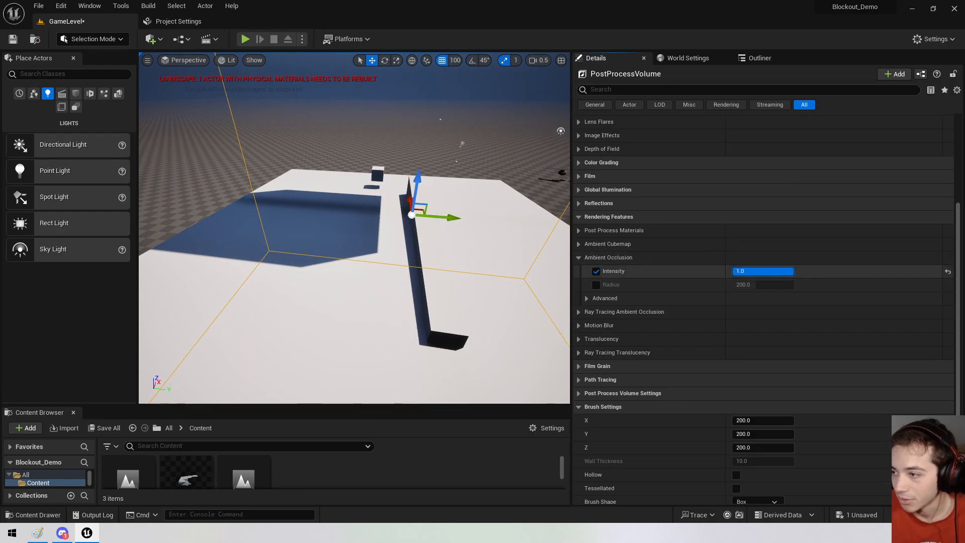
click(750, 271)
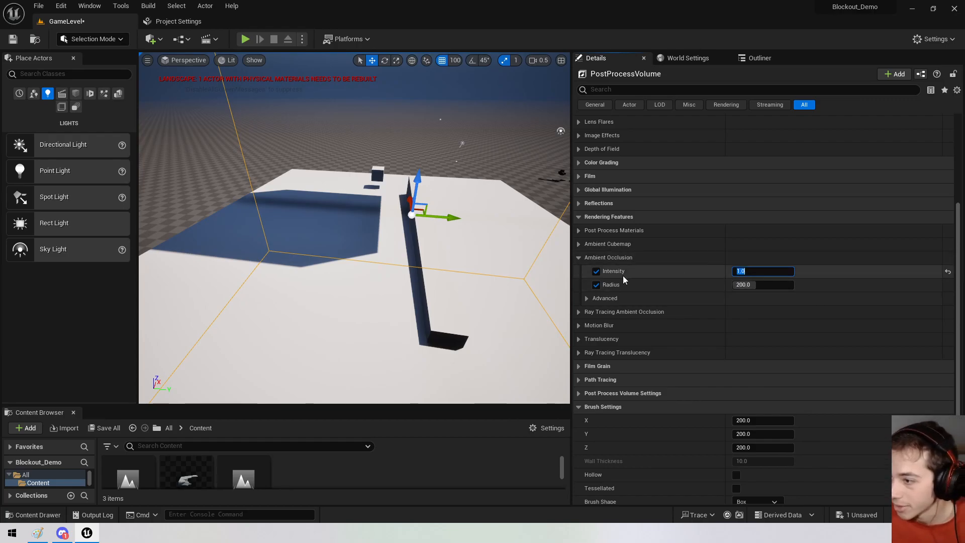
Enable the advanced Ambient Occlusion overrides Static Fraction, Radius in WorldSpace and Power, set Power to 8.0 and inspect the platform.
click(586, 298)
click(604, 325)
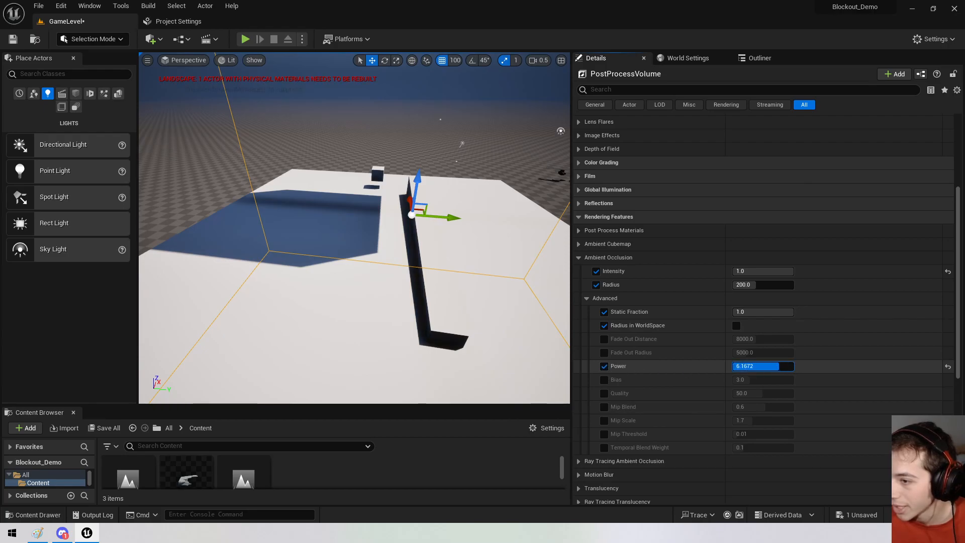
drag(788, 366, 794, 366)
key(w)
right_drag(503, 296, 518, 362)
right_drag(430, 276, 430, 276)
key(s)
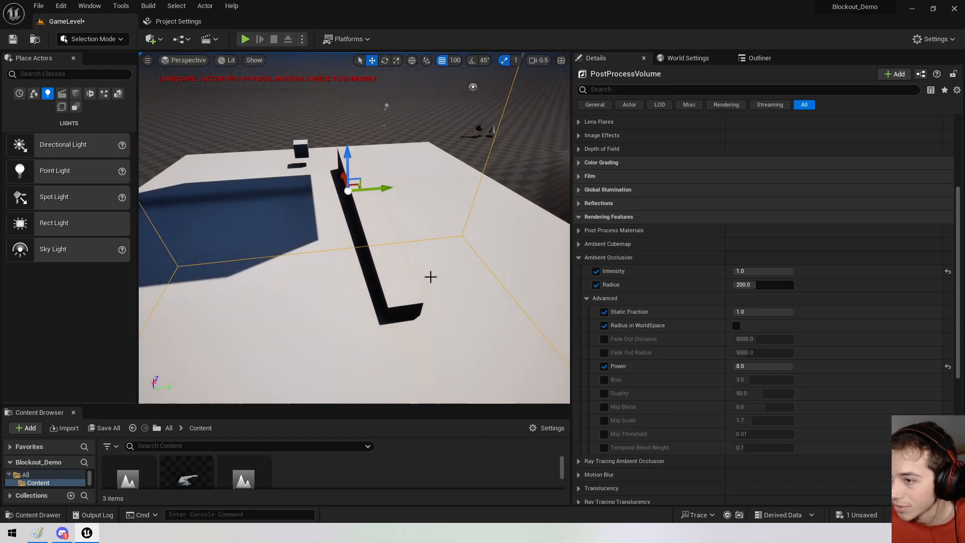
right_drag(519, 285, 517, 291)
key(w)
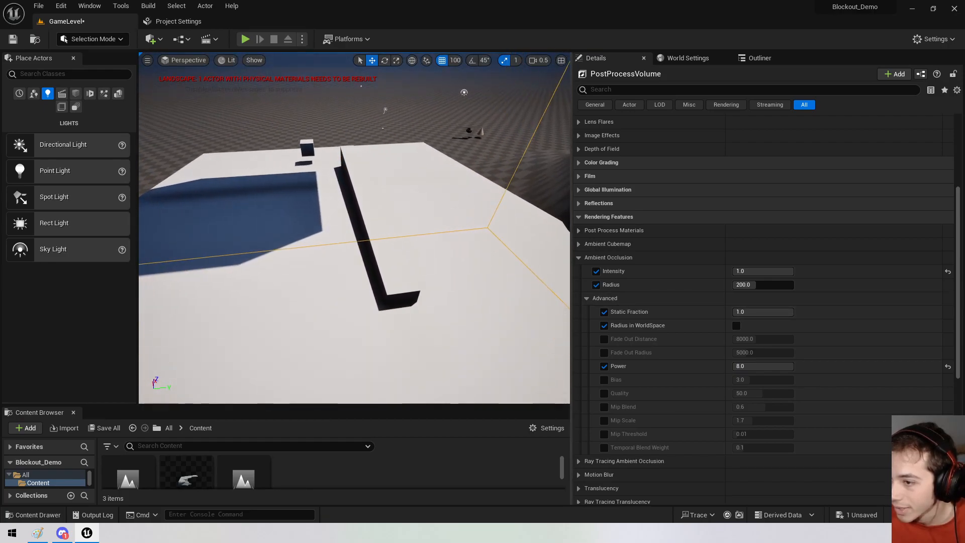
Enable the Ambient Occlusion Quality override at 100, adjust the Intensity and inspect the shading along the landscape wall.
drag(783, 311, 744, 312)
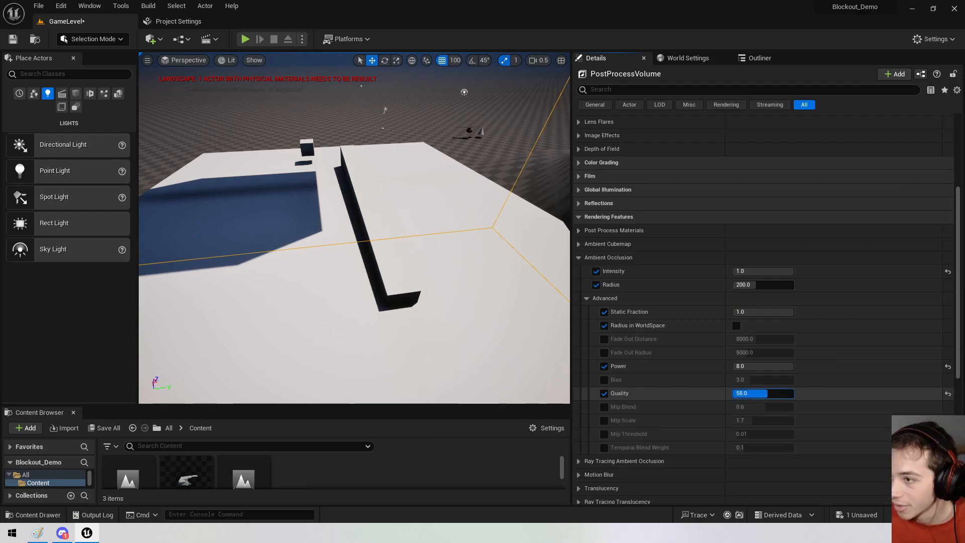
key(w)
right_drag(375, 306, 406, 277)
key(w)
key(s)
key(w)
key(s)
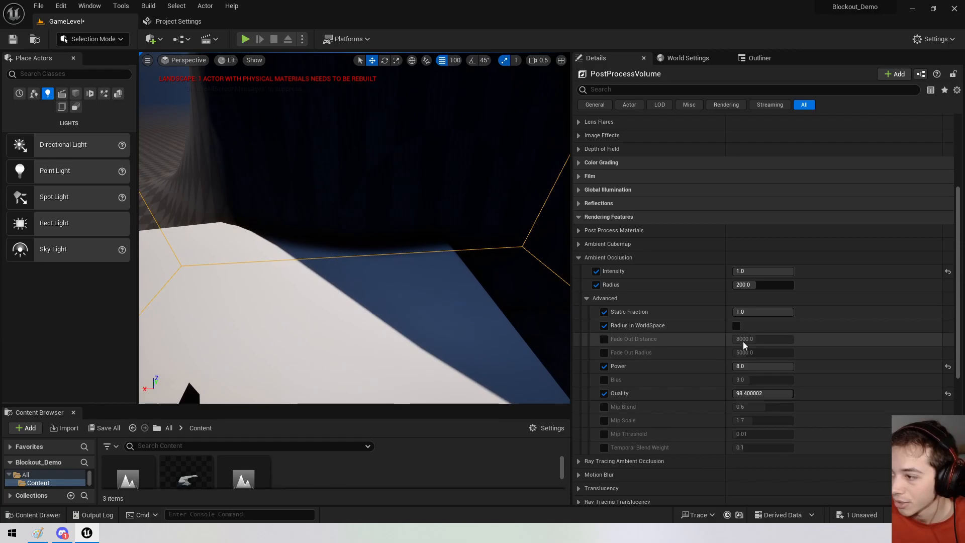
drag(734, 393, 793, 393)
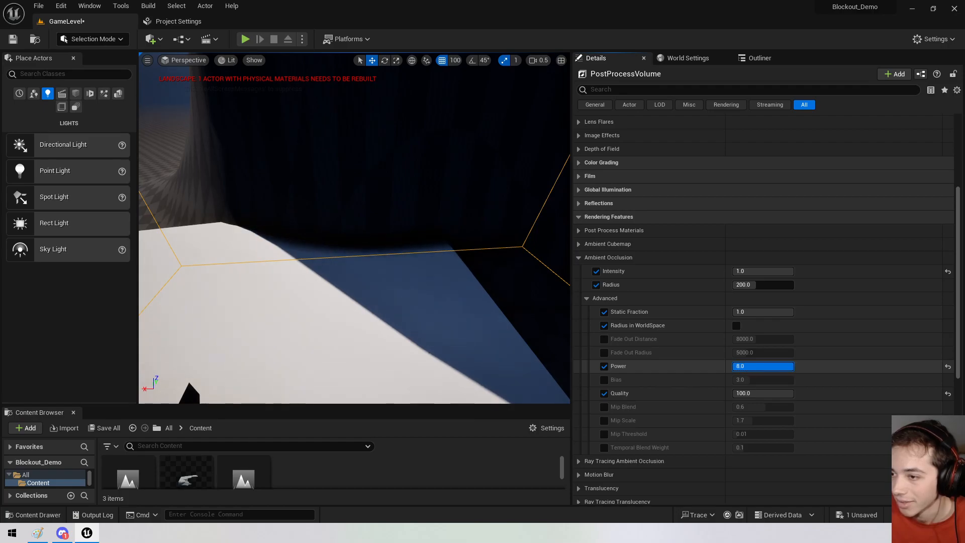
right_drag(354, 227, 316, 236)
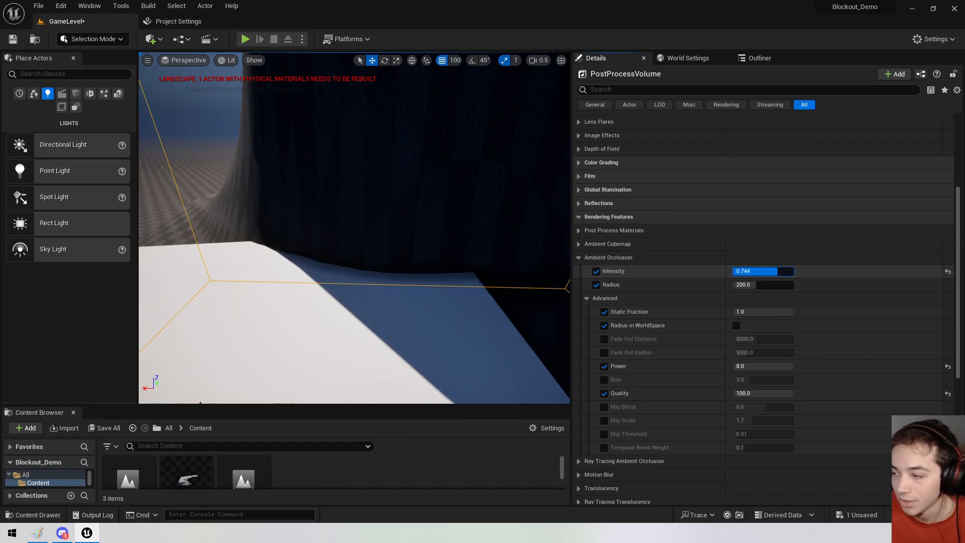
Enable the Motion Blur Amount override, set it to 1.0 and swing the view to test the blur.
click(578, 258)
click(579, 285)
click(597, 298)
click(754, 298)
text(1)
key(Return)
right_drag(355, 228, 456, 170)
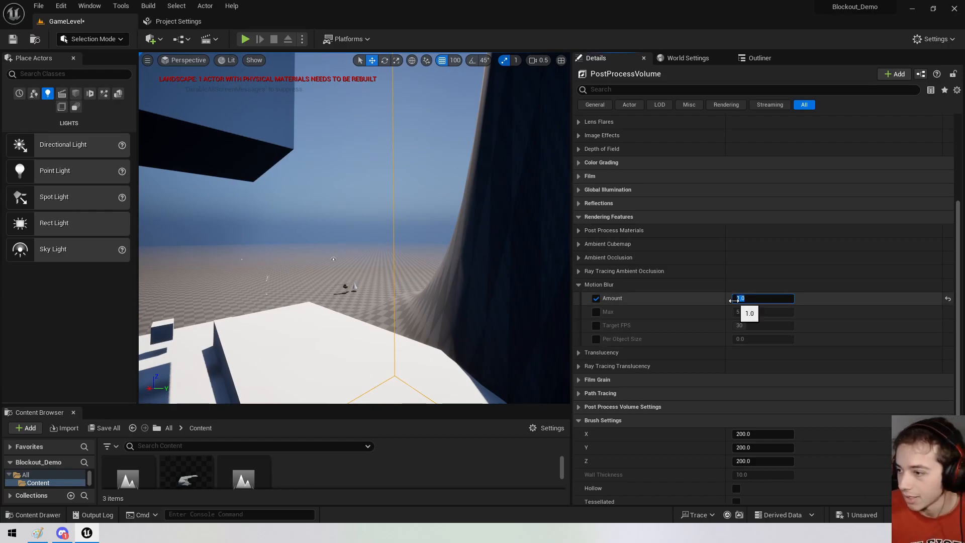
Look over the remaining Motion Blur options and the Translucency type, then collapse both groups.
click(596, 312)
click(597, 326)
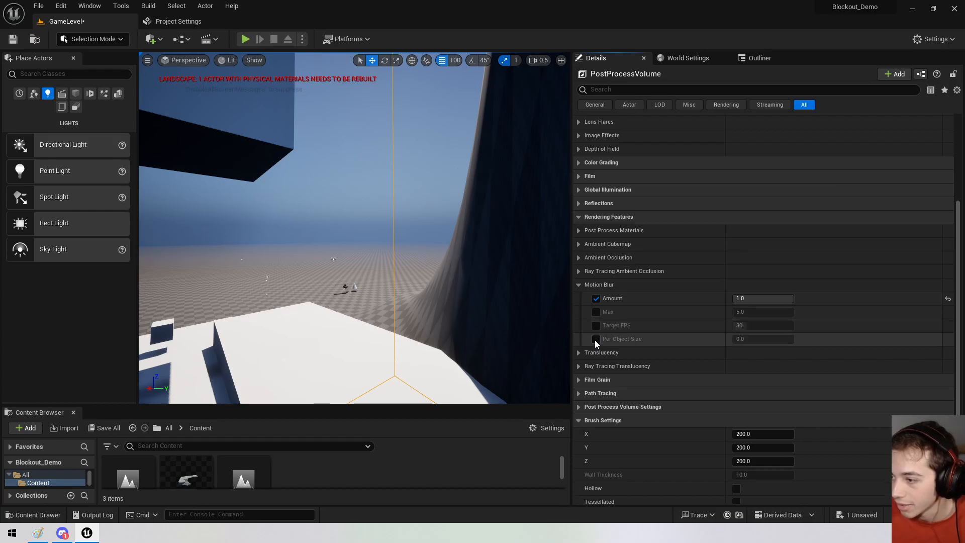
click(586, 286)
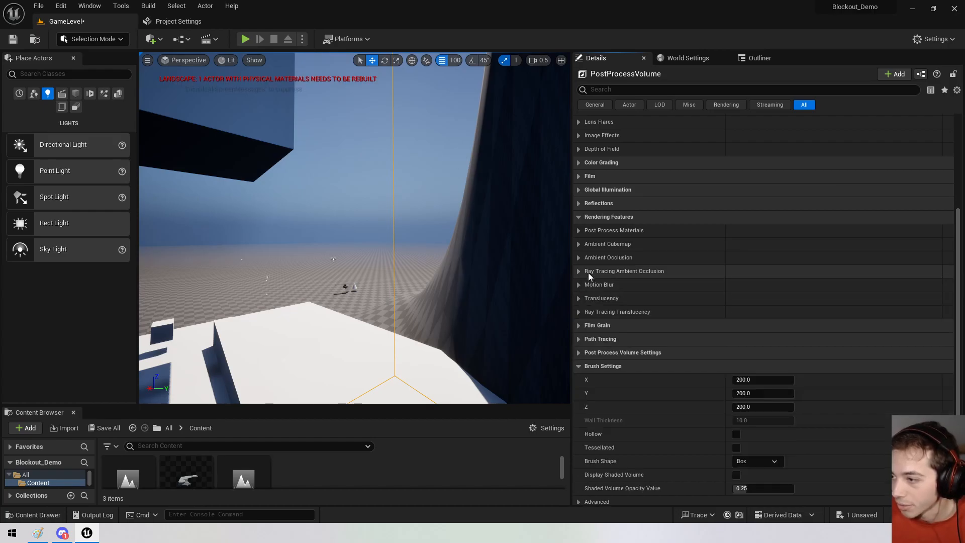
click(578, 298)
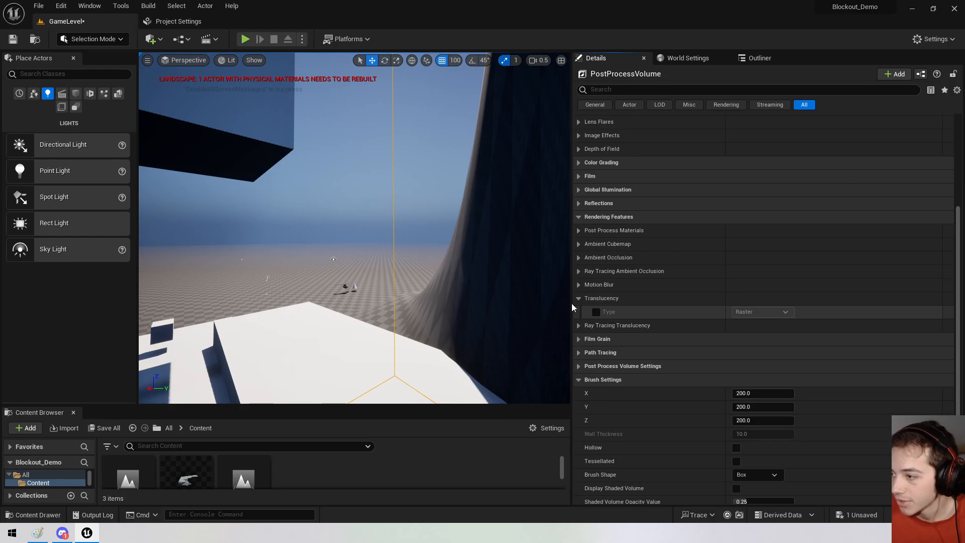
click(578, 299)
Enable the Film Grain Intensity override and set it to 1.0.
click(579, 326)
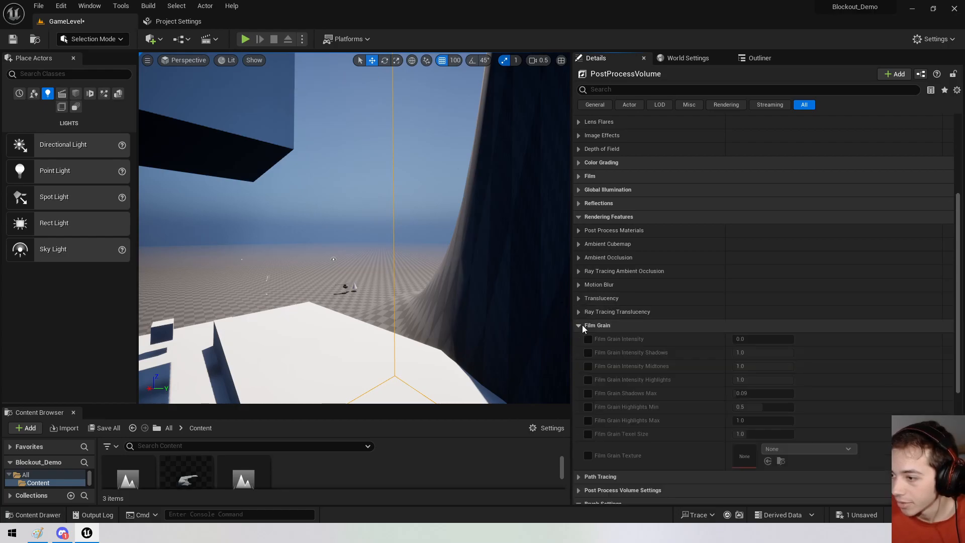
click(589, 339)
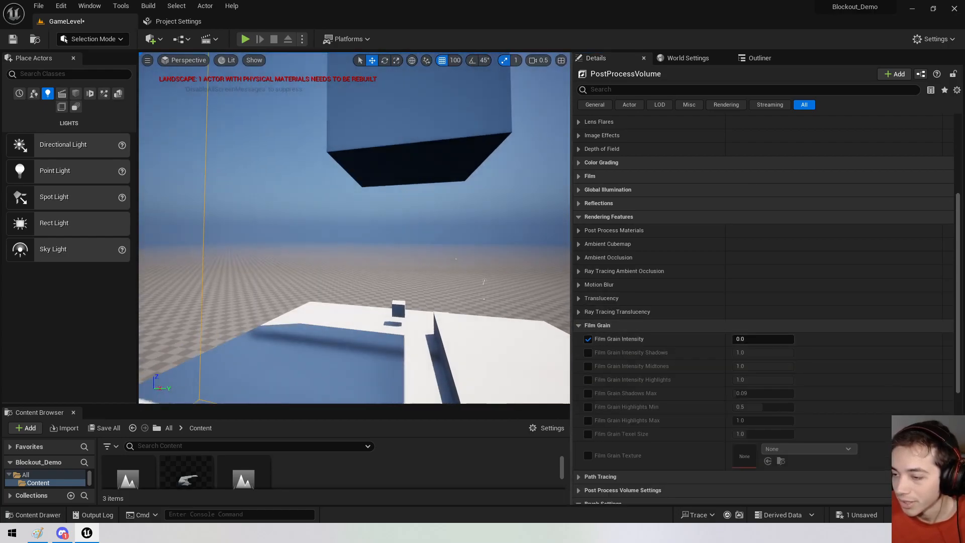
mouse_move(354, 227)
right_down()
mouse_move(241, 221)
mouse_move(433, 237)
mouse_move(352, 234)
right_up()
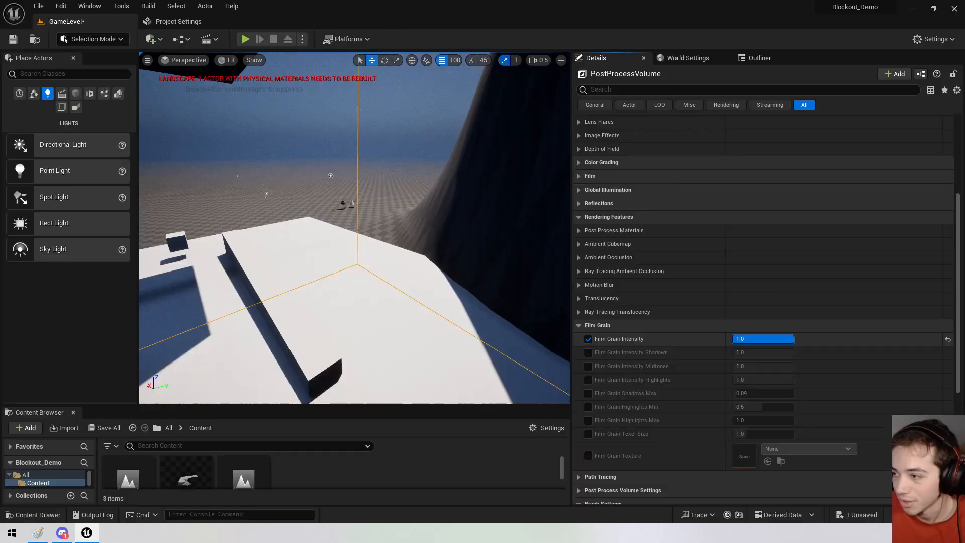
Examine the film grain effect on the platform and landscape wall from near and far.
right_drag(354, 227, 327, 201)
key(w)
key(s)
key(w)
key(s)
key(w)
right_drag(413, 263, 321, 237)
key(s)
key(w)
key(s)
key(w)
key(s)
Compare the view with different Film Grain Intensity settings, leave it enabled at 1.0 and collapse Film Grain.
click(587, 338)
drag(785, 340, 783, 339)
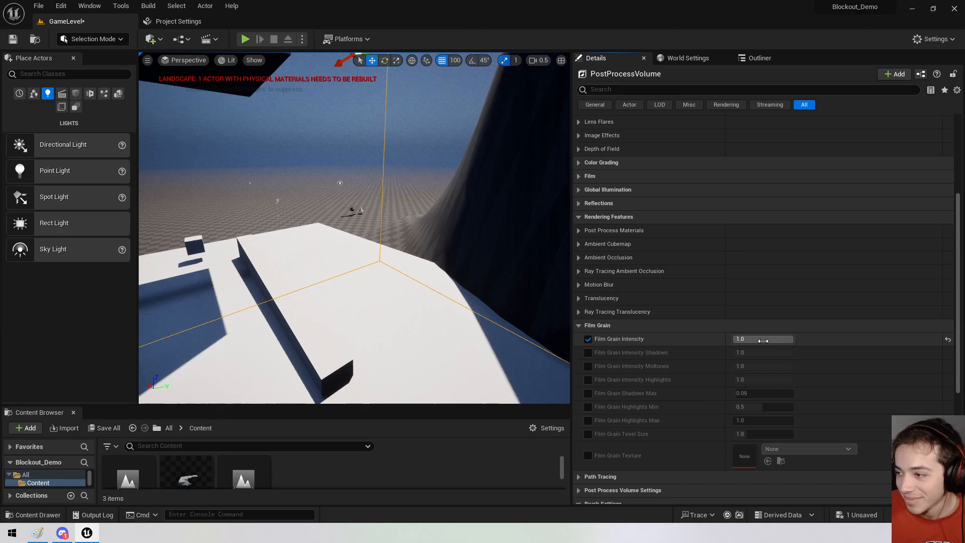
click(581, 327)
Expand the Path Tracing category and look over its options.
click(580, 337)
click(580, 337)
click(580, 336)
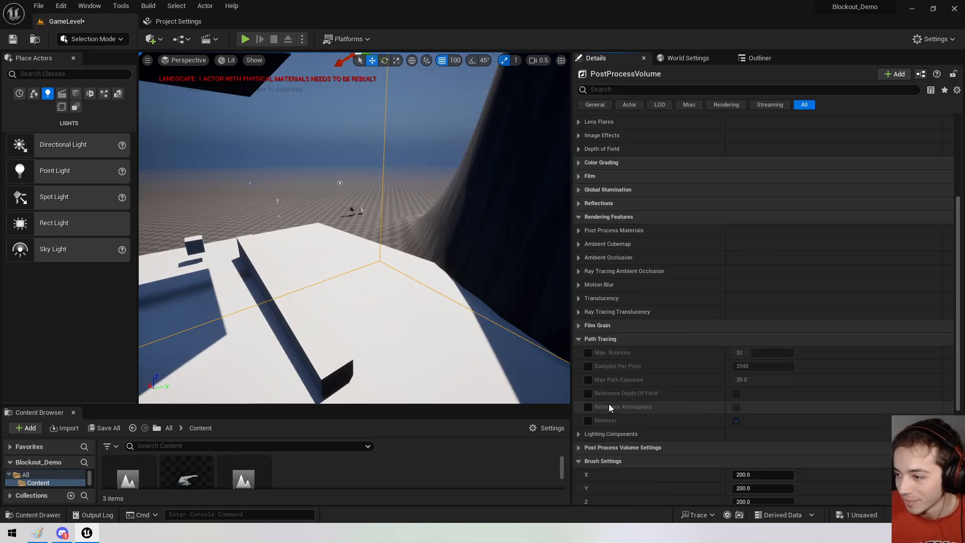
Collapse Path Tracing and look over the Post Process Volume Settings and Brush Settings categories.
click(578, 338)
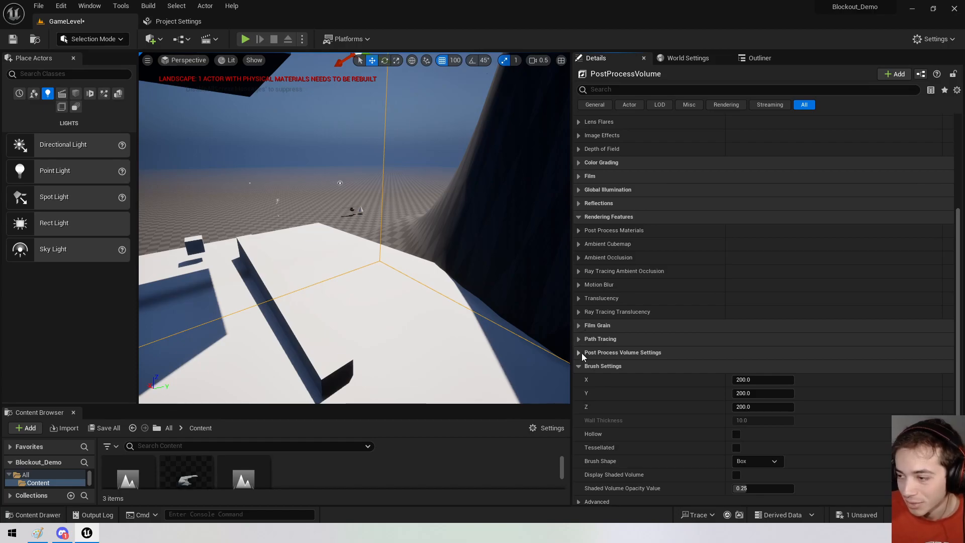
right_drag(478, 302, 500, 274)
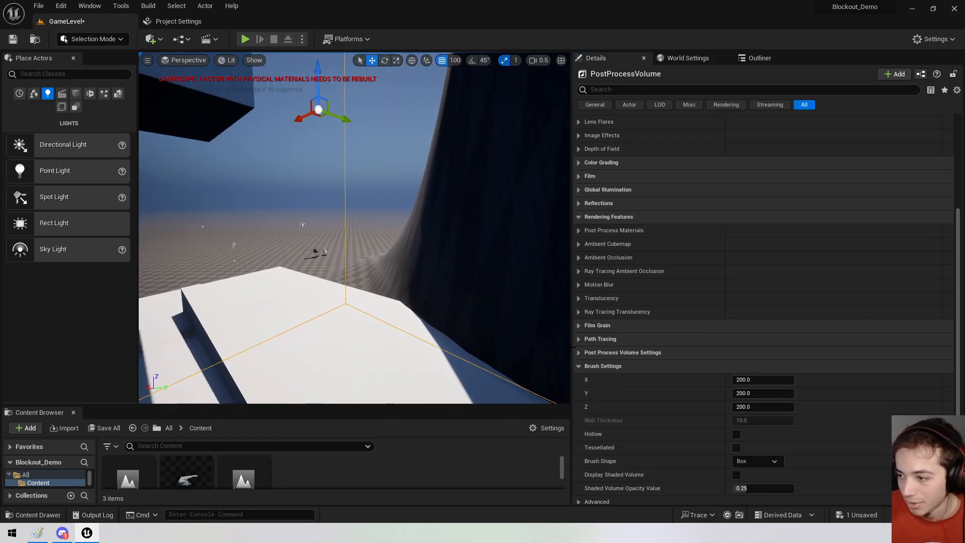
click(581, 356)
key(f)
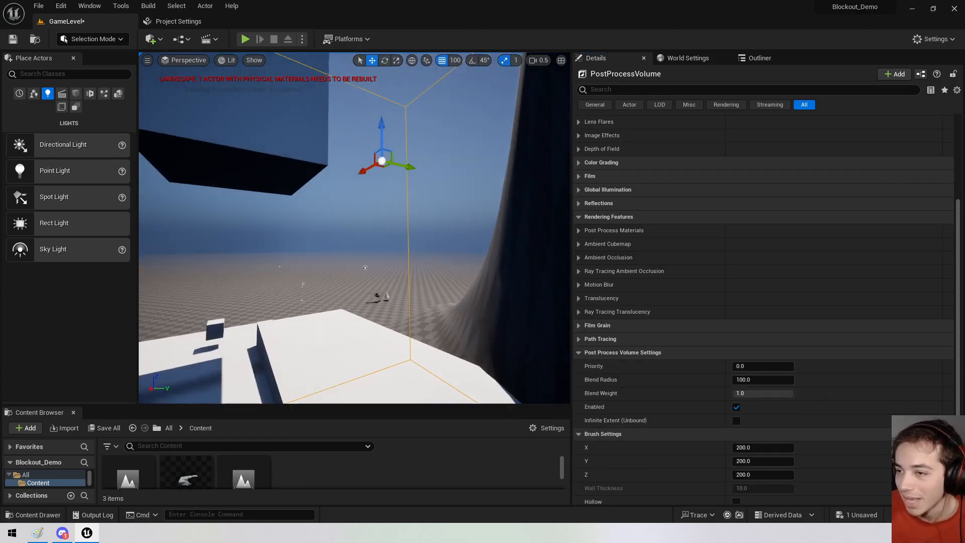
right_drag(477, 302, 495, 372)
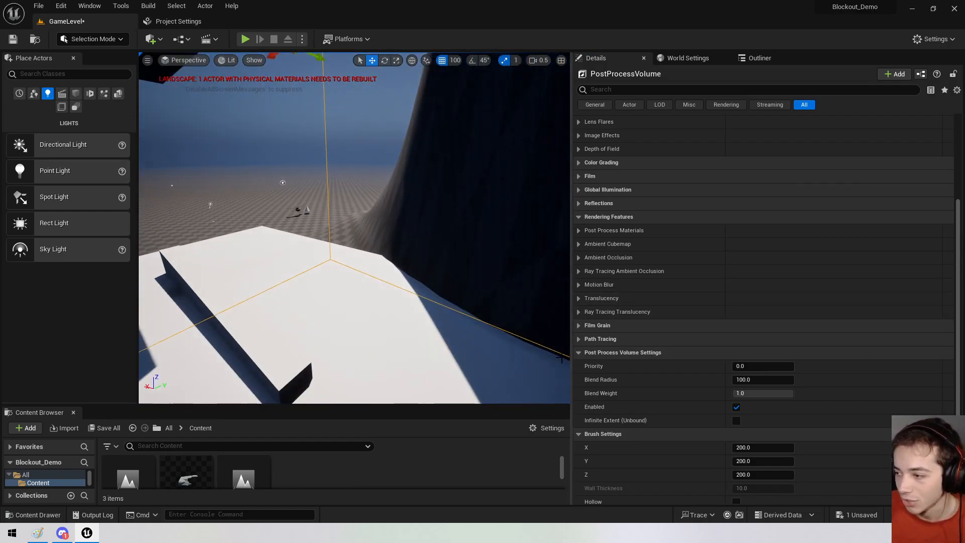
click(580, 355)
click(580, 355)
click(580, 355)
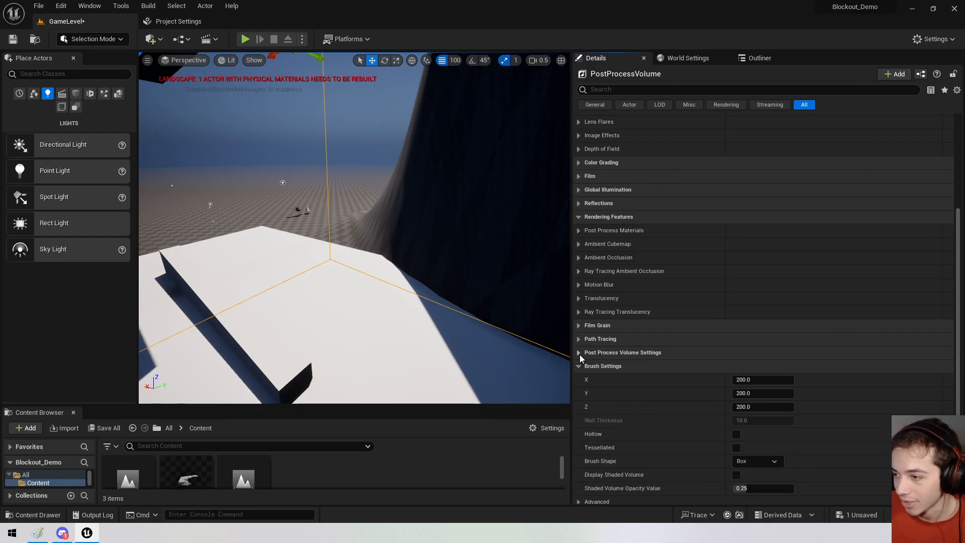
scroll(580, 356, down, 2)
key(f)
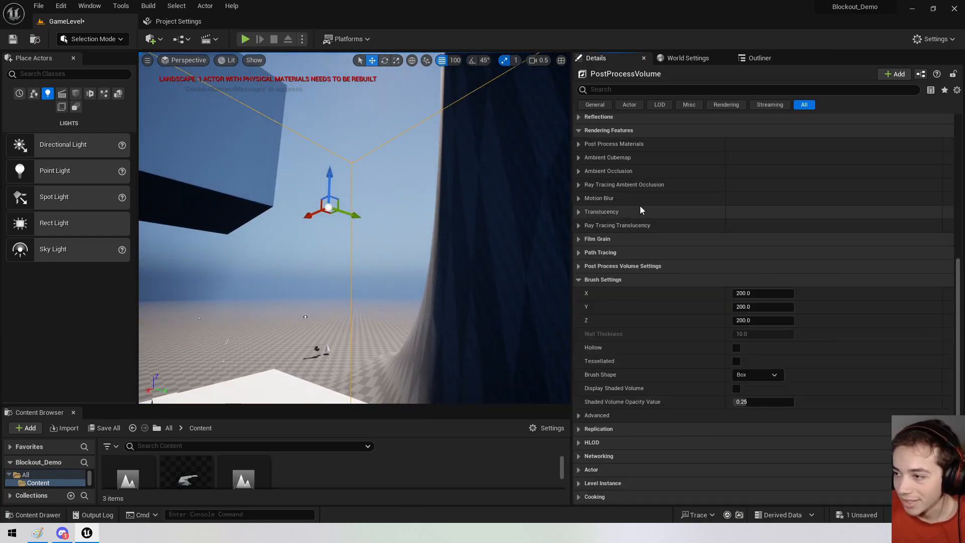
Enable the Chromatic Aberration Intensity override at 5.0, try the Start Offset override and leave Start Offset disabled.
scroll(633, 216, up, 5)
scroll(628, 221, up, 1)
click(578, 228)
click(596, 242)
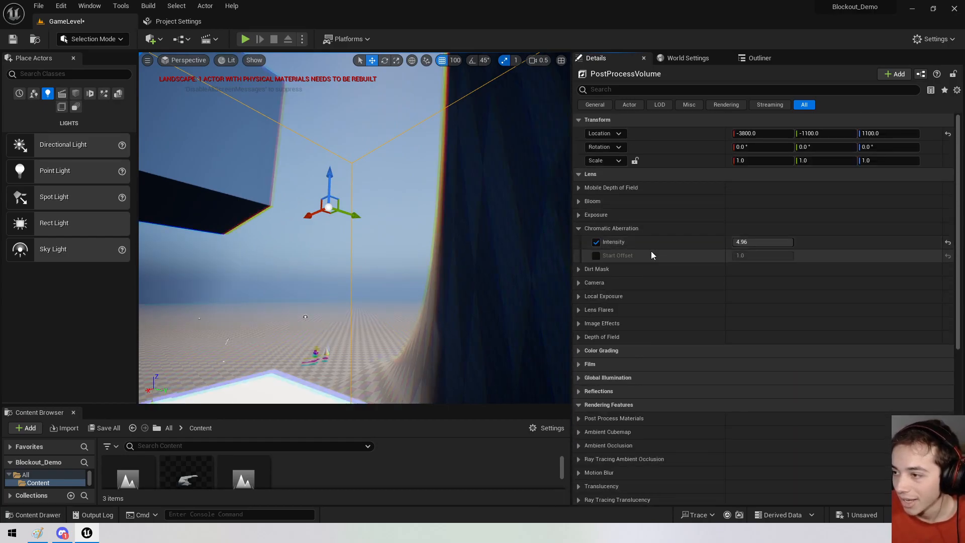
click(597, 256)
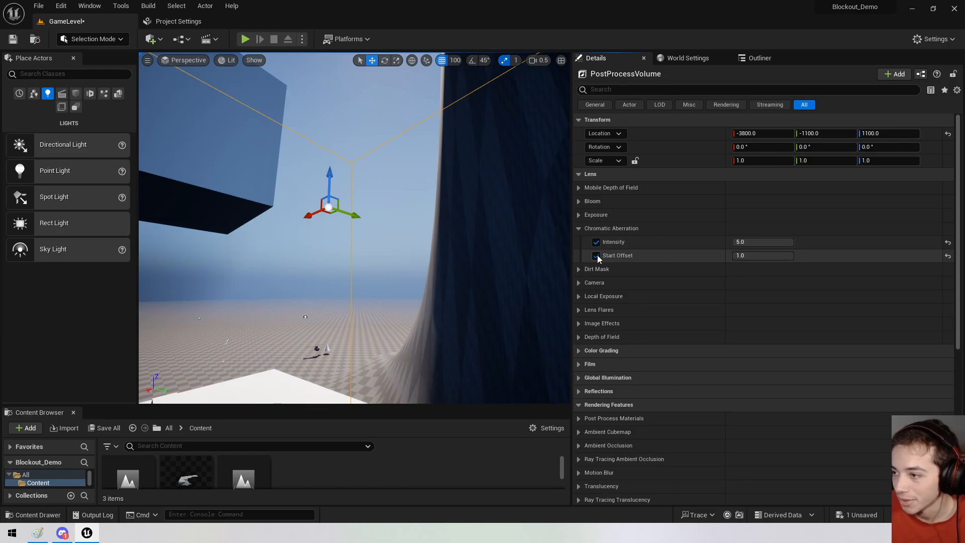
click(596, 255)
right_drag(355, 227, 355, 204)
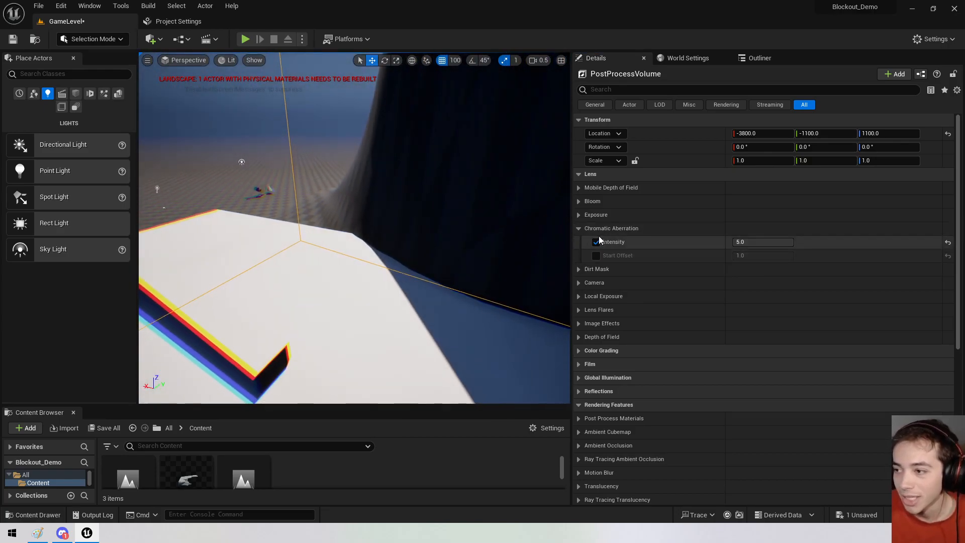
Set the Bloom Intensity to 8.0 and check the glow on the platform, sky and landscape wall.
click(584, 201)
drag(757, 228, 795, 228)
right_drag(521, 282, 521, 216)
right_drag(376, 258, 468, 221)
key(d)
key(a)
key(d)
key(a)
right_drag(281, 226, 573, 385)
key(w)
key(s)
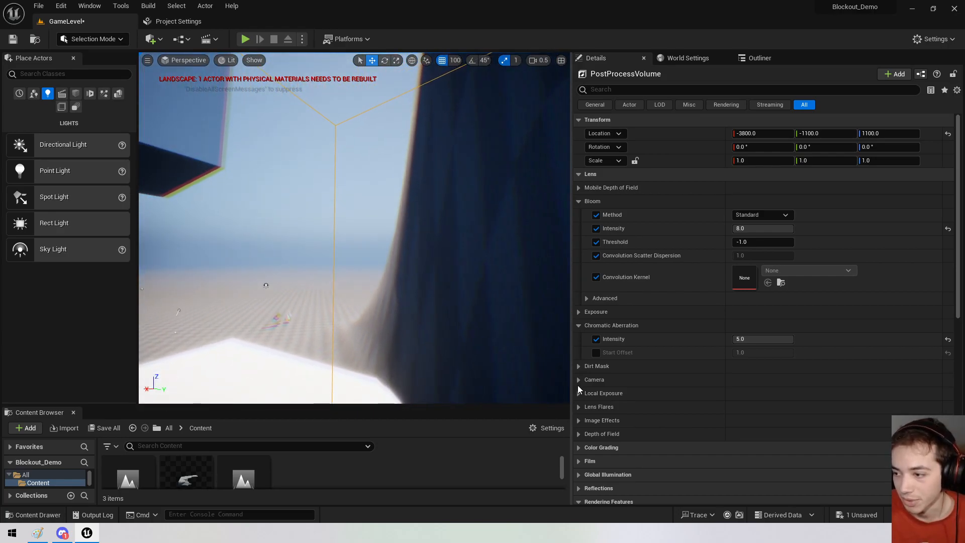
Import DevLUp UF1.png from the Desktop into the Content folder and assign it as the Dirt Mask Texture.
click(579, 366)
click(811, 381)
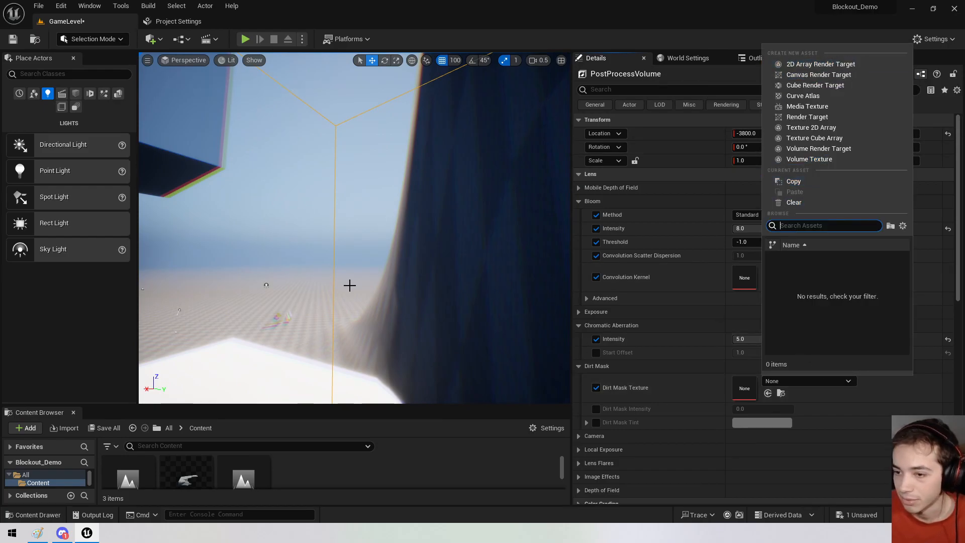
click(67, 426)
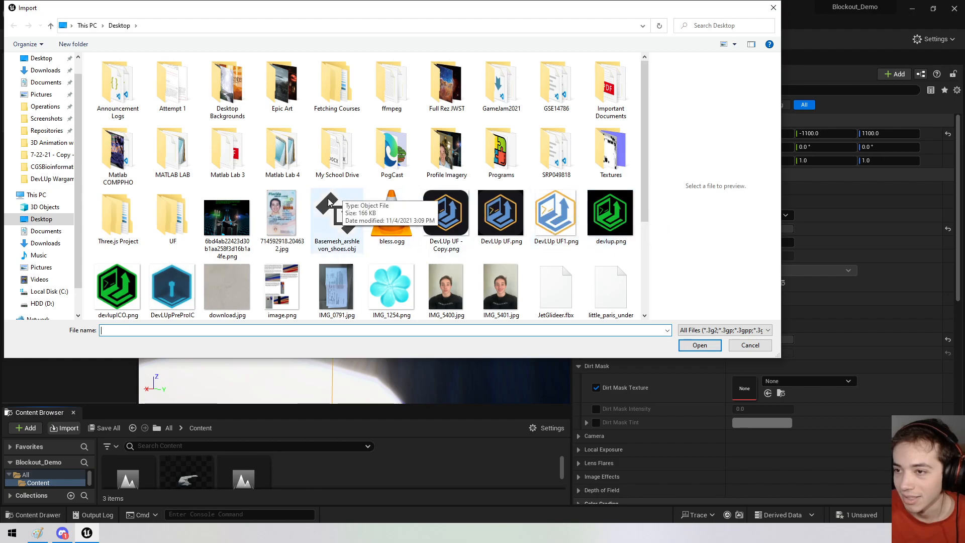
scroll(392, 212, down, 3)
scroll(452, 196, up, 3)
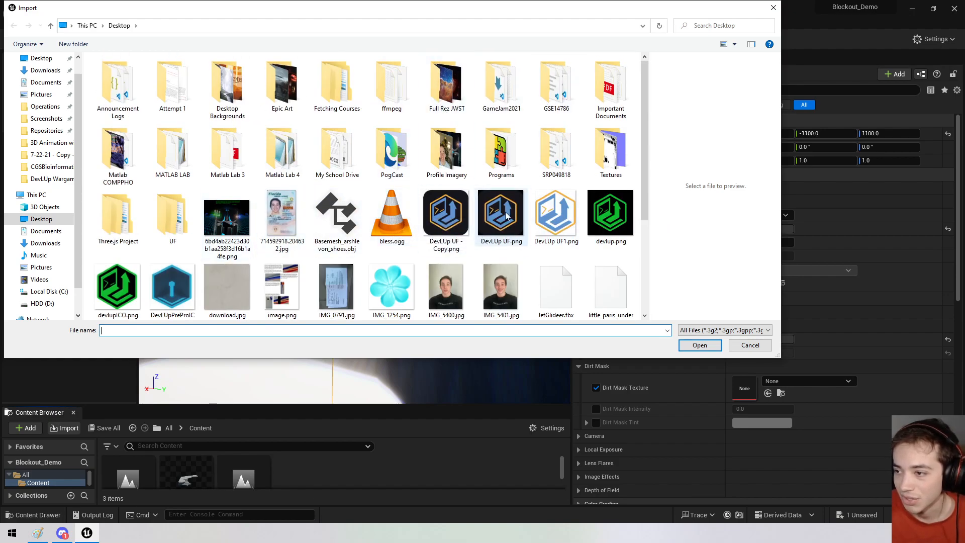
double_click(553, 214)
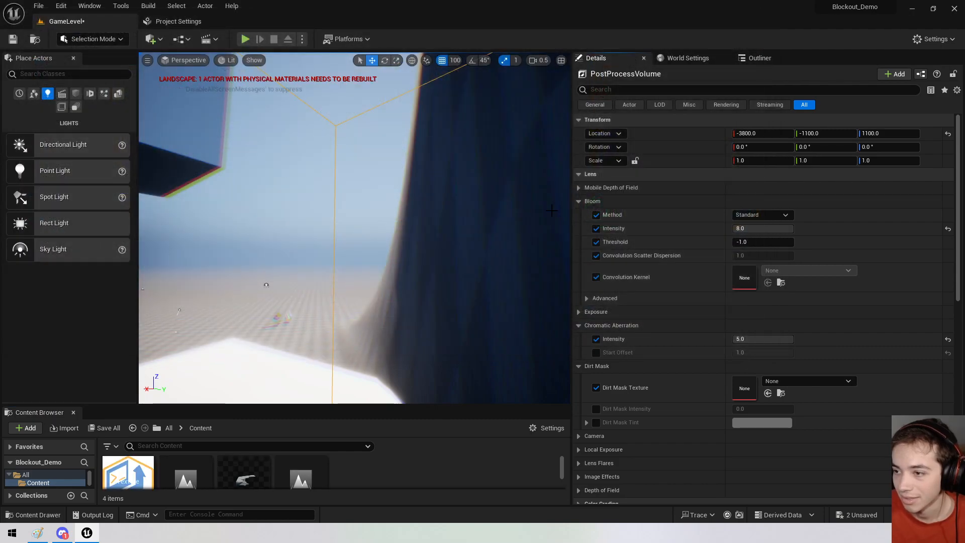
drag(106, 477, 745, 388)
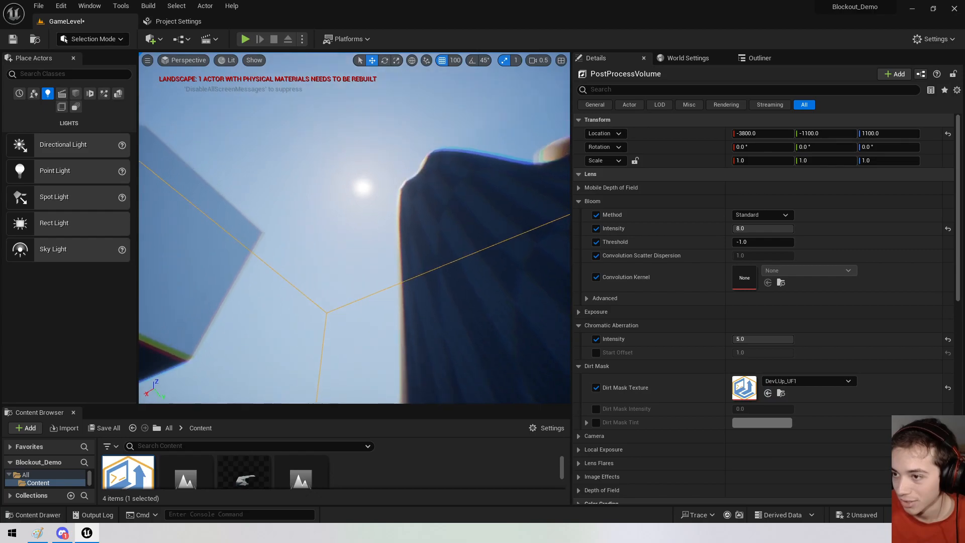
Enable the Dirt Mask Intensity override, set it to 8.0 and check the logo overlay against the sun.
click(596, 410)
click(762, 409)
text(8)
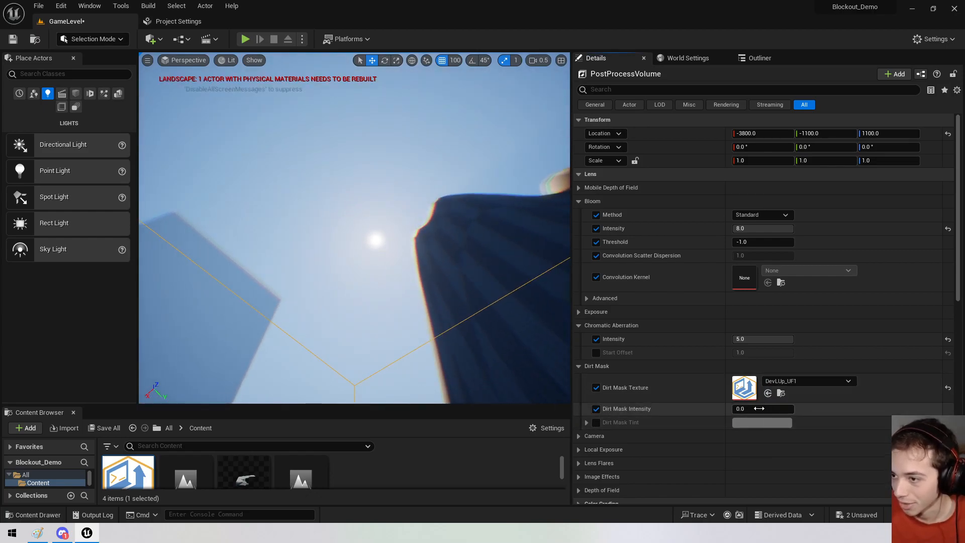
key(Return)
drag(790, 409, 744, 408)
right_drag(398, 285, 355, 251)
drag(744, 408, 765, 409)
right_drag(398, 284, 281, 266)
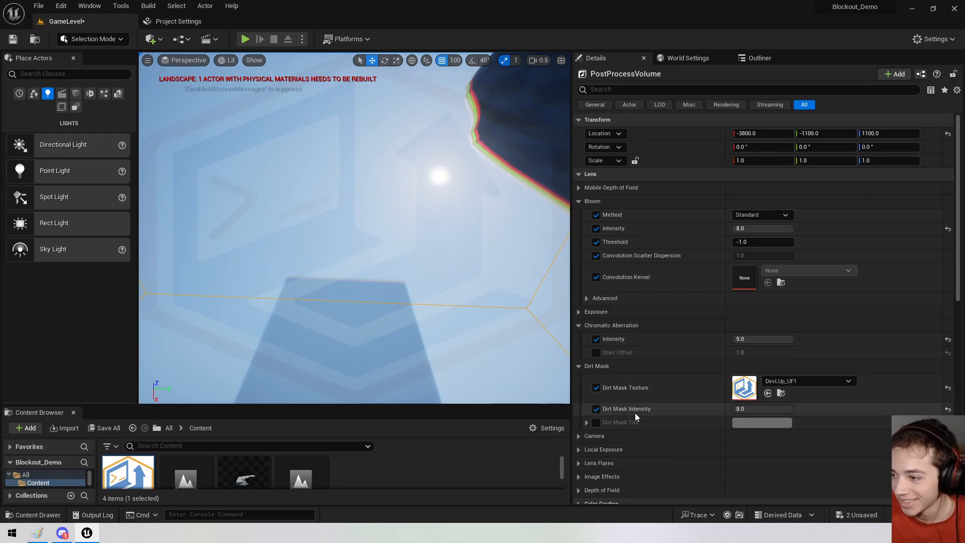
Enable the Dirt Mask Tint override, set its color to white, expand its RGB values and keep DevLUp_UF1 as the texture.
click(596, 422)
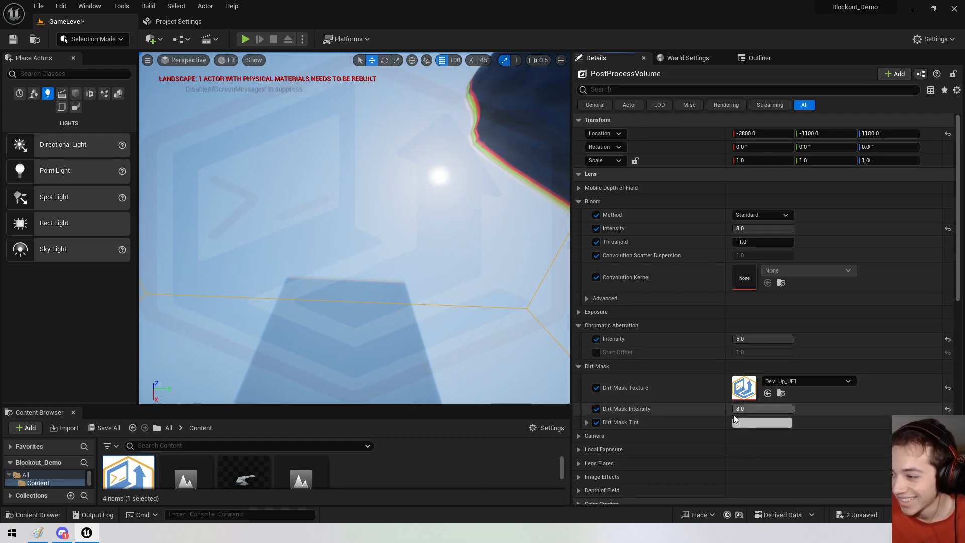
click(756, 423)
mouse_move(595, 341)
mouse_down()
mouse_move(619, 302)
mouse_move(571, 300)
mouse_up()
drag(601, 450, 641, 432)
drag(548, 413, 652, 430)
click(683, 506)
right_drag(555, 310, 554, 310)
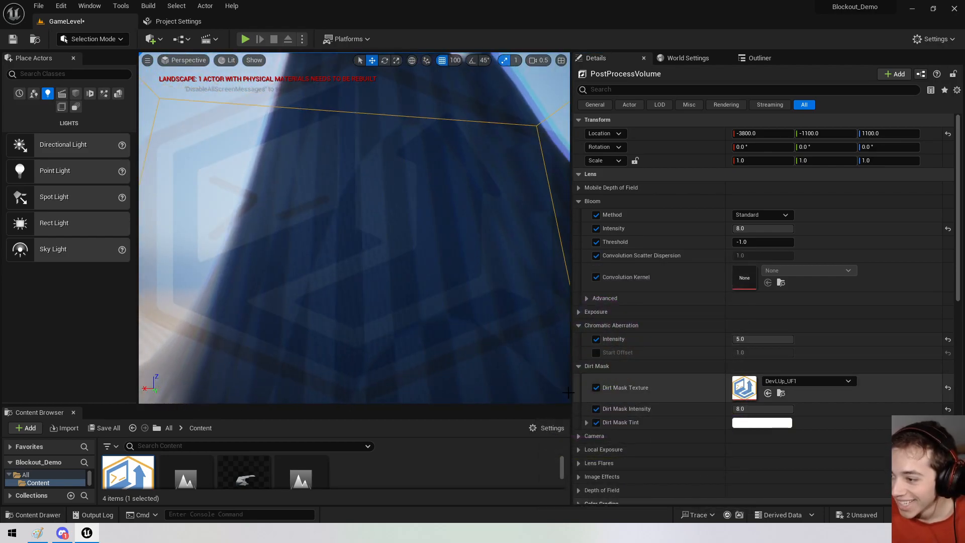
click(612, 422)
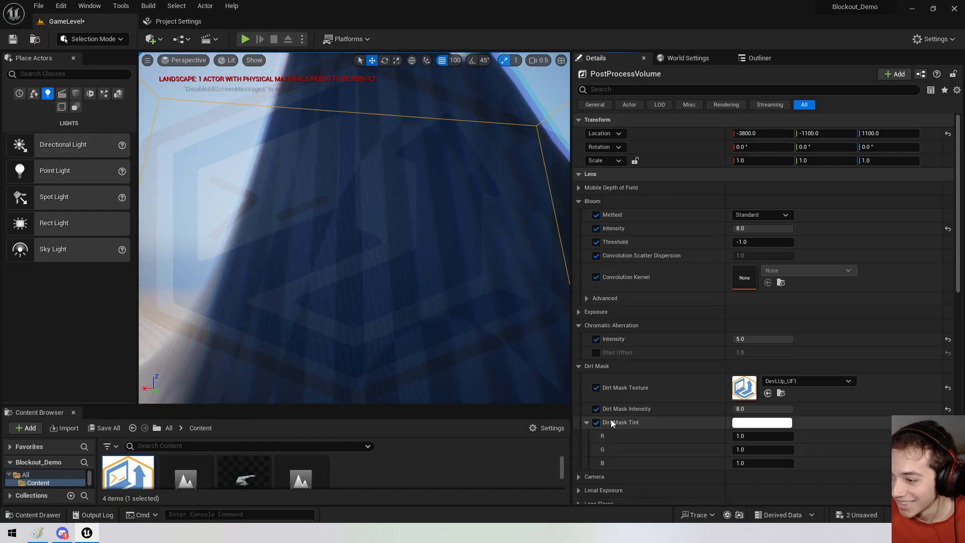
click(808, 381)
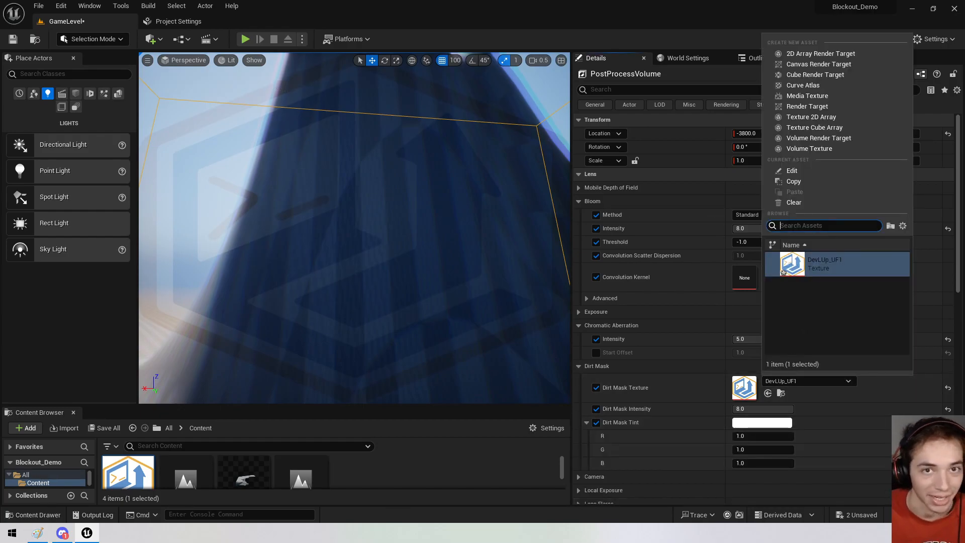
click(783, 272)
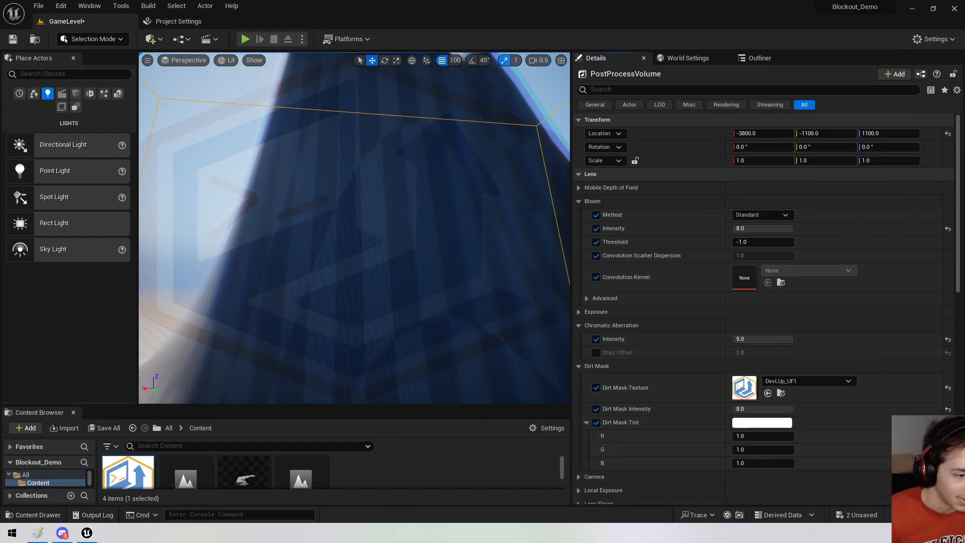
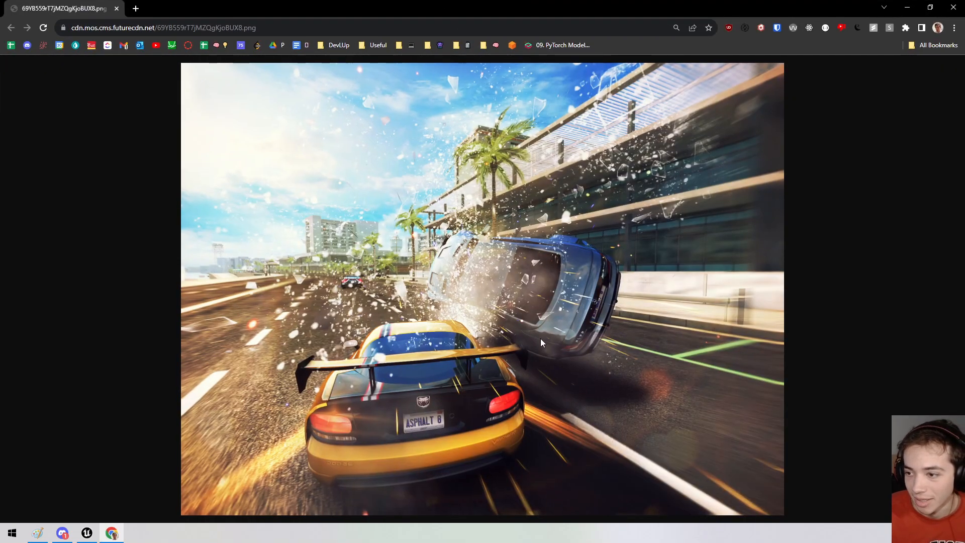
Examine the lens dirt spots and glare in the Asphalt 8 reference image up close in the browser.
ctrl+scroll(561, 301, up, 5)
scroll(519, 266, down, 4)
middle_drag(489, 257, 708, 298)
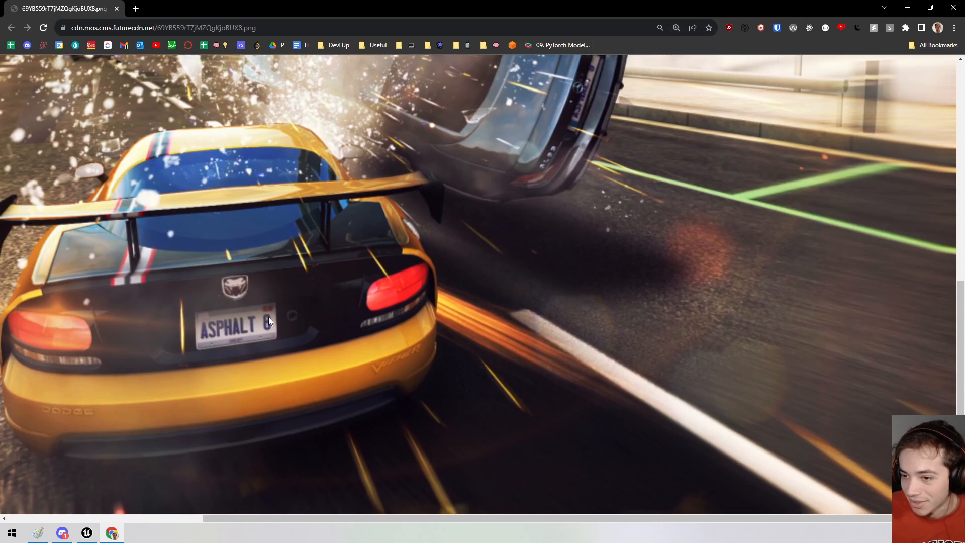
middle_drag(242, 319, 18, 375)
middle_drag(68, 256, 691, 104)
scroll(600, 69, down, 3)
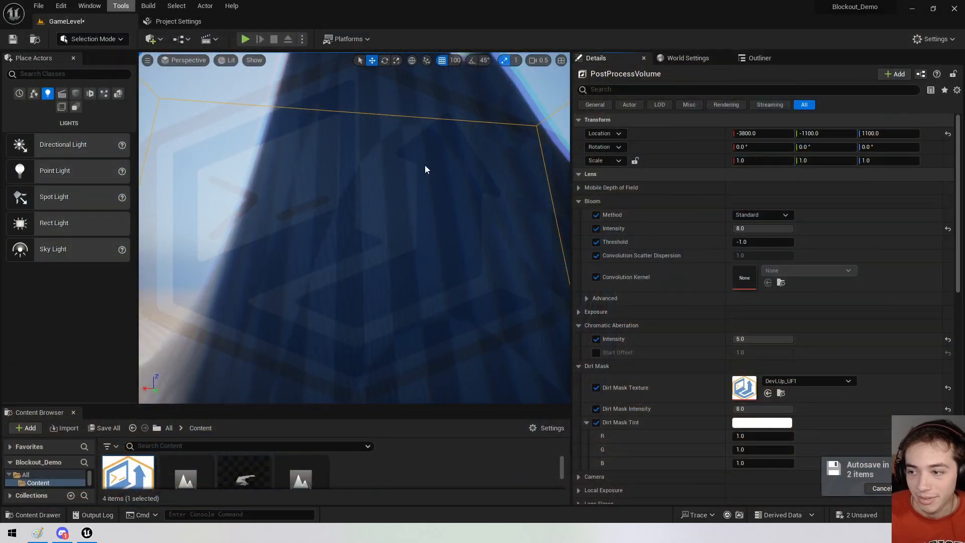
Reset the Dirt Mask Texture to None and widen the viewport area.
right_drag(354, 227, 302, 221)
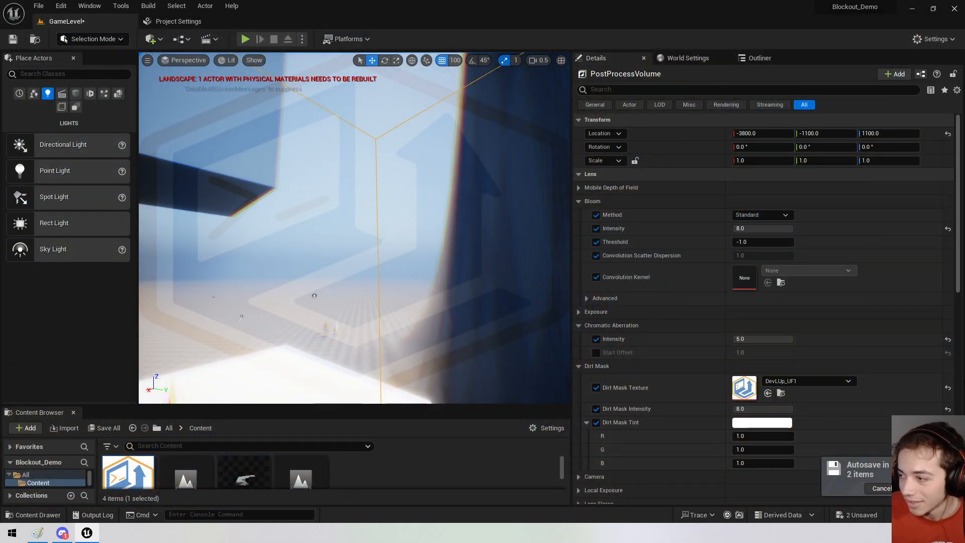
click(949, 390)
click(777, 381)
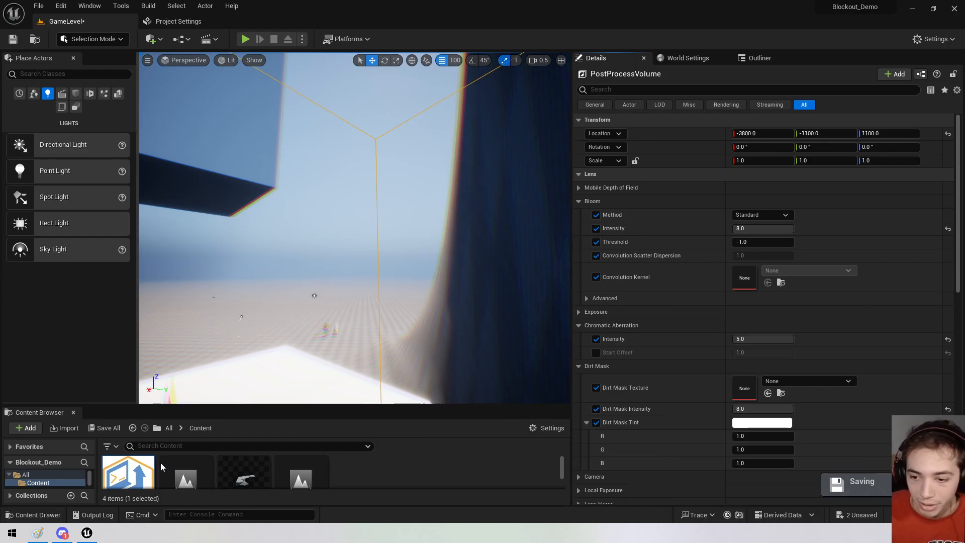
mouse_move(312, 274)
right_down()
mouse_move(237, 221)
mouse_move(352, 191)
mouse_move(332, 286)
mouse_move(312, 274)
right_up()
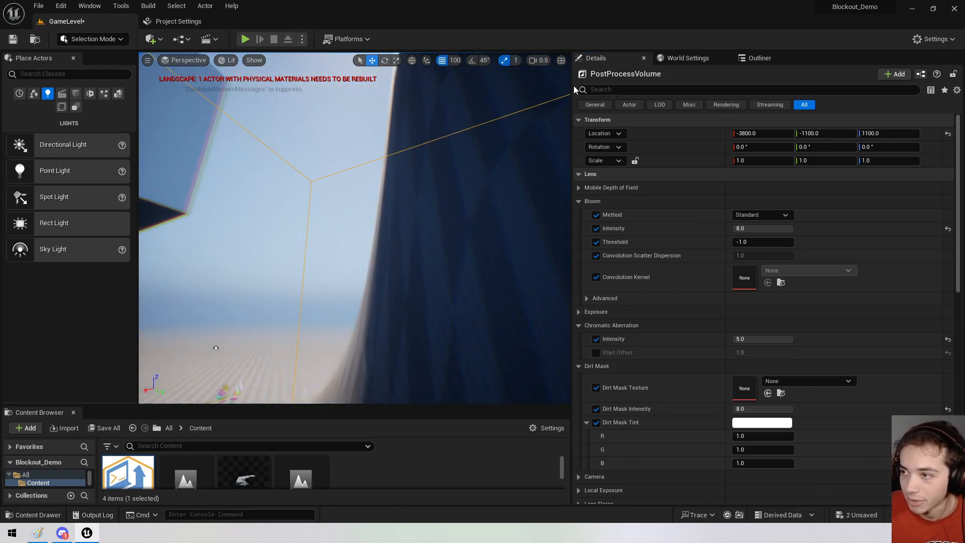
drag(592, 88, 646, 85)
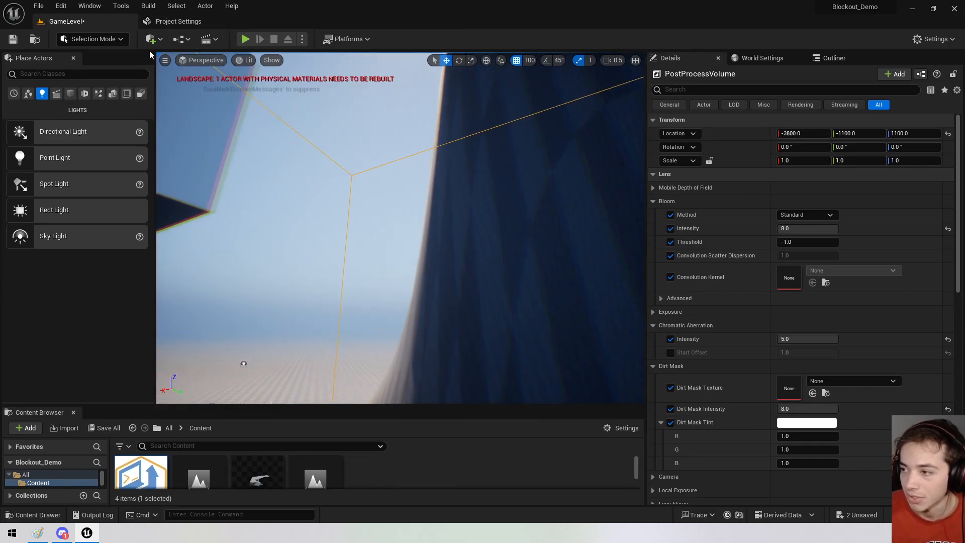
Place a Point Light close to the landscape wall and check its glow on the surface.
right_drag(305, 200, 231, 302)
drag(46, 161, 586, 186)
right_drag(322, 226, 467, 181)
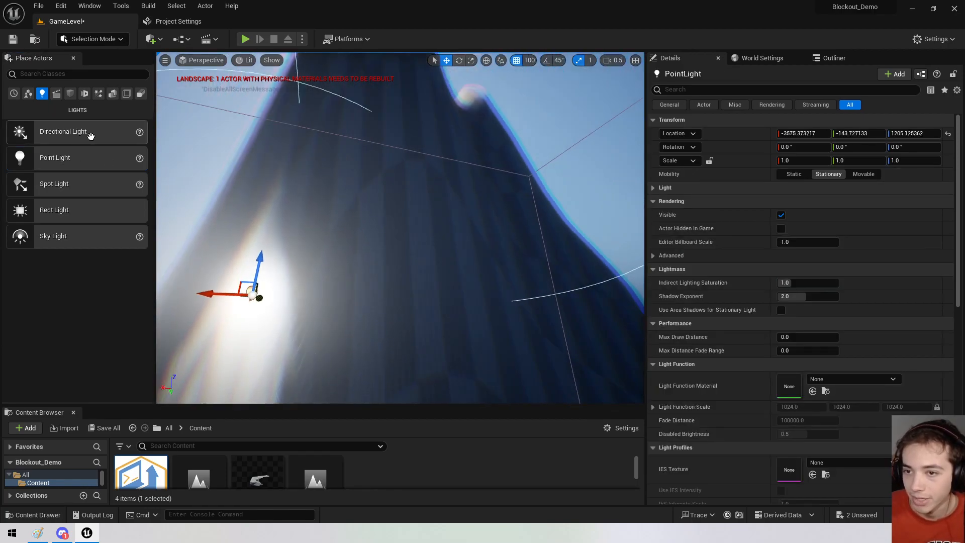
right_drag(175, 199, 136, 191)
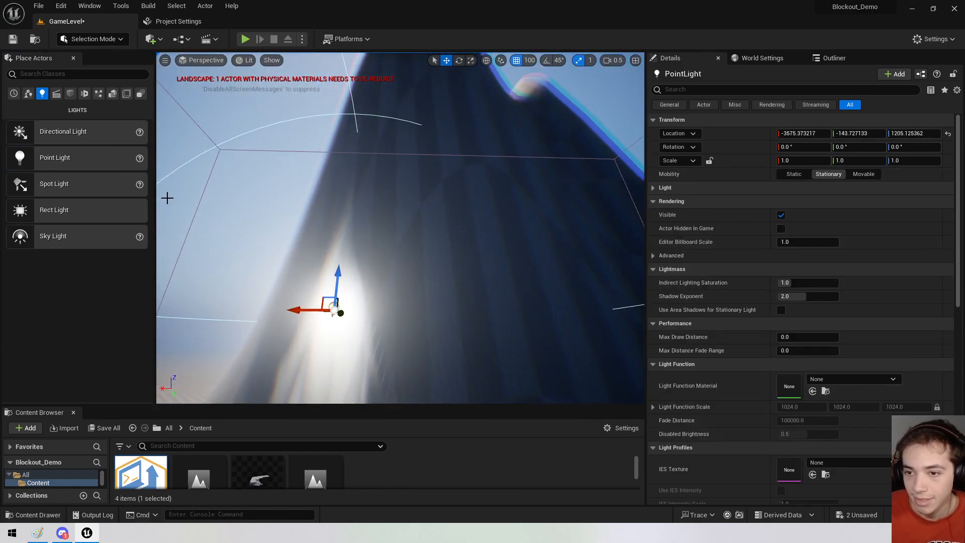
Place a Rect Light beside the landscape wall and rotate it to about -331.88° around Z so it lights the wall.
drag(186, 220, 532, 175)
right_drag(531, 175, 623, 175)
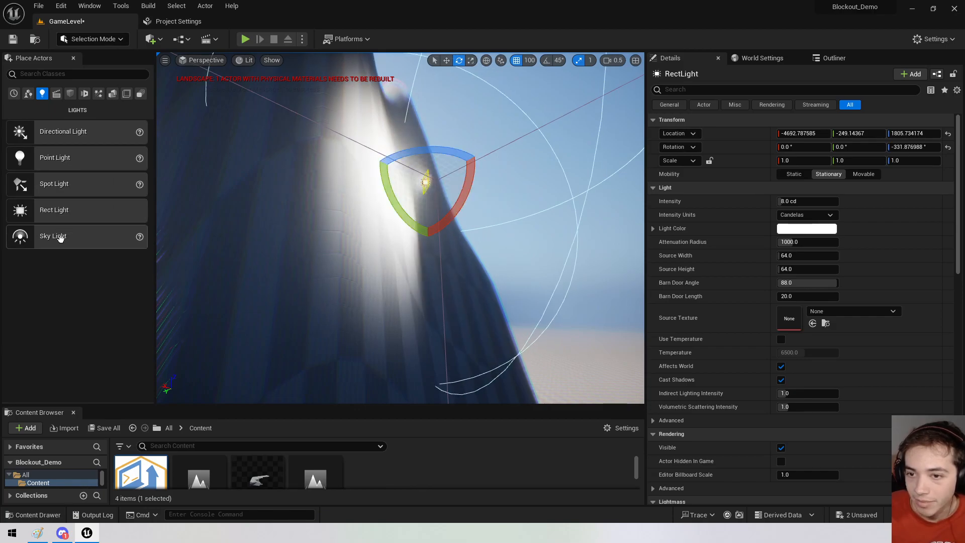
right_drag(195, 264, 639, 191)
right_drag(401, 228, 422, 296)
key(w)
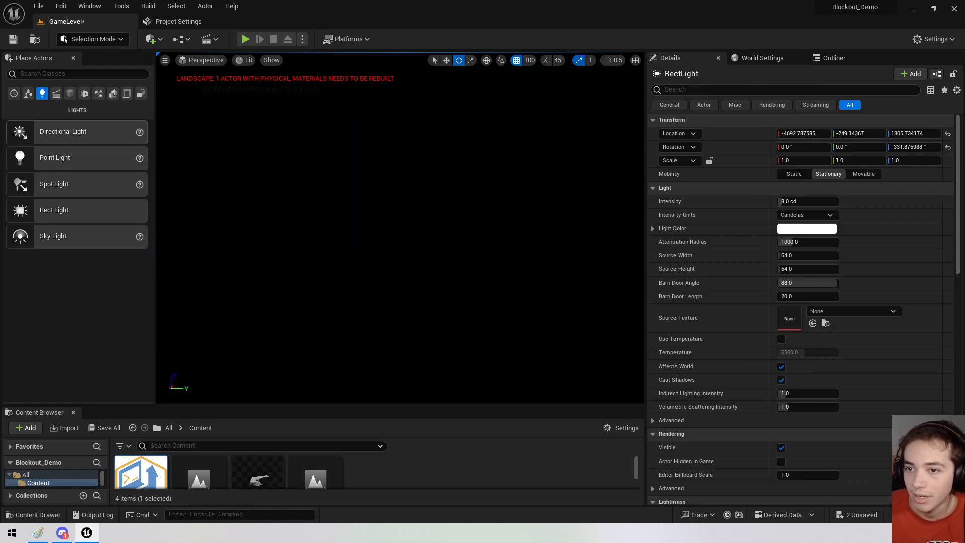
Select the existing SkyLight actor from the Lighting folder in the level's actor list.
click(757, 58)
click(670, 57)
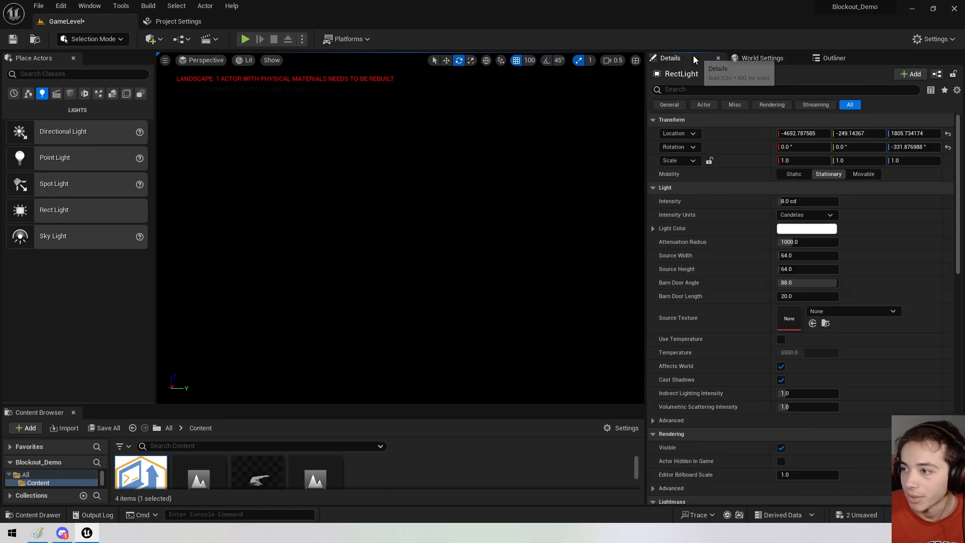
click(853, 58)
click(718, 150)
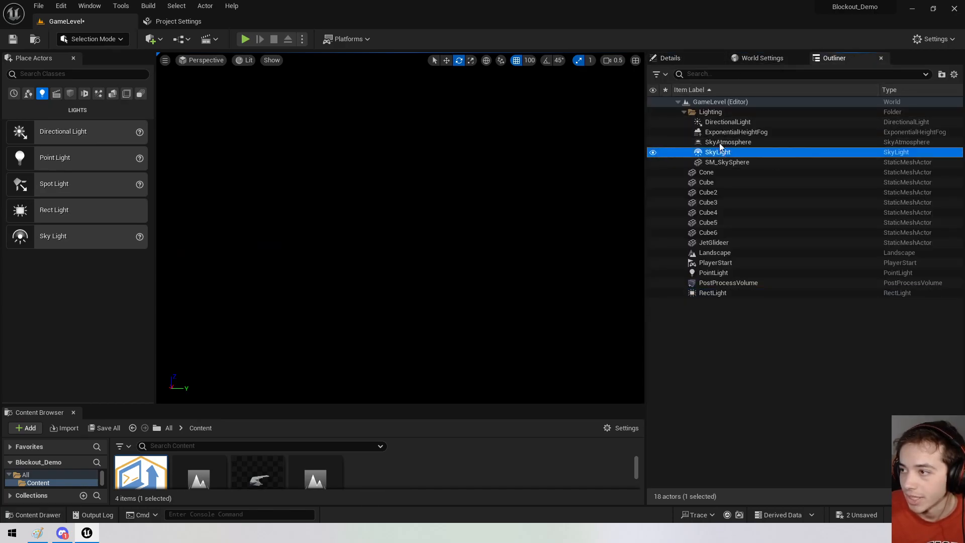
Set the SkyLight's Indirect Lighting Intensity to 1 and raise its Intensity Scale to about 1104.59.
click(689, 58)
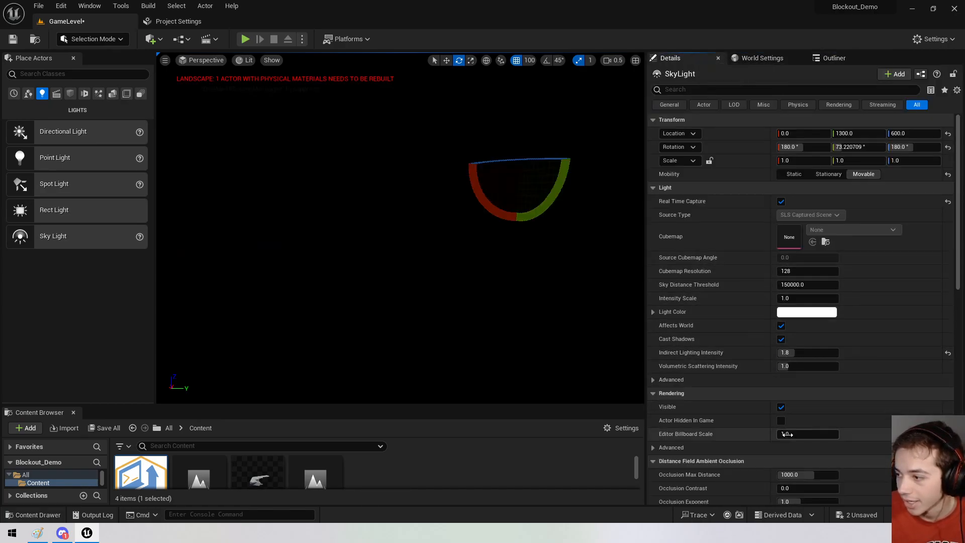
click(796, 352)
text(1)
key(Return)
drag(804, 298, 859, 298)
right_drag(400, 228, 553, 221)
scroll(400, 228, up, 3)
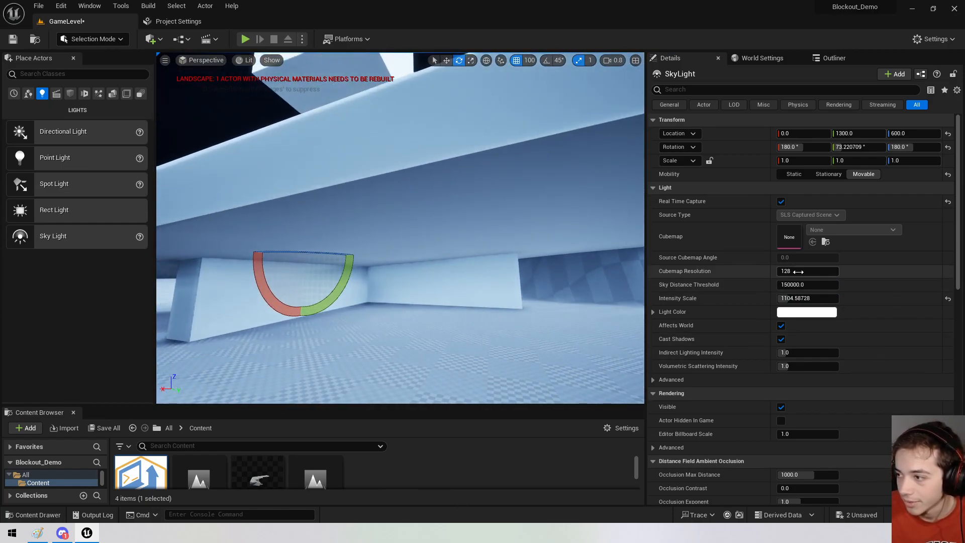
right_drag(589, 296, 606, 319)
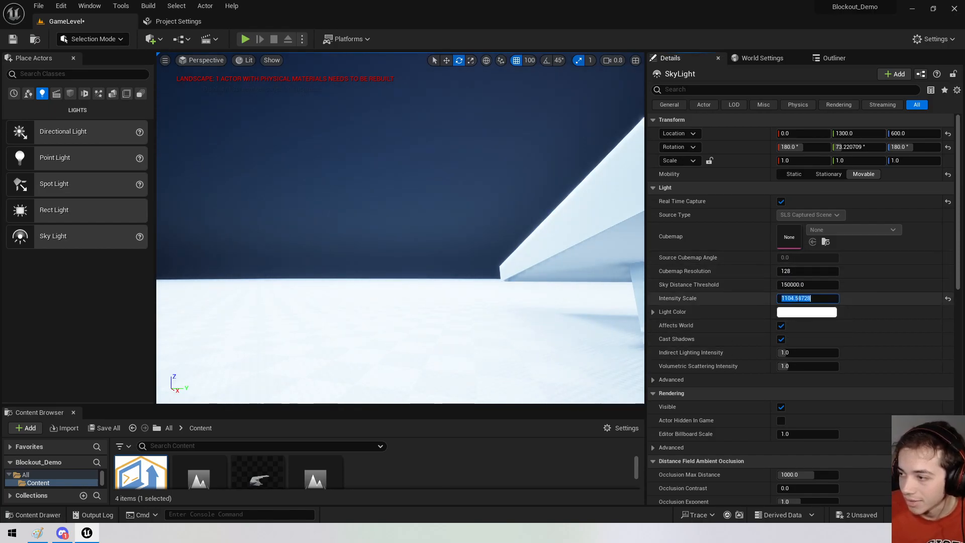
Set the SkyLight's Intensity Scale to 10 and check the lighting on the blockout walls.
click(798, 300)
text(10)
key(Return)
right_drag(590, 296, 639, 297)
key(w)
right_drag(552, 226, 247, 196)
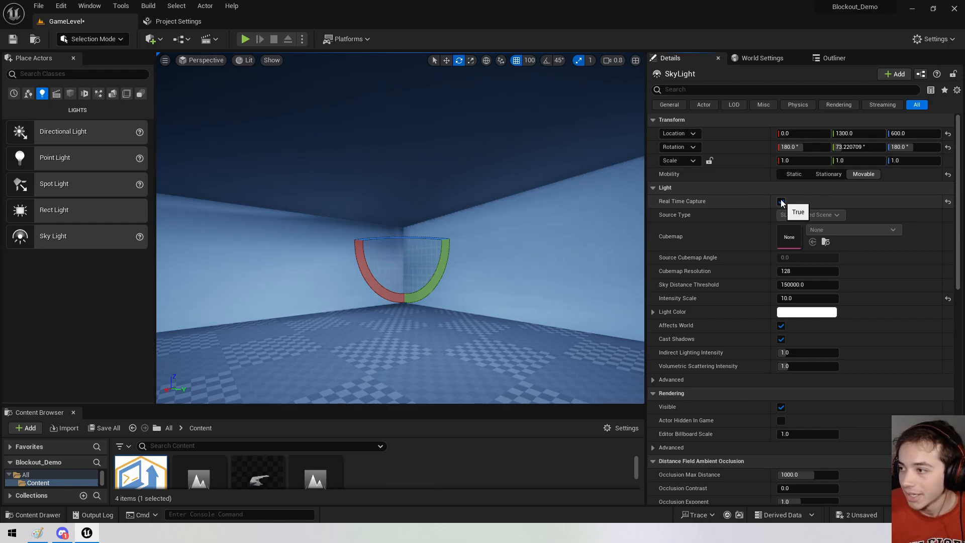
Set the SkyLight's Light Color to saturated blue (hex sRGB 0093FF) and check the tint on the cube and landscape wall.
click(785, 314)
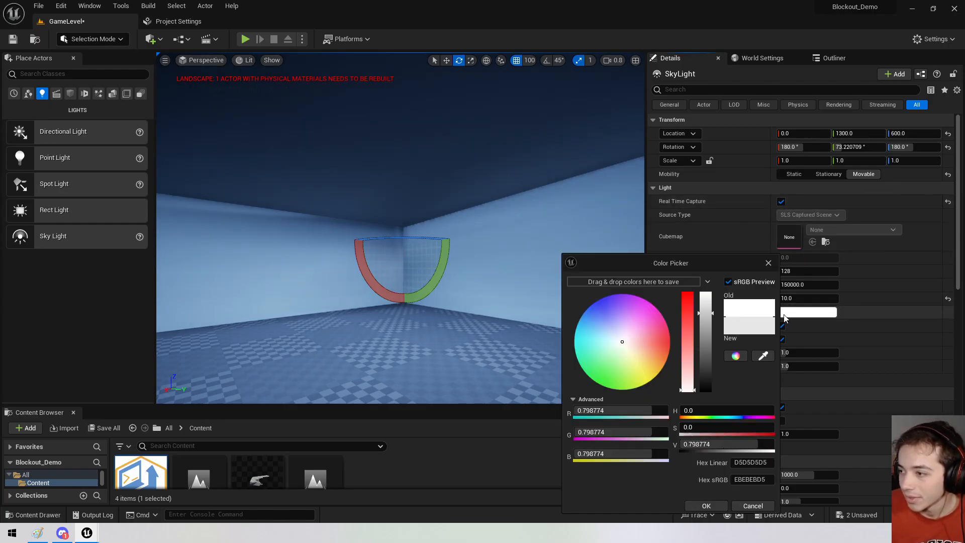
drag(623, 333, 568, 296)
right_drag(422, 276, 191, 251)
key(w)
key(s)
key(w)
key(s)
right_drag(443, 155, 457, 124)
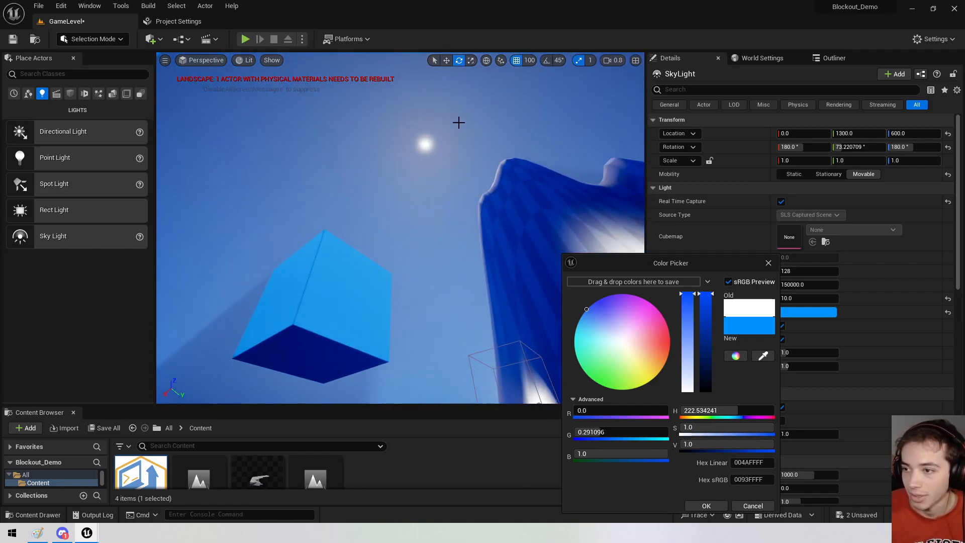
click(745, 62)
click(670, 58)
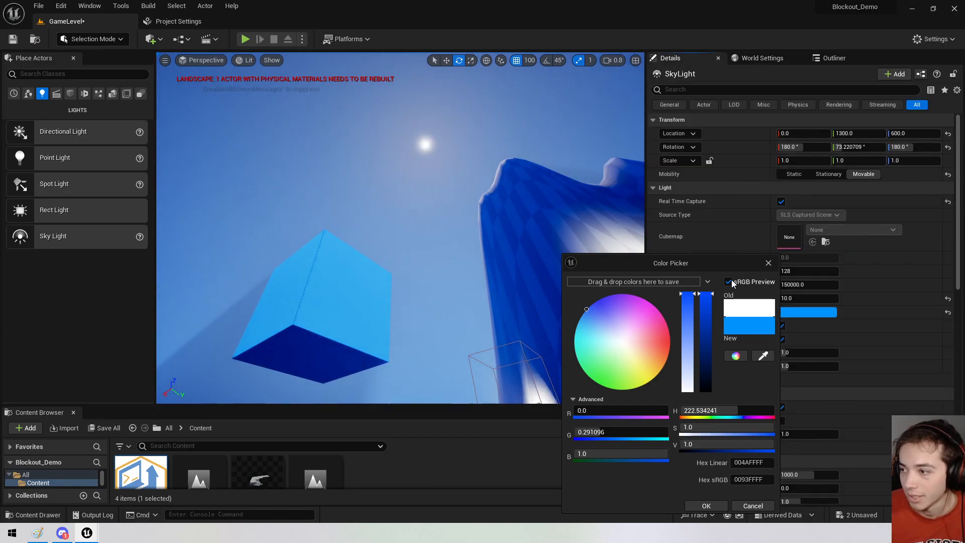
click(769, 263)
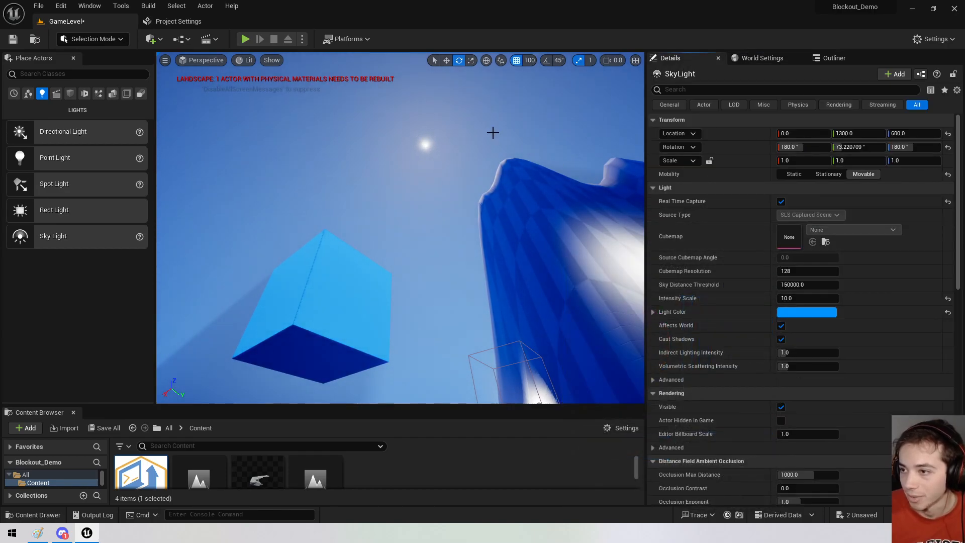
Select the DirectionalLight and set its Light Color to saturated yellow (hex sRGB FFE000).
click(805, 58)
click(674, 58)
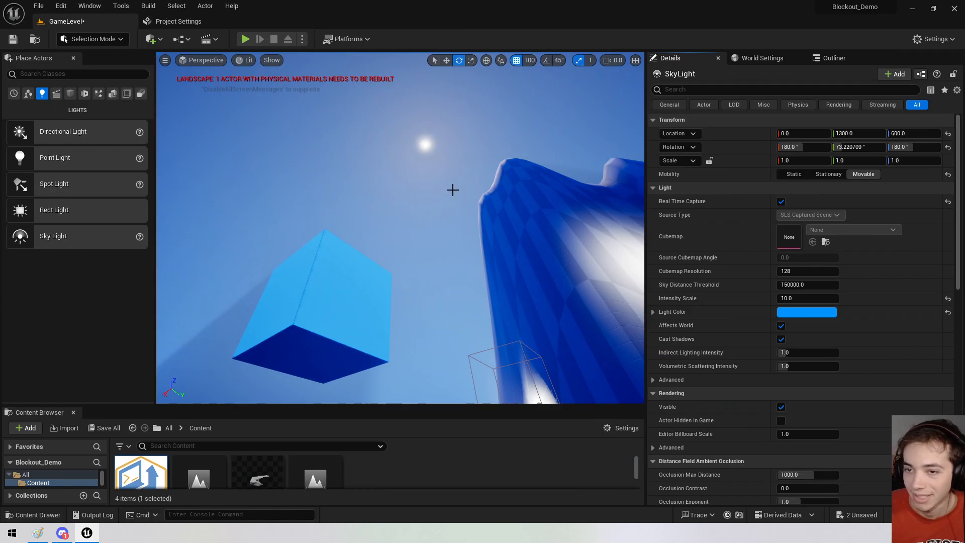
click(839, 59)
click(724, 122)
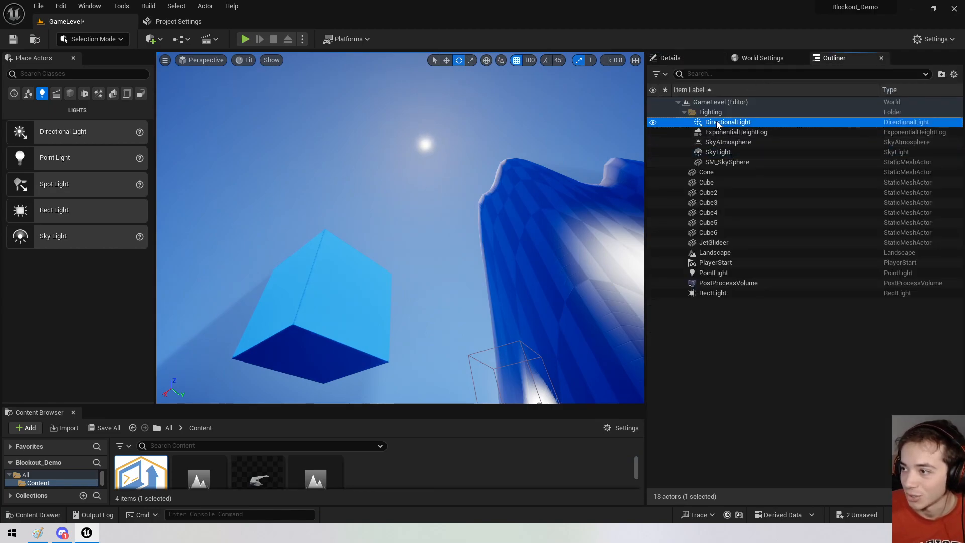
click(672, 58)
click(807, 215)
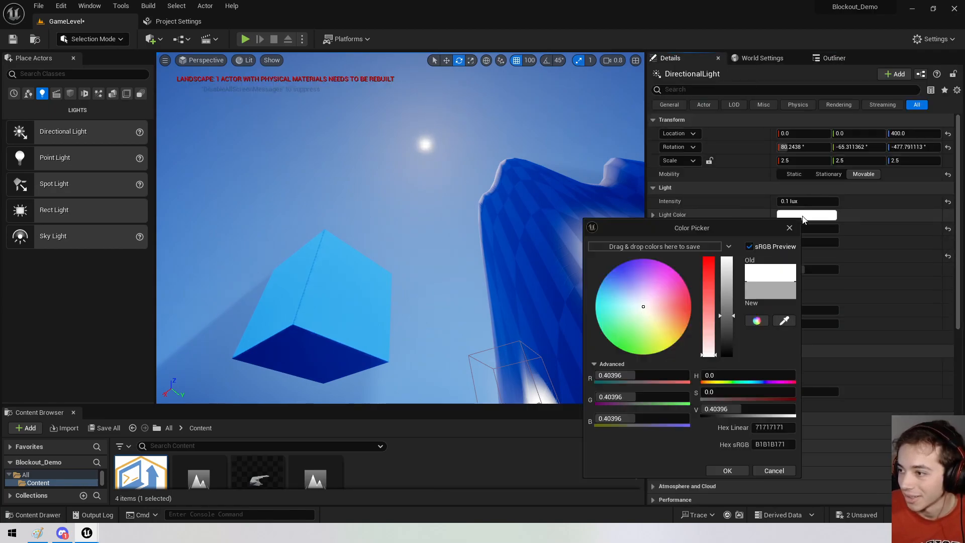
click(671, 347)
drag(673, 349, 684, 350)
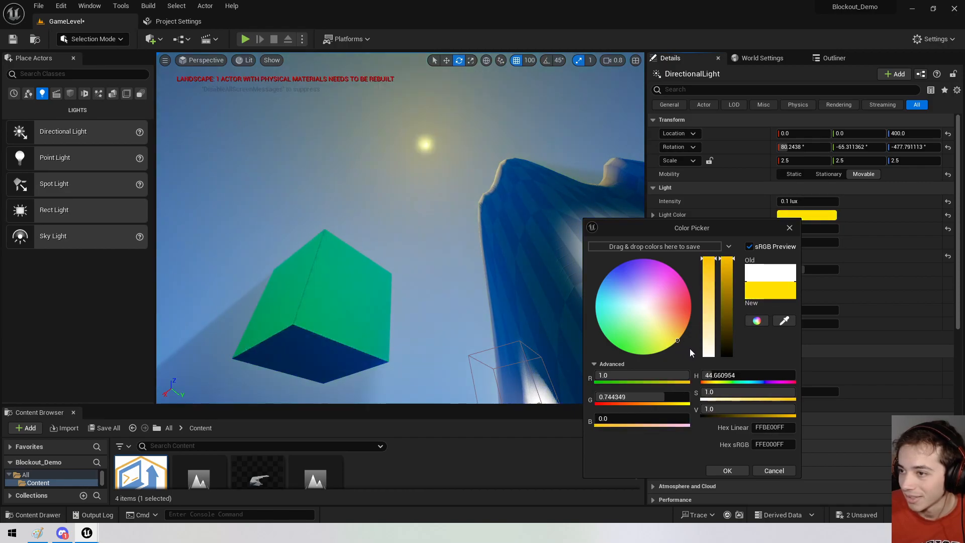
click(728, 470)
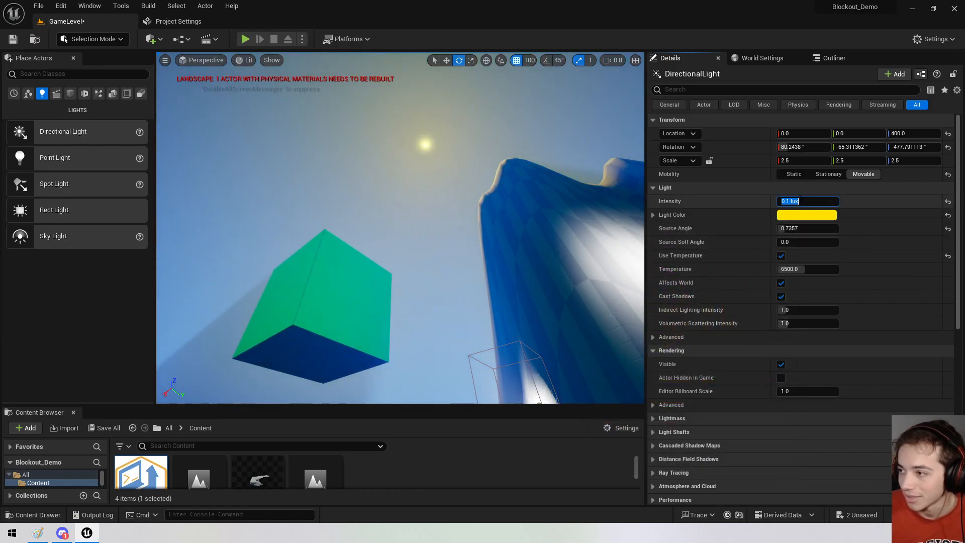
Soften the DirectionalLight's color to a pale yellow with a saturation of about 0.55 and check it in the level.
right_drag(490, 180, 532, 277)
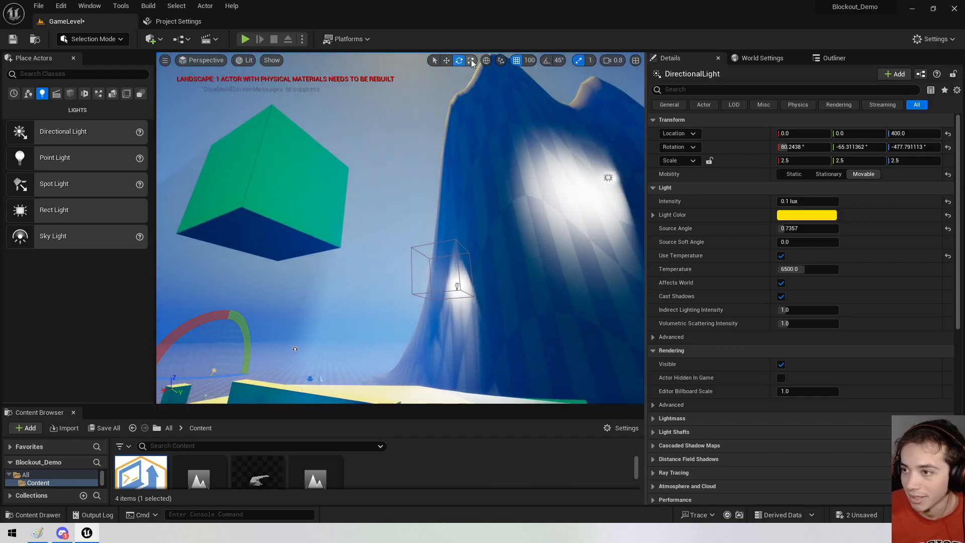
click(807, 215)
drag(708, 285, 709, 299)
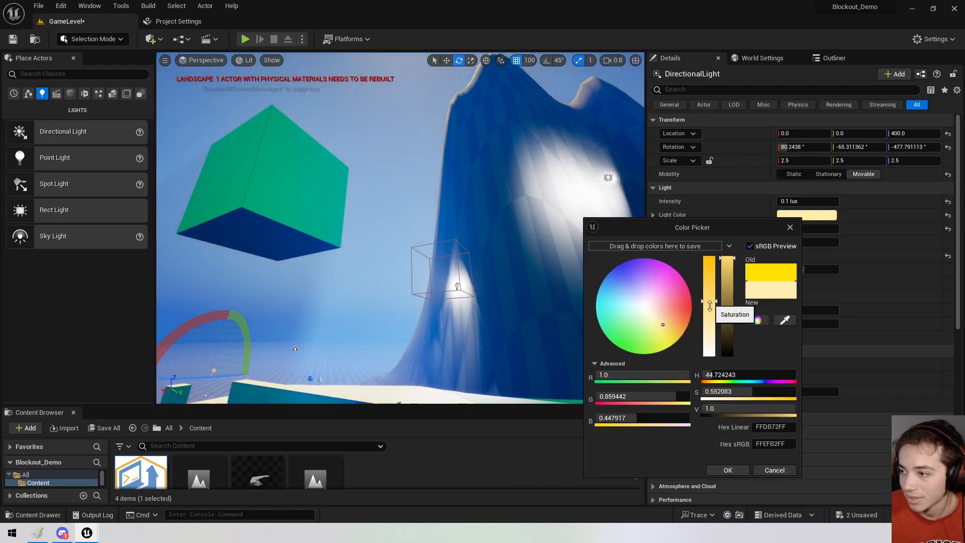
click(728, 470)
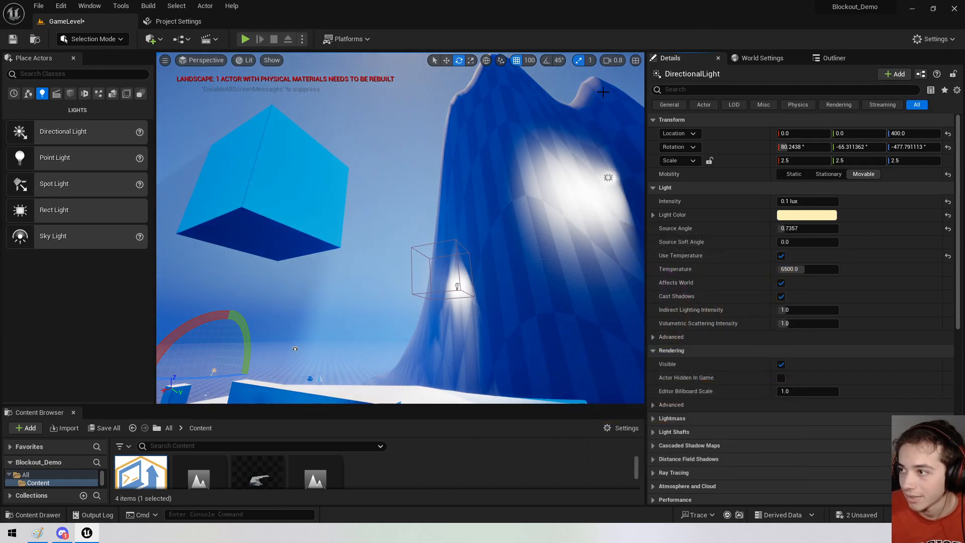
right_drag(475, 68, 401, 237)
drag(401, 237, 386, 197)
right_drag(387, 198, 372, 256)
Select the PostProcessVolume and enable its infinite extent so its effects apply outside the volume's box.
click(734, 62)
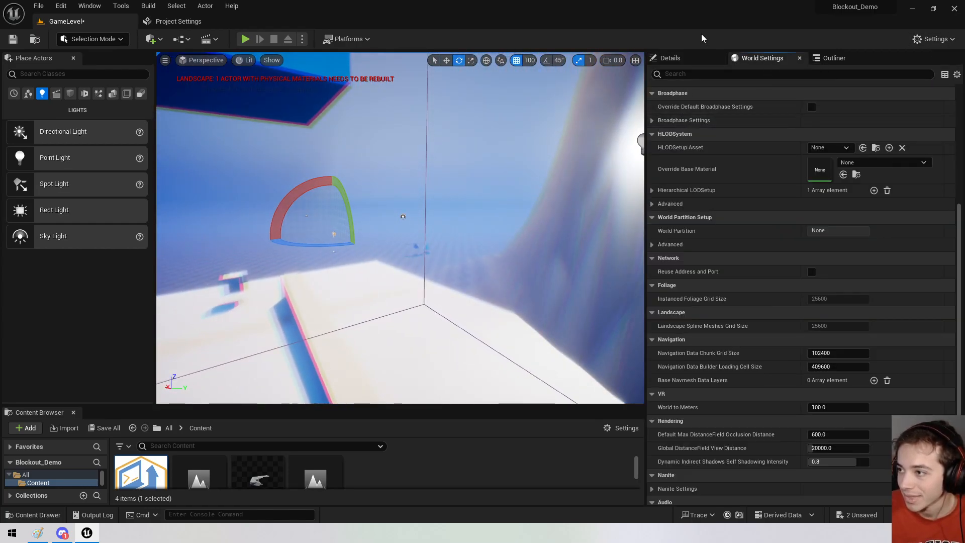
click(677, 60)
click(832, 58)
double_click(729, 282)
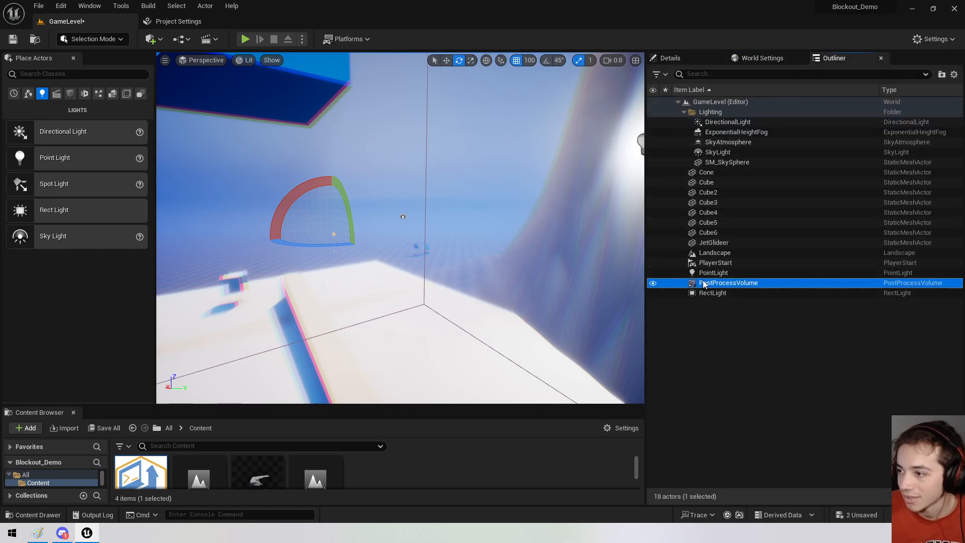
click(693, 59)
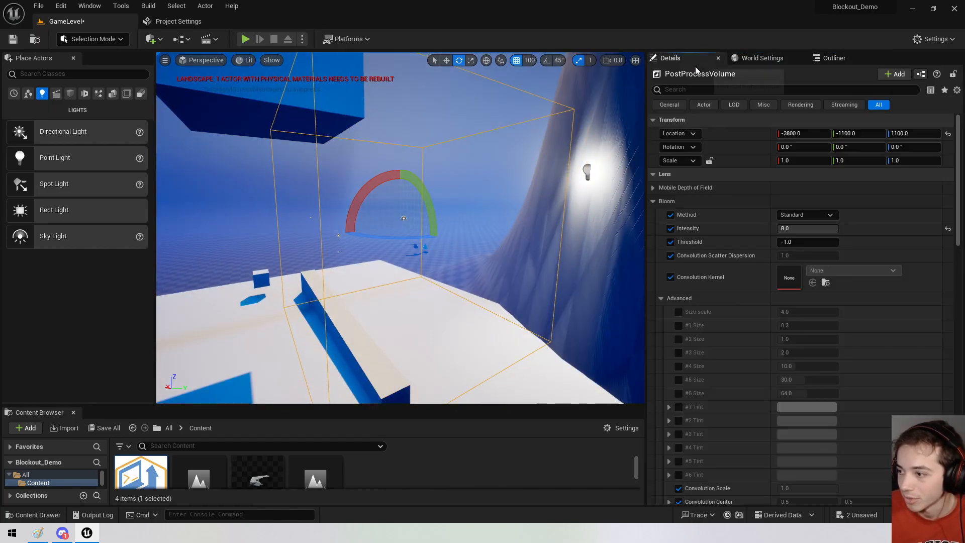
scroll(729, 327, down, 10)
scroll(739, 341, down, 10)
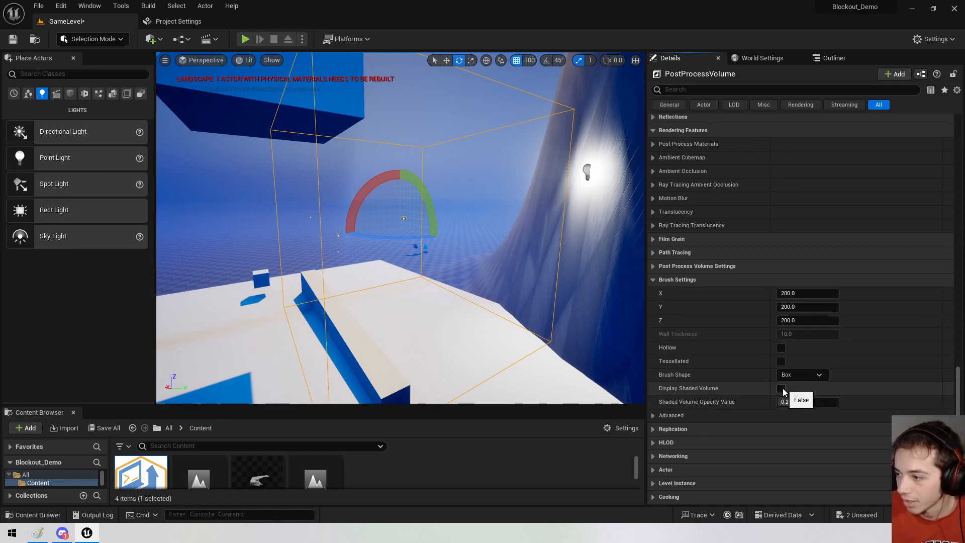
click(671, 267)
click(780, 334)
key(f)
right_drag(400, 227, 342, 227)
key(s)
scroll(400, 227, up, 2)
key(w)
Reset the volume's Max EV100, Speed Up and Speed Down to their defaults and set Min EV100 to about -0.64.
scroll(689, 201, up, 10)
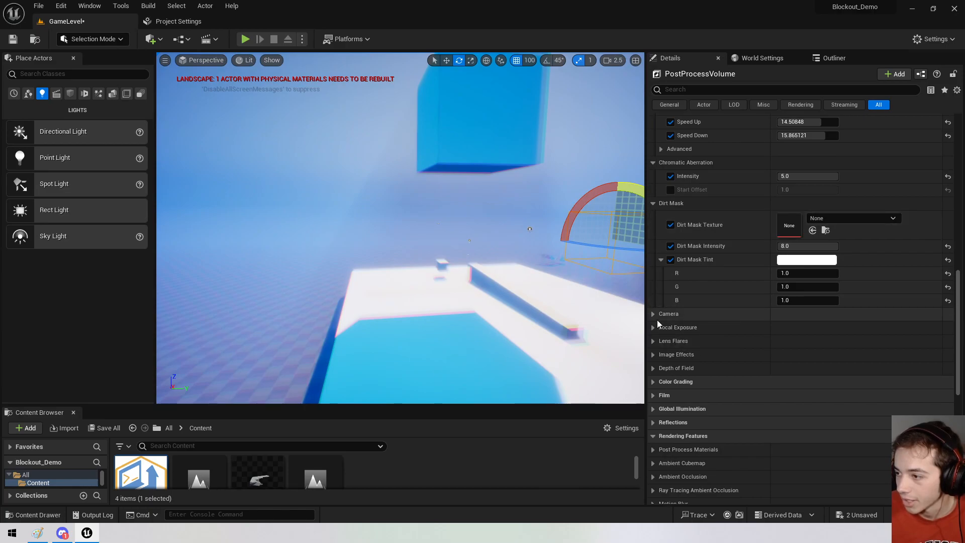
scroll(678, 254, up, 4)
scroll(680, 242, up, 6)
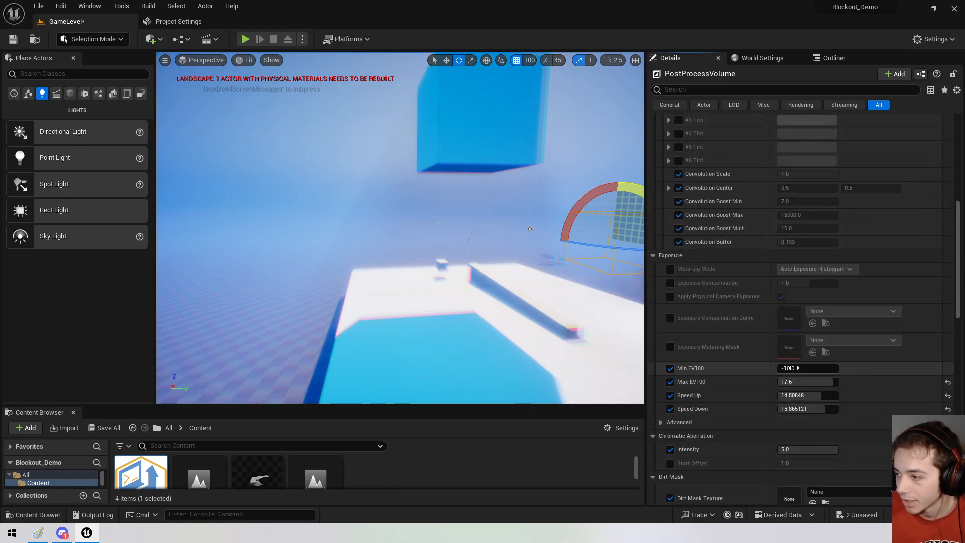
click(948, 395)
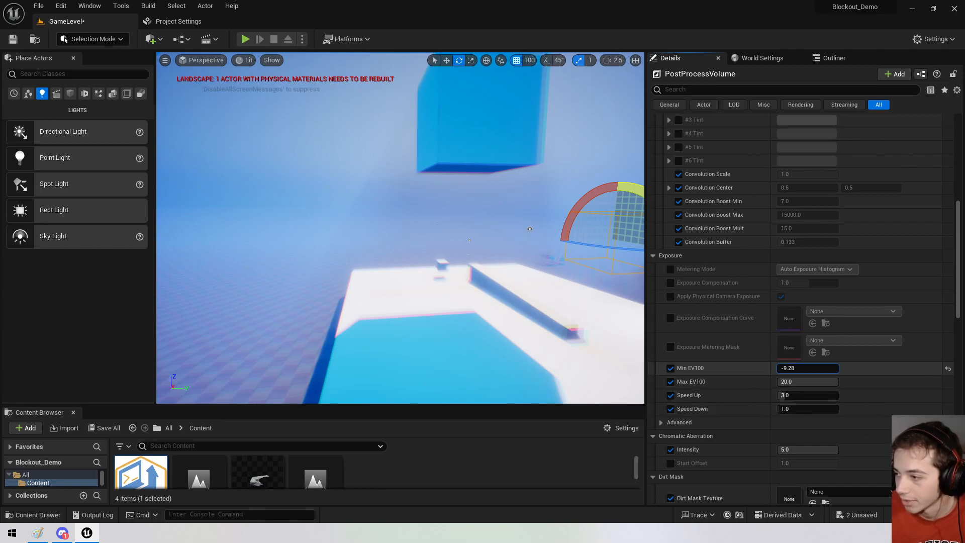
drag(780, 368, 800, 368)
right_drag(402, 226, 563, 150)
key(s)
scroll(478, 201, down, 5)
right_drag(453, 176, 312, 342)
key(w)
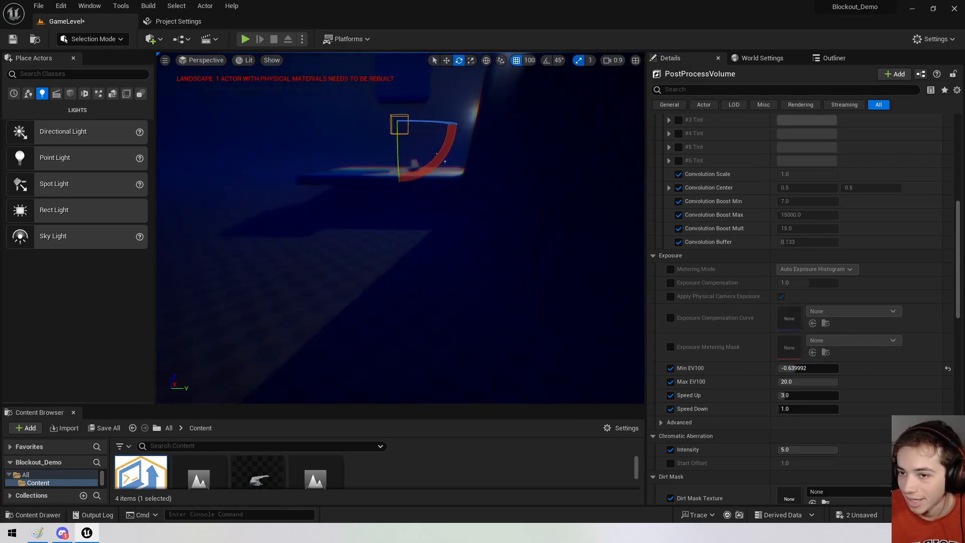
Examine how the exposure settings affect the darkened level, the shadowed areas and the lights on the landscape wall.
drag(33, 165, 408, 308)
right_drag(402, 226, 342, 246)
key(w)
key(w)
drag(50, 154, 402, 131)
right_drag(402, 132, 291, 174)
click(402, 132)
key(s)
key(s)
key(w)
key(w)
key(a)
key(w)
key(s)
key(w)
scroll(272, 150, up, 3)
key(w)
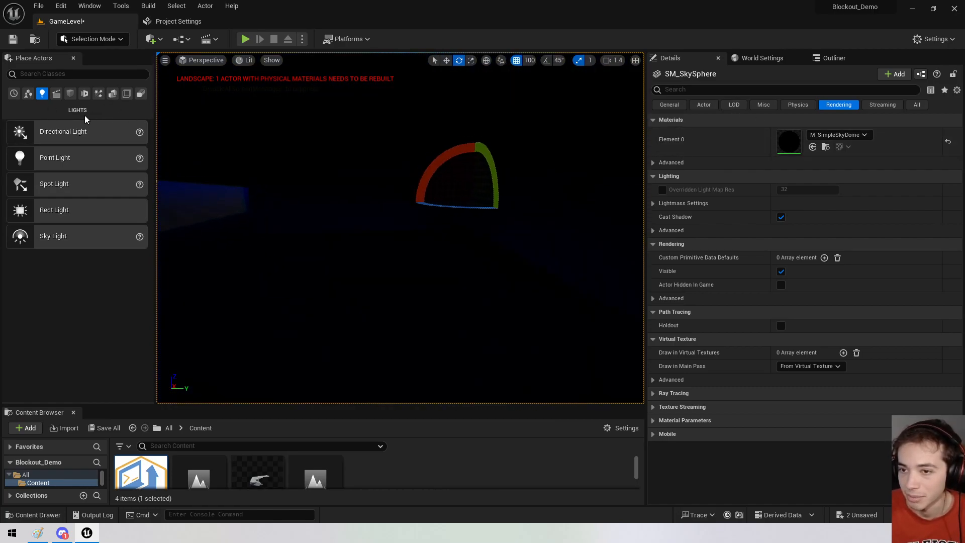
drag(290, 163, 388, 213)
right_drag(388, 213, 498, 176)
key(s)
click(497, 211)
right_drag(497, 212, 347, 217)
key(w)
key(w)
key(w)
right_drag(267, 291, 332, 271)
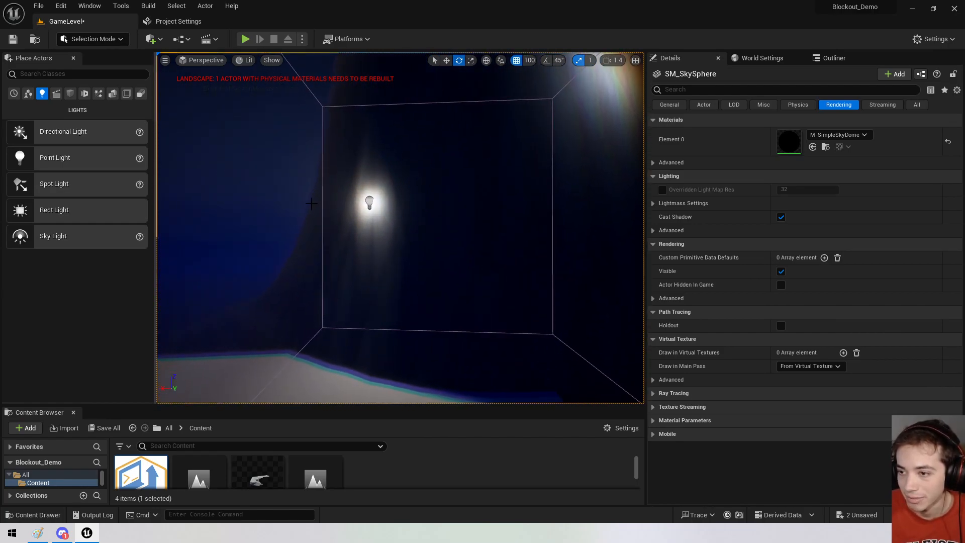
Select the PostProcessVolume and switch its Bloom Method to Convolution, comparing it with Standard on the point and rect lights.
click(320, 190)
scroll(714, 275, down, 1)
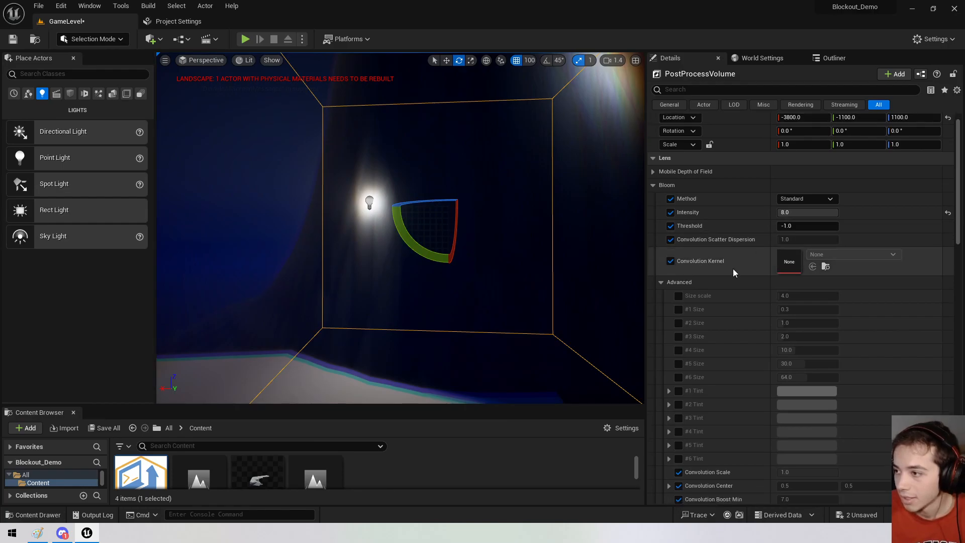
click(791, 202)
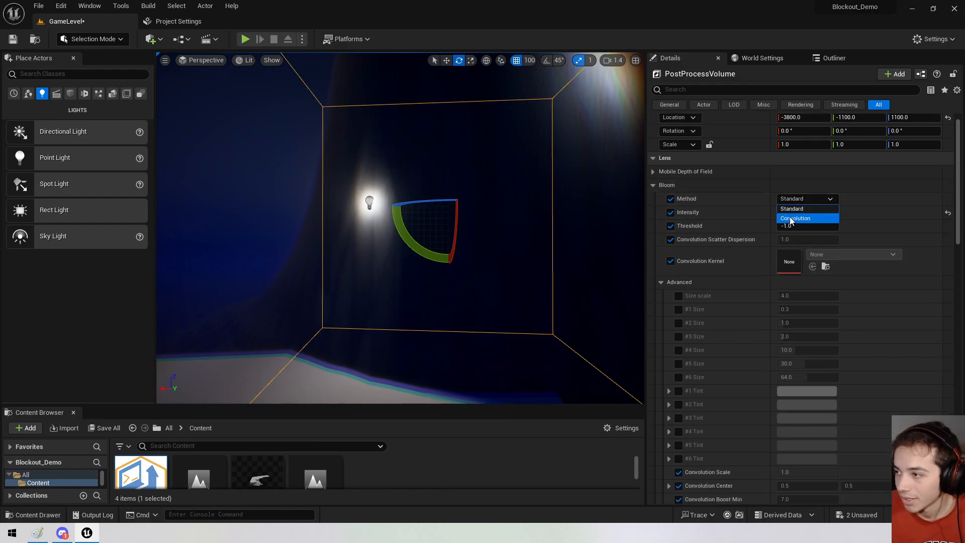
click(793, 218)
key(s)
right_drag(400, 228, 428, 228)
key(w)
click(804, 202)
click(798, 209)
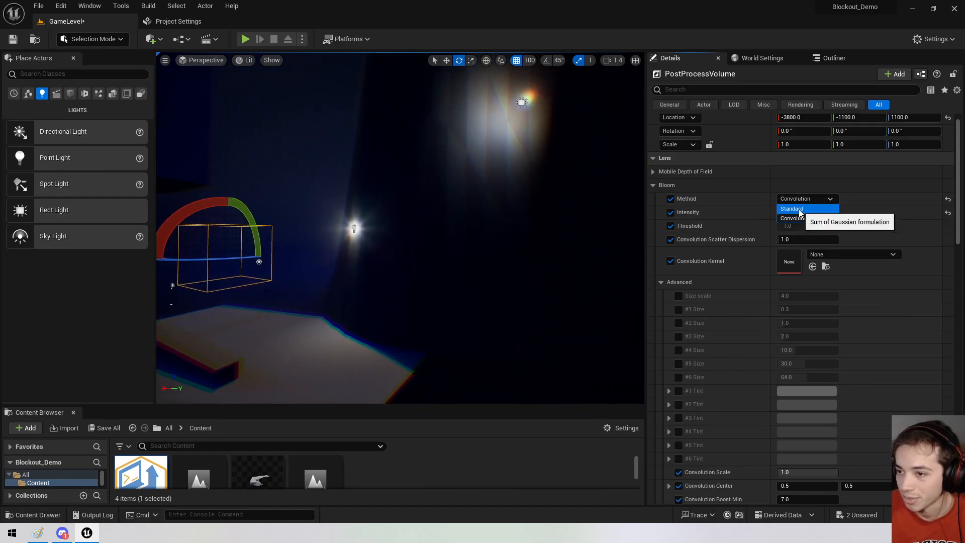
click(804, 198)
click(799, 218)
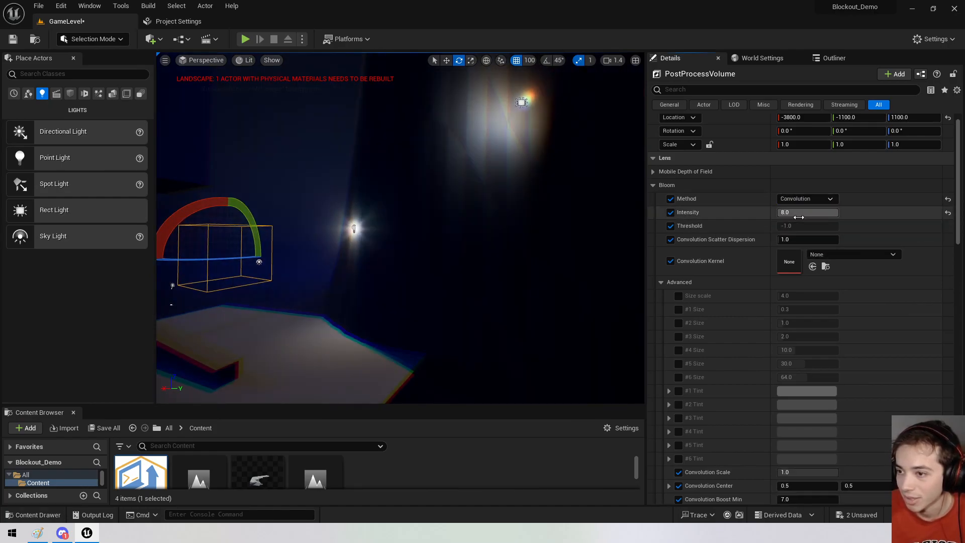
Compare the Standard and Convolution bloom methods on the sun in the sky, ending on Convolution.
right_drag(400, 227, 316, 161)
key(w)
key(s)
key(d)
key(w)
key(s)
key(w)
key(w)
key(w)
key(s)
click(806, 199)
click(794, 209)
click(797, 196)
click(795, 218)
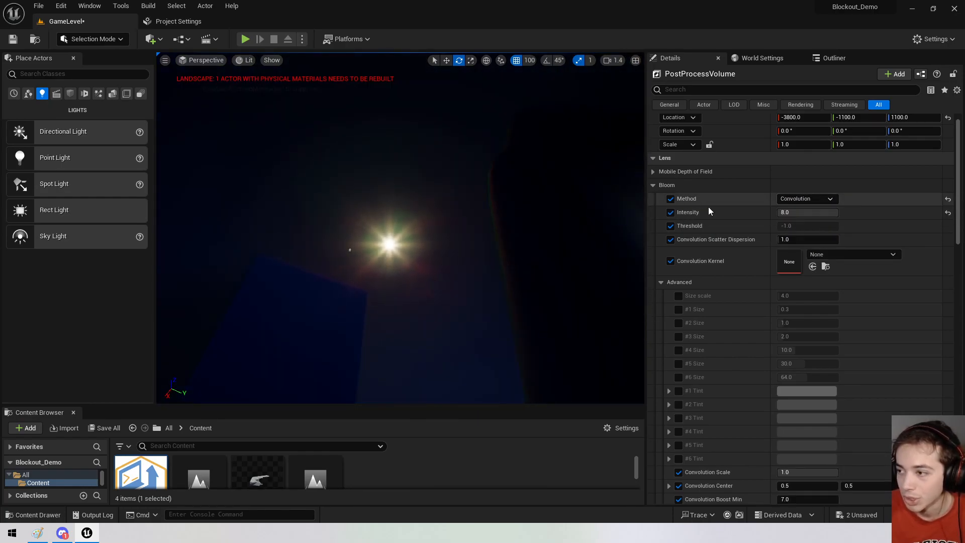
Reset the PostProcessVolume's Bloom Method and Intensity, disable the Method, Intensity and Threshold overrides, and collapse the Bloom settings.
click(948, 199)
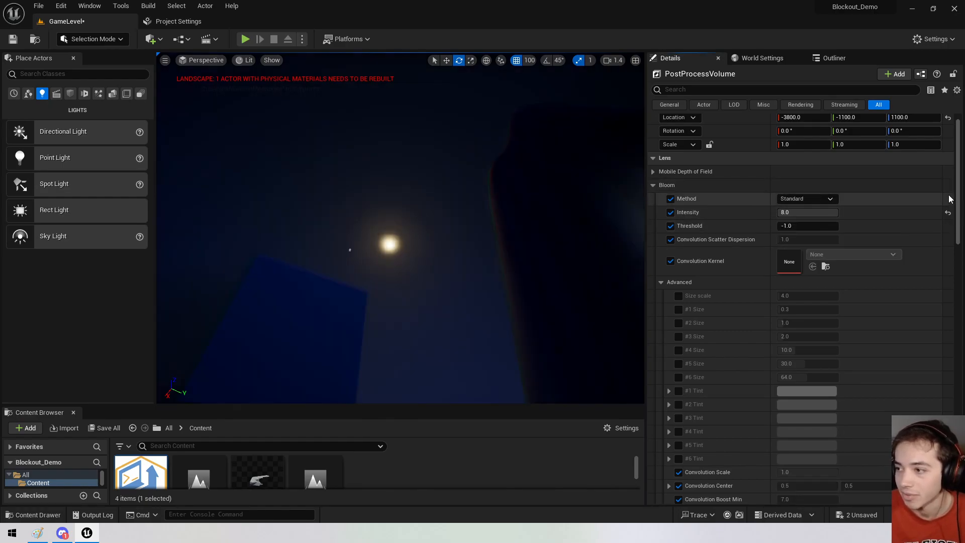
click(949, 213)
right_drag(503, 231, 573, 312)
click(671, 198)
click(671, 212)
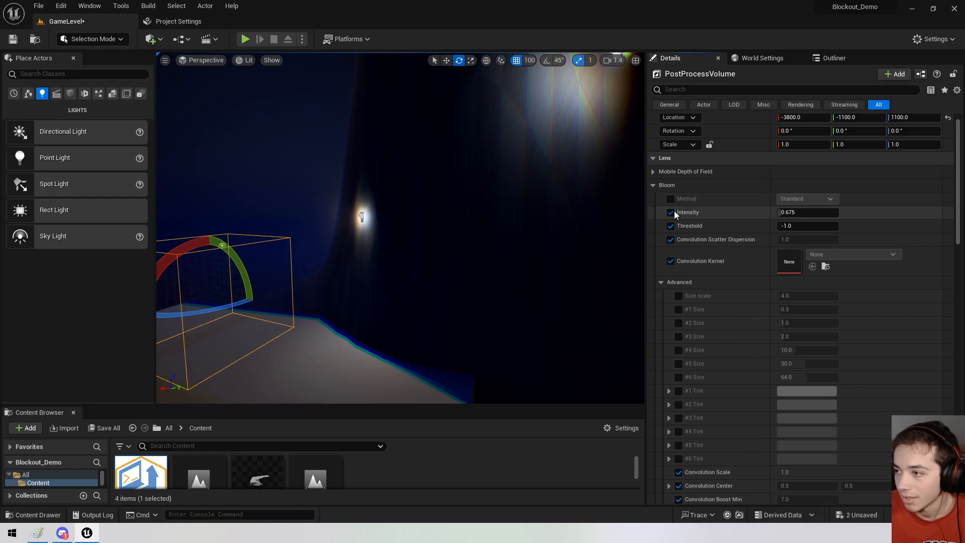
click(671, 226)
click(656, 185)
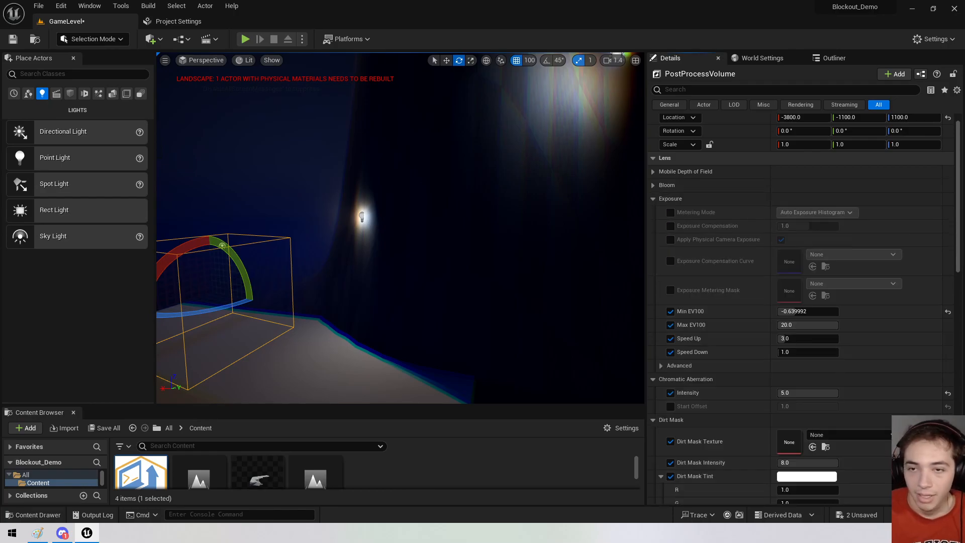
Switch to Discord to view the server's announcements channel.
click(62, 533)
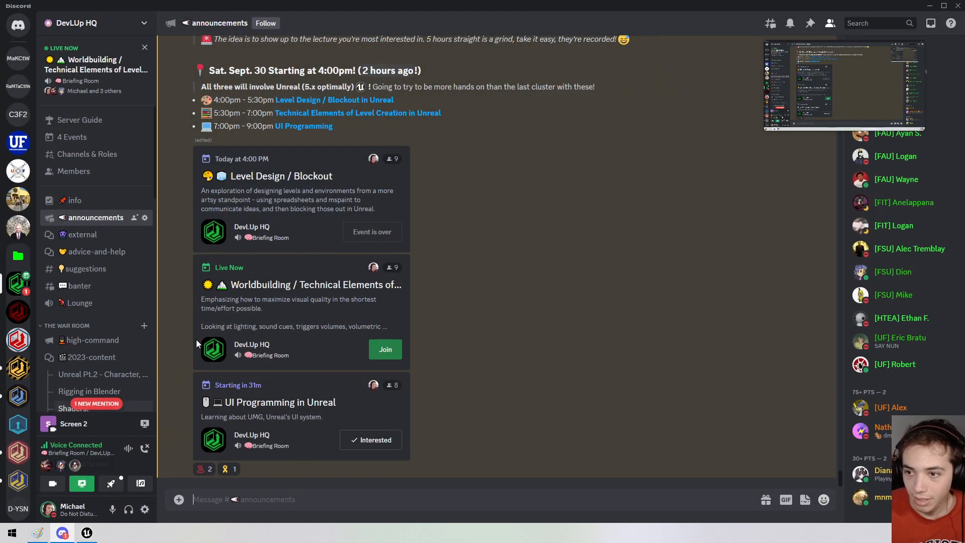
Read the description of the Worldbuilding / Technical Elements of Levels event, close it, and switch back to Unreal Editor.
click(296, 301)
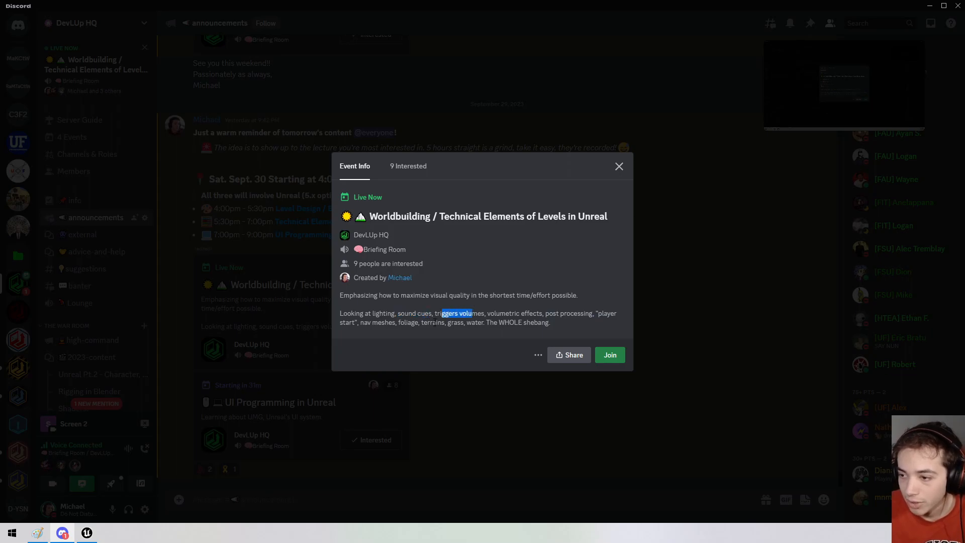
click(620, 169)
key(alt+Tab)
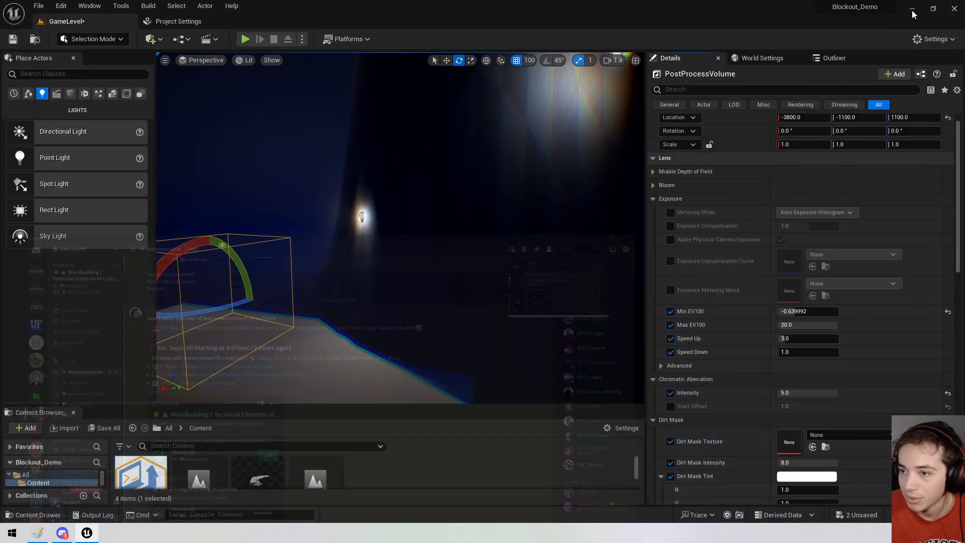
Compare the level in the Unlit and Detail Lighting view modes, then return the viewport to Lit.
right_drag(478, 245, 367, 254)
click(478, 245)
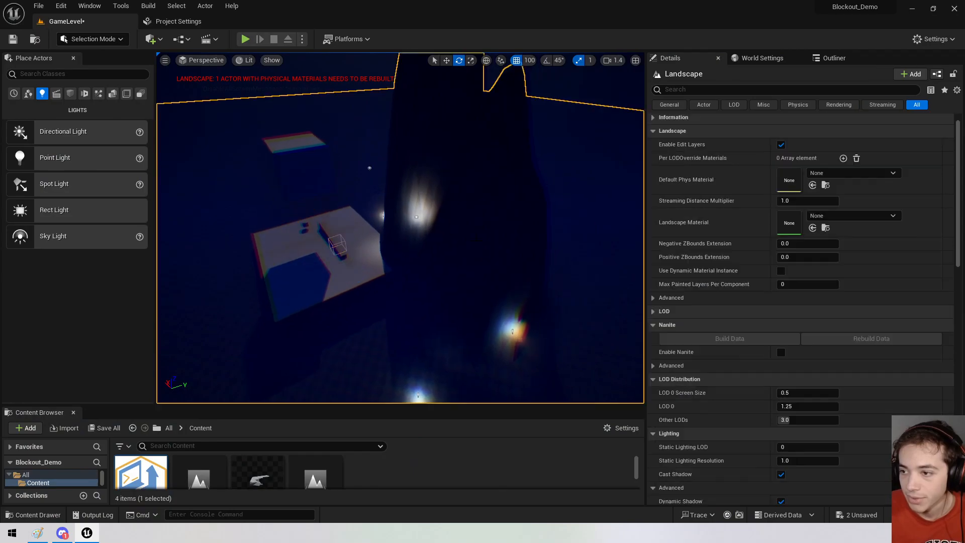
click(249, 60)
click(258, 97)
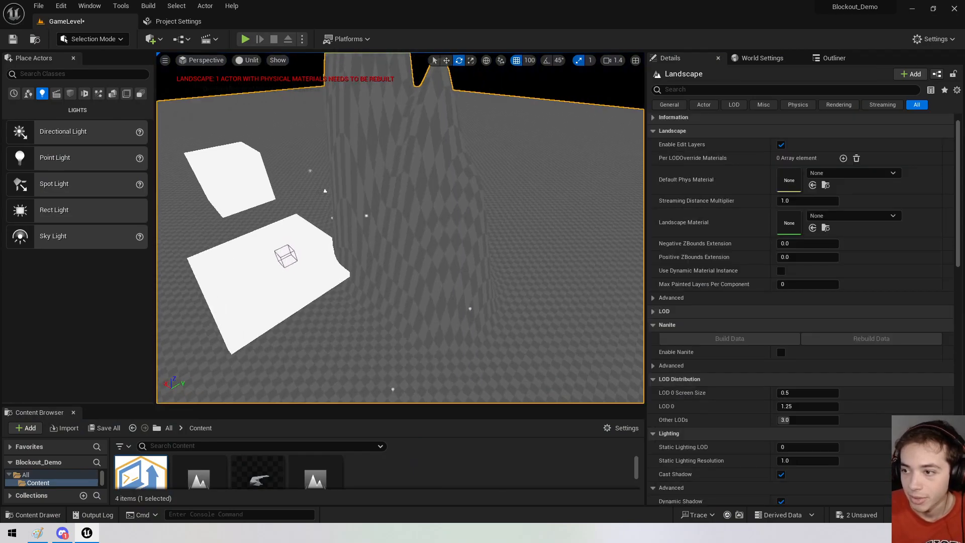
right_drag(400, 227, 301, 201)
click(257, 61)
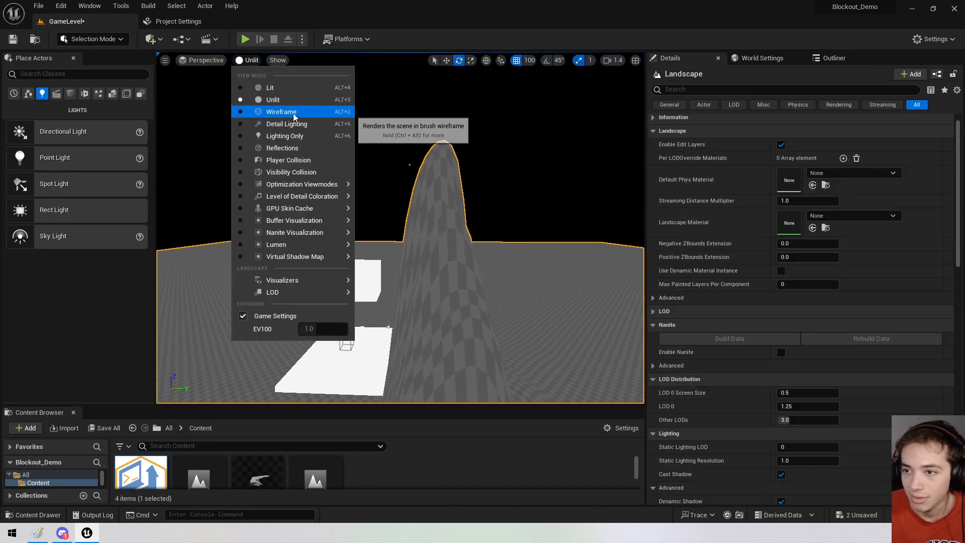
click(294, 129)
right_drag(294, 129, 315, 189)
click(259, 61)
click(262, 88)
mouse_move(262, 88)
right_down()
mouse_move(166, 93)
mouse_move(252, 100)
right_up()
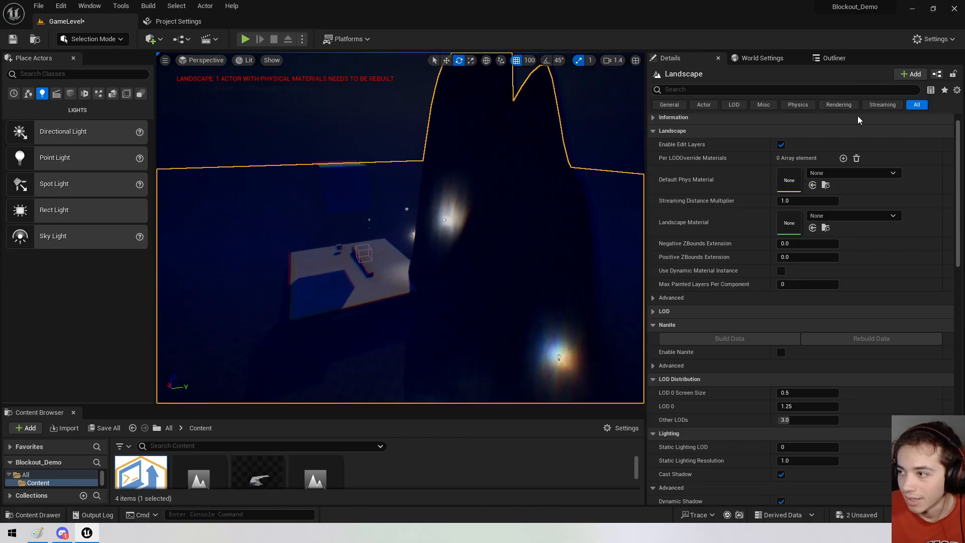
Delete the PostProcessVolume from the level.
click(364, 250)
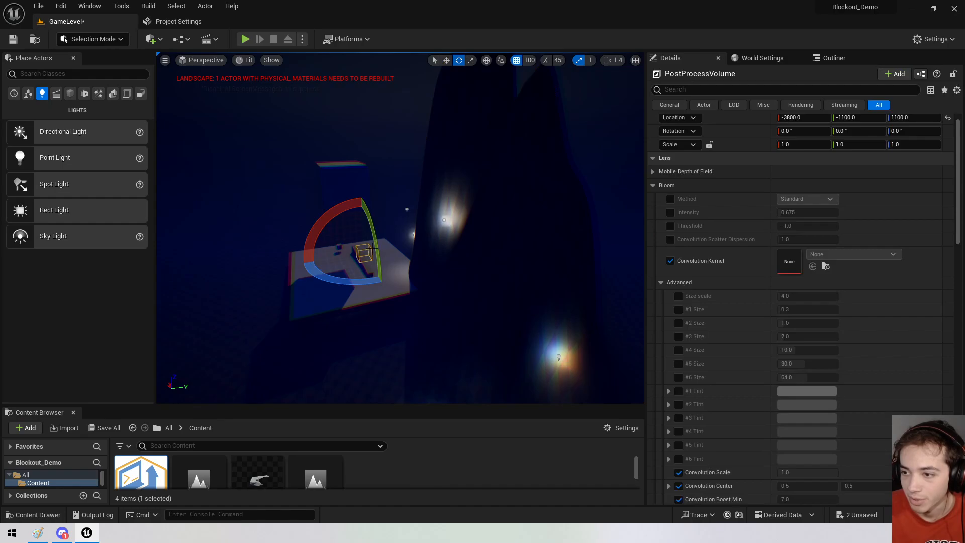
key(Delete)
right_drag(385, 235, 401, 216)
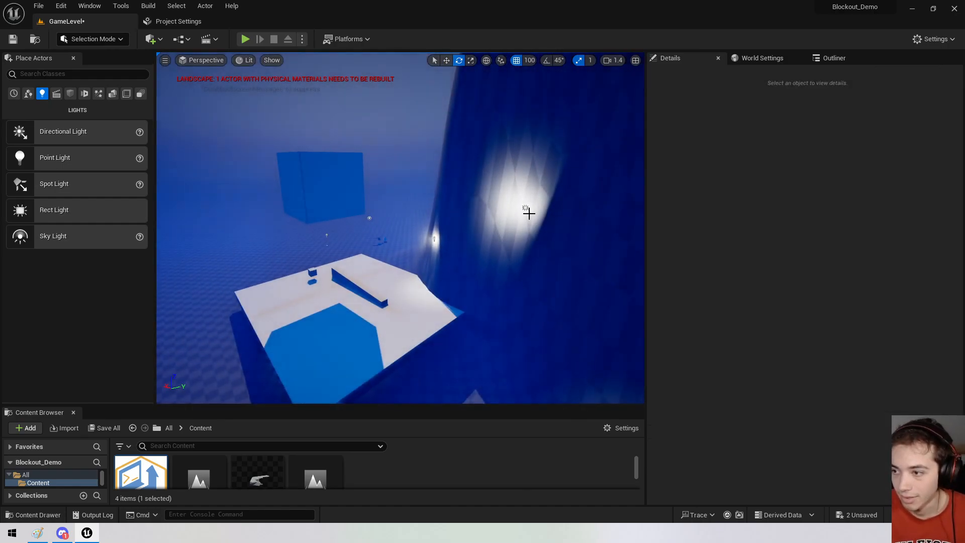
click(524, 207)
mouse_move(524, 208)
right_down()
mouse_move(569, 190)
mouse_move(535, 196)
right_up()
key(s)
right_drag(577, 147, 526, 169)
key(s)
key(w)
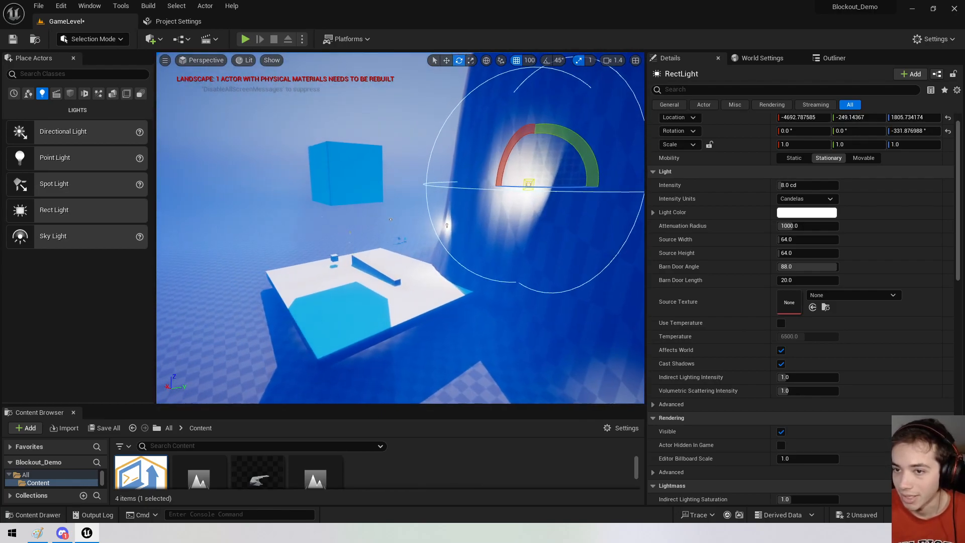
Reset the SkyLight's Light Color and Intensity Scale to their default values.
click(833, 58)
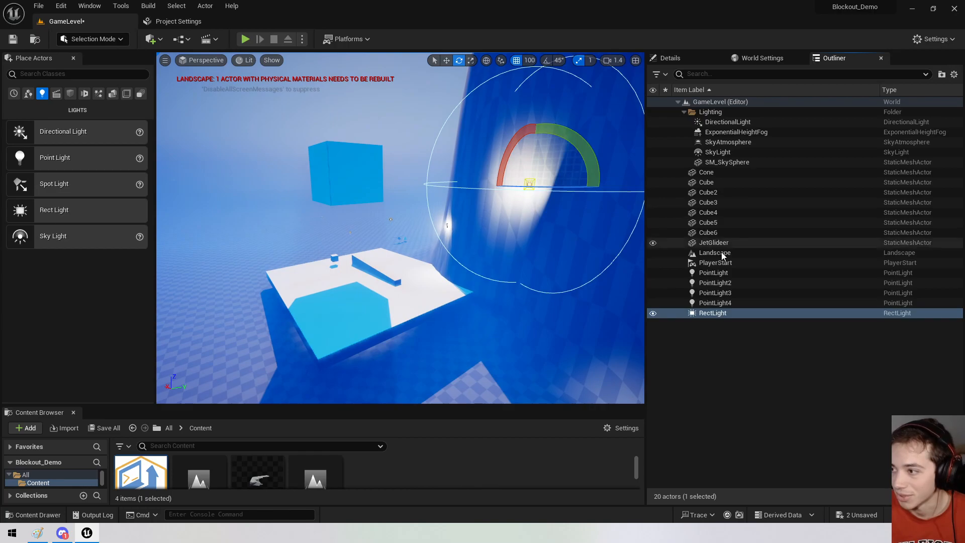
click(717, 152)
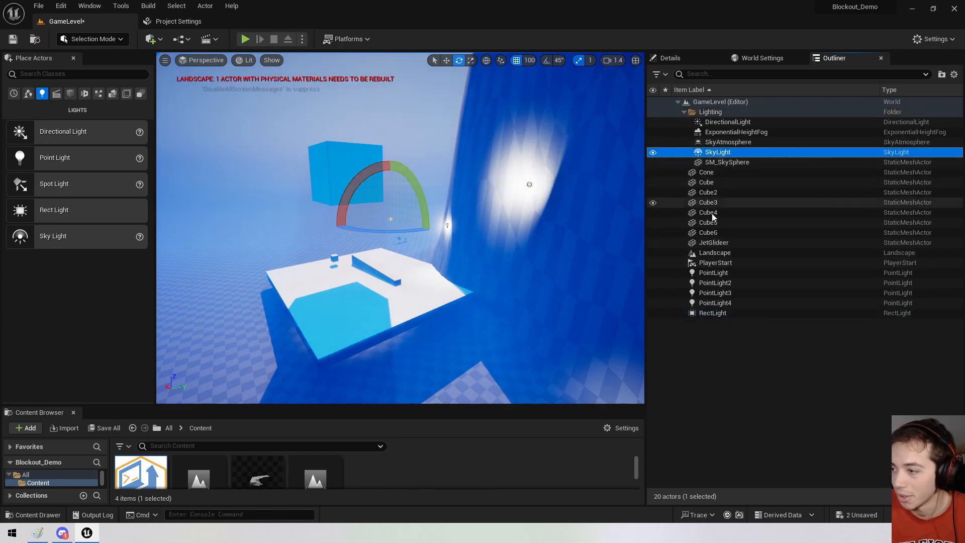
double_click(717, 153)
click(669, 58)
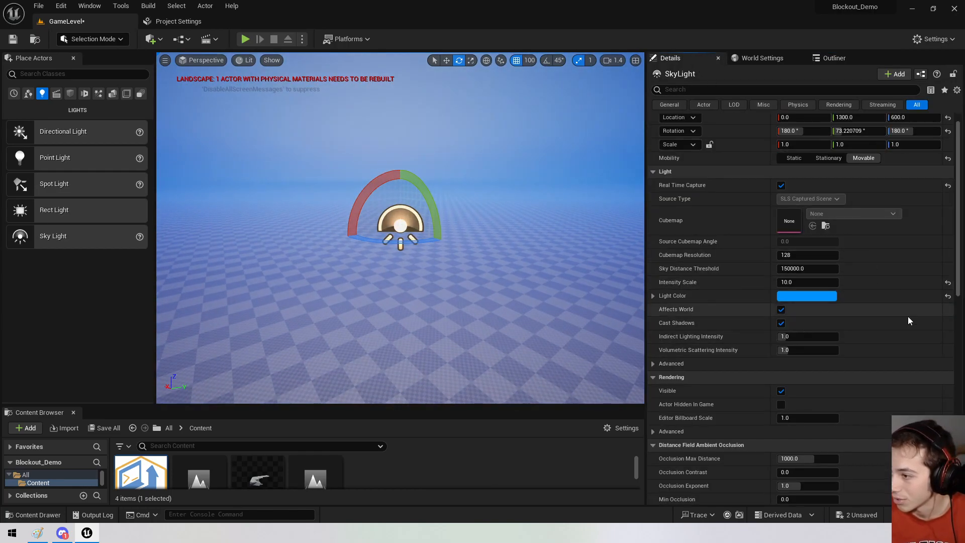
click(948, 296)
right_drag(402, 227, 628, 216)
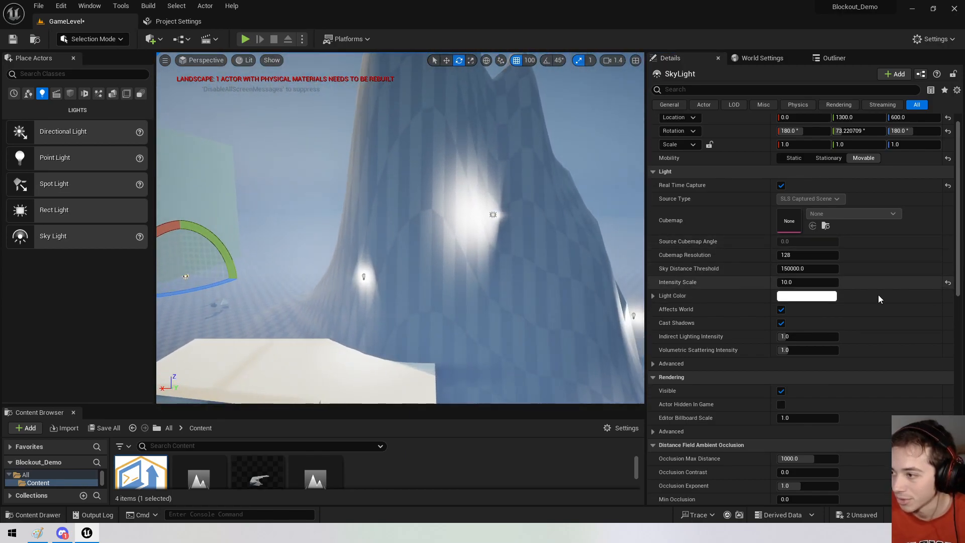
click(948, 283)
right_drag(503, 227, 427, 226)
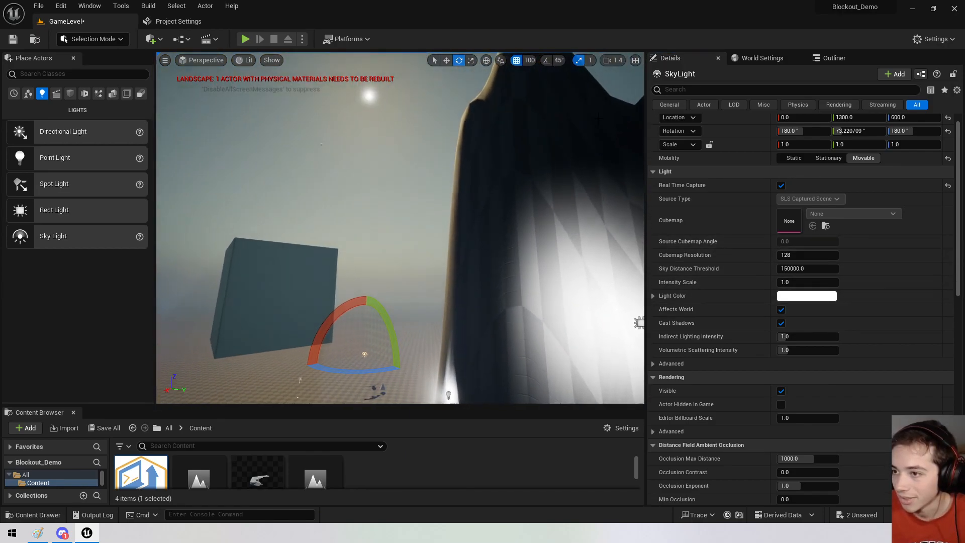
Reset the DirectionalLight's Intensity to its default value and clear the selection.
click(841, 58)
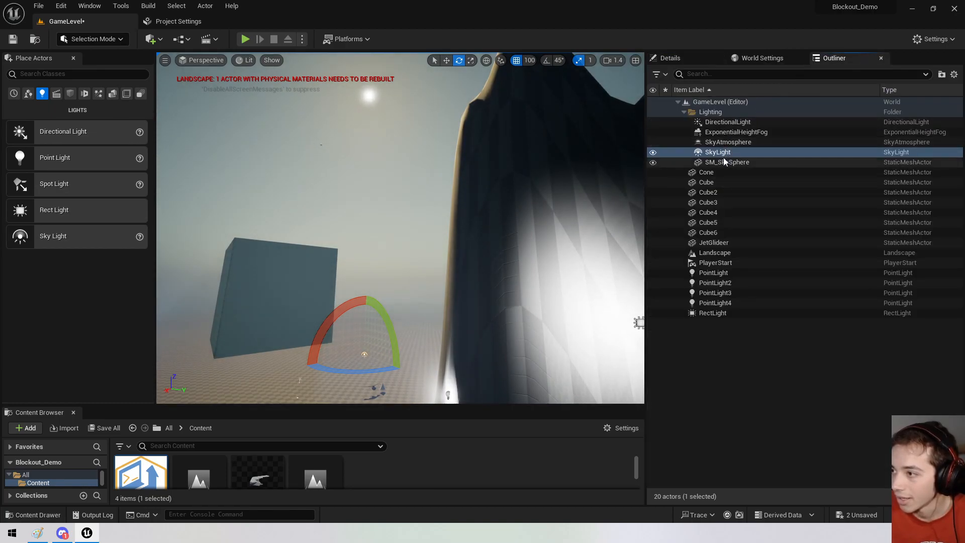
click(724, 122)
click(695, 56)
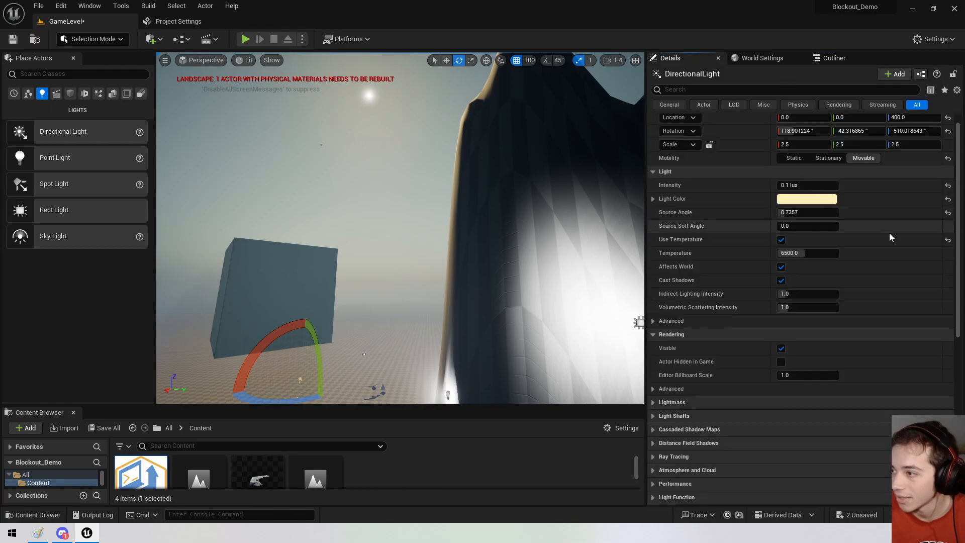
click(948, 185)
right_drag(403, 201, 426, 213)
click(430, 218)
key(Escape)
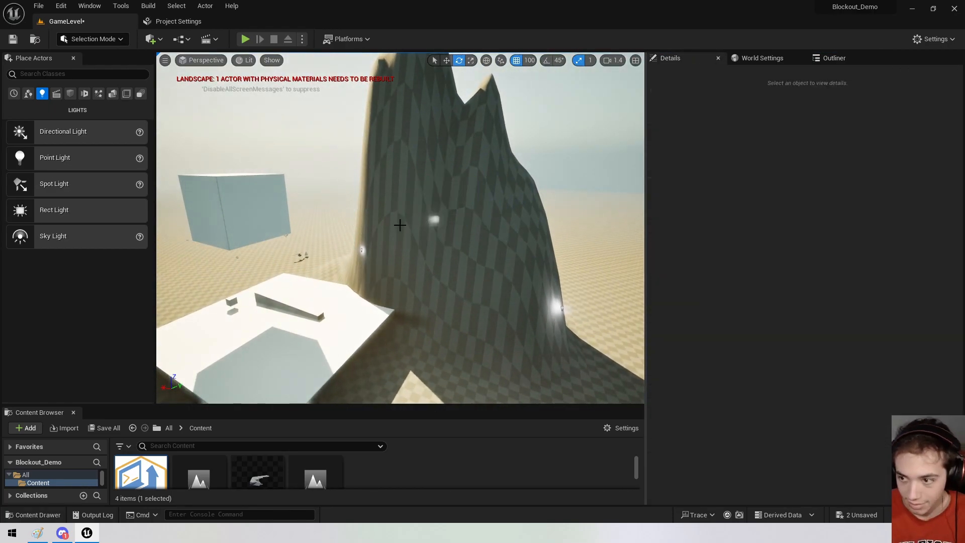
click(561, 307)
right_drag(561, 307, 498, 306)
key(w)
key(d)
key(e)
click(362, 181)
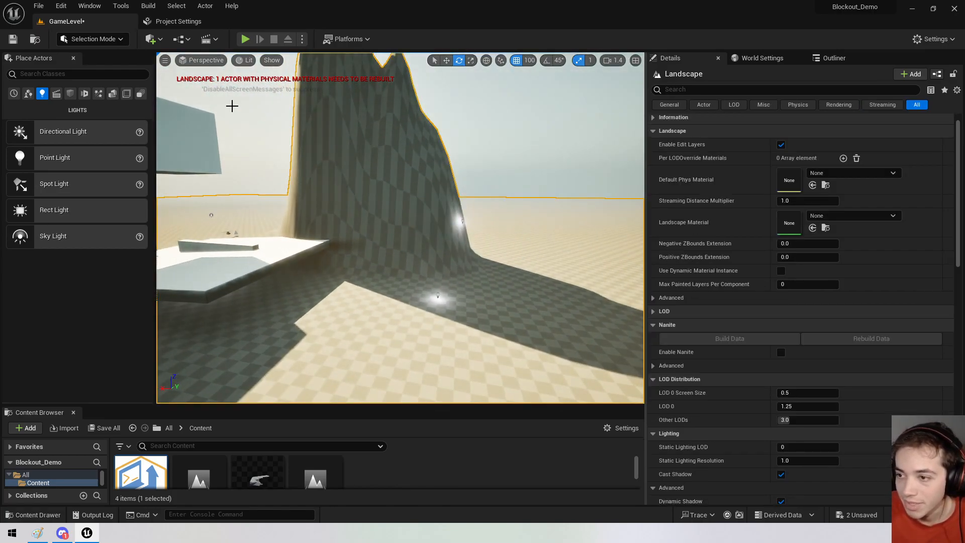
right_drag(230, 263, 289, 322)
Enlarge the Content Browser and create a folder named LandscapeStuff inside Content.
drag(308, 405, 281, 292)
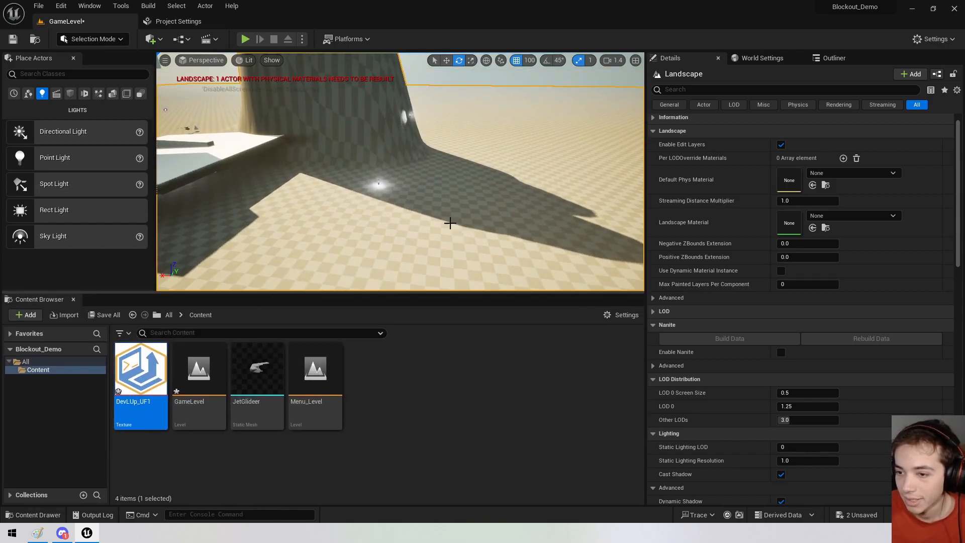
right_click(43, 389)
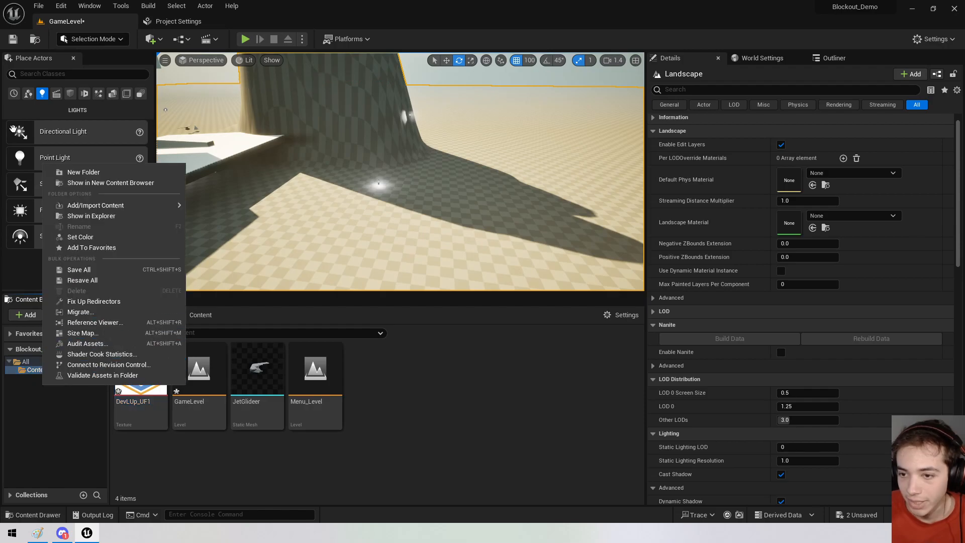
click(76, 173)
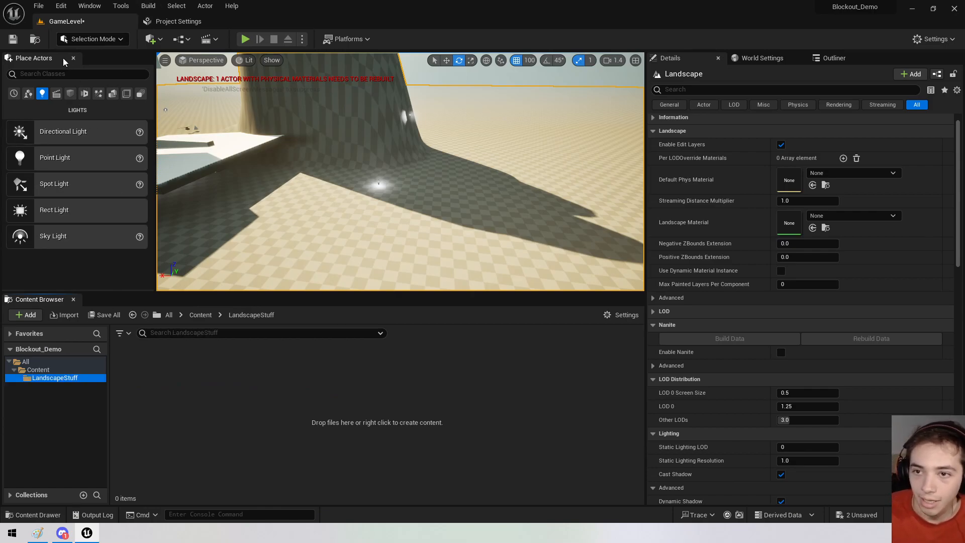
Switch the editor to Landscape Mode and create a material named LandscapeMaterial in the LandscapeStuff folder.
click(88, 41)
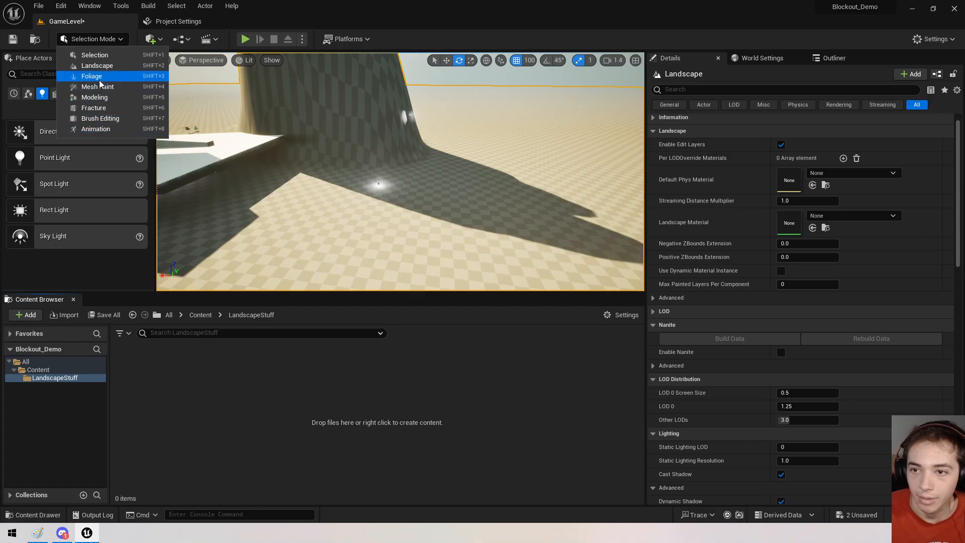
click(97, 66)
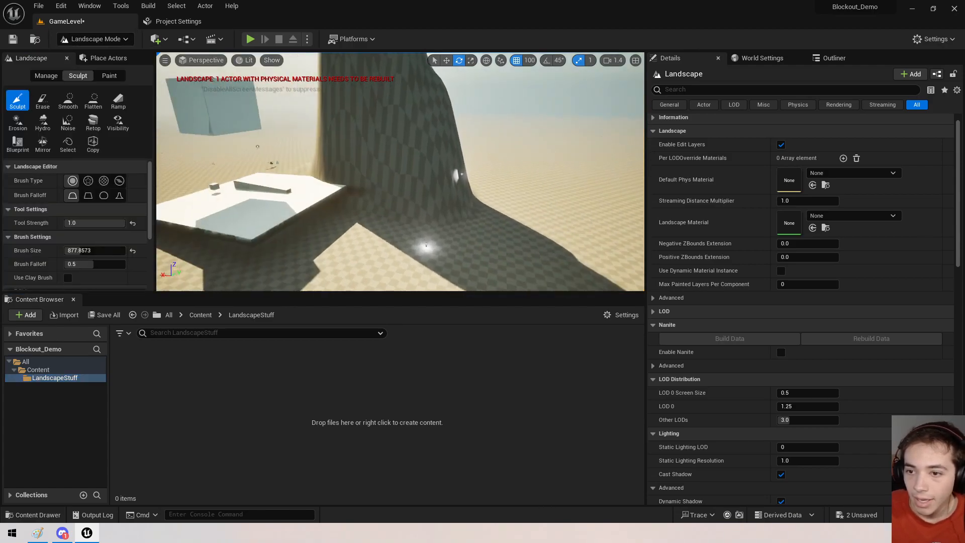
right_click(284, 410)
click(308, 160)
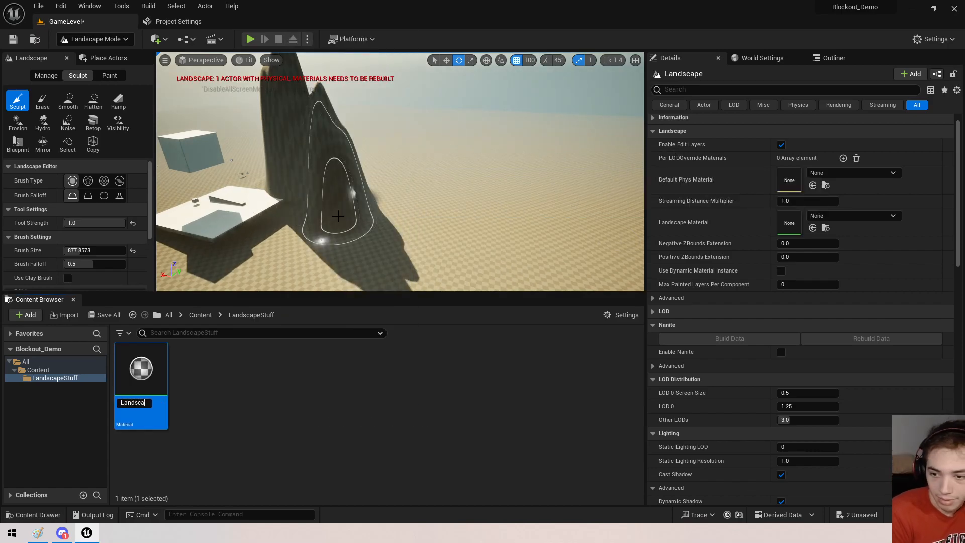
key(Return)
Open LandscapeMaterial for editing and clear the "lands" search in its details.
double_click(141, 401)
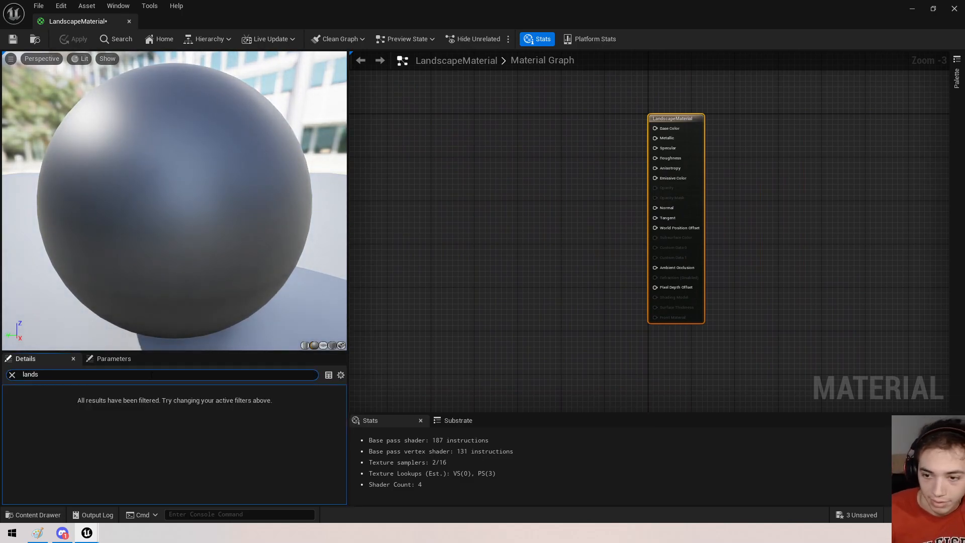
key(ctrl+BackSpace)
right_drag(606, 138, 517, 190)
scroll(443, 236, up, 3)
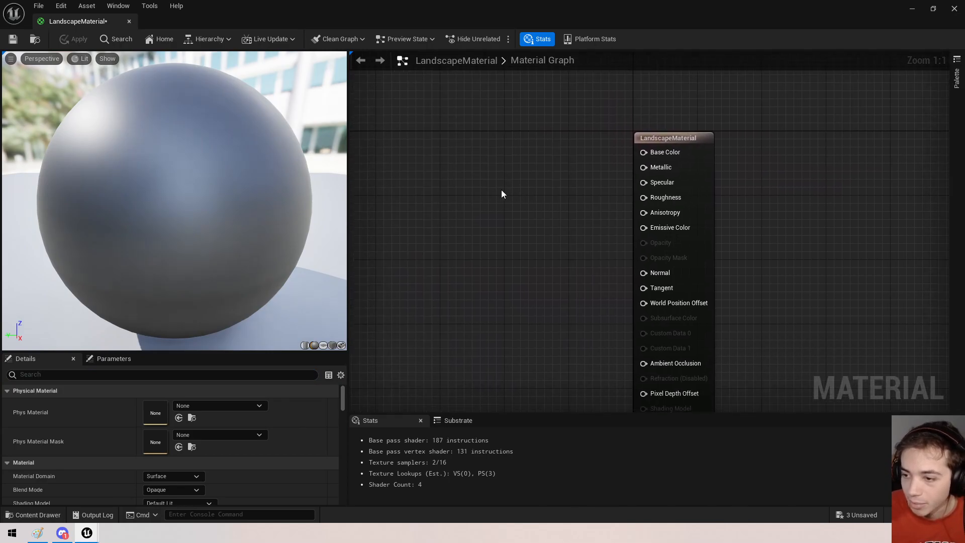
Add a LandscapeGrassOutput node to the material graph.
right_click(445, 165)
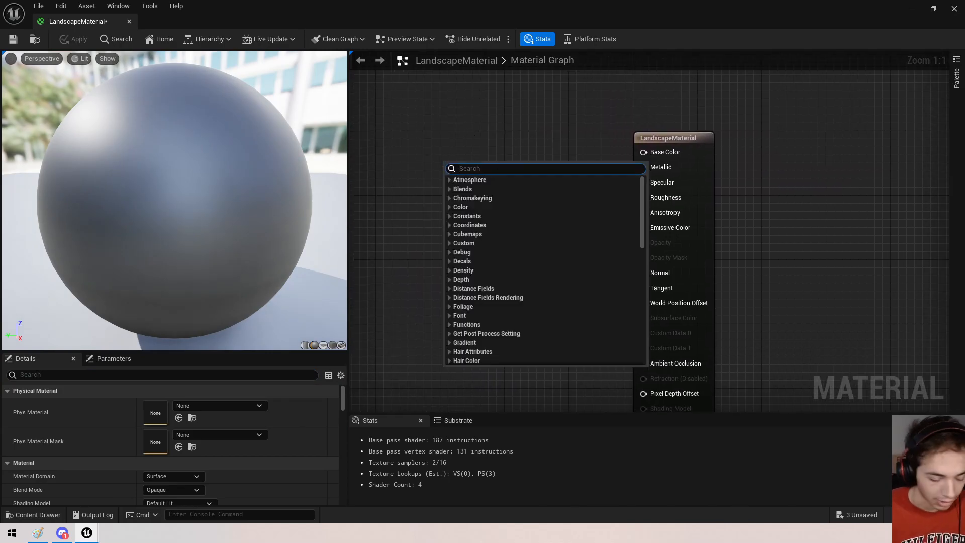
text(l)
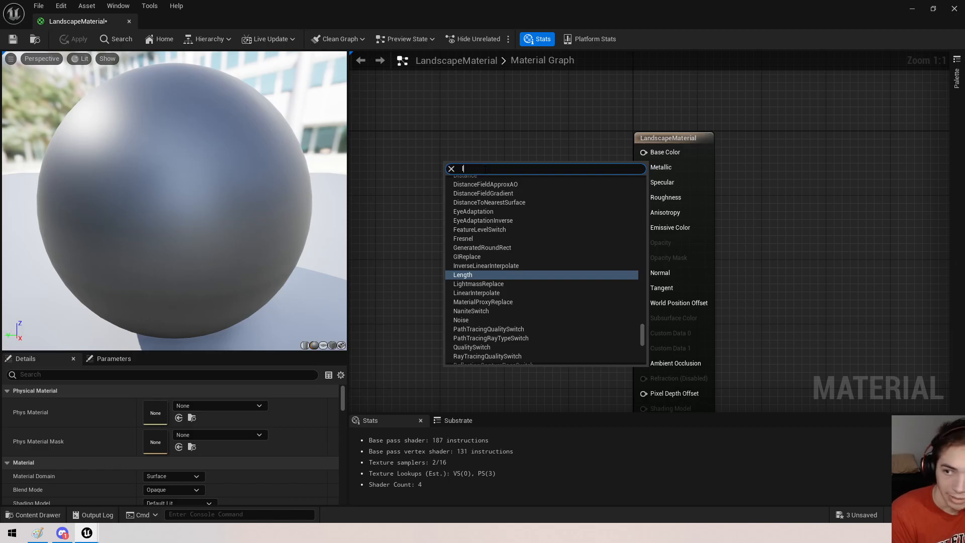
text(andsca)
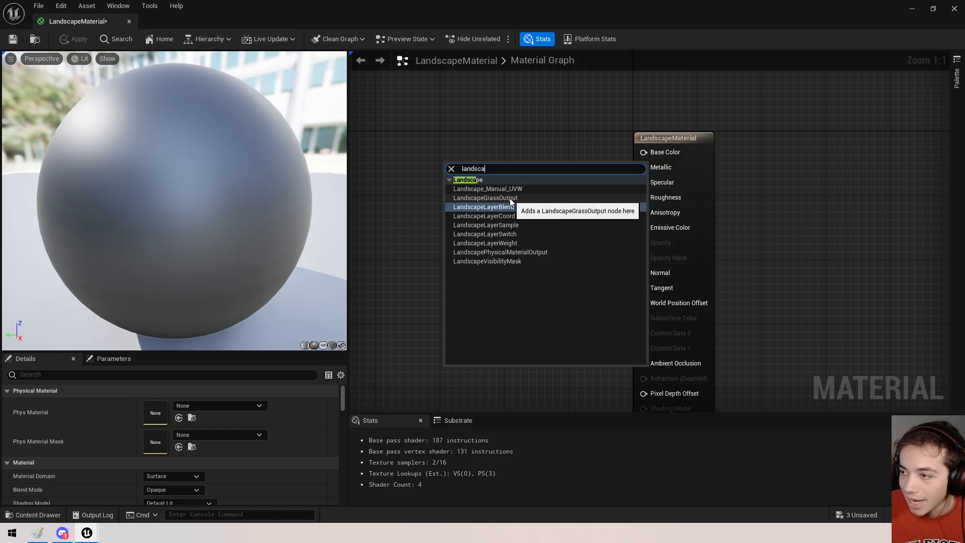
click(509, 198)
Add a LandscapeLayerBlend node and place it just below the Landscape Grass node.
right_click(450, 180)
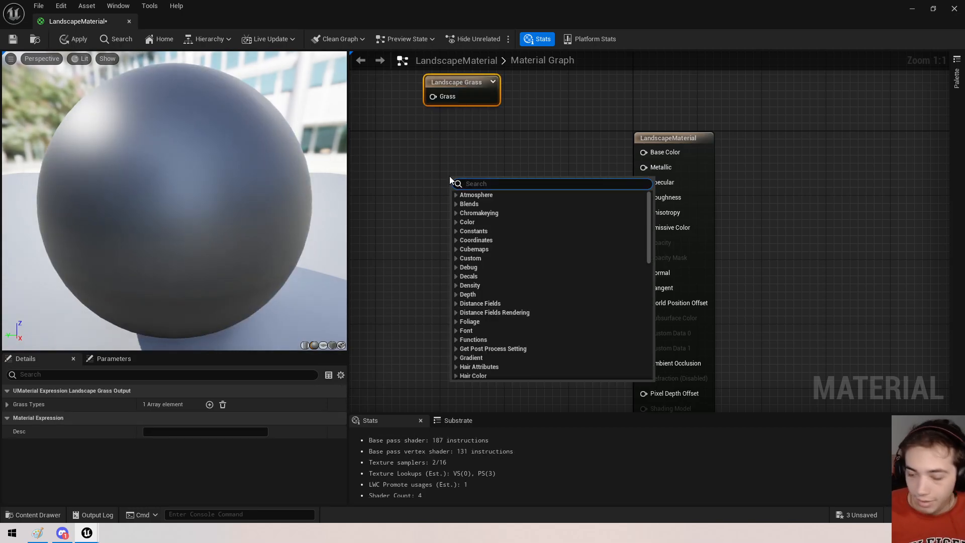
text(landscap)
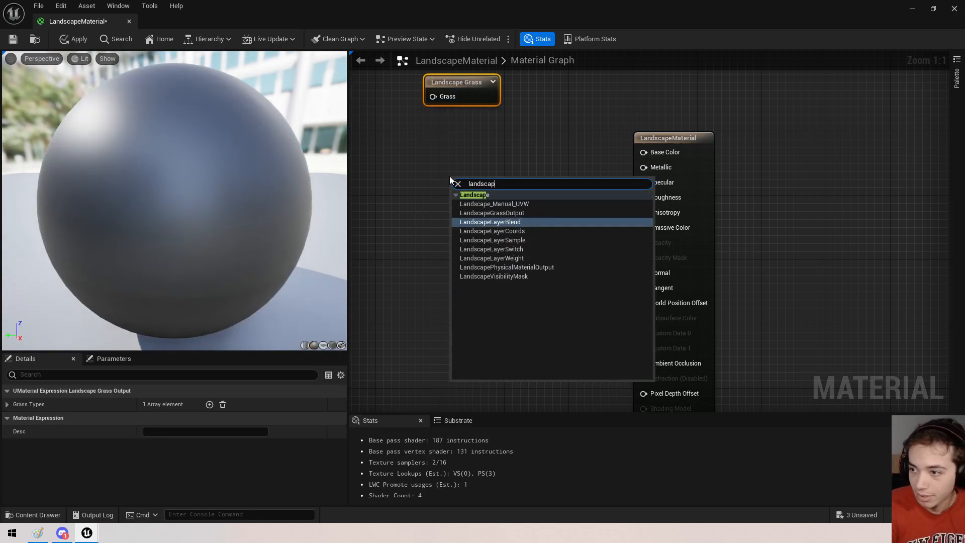
click(512, 221)
drag(495, 183, 437, 143)
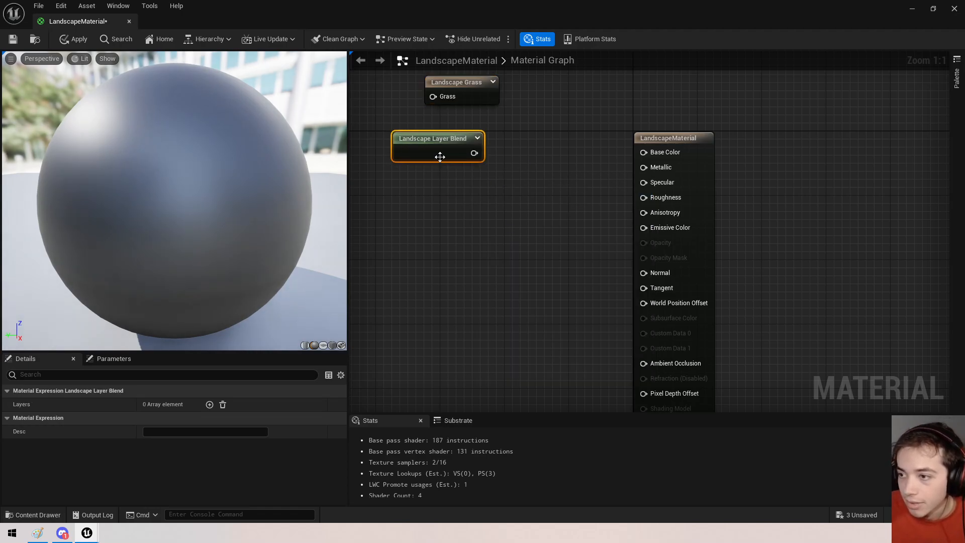
Add a LandscapeLayerSwitch node and place it below the Landscape Layer Blend node.
right_click(436, 200)
text(lands)
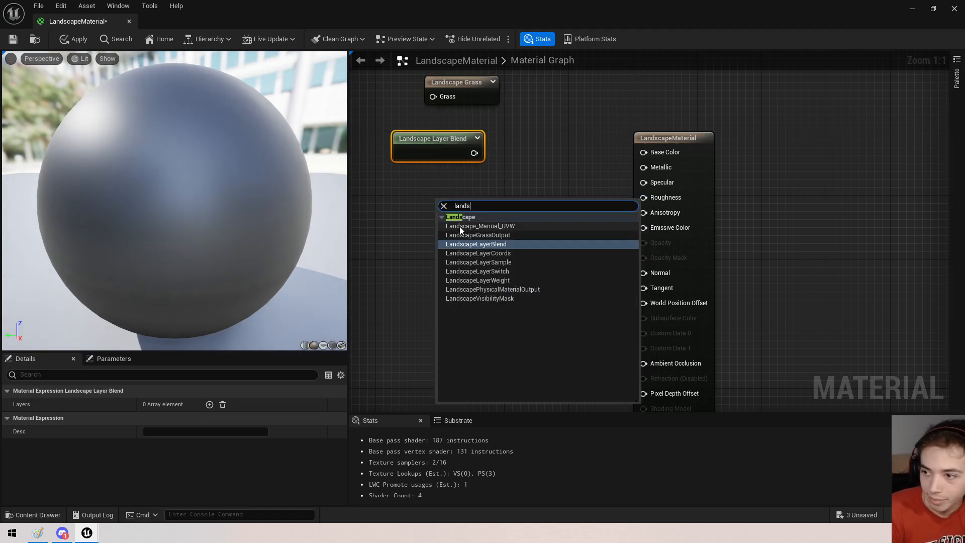
text(cape)
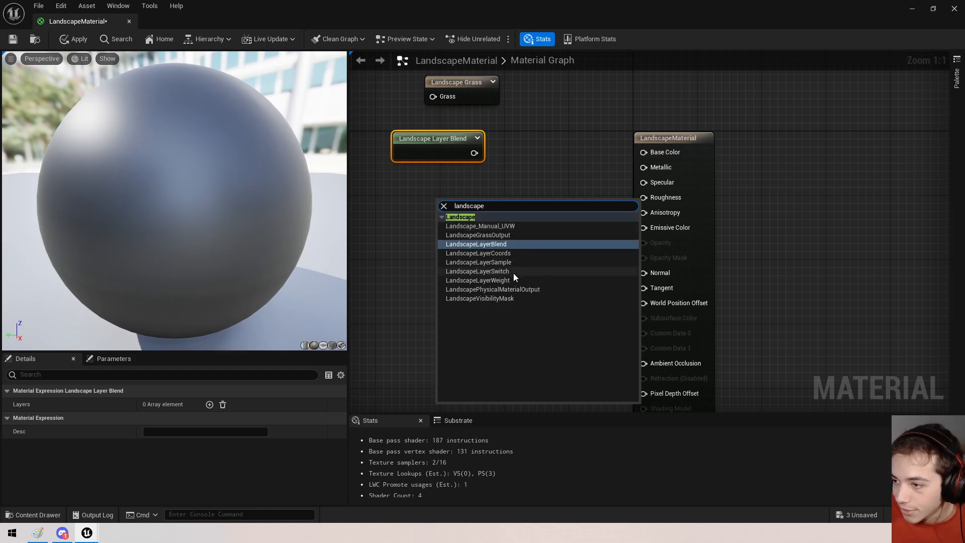
click(514, 273)
drag(490, 221, 461, 203)
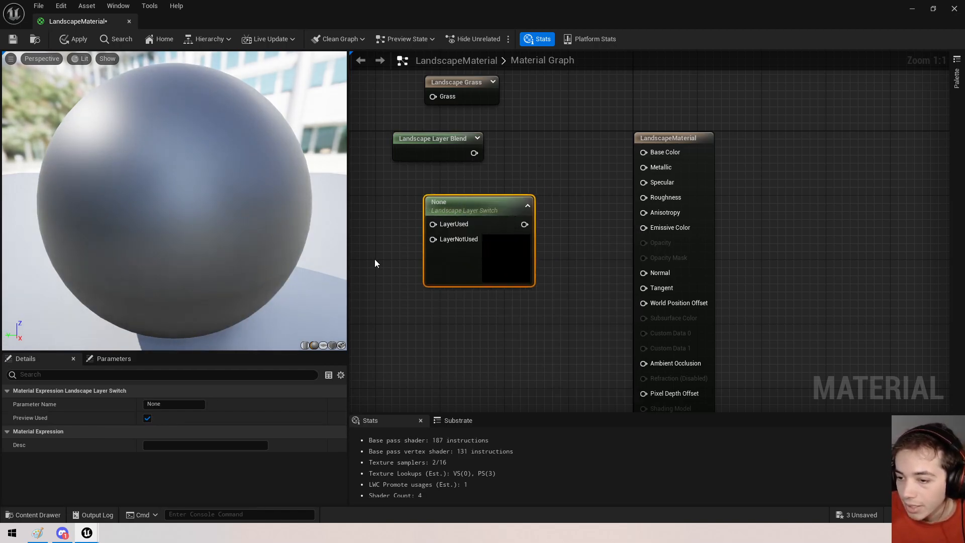
Widen the material graph area, save LandscapeMaterial, and return to the GameLevel editor.
drag(349, 189, 268, 189)
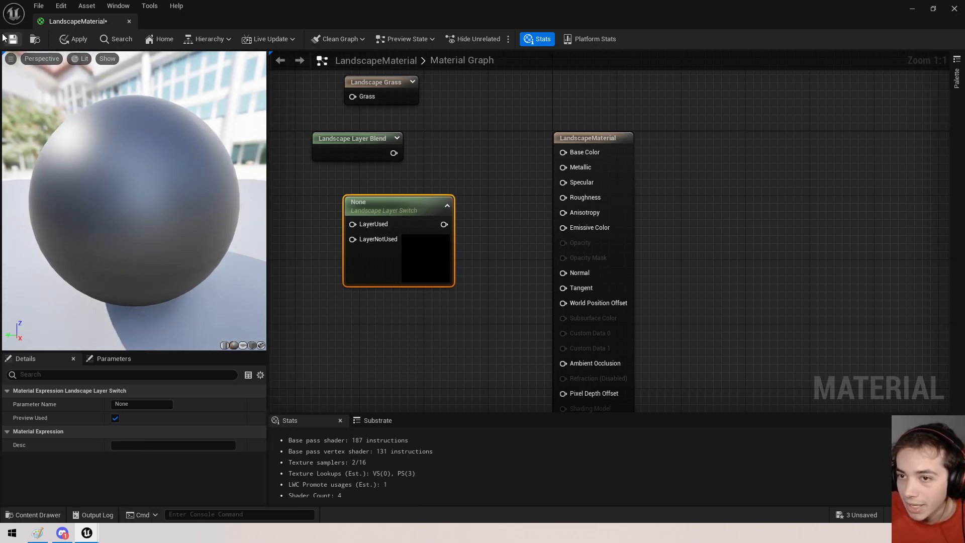
click(13, 39)
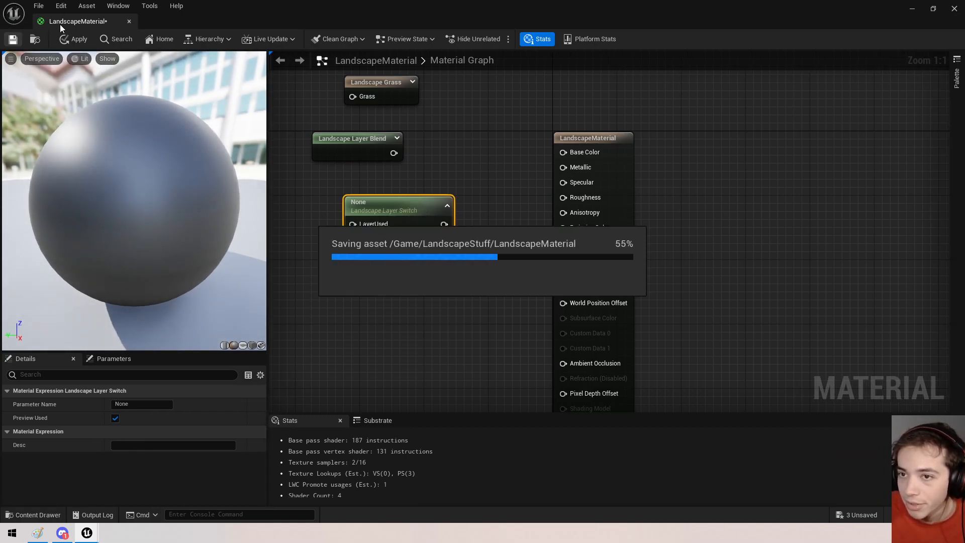
click(961, 6)
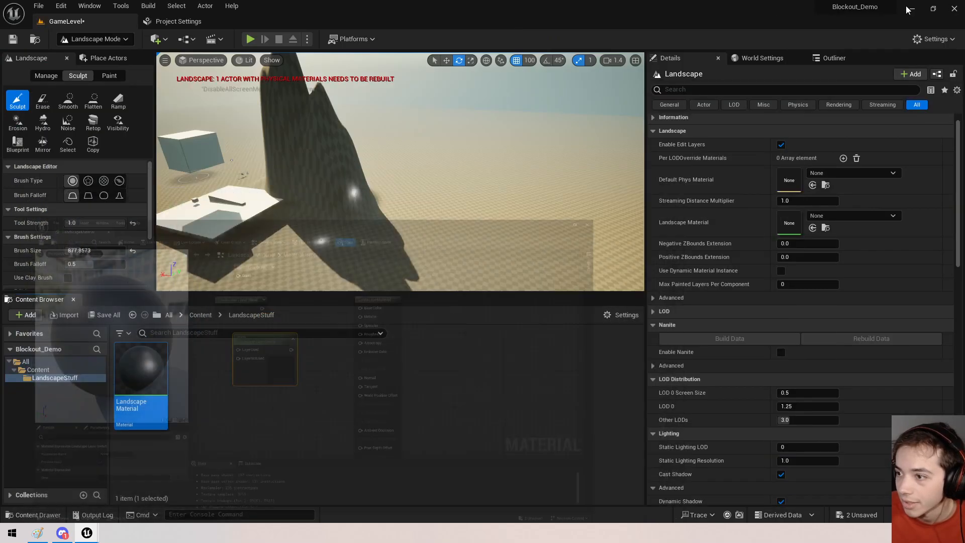
Assign LandscapeMaterial as the Landscape Material of the selected landscape.
right_drag(526, 177, 538, 177)
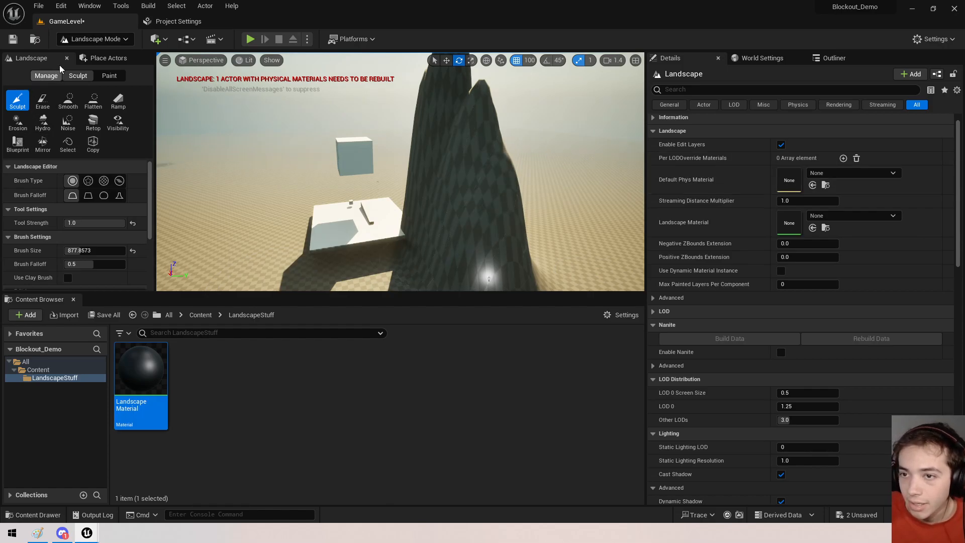
scroll(704, 266, down, 2)
scroll(669, 246, up, 2)
drag(128, 380, 795, 223)
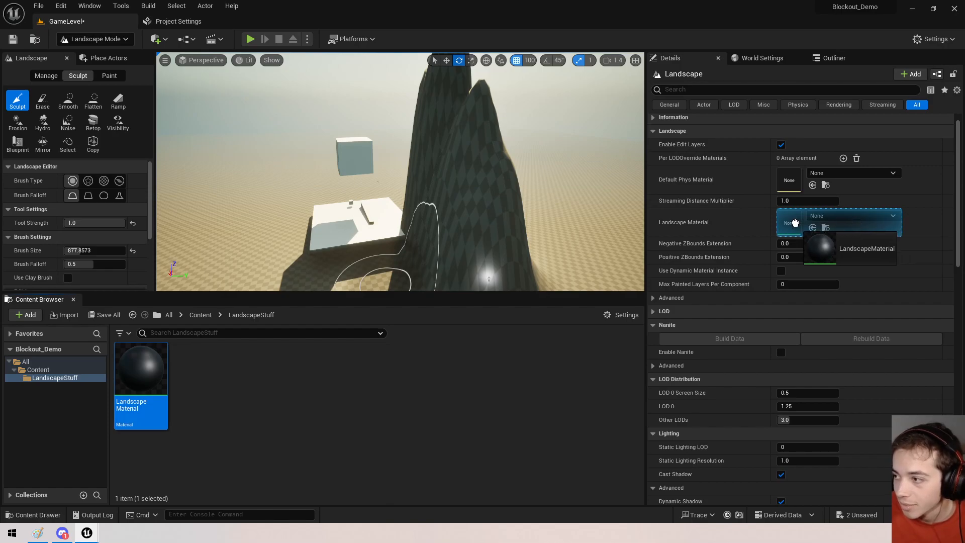
mouse_move(517, 198)
right_down()
mouse_move(533, 251)
mouse_move(490, 216)
mouse_move(568, 178)
right_up()
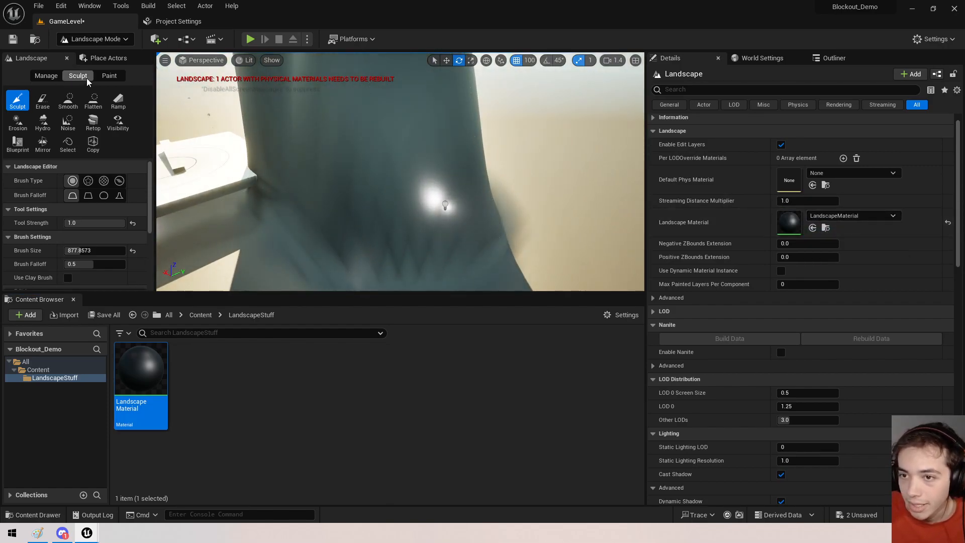
Switch the landscape tools to Paint mode and examine the edit layer notice and the Target Layers settings.
click(110, 77)
drag(155, 86, 256, 95)
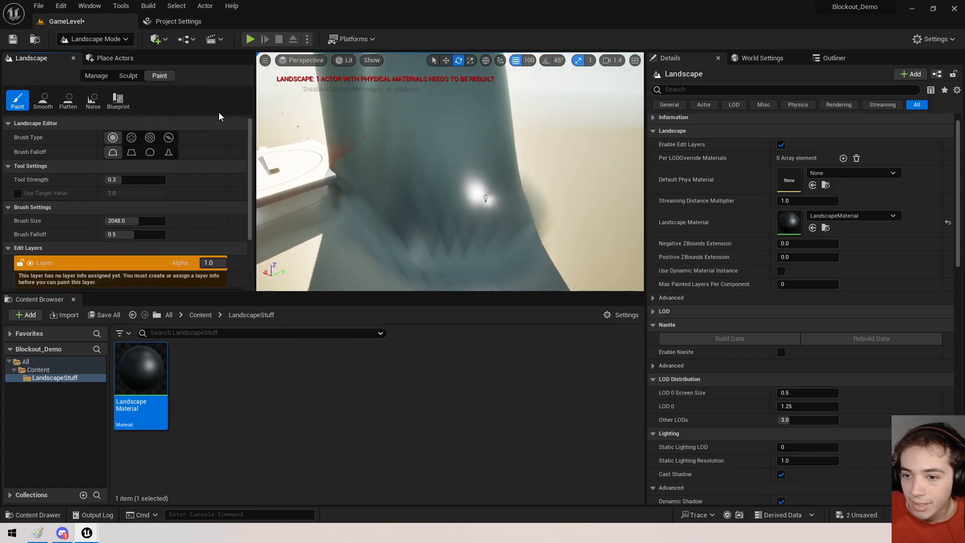
scroll(103, 236, down, 2)
drag(59, 234, 78, 228)
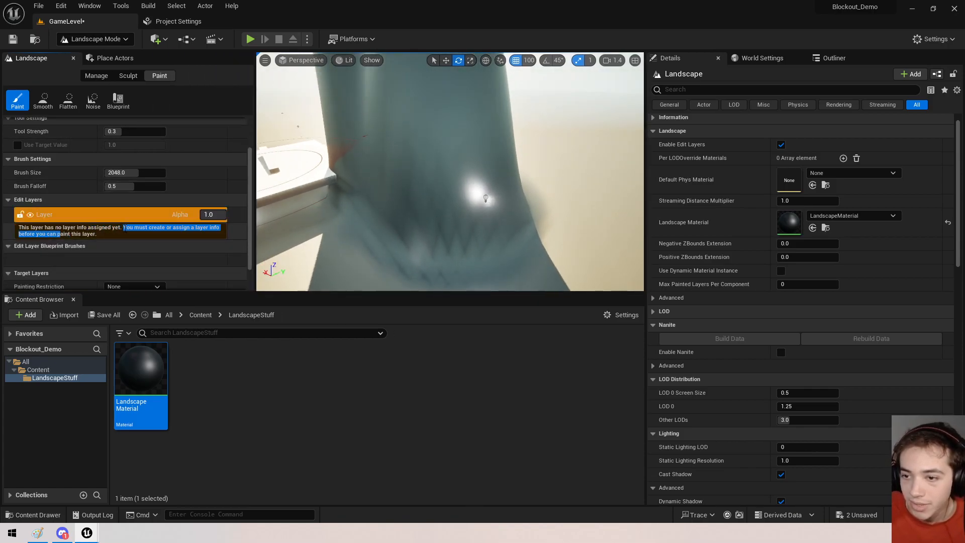
drag(187, 227, 195, 227)
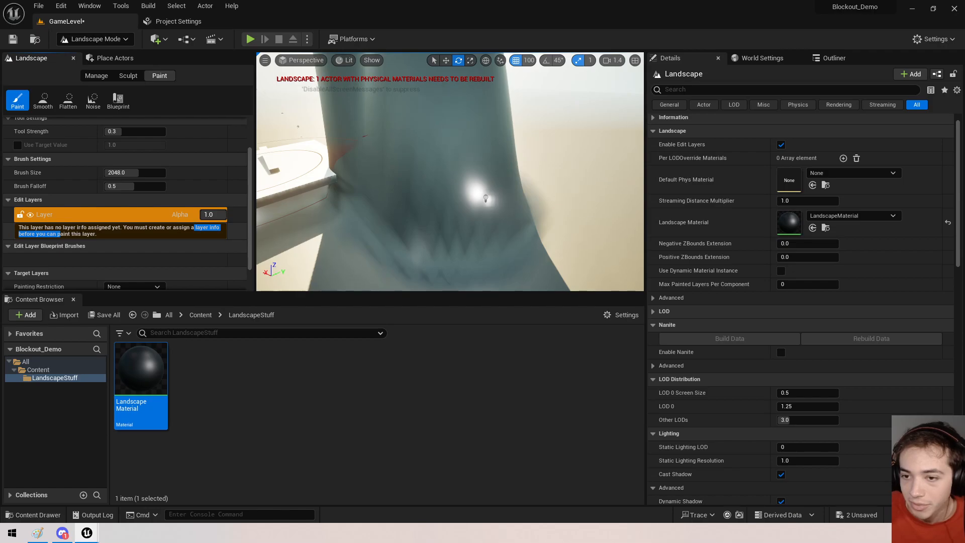
click(81, 227)
scroll(81, 230, down, 2)
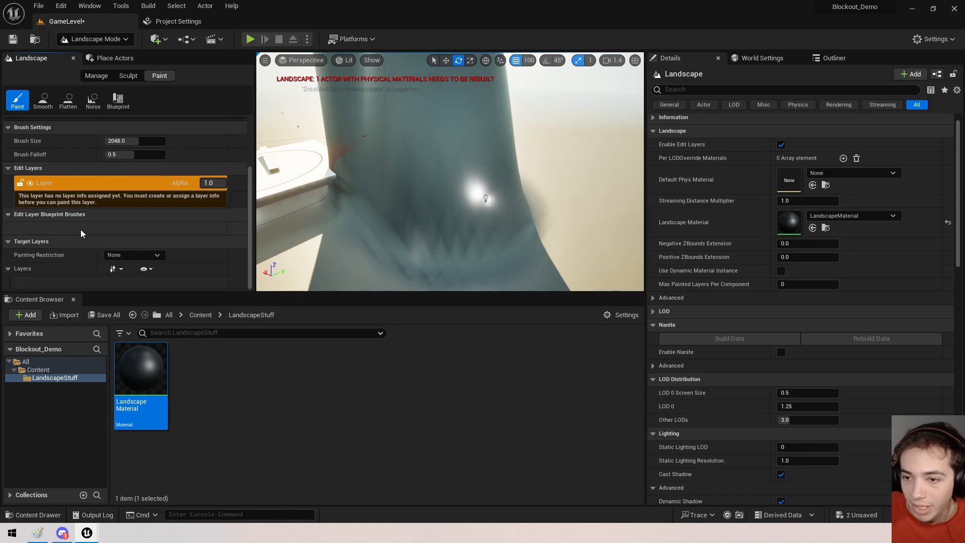
click(121, 255)
click(125, 255)
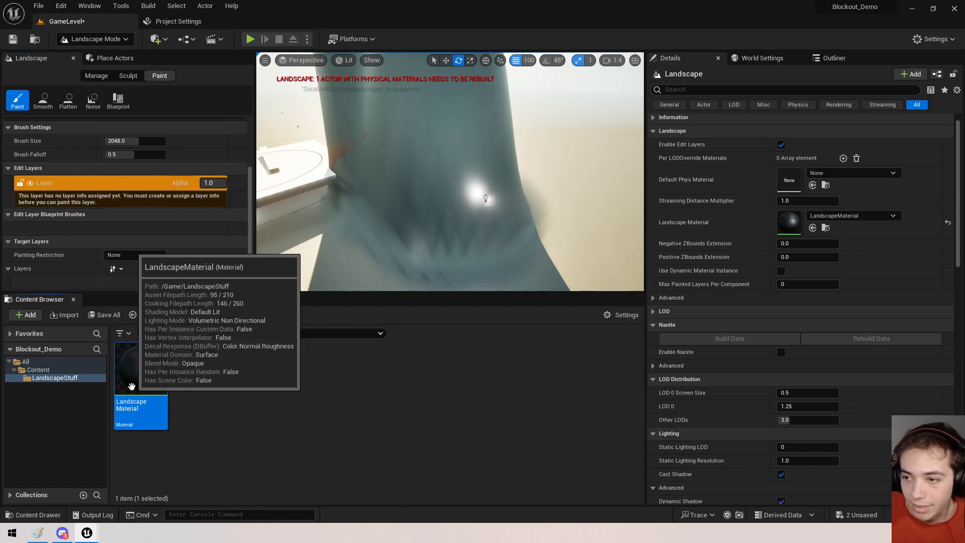
Reopen LandscapeMaterial and delete the Landscape Layer Switch node from its graph.
double_click(135, 385)
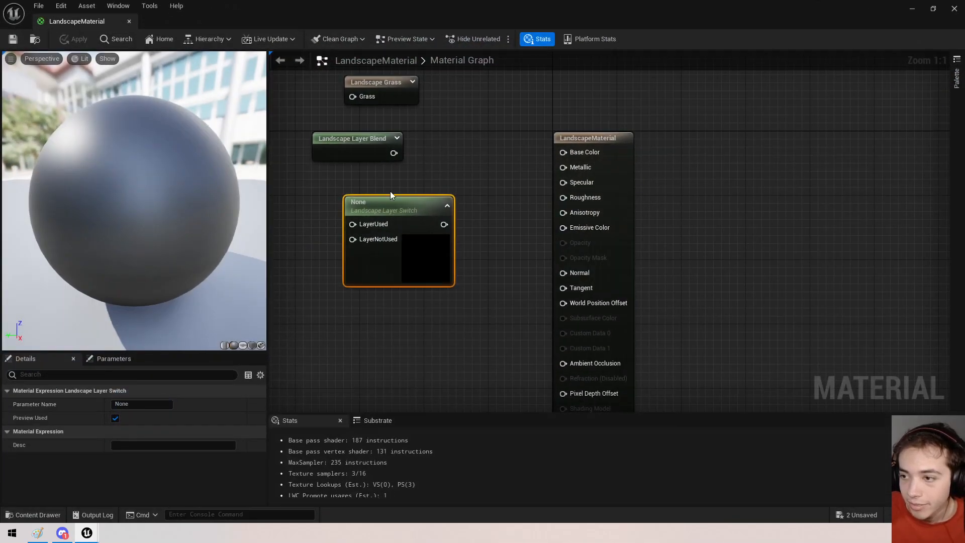
click(349, 152)
click(405, 227)
key(Delete)
Move the Landscape Layer Blend node slightly down and add a layer named Sand to it.
click(375, 143)
drag(375, 143, 366, 168)
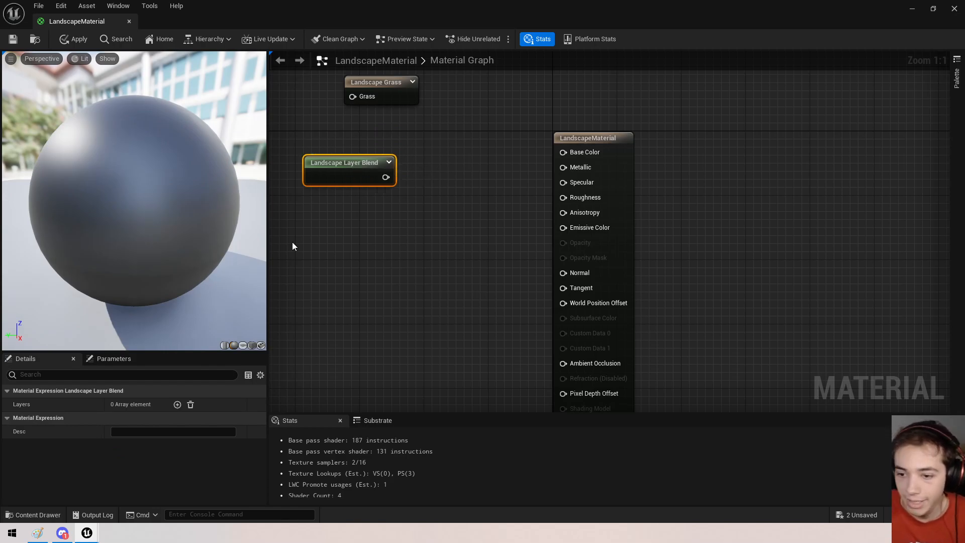
click(176, 405)
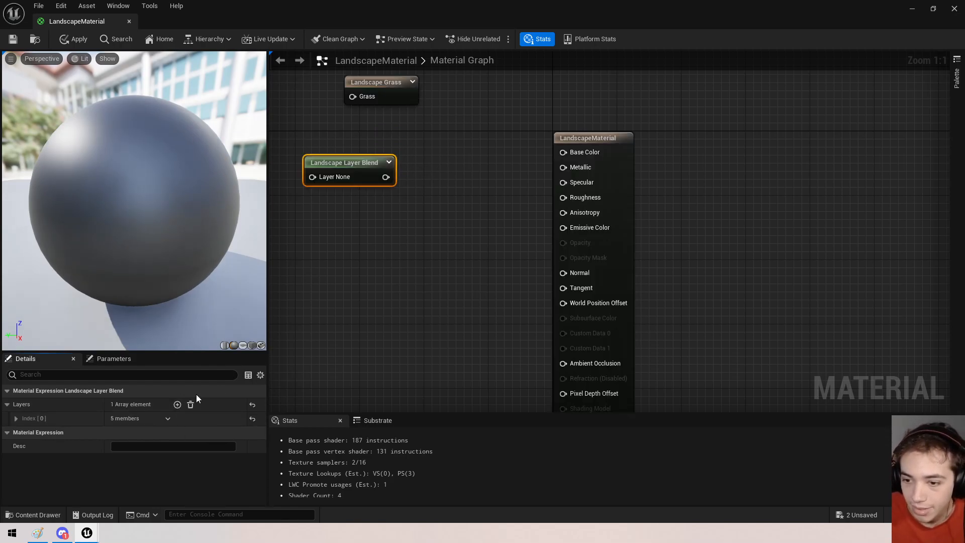
click(15, 419)
drag(127, 352, 127, 200)
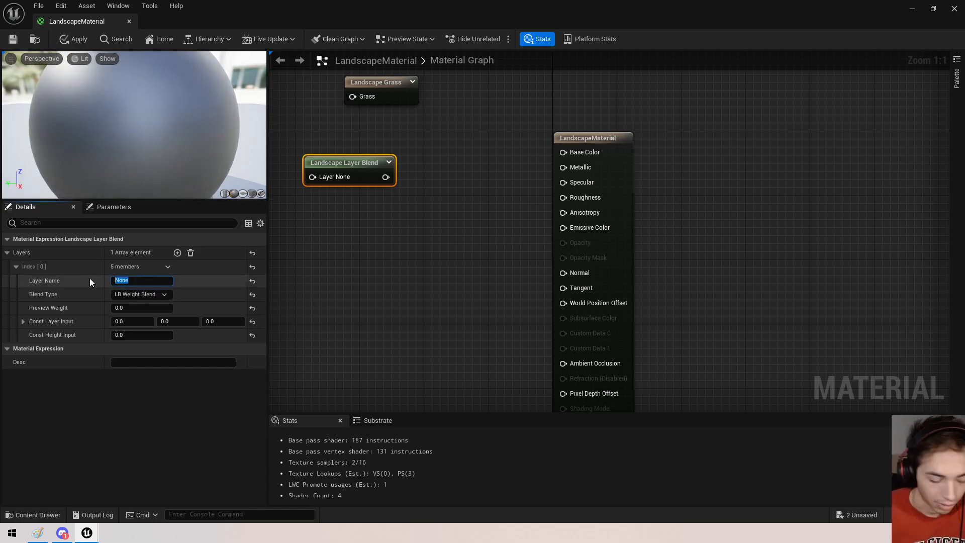
text(Sand)
key(Return)
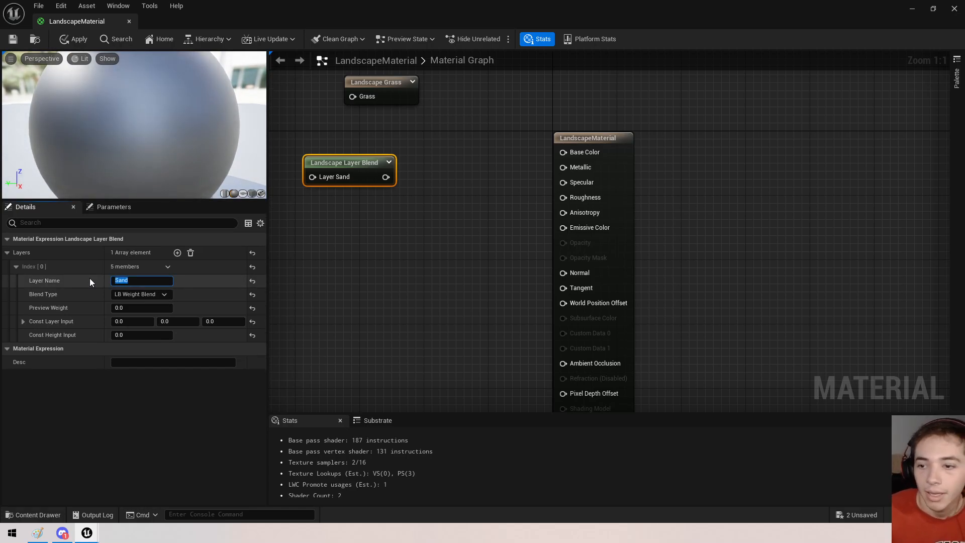
Add a pale yellow Constant3Vector node (1.0, 0.809, 0.307) and connect it to the Layer Sand input of the Landscape Layer Blend.
right_drag(374, 235, 559, 295)
key(3)
click(346, 166)
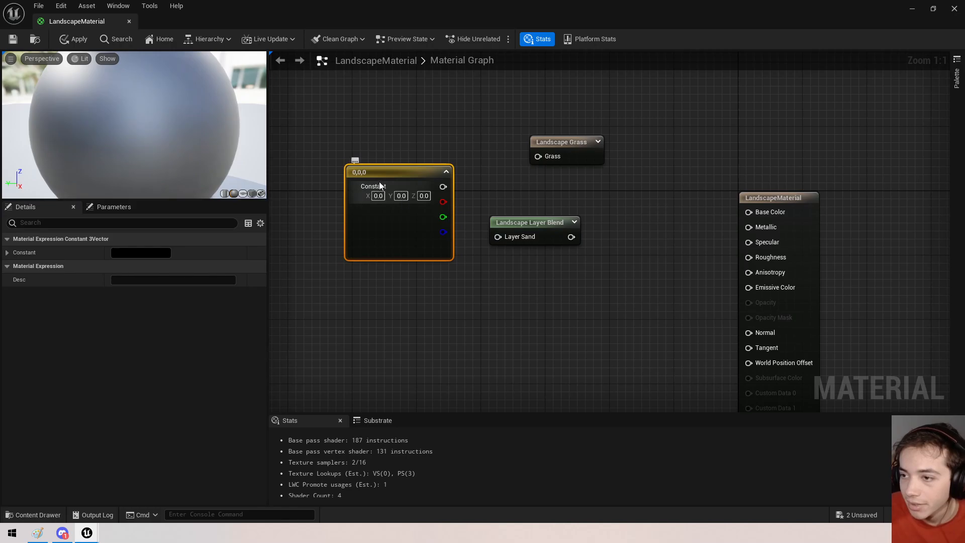
drag(380, 184, 355, 154)
click(146, 252)
drag(171, 408, 252, 408)
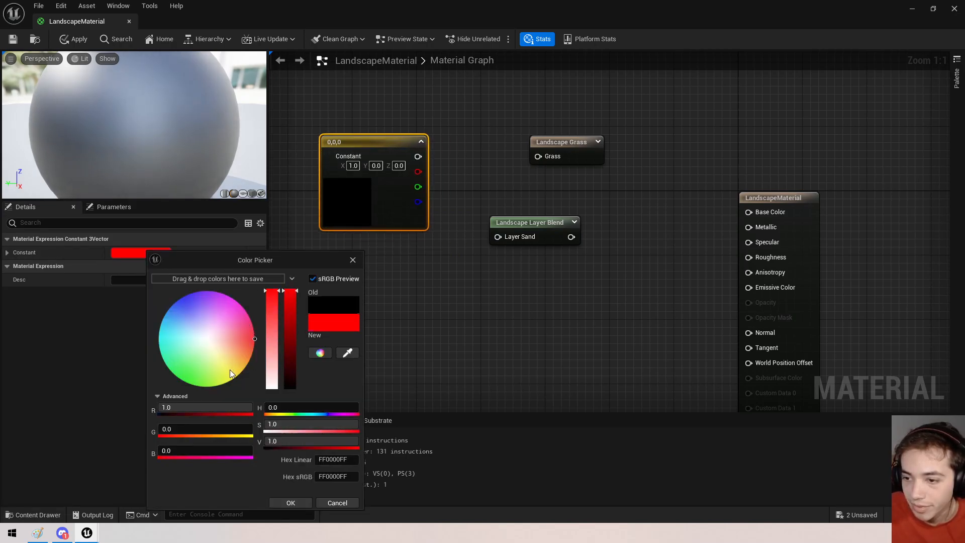
drag(230, 369, 242, 373)
mouse_move(271, 324)
mouse_down()
mouse_move(272, 336)
mouse_move(272, 320)
mouse_up()
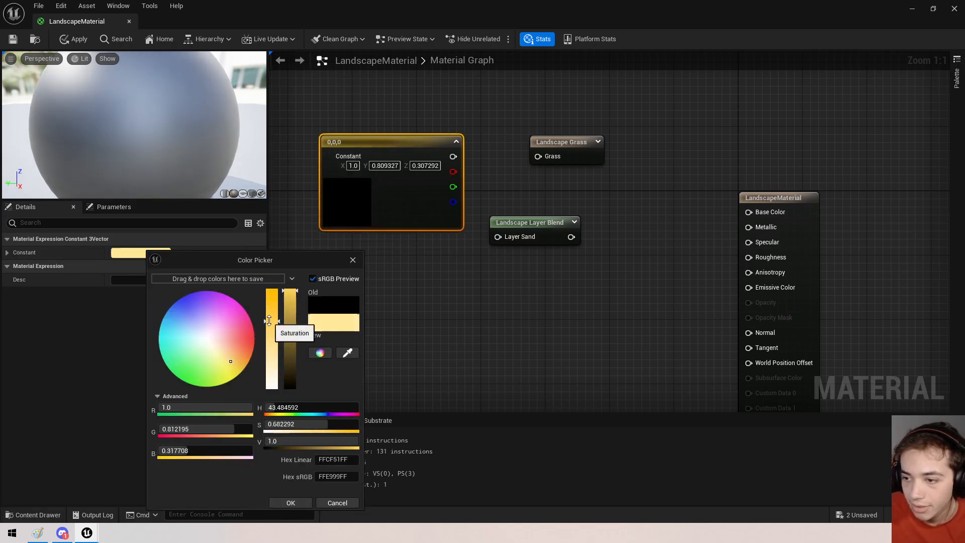
click(296, 502)
drag(403, 191, 338, 189)
drag(404, 148, 501, 237)
Add a second layer named Grass to the Landscape Layer Blend node and apply the material changes.
right_drag(501, 279, 470, 185)
click(499, 126)
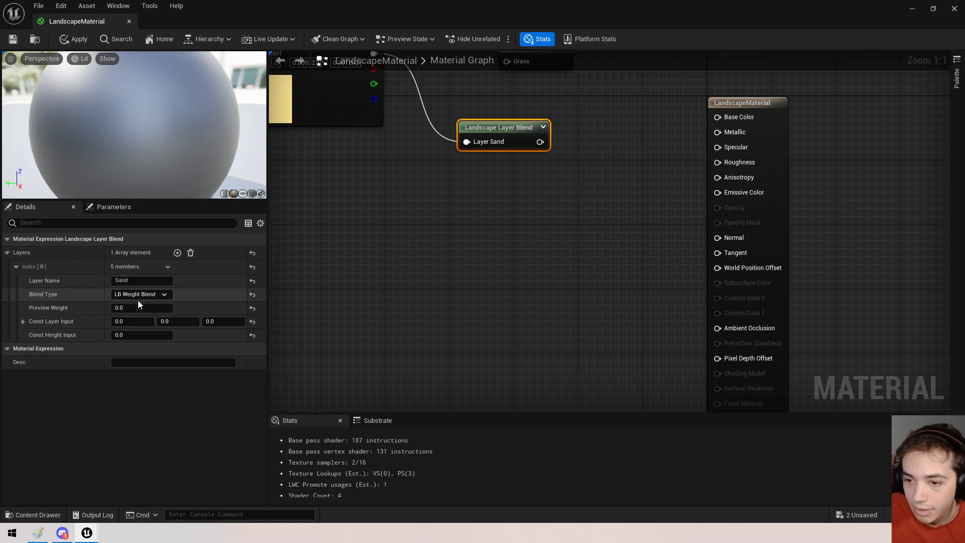
click(176, 253)
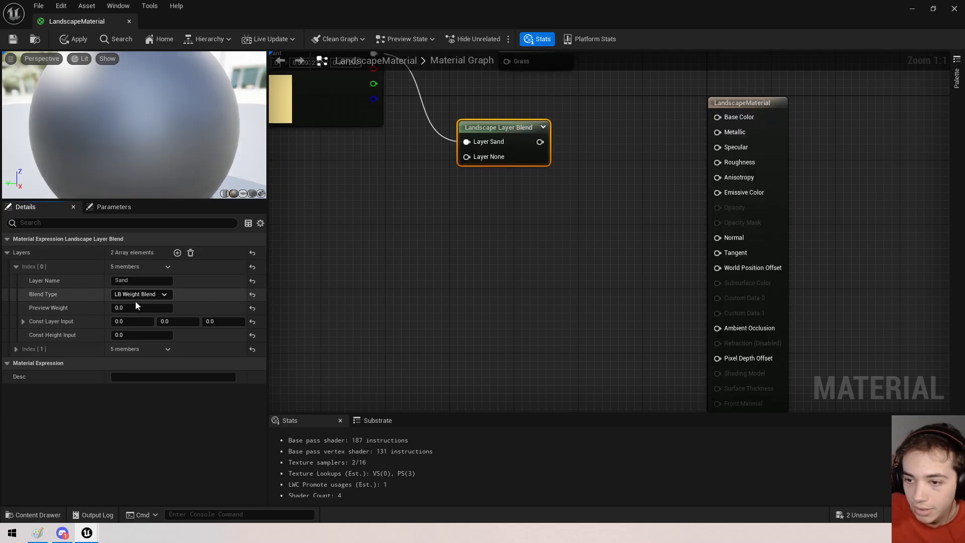
click(16, 349)
click(104, 362)
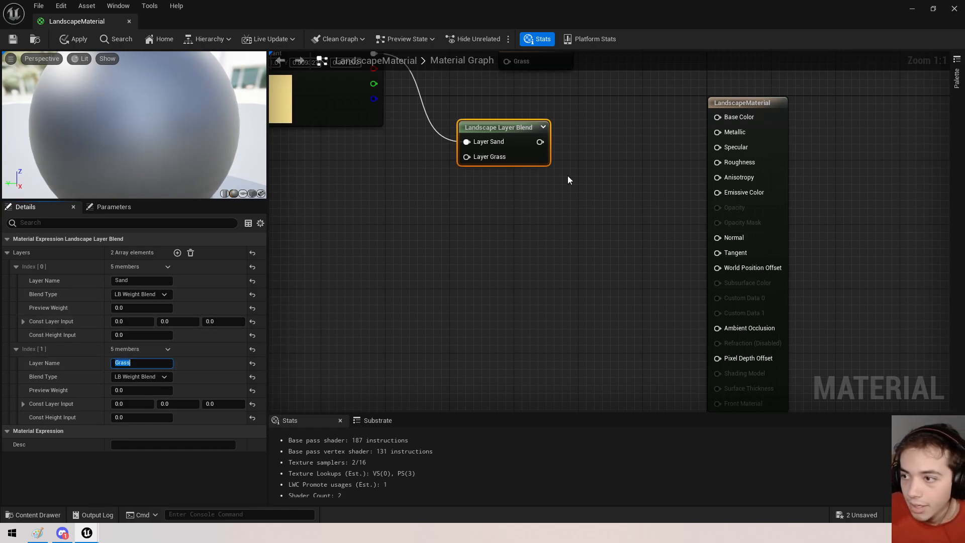
click(439, 159)
click(73, 39)
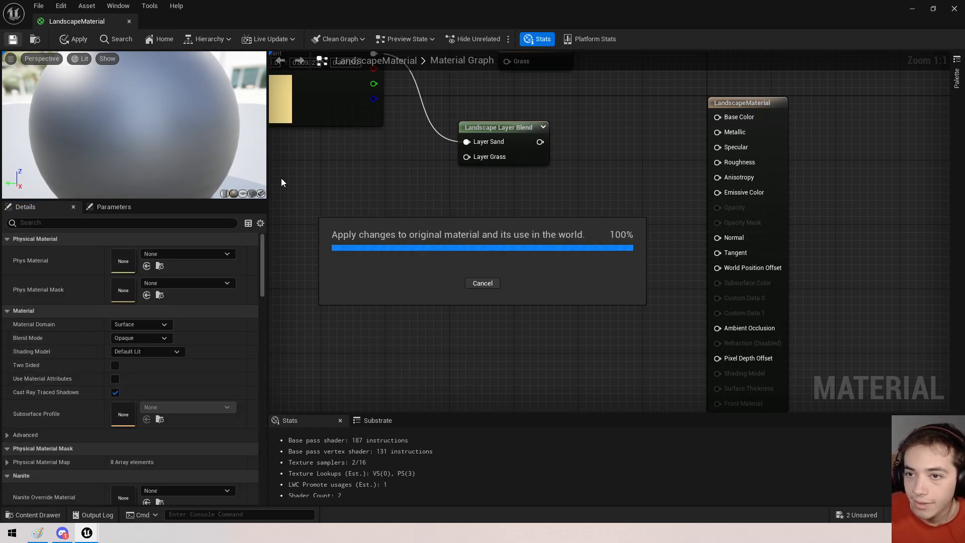
Connect the Landscape Layer Blend output to the material's Base Color input.
right_drag(403, 221, 357, 264)
drag(494, 185, 676, 161)
right_drag(675, 161, 868, 176)
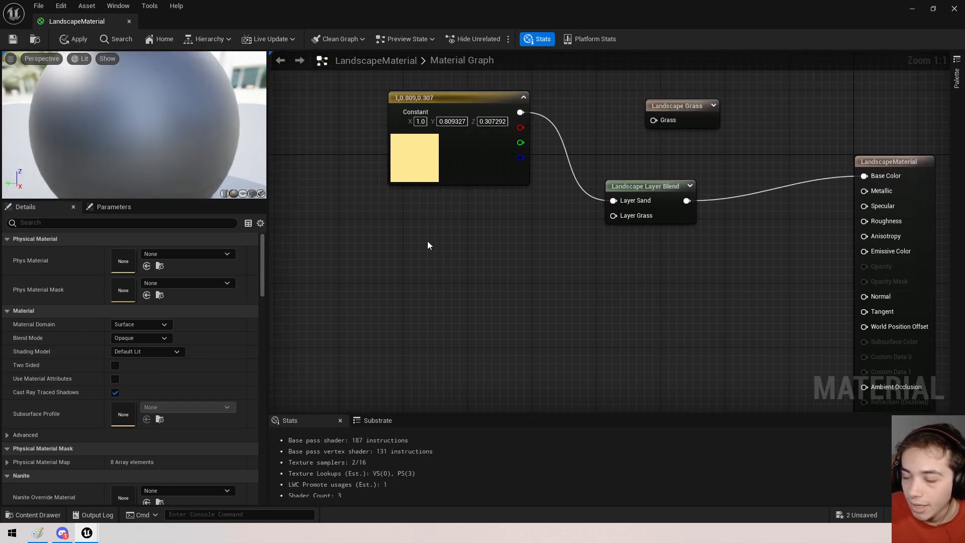
Duplicate the yellow constant node below the original and set the copy's color to green (0.146, 0.536, 0.0615).
drag(477, 179, 454, 180)
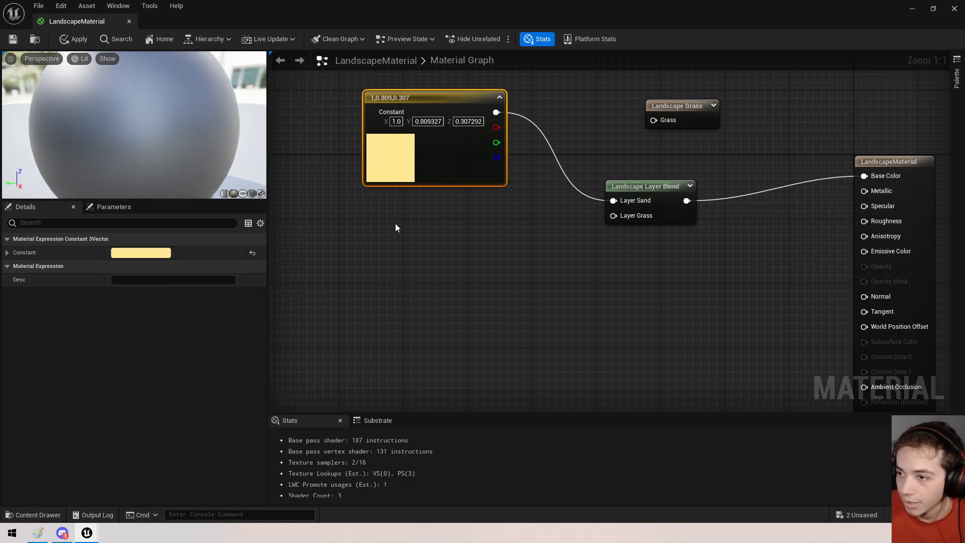
key(ctrl+c)
key(ctrl+v)
drag(455, 274, 408, 208)
click(167, 251)
drag(241, 341, 191, 407)
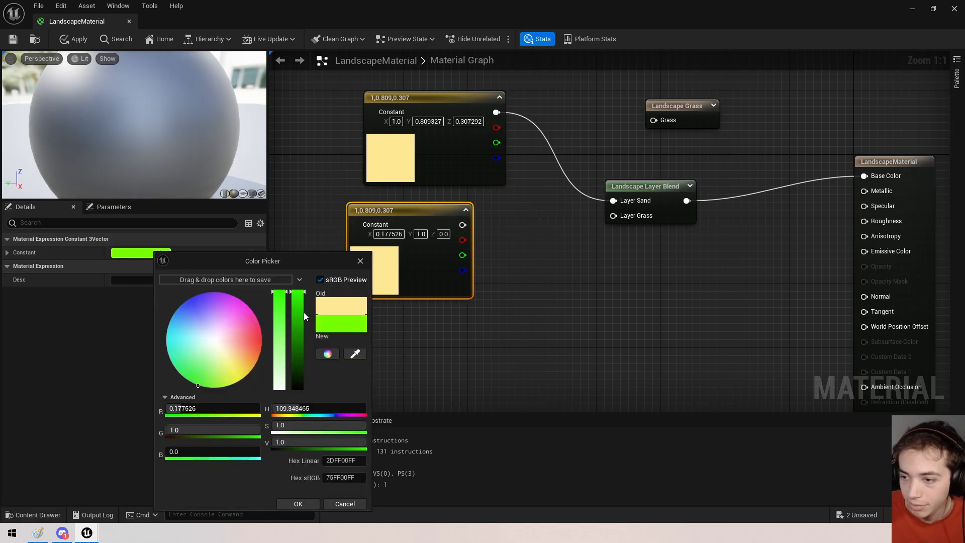
drag(288, 332, 296, 373)
click(316, 502)
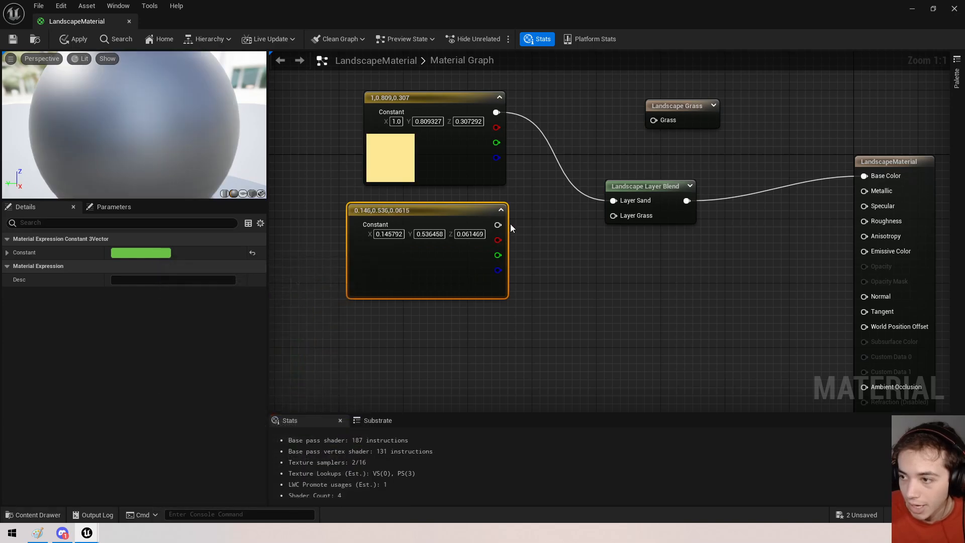
Connect the green constant to the Layer Grass input and save the material.
drag(571, 215, 614, 216)
right_drag(652, 263, 438, 276)
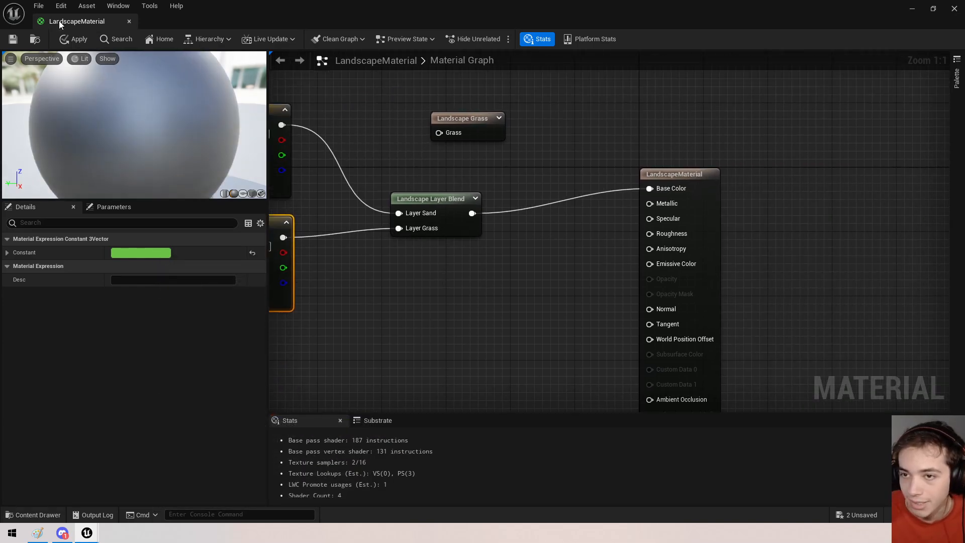
click(13, 39)
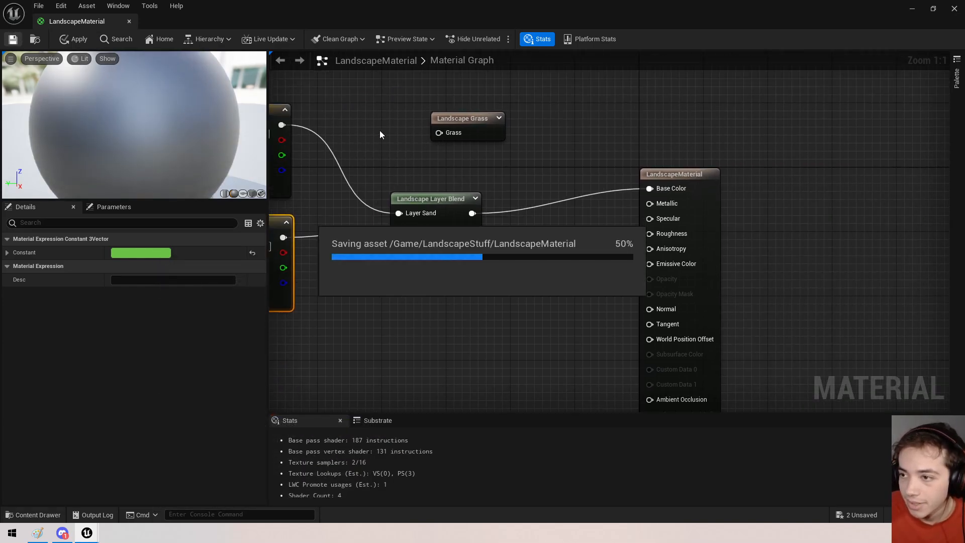
Move the Landscape Grass node well below the Landscape Layer Blend node.
right_drag(385, 132, 551, 221)
click(646, 231)
drag(647, 231, 645, 393)
right_drag(645, 394, 593, 181)
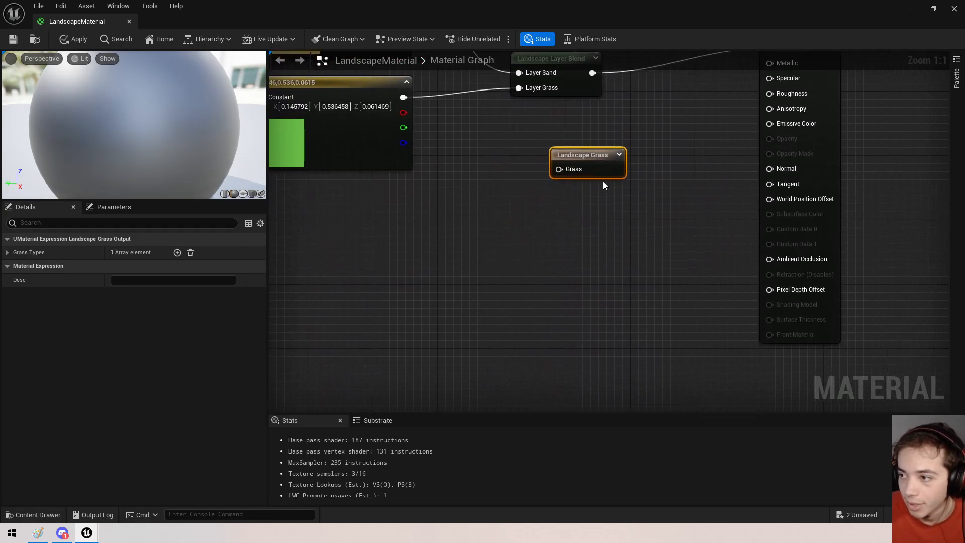
drag(601, 164, 658, 285)
right_click(503, 253)
text(landscap)
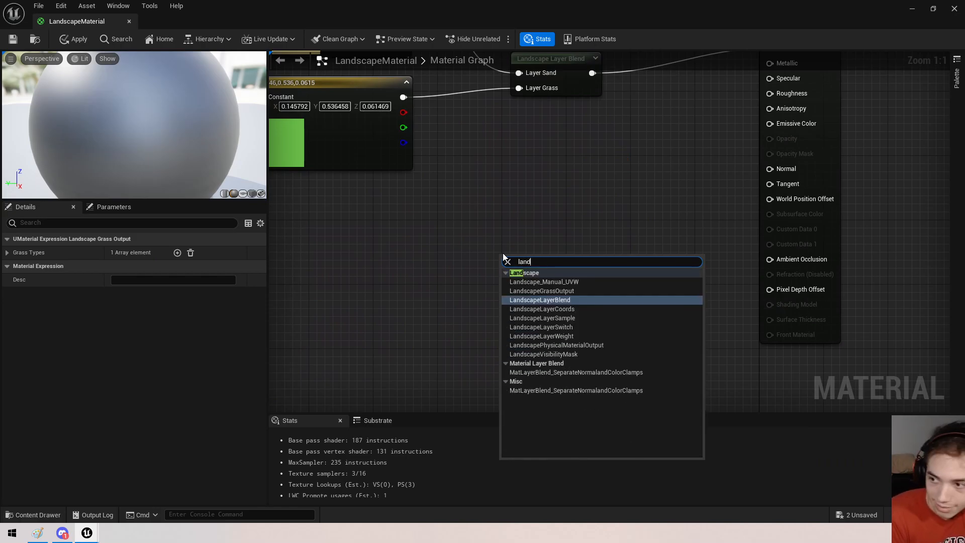
text(ela)
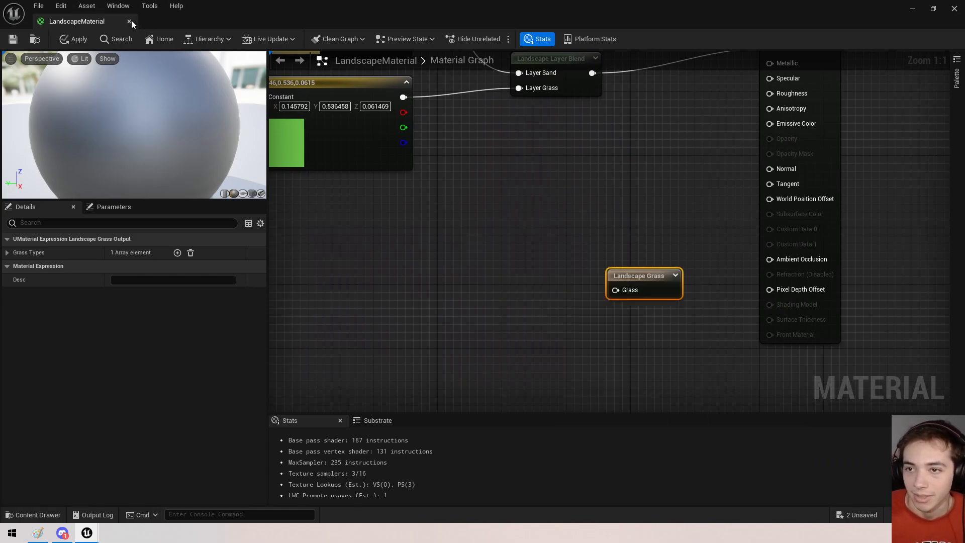
Close the LandscapeMaterial editor with its changes applied and enlarge the level viewport.
click(130, 21)
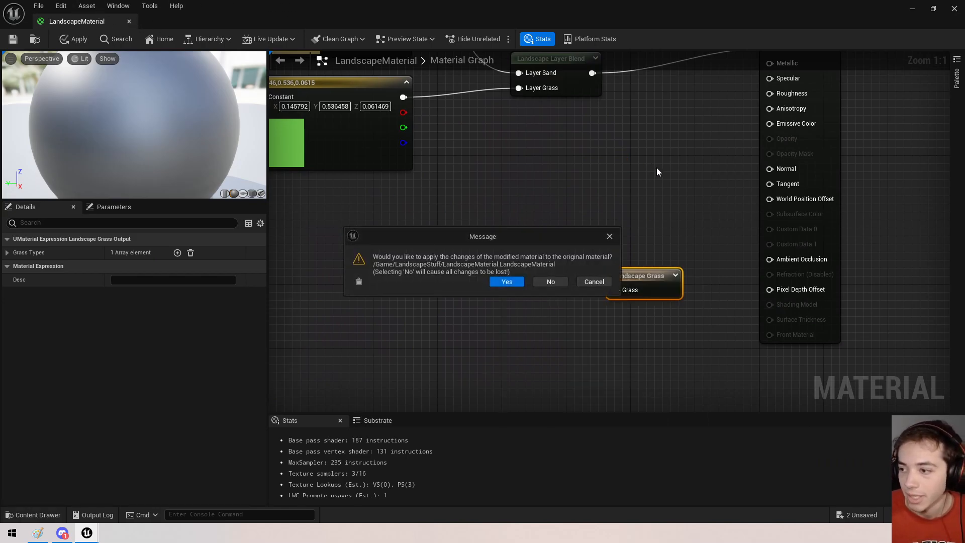
click(506, 282)
right_drag(450, 171, 331, 236)
drag(295, 293, 288, 430)
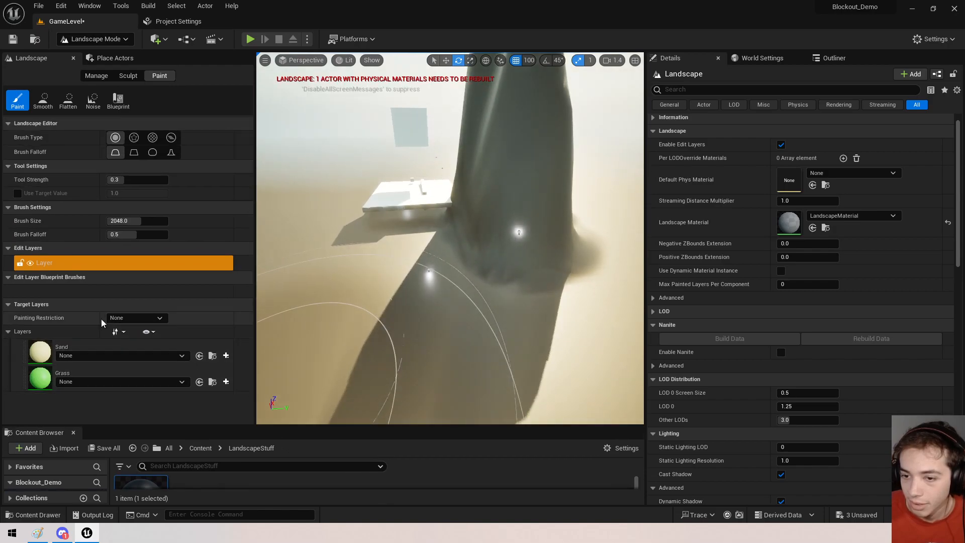
Examine the landscape around the sculpted mountain and the Sand entry in the target layers.
right_drag(407, 243, 369, 294)
mouse_move(362, 261)
right_down()
mouse_move(312, 191)
mouse_move(352, 236)
mouse_move(342, 246)
right_up()
key(w)
click(66, 357)
click(66, 357)
click(66, 357)
click(66, 357)
right_drag(435, 289, 538, 297)
key(s)
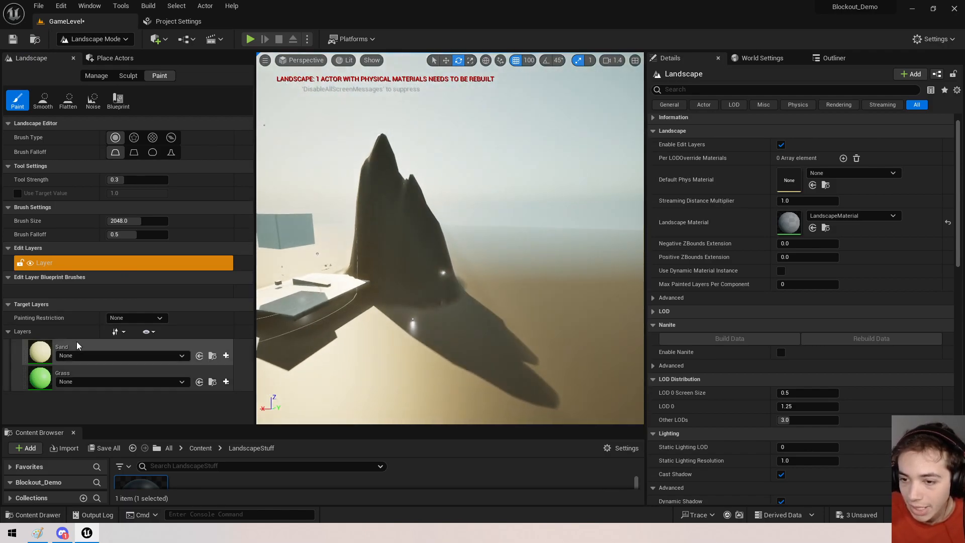
Create a weight-blended layer info object named Sand_LayerInfo for the Sand layer and save it in the LandscapeStuff folder.
click(227, 356)
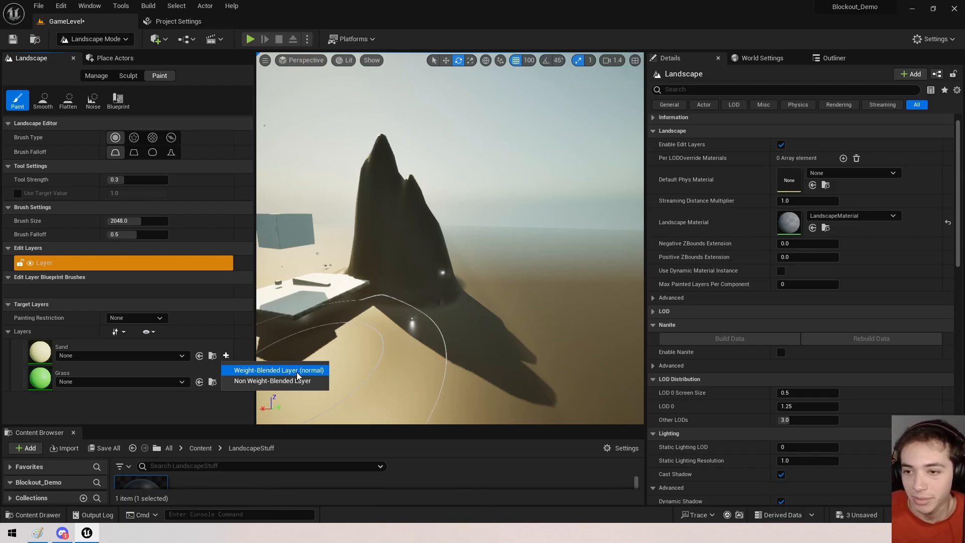
click(53, 347)
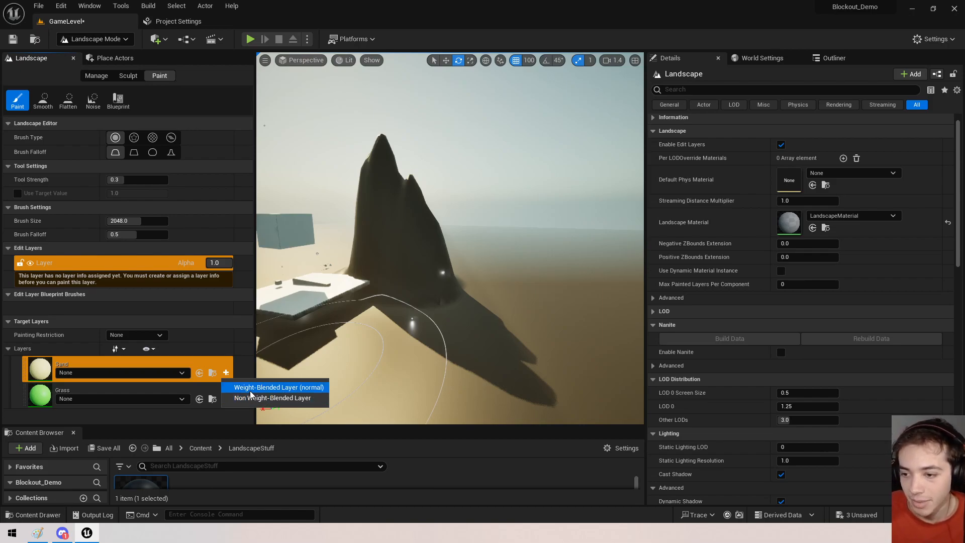
click(251, 391)
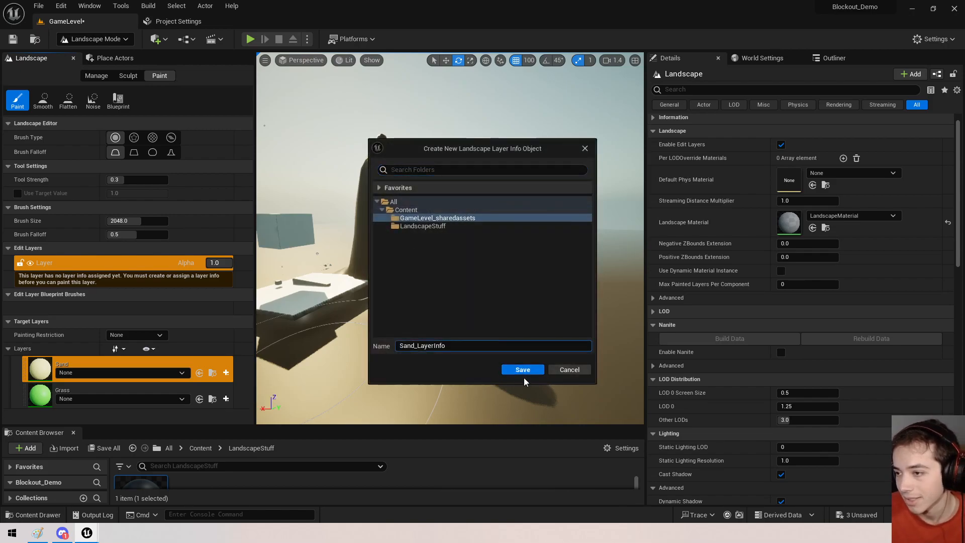
click(427, 226)
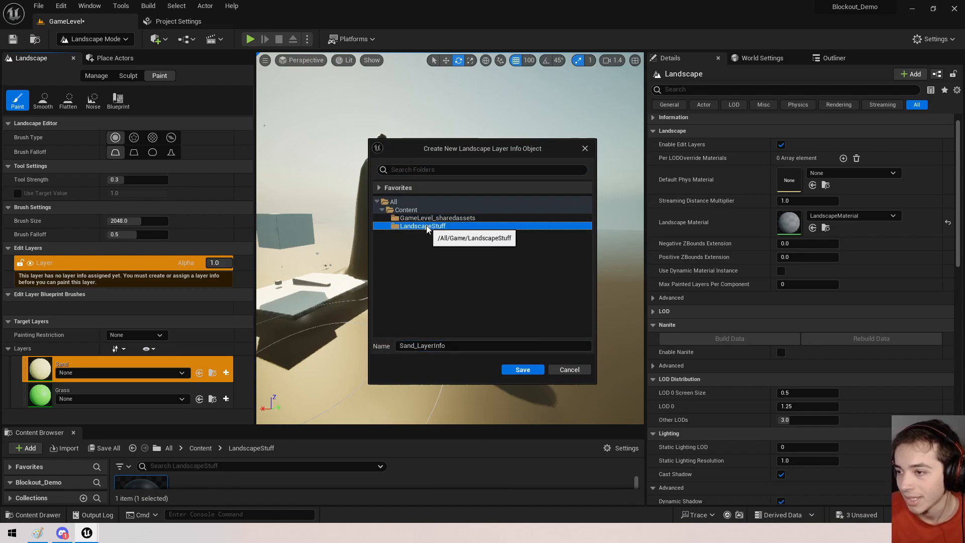
click(522, 371)
Create a weight-blended layer info object for the Grass layer and save it in the LandscapeStuff folder.
click(226, 403)
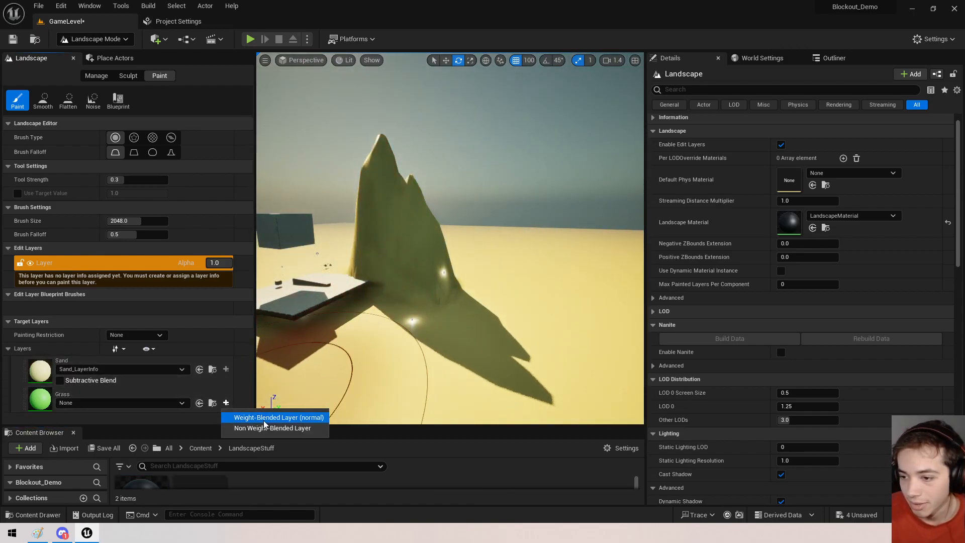
click(264, 421)
click(397, 224)
click(522, 369)
Select the Grass layer and paint a broad patch of it on the sand near the blockout platform.
right_drag(496, 239, 450, 342)
key(s)
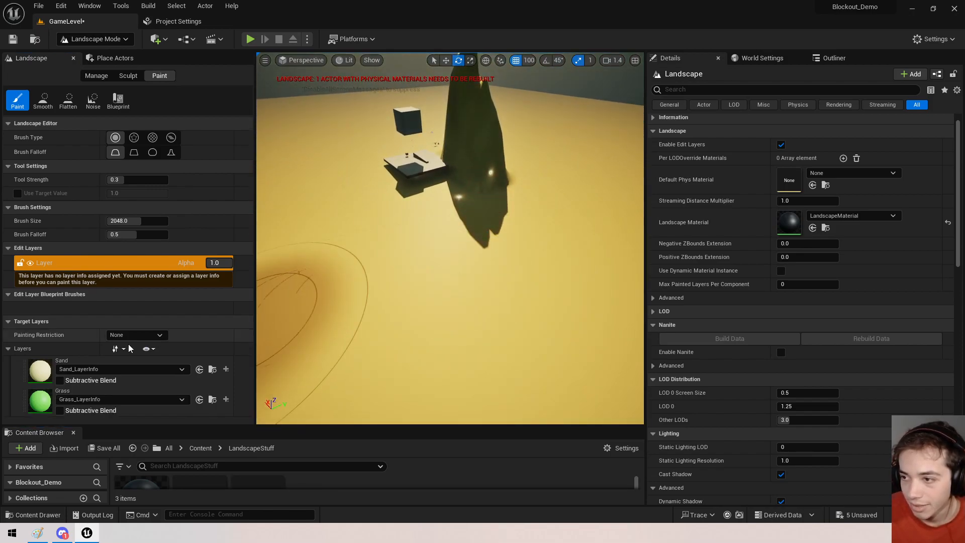
click(126, 397)
drag(352, 282, 508, 290)
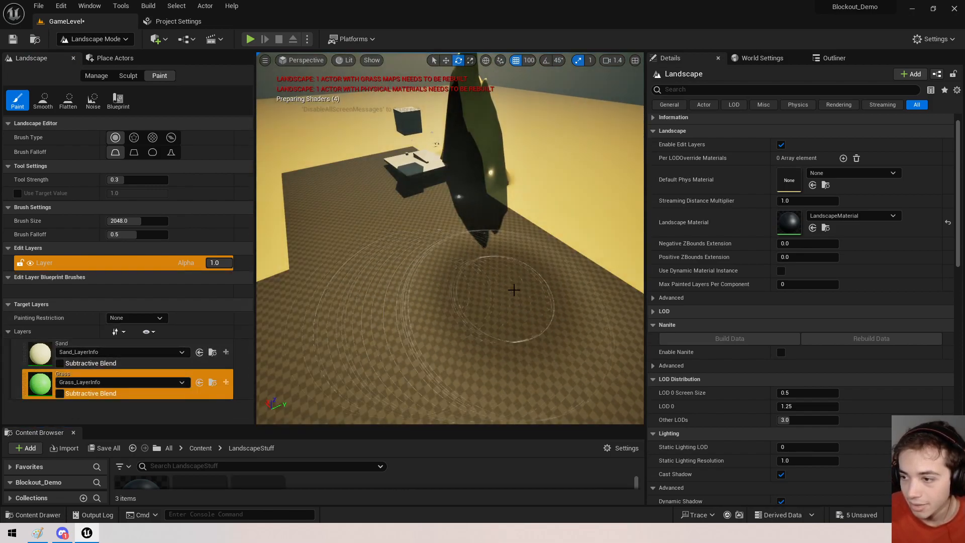
Reduce the brush size to about 301, set the brush falloff to 0, and paint a thin grass trail from the green patch.
key(w)
mouse_move(534, 264)
right_down()
mouse_move(628, 226)
mouse_move(533, 256)
mouse_move(396, 181)
right_up()
key(e)
drag(135, 221, 111, 221)
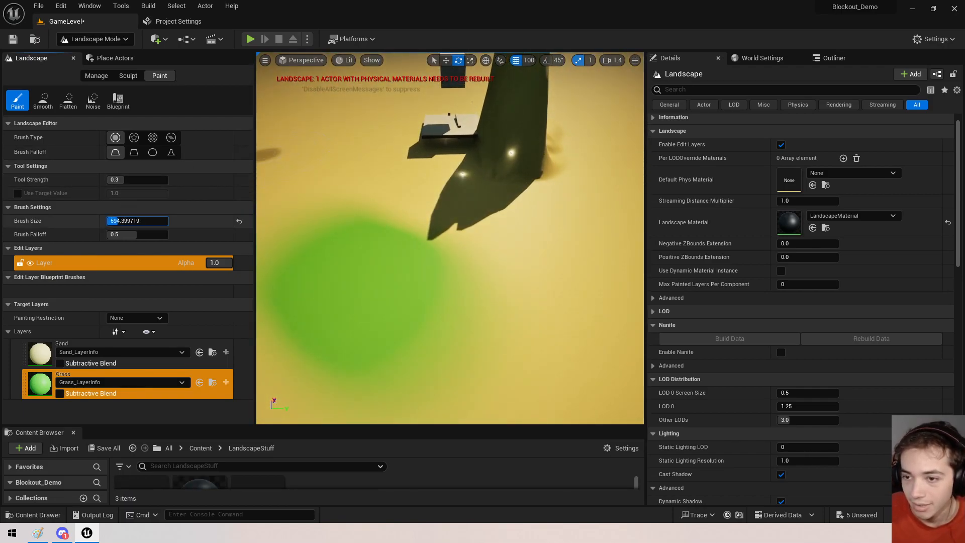
text(0)
key(Return)
mouse_move(401, 302)
mouse_down()
mouse_move(563, 263)
mouse_move(561, 287)
mouse_move(580, 219)
mouse_up()
Set the tool strength to 1.0 and paint a long curving grass trail around the mountain, ending in a scribble.
drag(121, 180, 168, 179)
mouse_move(437, 295)
mouse_down()
mouse_move(518, 282)
mouse_move(606, 231)
mouse_move(590, 310)
mouse_up()
mouse_move(590, 311)
right_down()
mouse_move(639, 306)
mouse_move(442, 297)
right_up()
key(s)
scroll(450, 238, up, 2)
mouse_move(423, 312)
mouse_down()
mouse_move(569, 295)
mouse_move(512, 153)
mouse_move(525, 144)
mouse_up()
Set the brush size to 8192 and cover the mountain and the surrounding ground with the Grass layer.
mouse_move(525, 143)
right_down()
mouse_move(518, 151)
mouse_move(528, 165)
mouse_move(453, 111)
mouse_move(412, 114)
mouse_move(442, 166)
mouse_move(503, 201)
right_up()
key(w)
key(s)
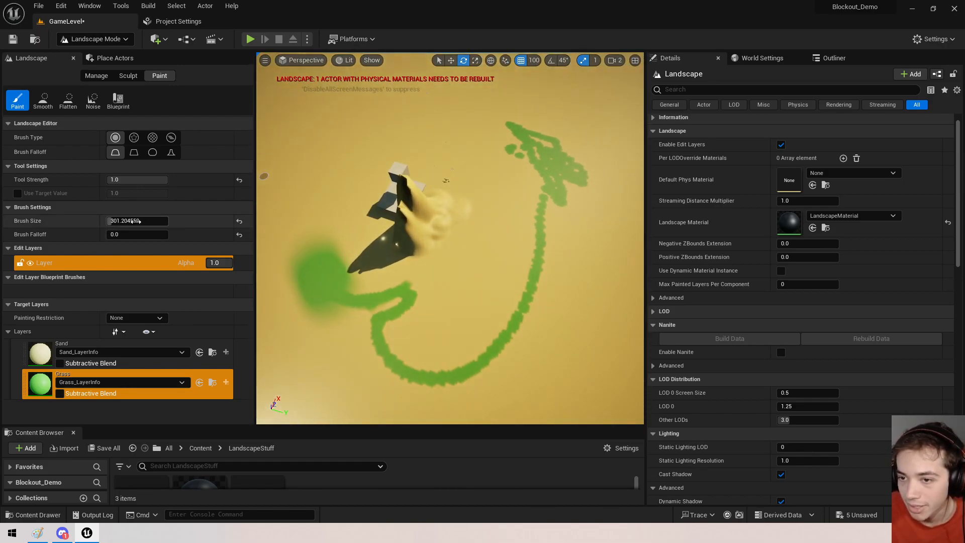
drag(138, 221, 211, 222)
mouse_move(382, 226)
mouse_down()
mouse_move(560, 156)
mouse_move(356, 192)
mouse_move(427, 252)
mouse_up()
mouse_move(427, 251)
right_down()
mouse_move(432, 296)
mouse_move(435, 176)
right_up()
key(w)
right_drag(450, 238, 641, 238)
Look through the world settings and actor list, and switch the editor from Landscape mode to Selection mode.
click(833, 59)
click(759, 57)
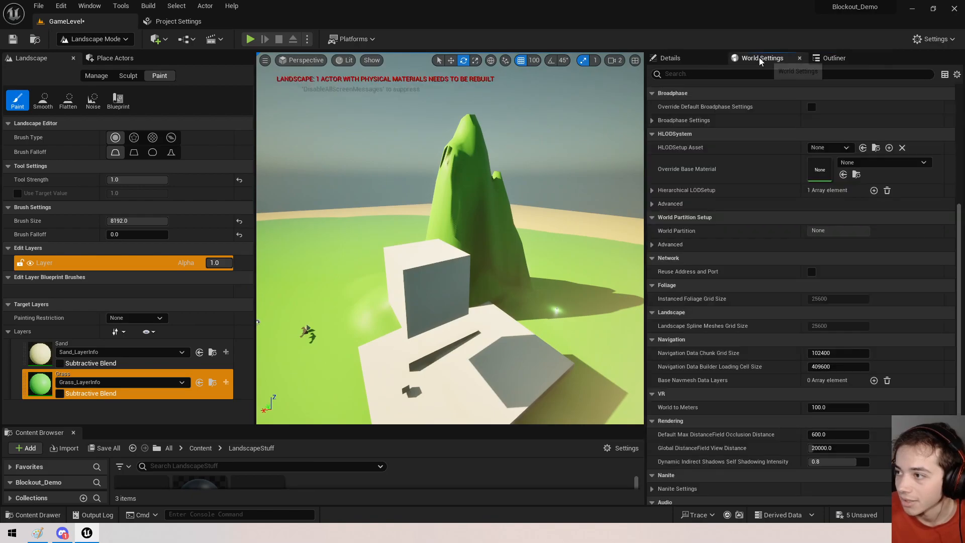
scroll(734, 198, down, 5)
click(829, 58)
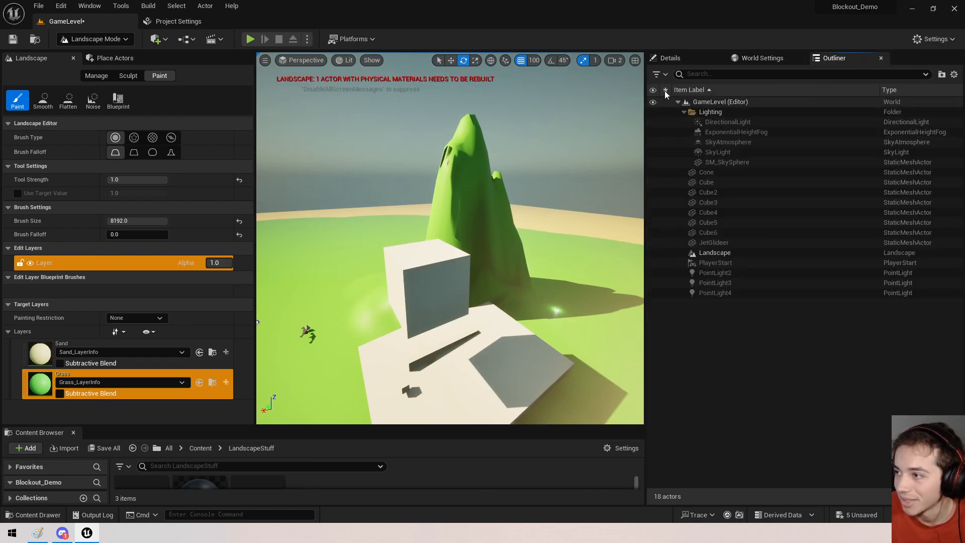
click(93, 39)
click(86, 42)
click(88, 40)
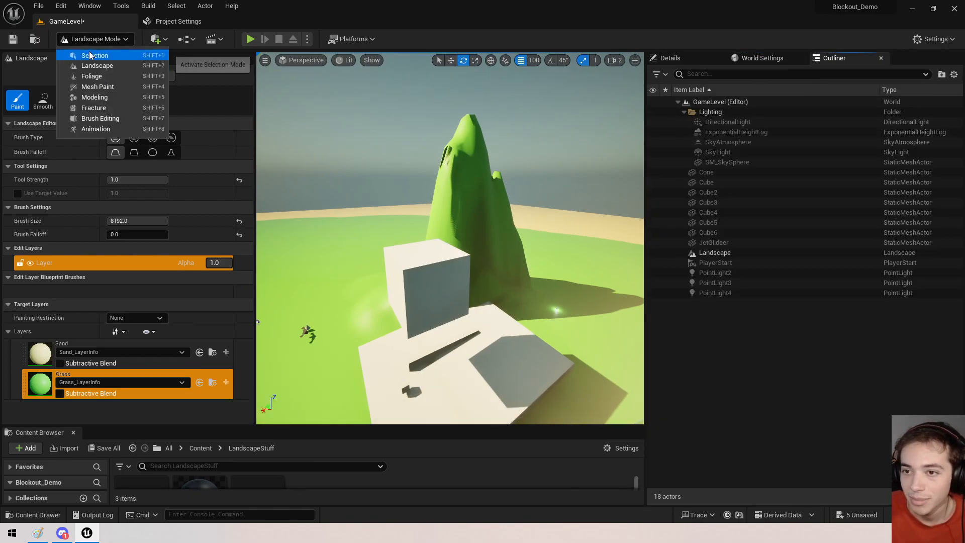
click(89, 51)
Reset the DirectionalLight's temperature to 6500 and save the level.
click(698, 124)
click(673, 57)
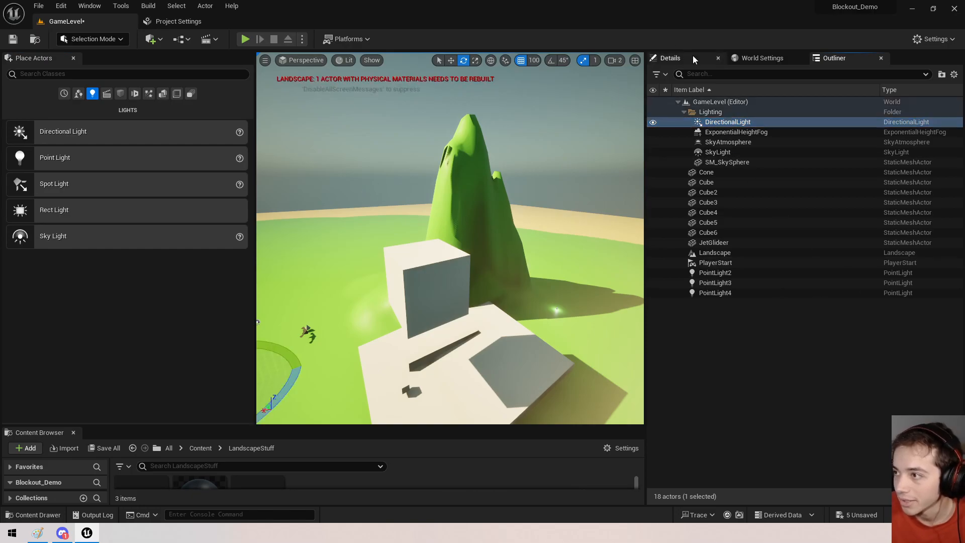
key(f)
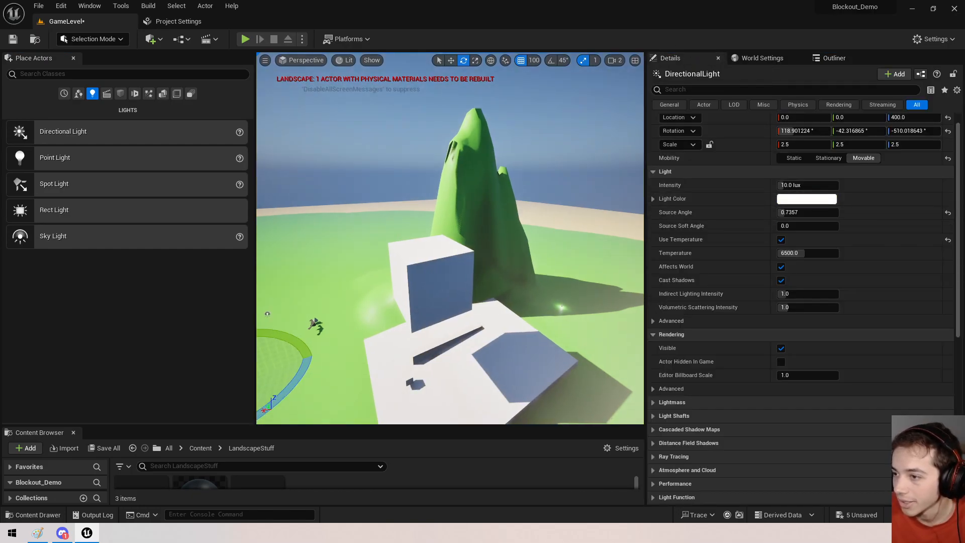
mouse_move(432, 173)
right_down()
mouse_move(362, 174)
mouse_move(432, 174)
right_up()
key(ctrl+s)
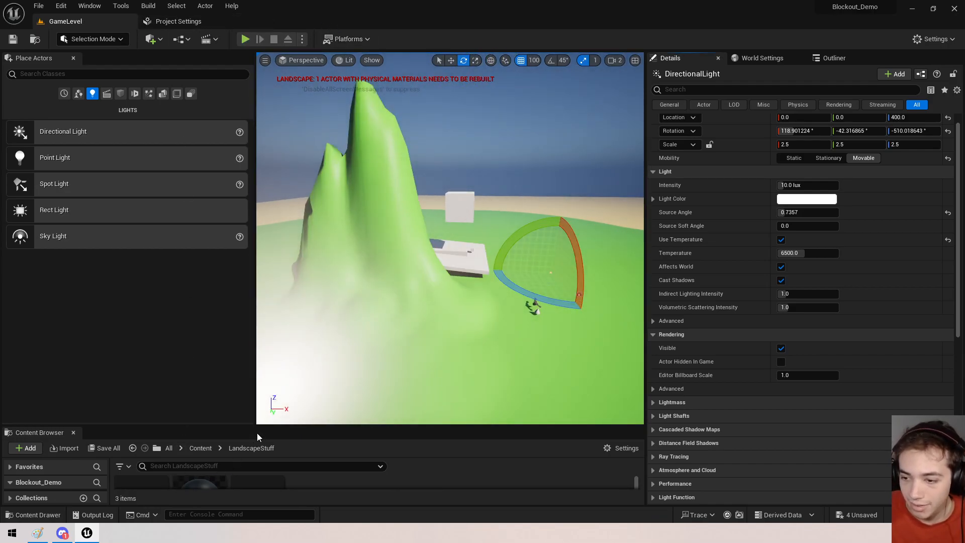
Enlarge the Content Browser and open LandscapeMaterial for editing.
drag(259, 423, 258, 267)
click(229, 327)
double_click(230, 328)
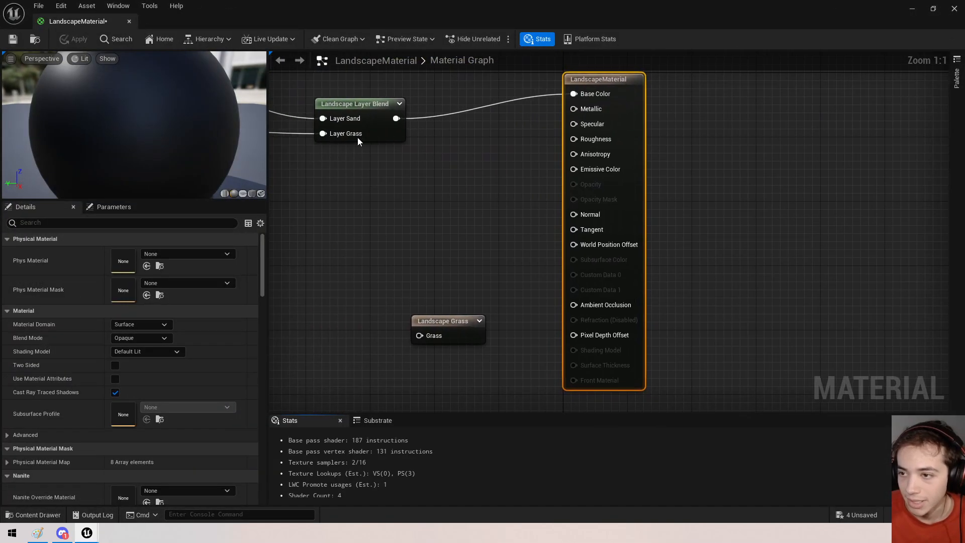
Duplicate the Landscape Layer Blend node below the original and check its Sand and Grass layer names.
right_drag(549, 208, 599, 69)
click(634, 114)
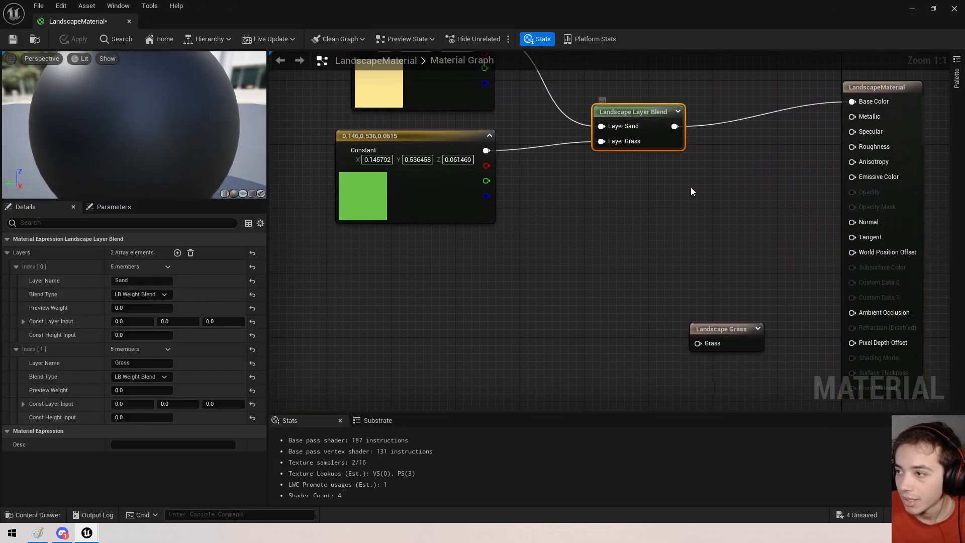
right_drag(684, 236, 565, 153)
key(ctrl+v)
drag(546, 141, 478, 150)
right_drag(460, 121, 554, 264)
click(125, 281)
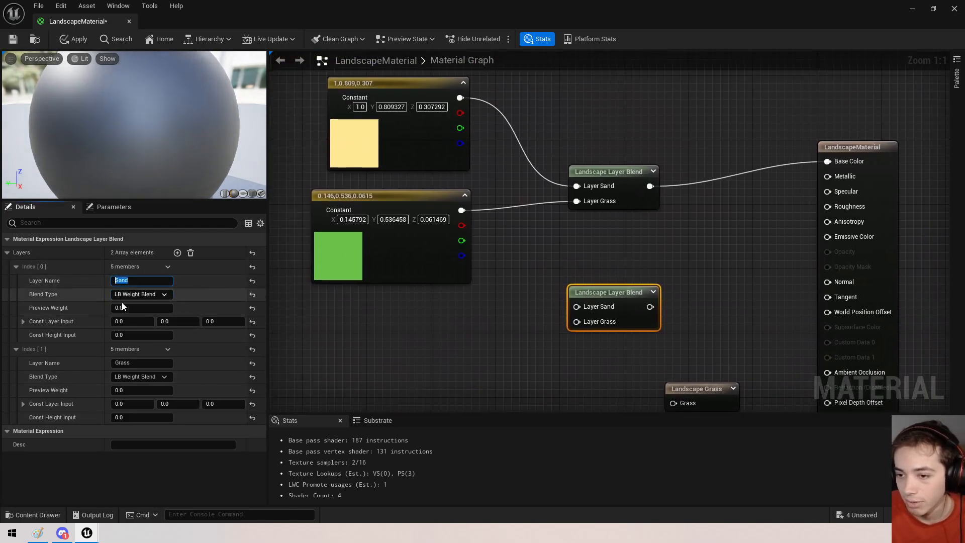
click(138, 365)
click(141, 281)
click(138, 363)
Connect the duplicated Landscape Layer Blend node's output to the material's Roughness input and shift the node slightly.
right_drag(634, 283, 529, 292)
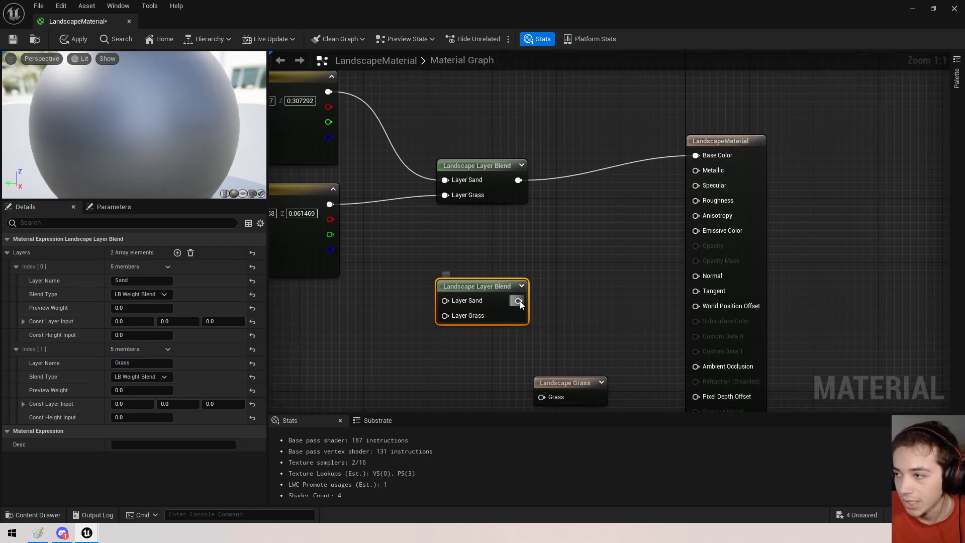
drag(696, 174, 698, 204)
drag(478, 286, 494, 312)
Add a constant with value 0.3 and connect it to the duplicated blend node's Layer Sand input.
right_drag(378, 311, 560, 234)
key(1)
click(463, 249)
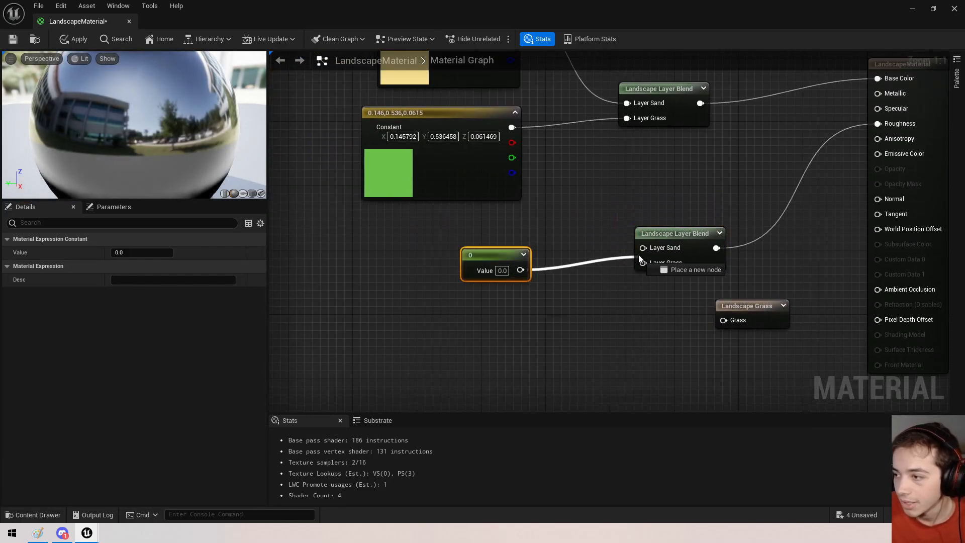
drag(515, 253, 551, 224)
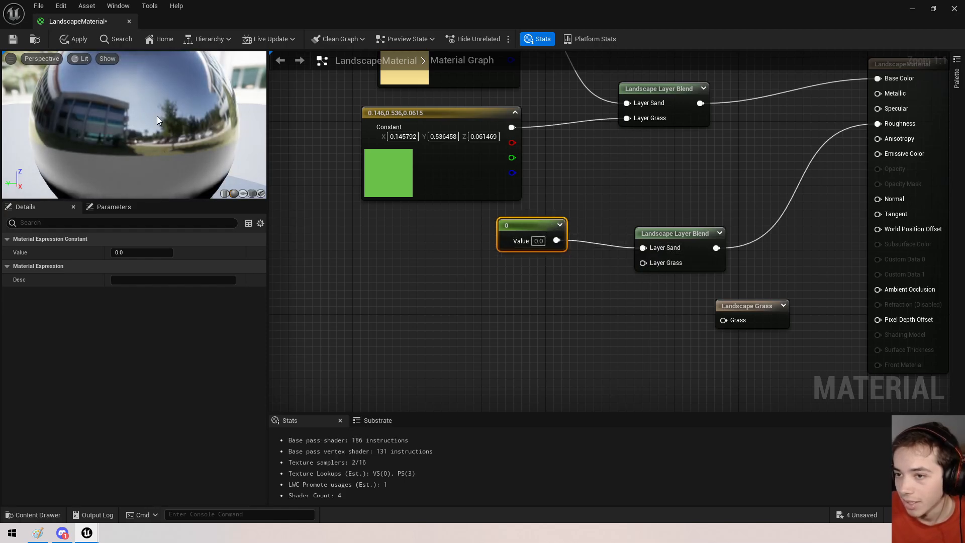
drag(157, 119, 157, 119)
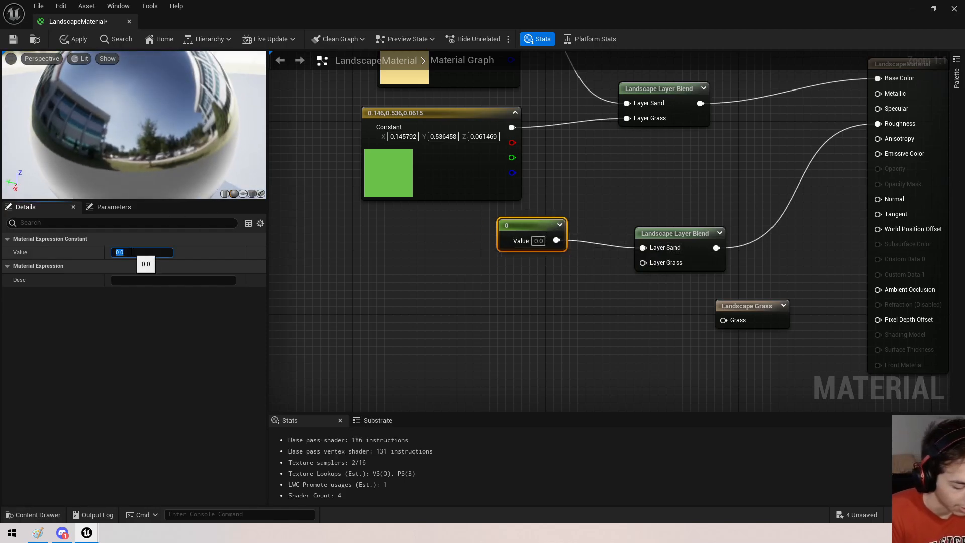
Add a constant with value 1.0, connect it to the roughness blend's Layer Grass input, and save the material.
right_drag(511, 282, 430, 258)
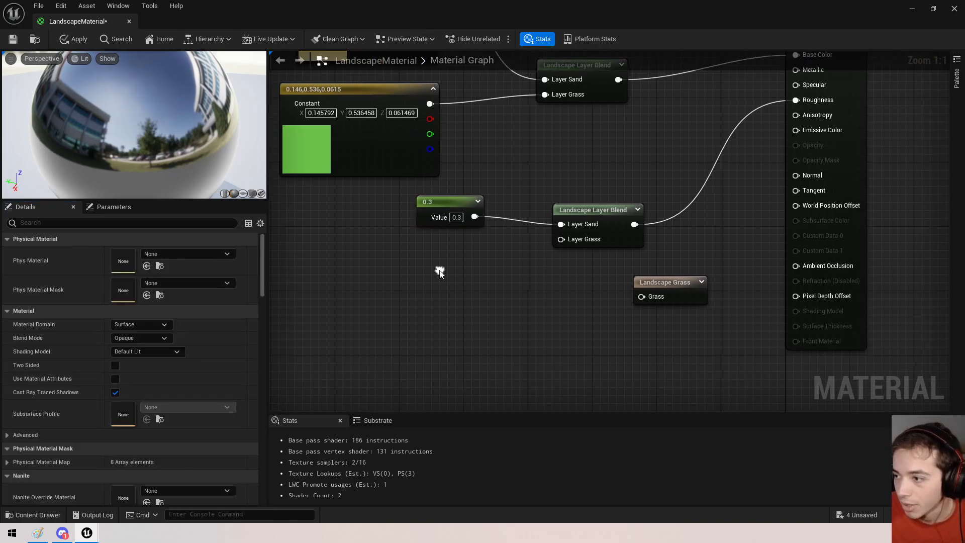
key(1)
click(462, 284)
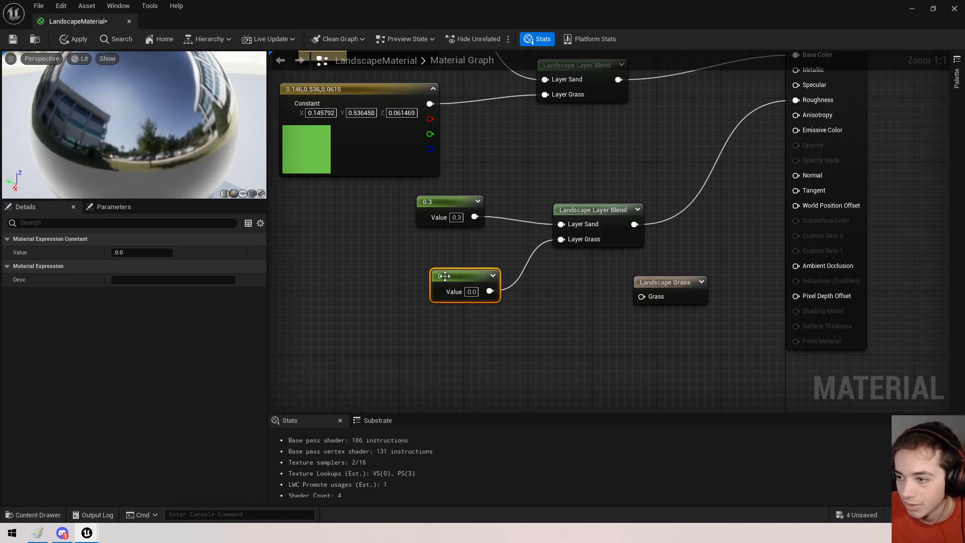
drag(445, 277, 413, 251)
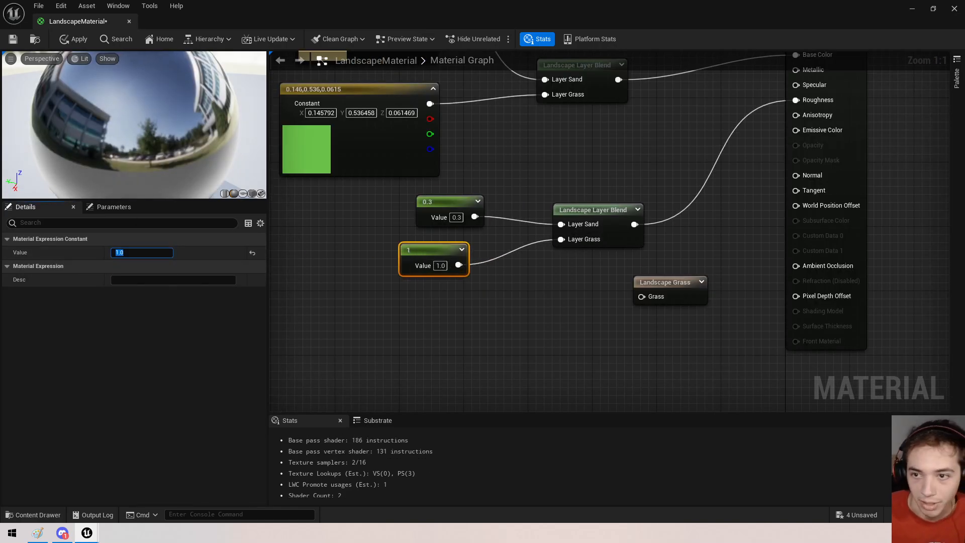
key(ctrl+s)
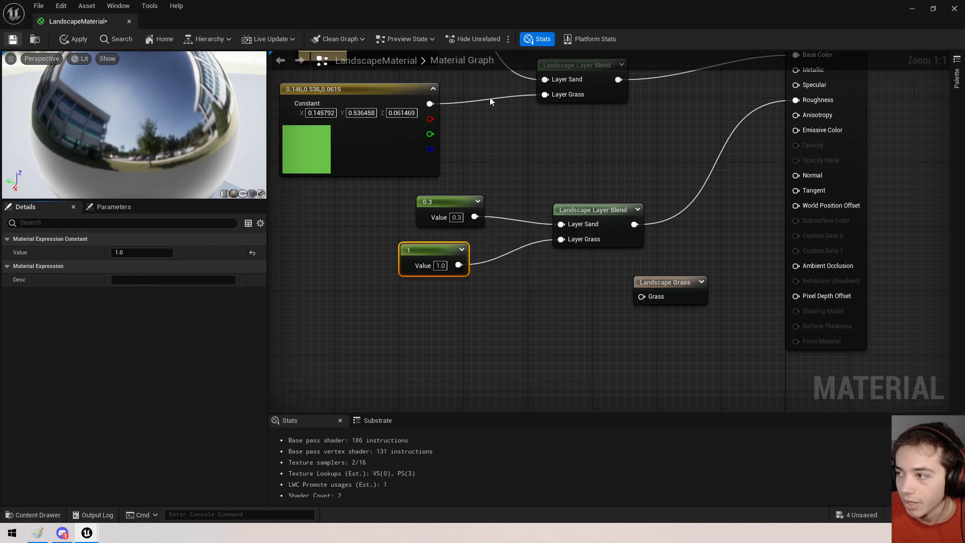
Move the material editor window out of the way and examine how light reflects off the landscape's surfaces.
drag(355, 7, 495, 417)
right_drag(473, 201, 443, 207)
scroll(528, 211, up, 3)
key(w)
key(s)
key(w)
key(s)
key(d)
key(a)
Reset the ExponentialHeightFog's volumetric Scattering Distribution to its default.
click(766, 57)
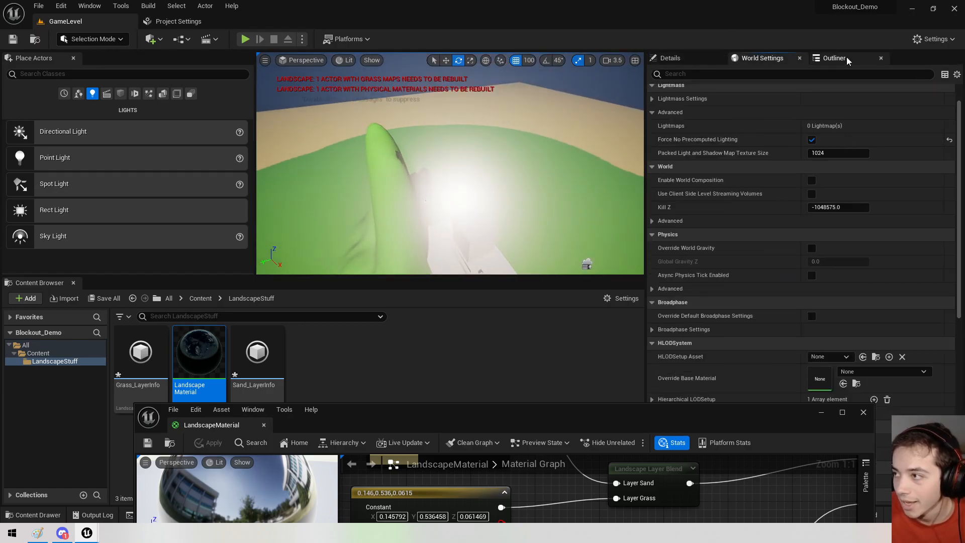
click(847, 59)
click(729, 153)
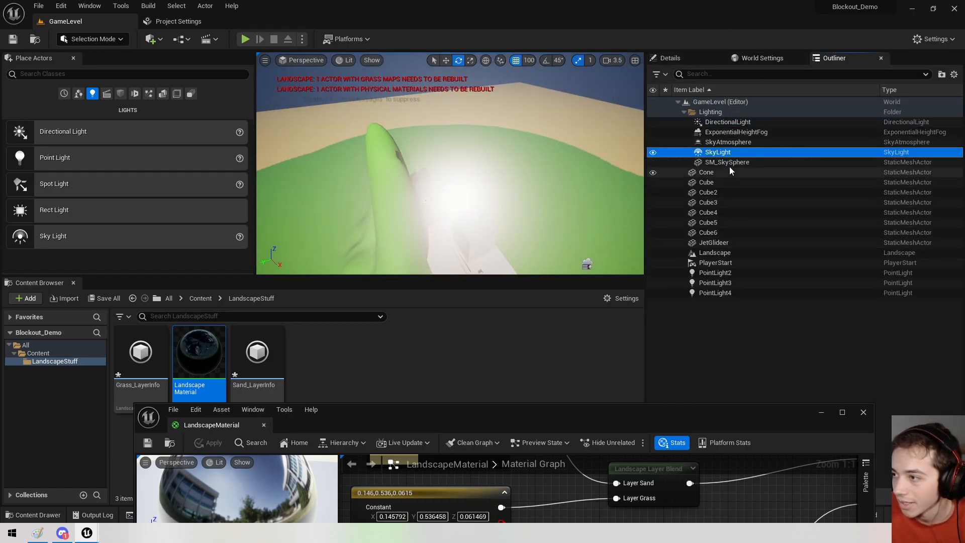
double_click(735, 132)
click(704, 59)
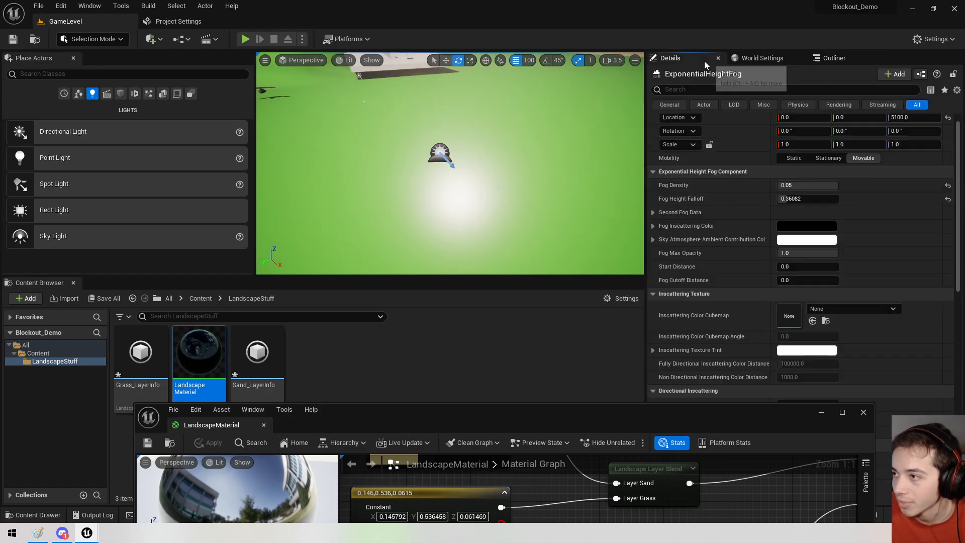
scroll(764, 272, down, 8)
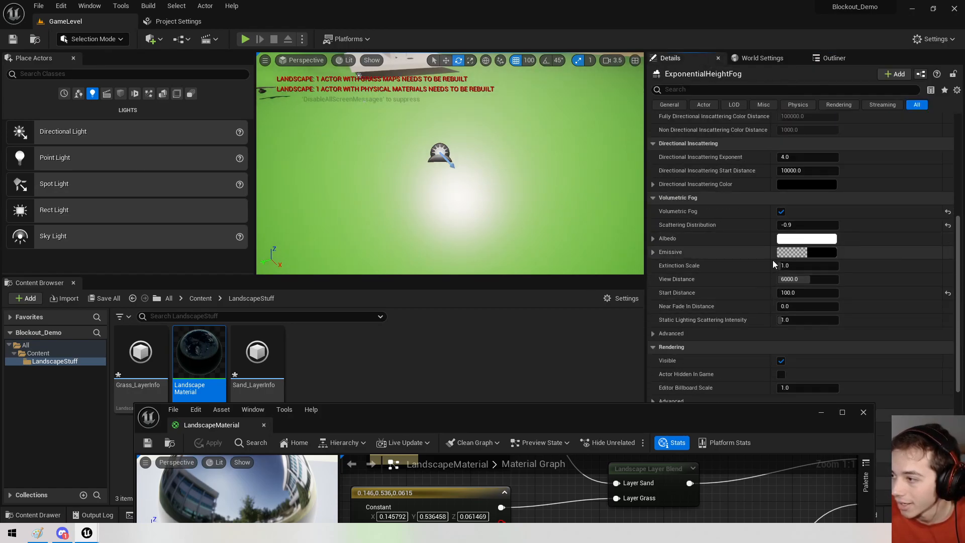
click(948, 225)
right_drag(511, 173, 544, 105)
Bring the LandscapeMaterial editor back to full screen and line up the 0.3 and 1.0 constants in a column.
drag(617, 417, 548, 0)
right_drag(460, 304, 579, 263)
scroll(578, 263, down, 1)
scroll(513, 266, down, 1)
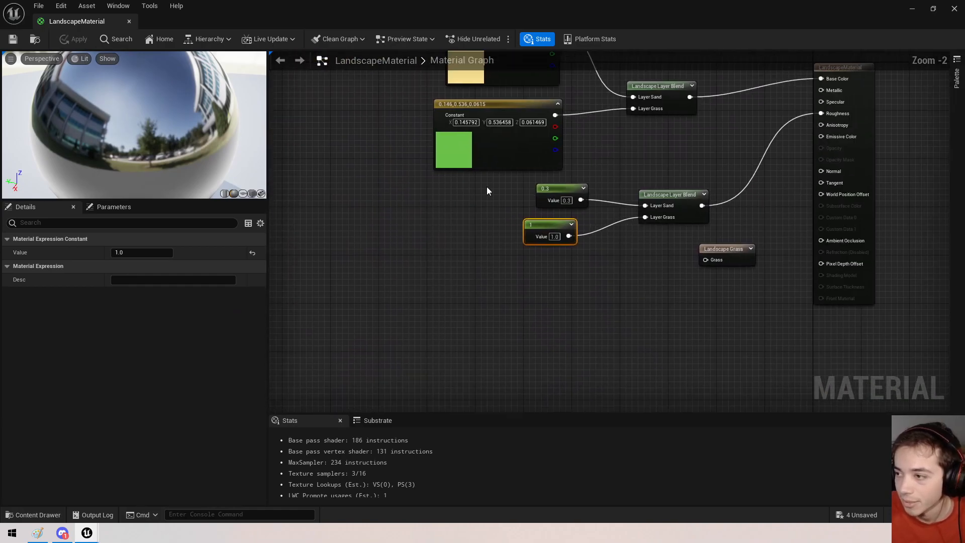
drag(552, 193, 526, 191)
click(534, 213)
drag(533, 226, 547, 219)
Move the roughness Landscape Layer Blend node closer to its two constants.
right_drag(496, 279, 607, 289)
right_click(548, 285)
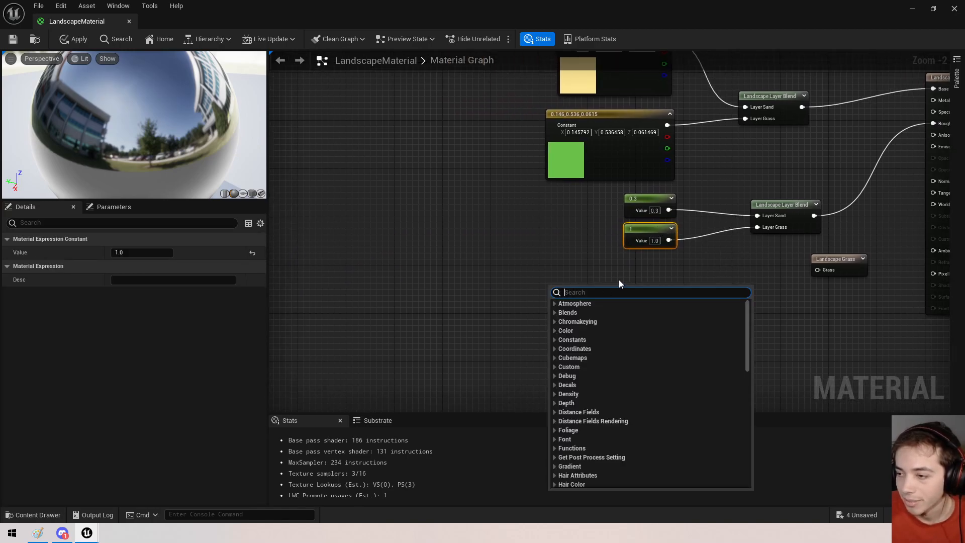
right_drag(571, 243, 376, 329)
right_drag(410, 366, 498, 301)
right_drag(608, 171, 496, 144)
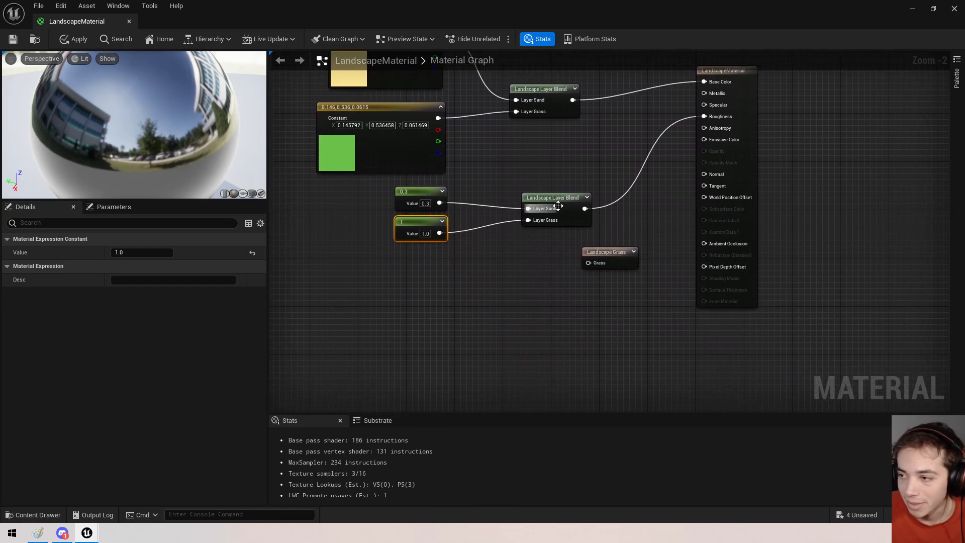
drag(557, 201, 516, 196)
Add a Constant3Vector node in the empty area below the roughness constants.
right_drag(456, 230, 494, 289)
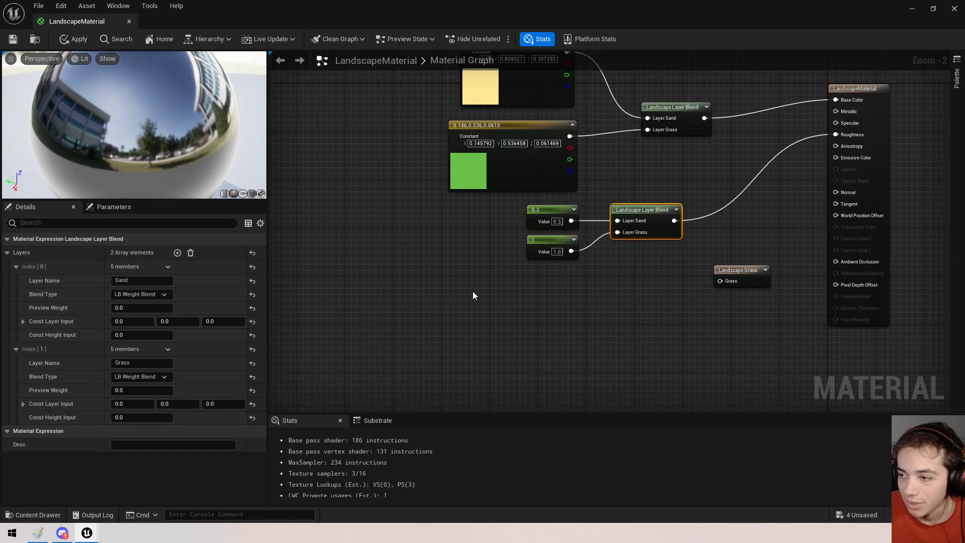
right_click(505, 325)
click(391, 304)
key(3)
click(410, 280)
drag(454, 288, 433, 302)
Add a PixelNormalWS node below the black constant and feed its output into input A of a new Dot node.
right_click(432, 355)
text(n)
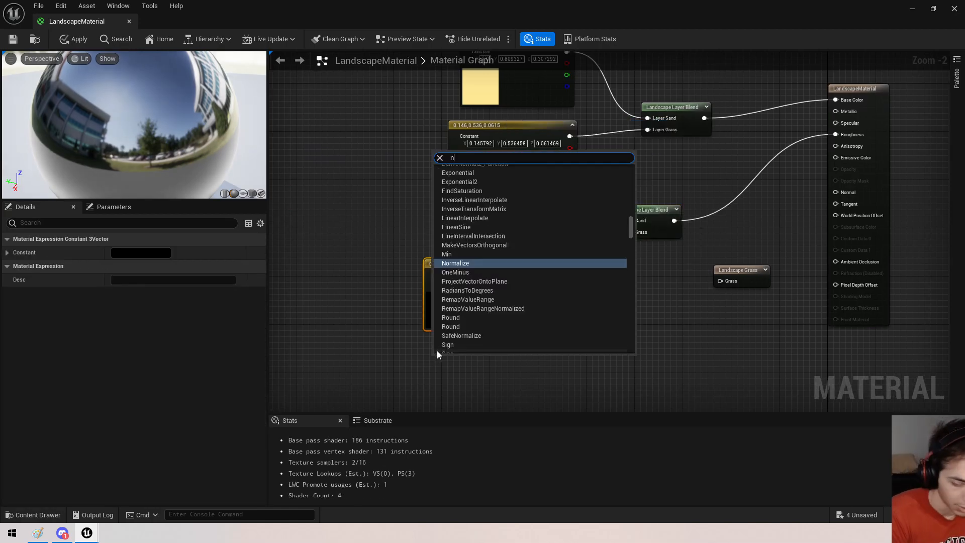
text(ormal)
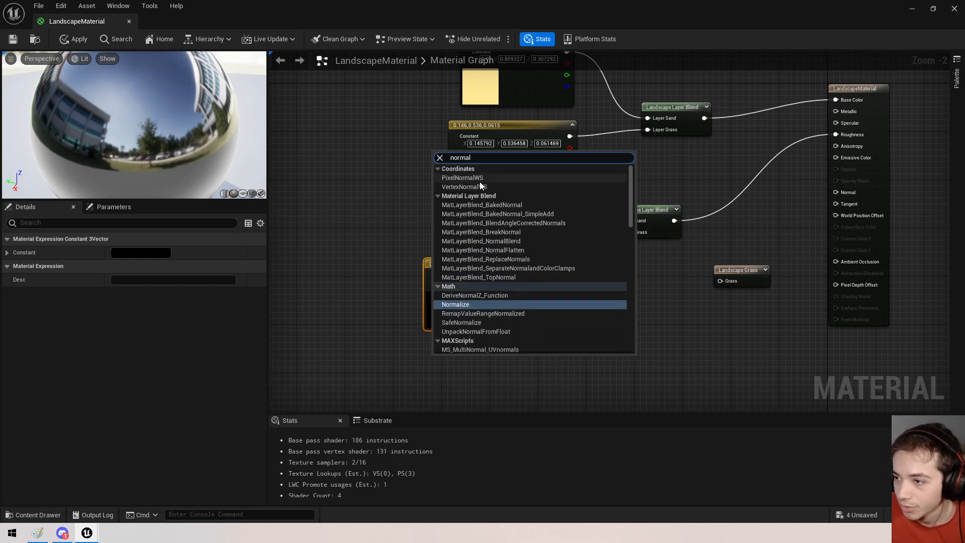
click(479, 179)
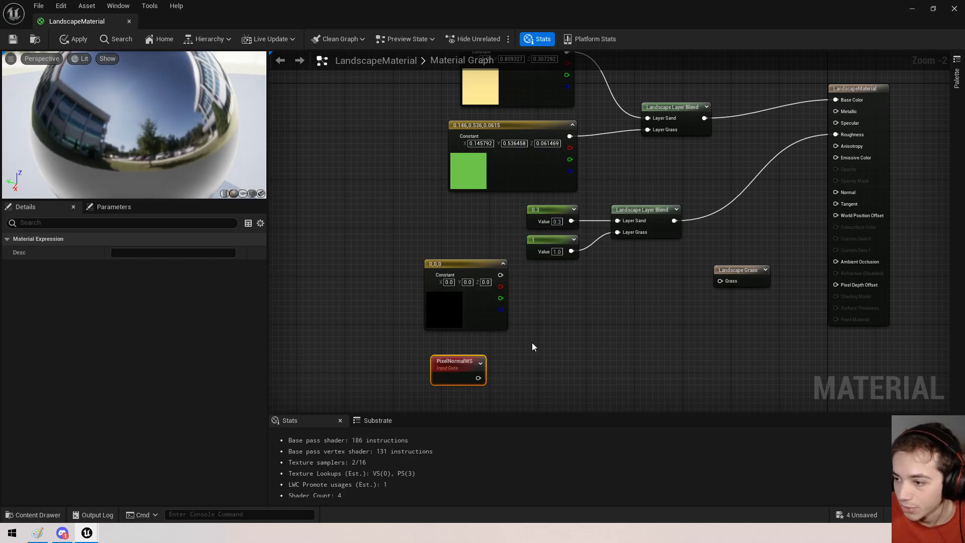
scroll(443, 276, up, 2)
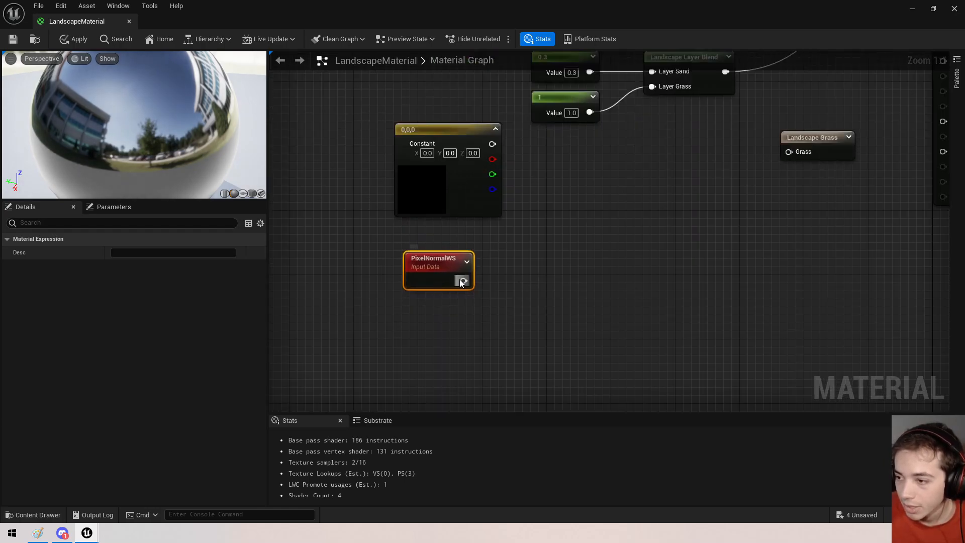
drag(462, 282, 538, 285)
text(dot)
key(Return)
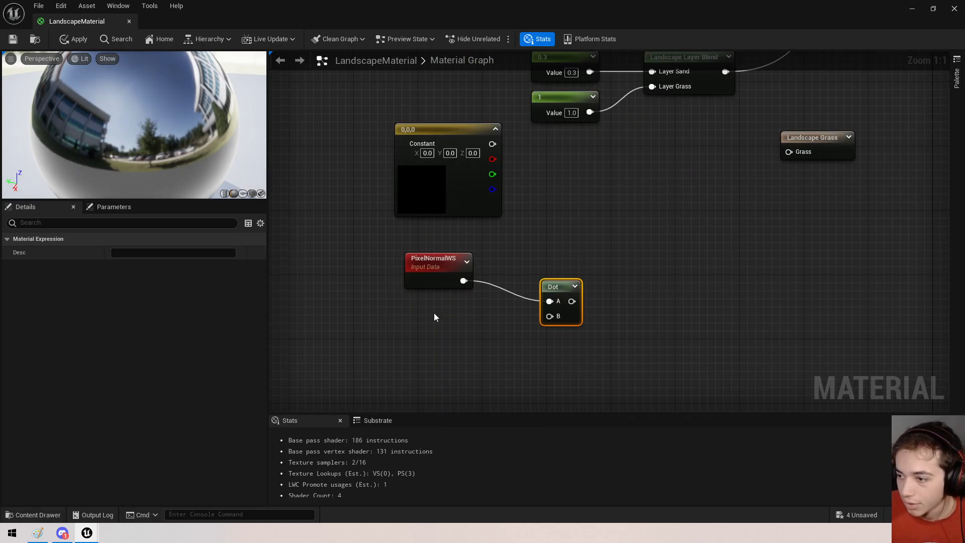
Add a Constant3Vector beneath PixelNormalWS and set its value to 0, 0, 1.
key(3)
click(437, 313)
drag(462, 329, 406, 332)
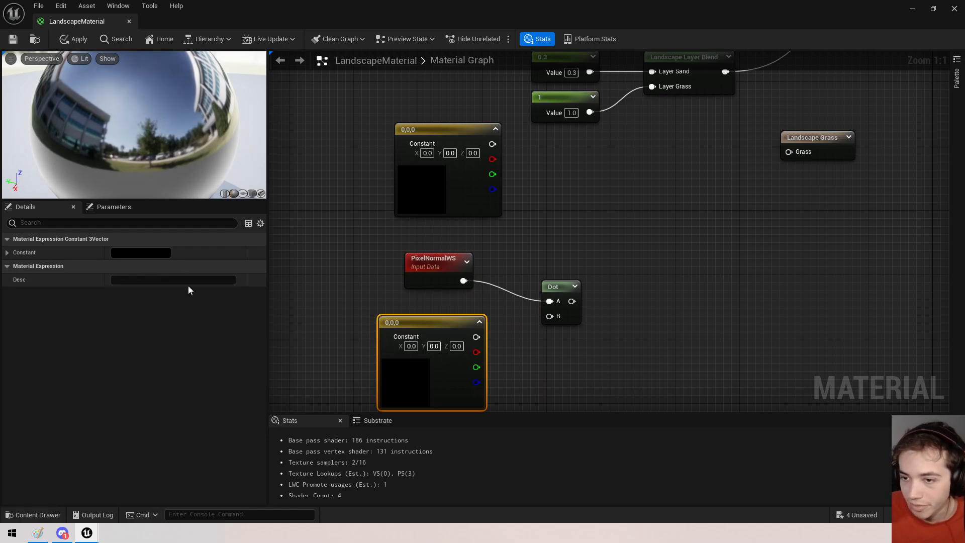
click(140, 254)
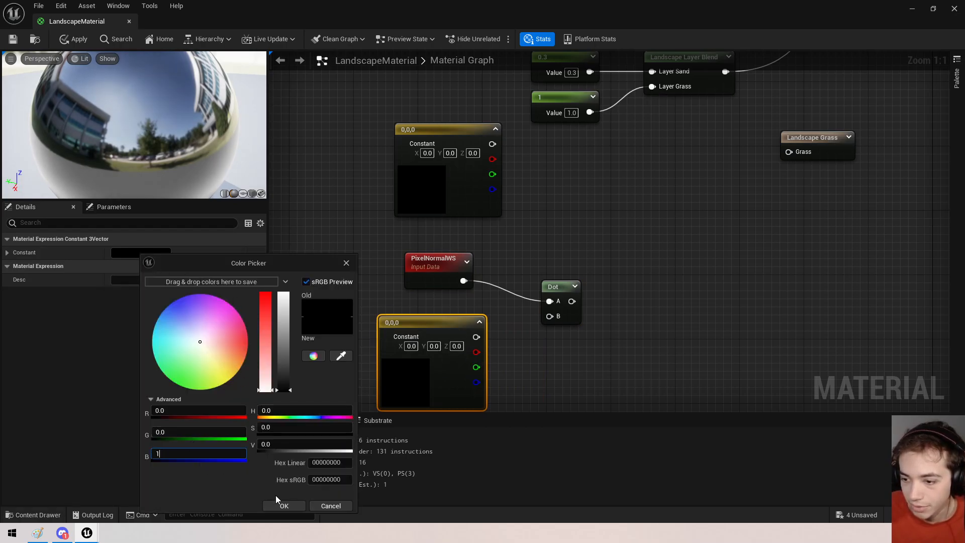
click(284, 505)
Connect the blue vector constant to the Dot node's B input and feed the Dot result into a new CheapContrast node.
drag(476, 337, 555, 290)
text(contra)
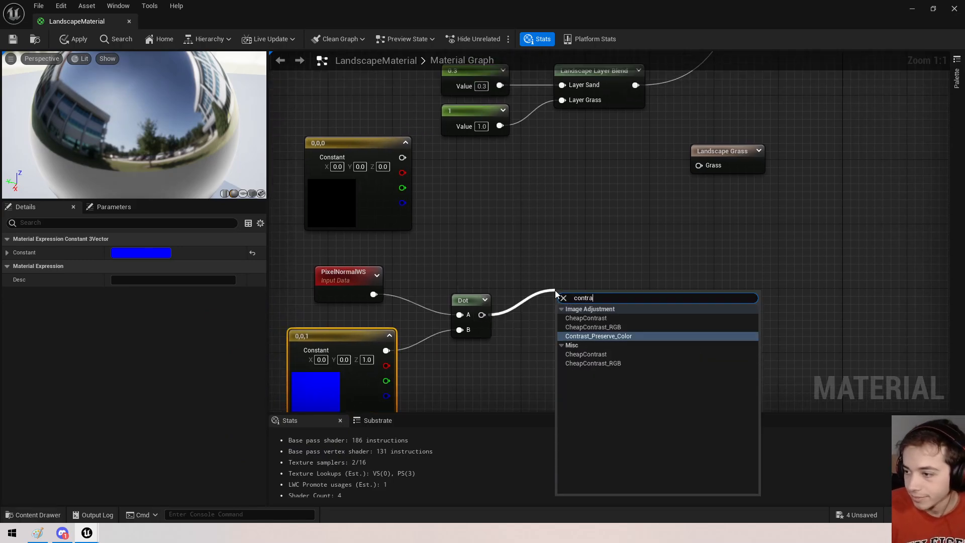
key(Down)
key(Down)
key(Down)
key(Up)
key(Return)
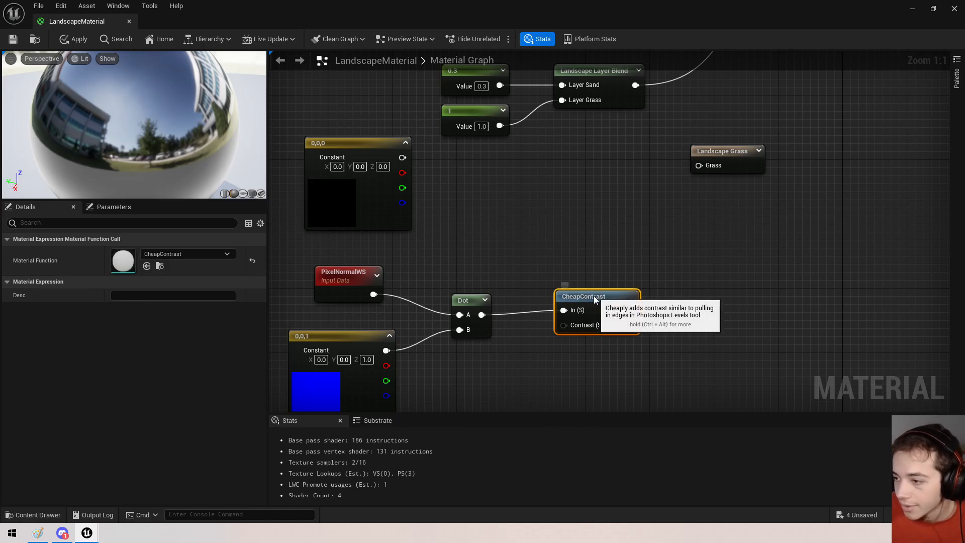
Add a Lerp with CheapContrast as Alpha and the 1.0 constant as A, feeding the roughness blend's Layer Grass.
scroll(500, 239, down, 3)
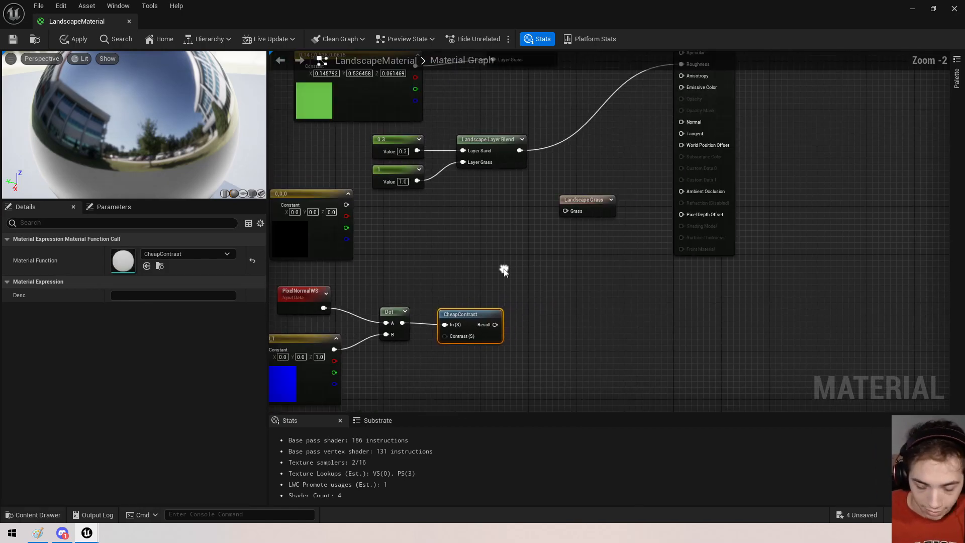
click(504, 268)
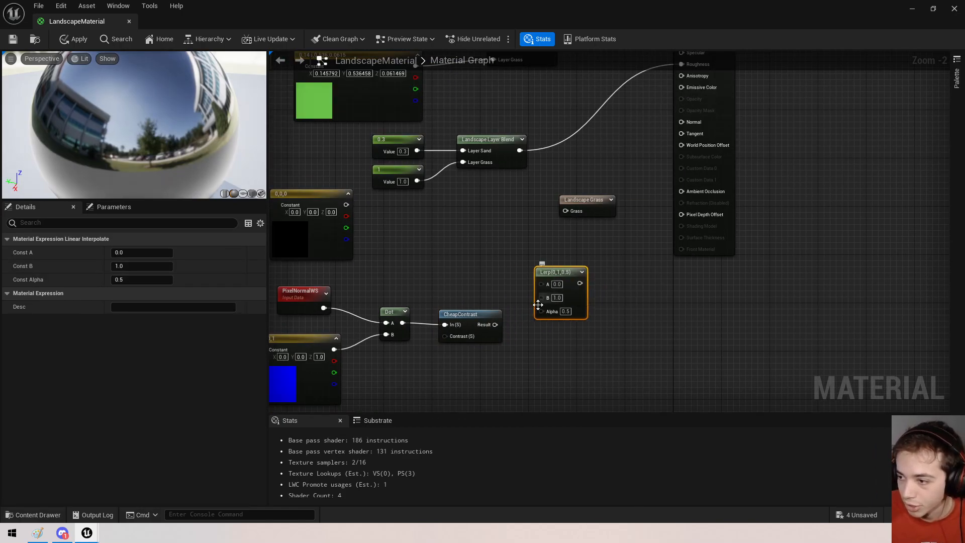
right_drag(494, 243, 594, 318)
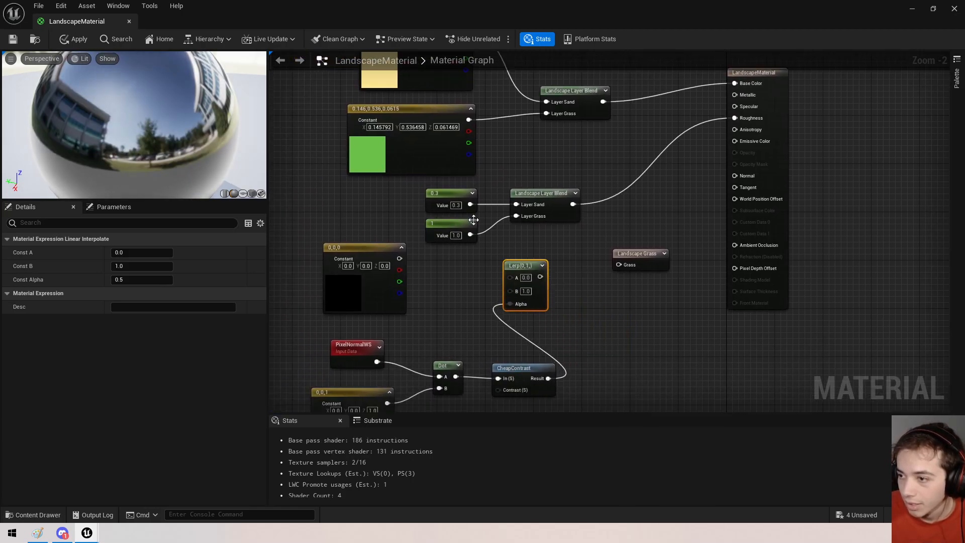
mouse_move(508, 273)
mouse_down()
mouse_move(505, 231)
mouse_move(475, 217)
mouse_move(516, 277)
mouse_up()
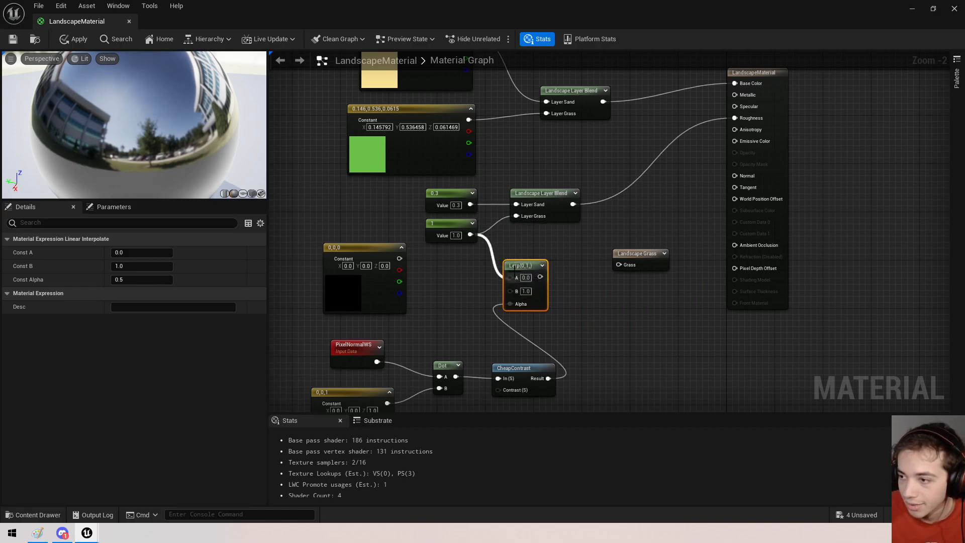
drag(518, 218, 518, 218)
Move the unused black constant aside, then duplicate the 1.0 roughness constant into the Lerp's B input with value 0.5.
drag(375, 247, 308, 217)
click(434, 224)
key(ctrl+d)
drag(423, 279, 470, 286)
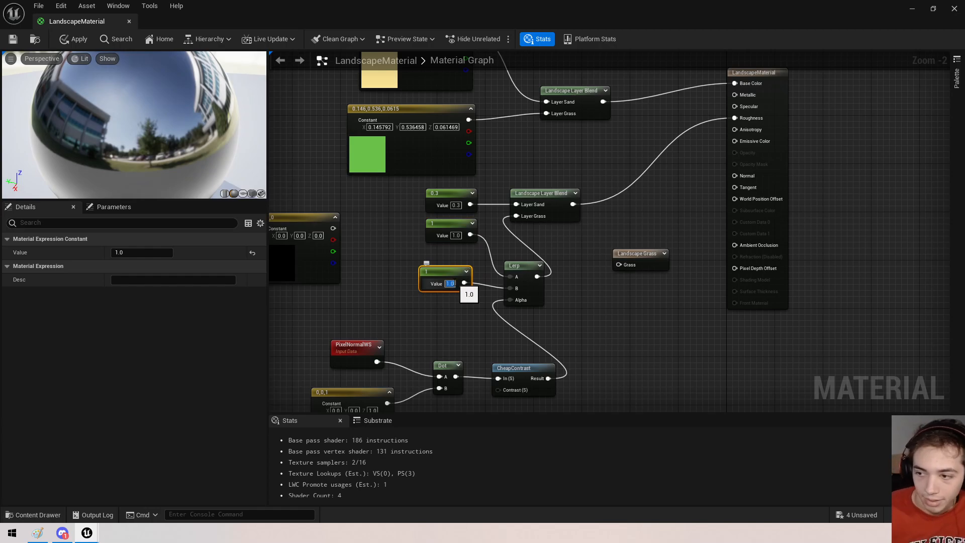
Duplicate the Lerp for the base color, with green as A and CheapContrast as Alpha, feeding the color blend's Layer Grass.
click(523, 269)
key(ctrl+d)
right_drag(537, 150, 565, 307)
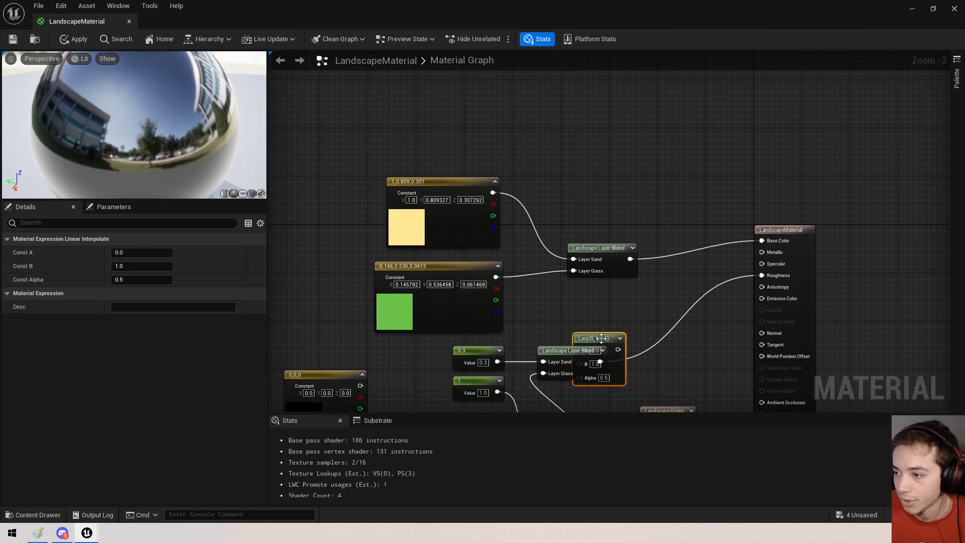
drag(602, 338, 559, 296)
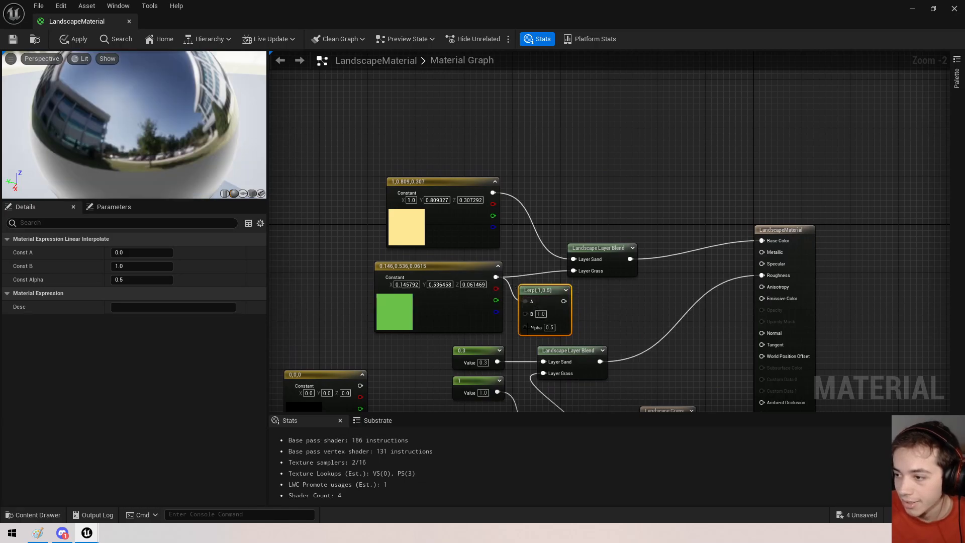
right_drag(527, 326, 503, 142)
drag(557, 344, 556, 346)
right_drag(541, 130, 546, 330)
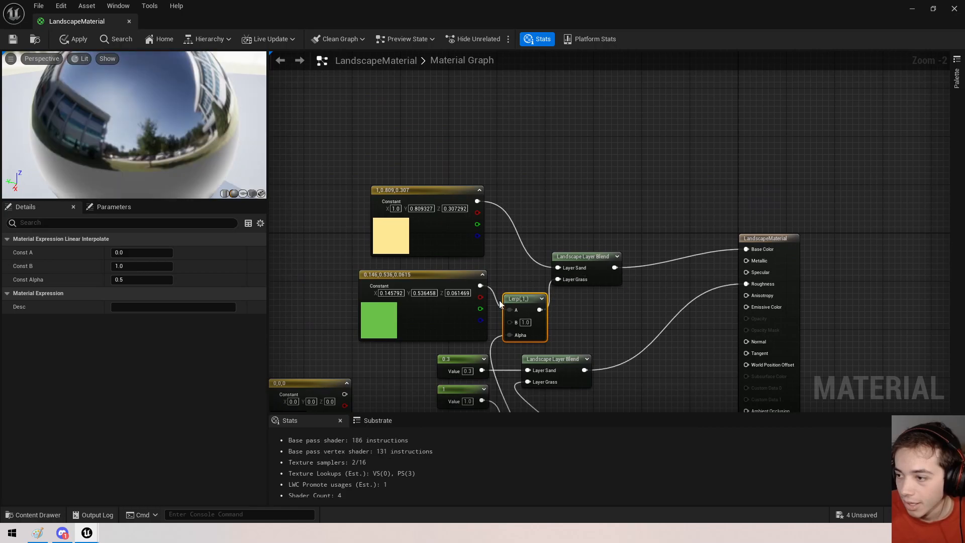
Move the green constant farther from the blend and connect a new Constant3Vector below it to the color Lerp's B input.
right_drag(515, 297, 601, 221)
drag(498, 245, 301, 132)
right_drag(363, 215, 559, 277)
key(3)
click(441, 252)
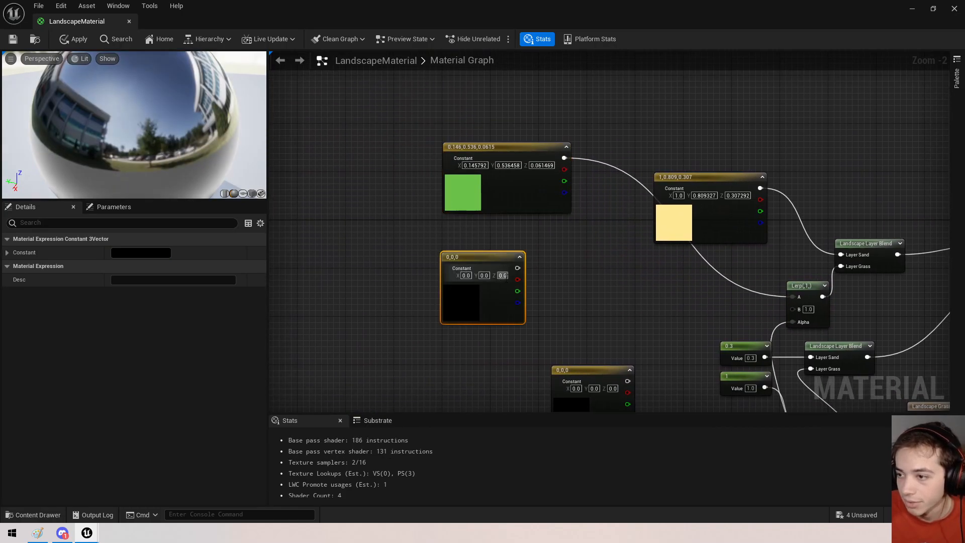
drag(774, 312, 794, 307)
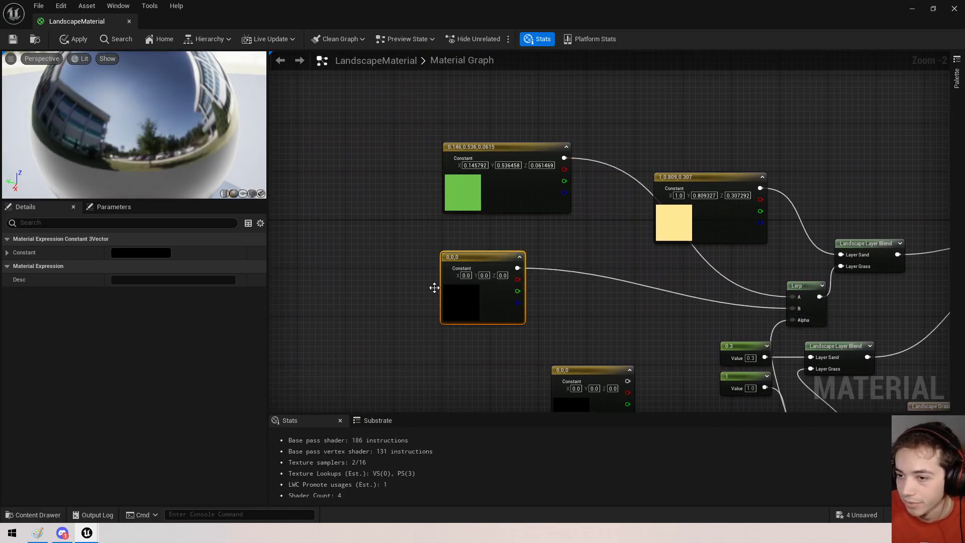
Set the new vector constant to light grey (R 0.479167, G 0.5, B 0.5) and save the material.
click(146, 253)
drag(235, 339, 205, 342)
drag(290, 312, 284, 354)
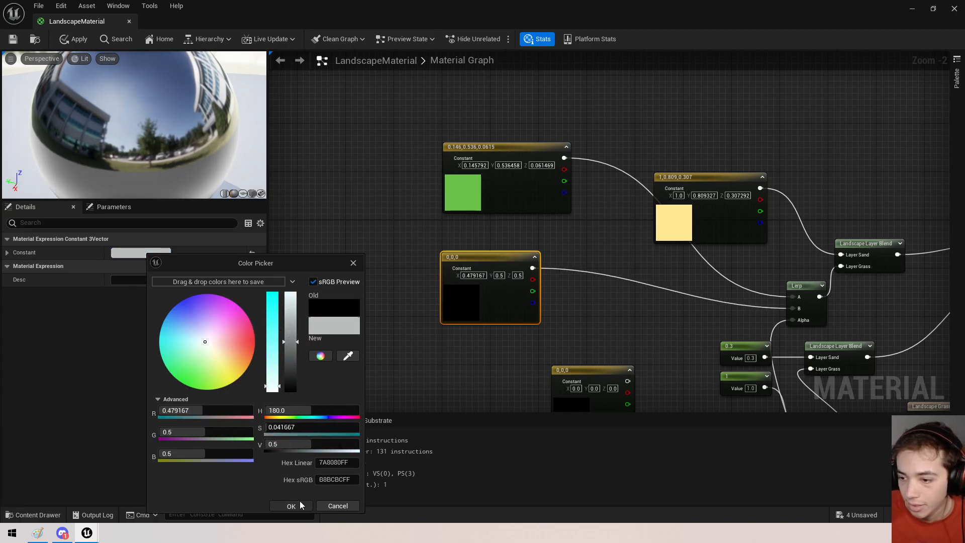
click(291, 505)
click(12, 43)
Uncover the level viewport and fly around the landscape to examine the slope-based grass and rock coloring.
right_drag(640, 322, 568, 321)
drag(327, 8, 571, 388)
right_drag(450, 166, 495, 169)
key(w)
key(s)
key(w)
key(w)
key(s)
key(s)
key(w)
drag(550, 395, 467, 1)
Add a constant with value 2.0 and connect it to CheapContrast's Contrast input.
right_drag(484, 301, 315, 73)
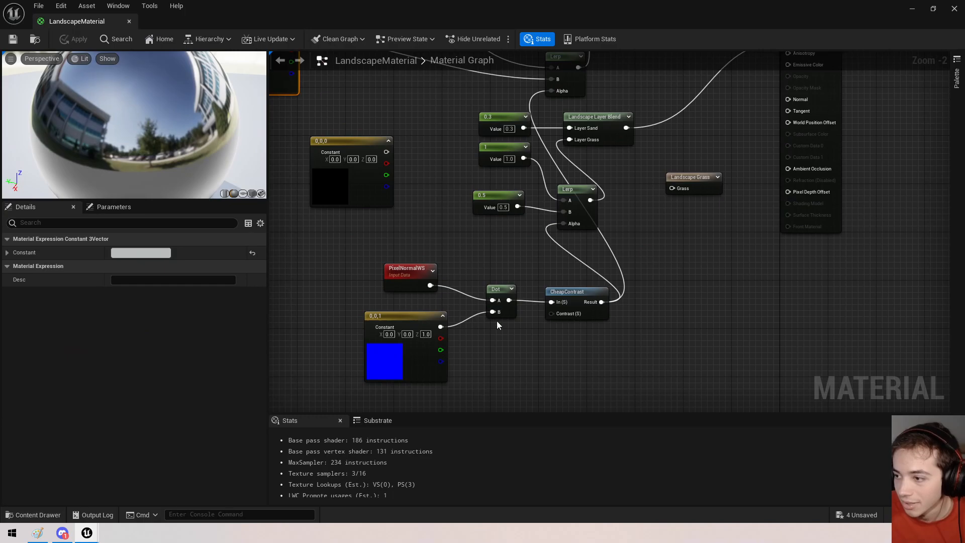
key(1)
click(502, 347)
drag(546, 365, 551, 314)
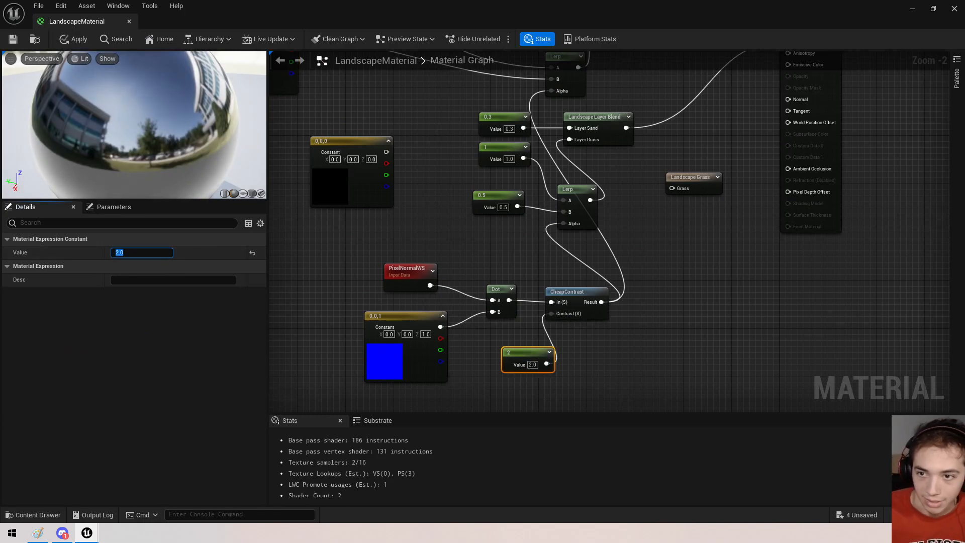
Examine the mountains in the level viewport with the higher contrast, then bring the material editor back to full screen.
drag(344, 8, 502, 384)
right_drag(450, 165, 477, 211)
key(w)
mouse_move(450, 163)
alt+mouse_down()
mouse_move(403, 130)
mouse_move(352, 186)
mouse_move(427, 166)
mouse_move(457, 176)
alt+mouse_up()
right_drag(457, 176, 435, 212)
key(s)
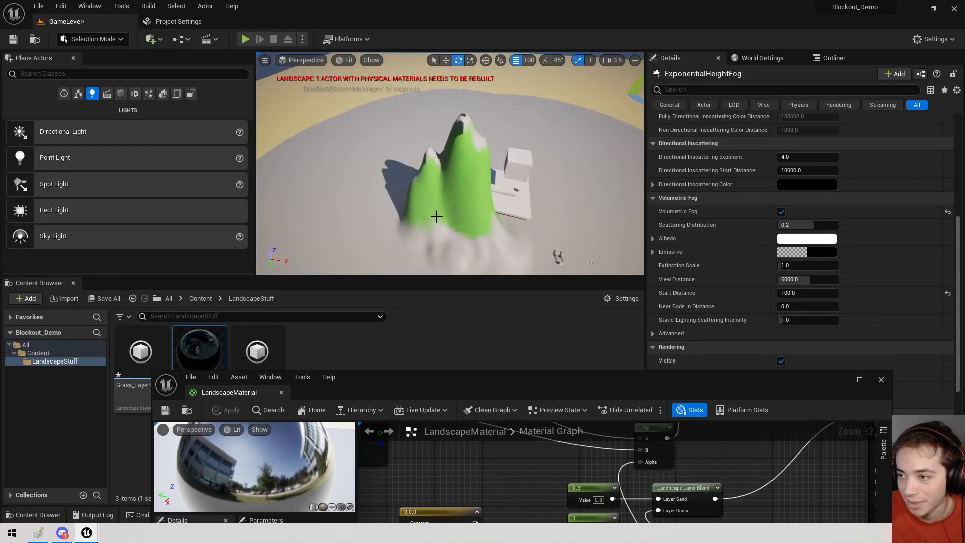
drag(519, 381, 677, 2)
Insert a OneMinus node between the Dot node and CheapContrast's In input, spacing the neighboring nodes apart to make room.
right_drag(556, 207, 549, 411)
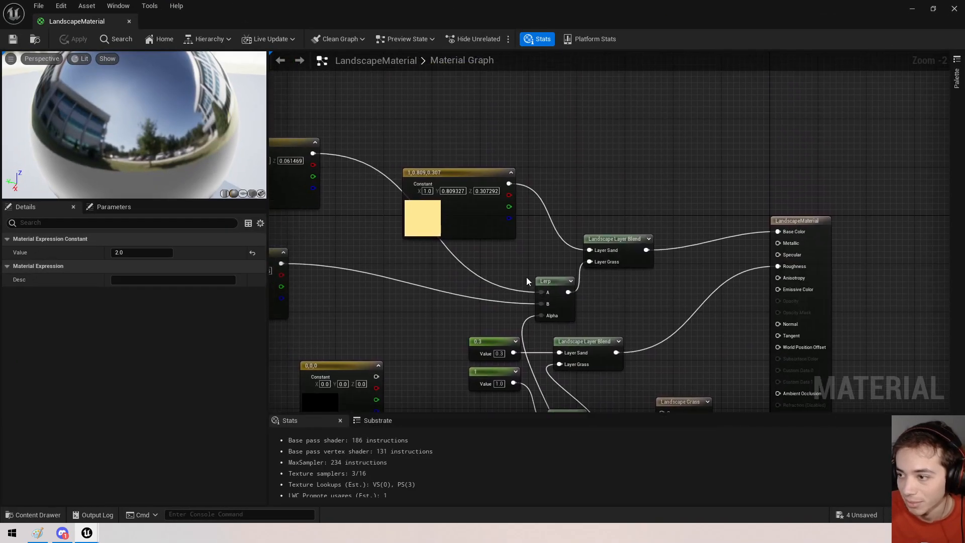
scroll(487, 300, up, 2)
right_drag(330, 282, 412, 71)
scroll(569, 293, down, 2)
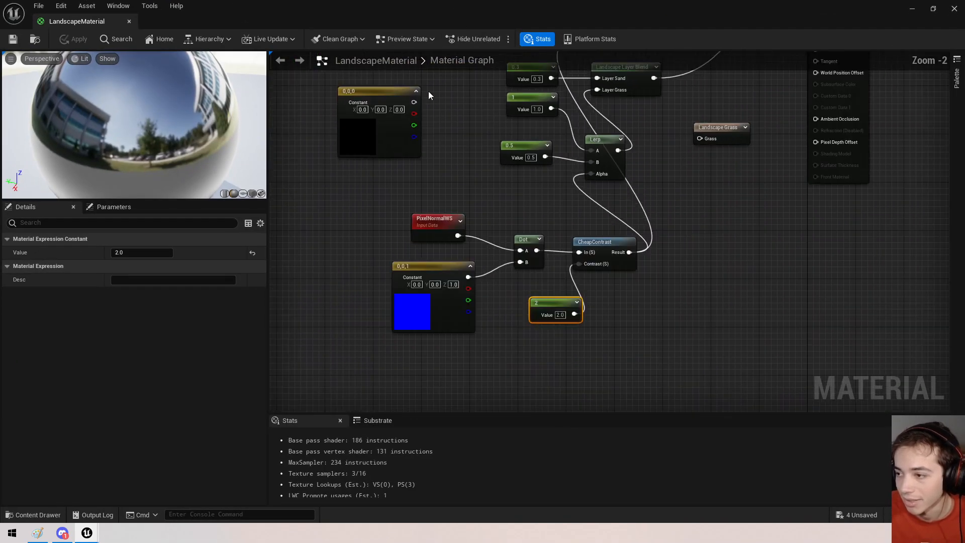
drag(516, 290, 516, 289)
drag(544, 260, 454, 280)
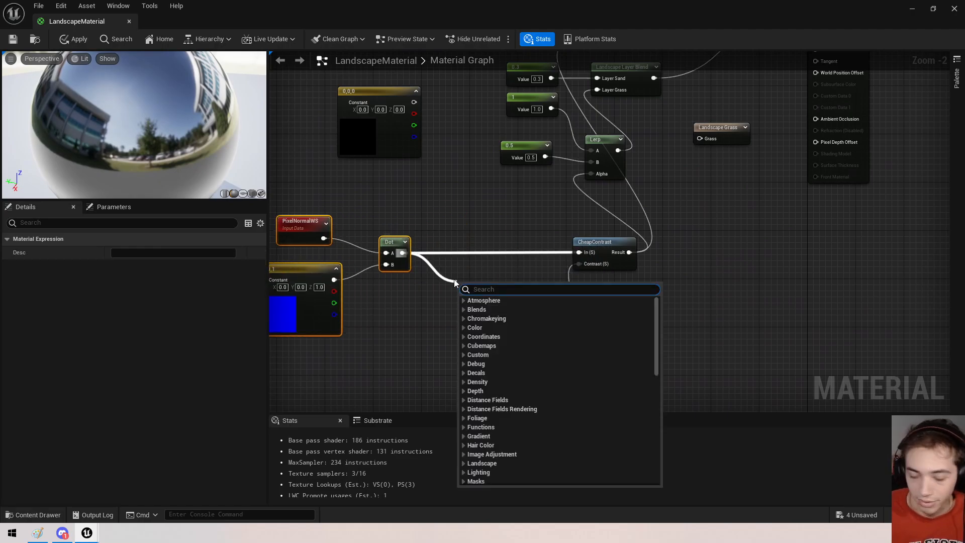
text(one min)
key(Return)
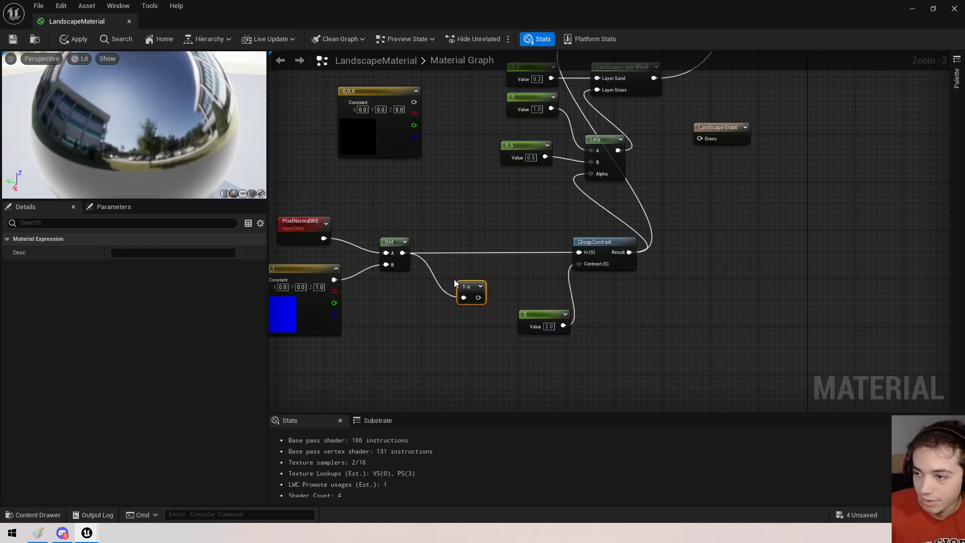
drag(582, 255, 581, 253)
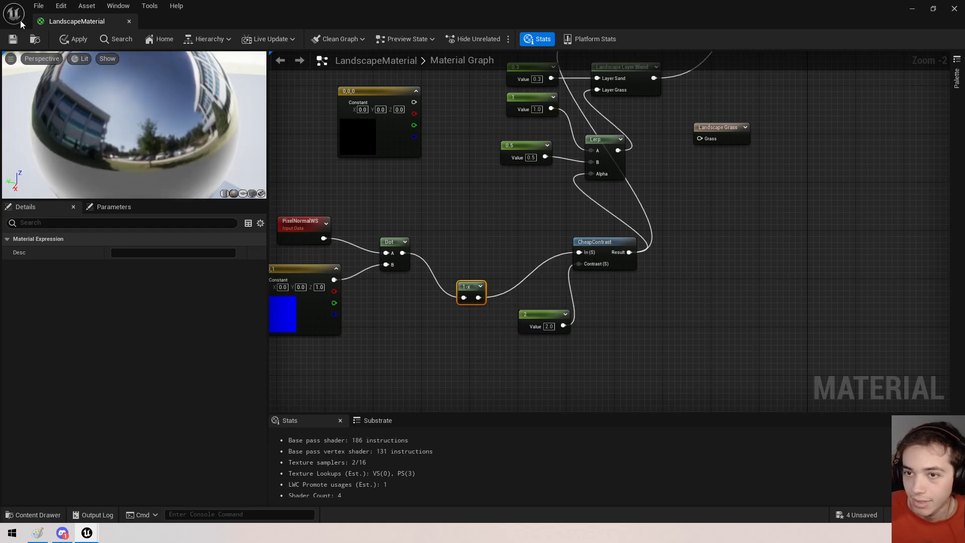
Uncover the level viewport and examine the inverted slope coloring on the mountains and flat ground.
drag(294, 26, 534, 282)
right_drag(433, 125, 604, 176)
right_drag(431, 147, 435, 187)
right_drag(449, 145, 401, 141)
Switch the level editor to Landscape mode, put the material editor away, and set paint Tool Strength 0.952 and Brush Size about 1104.
click(74, 43)
click(88, 70)
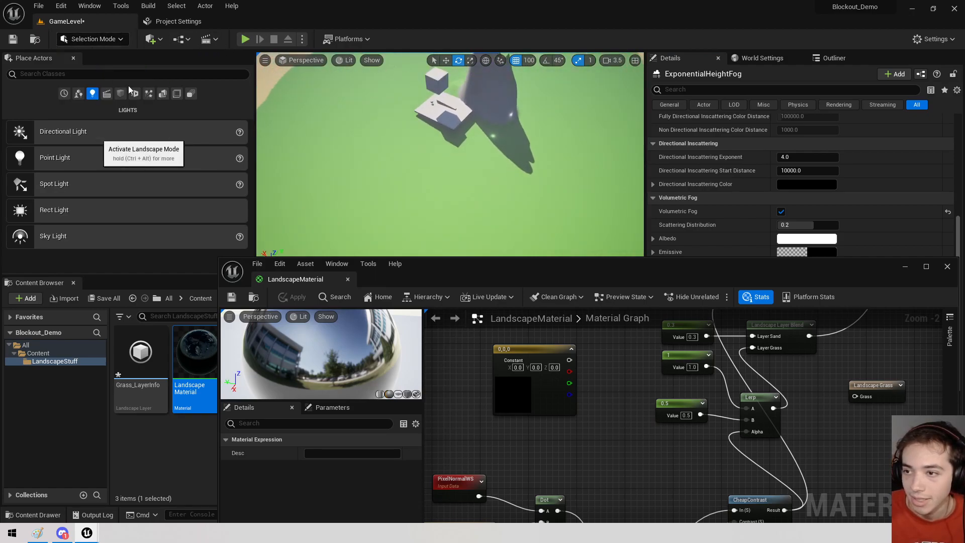
drag(899, 280, 791, 295)
click(796, 281)
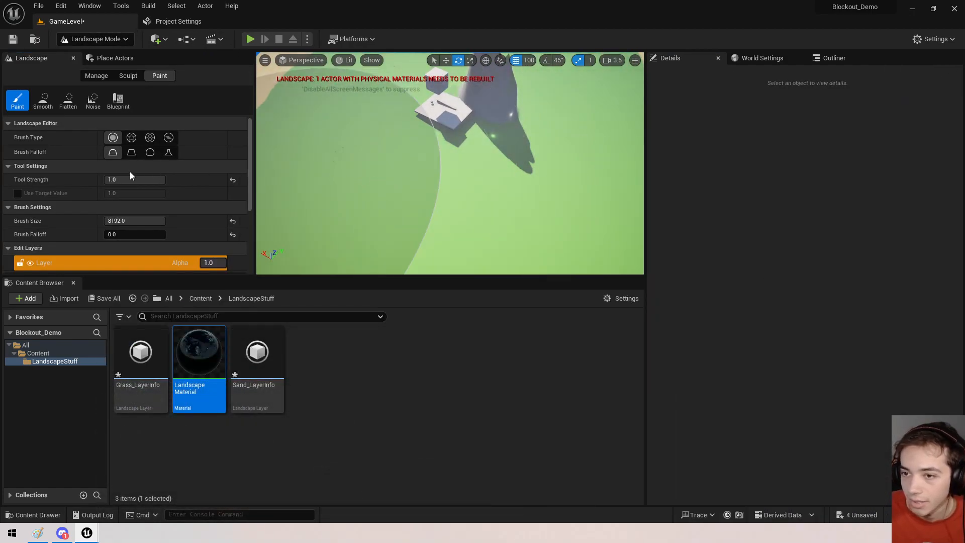
drag(132, 179, 162, 180)
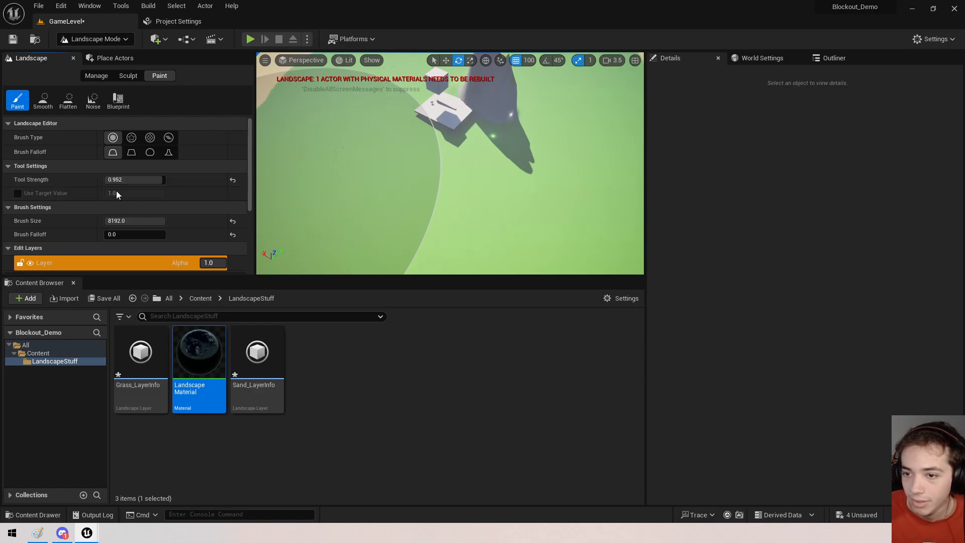
drag(132, 220, 124, 221)
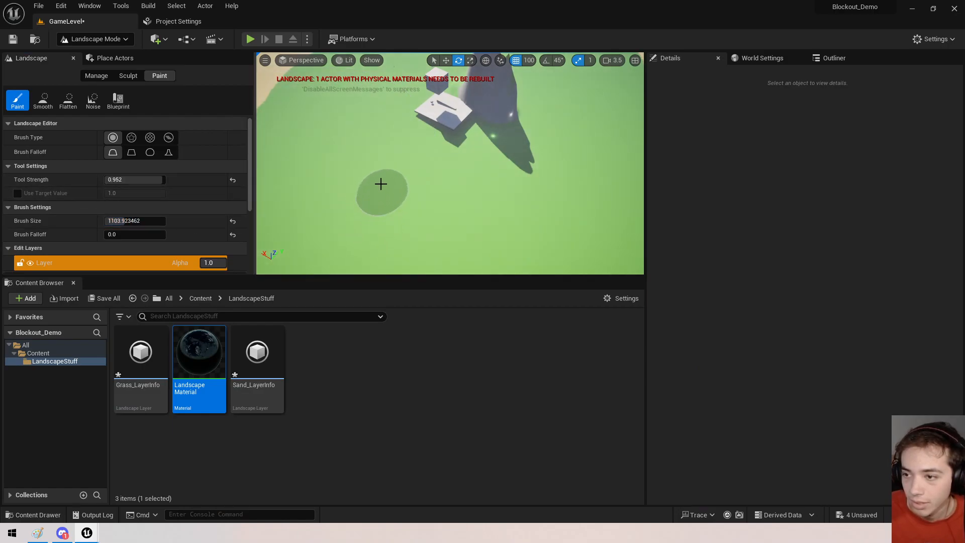
Sculpt a chain of hills and peaks across the grass area near the blockout building.
click(128, 75)
mouse_move(428, 204)
mouse_down()
mouse_move(405, 204)
mouse_move(436, 218)
mouse_move(440, 203)
mouse_up()
mouse_move(440, 204)
right_down()
mouse_move(382, 203)
mouse_move(450, 203)
mouse_move(521, 250)
right_up()
mouse_move(522, 249)
mouse_down()
mouse_move(514, 246)
mouse_move(553, 246)
mouse_up()
right_drag(553, 246, 454, 227)
mouse_move(454, 226)
mouse_down()
mouse_move(426, 252)
mouse_move(503, 228)
mouse_up()
right_drag(502, 228, 372, 228)
drag(455, 184, 425, 187)
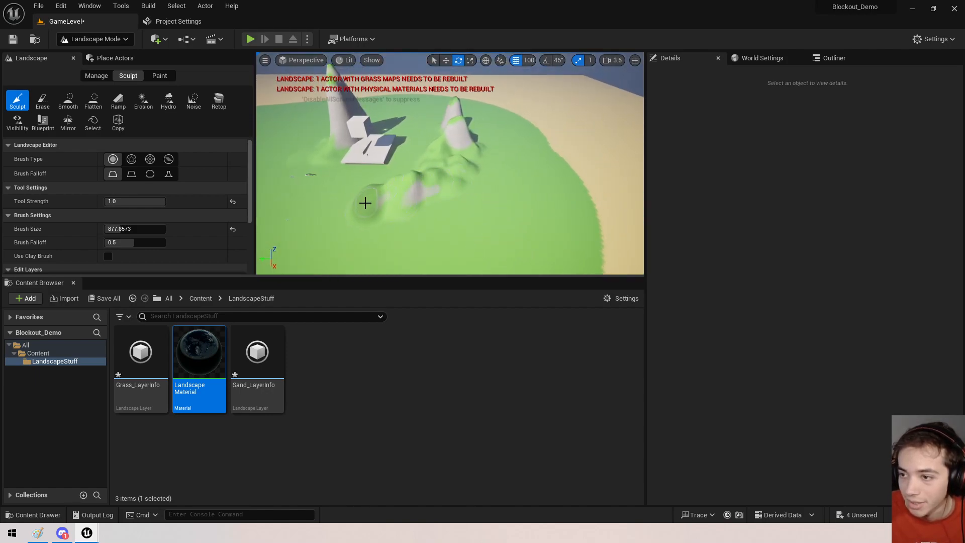
mouse_move(280, 218)
mouse_down()
mouse_move(338, 243)
mouse_move(410, 248)
mouse_up()
Flatten the top of the nearest sculpted hill into a plateau with the Flatten tool.
right_drag(500, 238, 322, 216)
right_drag(449, 163, 272, 178)
click(93, 99)
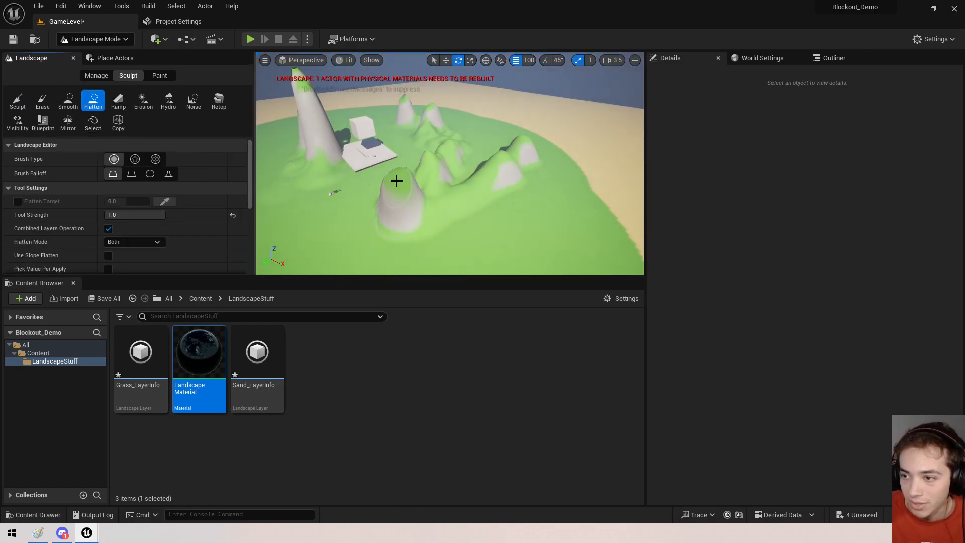
right_drag(329, 202, 341, 198)
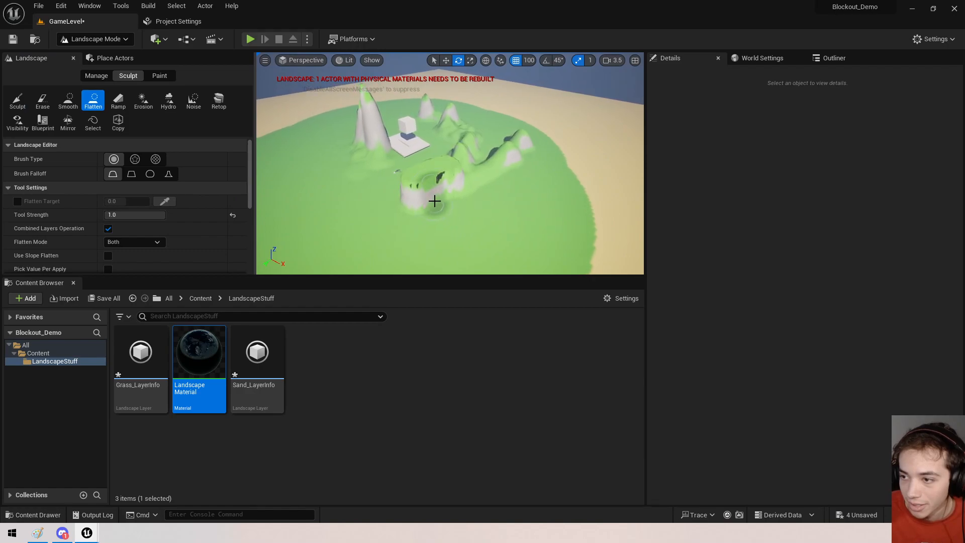
Flatten additional round lower terraces against the side of the plateau near the blockout building.
key(w)
mouse_move(439, 194)
right_down()
mouse_move(430, 194)
mouse_move(440, 214)
right_up()
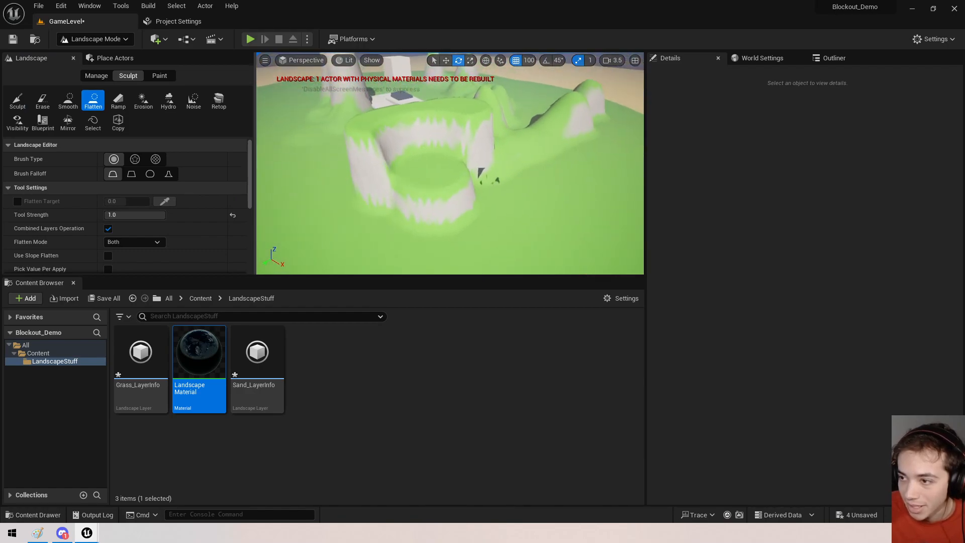
key(e)
right_drag(351, 176, 435, 191)
key(a)
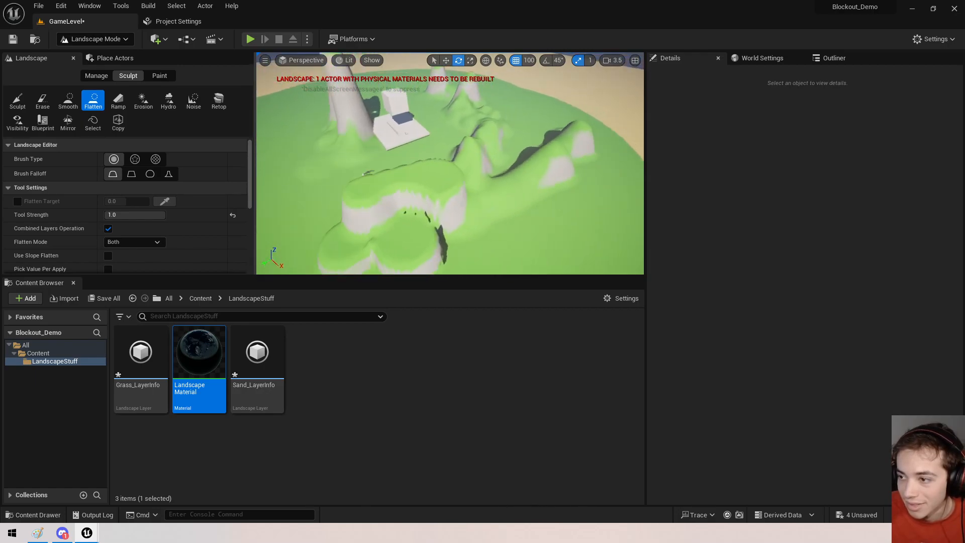
key(w)
mouse_move(434, 191)
right_down()
mouse_move(434, 176)
mouse_move(435, 190)
right_up()
key(s)
Smooth the plateau edges and the neighbouring hills with the Smooth tool at Tool Strength 1.0.
click(66, 100)
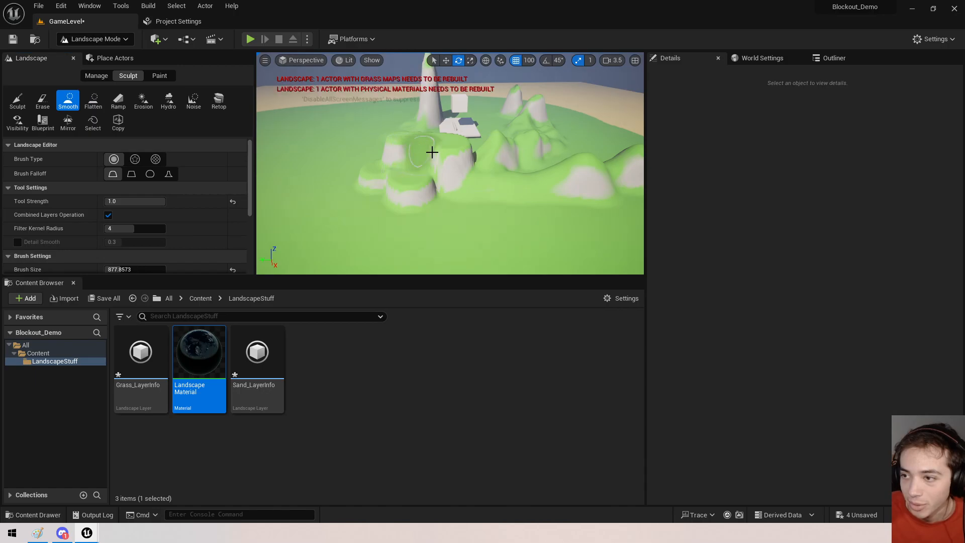
key(w)
right_drag(395, 161, 394, 149)
key(s)
key(d)
key(w)
mouse_move(485, 200)
right_down()
mouse_move(472, 221)
mouse_move(423, 201)
mouse_move(382, 200)
right_up()
drag(484, 200, 485, 200)
right_drag(485, 200, 485, 200)
key(w)
mouse_move(513, 206)
mouse_down()
mouse_move(459, 200)
mouse_move(470, 201)
mouse_up()
mouse_move(470, 201)
right_down()
mouse_move(352, 200)
mouse_move(533, 200)
mouse_move(513, 194)
mouse_move(523, 241)
mouse_move(623, 231)
right_up()
key(w)
key(w)
mouse_move(505, 199)
right_down()
mouse_move(452, 161)
mouse_move(533, 186)
mouse_move(563, 222)
mouse_move(510, 200)
right_up()
key(w)
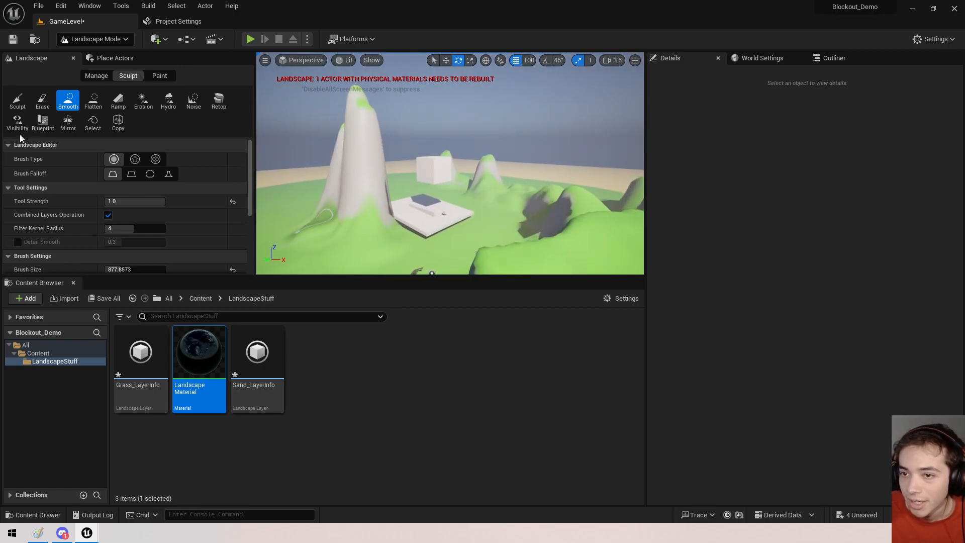
Reopen LandscapeMaterial from the LandscapeStuff folder and maximize its editor window.
click(176, 21)
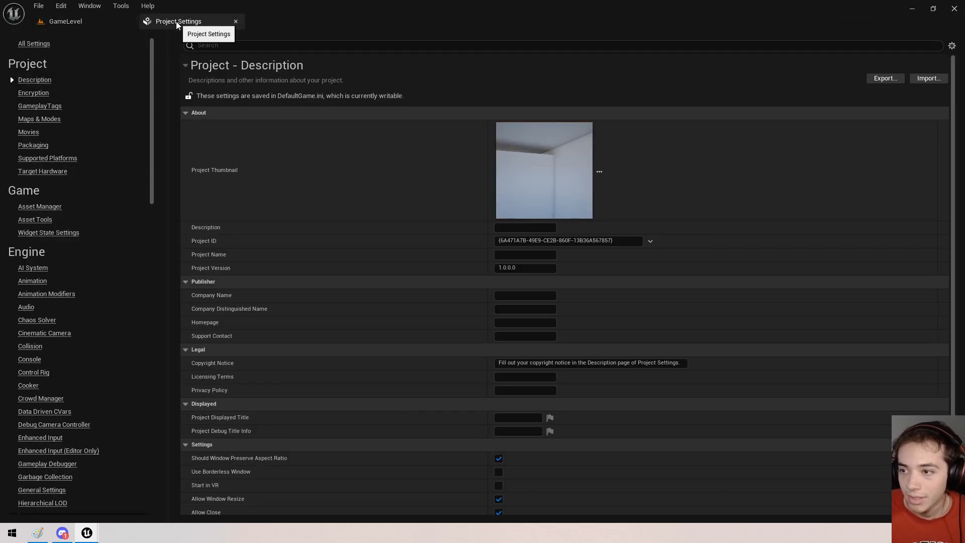
click(119, 25)
double_click(199, 355)
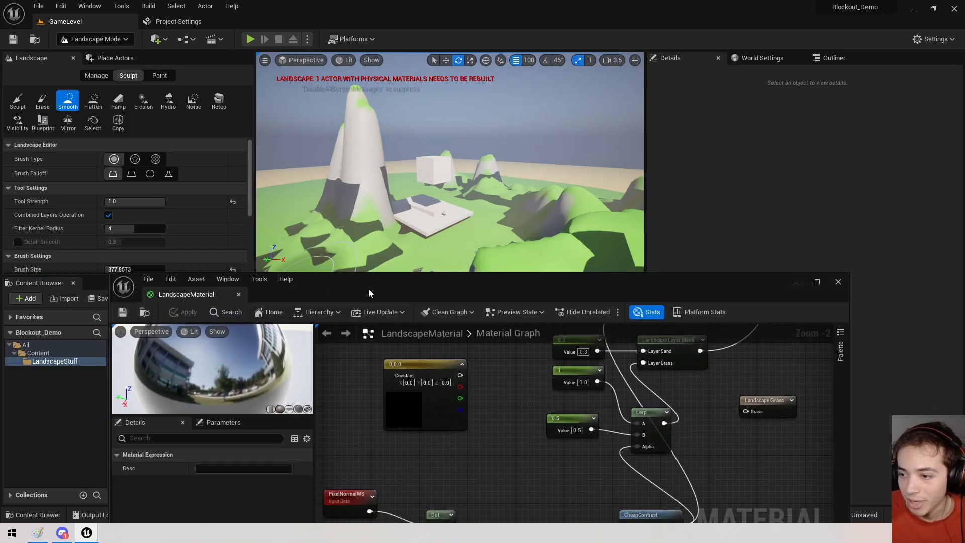
drag(433, 285, 337, 4)
Delete the unused black colour constant and spread the slope-blend nodes and roughness constants out toward the graph's left side.
scroll(512, 221, down, 3)
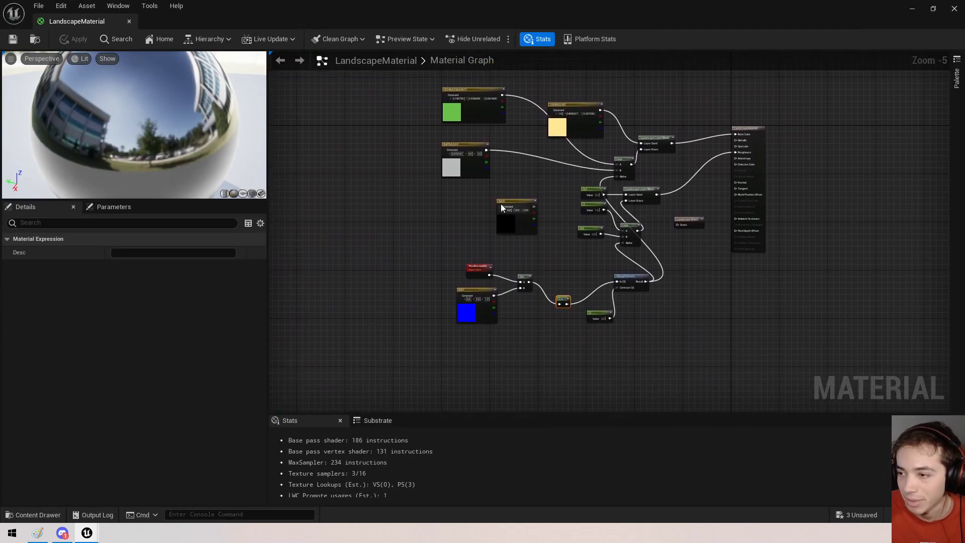
click(516, 229)
key(Delete)
right_drag(538, 232, 372, 302)
drag(372, 305, 595, 390)
drag(575, 316, 466, 301)
drag(548, 240, 457, 227)
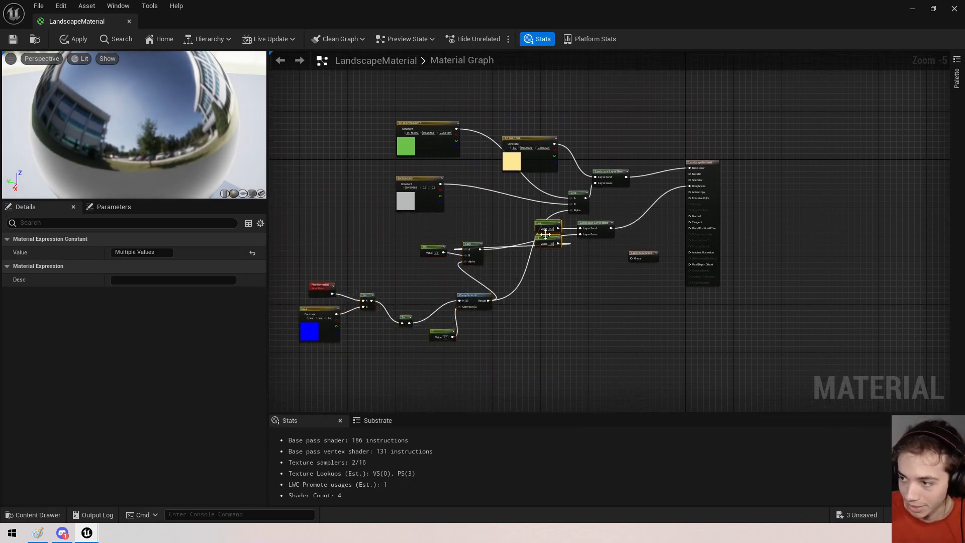
right_drag(554, 251, 487, 328)
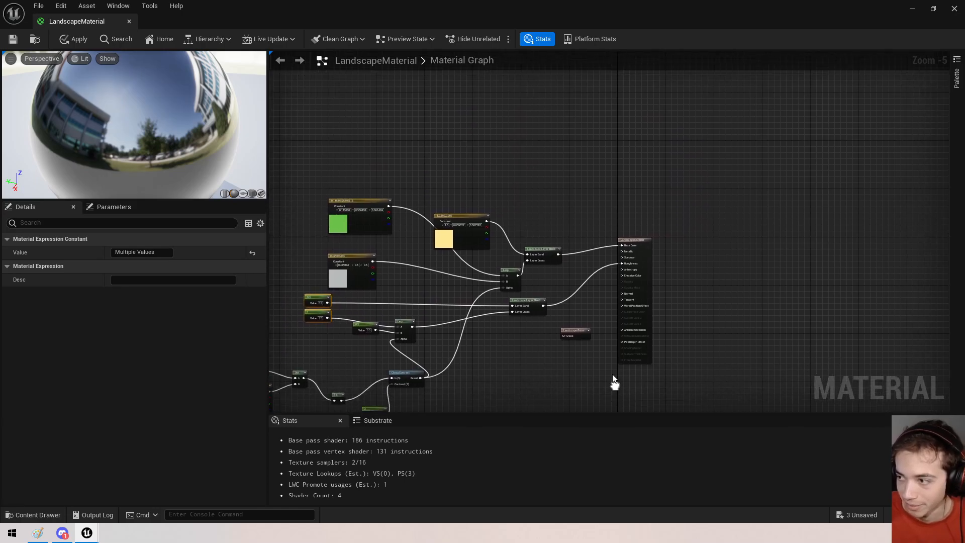
Filter the material's own properties for "material" and enable Use Material Attributes.
click(358, 174)
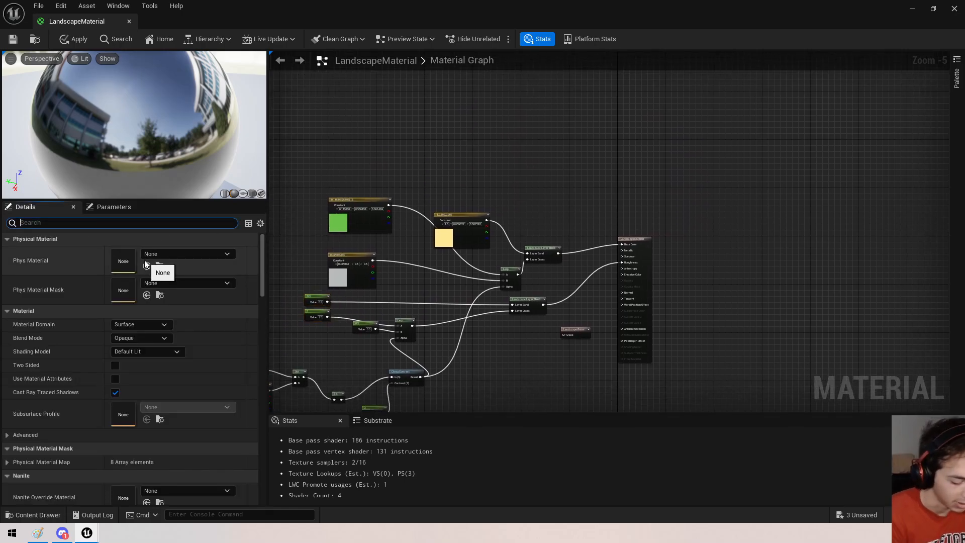
text(material)
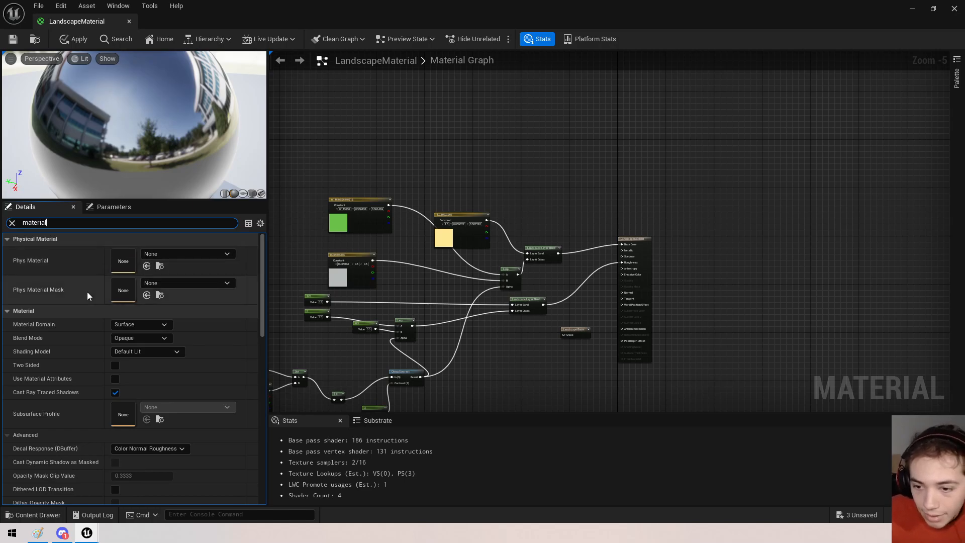
click(115, 379)
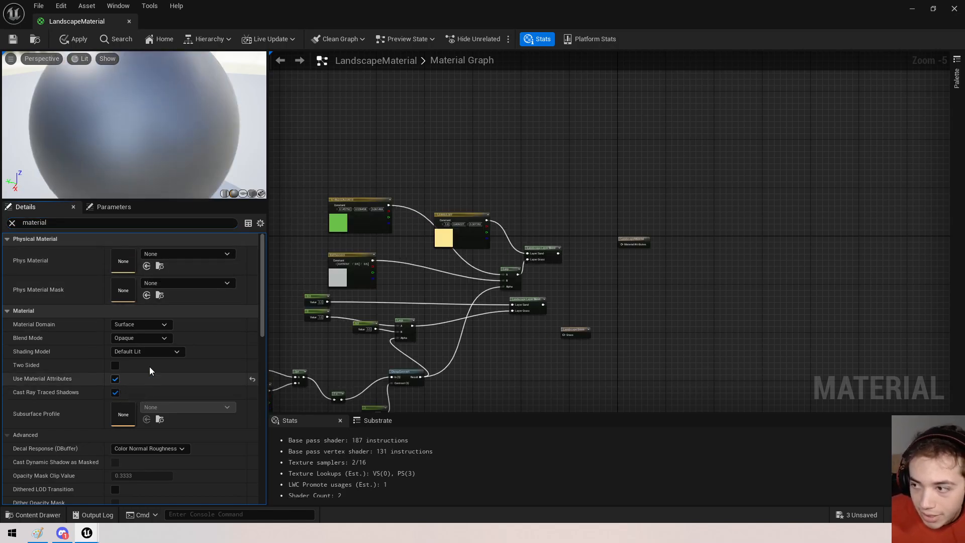
Connect the colour Landscape Layer Blend to the Material Attributes input and place it beside the LandscapeMaterial output node.
scroll(609, 208, up, 5)
click(609, 184)
drag(610, 184, 662, 150)
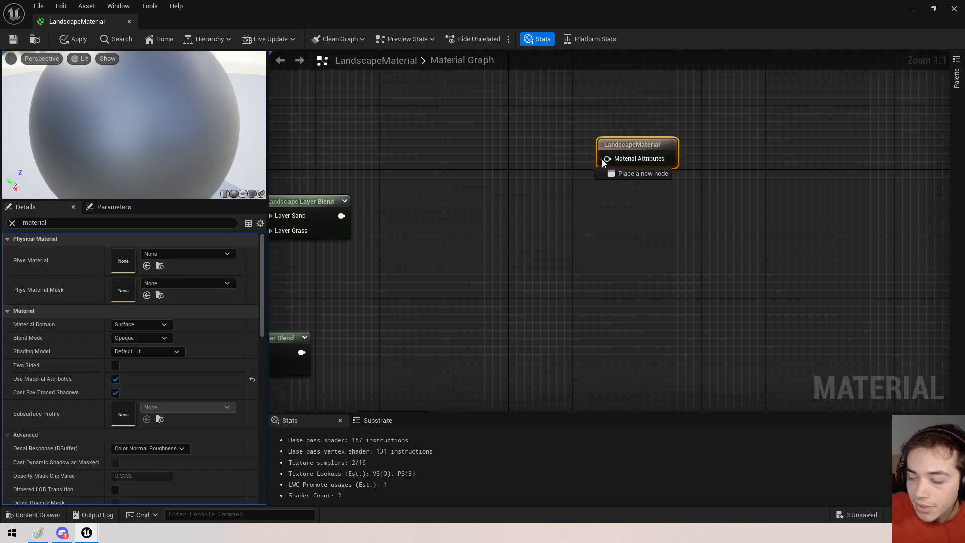
right_drag(478, 120, 468, 174)
drag(630, 200, 590, 208)
scroll(519, 216, down, 2)
right_drag(519, 216, 614, 190)
right_drag(488, 221, 487, 200)
drag(445, 206, 641, 181)
drag(535, 165, 556, 170)
right_drag(496, 225, 652, 259)
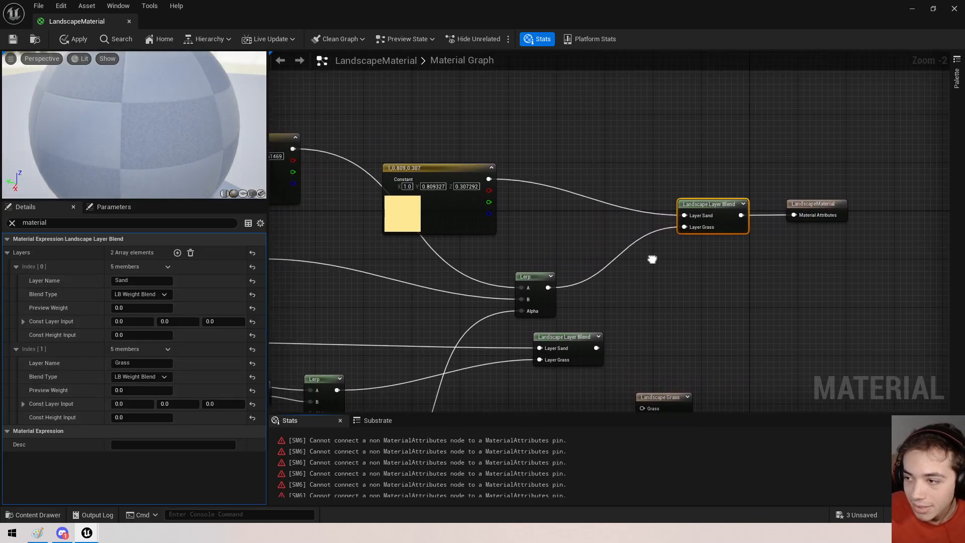
Break the blend's Sand and Grass input links and feed Layer Sand from a new MakeMaterialAttributes node placed above the graph.
alt+click(684, 215)
alt+click(685, 226)
right_click(597, 137)
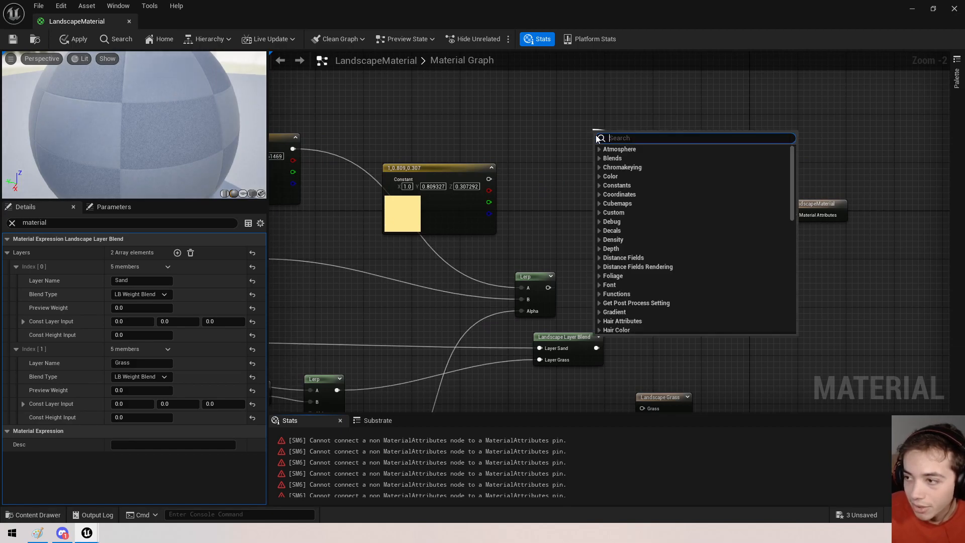
text(make mater)
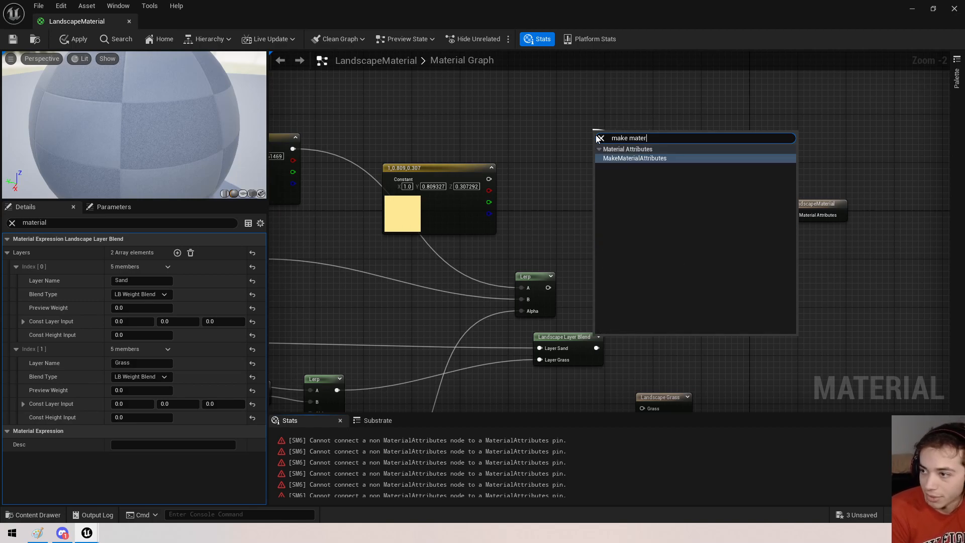
key(Return)
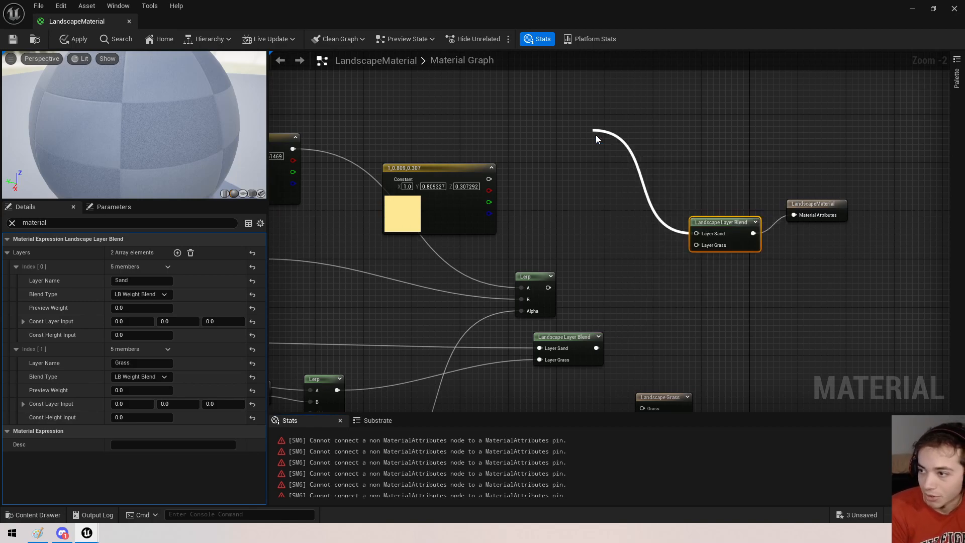
scroll(685, 263, down, 3)
right_drag(706, 242, 664, 337)
drag(615, 293, 607, 161)
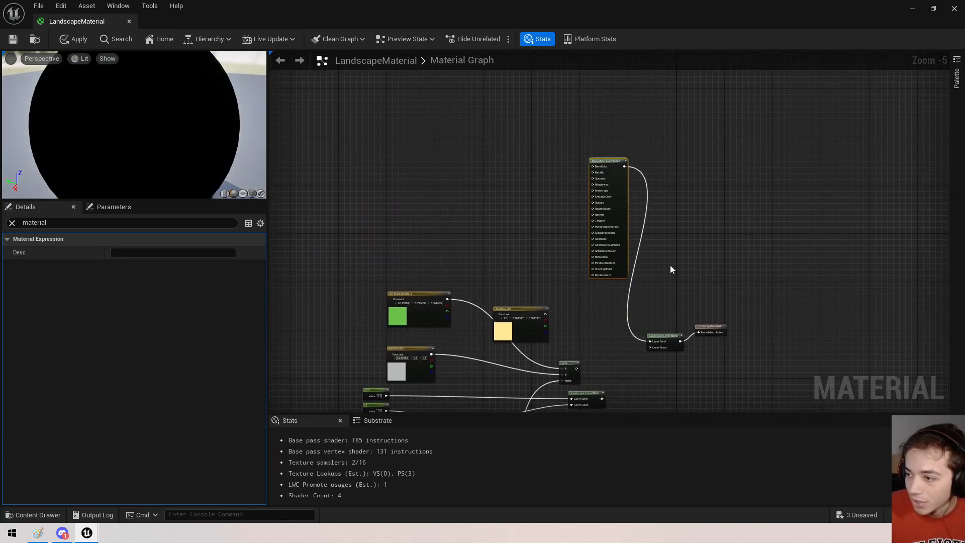
Duplicate the MakeMaterialAttributes node twice, connecting the second to Layer Grass and placing the third below it.
right_drag(675, 360, 658, 203)
key(ctrl+d)
drag(753, 233, 635, 190)
right_drag(677, 262, 650, 167)
drag(558, 207, 574, 130)
drag(554, 214, 554, 214)
drag(567, 201, 562, 98)
right_drag(629, 153, 602, 241)
key(ctrl+d)
drag(607, 281, 535, 326)
Add a third layer named Stone to the Landscape Layer Blend and connect the lowest MakeMaterialAttributes node to it.
right_click(593, 171)
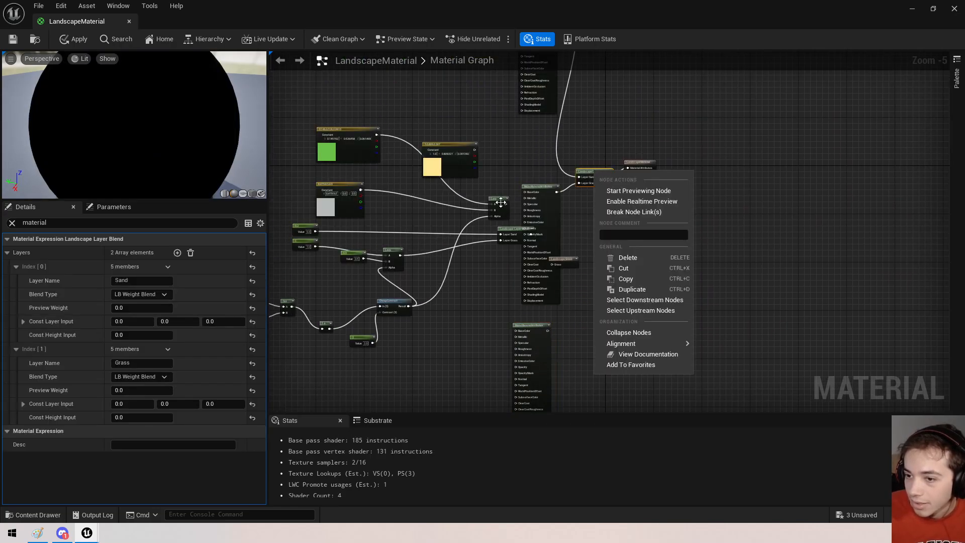
click(176, 252)
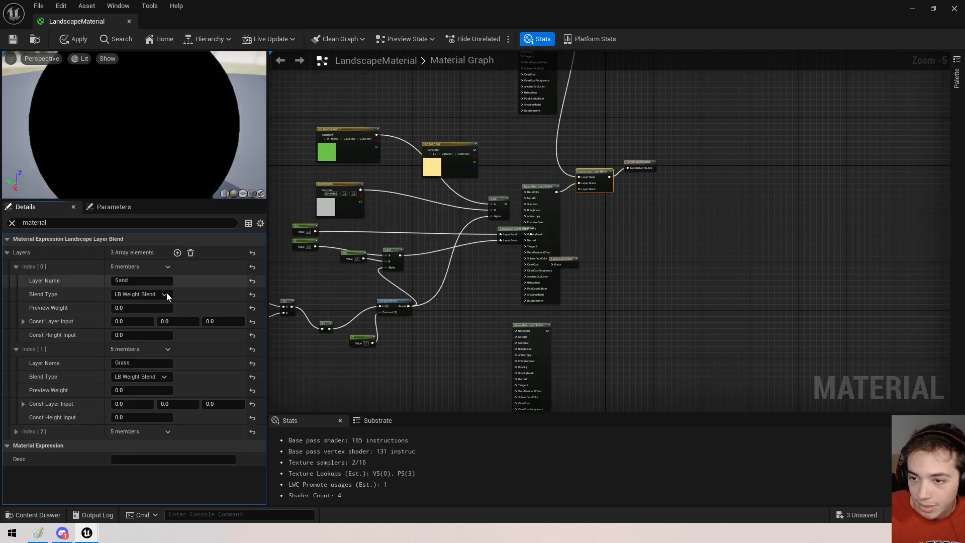
click(16, 432)
click(143, 446)
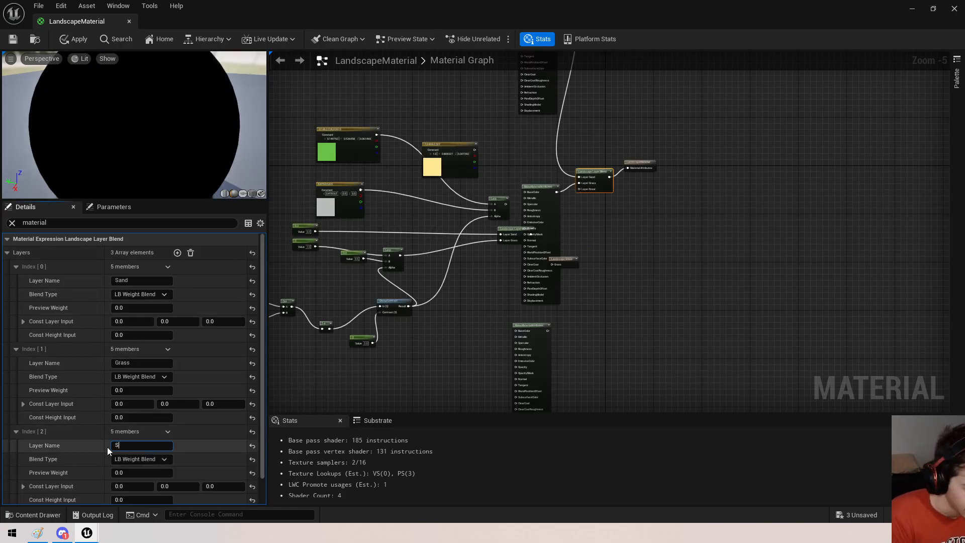
text(Stone)
key(Return)
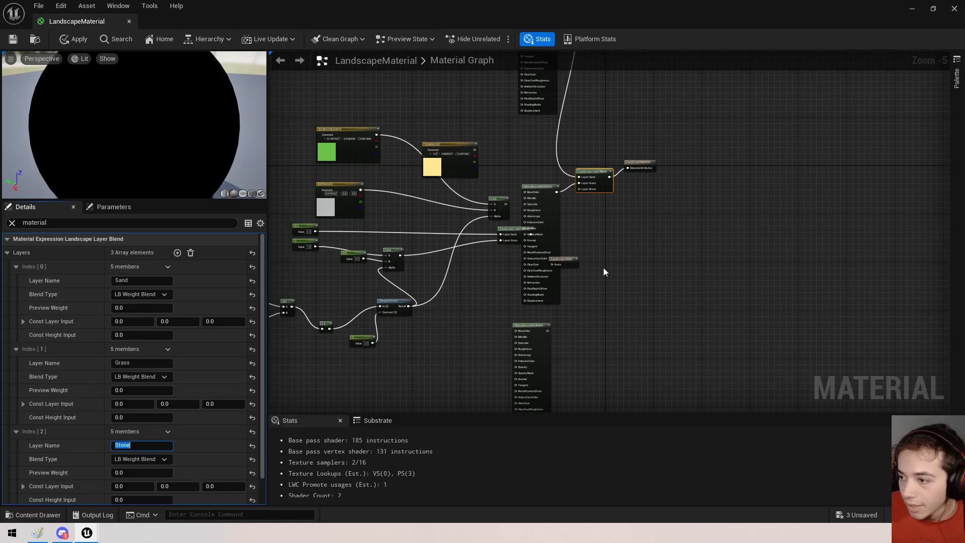
drag(548, 332, 578, 190)
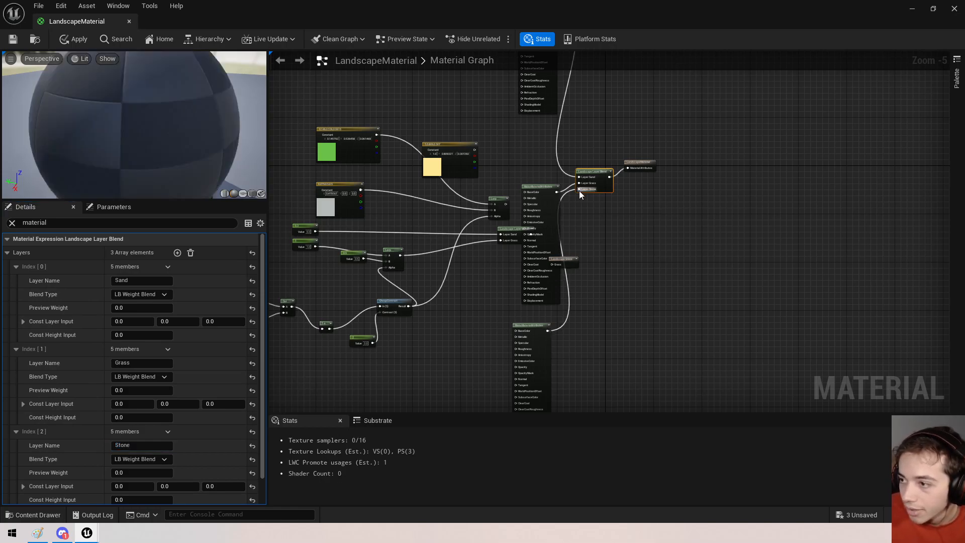
Move the Landscape Grass node aside and shift the attribute and output nodes away from the old colour nodes.
drag(573, 259, 590, 257)
scroll(606, 223, down, 4)
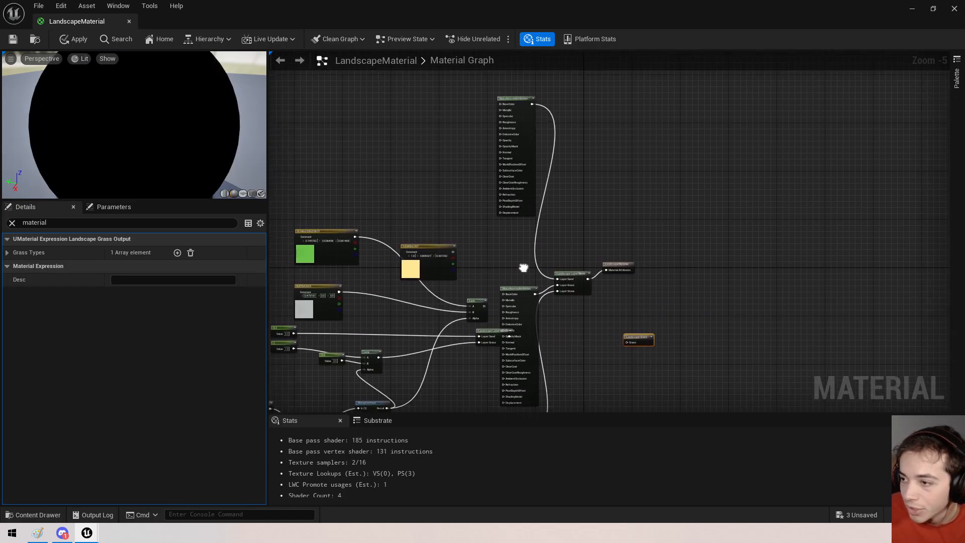
drag(498, 362, 497, 358)
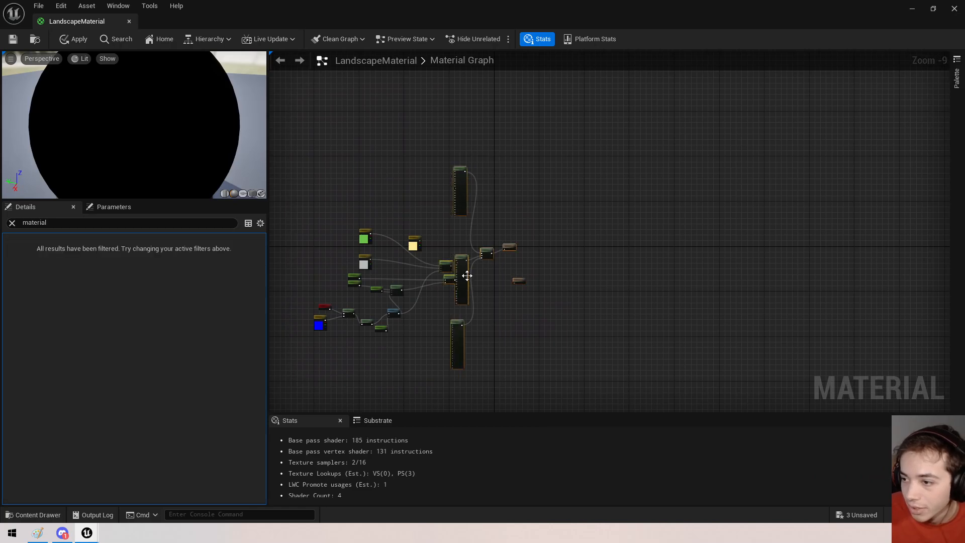
scroll(464, 255, up, 8)
right_drag(464, 260, 424, 96)
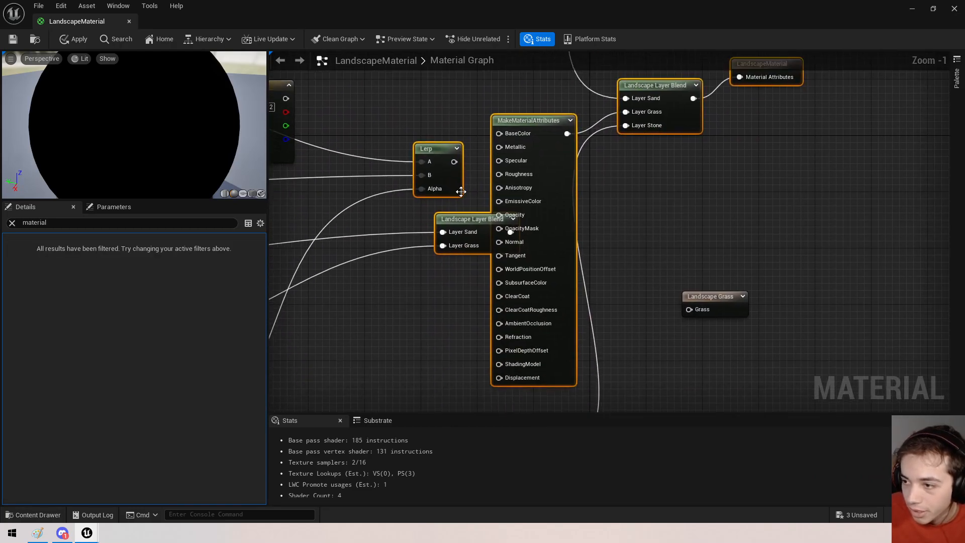
click(440, 224)
scroll(415, 214, down, 2)
right_drag(415, 214, 407, 372)
click(439, 190)
scroll(439, 190, down, 2)
right_drag(439, 191, 476, 349)
Label the topmost MakeMaterialAttributes node "Grass" and connect the green colour constant to its BaseColor.
click(507, 229)
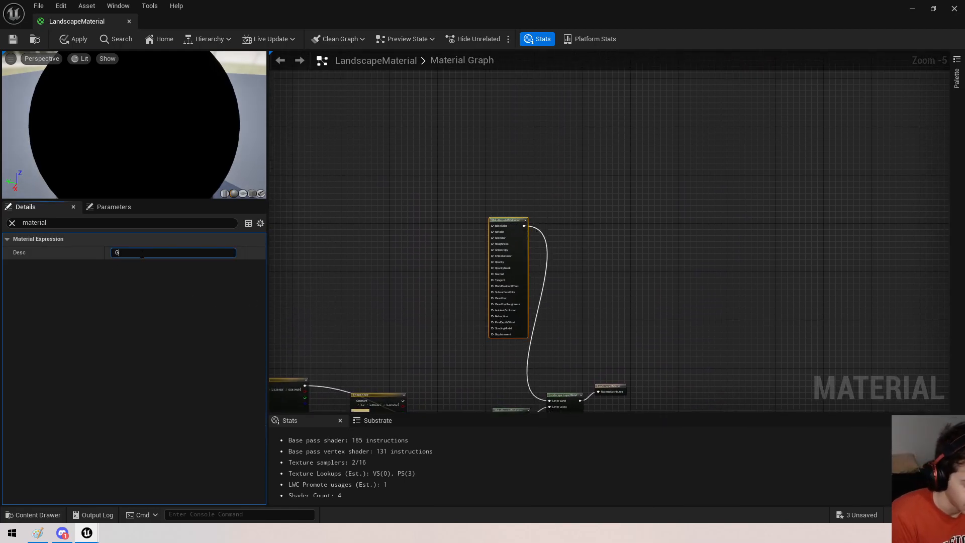
scroll(343, 381, up, 4)
scroll(343, 382, down, 3)
right_drag(343, 382, 508, 291)
drag(400, 329, 558, 112)
drag(613, 91, 706, 95)
Move the 0.3 constant beneath the green colour, connect it to the Grass node's Roughness, and set its value to 1.
right_drag(557, 180, 478, 245)
click(442, 328)
right_drag(442, 327, 411, 151)
right_drag(385, 300, 568, 311)
drag(431, 329, 653, 105)
right_drag(654, 105, 464, 385)
scroll(472, 380, up, 3)
drag(473, 383, 674, 248)
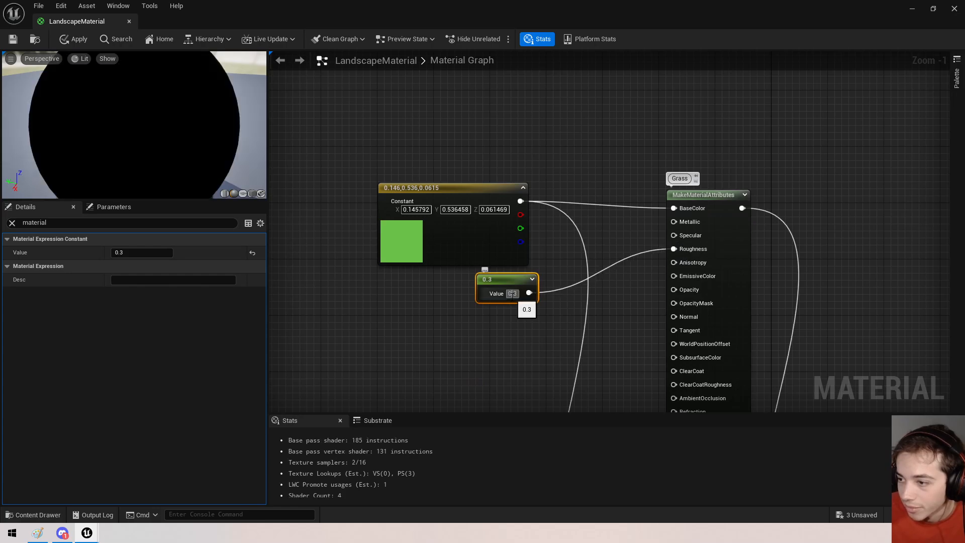
text(1)
key(Return)
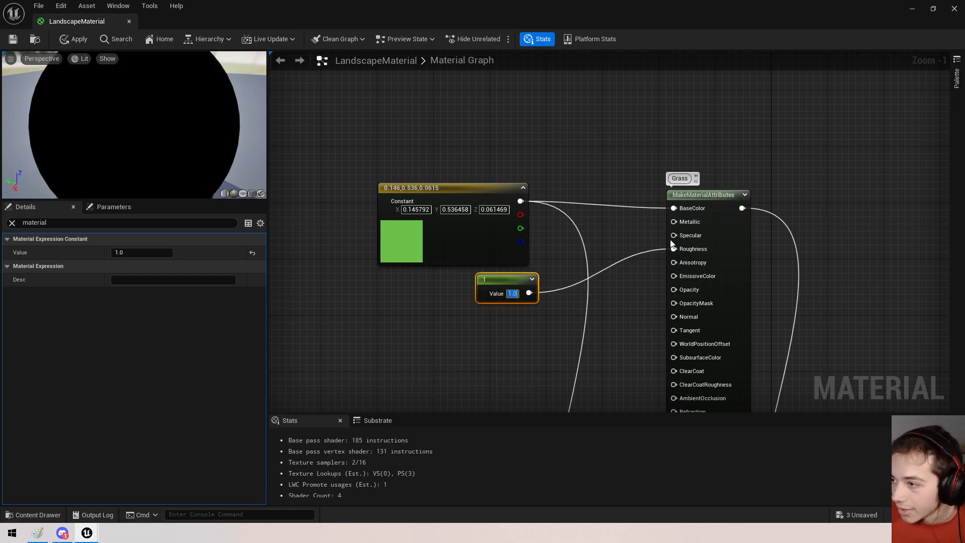
Add a constant of 0 and connect it to the Metallic input of the Grass MakeMaterialAttributes node.
click(615, 216)
key(1)
click(626, 221)
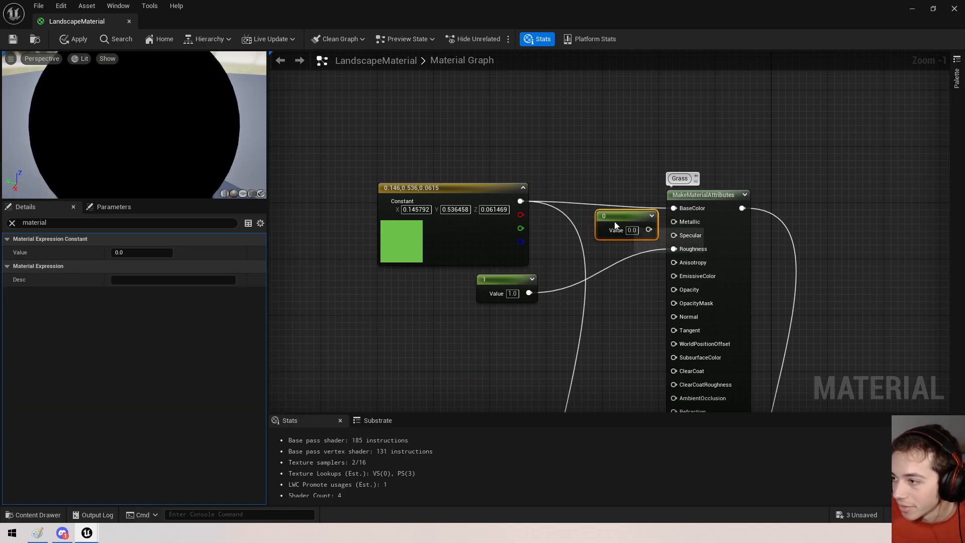
drag(634, 229, 674, 221)
right_drag(625, 317, 604, 241)
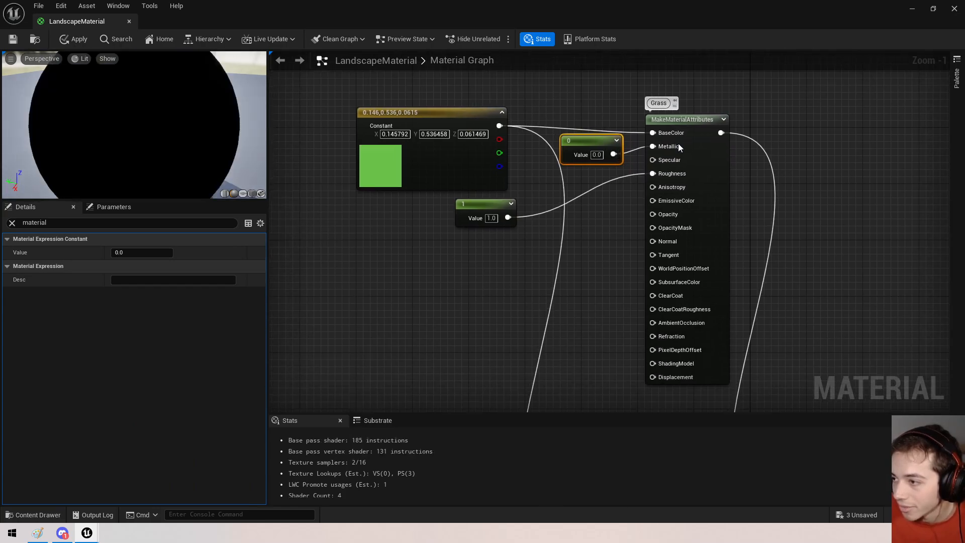
Delete the intermediate node and connect the yellow colour constant directly to BaseColor of the second MakeMaterialAttributes node.
right_drag(687, 223, 791, 53)
scroll(658, 194, down, 2)
right_drag(583, 330, 444, 276)
drag(534, 248, 559, 333)
key(Delete)
drag(428, 244, 575, 232)
Move the grey colour constant beside the stone layer's MakeMaterialAttributes node and connect it to BaseColor.
right_drag(608, 288, 780, 161)
drag(382, 211, 633, 380)
right_drag(688, 315, 575, 173)
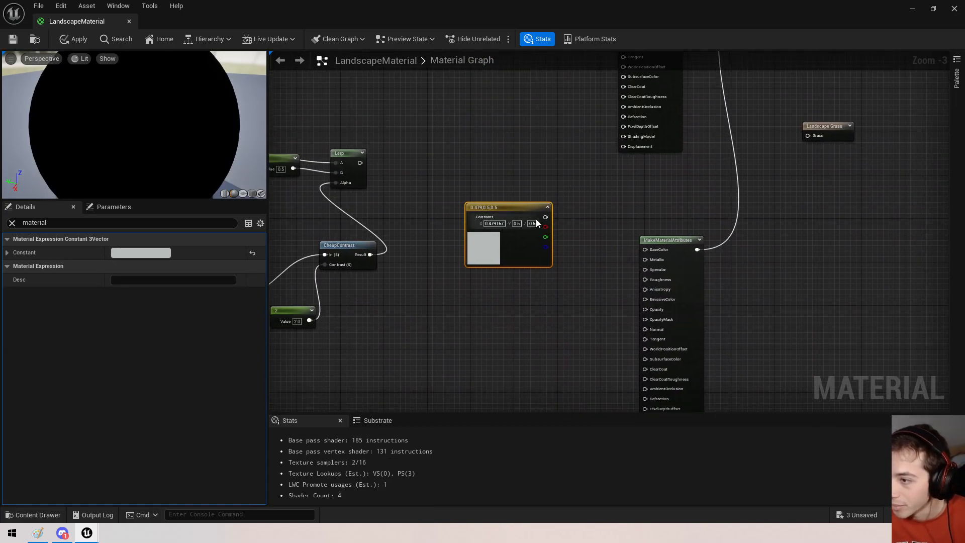
scroll(575, 398, down, 3)
right_drag(575, 405, 575, 231)
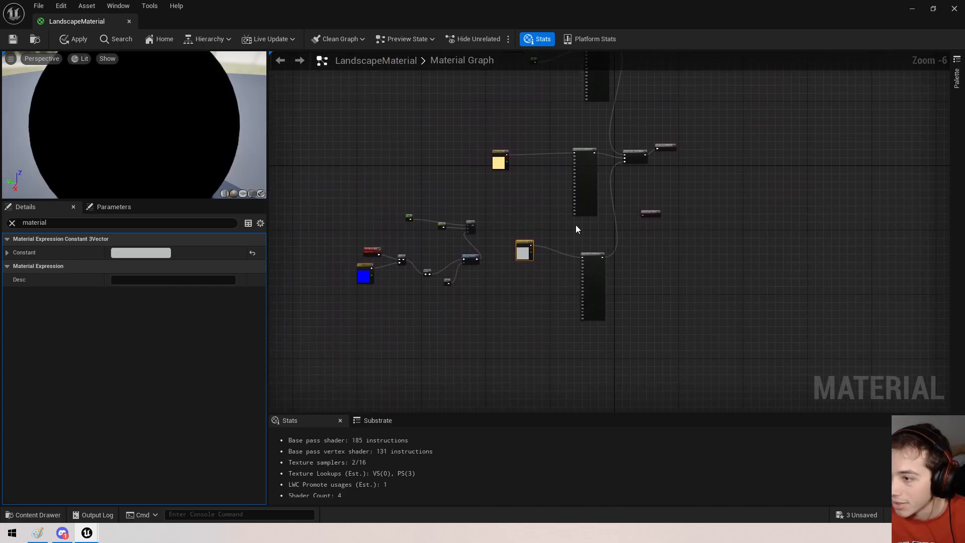
Reposition the Landscape Grass node below the layer blend and add a LandscapeLayerSample node next to it.
scroll(676, 233, up, 4)
click(588, 172)
right_drag(641, 193, 637, 298)
drag(594, 291, 673, 279)
right_click(577, 225)
text(landscape)
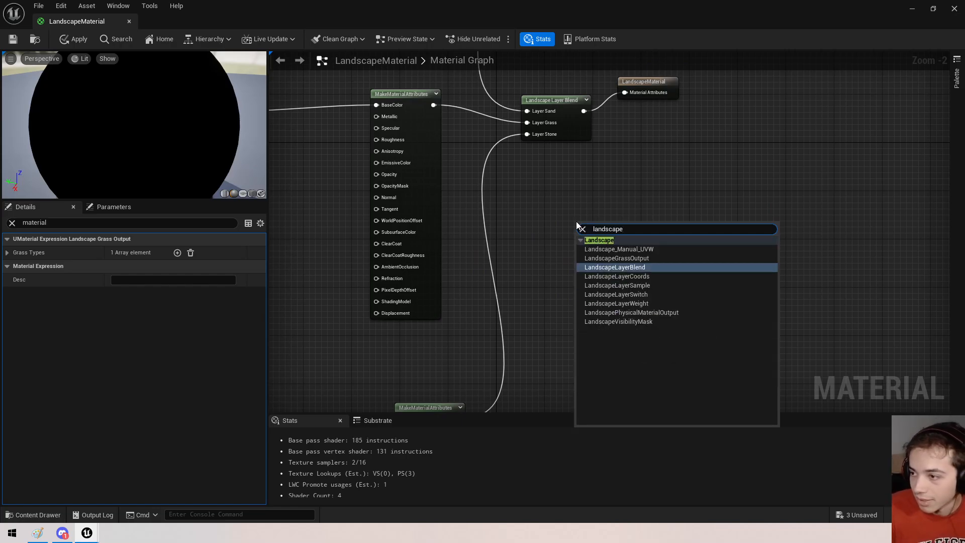
click(633, 287)
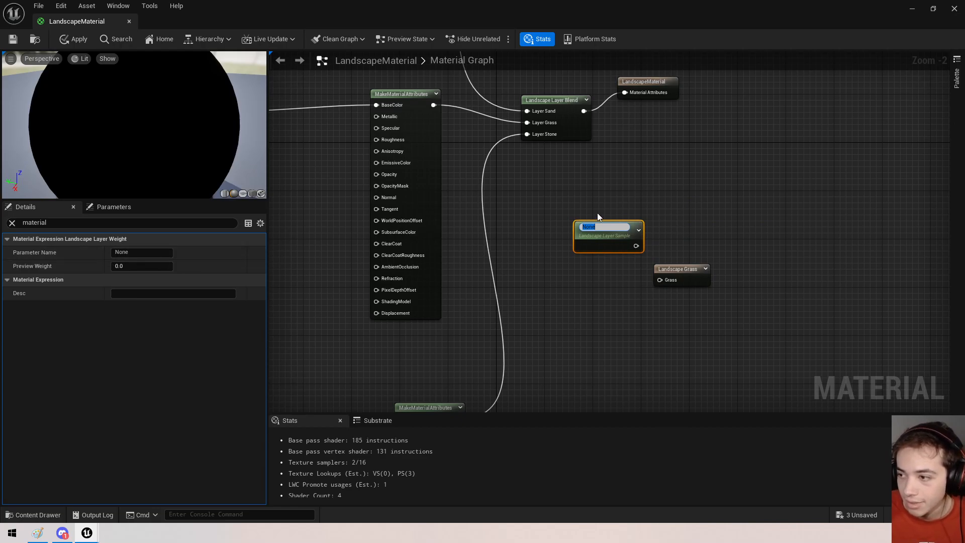
Name the layer sample parameter Sand and connect its output to the Landscape Grass node's Grass input.
click(507, 240)
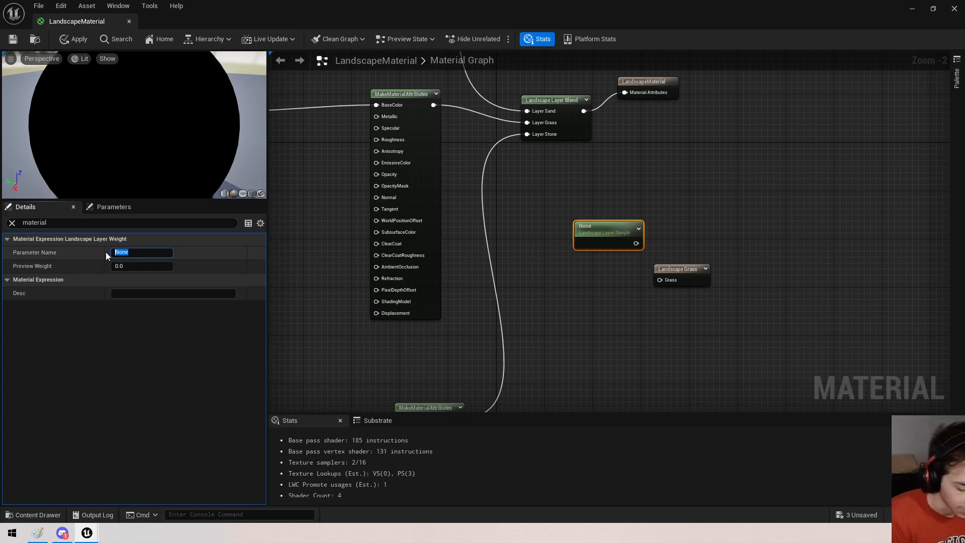
text(Sand)
key(Return)
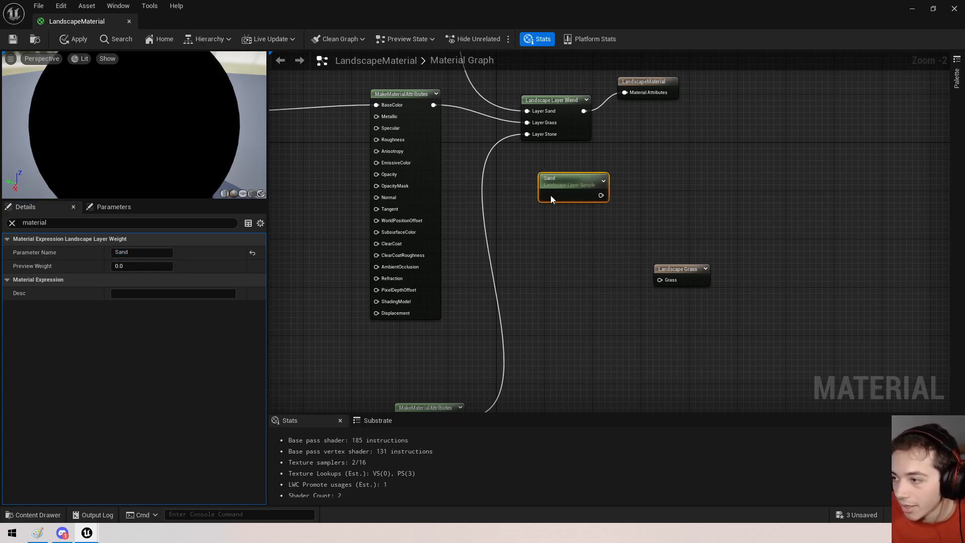
drag(607, 238, 661, 280)
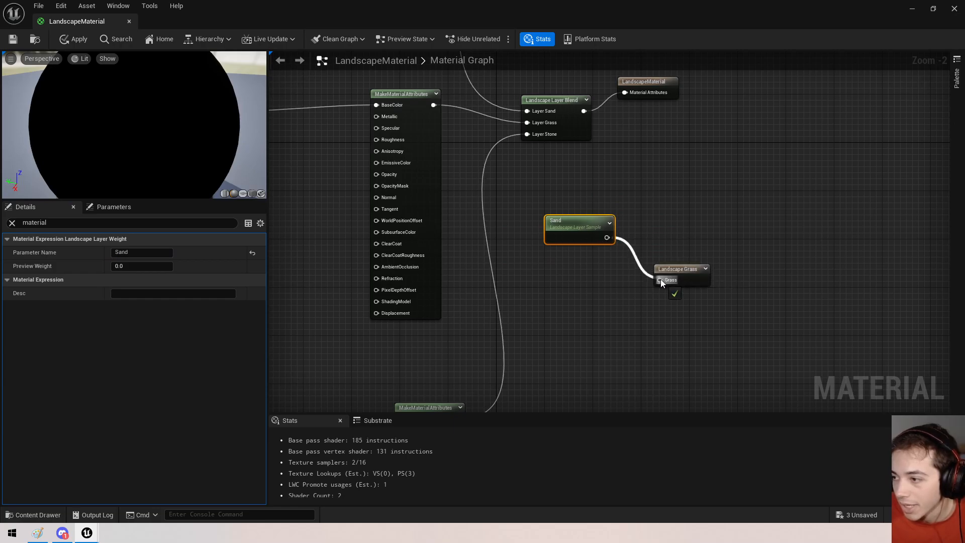
Expand the Landscape Grass node's Grass Types and line the node up directly beside the Sand layer sample.
click(683, 266)
click(7, 253)
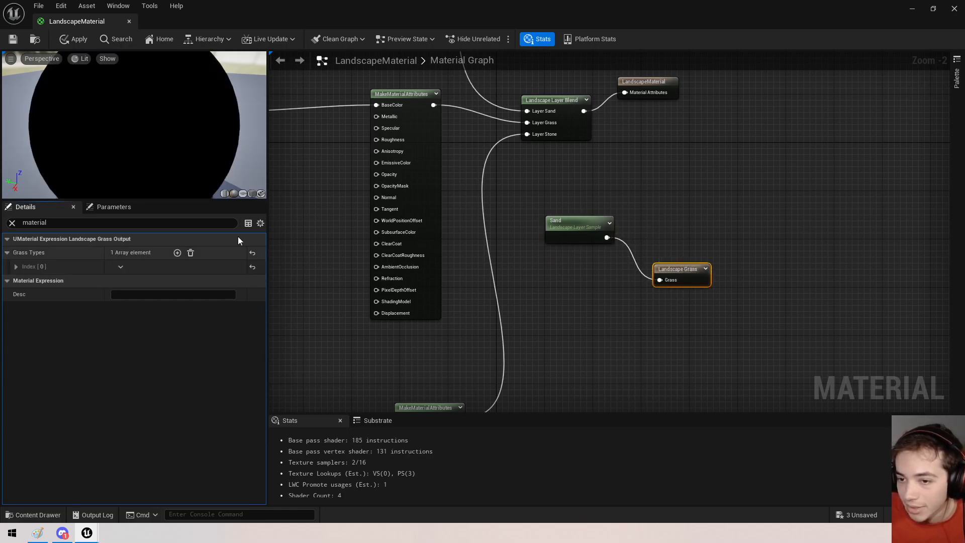
drag(686, 281, 668, 245)
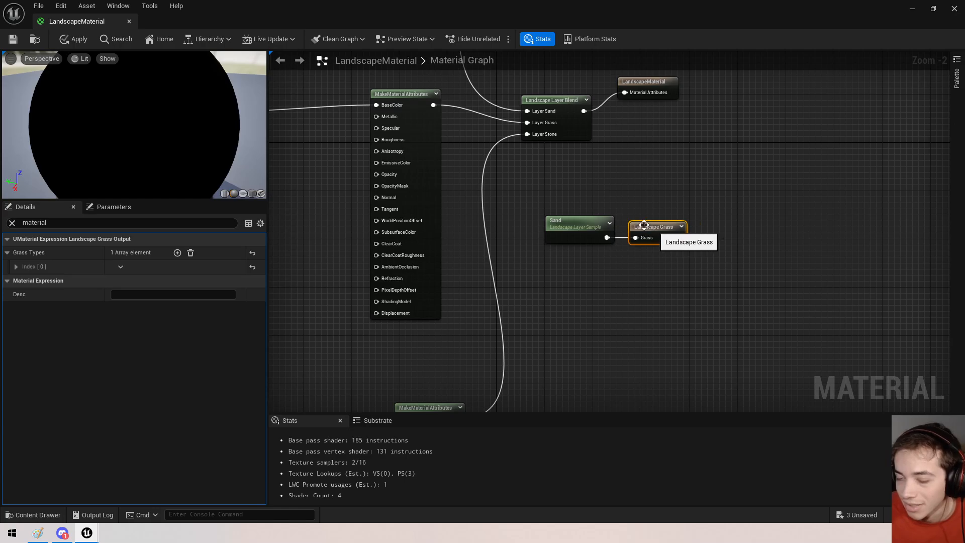
scroll(636, 218, up, 2)
mouse_move(529, 214)
mouse_down()
mouse_move(502, 214)
mouse_move(520, 214)
mouse_up()
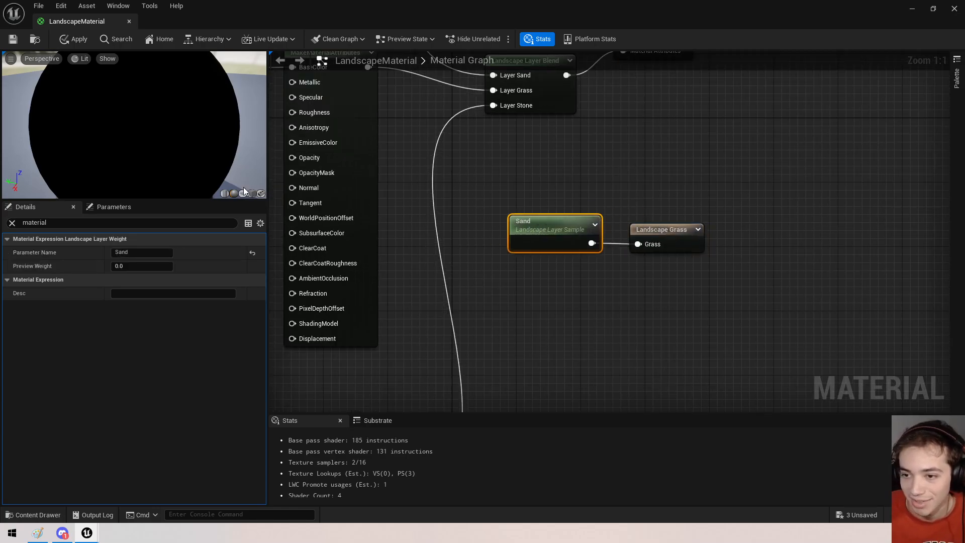
right_drag(594, 190, 524, 161)
mouse_move(496, 199)
mouse_down()
mouse_move(515, 199)
mouse_move(488, 191)
mouse_move(528, 167)
mouse_move(502, 191)
mouse_move(511, 191)
mouse_up()
drag(608, 208, 582, 190)
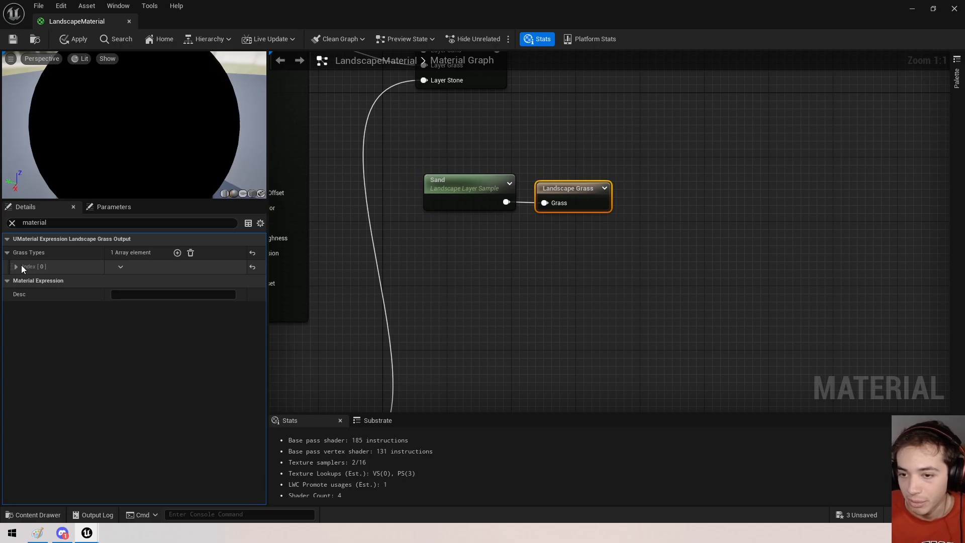
Expand the first Grass Types entry and check which assets its Grass Type can use.
click(19, 267)
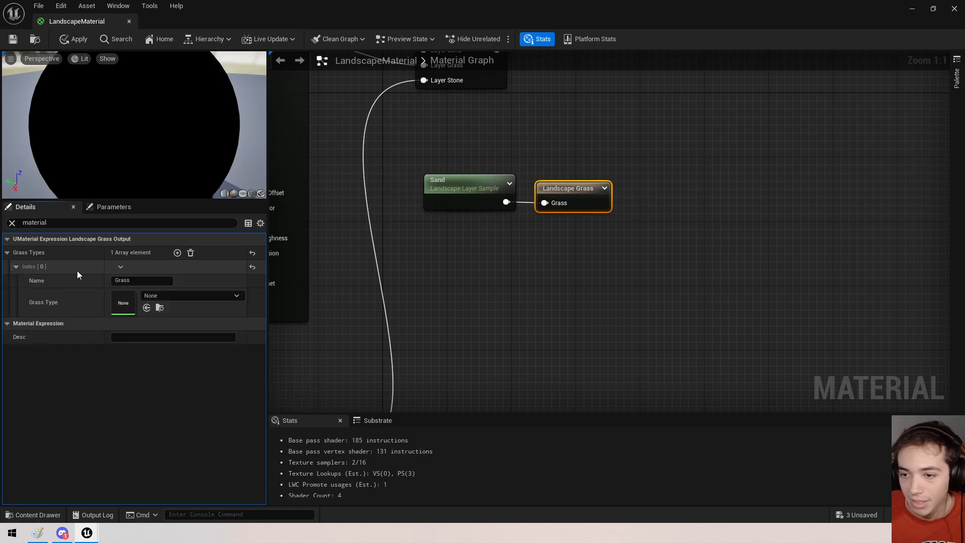
click(168, 297)
click(138, 304)
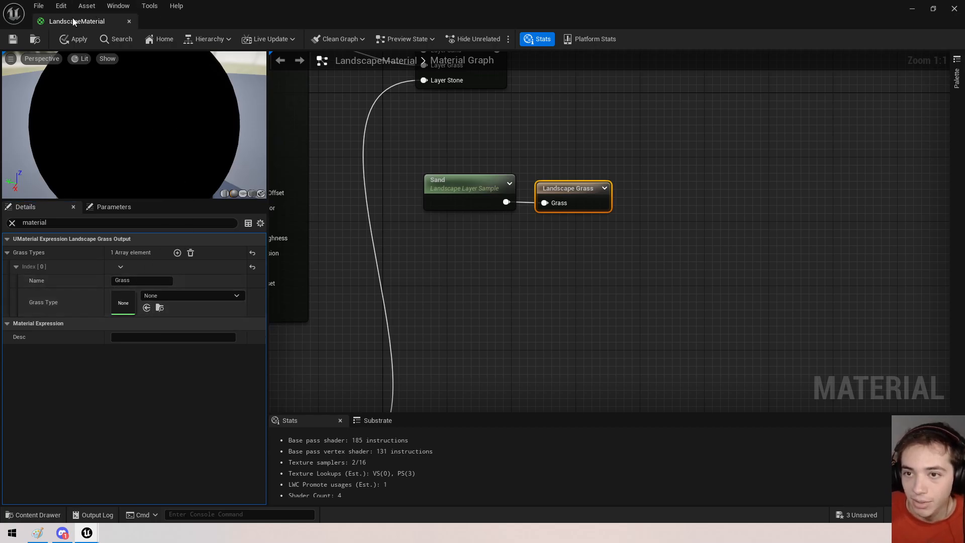
Create a Landscape Grass Type asset named SandScatter in the LandscapeStuff folder.
drag(195, 19, 524, 451)
right_click(442, 369)
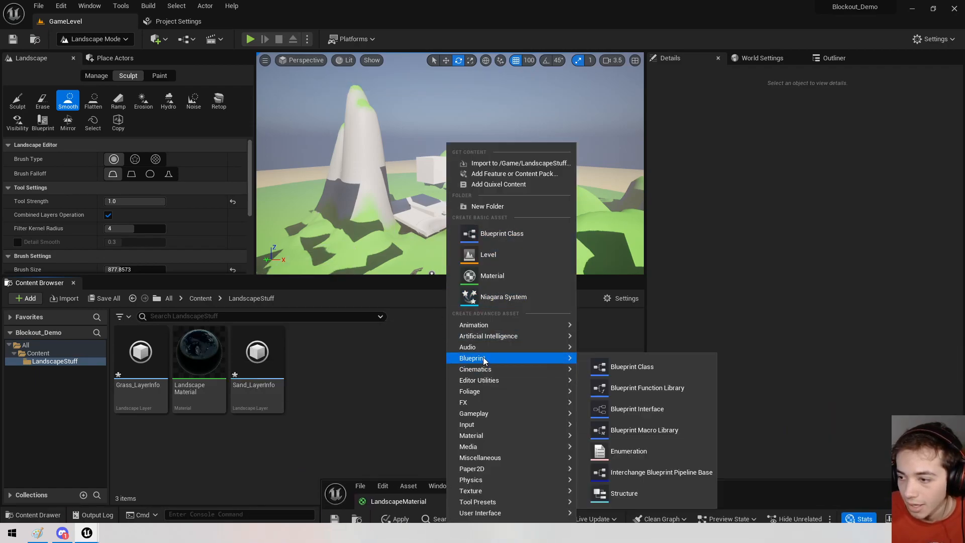
mouse_move(484, 496)
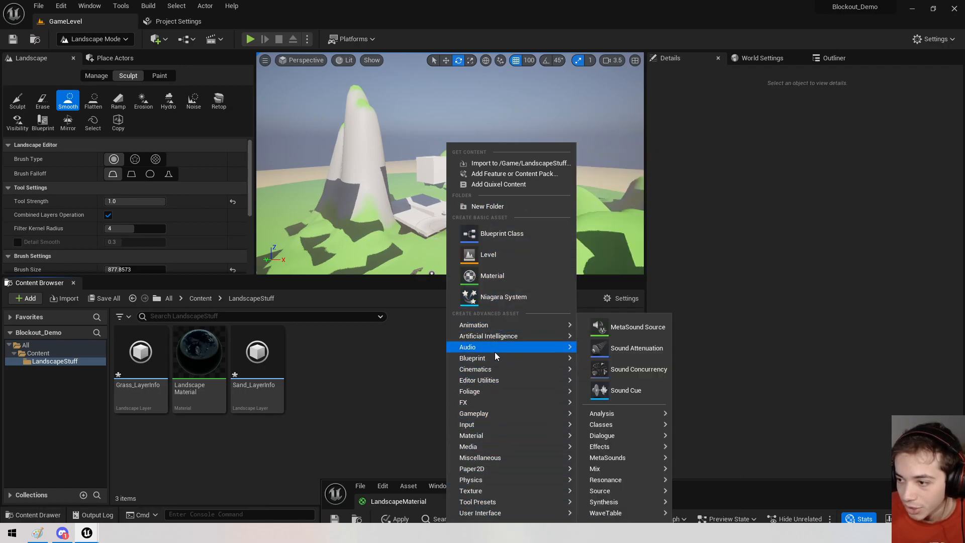
mouse_move(492, 402)
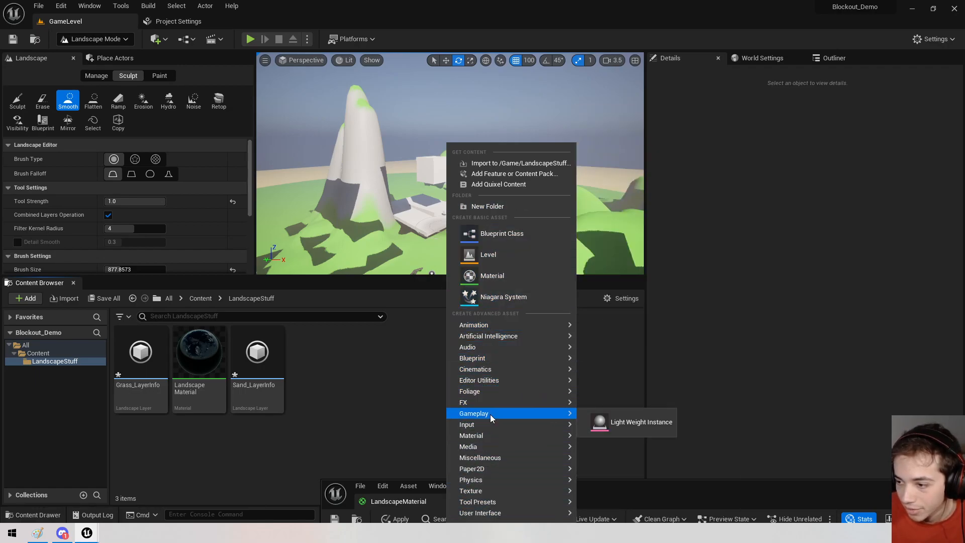
mouse_move(476, 440)
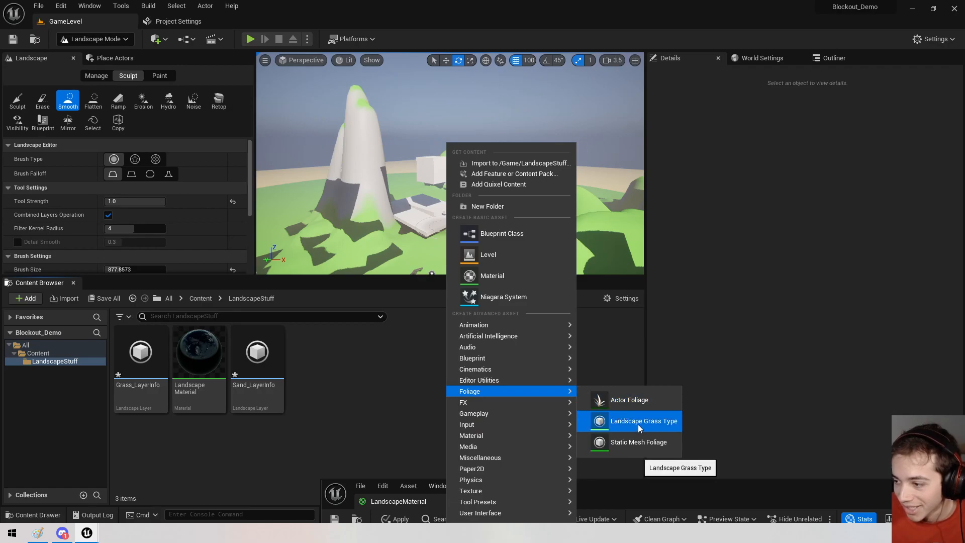
click(638, 425)
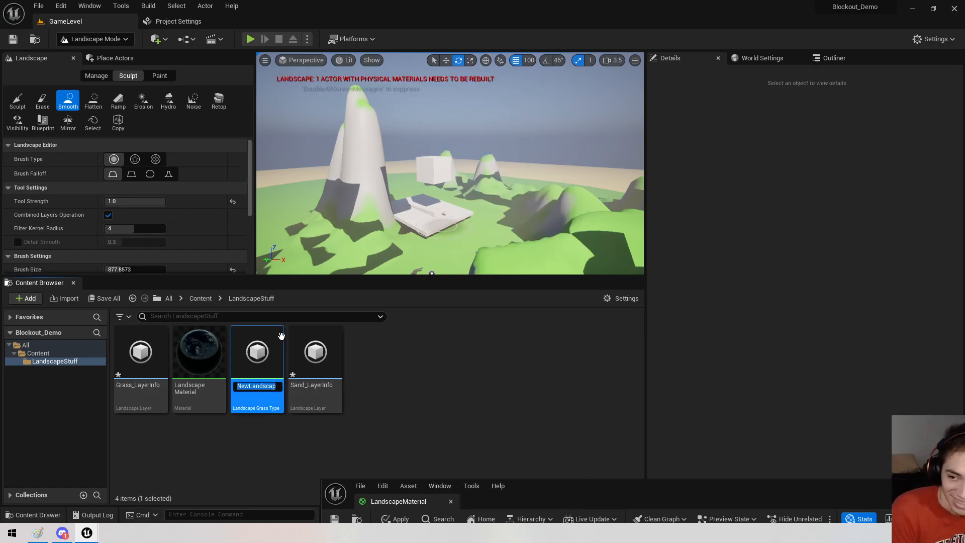
key(BackSpace)
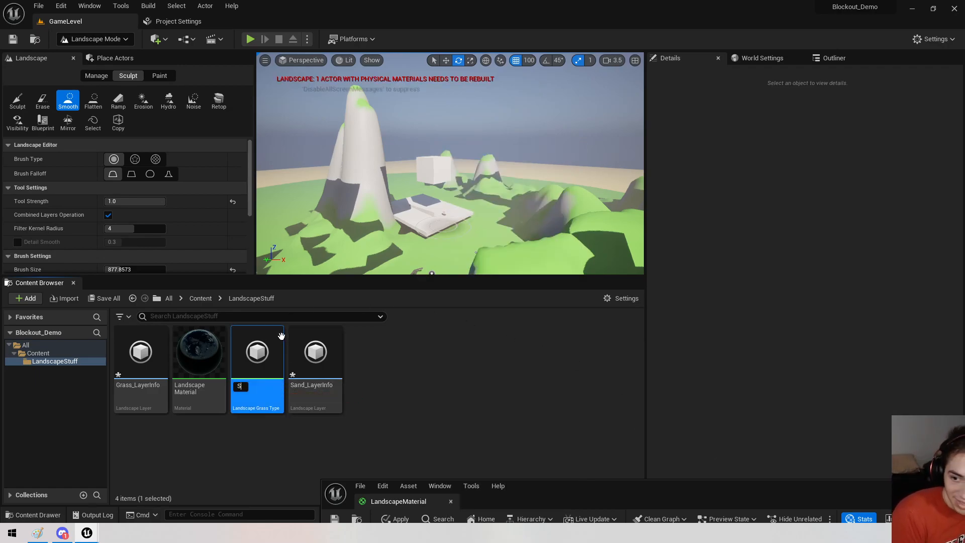
text(SandScatter)
key(Return)
Open the SandScatter asset and bring its editor window into full view.
right_drag(443, 221, 411, 203)
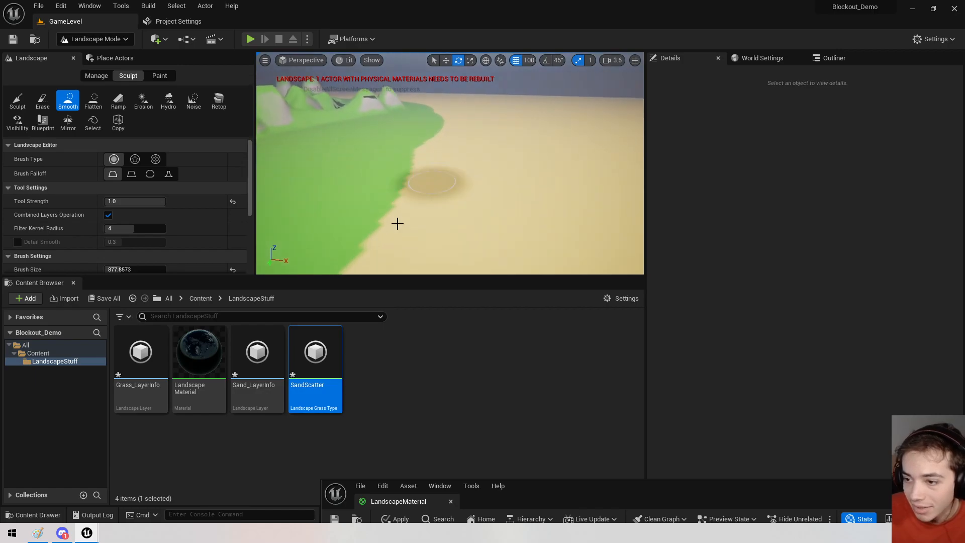
double_click(315, 352)
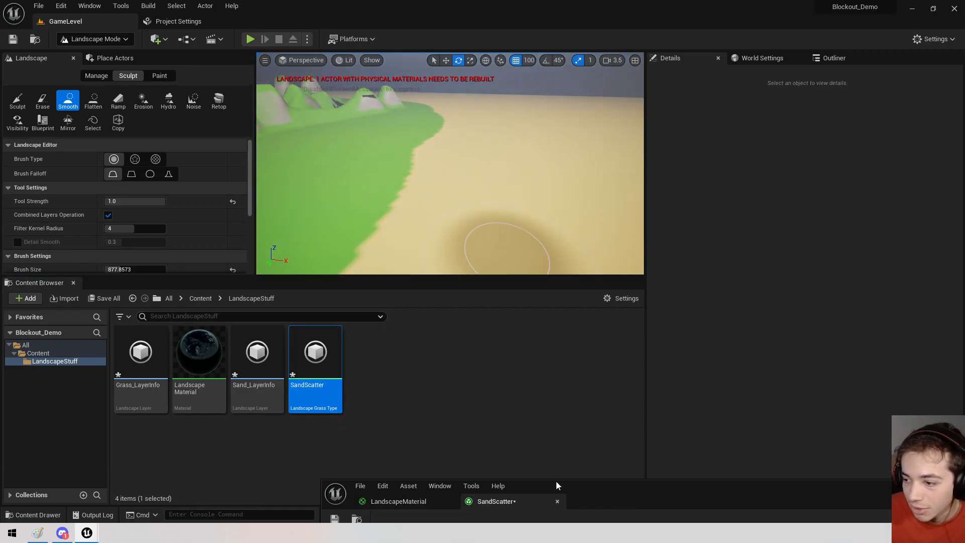
drag(556, 487, 366, 23)
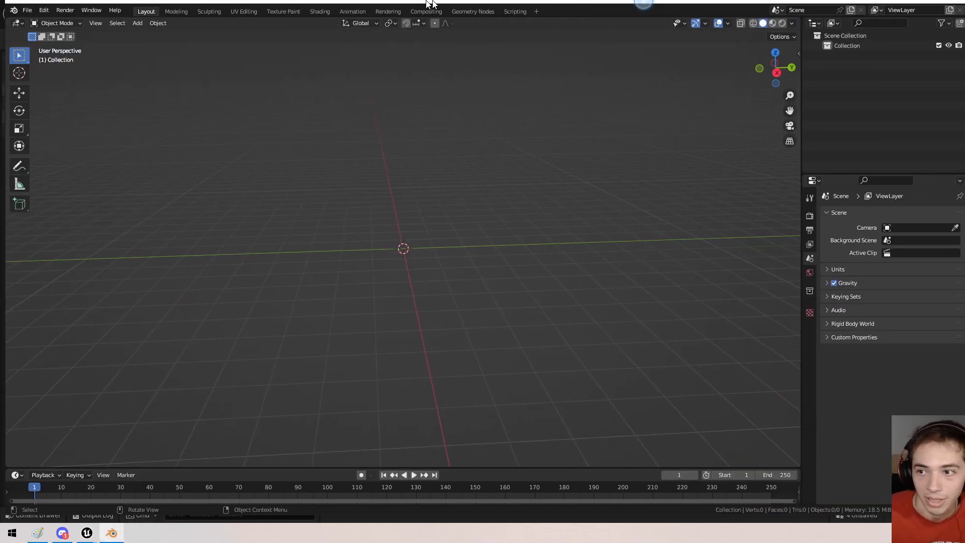
Switch to Blender and add an ico sphere at the origin.
middle_drag(483, 271, 420, 232)
key(shift+a)
mouse_move(420, 233)
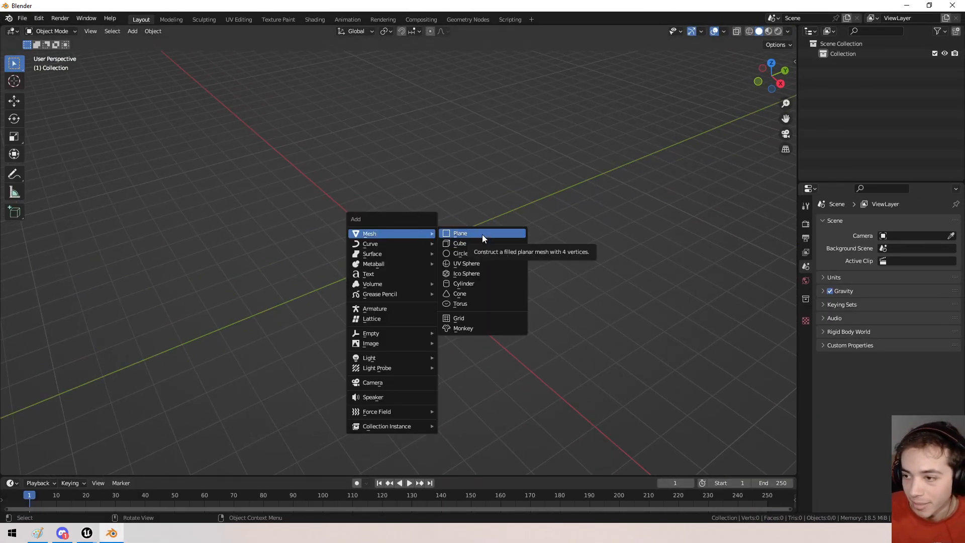
click(463, 273)
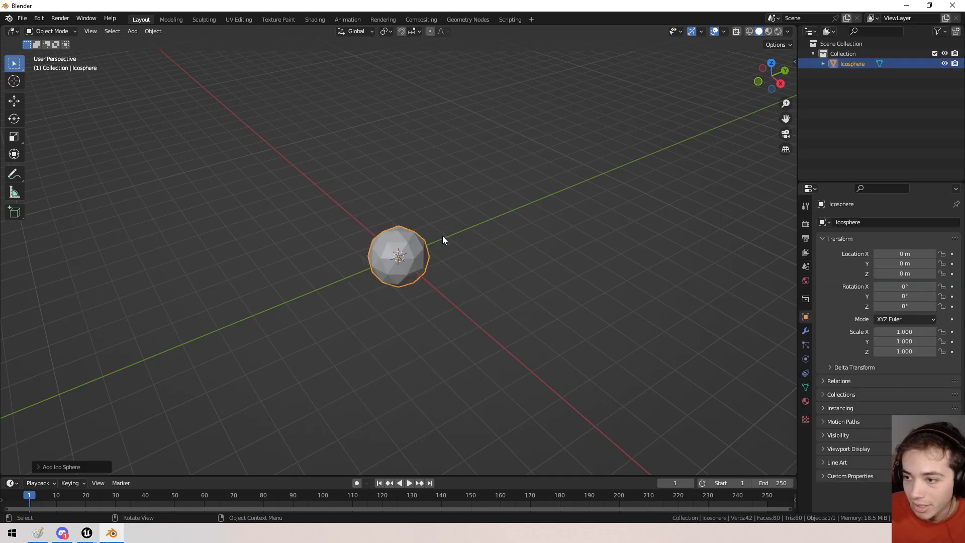
Raise the ico sphere to a height of about 2.06 m and stretch it to about 3.1 along Z.
key(g)
key(z)
click(463, 158)
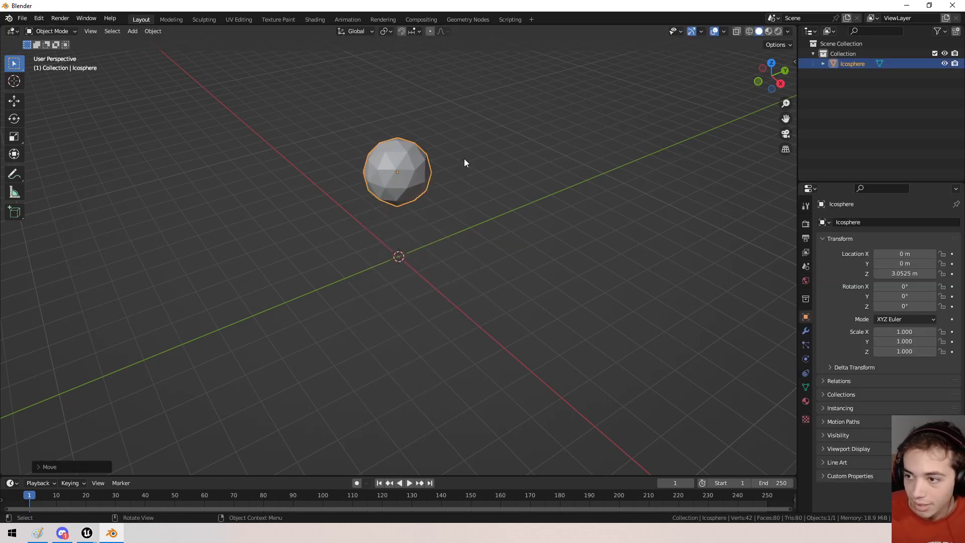
key(s)
key(z)
click(561, 142)
middle_drag(560, 143, 485, 212)
Duplicate the tall shape and rotate the copy about 90° around X so it lies horizontal.
key(shift+d)
key(z)
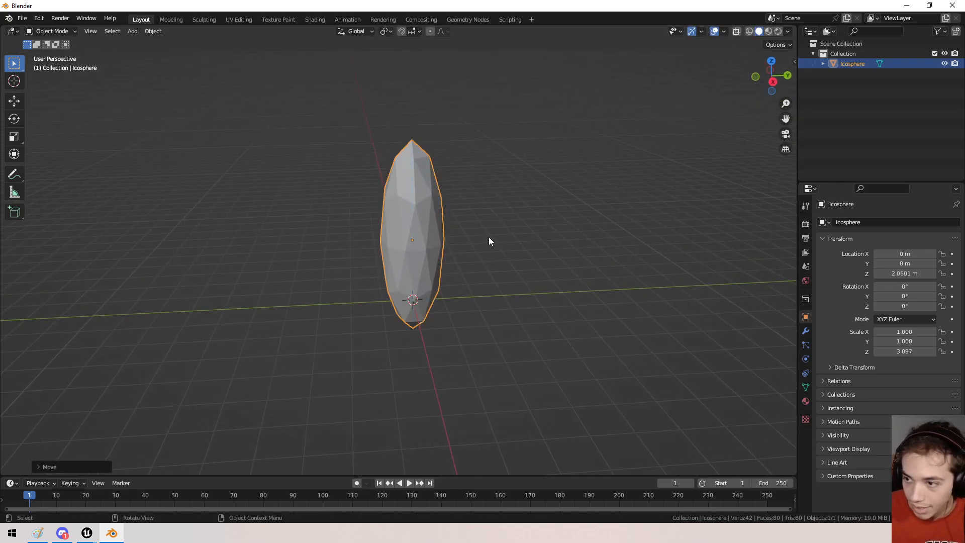
click(491, 206)
key(r)
key(x)
click(370, 151)
Shrink the horizontal copy to about 0.63 across and move it about 1.43 m along Y as a side arm.
key(s)
click(469, 179)
key(g)
key(y)
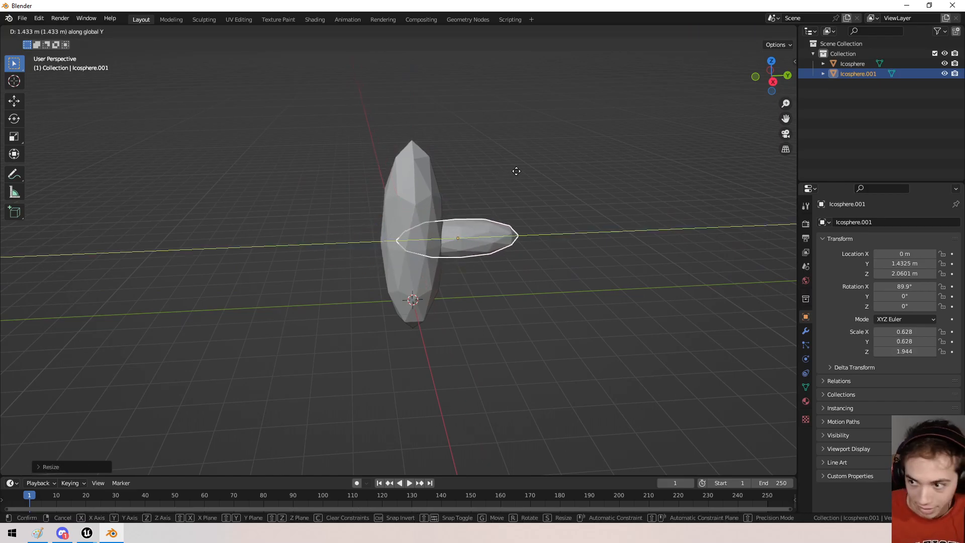
click(518, 172)
Duplicate the side arm and rotate the copy around X to stand nearly upright, at about -3.7°.
key(shift+d)
key(x)
click(531, 181)
key(r)
key(x)
click(491, 287)
Place the upright copy near the arm's tip at about X -0.17, Y 2.64, Z 2.63 m and shrink it to about 0.35 across.
key(g)
key(x)
click(523, 274)
key(g)
key(y)
click(558, 267)
key(g)
key(z)
click(557, 225)
key(s)
click(478, 173)
middle_drag(478, 173, 450, 255)
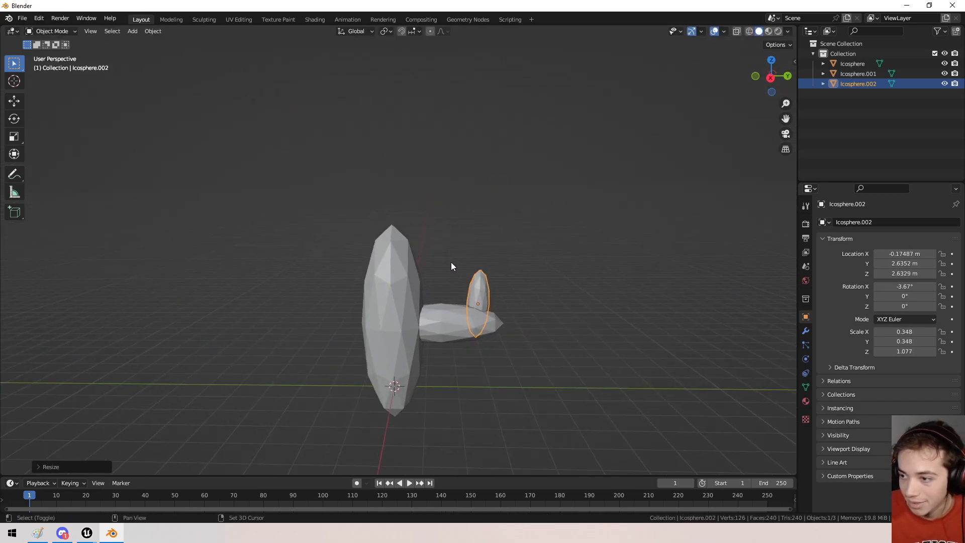
Join the two smaller shapes with the tall body into a single cactus mesh.
shift+click(434, 306)
shift+click(403, 302)
key(ctrl+j)
scroll(434, 334, up, 3)
shift+middle_drag(453, 315, 424, 230)
key(Tab)
mouse_move(460, 202)
middle_down()
mouse_move(468, 224)
mouse_move(493, 217)
mouse_move(474, 202)
middle_up()
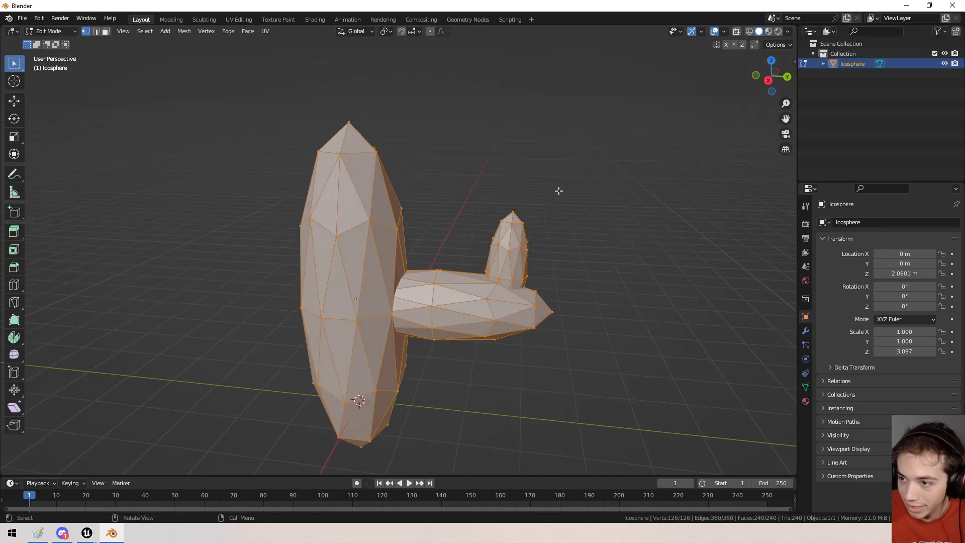
key(i)
key(i)
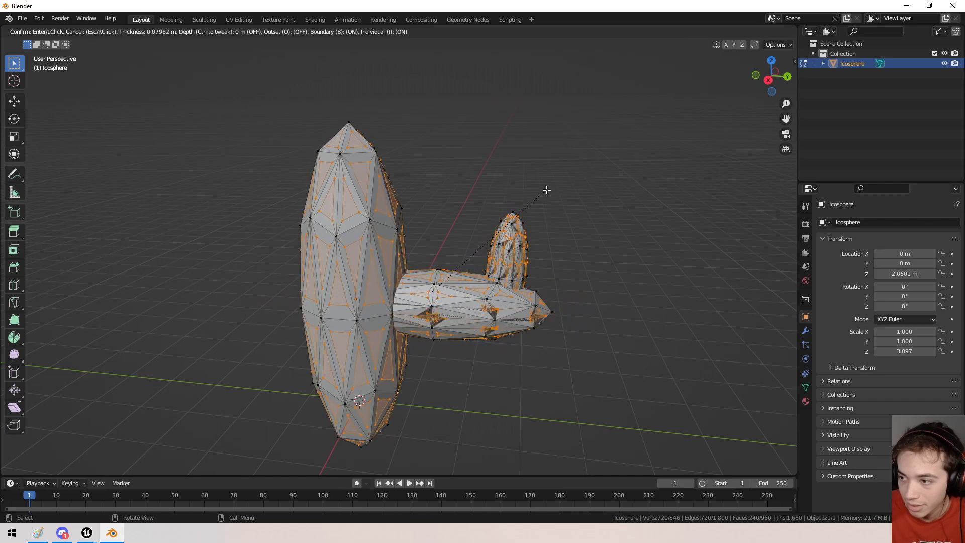
key(Escape)
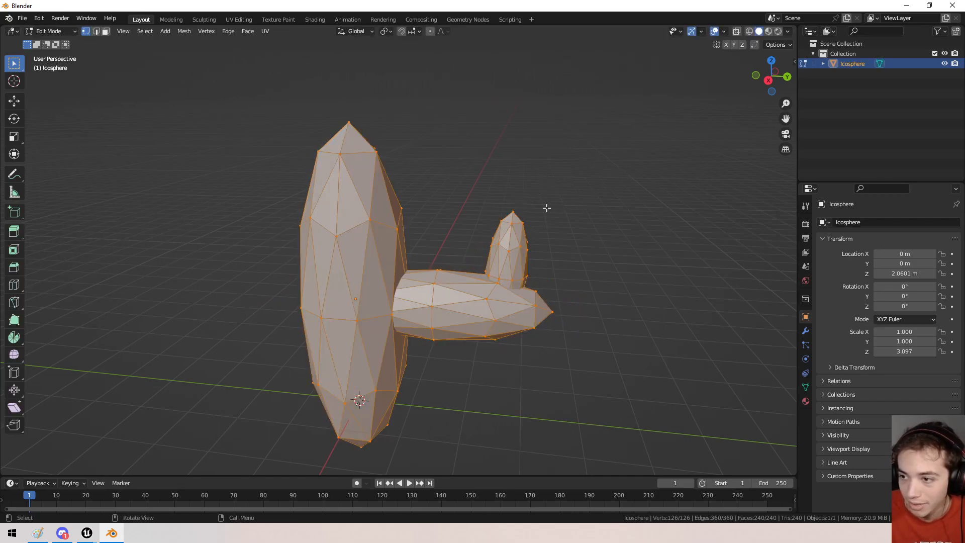
key(Tab)
Apply the joined cactus object's scale and inset all of its faces individually by about 0.14 m.
key(ctrl+a)
click(492, 235)
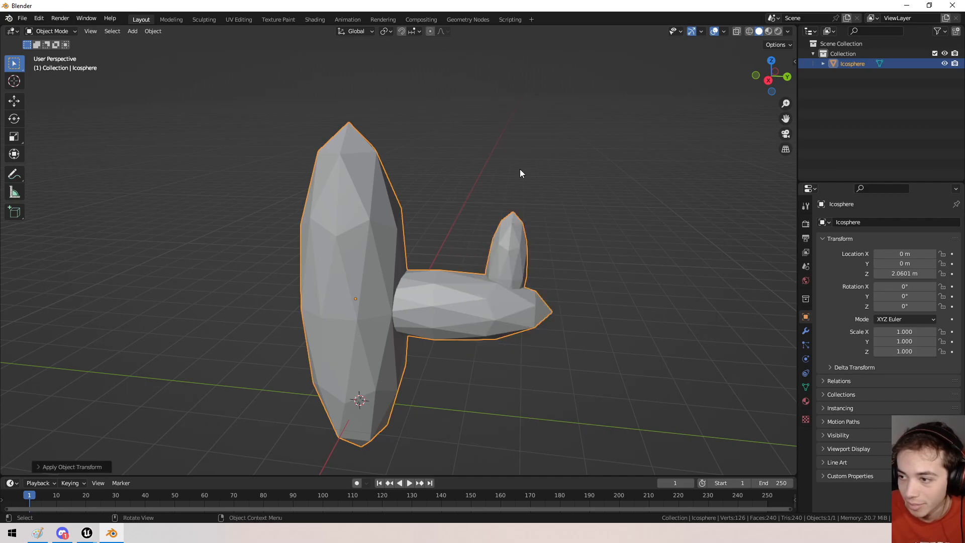
key(Tab)
key(i)
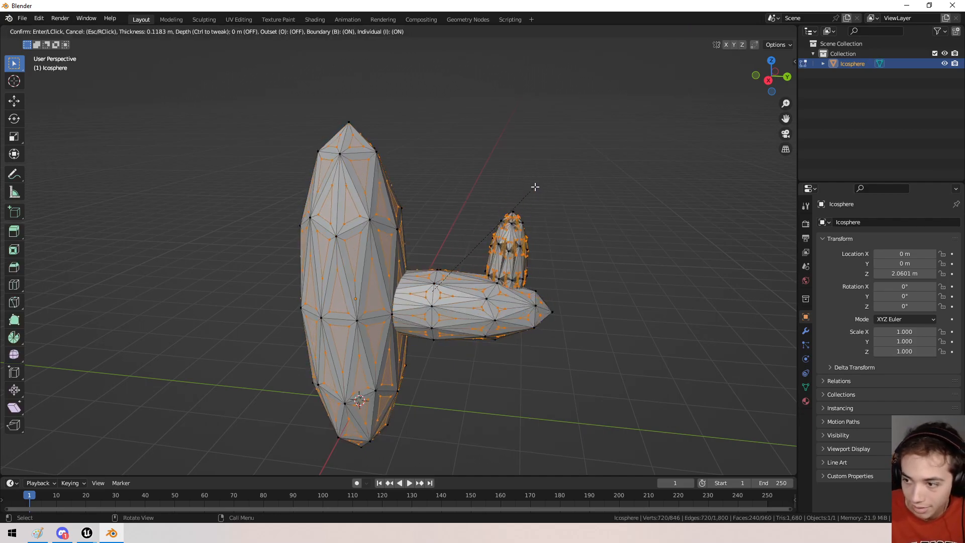
key(Escape)
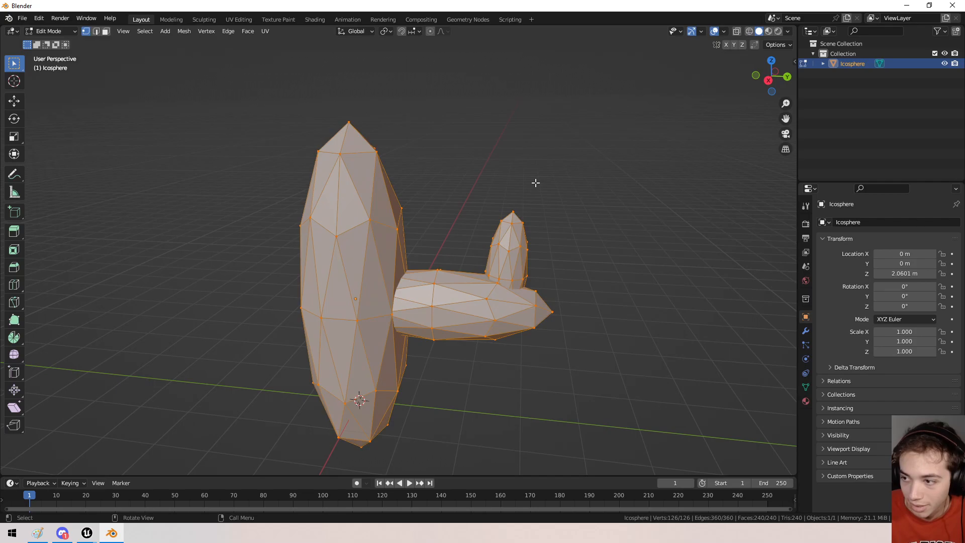
key(i)
key(i)
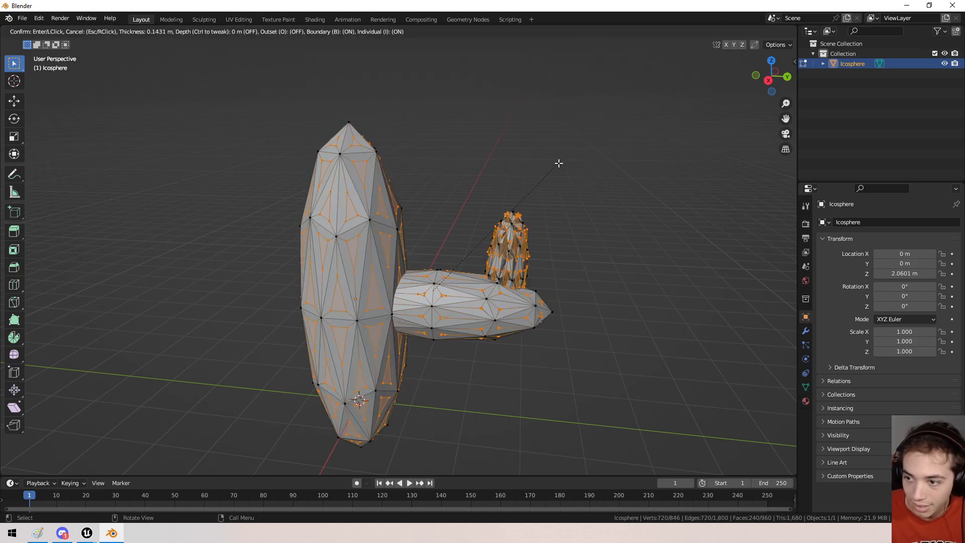
click(558, 163)
Shrink all inset faces almost to points, each around its individual origin.
click(387, 31)
click(412, 64)
key(s)
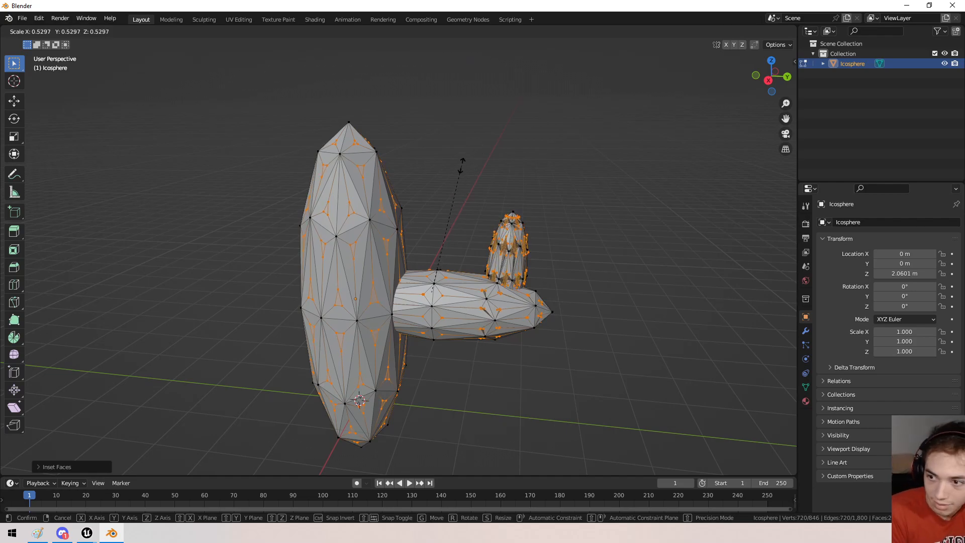
key(Return)
Merge the shrunken face vertices by distance and bevel the selected vertices by about 0.04 m.
key(m)
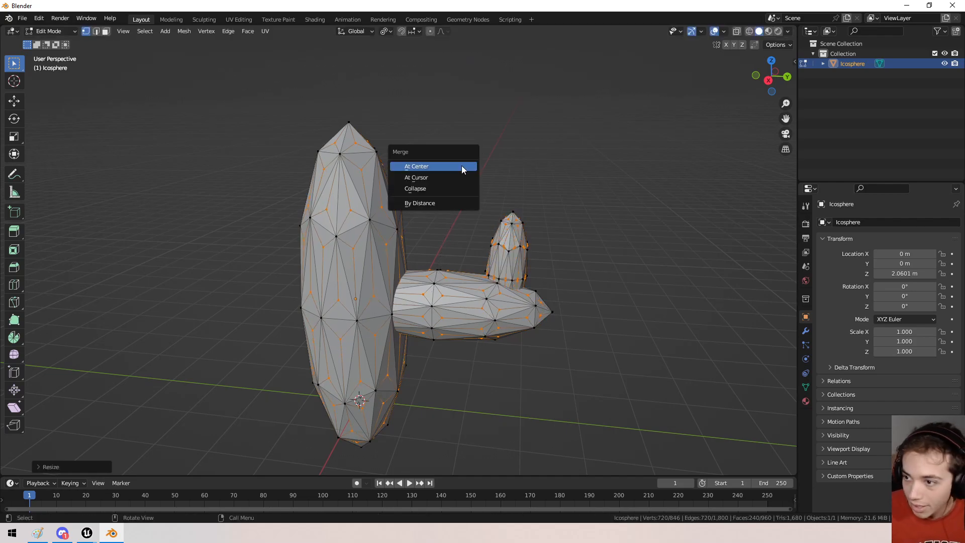
click(439, 204)
key(ctrl+shift+b)
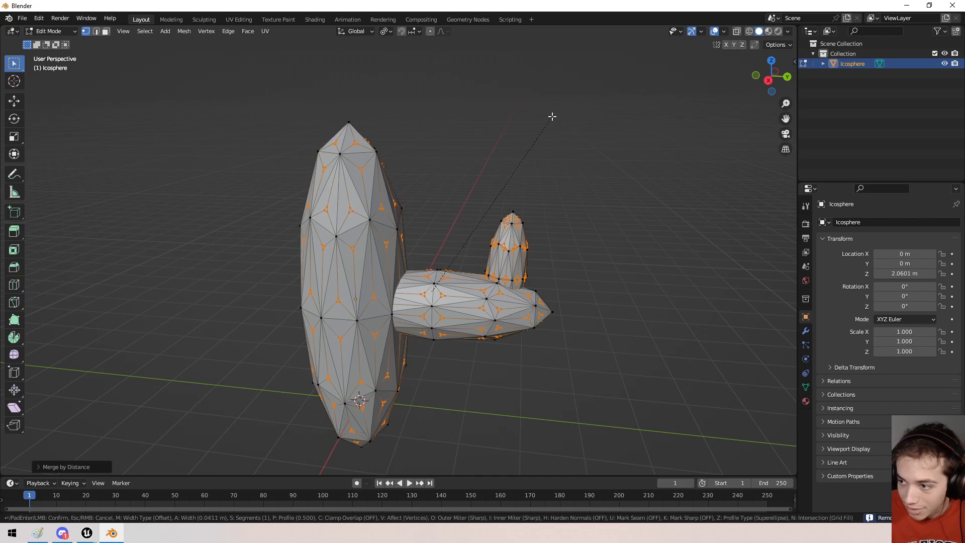
click(550, 117)
Extrude the small bevelled faces about 0.26 m along their normals and shrink their ends to form tapered spines.
key(e)
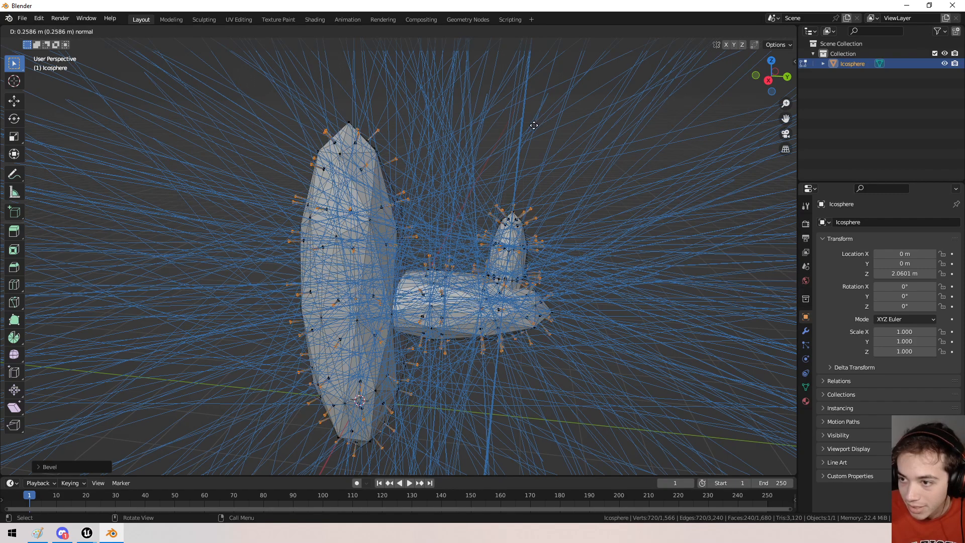
click(533, 126)
key(s)
click(491, 162)
key(Tab)
middle_drag(466, 185, 739, 337)
click(806, 401)
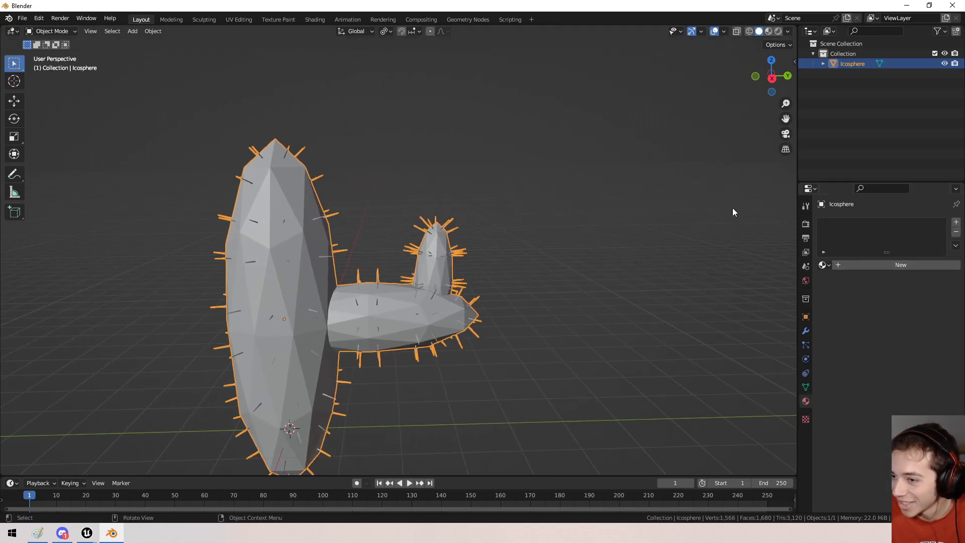
key(ctrl+s)
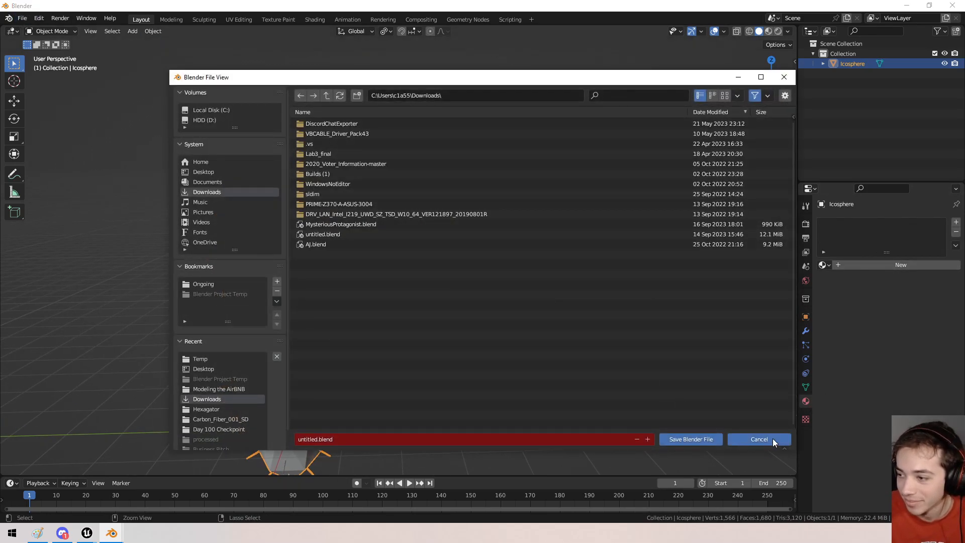
click(759, 439)
Export the cactus to the Desktop as cACTUS.fbx using the Standard Object preset and close Blender without saving.
click(23, 18)
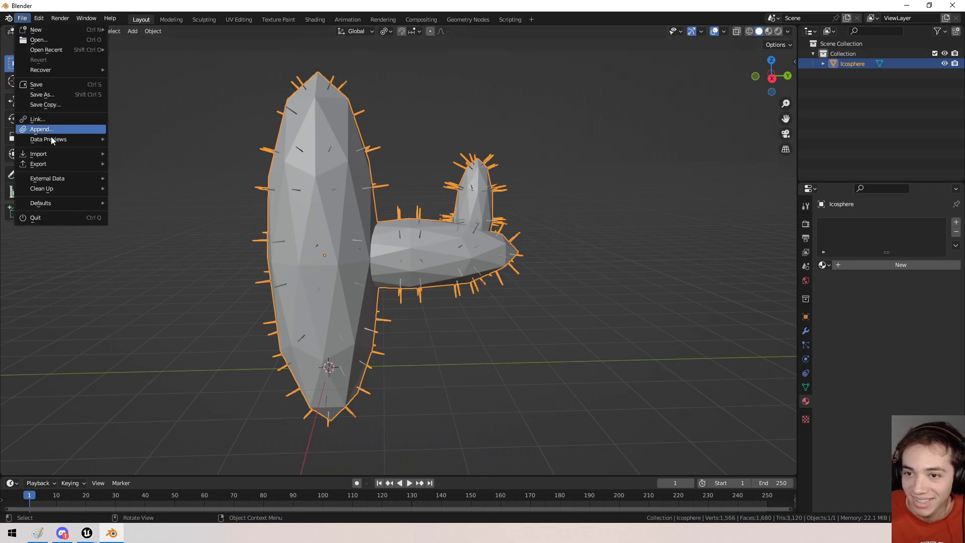
mouse_move(50, 162)
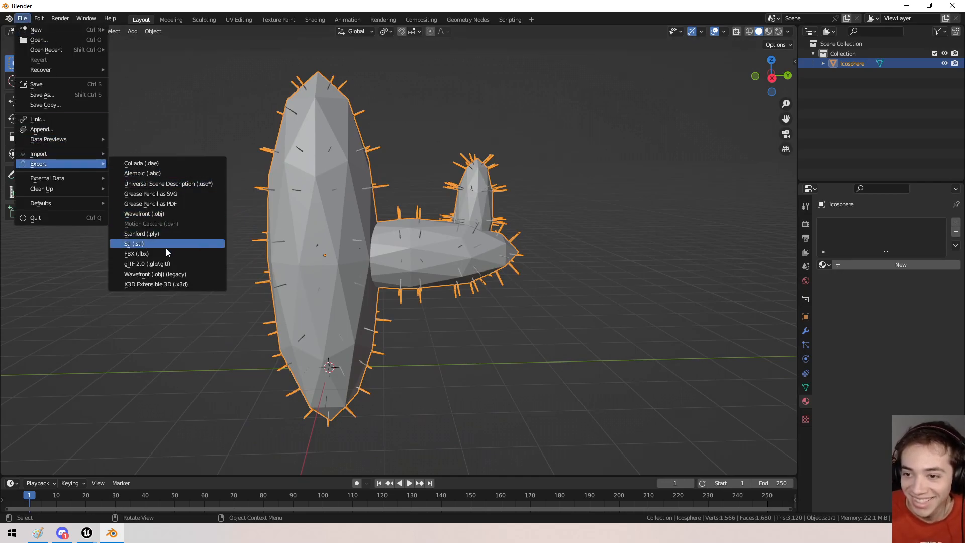
click(182, 257)
click(204, 171)
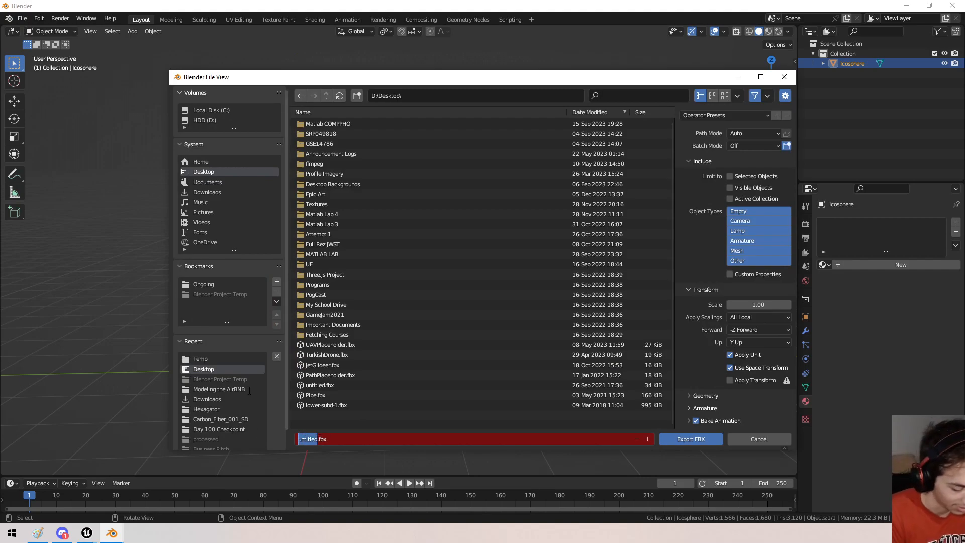
click(710, 116)
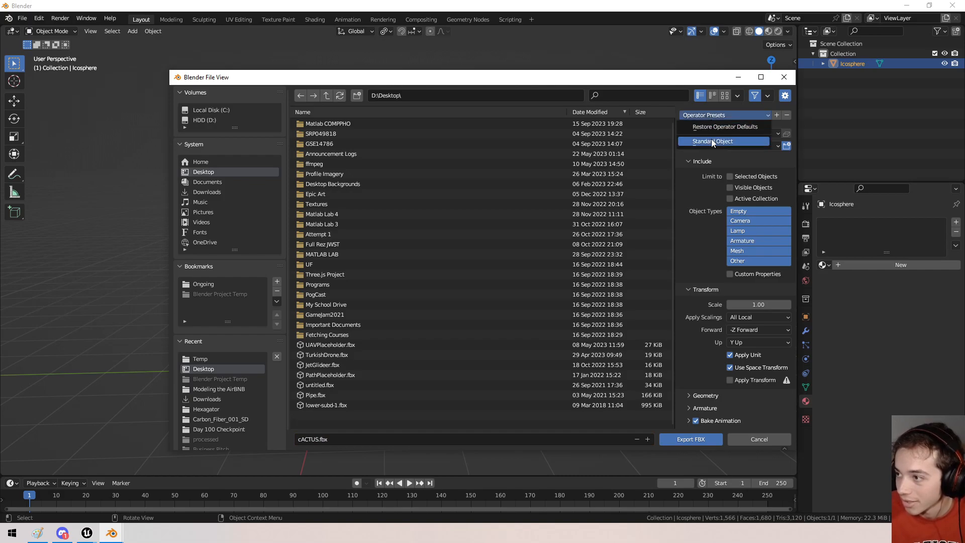
click(711, 138)
click(697, 439)
click(953, 5)
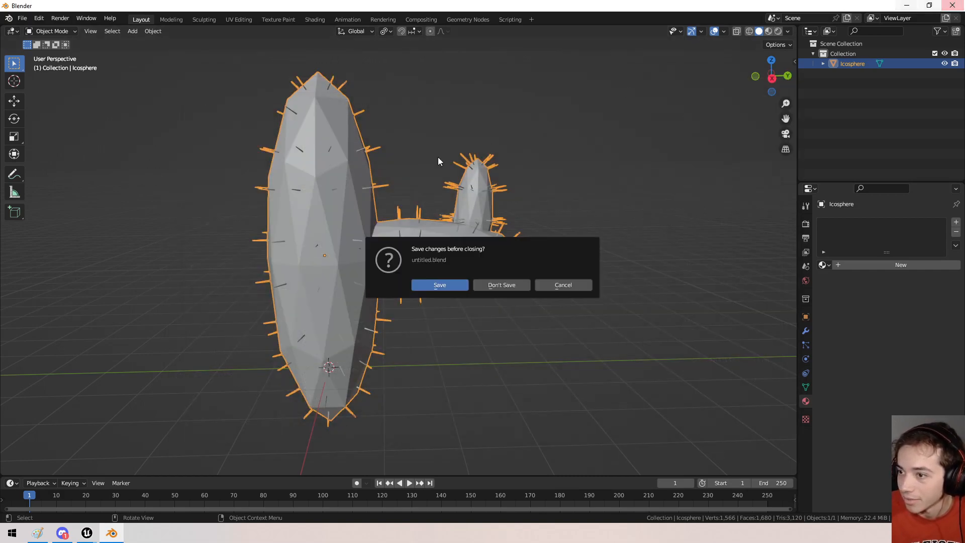
click(524, 285)
Import cACTUS.fbx from the Desktop into the LandscapeStuff folder of the Unreal project.
click(78, 21)
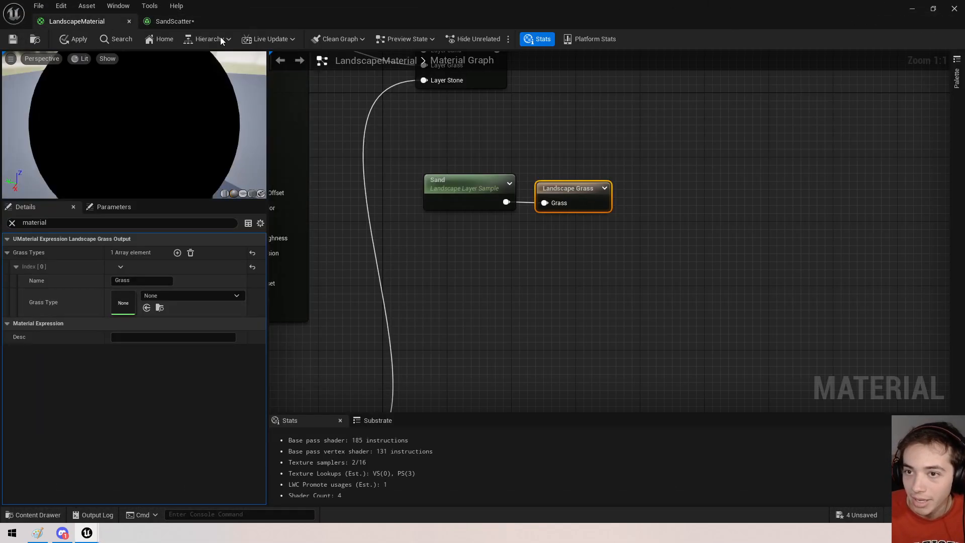
double_click(391, 17)
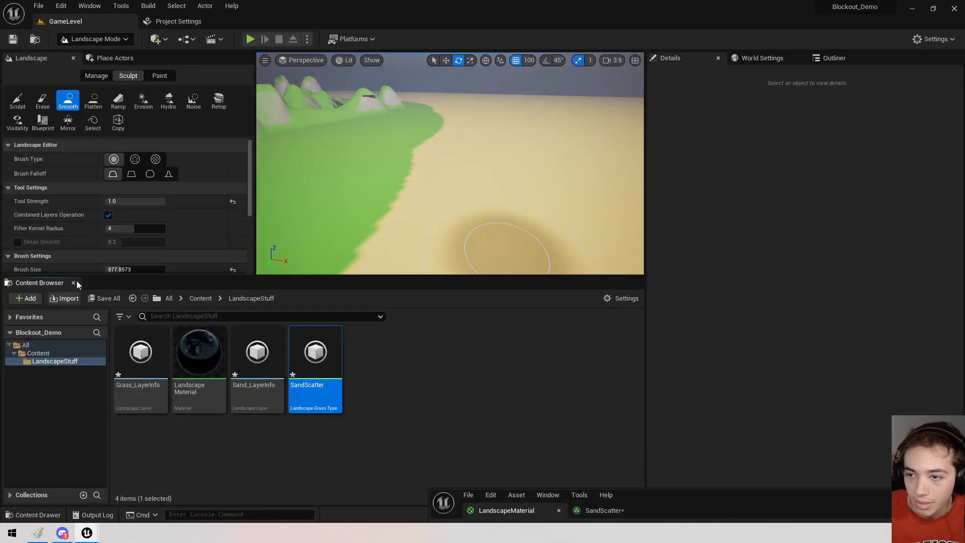
click(70, 297)
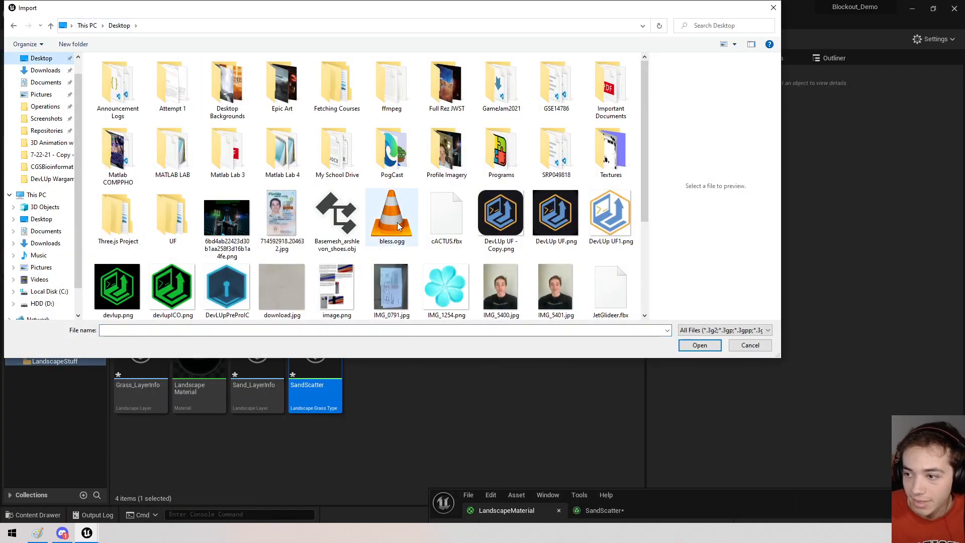
scroll(410, 246, down, 3)
click(446, 73)
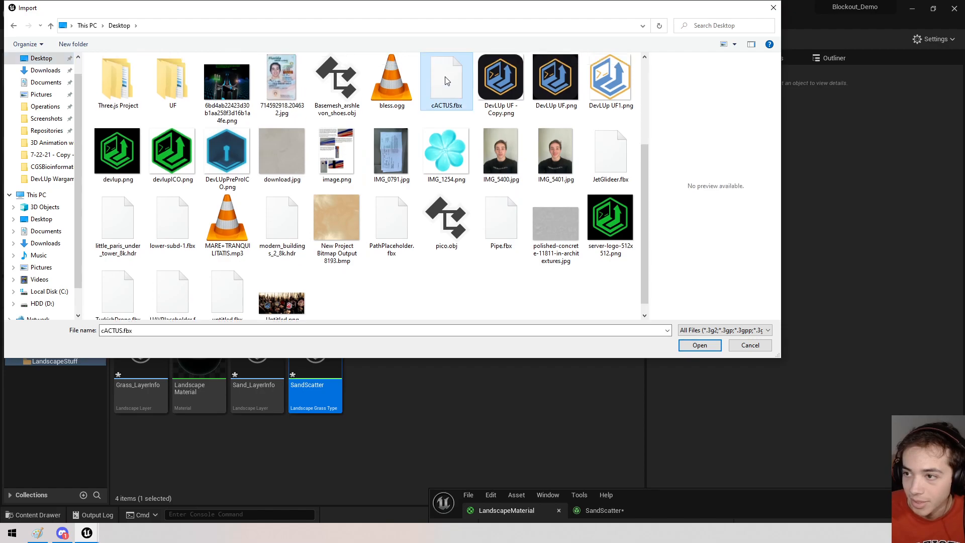
click(700, 345)
click(490, 456)
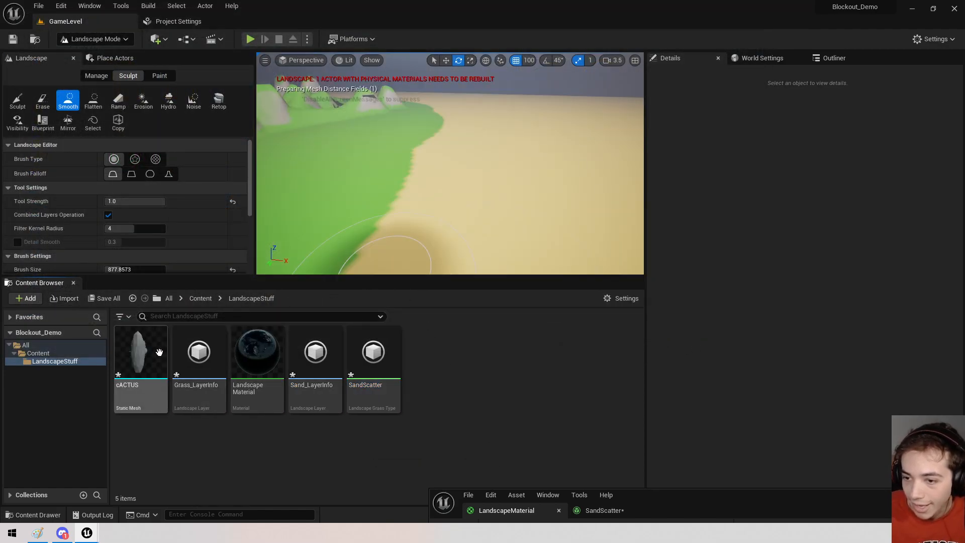
Add one grass variety to the SandScatter asset, assign cACTUS as its grass mesh and save the asset.
click(373, 355)
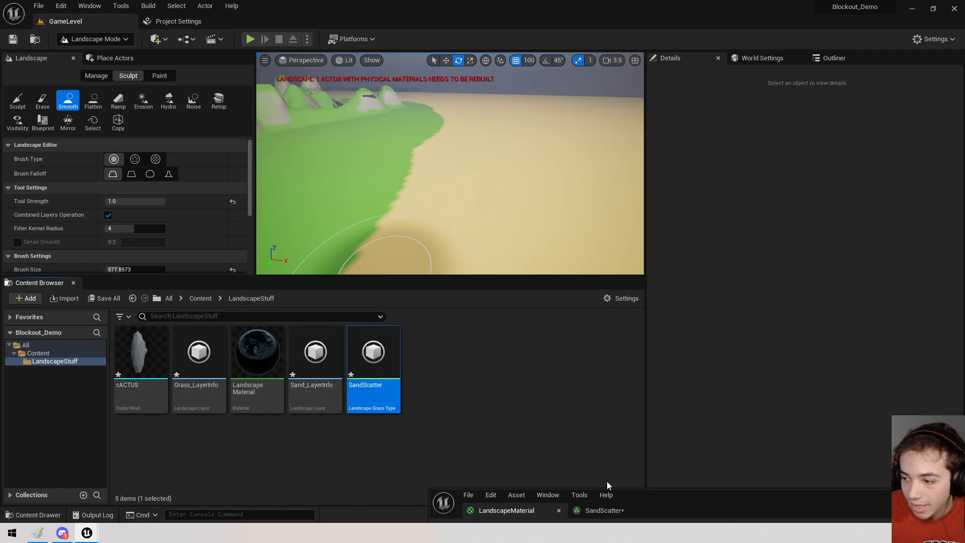
double_click(678, 498)
click(171, 22)
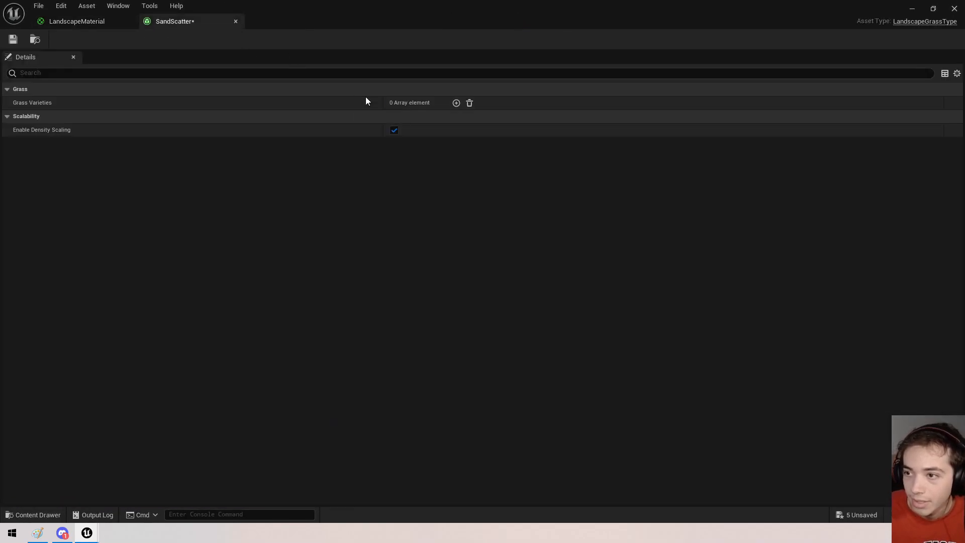
click(456, 102)
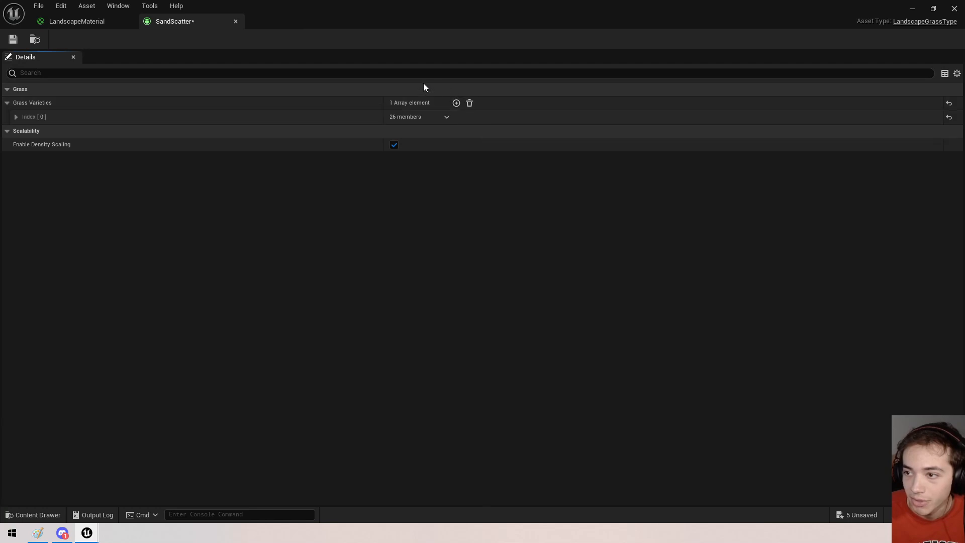
click(20, 116)
click(476, 130)
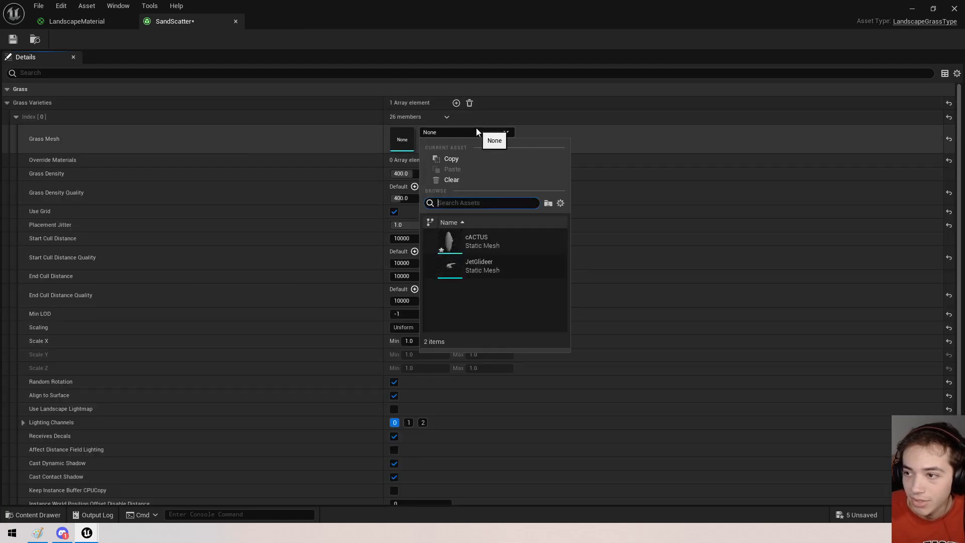
click(477, 246)
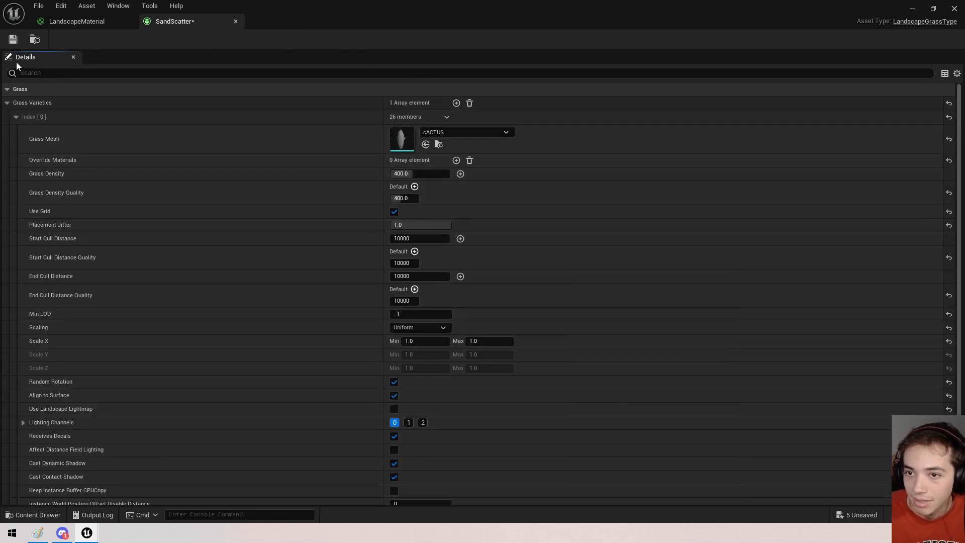
click(13, 39)
Set the Landscape Grass node's grass type to SandScatter in LandscapeMaterial and save the material.
drag(428, 5, 751, 235)
double_click(257, 352)
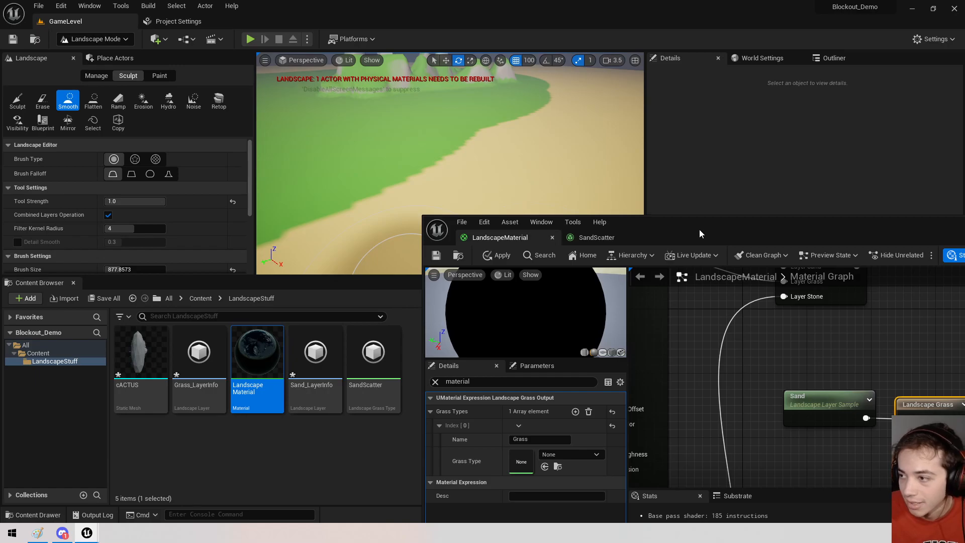
double_click(699, 233)
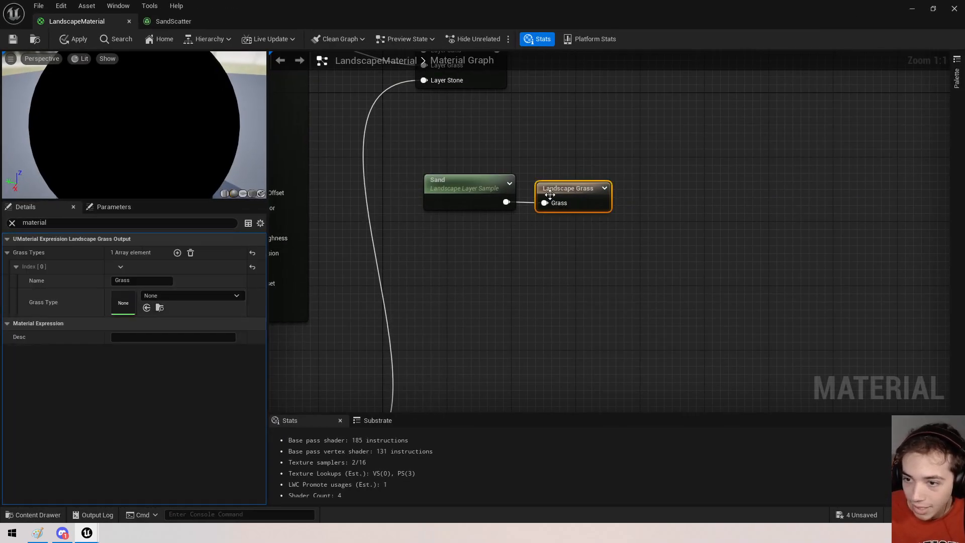
click(162, 297)
click(202, 405)
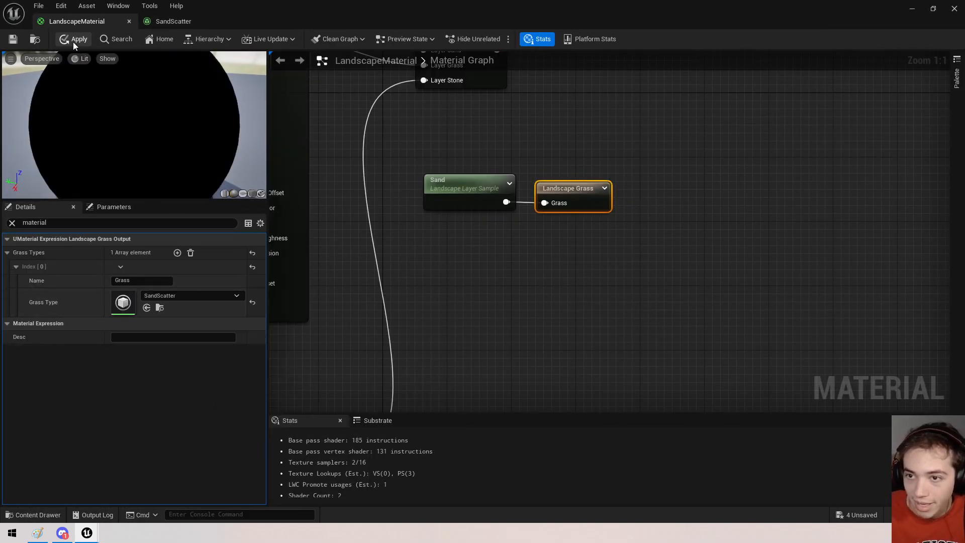
click(13, 43)
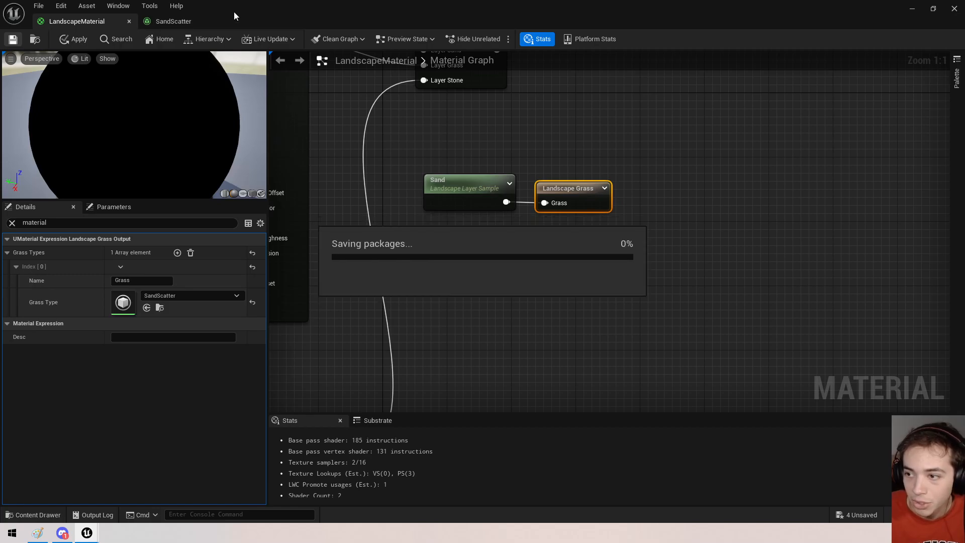
Connect the middle MakeMaterialAttributes node to Layer Sand and the one commented Grass to Layer Grass, and save the material.
double_click(258, 10)
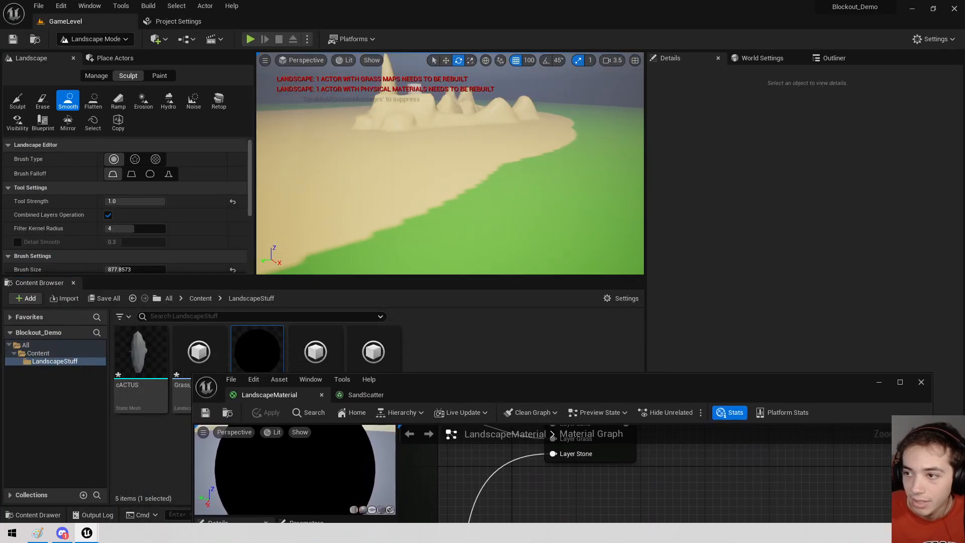
right_drag(450, 163, 417, 171)
drag(610, 378, 537, 1)
right_drag(555, 138, 662, 336)
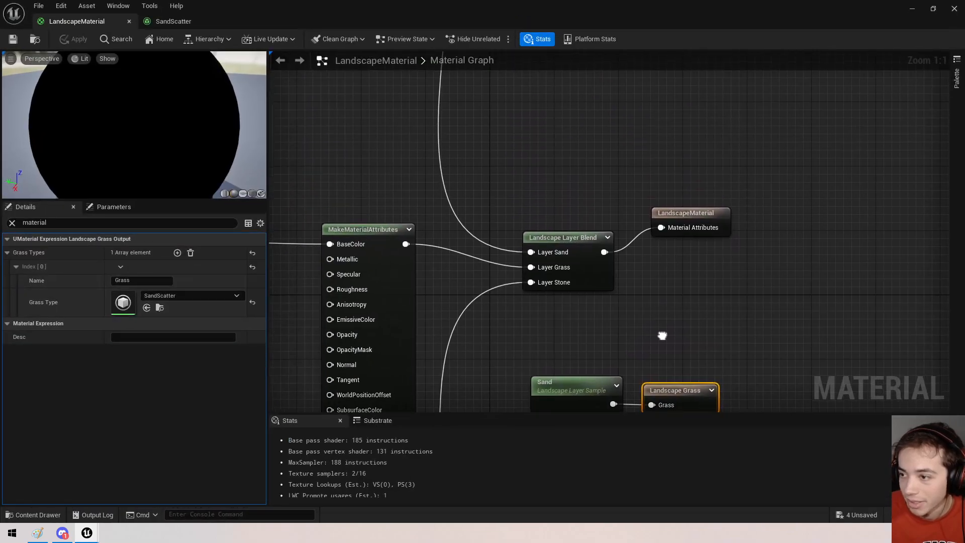
scroll(451, 256, down, 3)
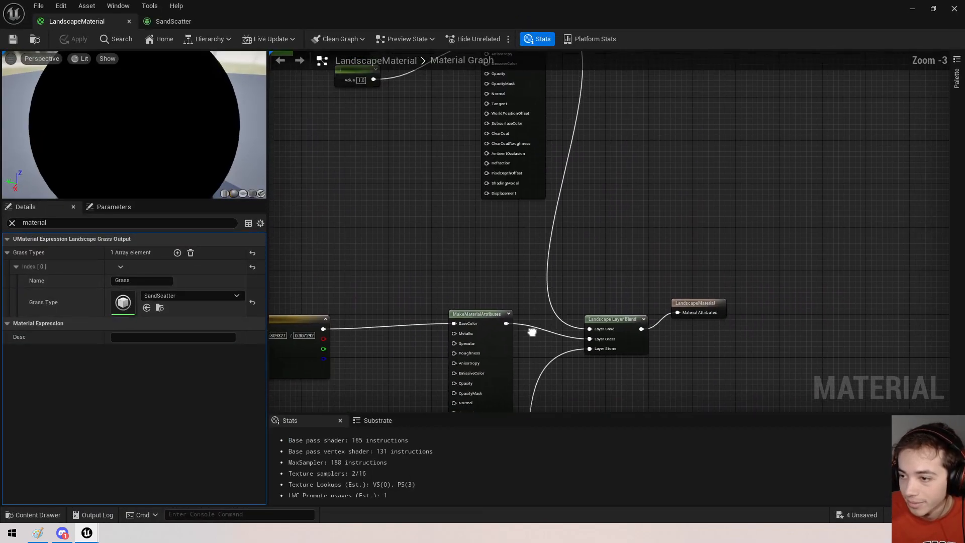
drag(506, 324, 599, 331)
right_drag(555, 100, 526, 252)
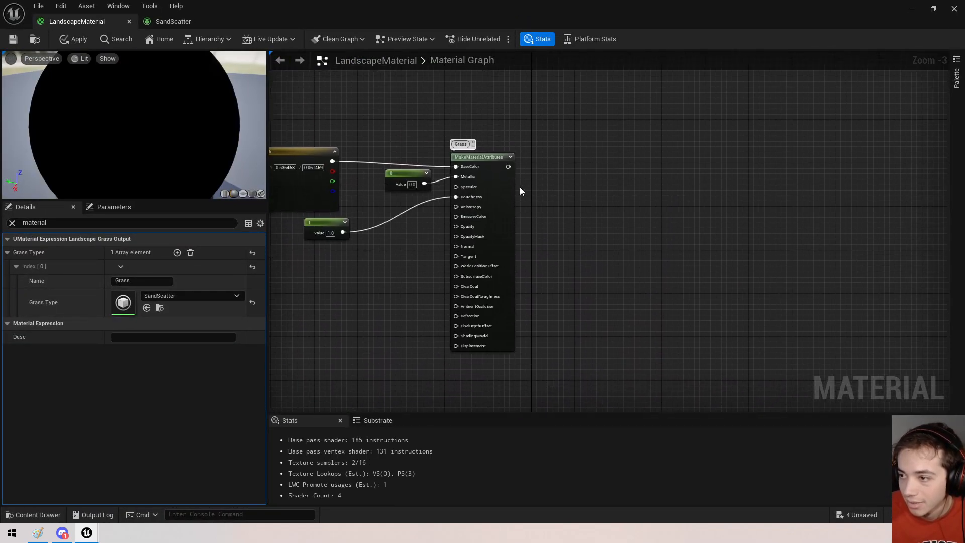
drag(507, 167, 562, 337)
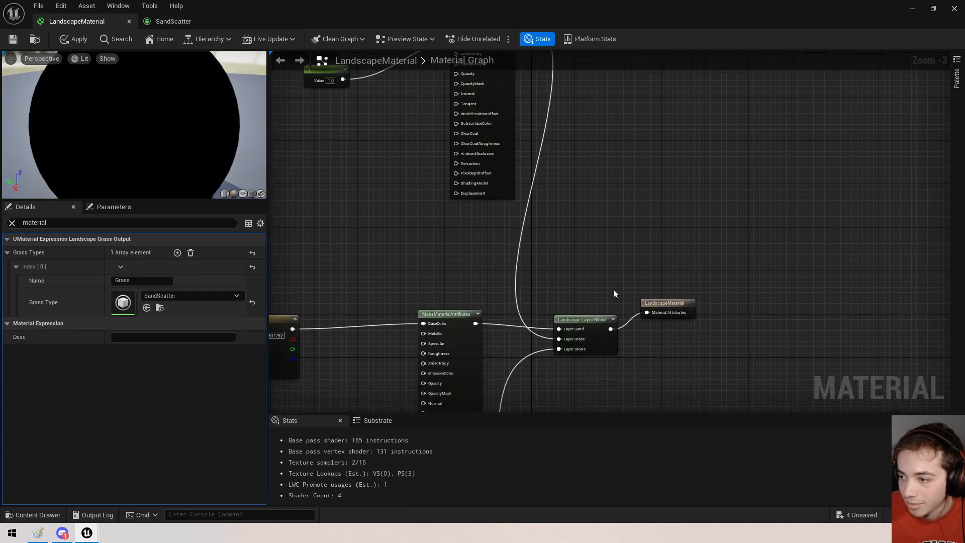
right_drag(612, 287, 381, 39)
click(14, 39)
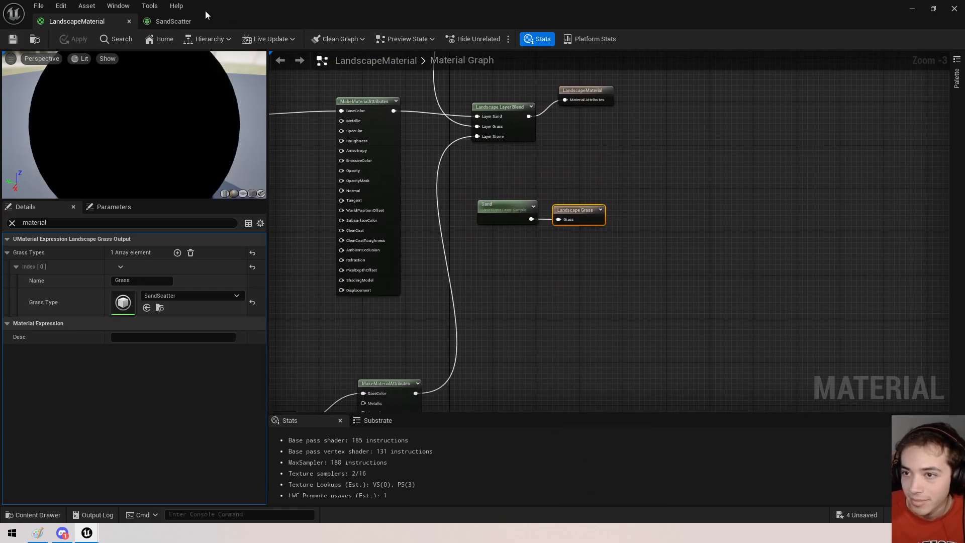
Examine the cactus scatter and layer borders across the landscape in the GameLevel viewport.
click(173, 21)
drag(170, 16, 309, 455)
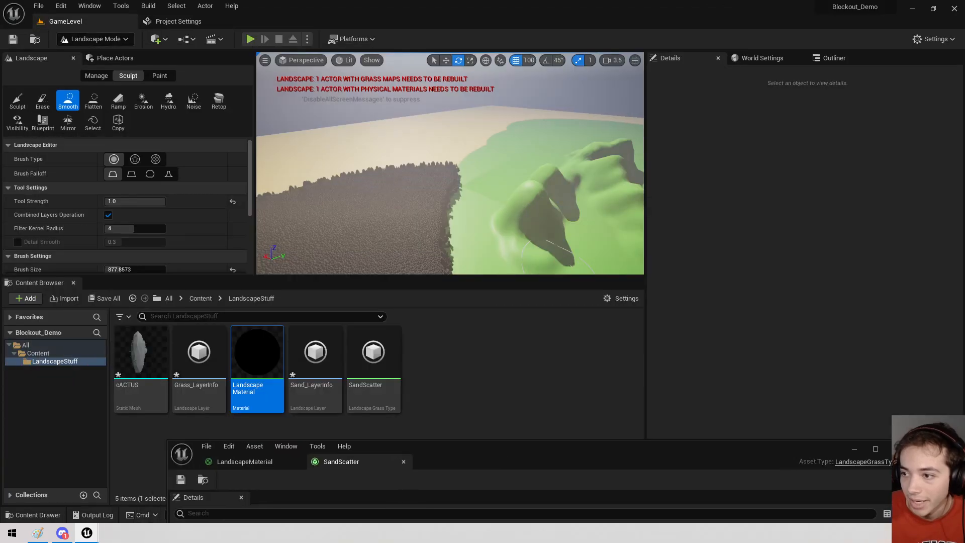
right_drag(450, 163, 407, 161)
scroll(450, 163, down, 5)
key(w)
scroll(450, 163, up, 3)
key(s)
key(w)
Set the SandScatter grass density to 20, save the asset and check the landscape in the level.
drag(438, 443, 402, 1)
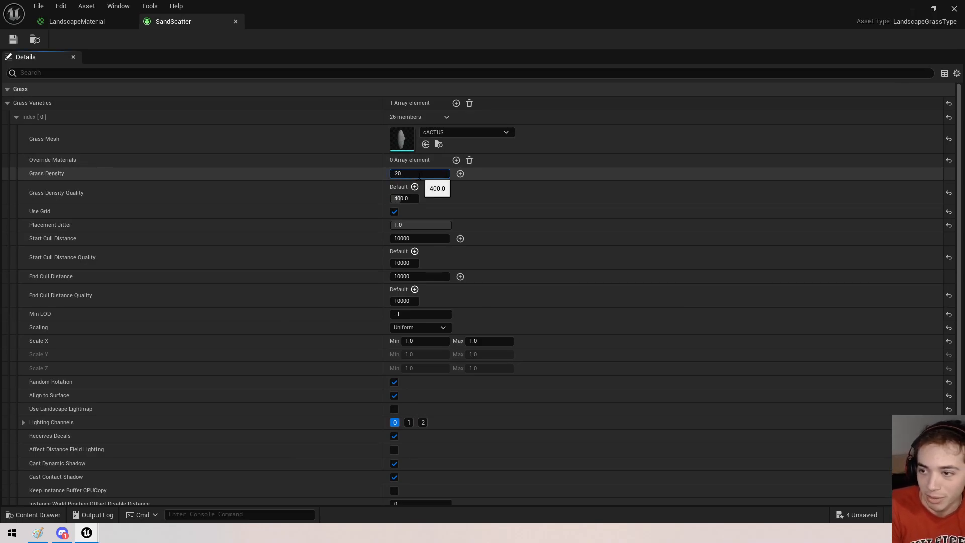
key(Return)
click(86, 20)
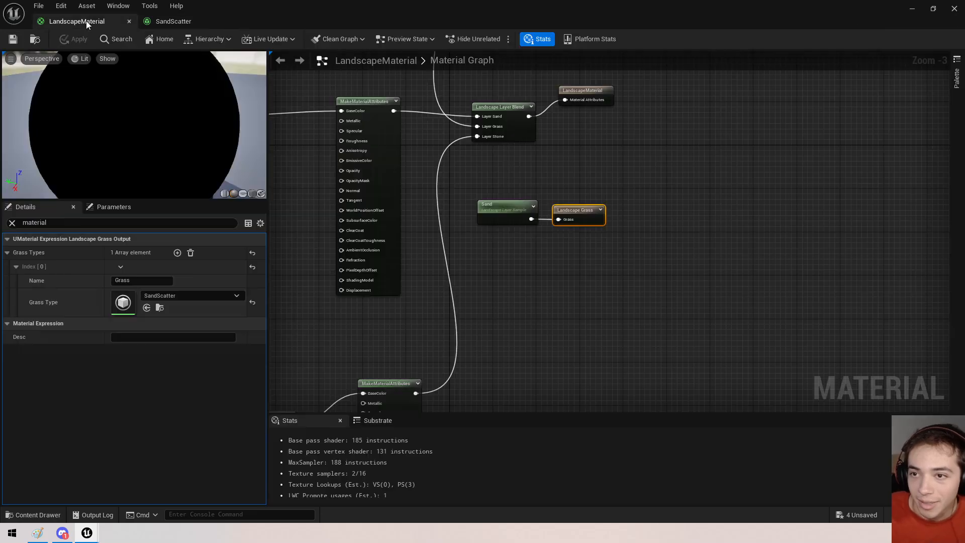
double_click(292, 8)
drag(570, 410, 543, 1)
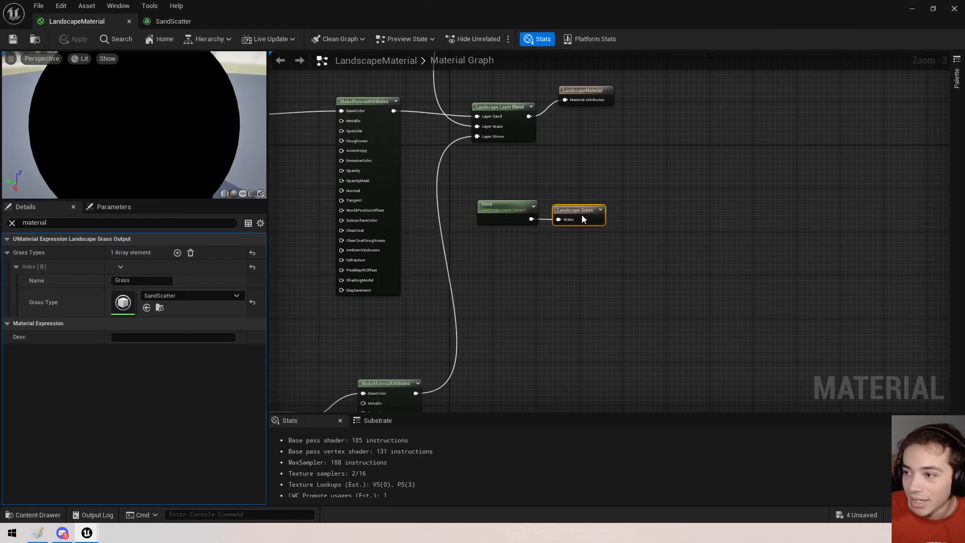
Set the SandScatter grass density to 1.0, save the asset and check the cacti in the level viewport.
click(194, 24)
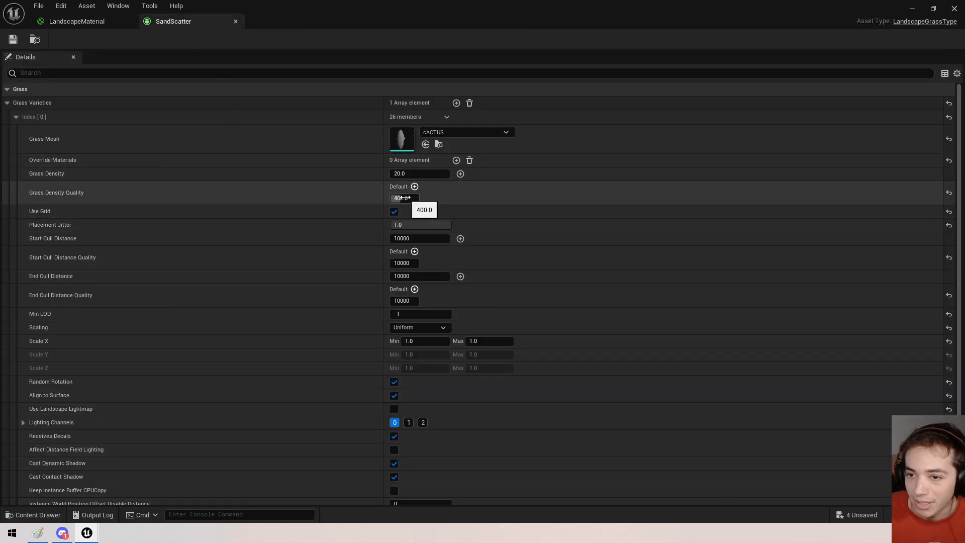
click(415, 174)
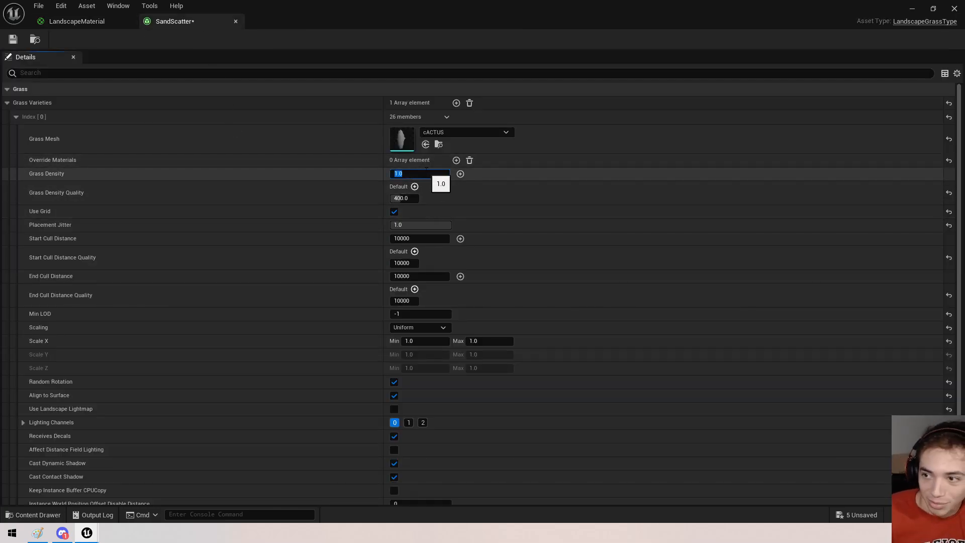
drag(358, 5, 487, 373)
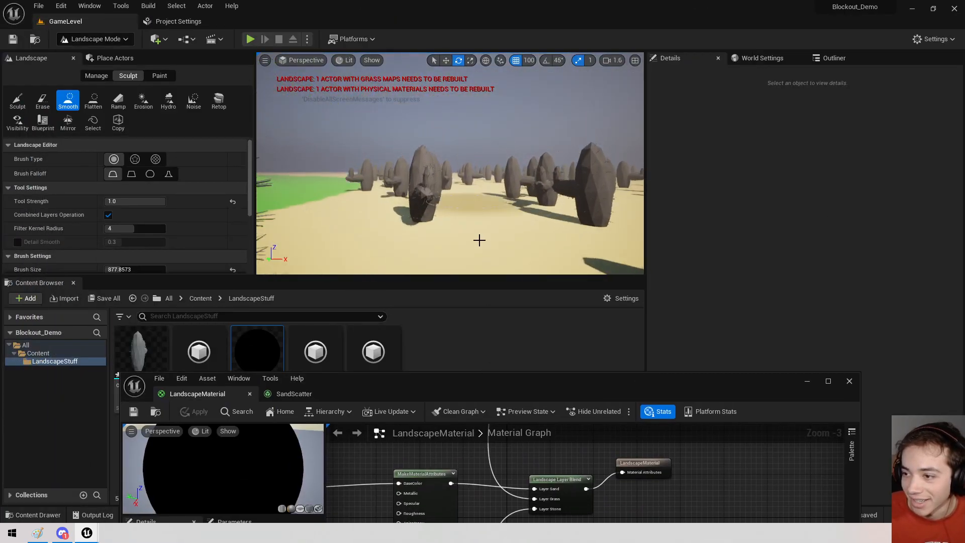
drag(566, 376, 318, 17)
Enable Affect Distance Field Lighting for the SandScatter grass variety and view the result in the level.
click(209, 21)
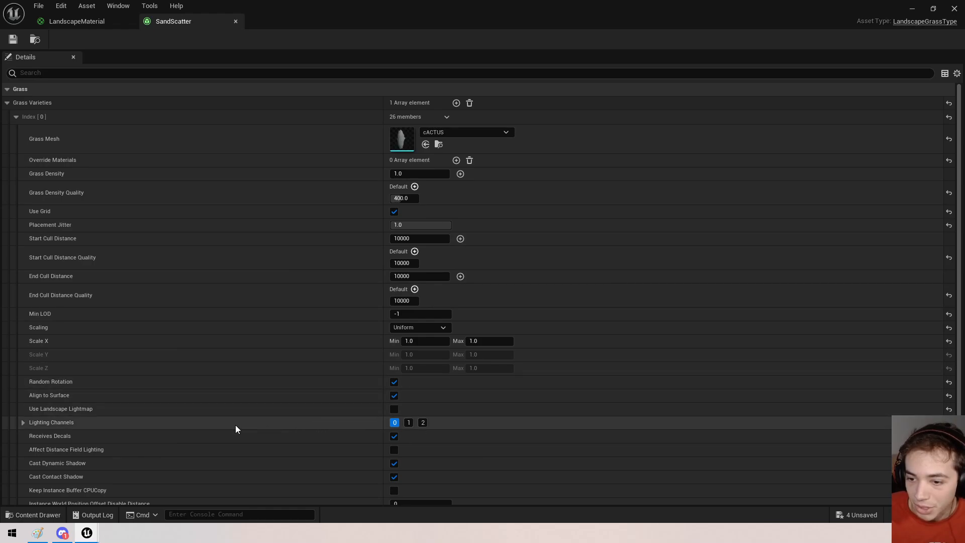
scroll(264, 409, down, 2)
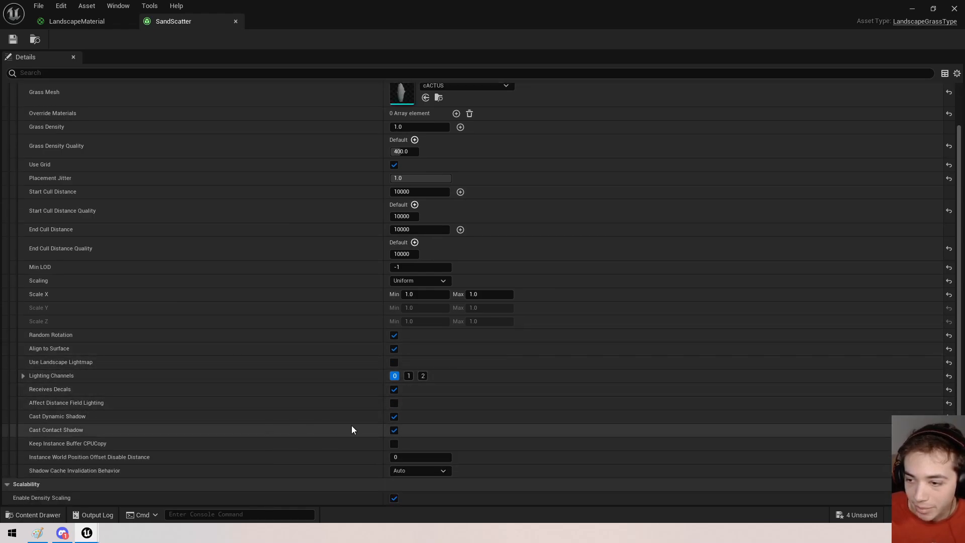
click(394, 403)
click(96, 21)
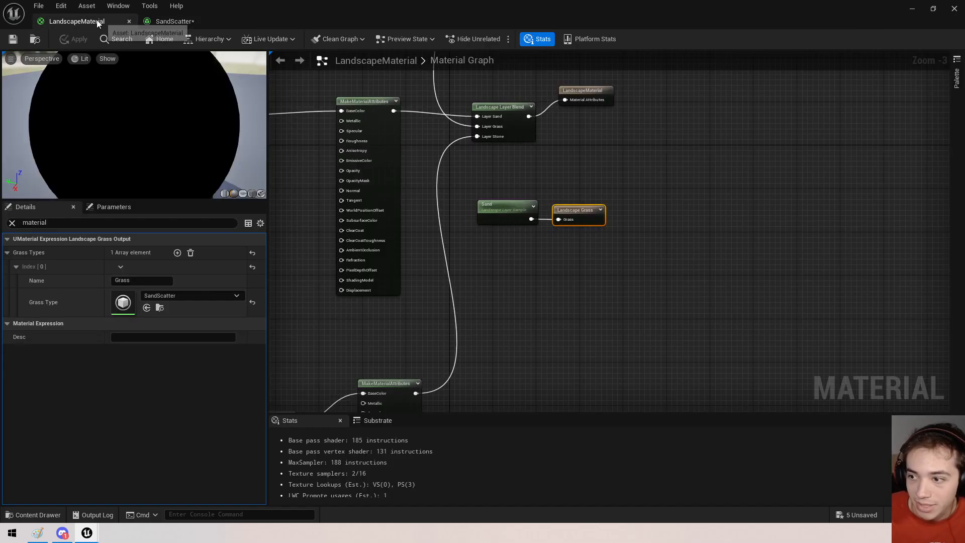
drag(409, 19, 512, 371)
right_drag(450, 201, 503, 231)
drag(510, 361, 409, 2)
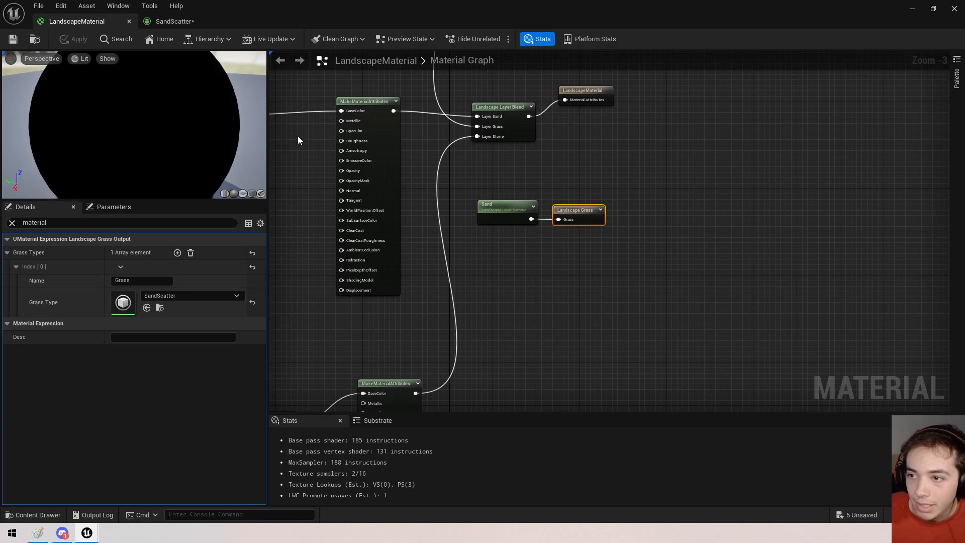
Set the SandScatter grass density to 0.5 and save the asset.
click(200, 21)
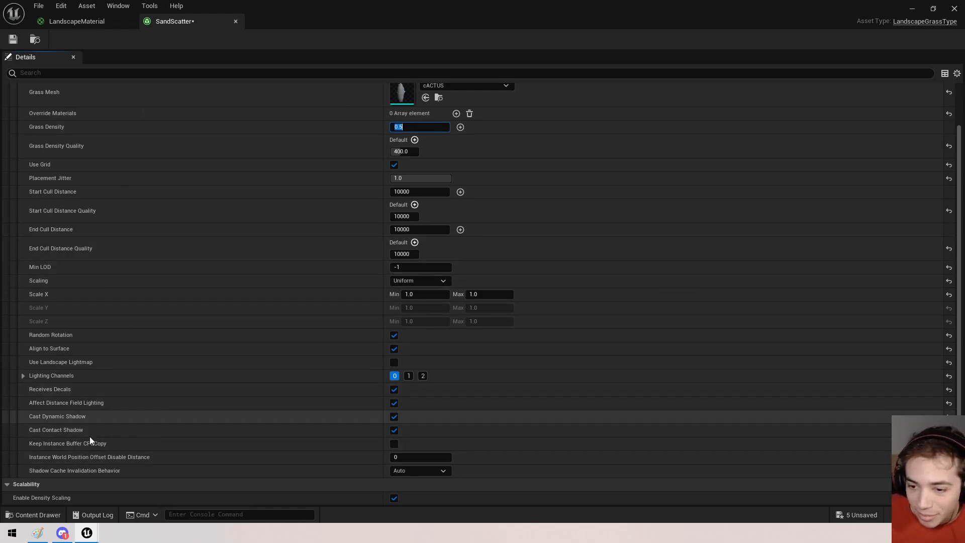
scroll(98, 385, up, 2)
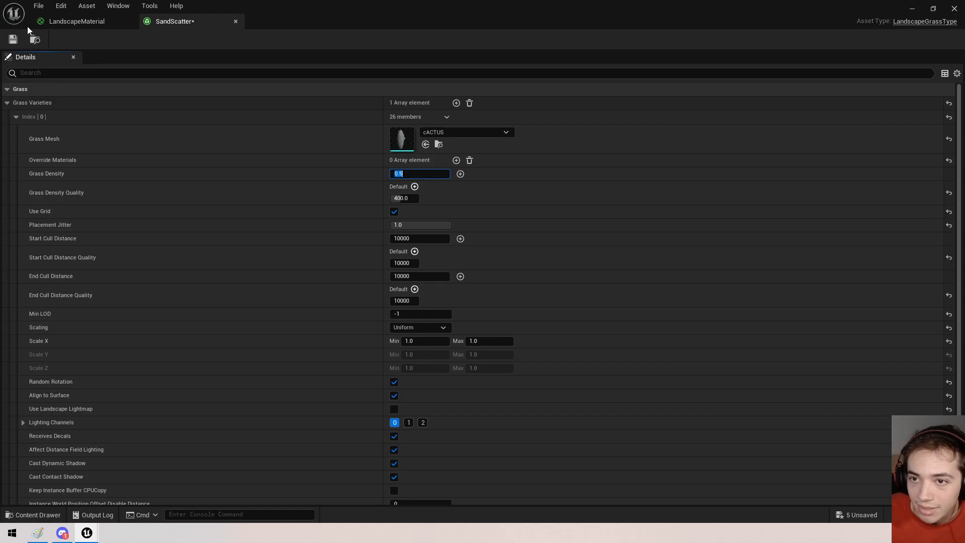
click(82, 24)
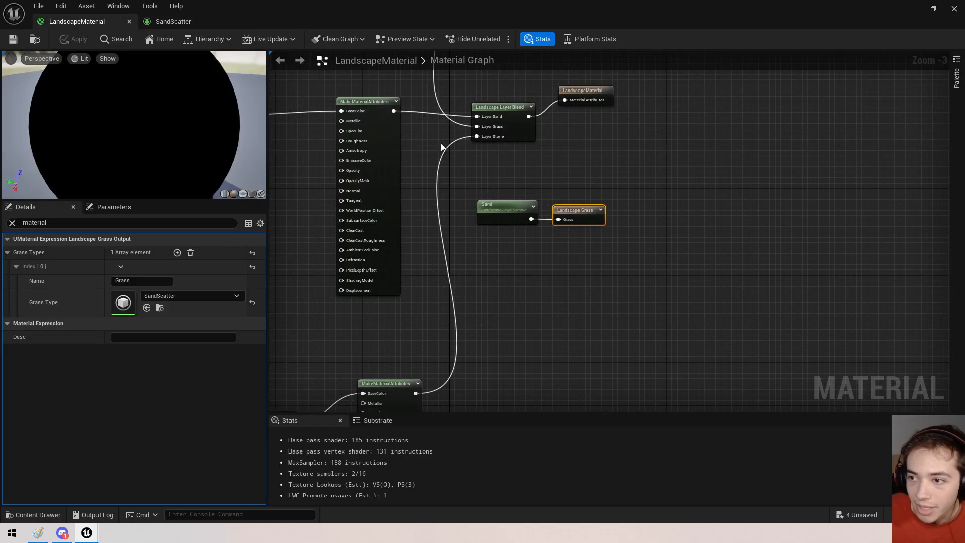
Examine the sparser cactus scatter on the sand and the bare green grass hills in the level.
right_drag(402, 132, 447, 230)
drag(392, 20, 496, 457)
key(s)
right_drag(445, 196, 342, 186)
scroll(445, 196, up, 3)
key(d)
key(d)
key(d)
key(e)
key(w)
key(w)
key(w)
key(w)
drag(466, 448, 489, 466)
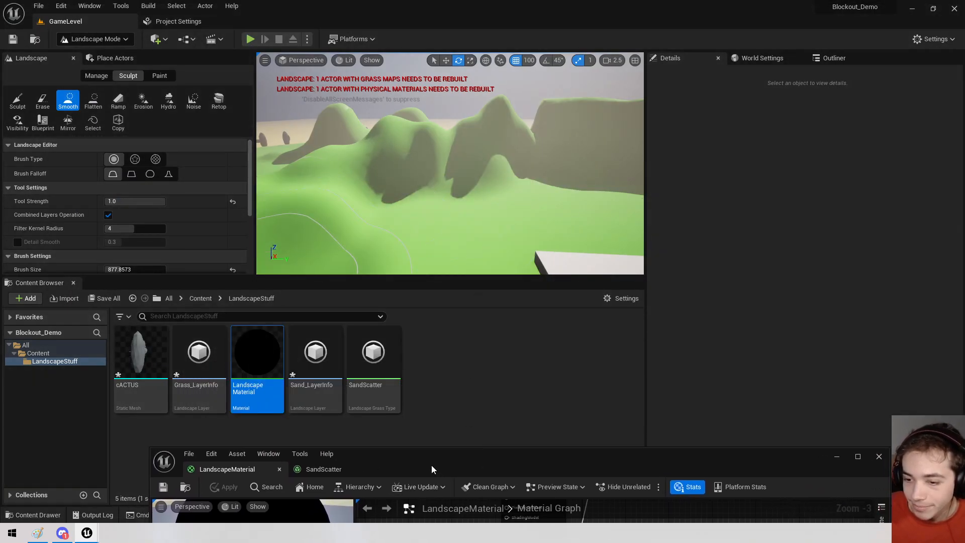
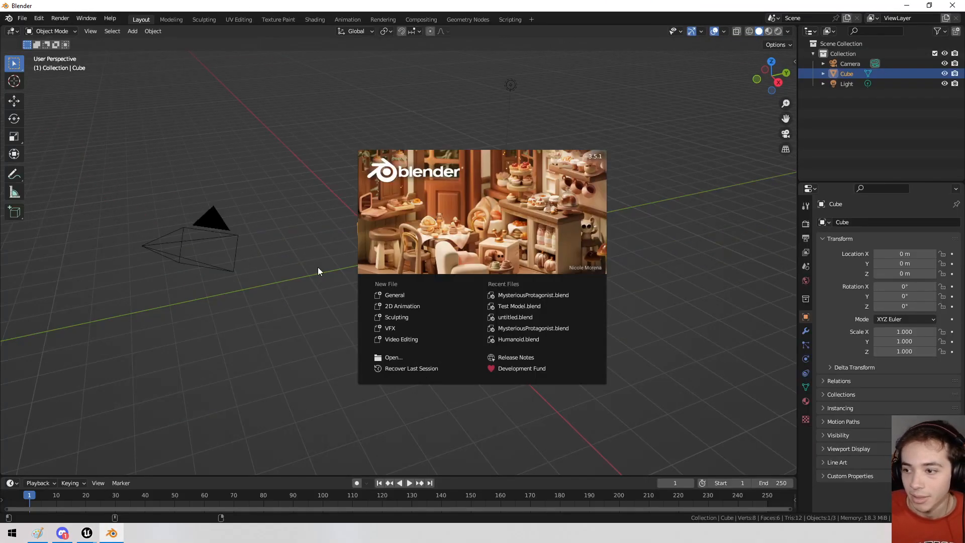
In a new Blender scene, delete the default camera, light and cube.
click(282, 284)
click(221, 219)
key(x)
click(503, 87)
click(509, 85)
key(x)
click(509, 85)
click(377, 220)
key(x)
click(378, 220)
Add a plane at the origin and rotate it 90° about X so it stands upright.
key(shift+a)
mouse_move(382, 220)
click(440, 219)
key(r)
key(x)
key(9)
key(0)
key(Return)
Scale the upright plane by 0.5 along global Z and raise it 0.5 m along Z.
key(s)
key(z)
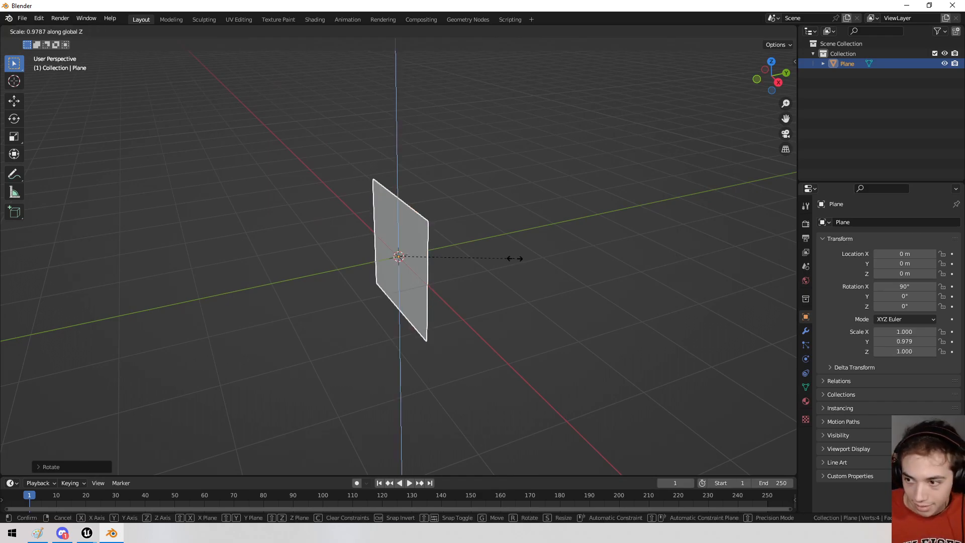
key(5)
key(Return)
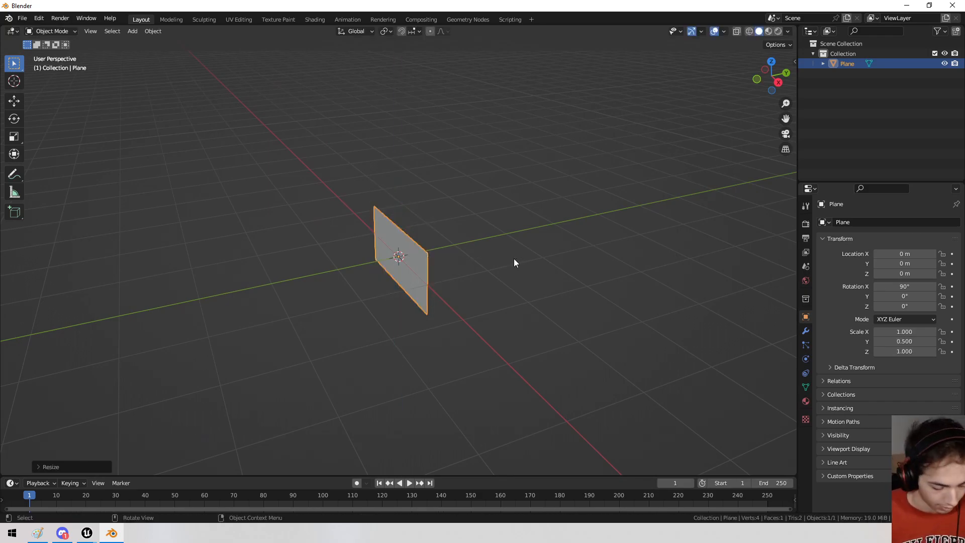
key(g)
key(z)
key(period)
key(5)
key(Return)
Duplicate the upright plane and rotate the copy to about -41° about Z.
middle_drag(514, 259, 547, 219)
key(shift+d)
key(r)
key(z)
click(504, 274)
middle_drag(504, 274, 537, 243)
key(s)
key(z)
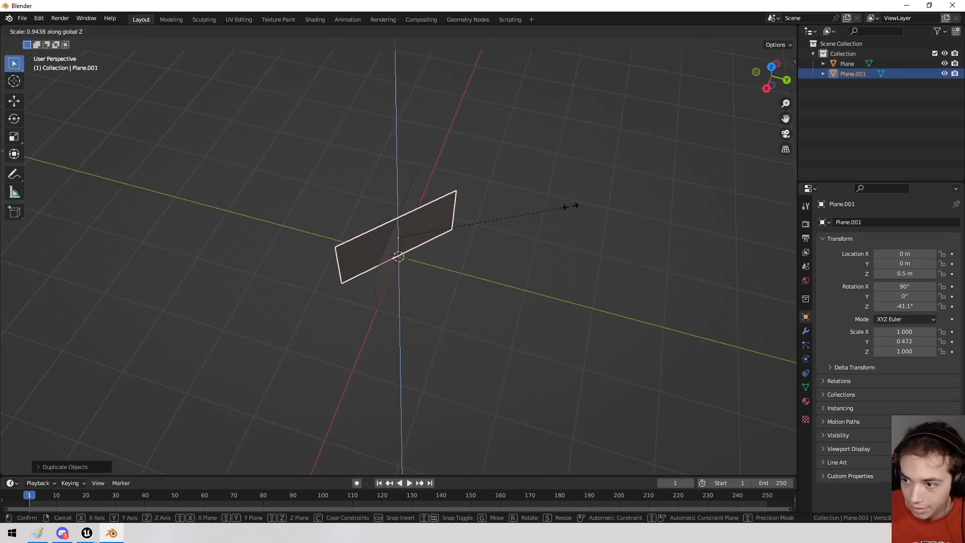
right_click(497, 216)
middle_drag(497, 216, 381, 136)
key(Tab)
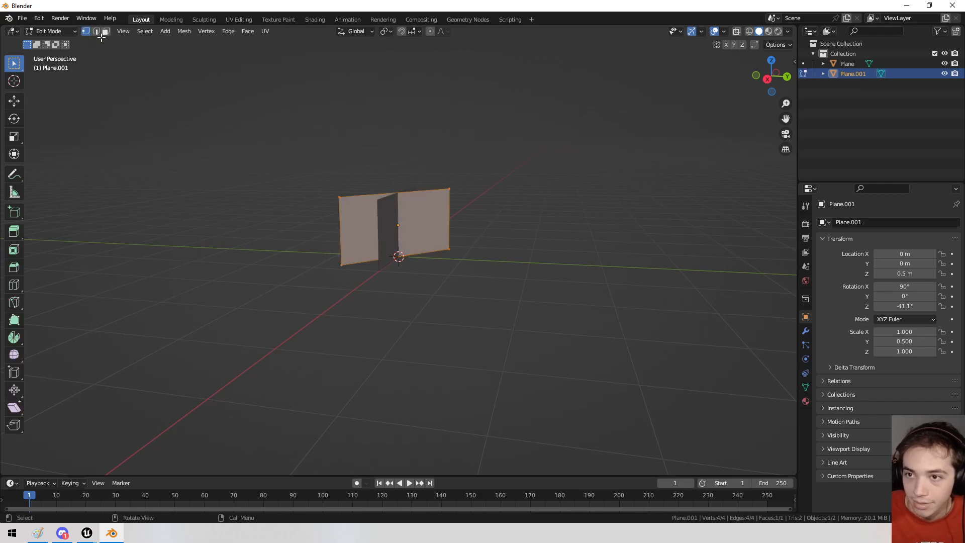
key(Tab)
Duplicate the rotated plane, turn the copy to about -108° about Z and shift it horizontally off the crossing point.
middle_drag(492, 150, 496, 201)
key(shift+d)
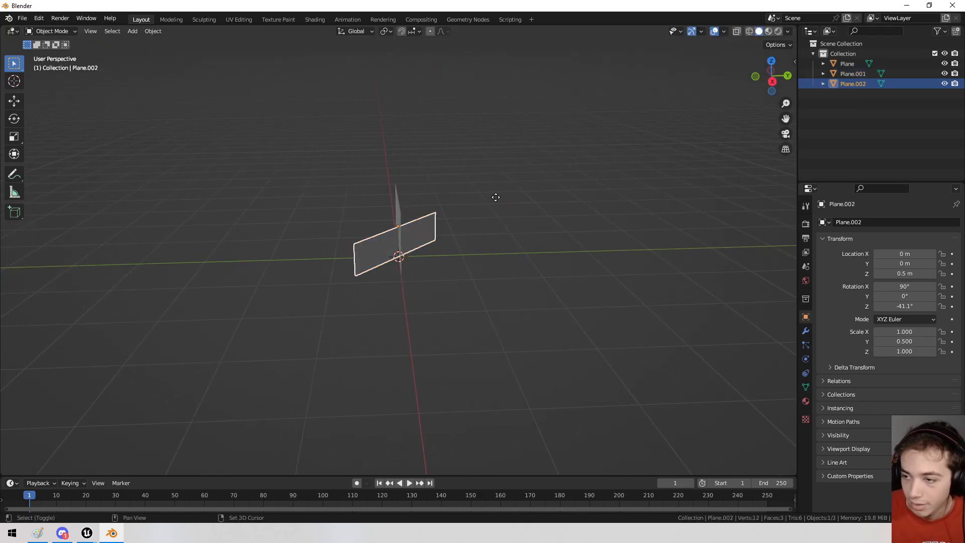
key(r)
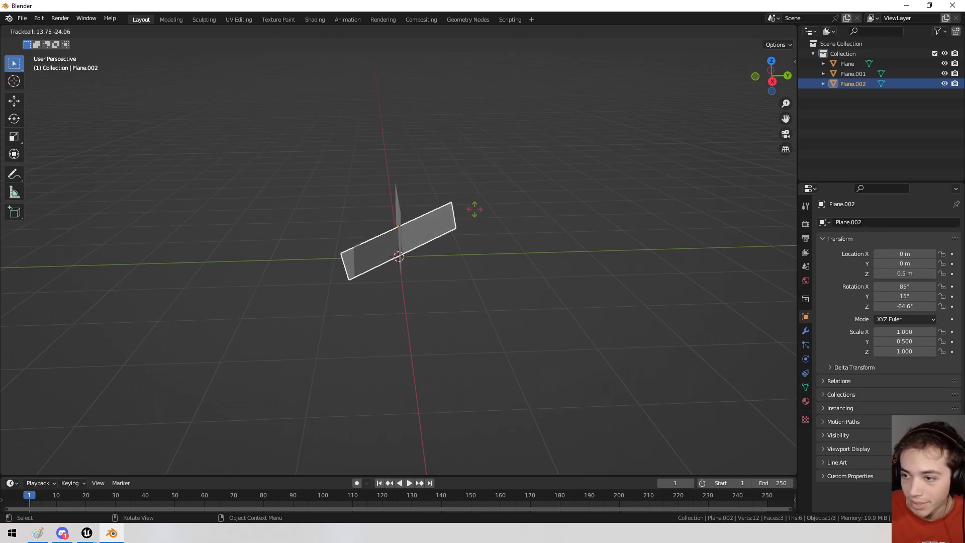
right_click(474, 210)
key(r)
key(z)
click(461, 276)
middle_drag(499, 239, 554, 228)
key(g)
key(z)
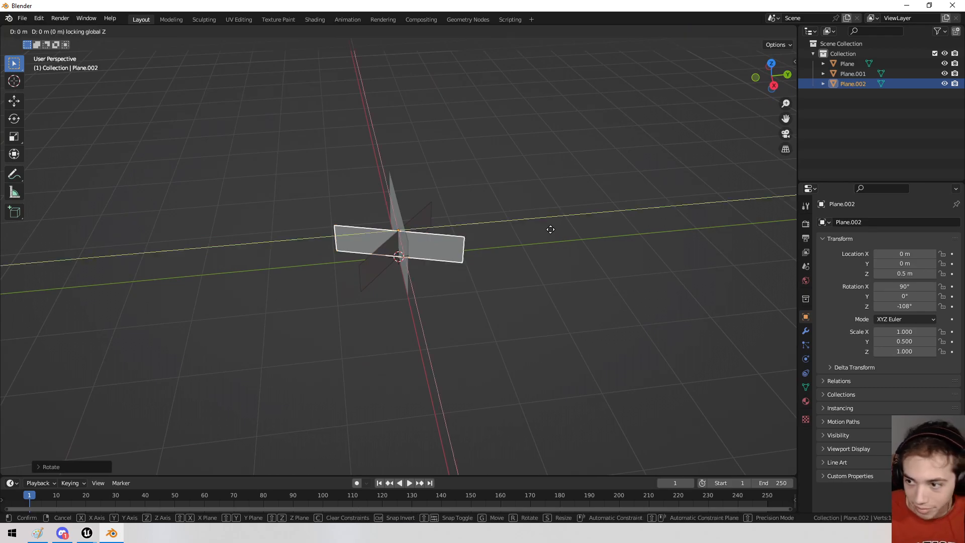
click(529, 258)
Spread out the first two planes, moving the -41° one horizontally to about X -0.44 m, Y -0.34 m.
click(404, 219)
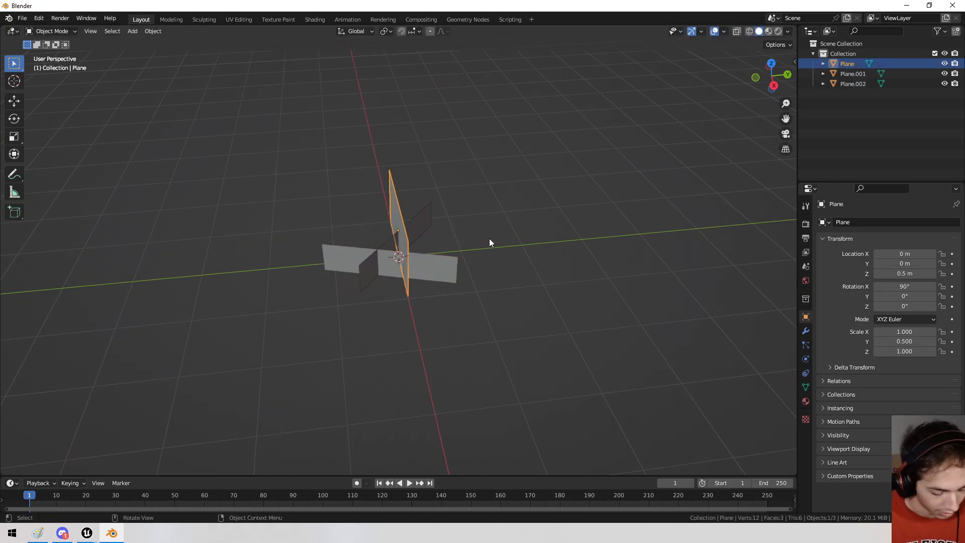
key(g)
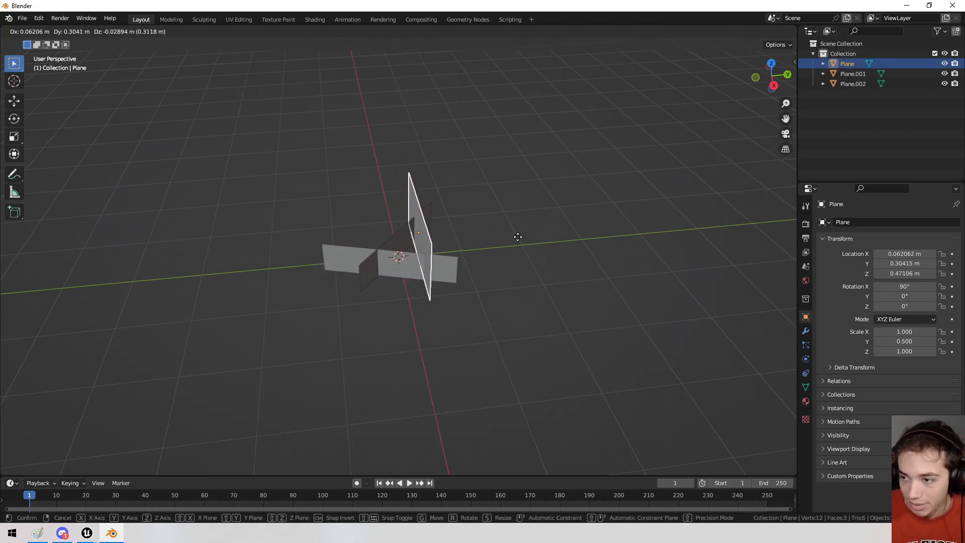
click(524, 234)
click(416, 233)
key(g)
key(shift+z)
click(576, 227)
middle_drag(493, 229, 546, 240)
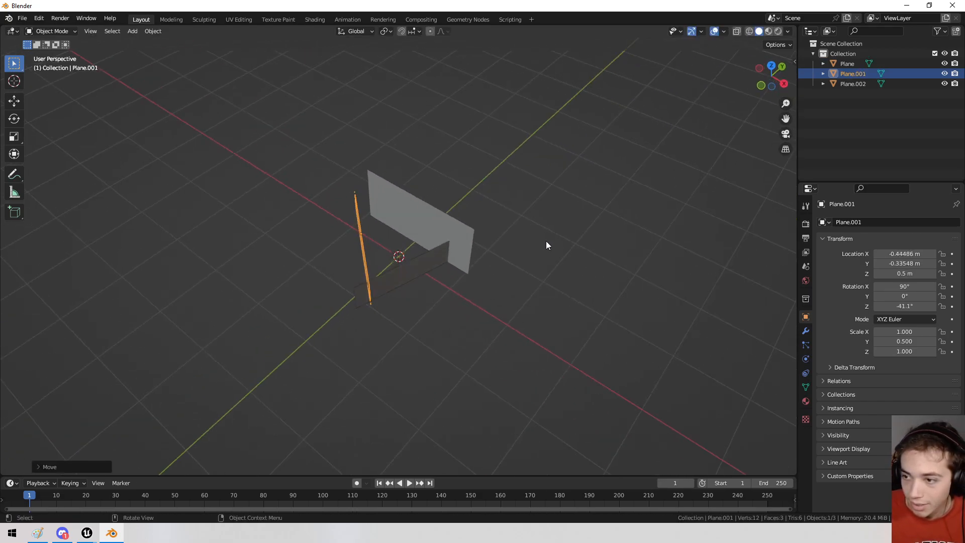
Add a fourth plane by duplication, at about -103° about Z, and move it horizontally to about X -0.26 m, Y 0.15 m.
key(shift+d)
click(407, 327)
key(g)
key(shift+z)
click(457, 300)
middle_drag(458, 300, 519, 190)
Join all four planes into one object and close Blender without saving.
key(a)
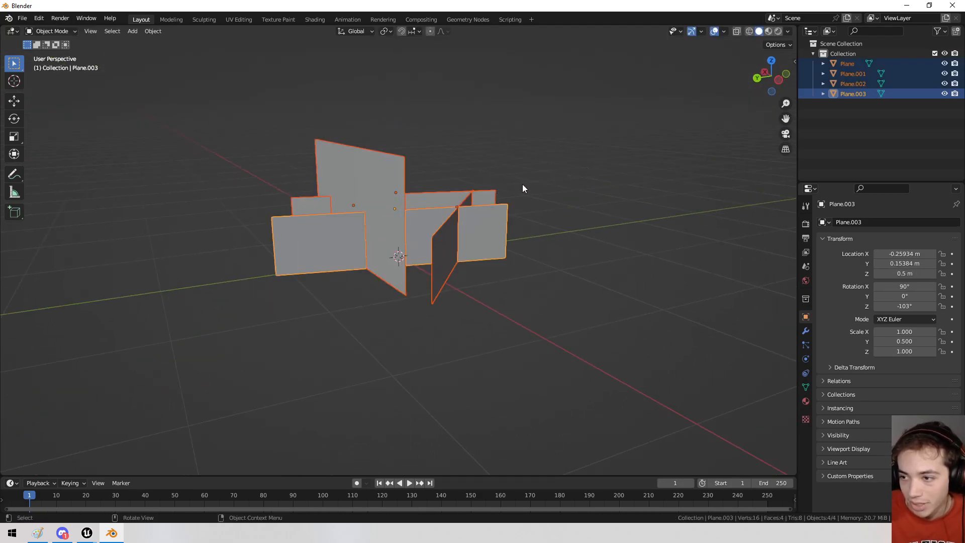
key(ctrl+j)
middle_drag(523, 246, 442, 251)
click(953, 5)
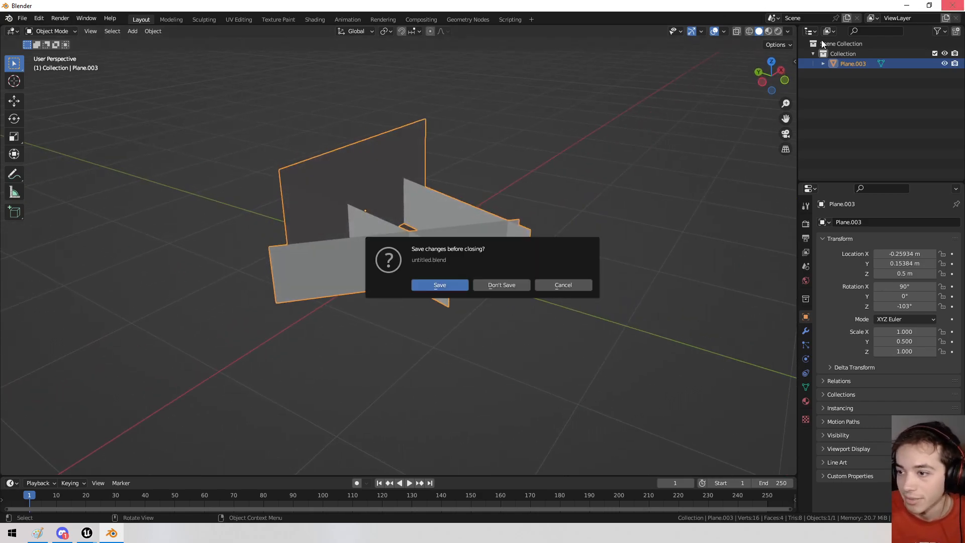
click(510, 289)
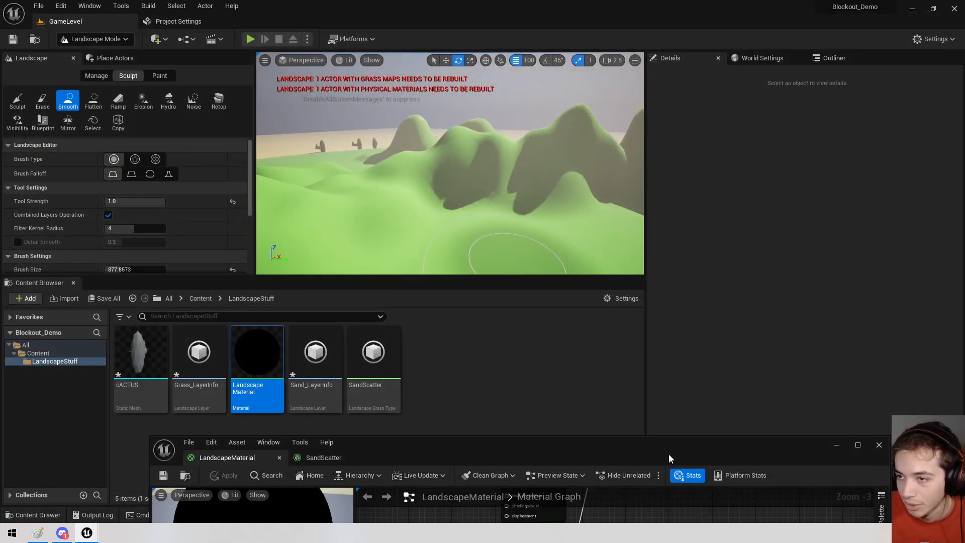
Space apart the Sand layer sample and Landscape Grass nodes in LandscapeMaterial, and add a second grass type entry.
drag(669, 465, 604, 1)
right_drag(362, 160, 411, 212)
scroll(512, 190, down, 4)
scroll(482, 236, up, 5)
scroll(520, 238, up, 2)
drag(383, 231, 364, 201)
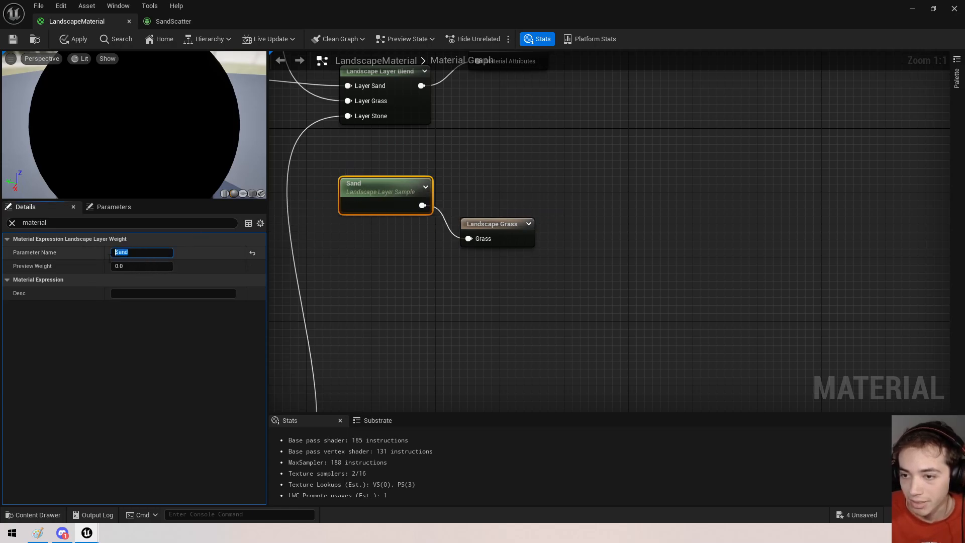
drag(497, 221, 571, 182)
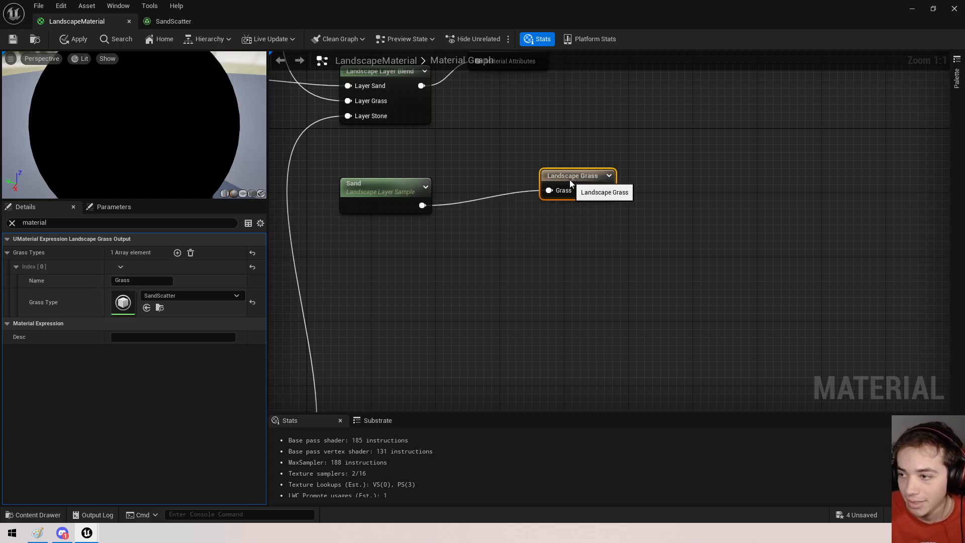
click(178, 253)
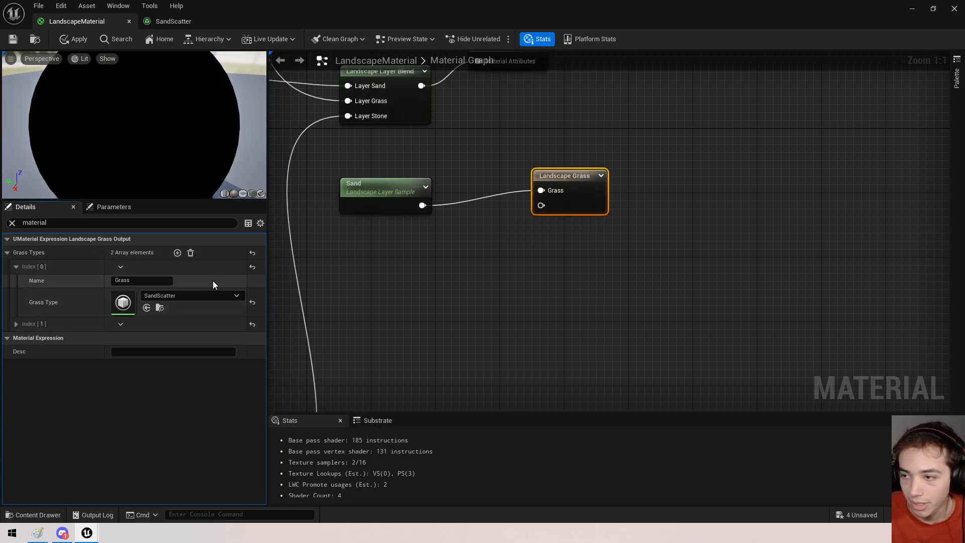
Duplicate the Sand layer sample, set the copy's parameter name to Grass and connect it to Landscape Grass's second input.
click(381, 179)
key(ctrl+d)
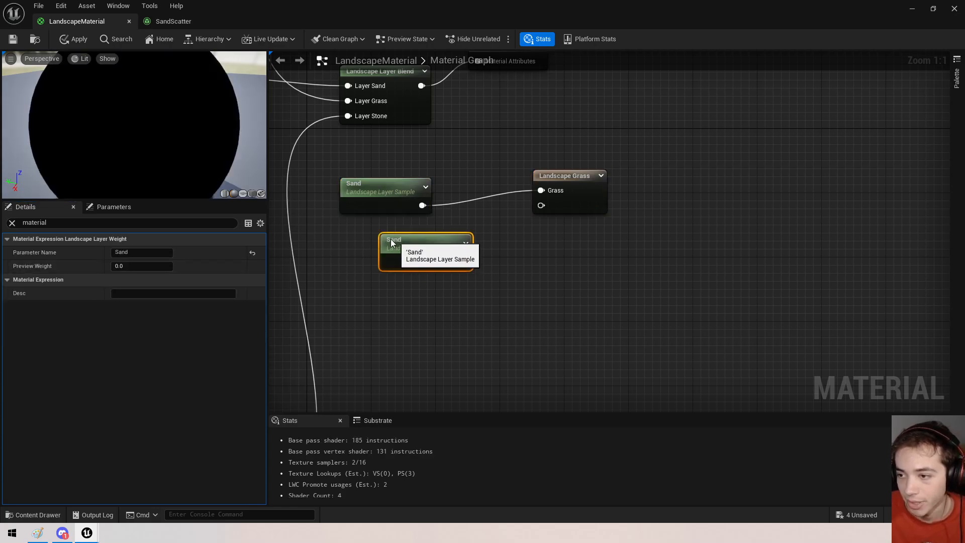
text(grass)
key(BackSpace)
key(BackSpace)
key(BackSpace)
key(BackSpace)
key(BackSpace)
text(Grass)
key(Return)
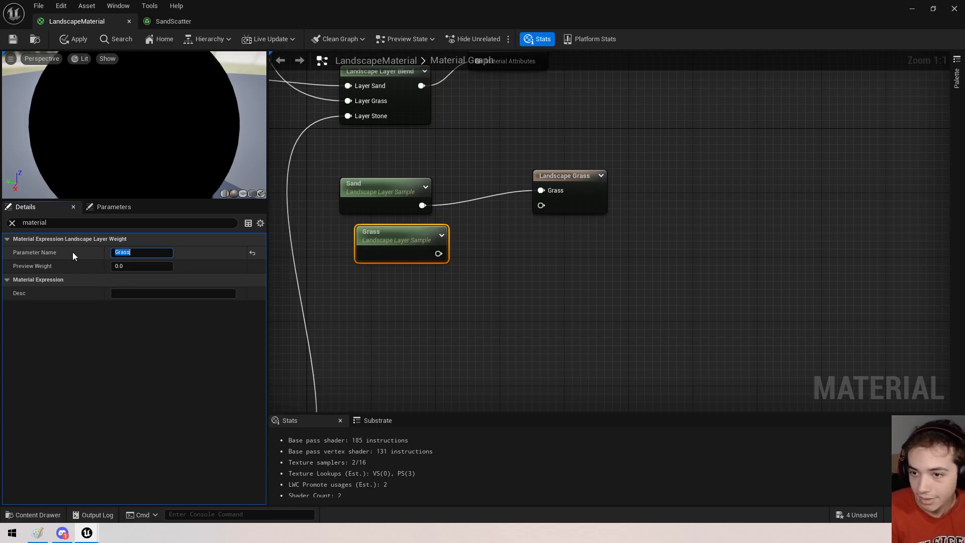
click(568, 191)
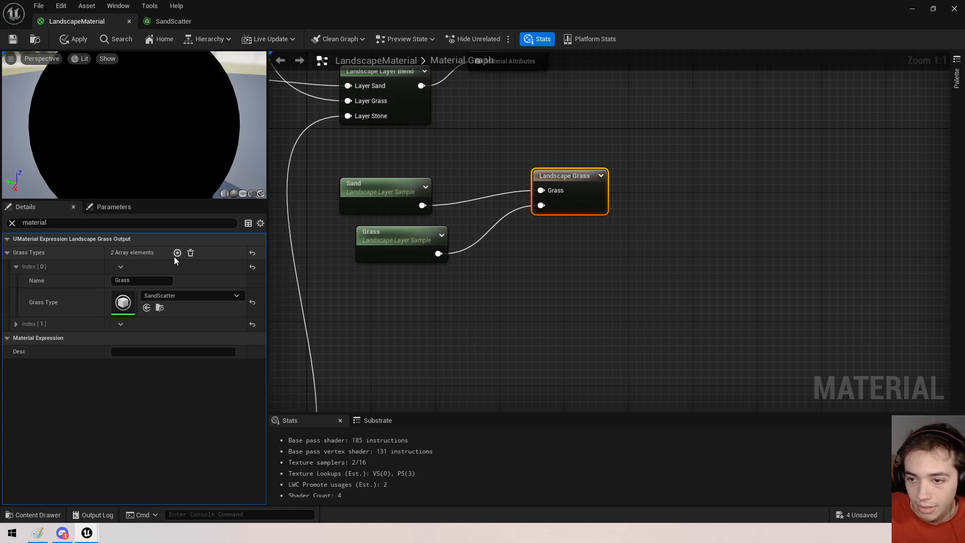
Name the Landscape Grass node's second grass type Grass and its first one Sand, and save LandscapeMaterial.
click(15, 324)
click(146, 338)
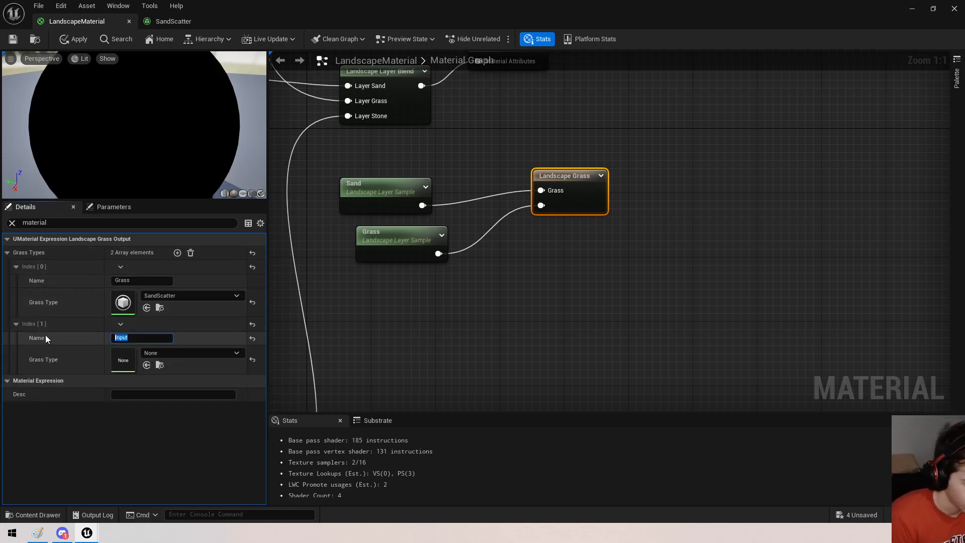
text(Grass)
key(Return)
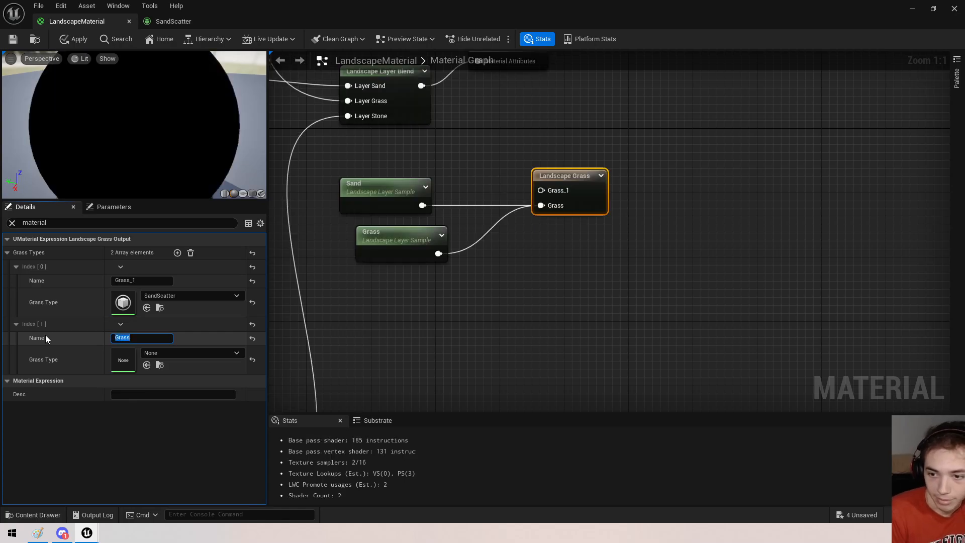
text(Sand)
key(Return)
click(13, 40)
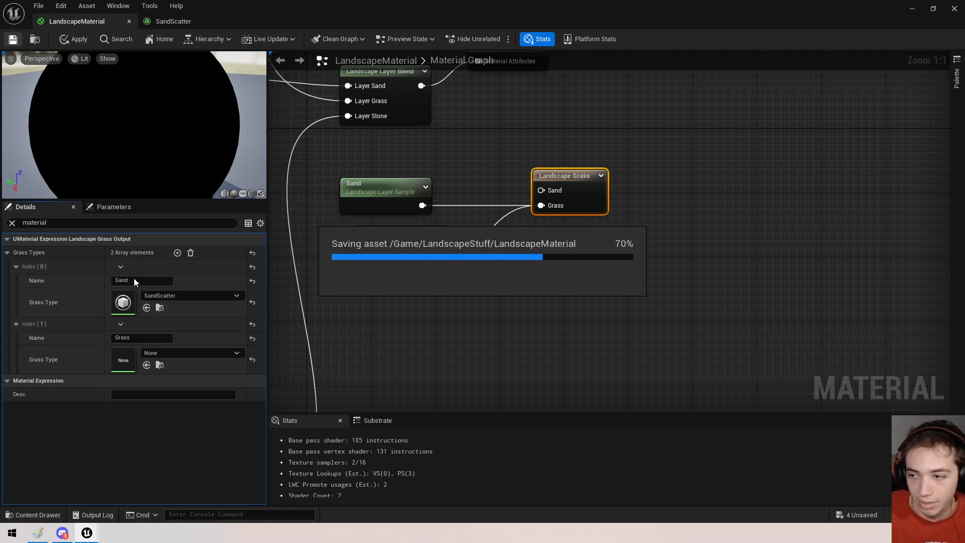
Examine the landscape in the level viewport for cactus scatter, and return to LandscapeMaterial.
click(166, 10)
click(167, 20)
drag(297, 3, 561, 393)
right_drag(452, 211, 498, 212)
key(w)
right_drag(450, 163, 571, 226)
scroll(473, 174, up, 3)
drag(570, 402, 362, 1)
click(85, 21)
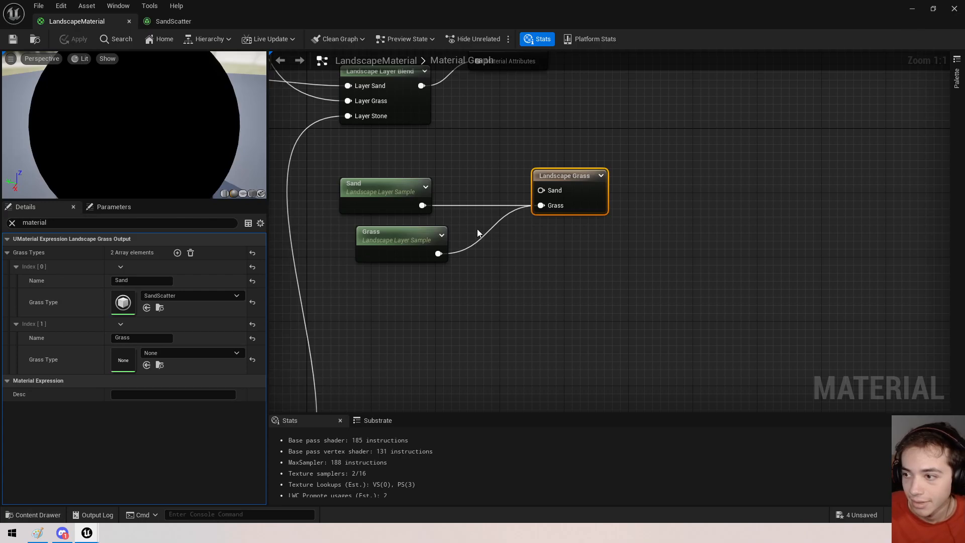
Connect the Sand layer sample to the Landscape Grass node's Sand input and save the material.
right_drag(469, 230, 450, 267)
drag(521, 228, 522, 227)
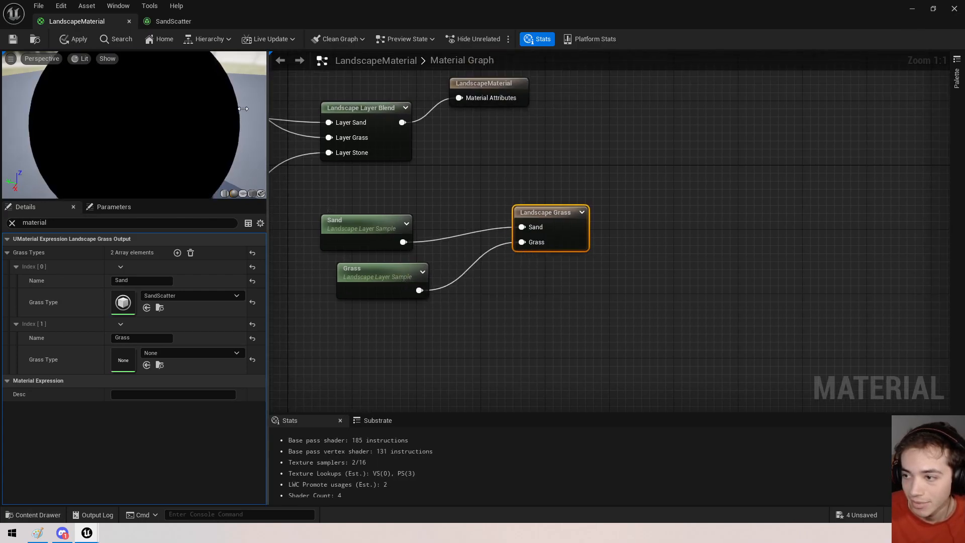
click(12, 39)
Fly around the level and examine the cactus scatter on the sand layer from several distances.
drag(371, 5, 519, 398)
right_drag(466, 205, 459, 183)
key(w)
key(w)
scroll(450, 163, down, 5)
key(w)
scroll(449, 163, down, 2)
key(w)
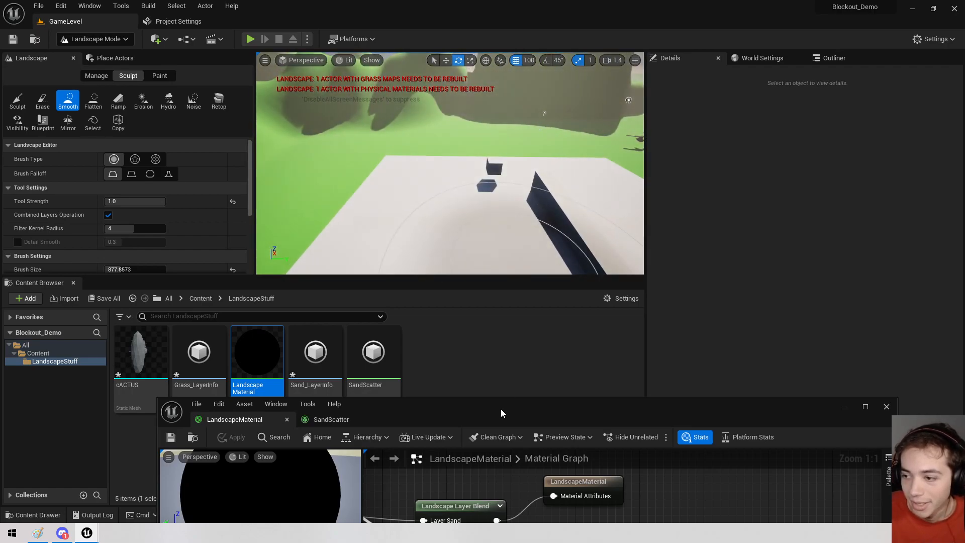
drag(501, 410, 386, 1)
right_drag(504, 284, 573, 372)
drag(441, 11, 490, 422)
right_drag(453, 176, 352, 143)
key(w)
scroll(450, 164, up, 2)
key(w)
key(w)
key(w)
key(s)
drag(532, 431, 416, 0)
Set SandScatter's Start Cull Distance to 100000 and check the cactus draw distance in the level.
click(173, 21)
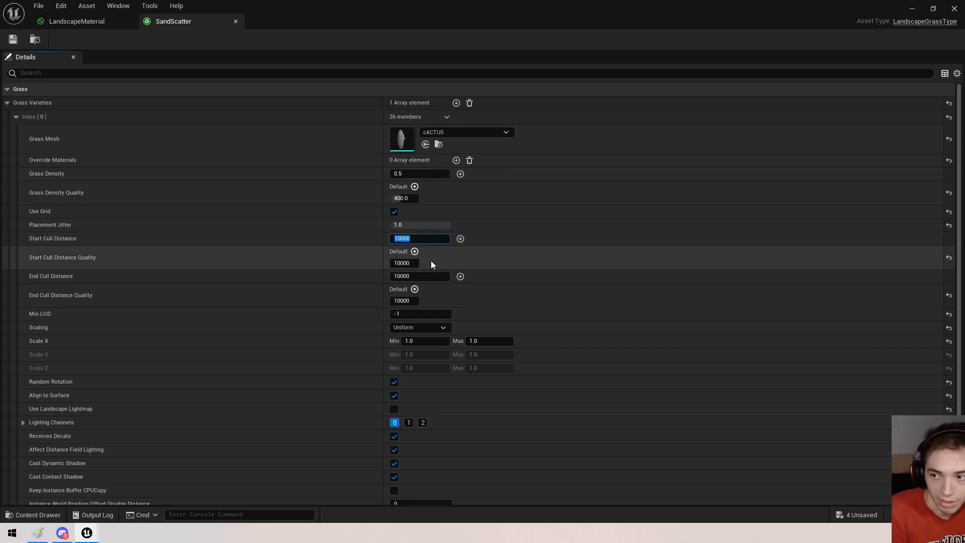
key(End)
text(0)
key(Return)
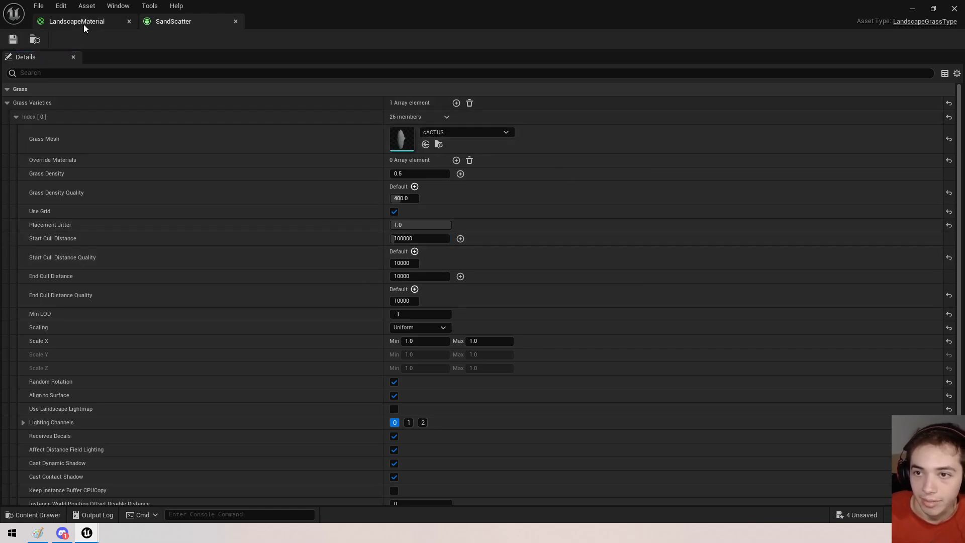
click(85, 25)
drag(427, 22, 509, 422)
right_drag(478, 168, 481, 181)
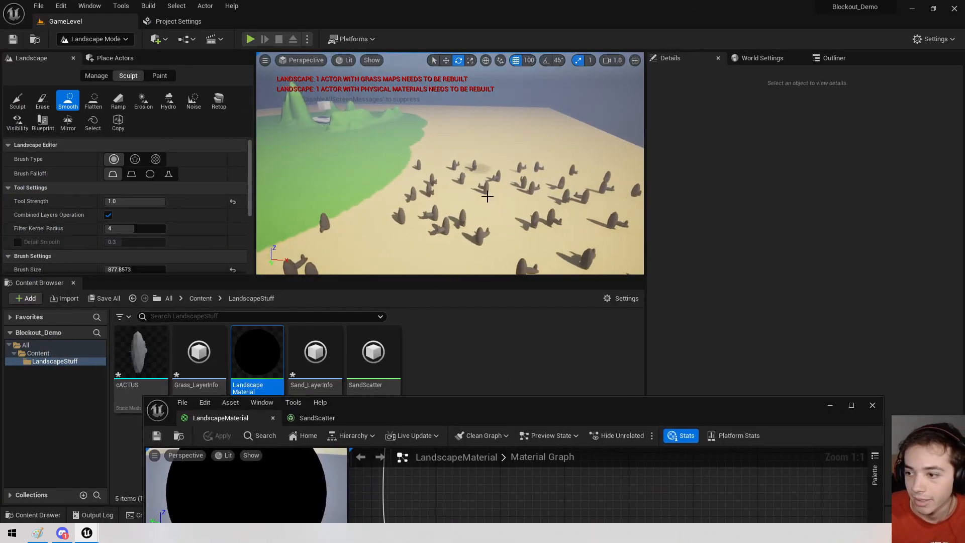
double_click(511, 411)
Set SandScatter's Start Cull Distance and End Cull Distance to 1000000 and save the grass type.
click(174, 21)
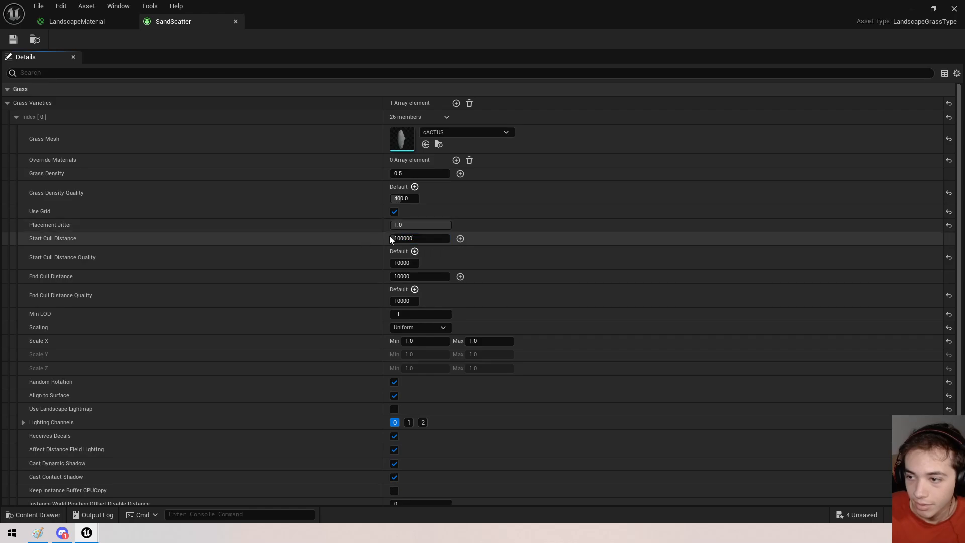
drag(447, 239, 451, 239)
click(79, 22)
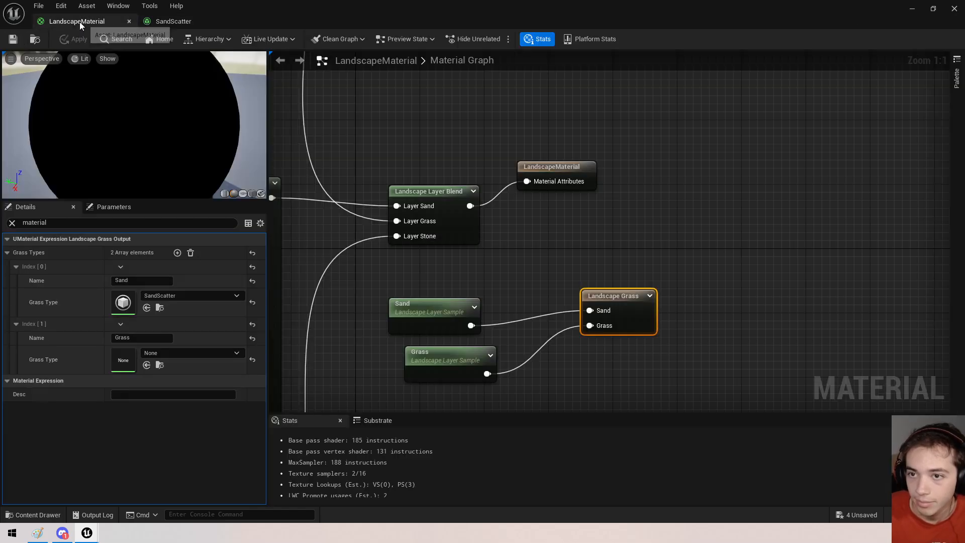
double_click(234, 3)
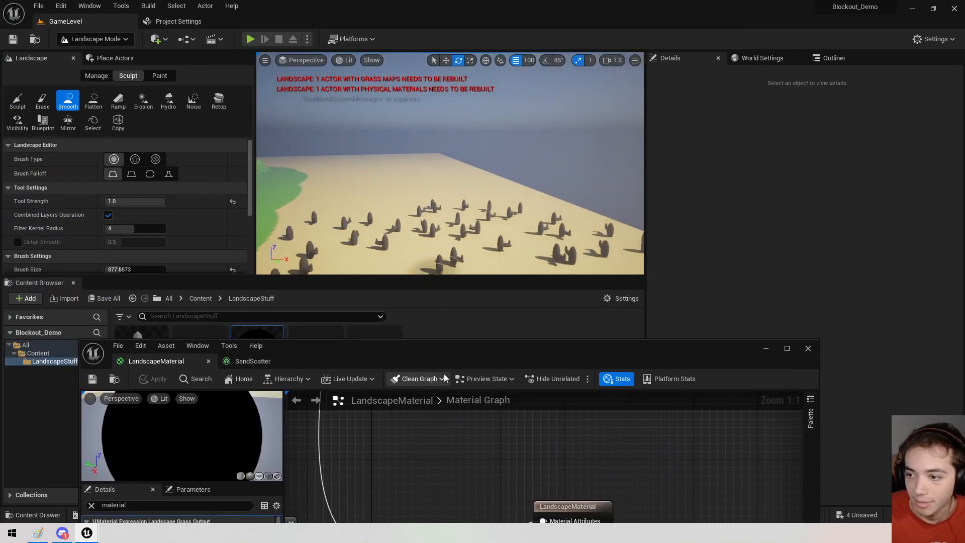
double_click(437, 348)
click(158, 20)
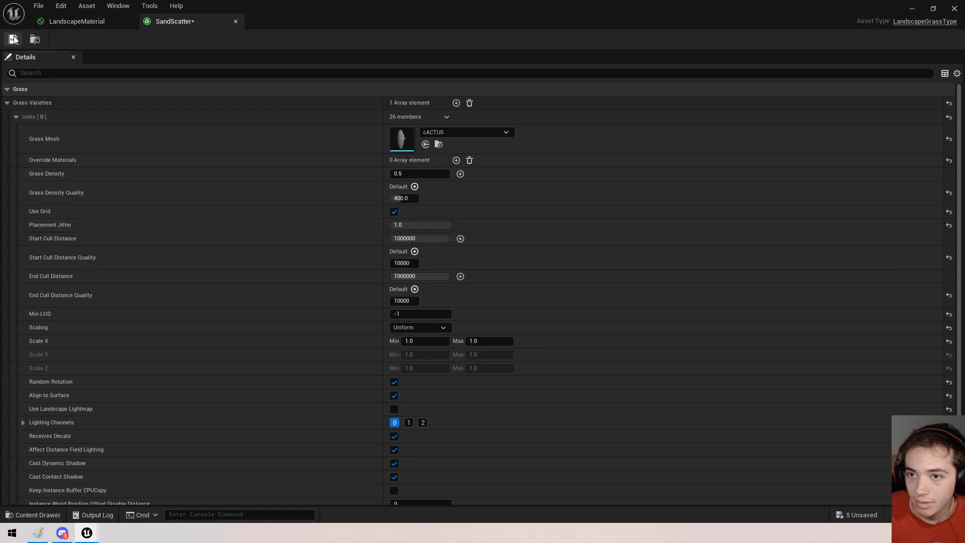
Examine how far across the sand the cacti are drawn in the level viewport, and review SandScatter's settings.
click(76, 21)
double_click(194, 12)
right_drag(450, 164, 523, 216)
key(w)
mouse_move(452, 235)
right_down()
mouse_move(452, 201)
mouse_move(452, 235)
mouse_move(448, 229)
mouse_move(523, 166)
mouse_move(523, 237)
mouse_move(498, 221)
mouse_move(468, 231)
right_up()
key(w)
key(s)
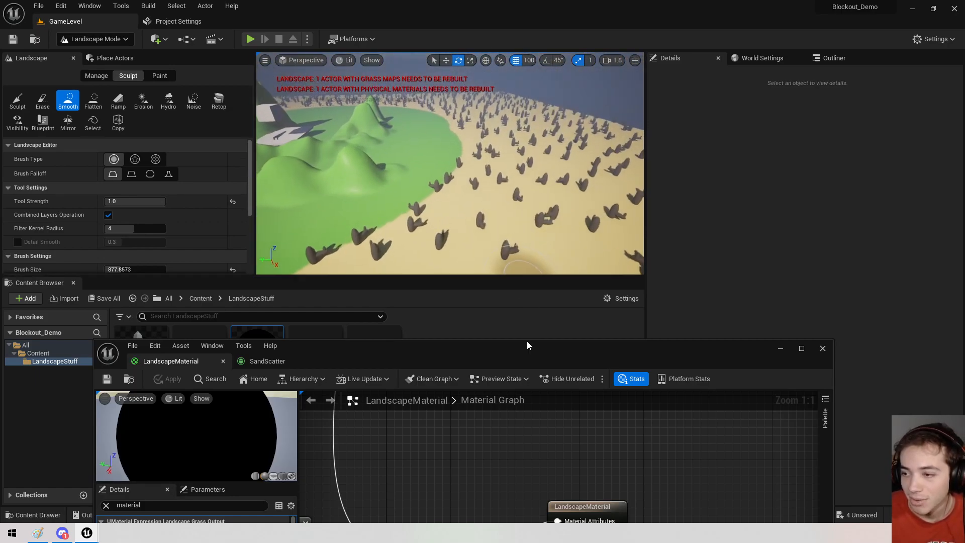
double_click(528, 346)
click(173, 21)
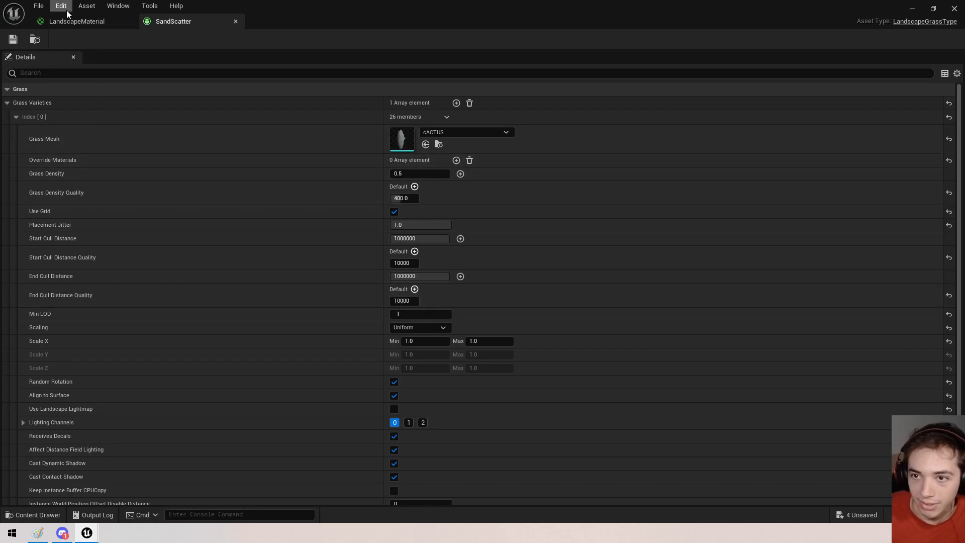
click(77, 23)
click(173, 21)
Close the asset editor window and create a material named cactusmat in the LandscapeStuff folder.
drag(384, 5, 372, 315)
click(731, 312)
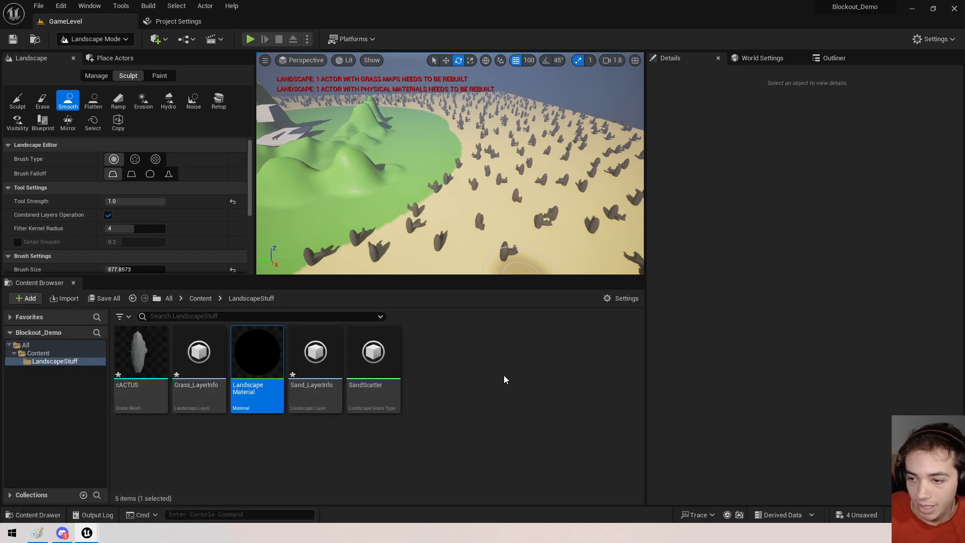
right_click(508, 352)
click(553, 280)
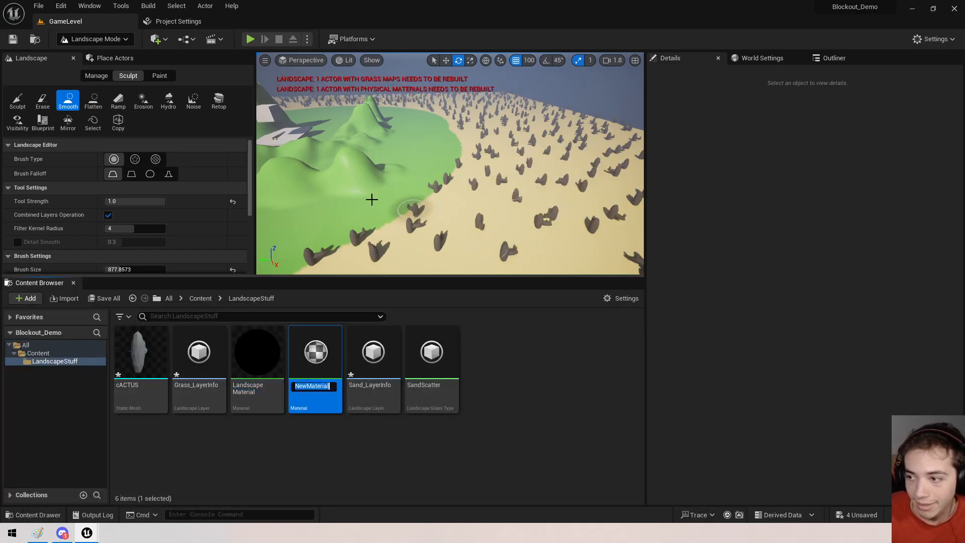
key(Return)
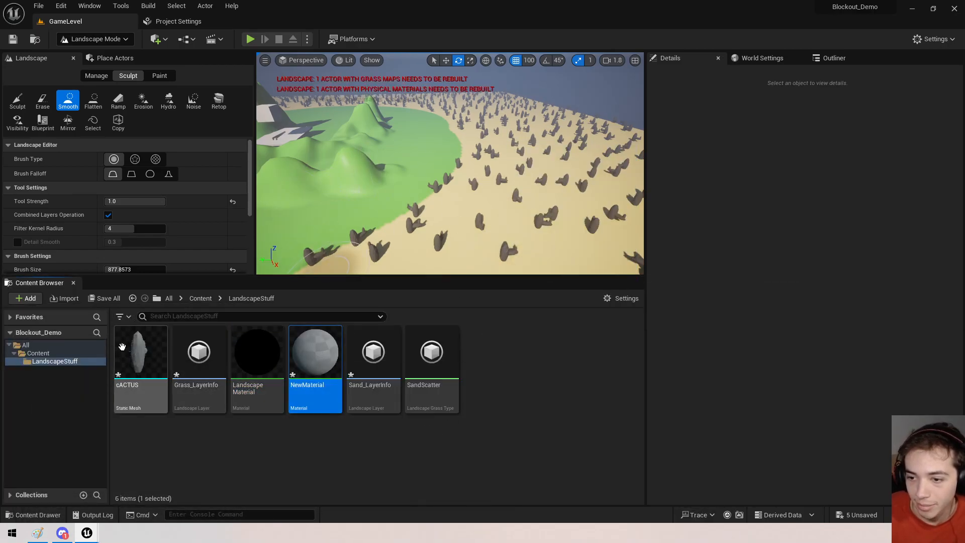
click(314, 385)
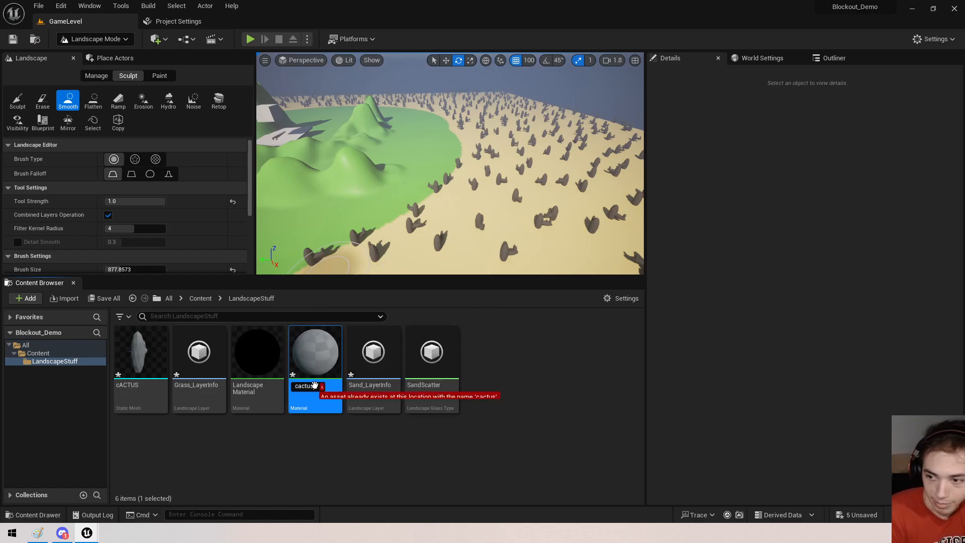
text(cactusmat)
key(Return)
Assign cactusmat to the cACTUS mesh's Element 0 material slot, save the mesh and close its editor.
double_click(141, 352)
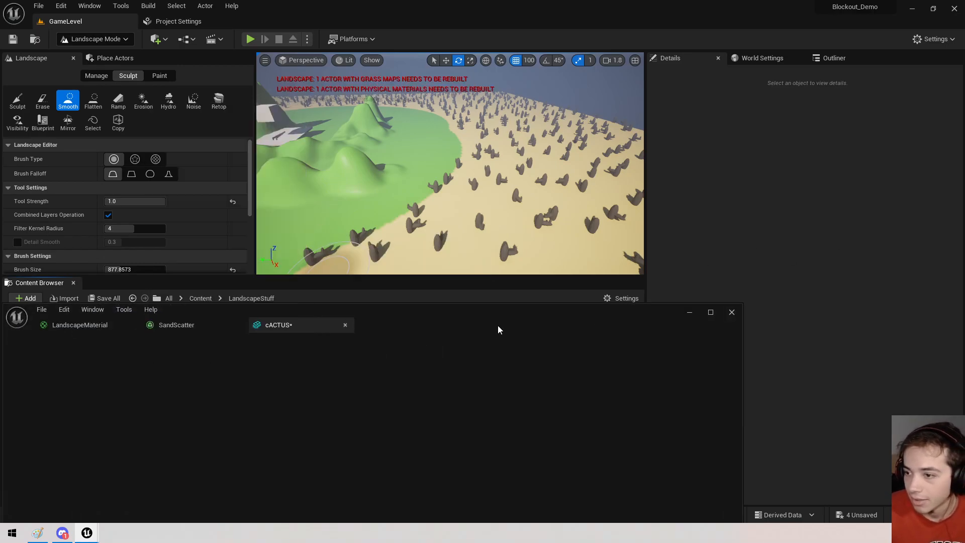
drag(488, 317, 510, 273)
click(671, 378)
click(636, 261)
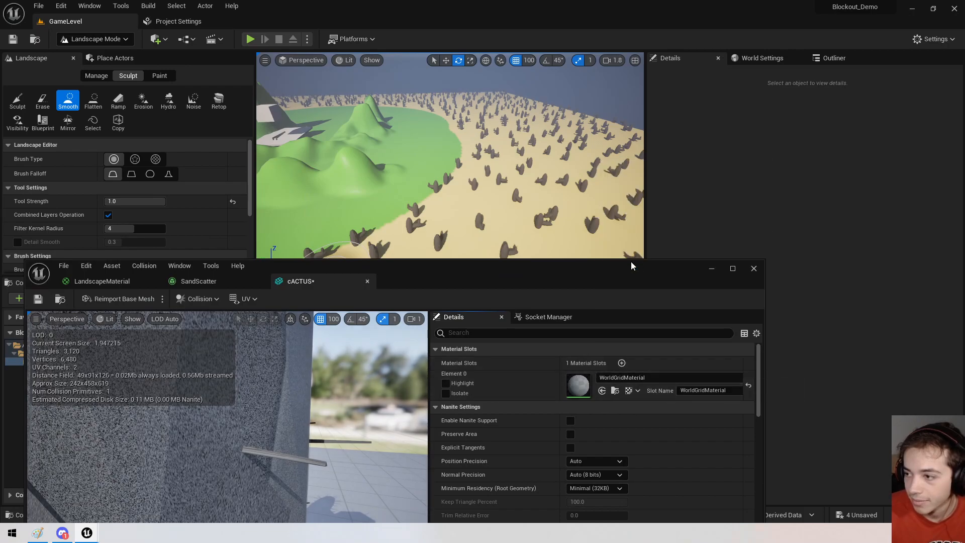
click(38, 299)
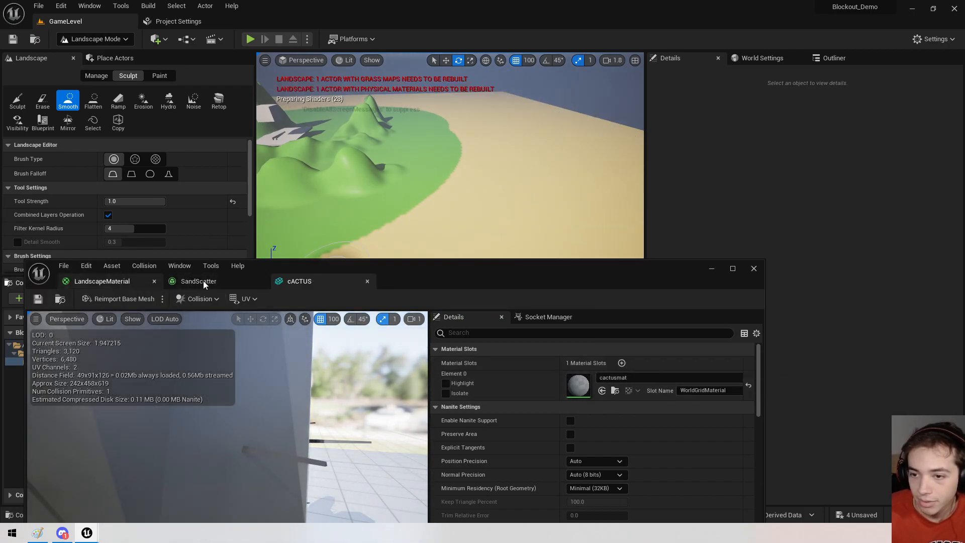
click(754, 268)
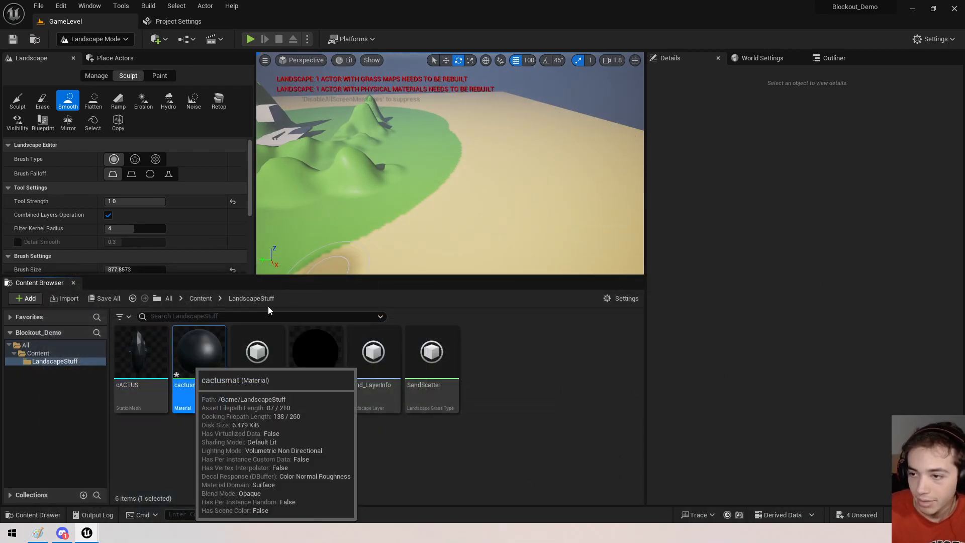
Open cactusmat and add a PerInstanceFadeAmount node beside the material's output node.
double_click(218, 342)
drag(452, 268, 399, 6)
right_click(378, 173)
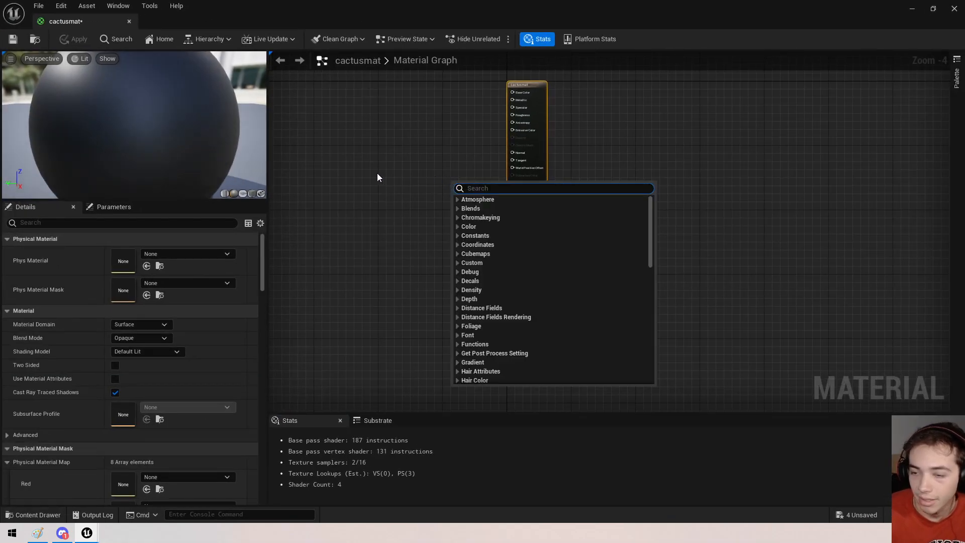
text(g)
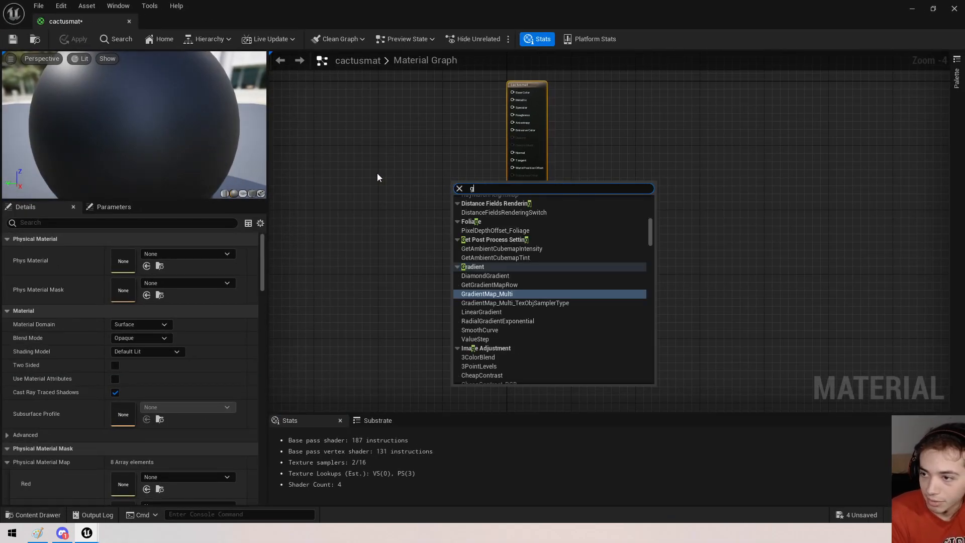
text(rass)
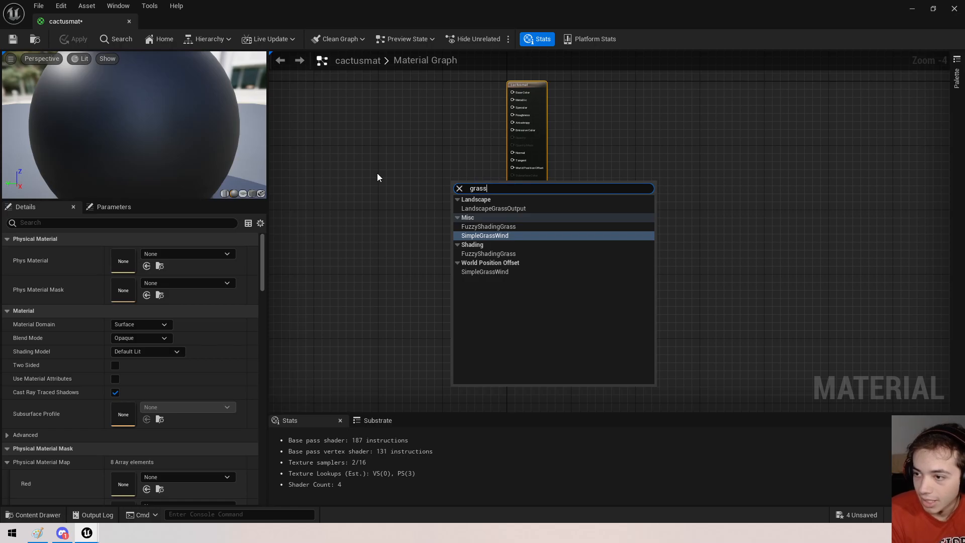
key(BackSpace)
key(BackSpace)
key(BackSpace)
key(BackSpace)
key(BackSpace)
text(perf)
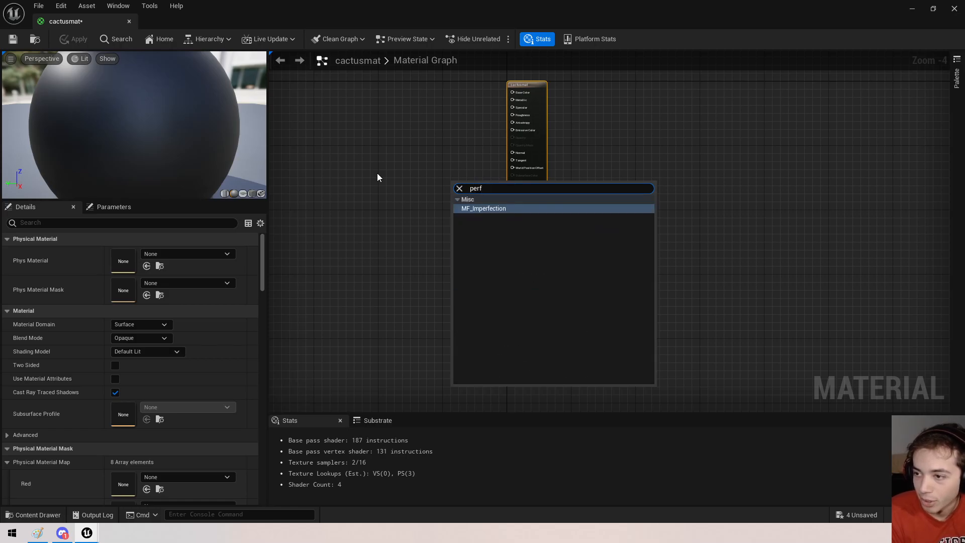
key(BackSpace)
text(inst)
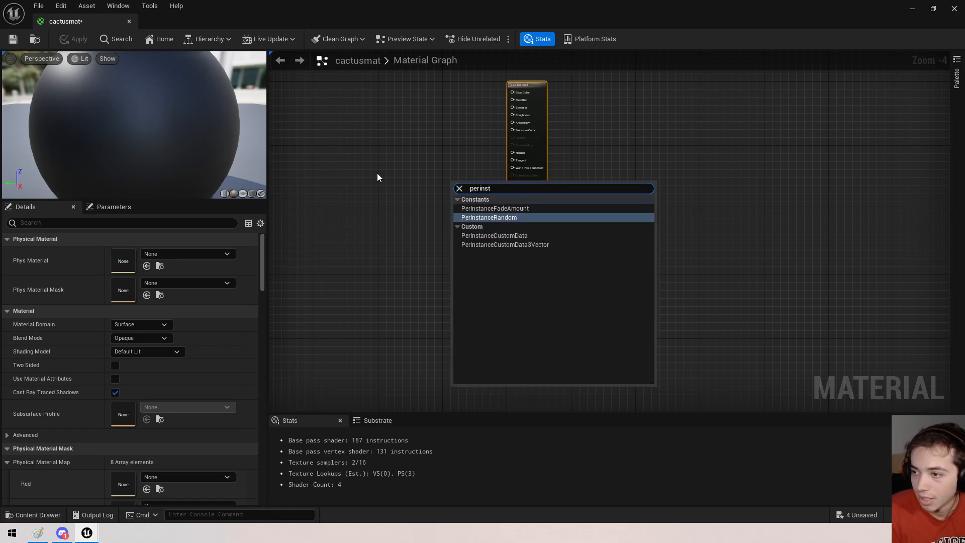
click(520, 208)
scroll(475, 200, up, 4)
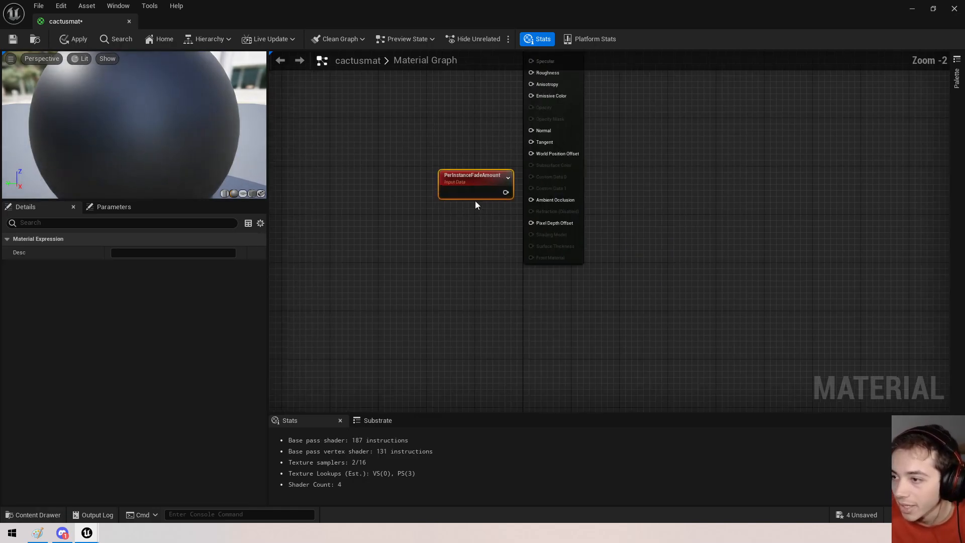
drag(418, 196, 394, 187)
Connect PerInstanceFadeAmount to cactusmat's Base Color, save the material, and check the cacti in the level viewport.
key(ctrl+alt)
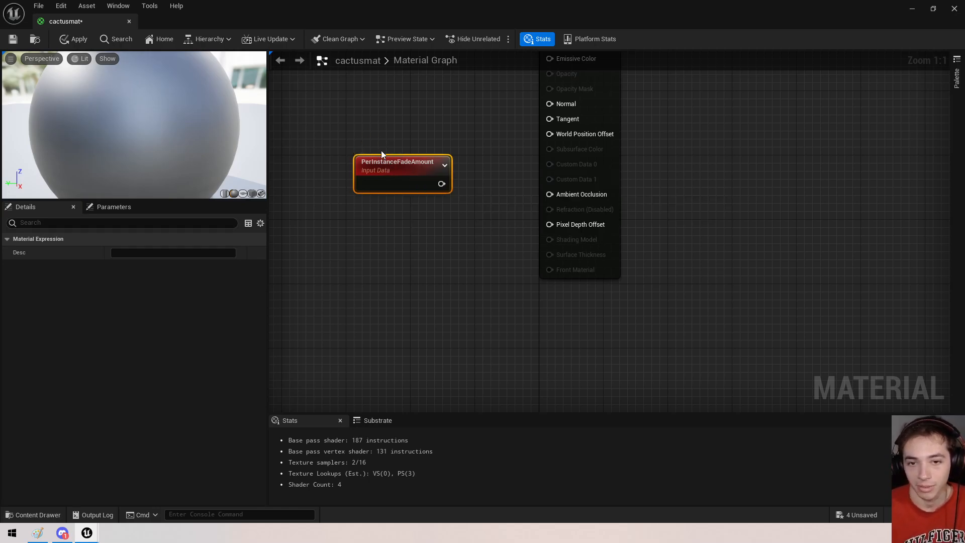
right_drag(452, 107, 439, 270)
drag(425, 355, 393, 168)
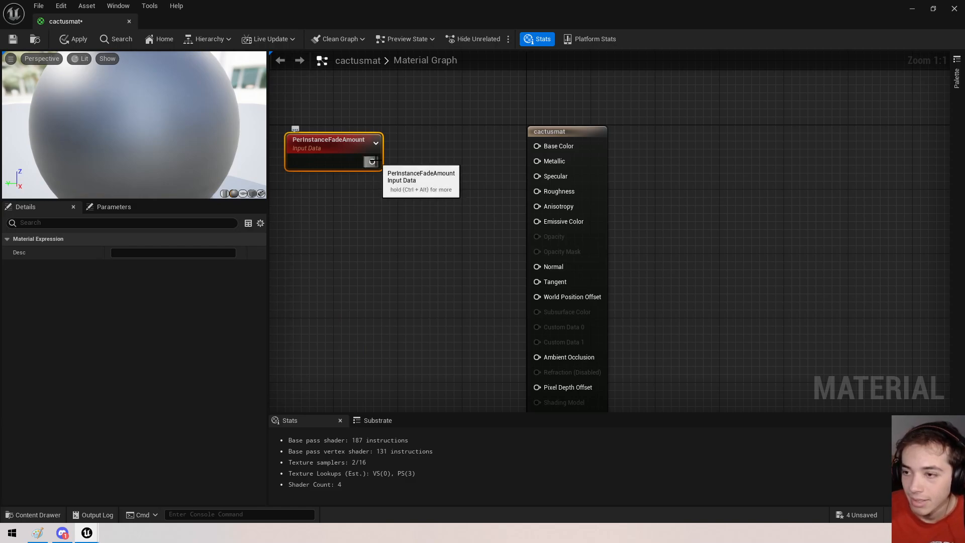
drag(344, 150, 537, 145)
key(ctrl+s)
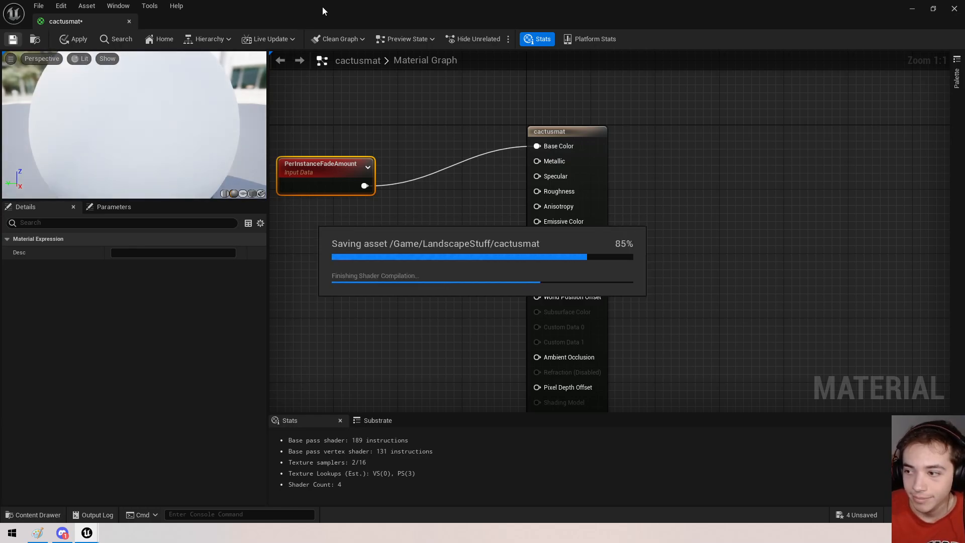
drag(323, 8, 424, 451)
mouse_move(447, 216)
right_down()
mouse_move(533, 209)
mouse_move(428, 221)
mouse_move(422, 203)
mouse_move(367, 201)
mouse_move(296, 216)
mouse_move(362, 201)
mouse_move(312, 216)
mouse_move(382, 241)
mouse_move(490, 216)
right_up()
scroll(382, 242, up, 2)
drag(512, 445, 460, 1)
Drive Base Color with a new 0,0,0 three-component constant instead, move PerInstanceFadeAmount below it, and save cactusmat.
right_drag(383, 123, 461, 253)
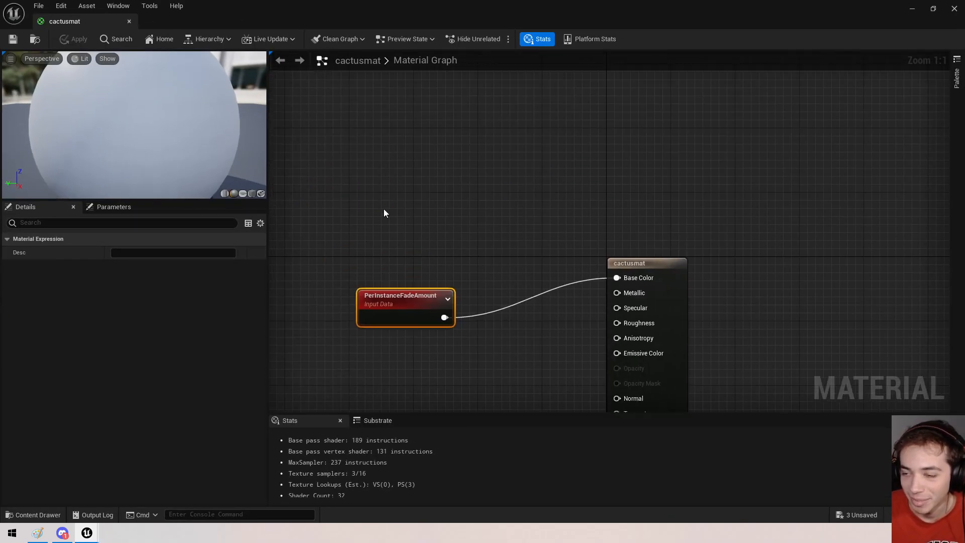
key(3)
click(387, 205)
drag(616, 280, 617, 278)
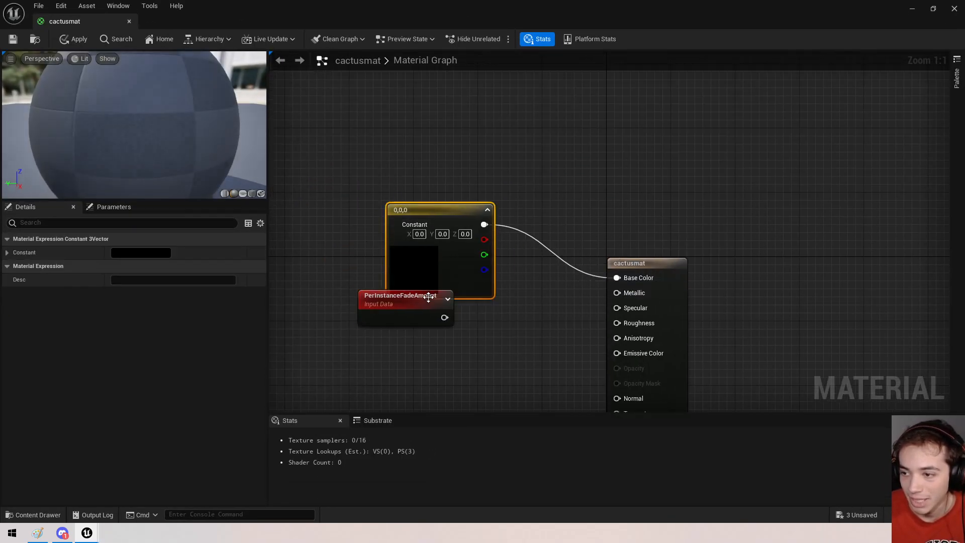
drag(403, 299, 410, 372)
key(ctrl+s)
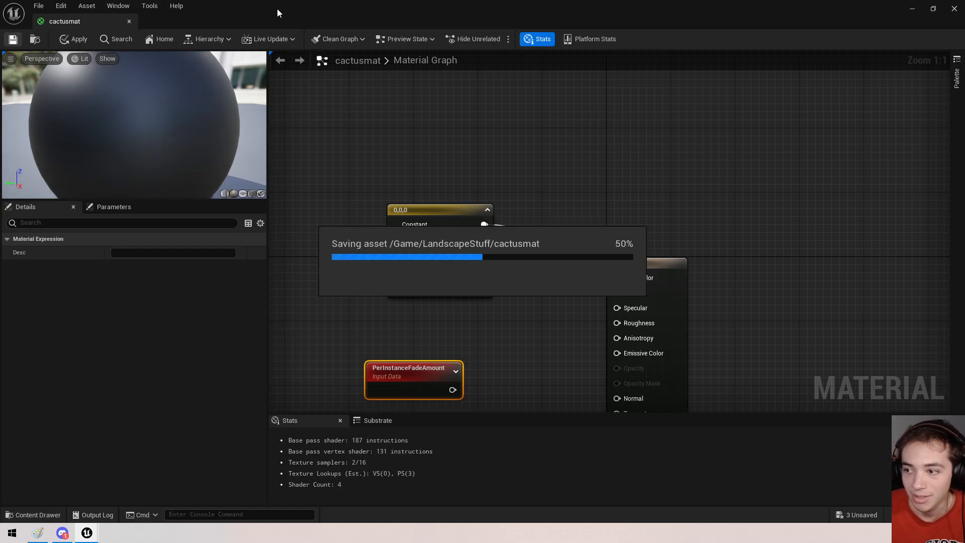
Open SandScatter, set its Grass Density to 1.0, and check the cacti in the level viewport.
drag(424, 5, 472, 378)
right_drag(476, 181, 317, 169)
drag(396, 379, 372, 438)
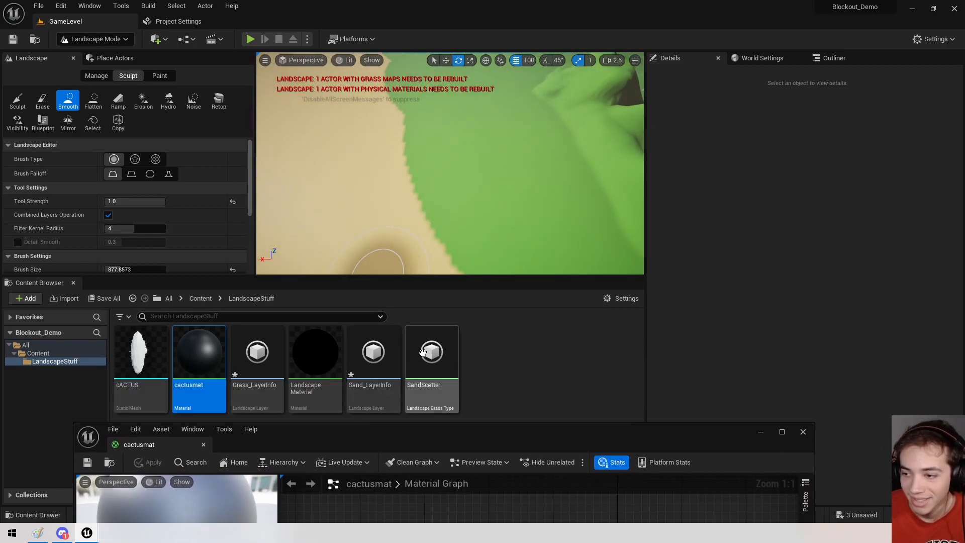
double_click(432, 351)
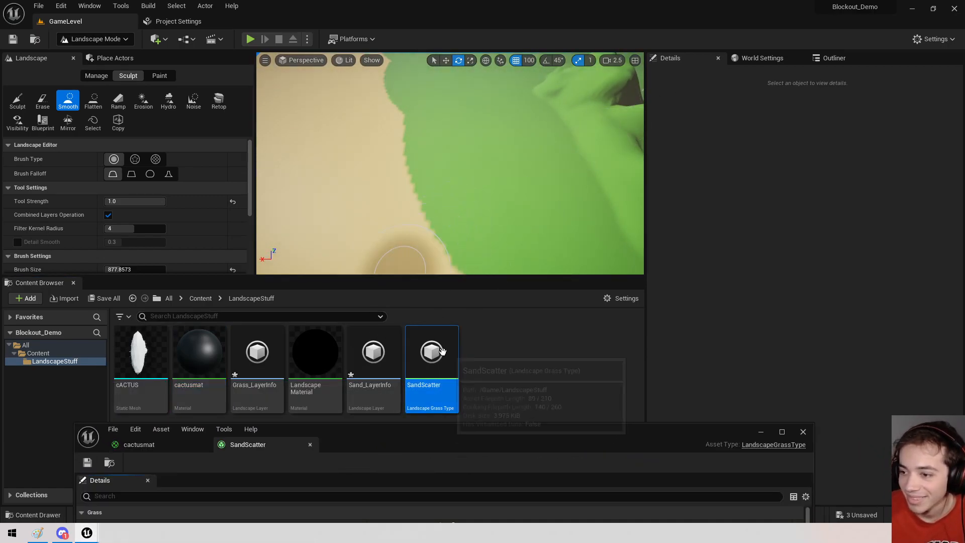
drag(457, 438, 454, 26)
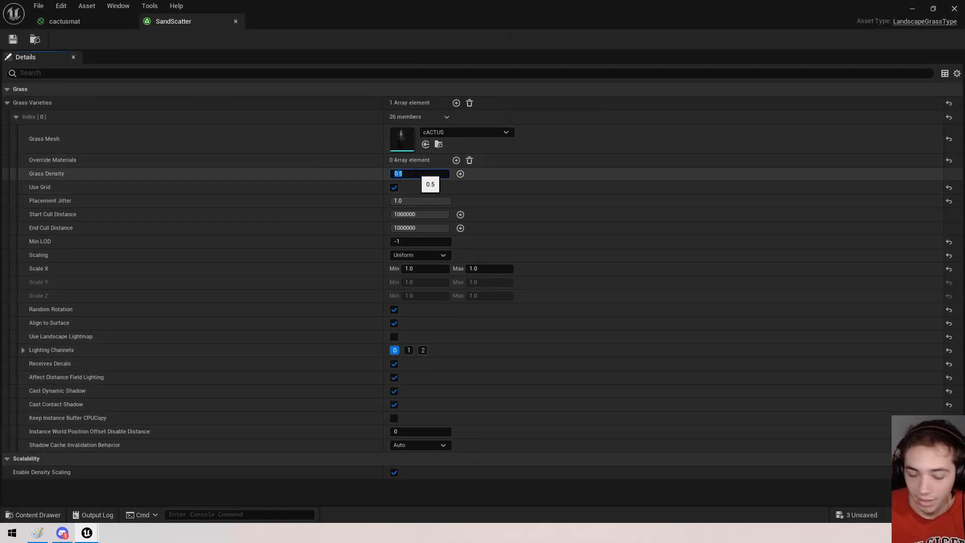
click(86, 24)
drag(328, 4, 366, 20)
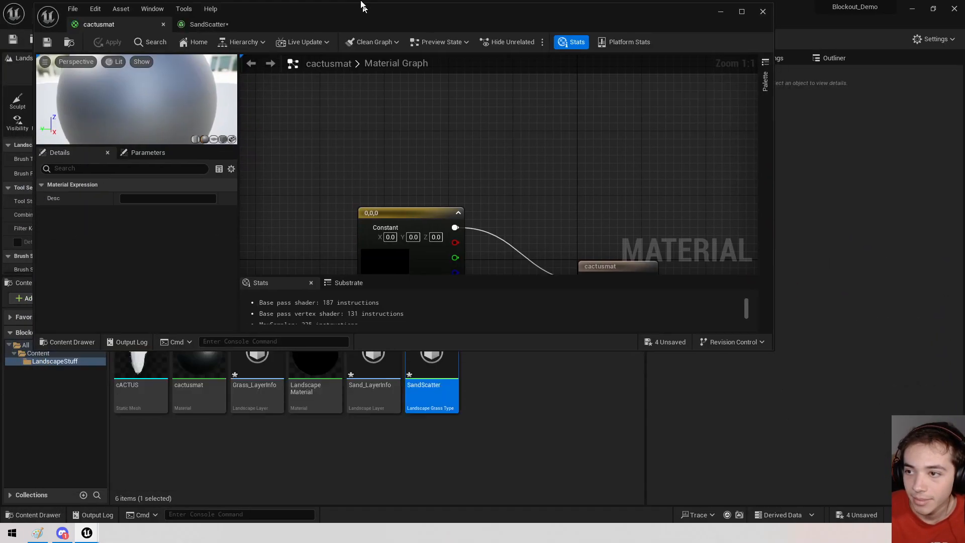
double_click(366, 20)
Set SandScatter's Grass Density to 0.5, save the grass type, and bring the level viewport back into view.
click(175, 21)
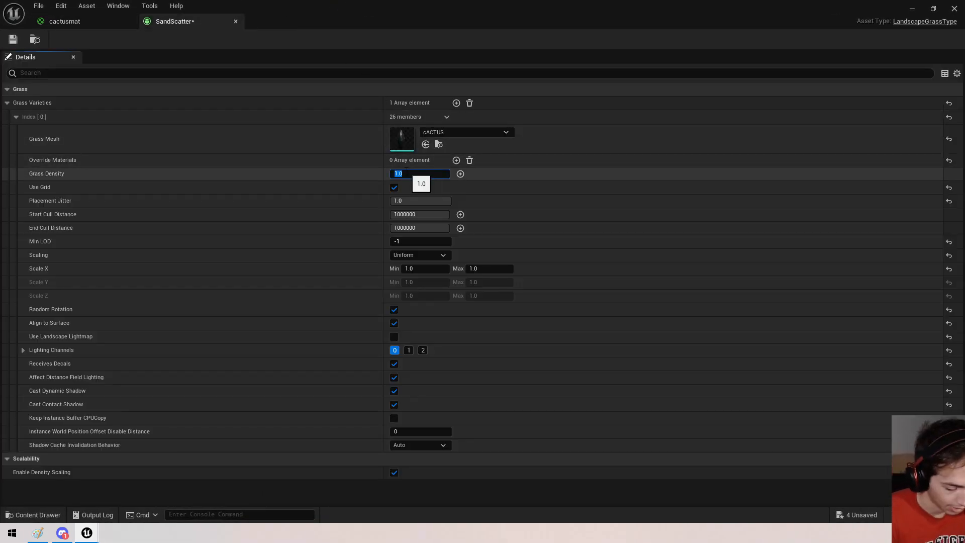
click(13, 39)
click(64, 21)
drag(317, 23, 478, 431)
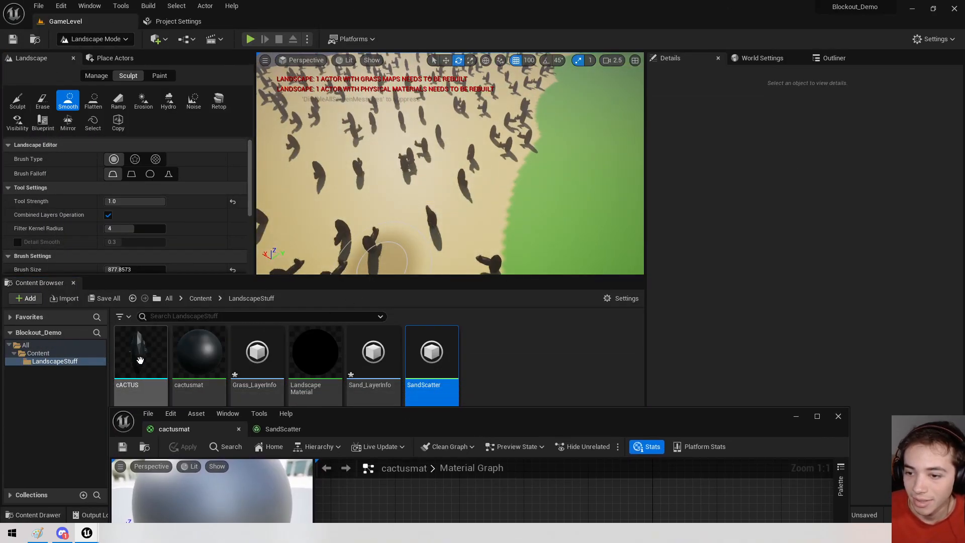
Open the cACTUS mesh, return to cactusmat, connect PerInstanceFadeAmount to its Base Color, and save the material.
click(140, 361)
double_click(140, 352)
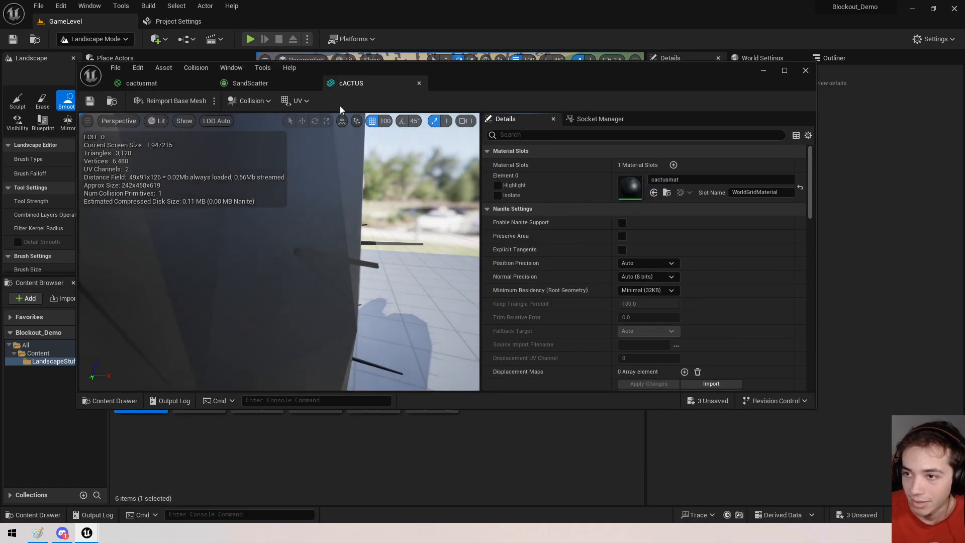
click(250, 83)
click(142, 83)
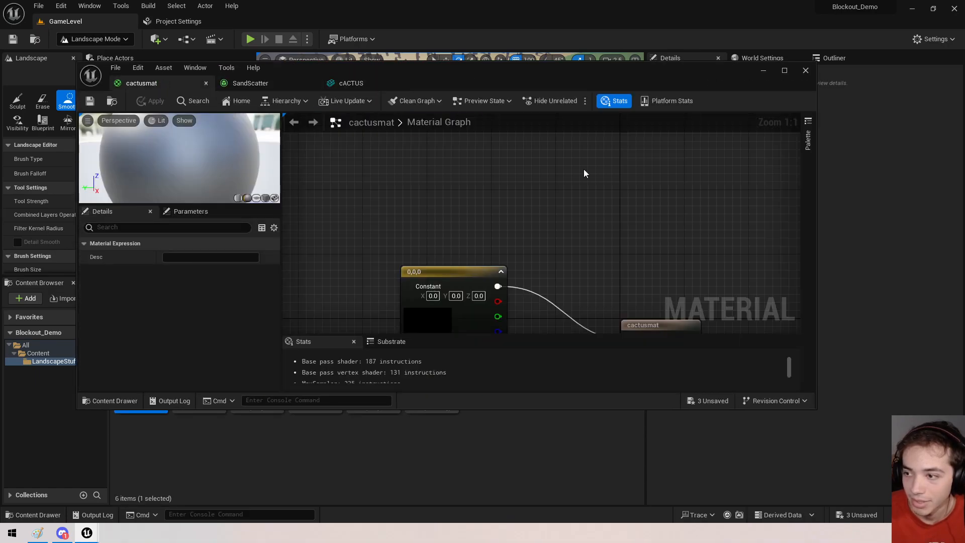
drag(329, 248, 495, 136)
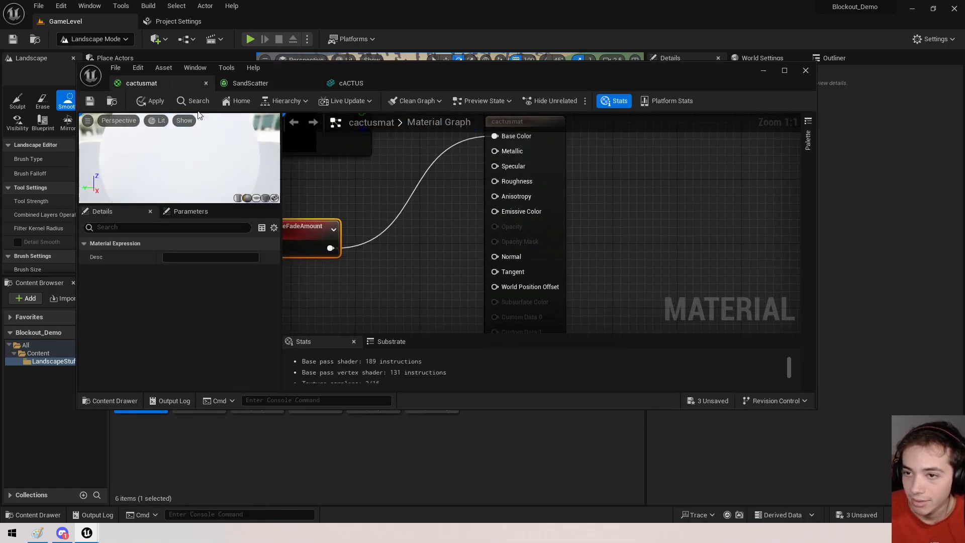
Move the cACTUS editor into its own window and examine the cacti's shading from several angles in the level.
drag(408, 79, 424, 140)
right_drag(332, 123, 422, 96)
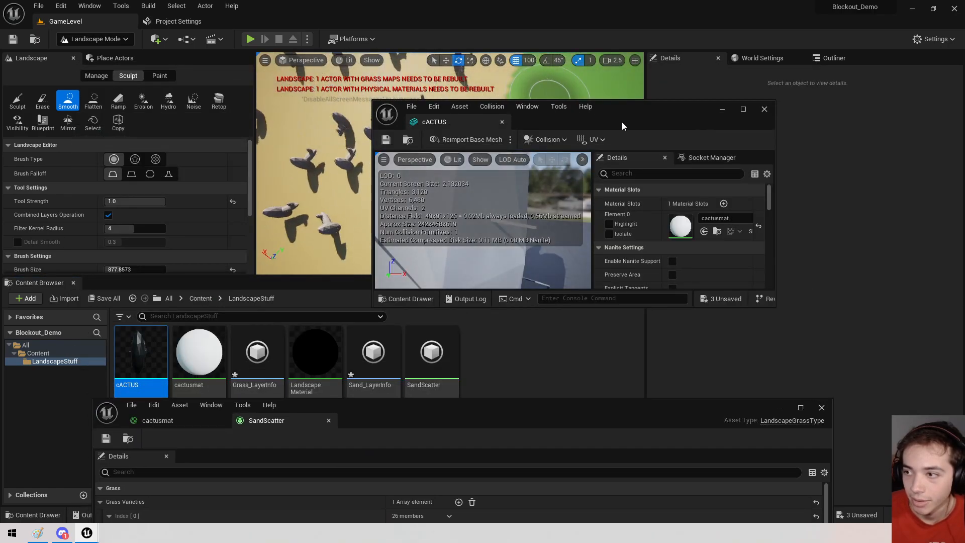
drag(622, 122, 535, 353)
right_drag(542, 216, 523, 243)
drag(575, 343, 460, 133)
Set SandScatter's Start Cull Distance to 0, save it, and clear the editor windows away from the level viewport.
drag(410, 419, 418, 0)
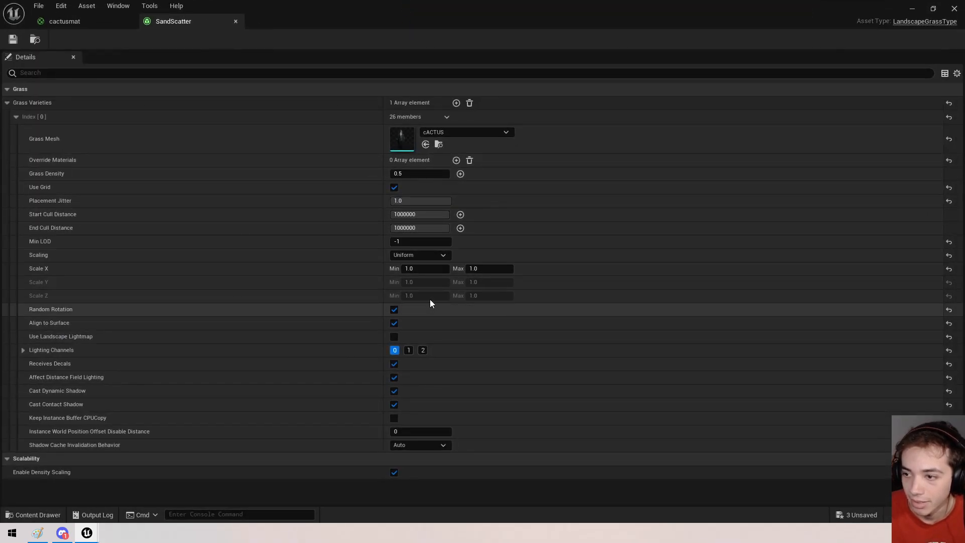
click(408, 214)
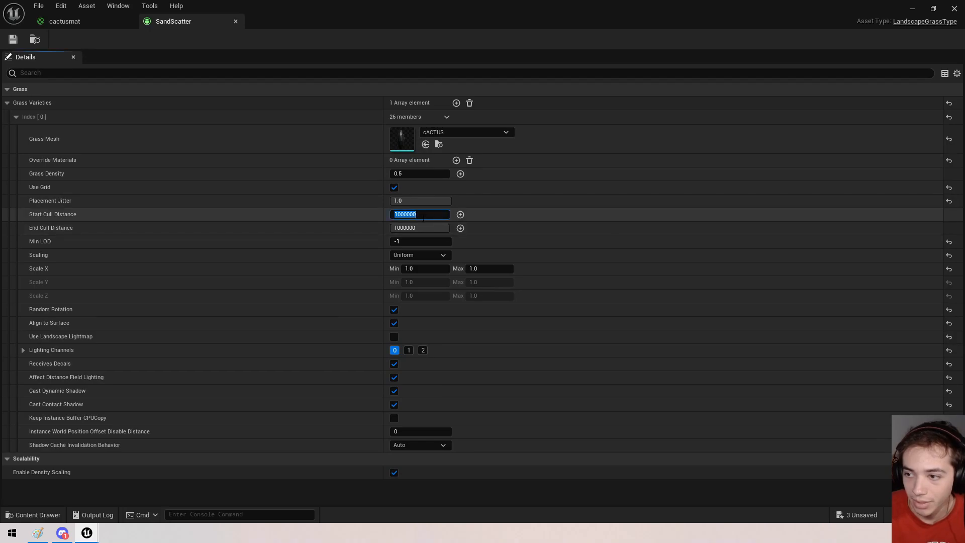
text(0)
key(Return)
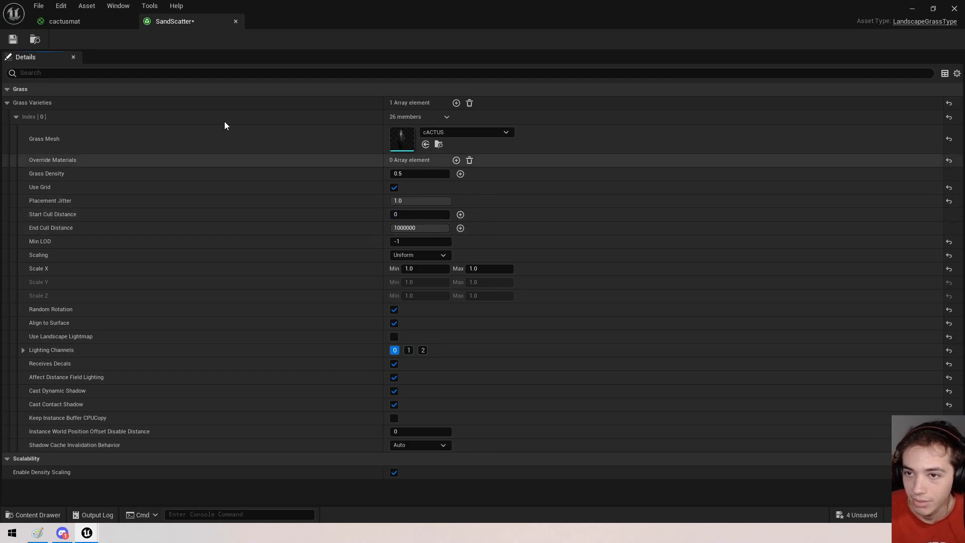
click(65, 22)
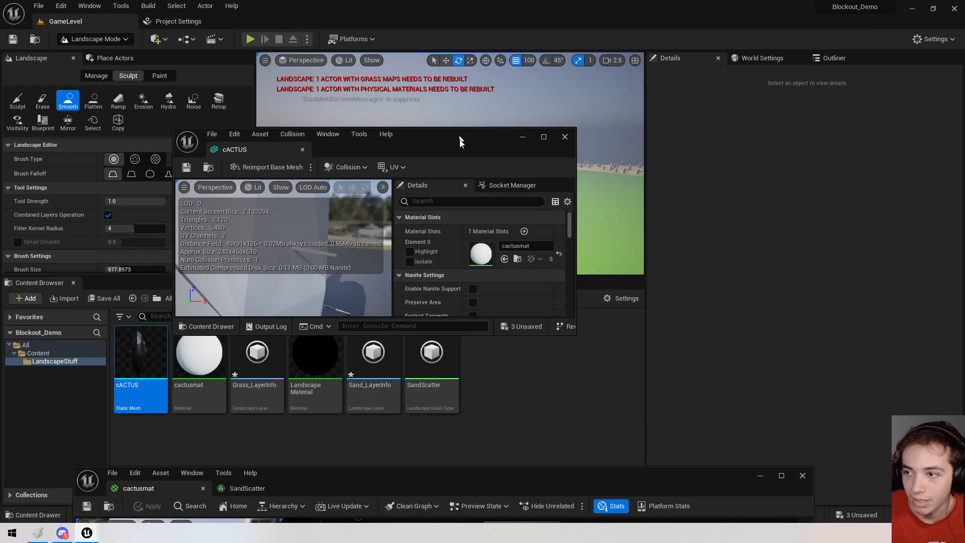
drag(459, 137, 514, 505)
Examine the scattered cacti up close and at a distance in the level viewport.
key(w)
mouse_move(518, 244)
right_down()
mouse_move(518, 269)
mouse_move(518, 201)
mouse_move(533, 176)
mouse_move(548, 178)
mouse_move(541, 173)
mouse_move(538, 262)
mouse_move(522, 216)
mouse_move(430, 209)
right_up()
key(w)
scroll(518, 201, down, 3)
key(w)
key(s)
key(w)
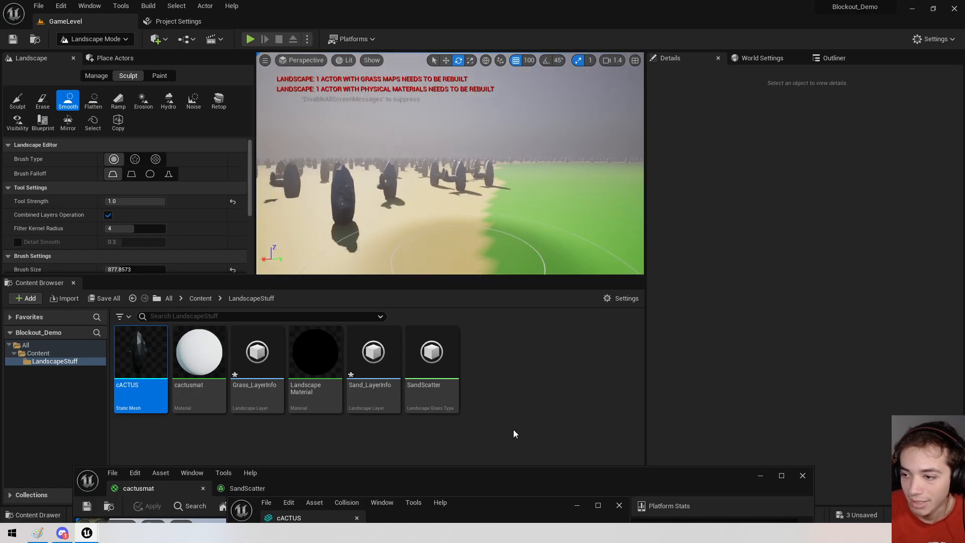
Expand PerInstanceFadeAmount's preview in cactusmat, move the node farther from the output node, and close the cactusmat and SandScatter editors.
drag(564, 475, 557, 1)
right_drag(327, 209, 481, 355)
click(471, 315)
drag(442, 308, 344, 302)
click(447, 227)
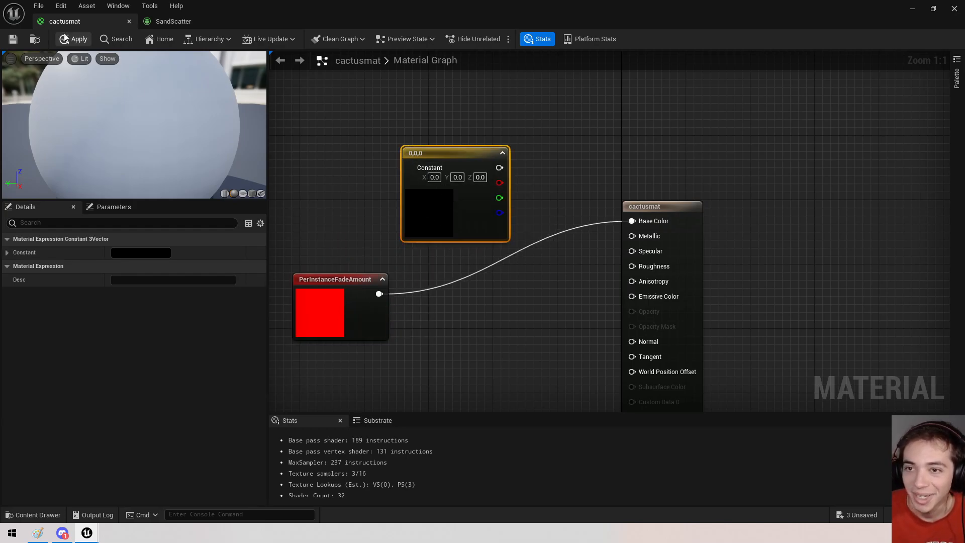
click(129, 21)
click(507, 281)
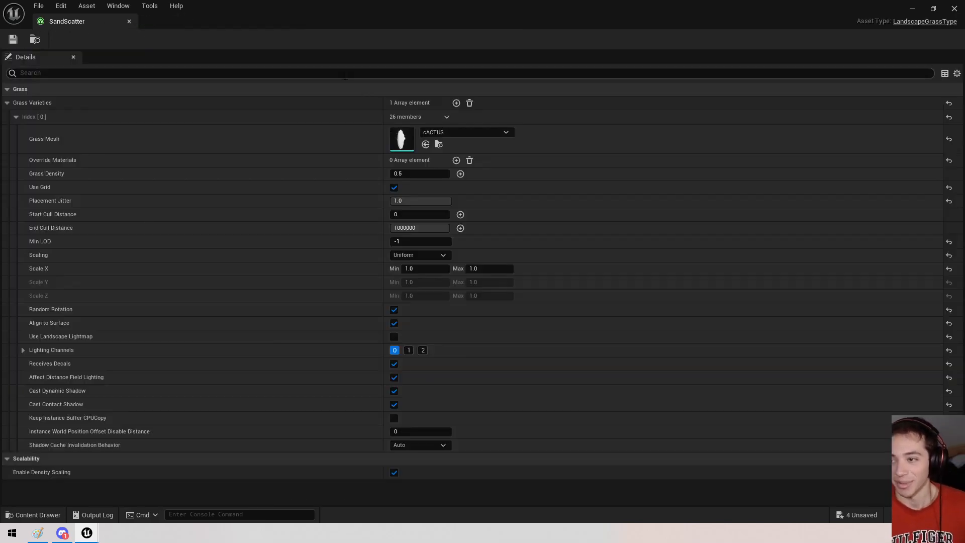
click(129, 21)
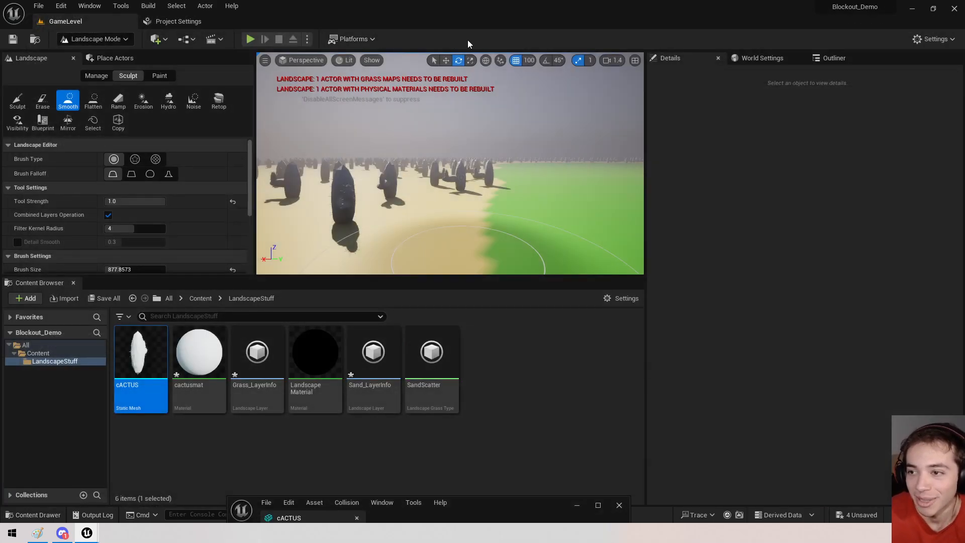
Dock the cACTUS mesh editor in the main window and return to GameLevel.
mouse_move(542, 214)
right_down()
mouse_move(533, 219)
mouse_move(544, 195)
right_up()
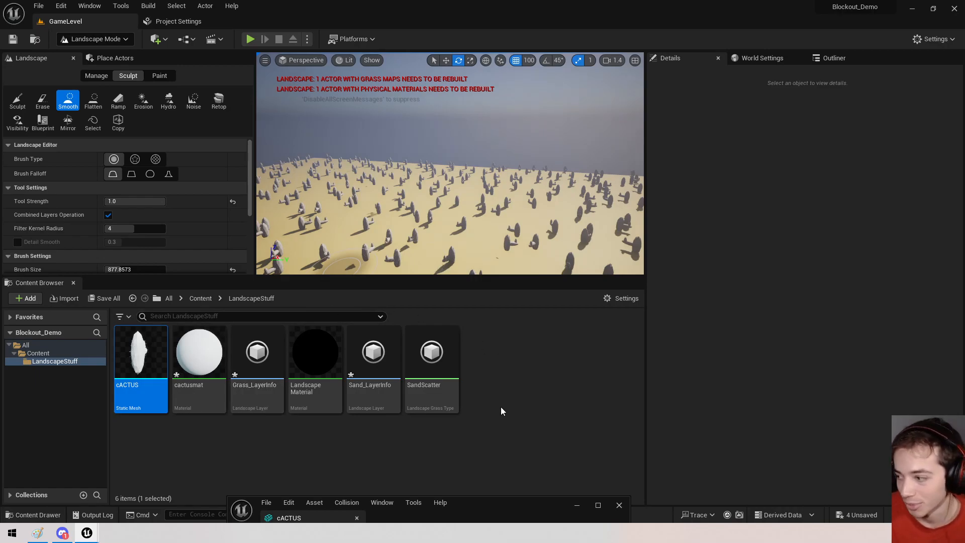
drag(439, 509, 255, 25)
click(86, 24)
Enlarge the level viewport vertically and survey the landscape's hills and the cacti scattered over the sand.
right_drag(463, 192, 641, 193)
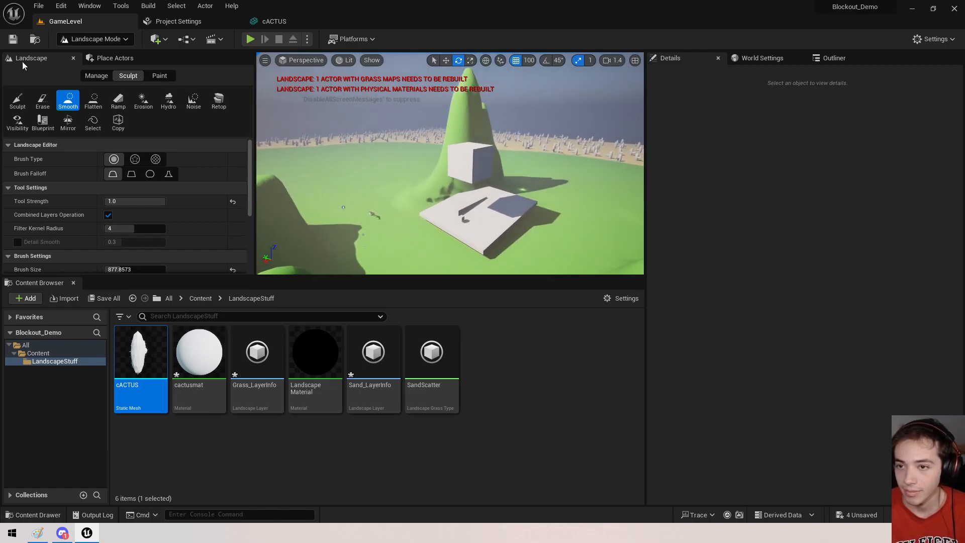
right_drag(450, 163, 472, 197)
drag(451, 274, 451, 356)
right_drag(362, 115, 570, 94)
scroll(362, 115, up, 1)
key(w)
right_drag(450, 203, 256, 221)
key(w)
key(w)
key(e)
Switch the level editor to Foliage mode and widen the viewport to show more of the landscape.
click(112, 41)
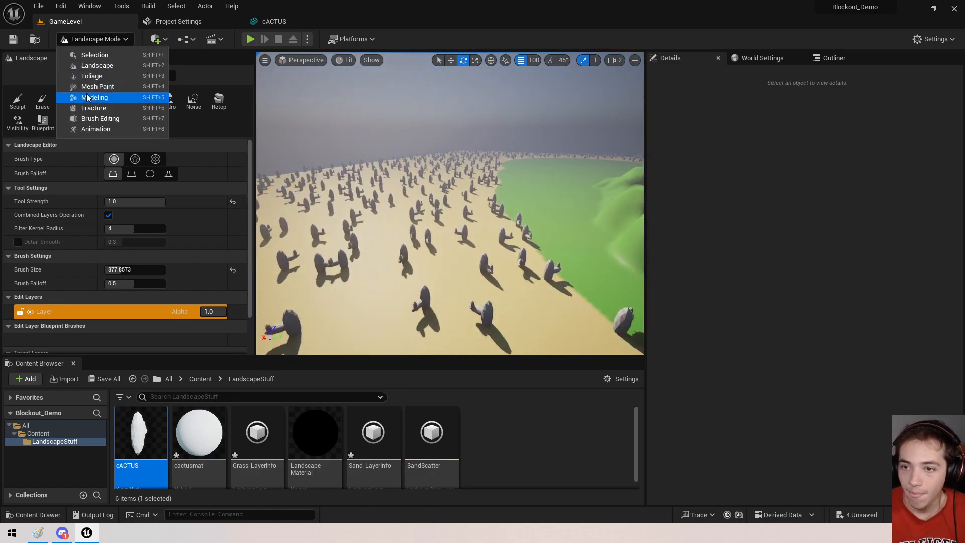
click(91, 76)
right_drag(293, 147, 312, 151)
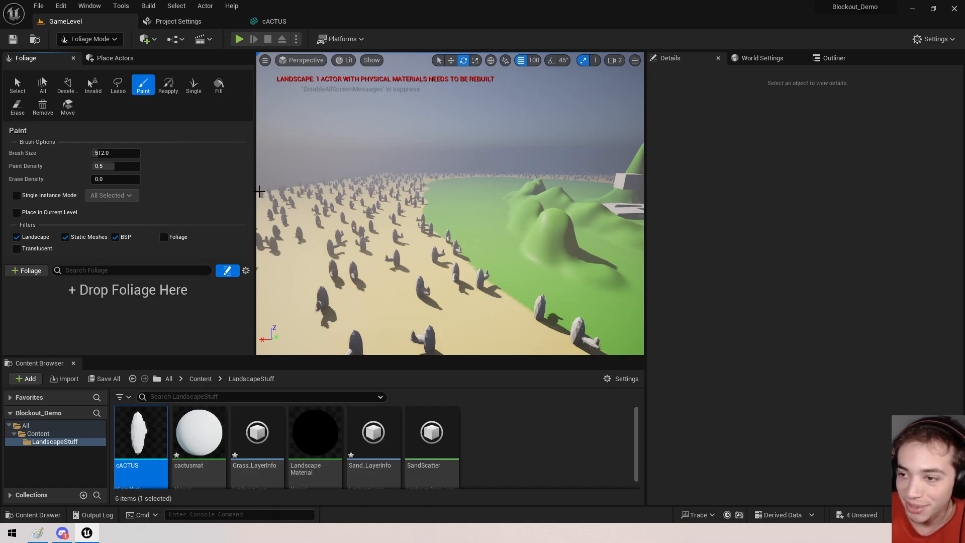
drag(255, 190, 180, 160)
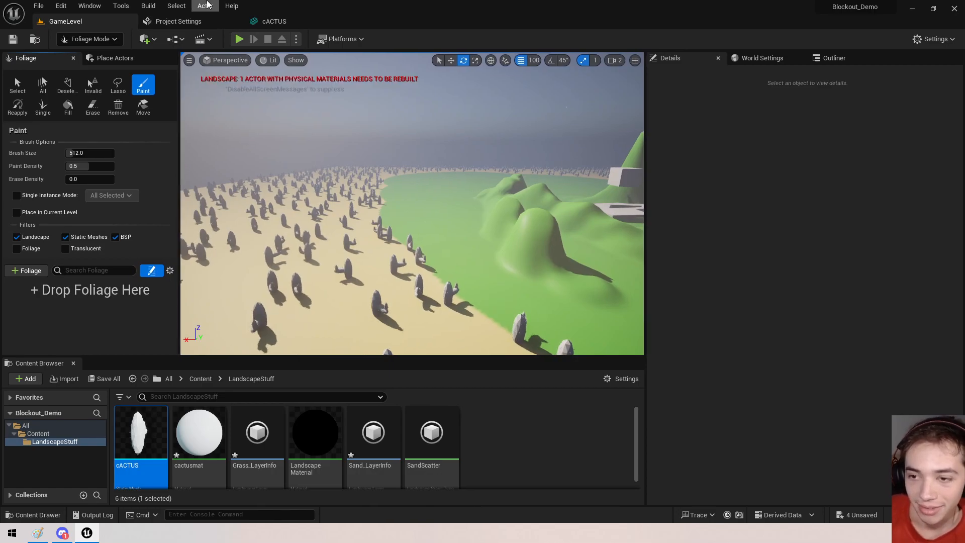
right_drag(390, 137, 382, 166)
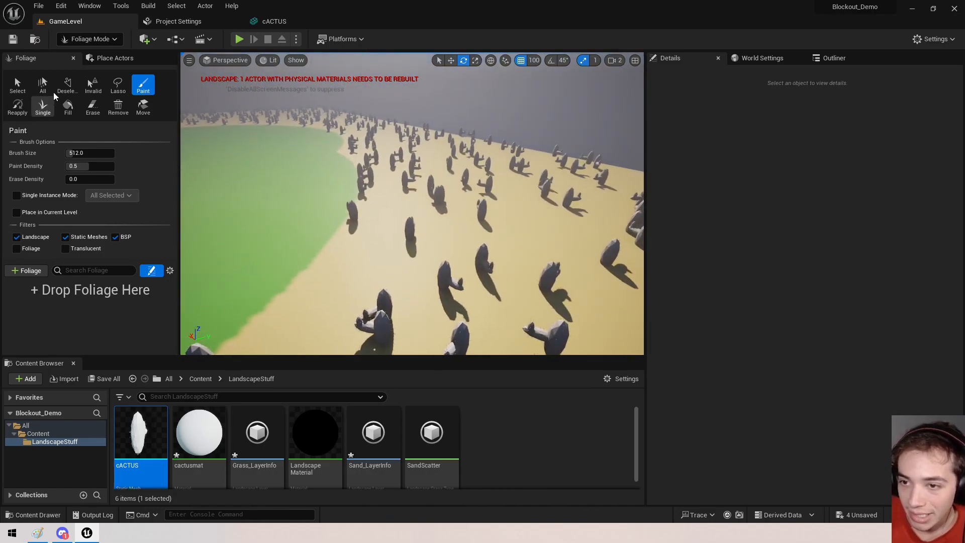
right_drag(418, 213, 158, 255)
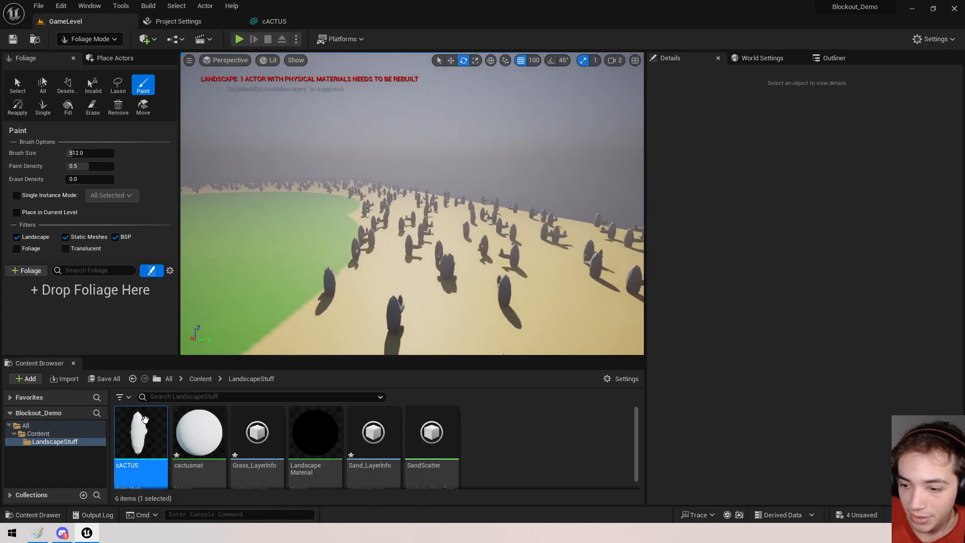
Create a Static Mesh Foliage type and save it in the LandscapeStuff folder under its default name.
click(28, 271)
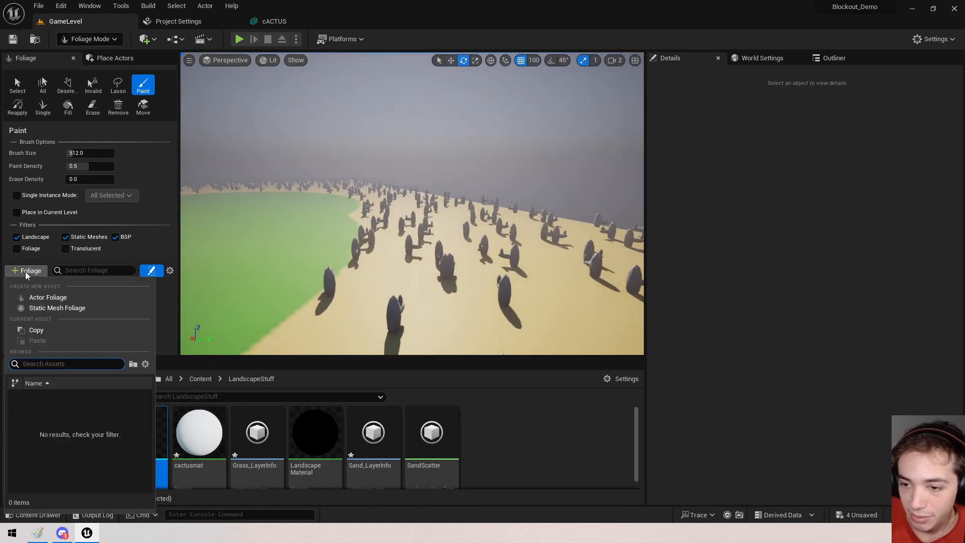
click(54, 308)
click(229, 166)
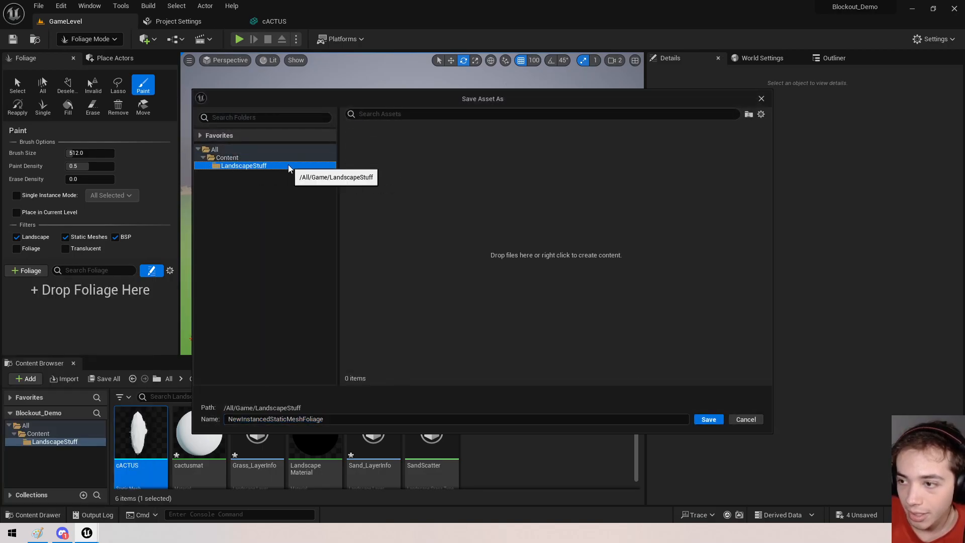
double_click(394, 166)
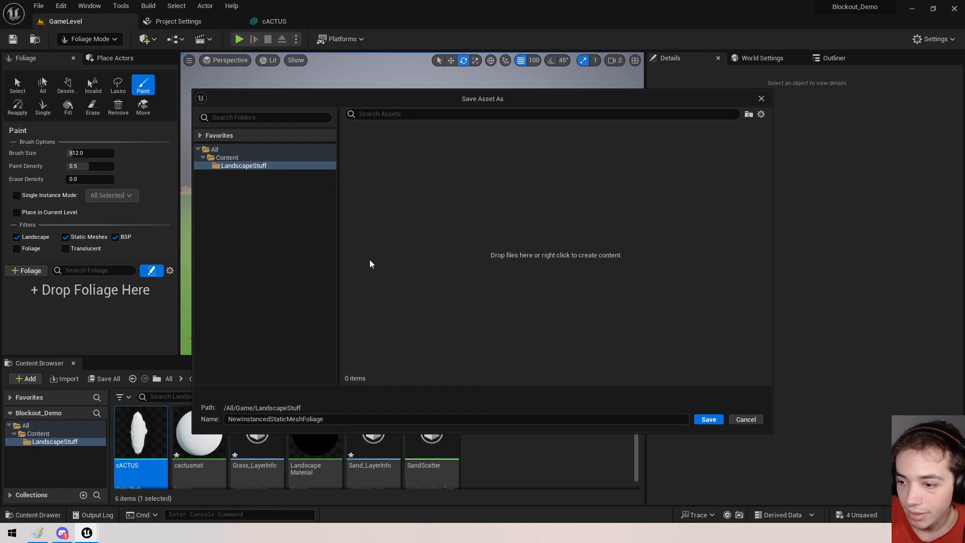
click(709, 420)
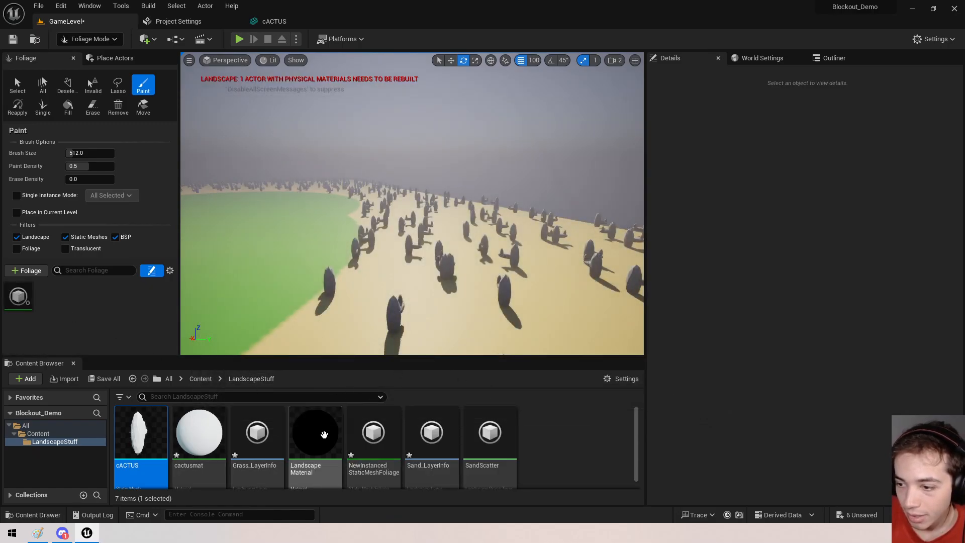
Assign the cACTUS mesh to the new foliage type, save it, and return to GameLevel.
double_click(374, 432)
click(430, 104)
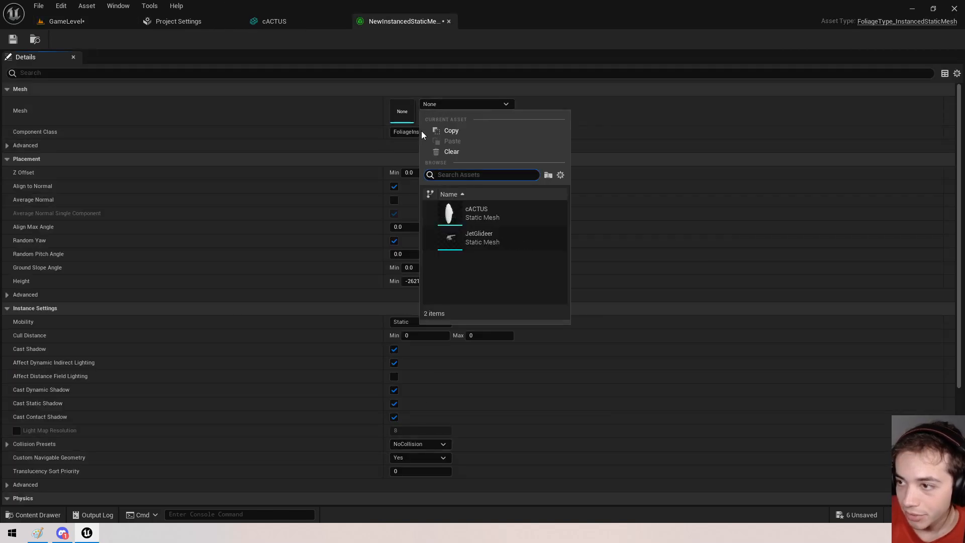
click(463, 213)
click(19, 42)
click(73, 23)
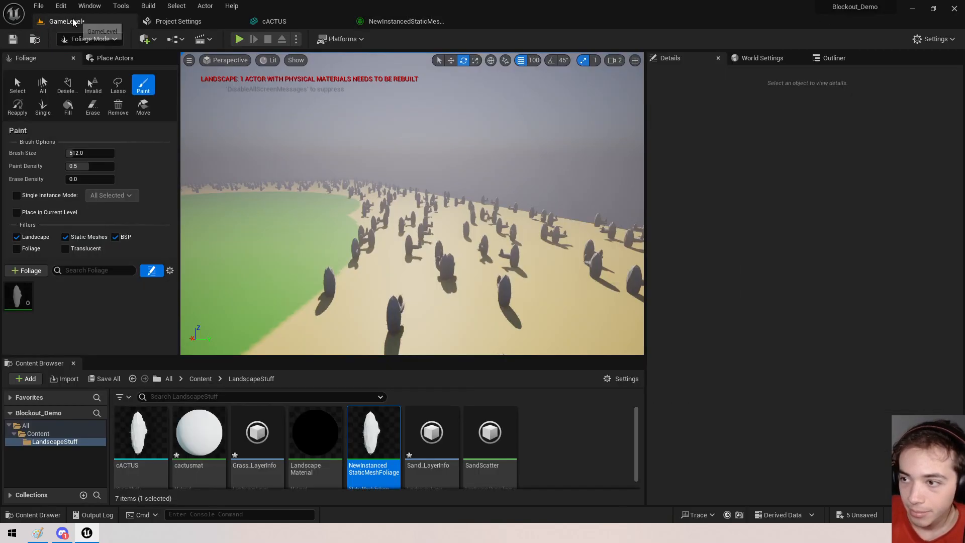
Activate the cactus foliage type and paint several dense patches of cacti on the grass with a 512 brush at 0.5 paint density.
right_drag(323, 247, 217, 260)
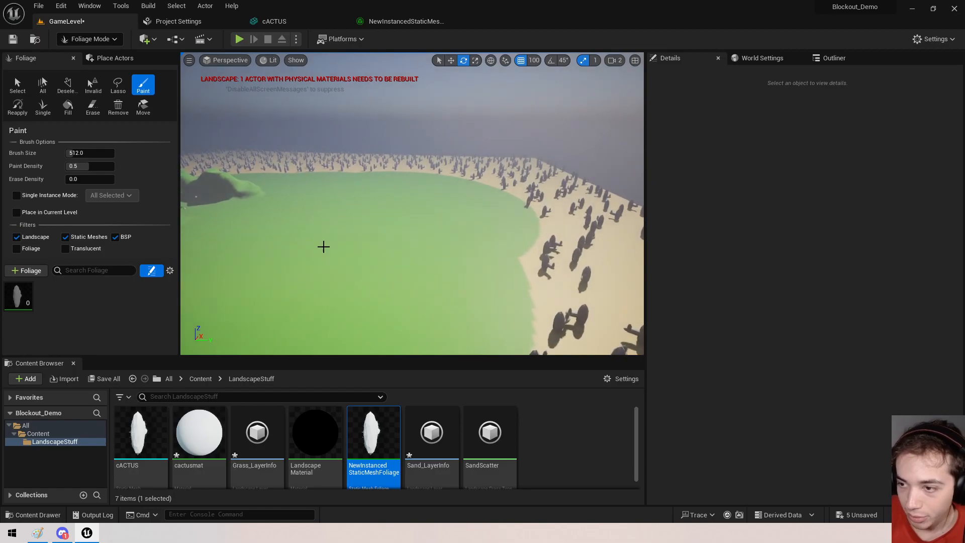
right_drag(268, 210, 382, 208)
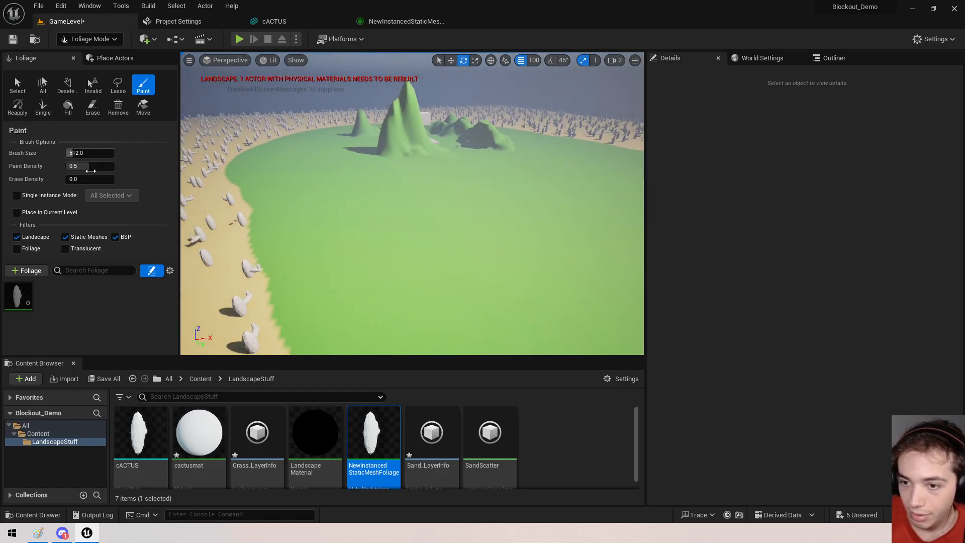
right_drag(298, 254, 386, 186)
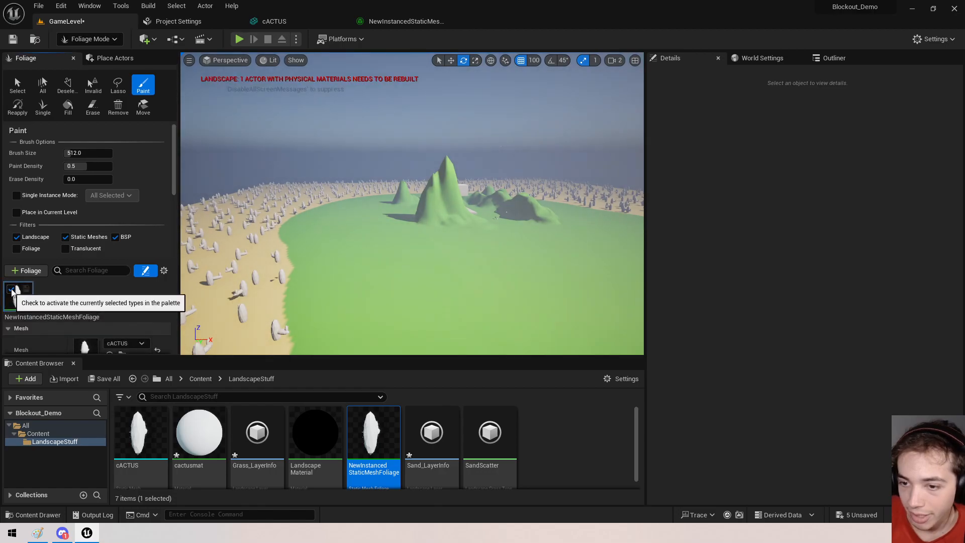
drag(551, 310, 568, 317)
key(w)
right_drag(568, 317, 633, 352)
key(s)
mouse_move(491, 218)
right_down()
mouse_move(523, 218)
mouse_move(523, 196)
right_up()
drag(491, 218, 634, 296)
right_drag(427, 201, 533, 242)
click(460, 253)
drag(460, 253, 236, 103)
mouse_move(480, 253)
right_down()
mouse_move(481, 171)
mouse_move(513, 286)
right_up()
key(w)
scroll(127, 294, down, 10)
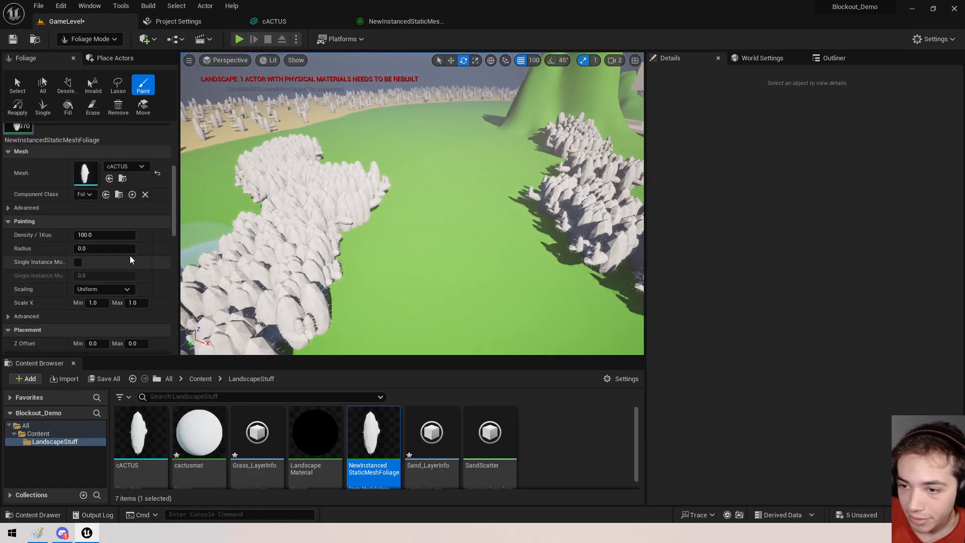
Look through the cactus foliage type's settings and open the asset in its own editor to search for "nan".
scroll(59, 250, down, 15)
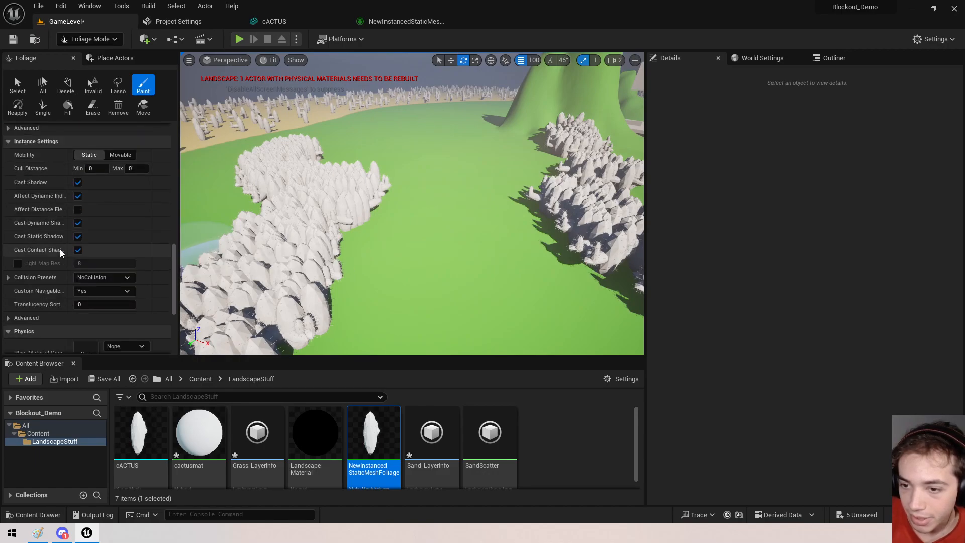
click(61, 247)
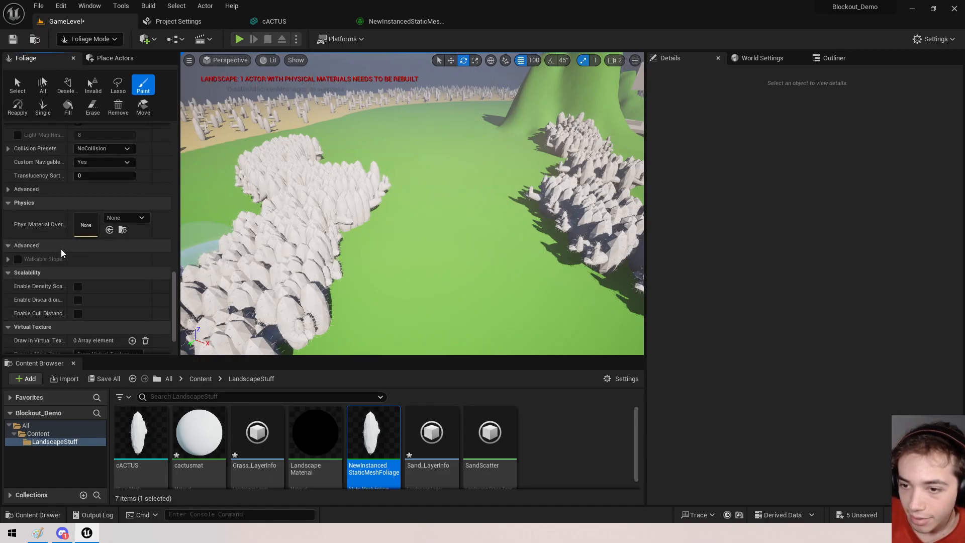
scroll(93, 177, up, 3)
scroll(96, 179, up, 15)
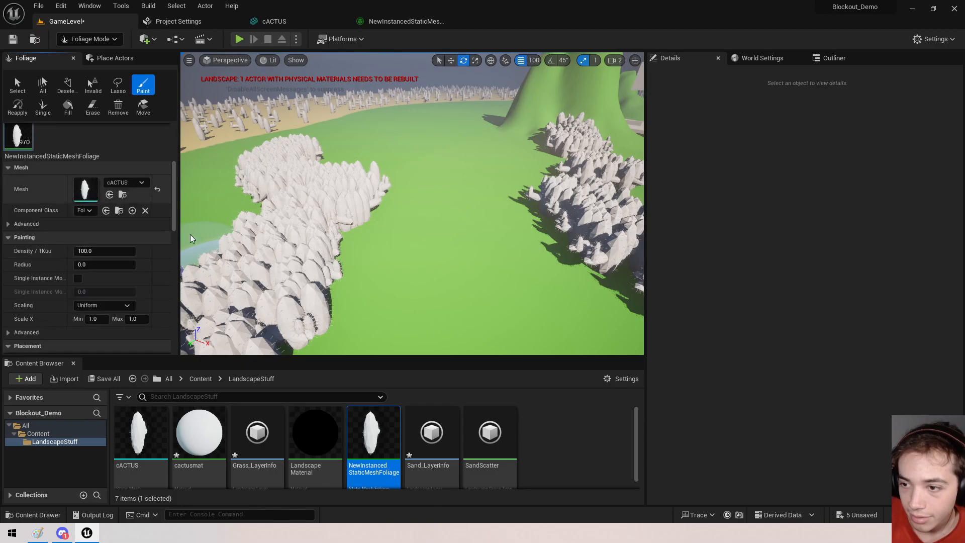
right_click(373, 435)
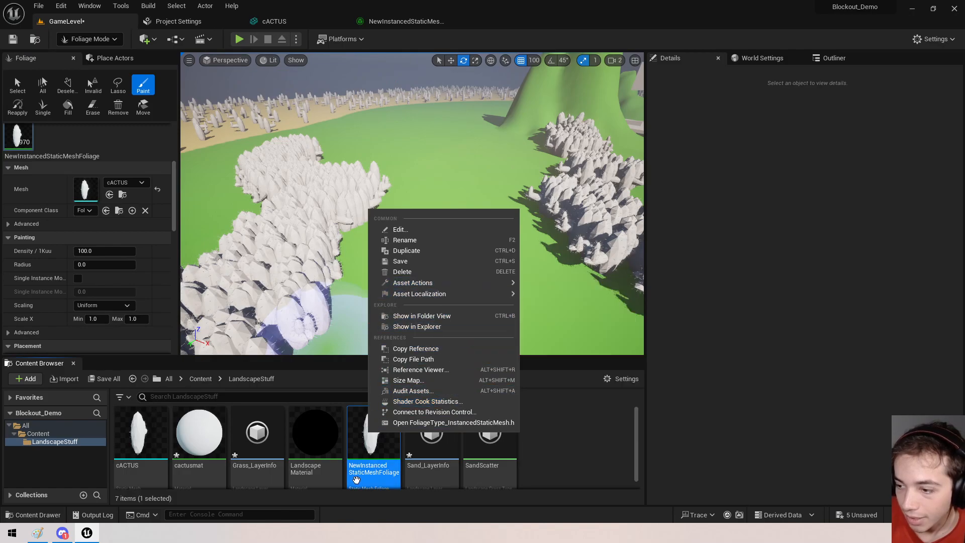
click(357, 481)
double_click(357, 481)
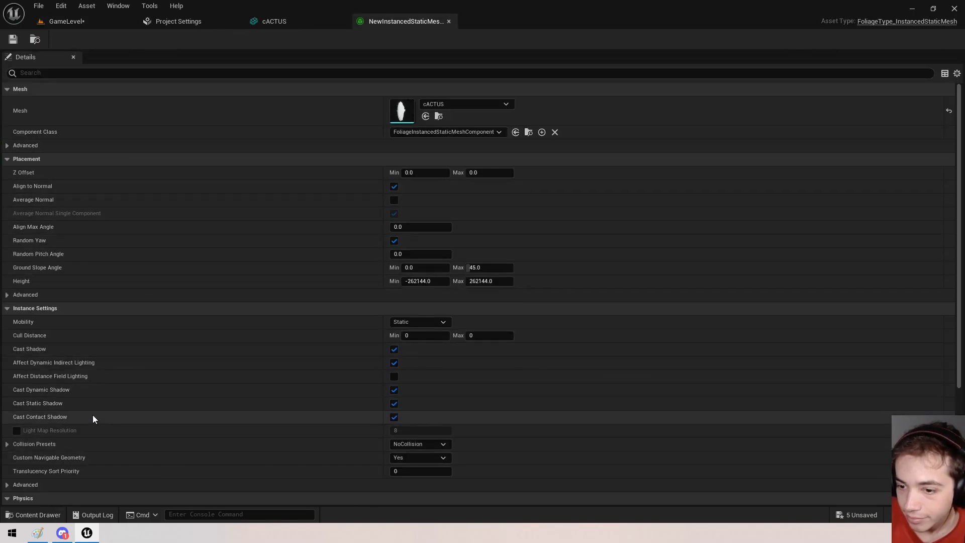
scroll(95, 402, down, 4)
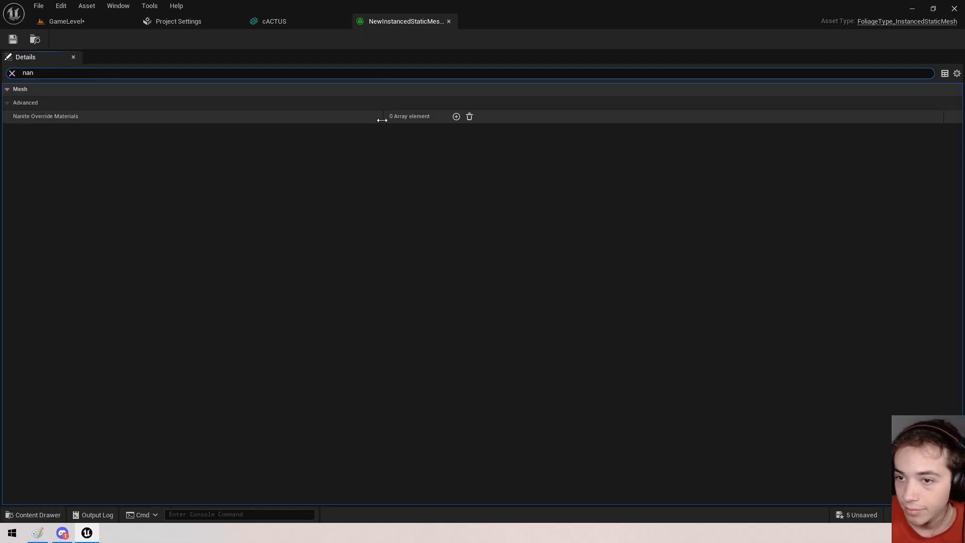
Find the "nani" settings of the cACTUS mesh, enable Nanite support and apply the changes.
click(296, 21)
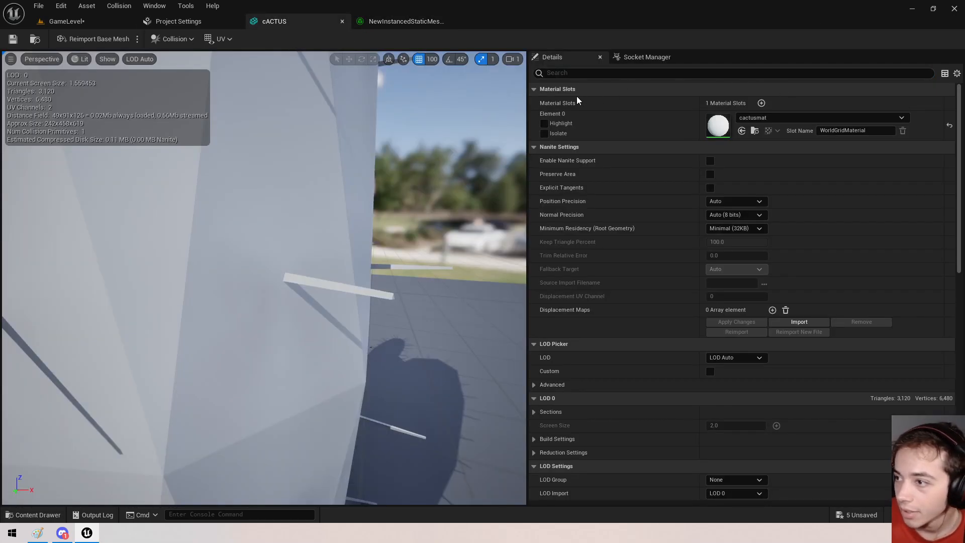
text(i)
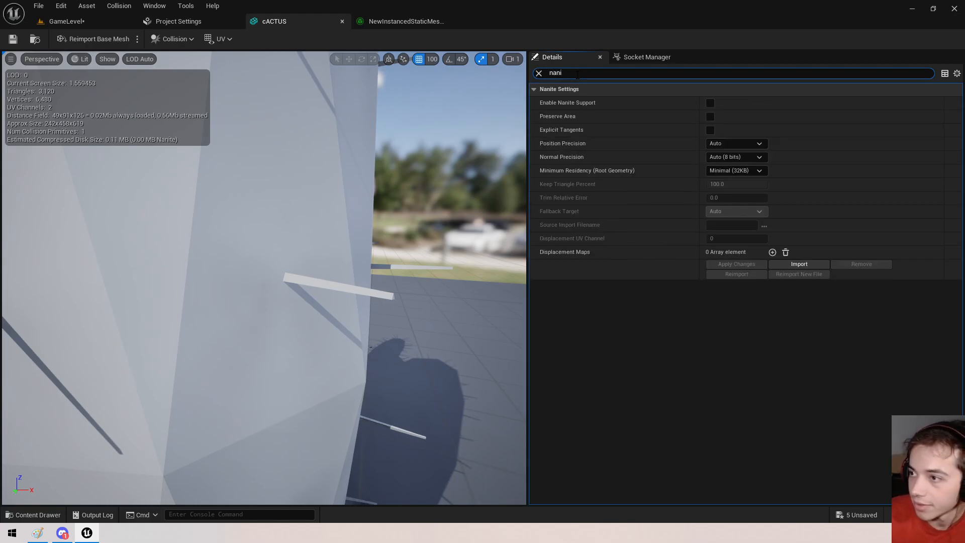
click(709, 104)
click(736, 264)
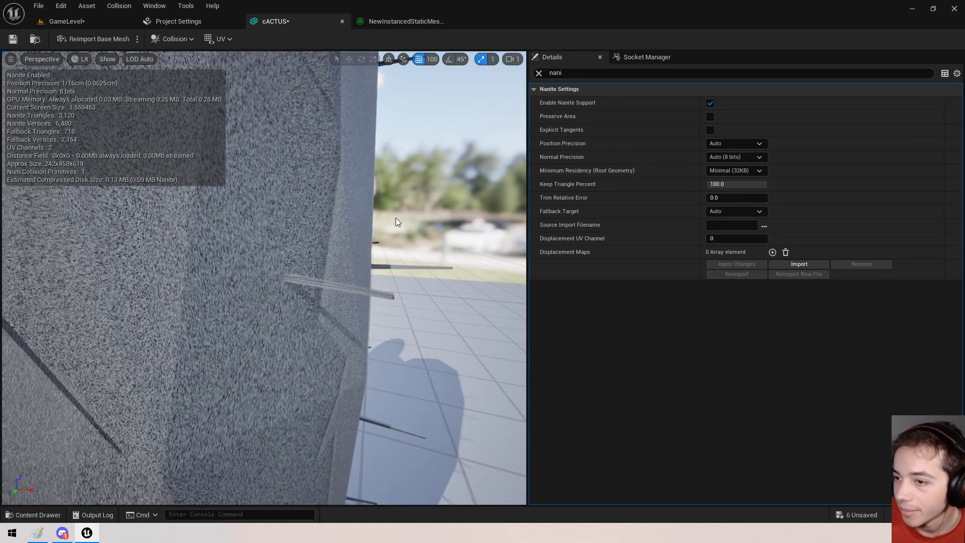
right_drag(396, 221, 387, 201)
key(s)
key(w)
key(s)
Return to GameLevel and paint more dense cactus patches across the grass.
click(61, 23)
drag(201, 139, 280, 171)
right_drag(312, 211, 382, 171)
key(w)
key(s)
key(w)
key(w)
key(w)
key(w)
key(w)
drag(382, 171, 385, 285)
mouse_move(385, 285)
right_down()
mouse_move(357, 327)
mouse_move(362, 341)
mouse_move(377, 267)
mouse_move(347, 282)
mouse_move(394, 308)
right_up()
key(w)
scroll(385, 285, down, 1)
key(w)
key(s)
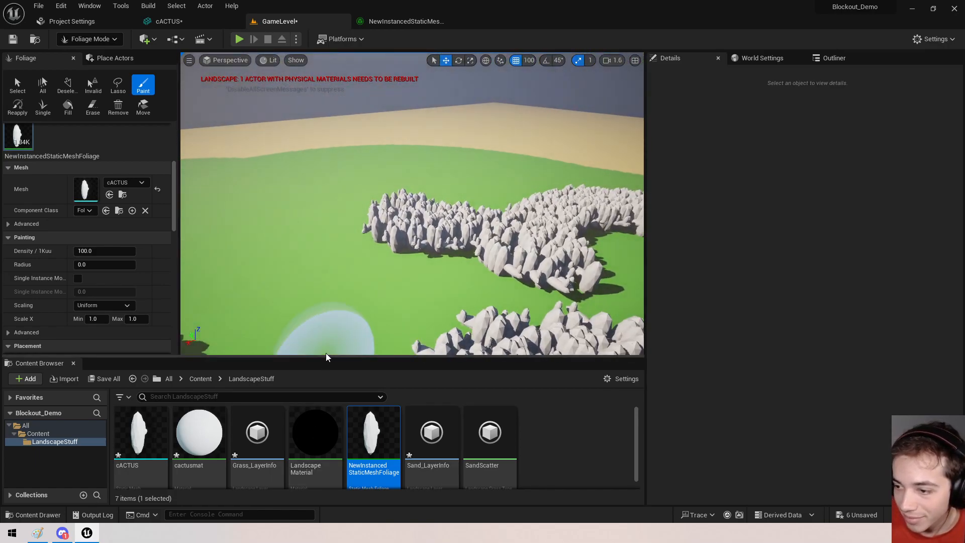
Enlarge the asset browser area and open the SandScatter landscape grass type from the LandscapeStuff folder.
drag(328, 344, 329, 207)
click(315, 287)
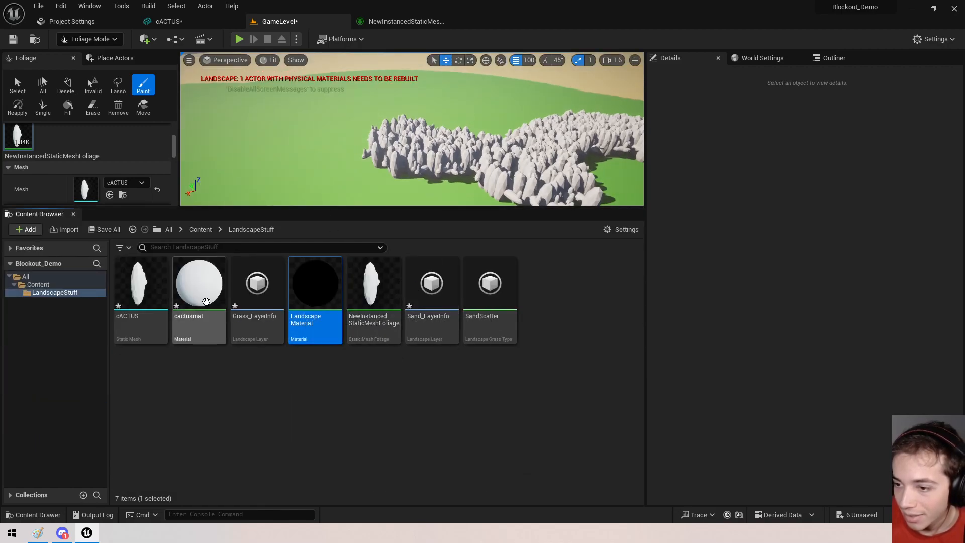
click(393, 294)
click(490, 294)
click(199, 289)
click(269, 300)
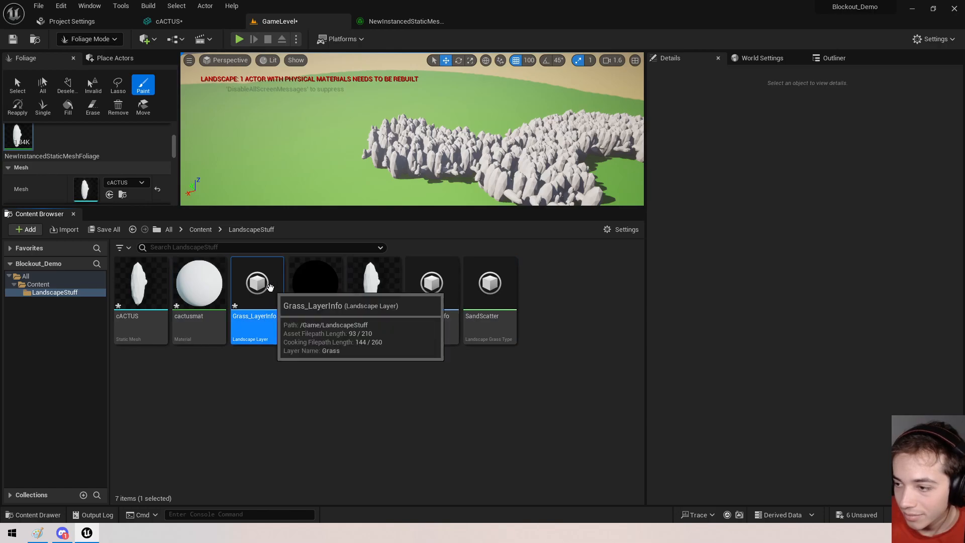
click(395, 343)
click(490, 297)
double_click(490, 296)
Refresh SandScatter by switching its grass mesh to JetGlideer and back to cACTUS, and return to GameLevel.
click(450, 132)
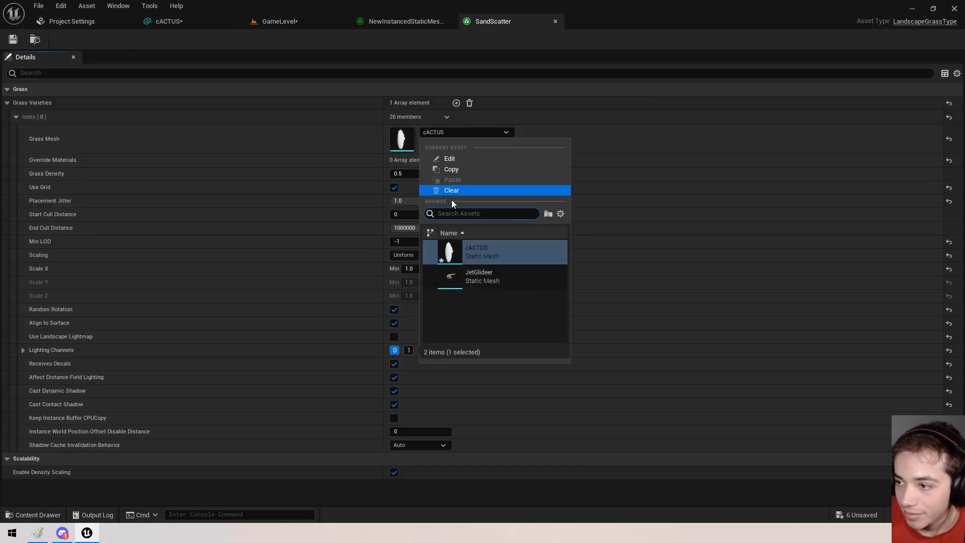
click(460, 275)
click(435, 133)
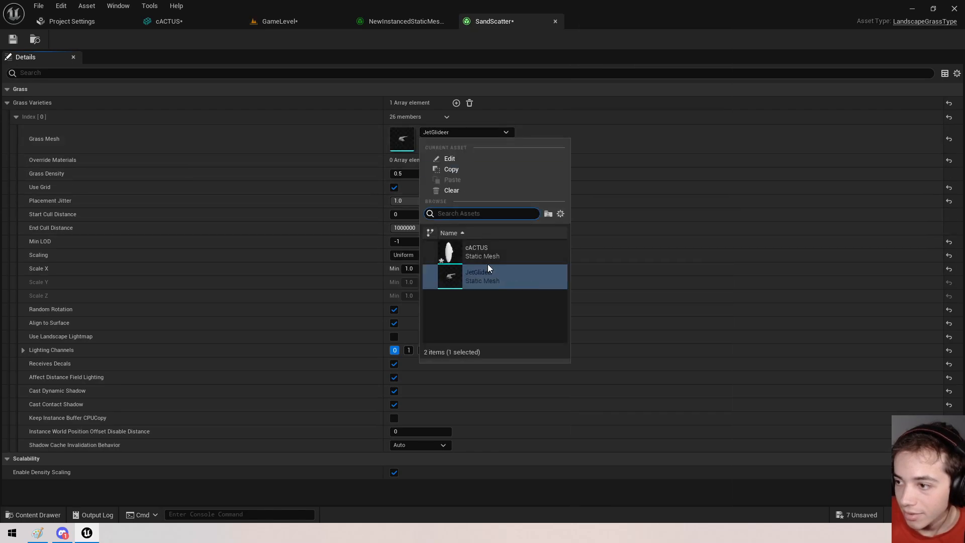
click(482, 252)
click(59, 21)
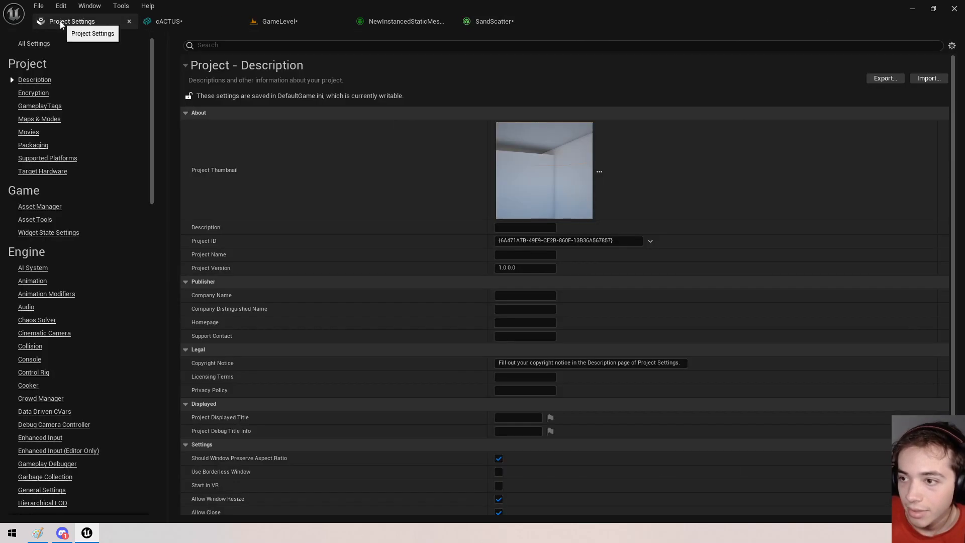
click(166, 21)
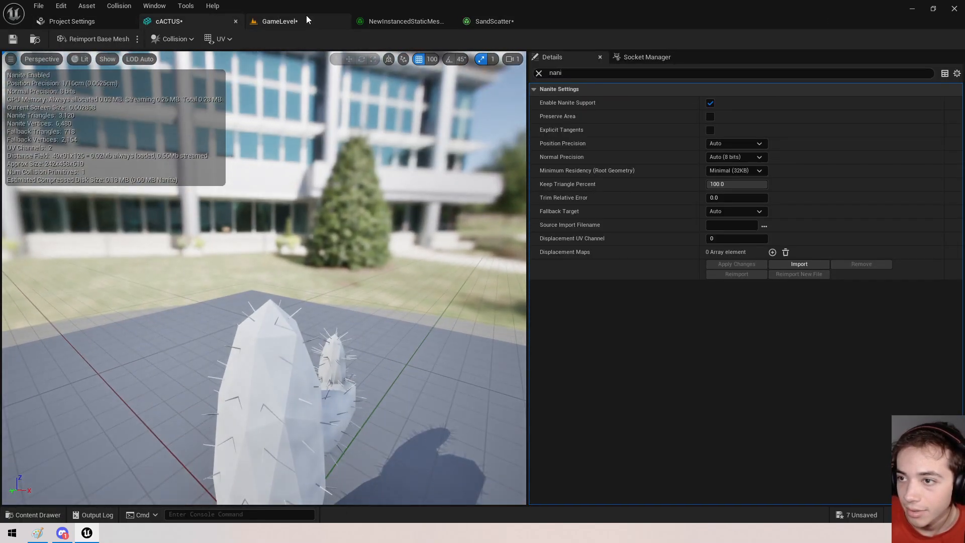
click(280, 21)
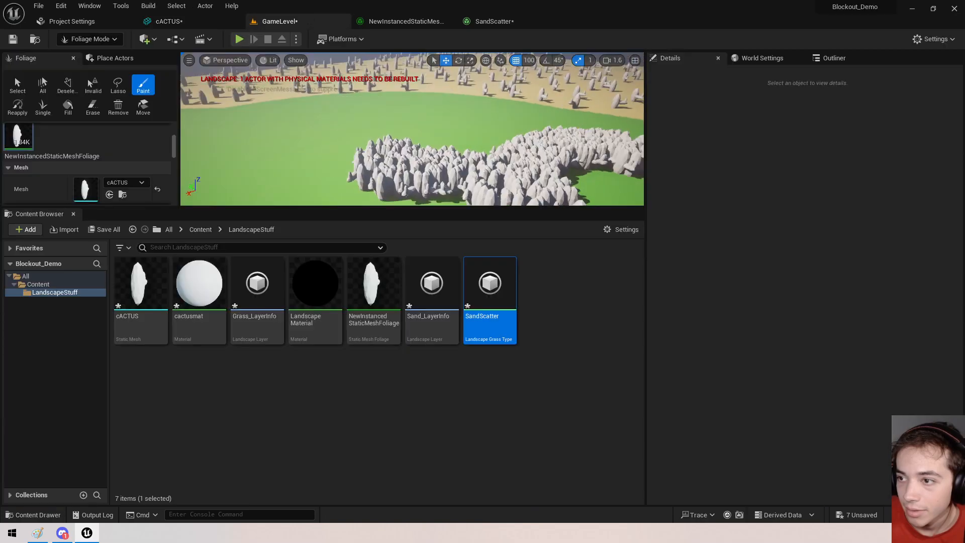
Examine the cacti scattered on the sand up close and from farther away.
mouse_move(412, 128)
right_down()
mouse_move(382, 141)
mouse_move(382, 120)
mouse_move(372, 126)
mouse_move(372, 170)
mouse_move(377, 156)
mouse_move(383, 163)
right_up()
scroll(412, 129, down, 3)
key(w)
key(s)
scroll(361, 150, up, 4)
key(w)
key(s)
scroll(377, 156, down, 4)
key(w)
scroll(382, 158, down, 4)
key(s)
key(w)
key(w)
key(s)
key(w)
key(w)
key(s)
key(w)
key(s)
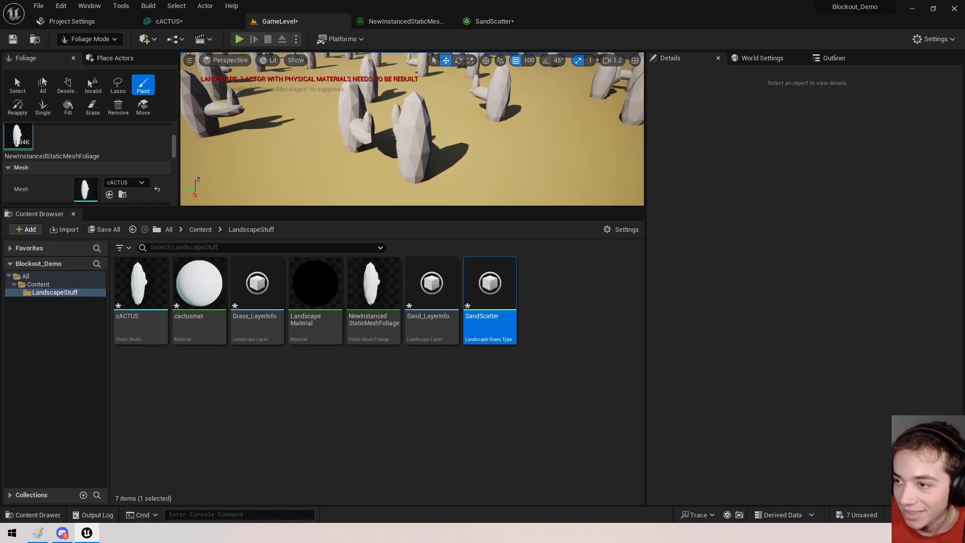
key(w)
right_drag(329, 139, 329, 139)
key(s)
key(s)
key(s)
scroll(329, 138, up, 3)
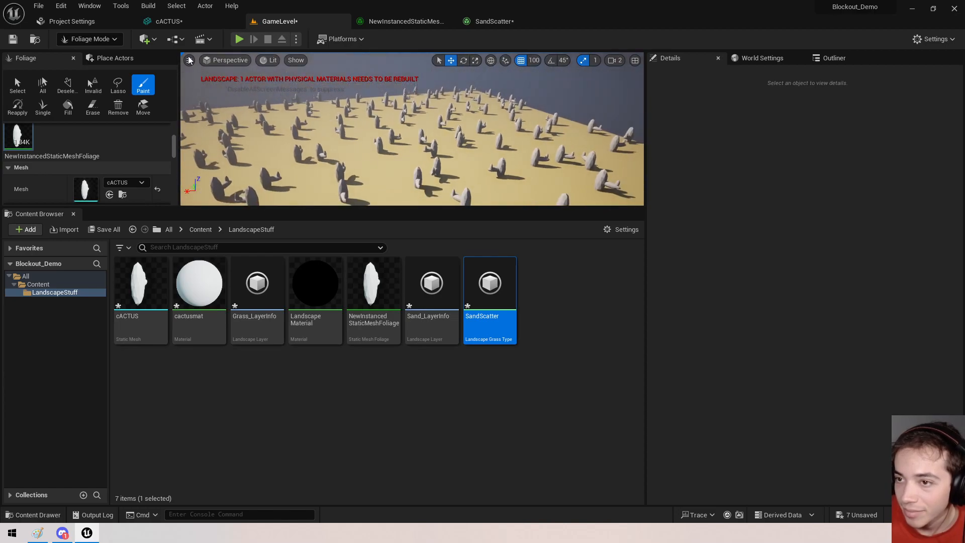
Enlarge the viewport and switch it to the Nanite Overview visualization followed by the Triangles visualization.
click(263, 61)
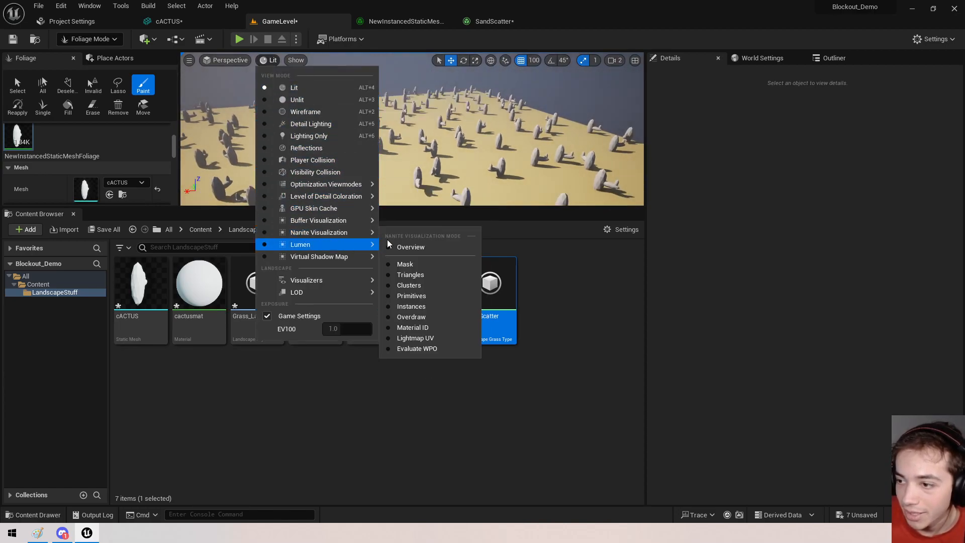
click(413, 247)
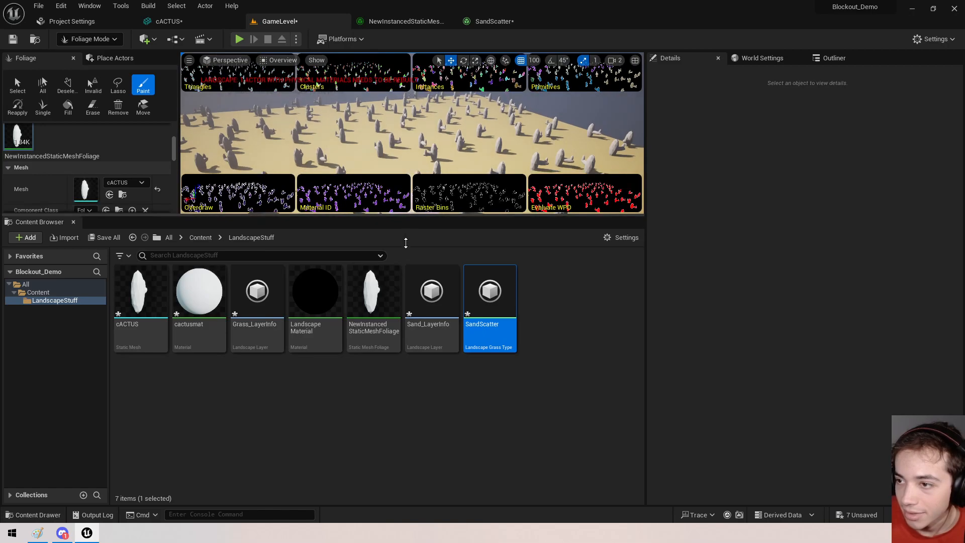
drag(411, 208, 411, 407)
click(272, 62)
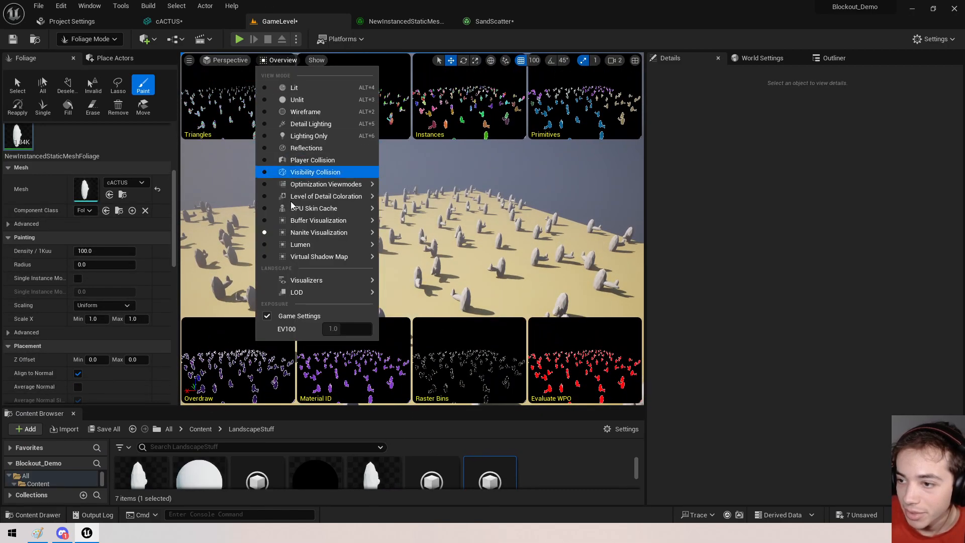
mouse_move(302, 234)
click(420, 276)
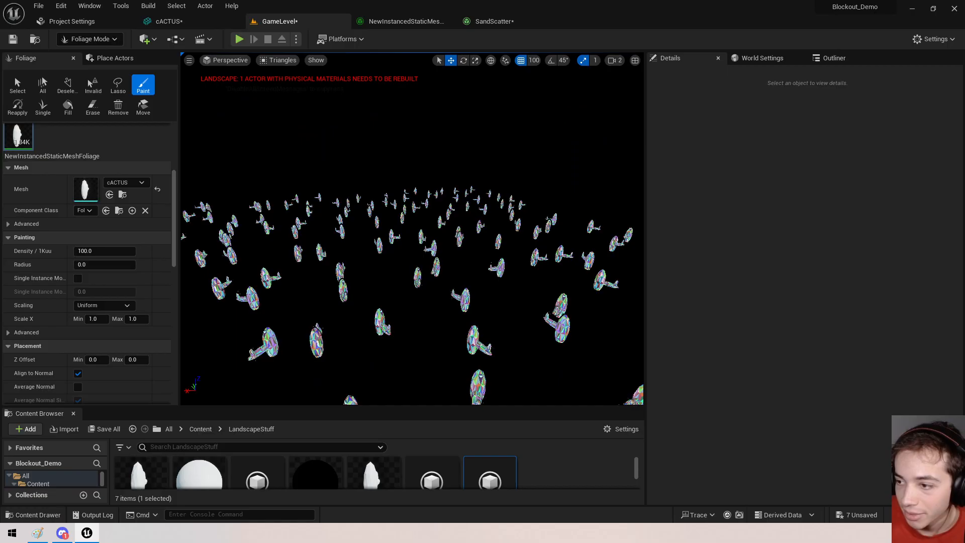
Compare the Nanite triangle detail of the scattered cacti at close and far distances.
key(w)
mouse_move(412, 229)
right_down()
mouse_move(361, 201)
mouse_move(362, 277)
mouse_move(349, 311)
right_up()
key(w)
key(s)
key(s)
key(s)
key(s)
scroll(349, 310, up, 3)
key(s)
scroll(349, 310, up, 1)
key(s)
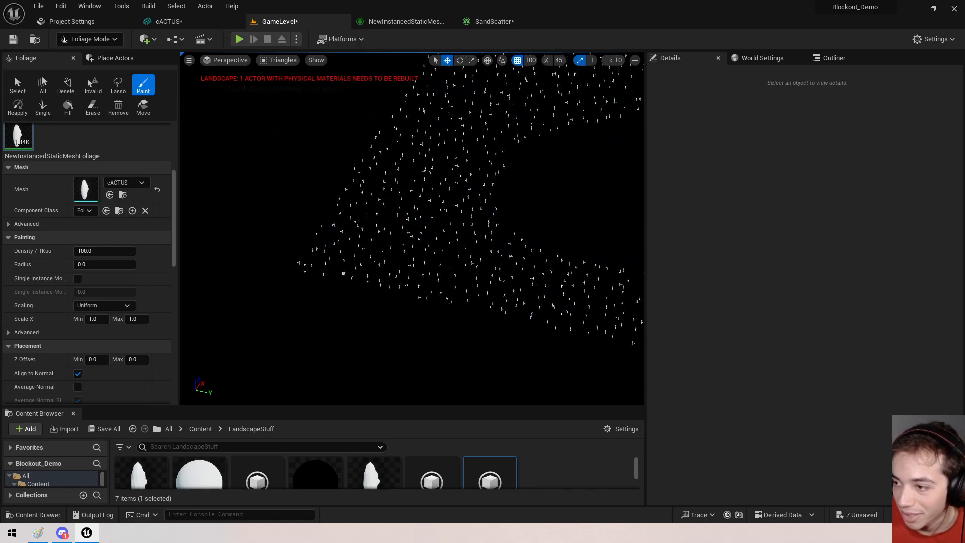
key(w)
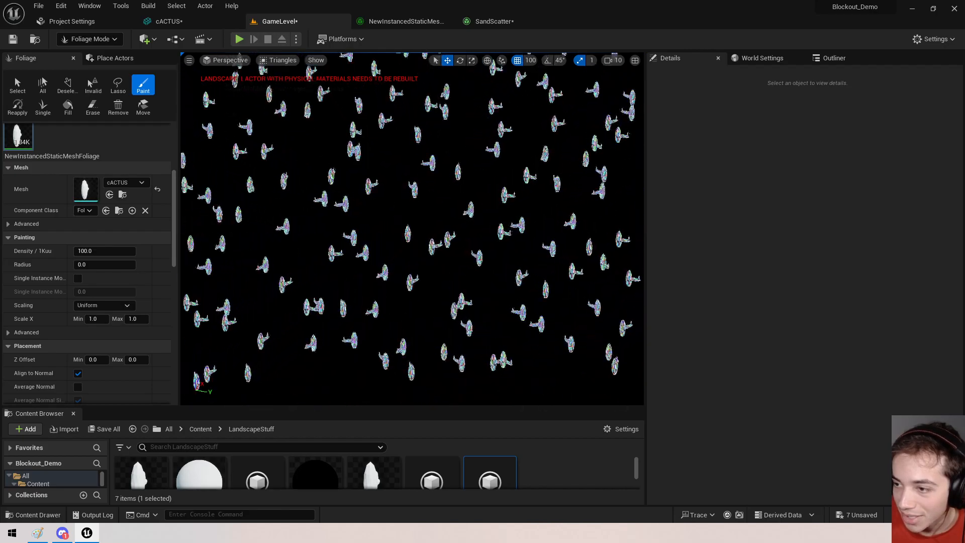
key(s)
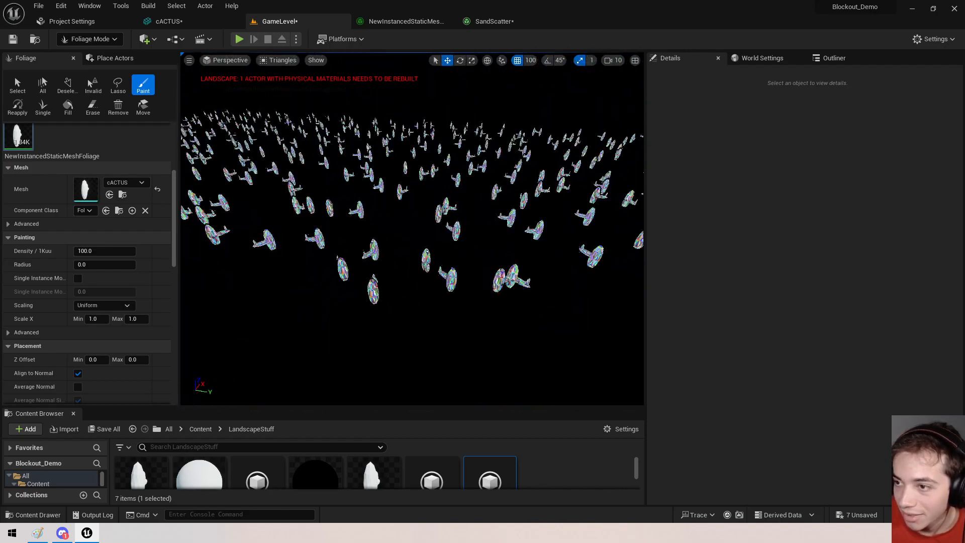
key(w)
right_drag(251, 74, 251, 73)
scroll(251, 73, down, 5)
Return the viewport to Lit mode and view the hand-painted cactus patches on the grass.
click(278, 59)
click(281, 82)
right_drag(229, 193, 228, 193)
right_drag(482, 224, 481, 224)
scroll(481, 224, up, 3)
key(w)
right_drag(275, 200, 275, 200)
key(e)
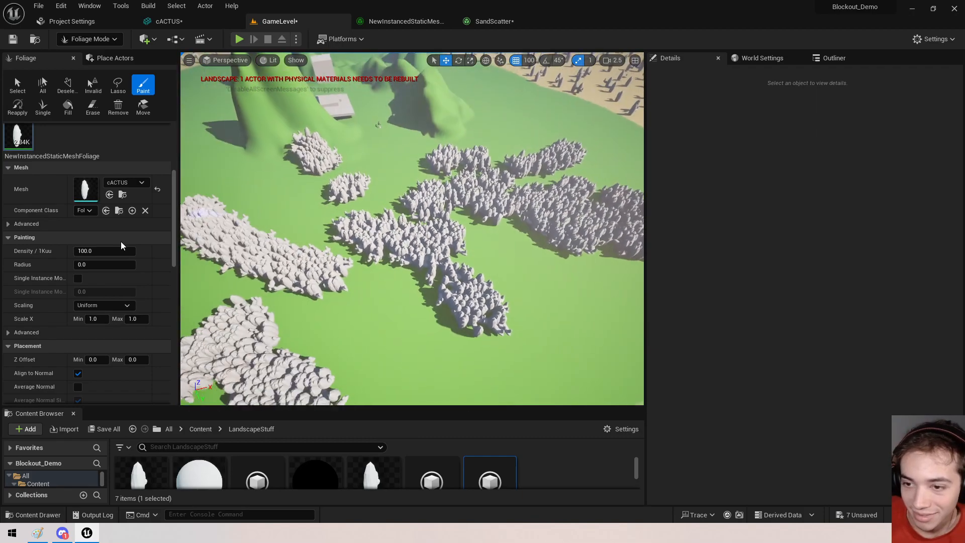
right_drag(412, 229, 412, 201)
Try a painting density of 2480 and a radius of 24800 on the cactus foliage type in a widened foliage panel.
drag(114, 264, 166, 264)
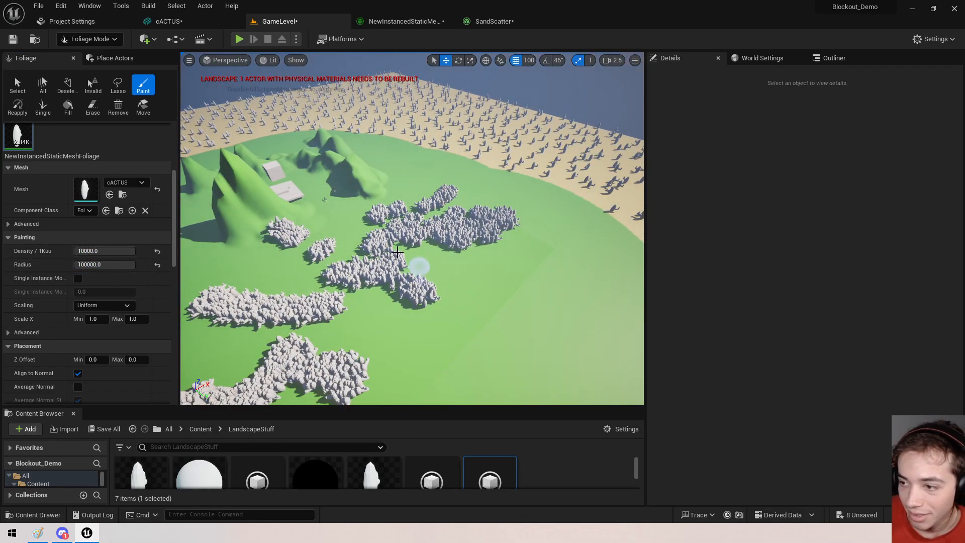
drag(104, 251, 95, 251)
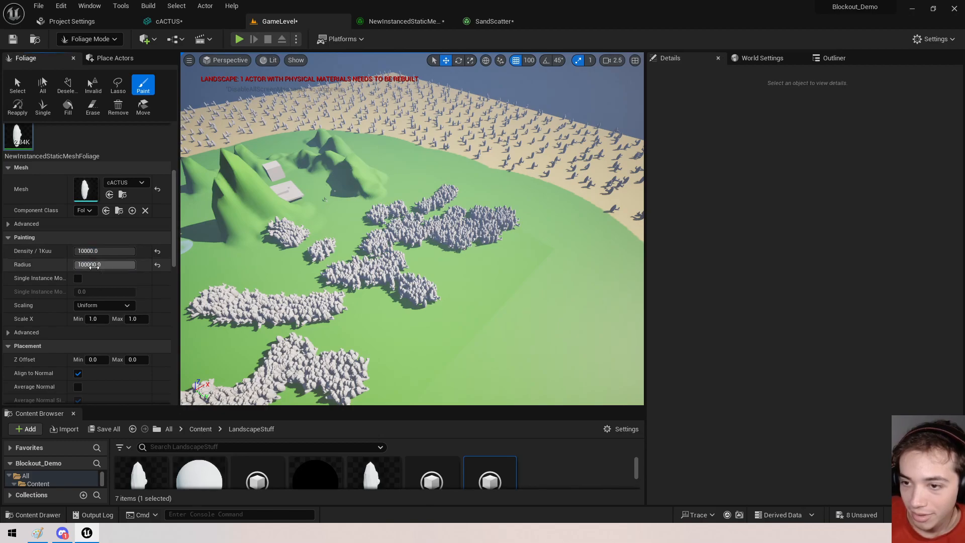
drag(112, 251, 83, 251)
mouse_move(383, 247)
right_down()
mouse_move(422, 166)
mouse_move(383, 194)
mouse_move(389, 324)
right_up()
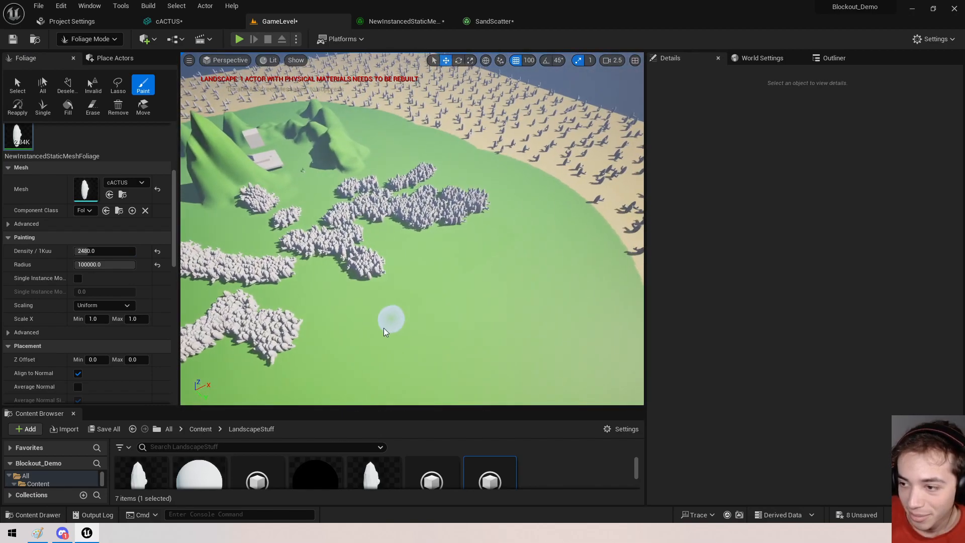
right_drag(294, 289, 293, 322)
key(q)
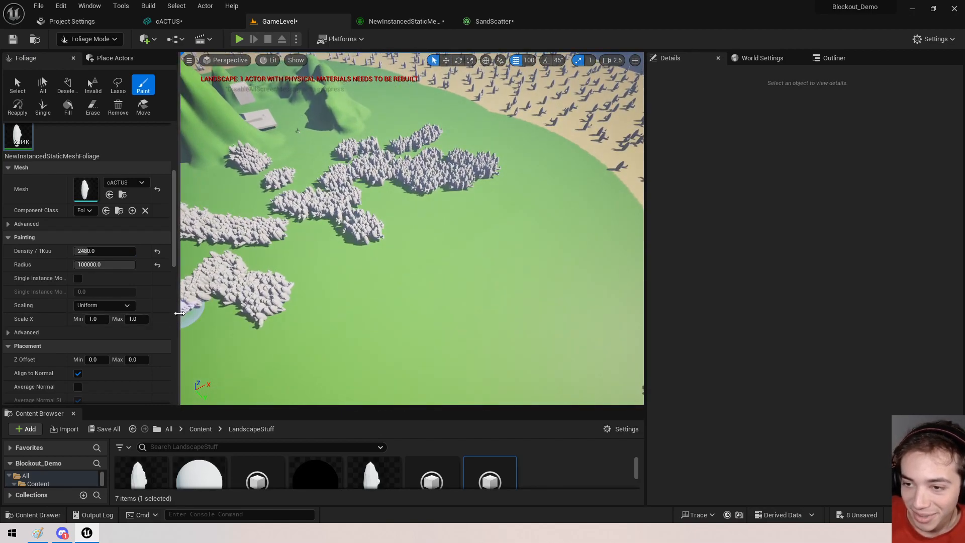
drag(178, 316, 451, 291)
scroll(198, 287, up, 2)
mouse_move(217, 328)
mouse_down()
mouse_move(183, 328)
mouse_move(197, 327)
mouse_up()
scroll(182, 251, up, 2)
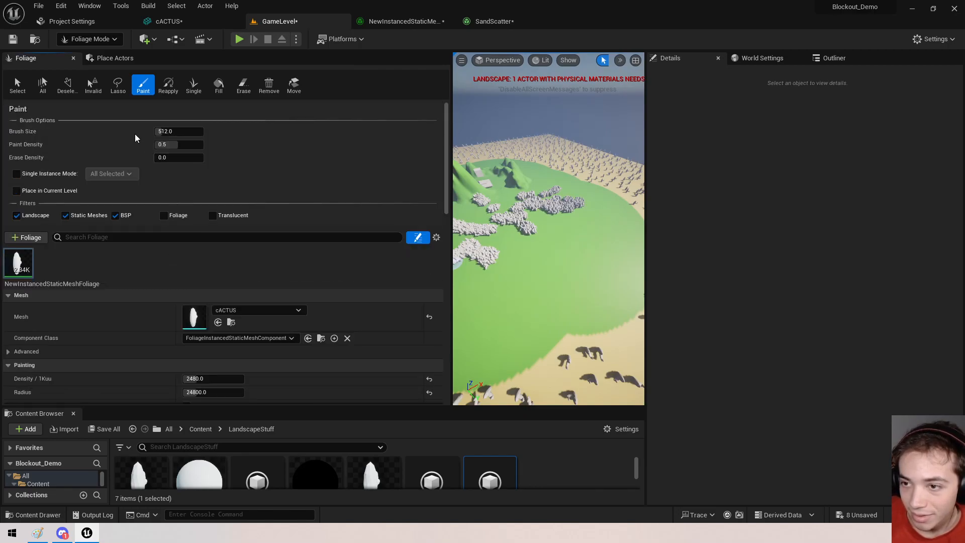
Set the foliage brush size to 8192 and reset the foliage type's painting density and radius to their defaults.
mouse_move(157, 131)
mouse_down()
mouse_move(197, 132)
mouse_move(544, 259)
mouse_up()
right_drag(531, 205, 475, 191)
click(429, 378)
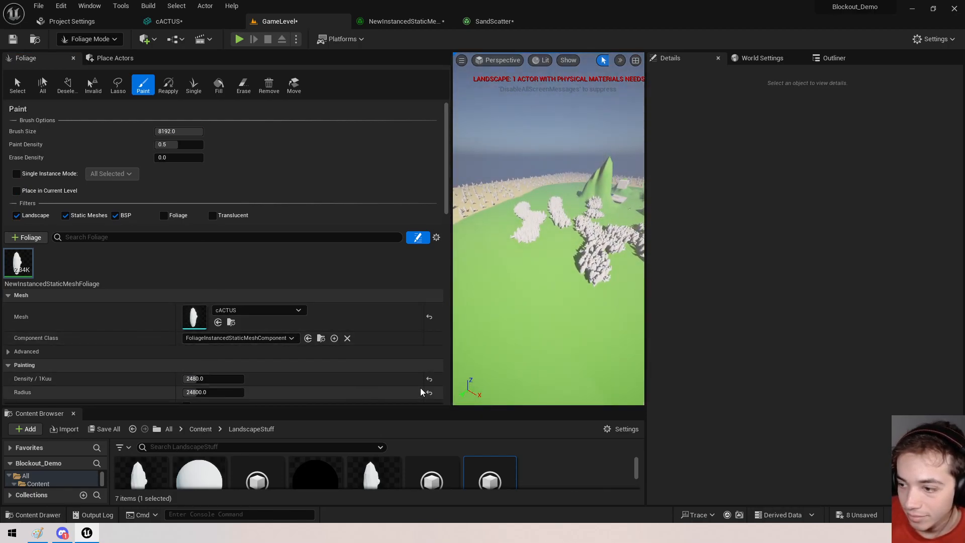
click(429, 392)
Paint cacti over most of the grass and sand landscape with the 8192 brush, narrowing the foliage panel to widen the viewport.
mouse_move(531, 317)
mouse_down()
mouse_move(543, 251)
mouse_move(579, 234)
mouse_up()
mouse_move(580, 234)
right_down()
mouse_move(608, 234)
mouse_move(549, 236)
right_up()
drag(447, 210, 155, 210)
right_drag(352, 234, 302, 234)
drag(327, 287, 281, 232)
right_drag(282, 231, 382, 234)
right_drag(442, 287, 392, 296)
mouse_move(441, 286)
mouse_down()
mouse_move(411, 213)
mouse_move(330, 176)
mouse_up()
drag(494, 366, 340, 304)
mouse_move(340, 304)
right_down()
mouse_move(569, 295)
mouse_move(341, 303)
right_up()
drag(341, 304, 349, 153)
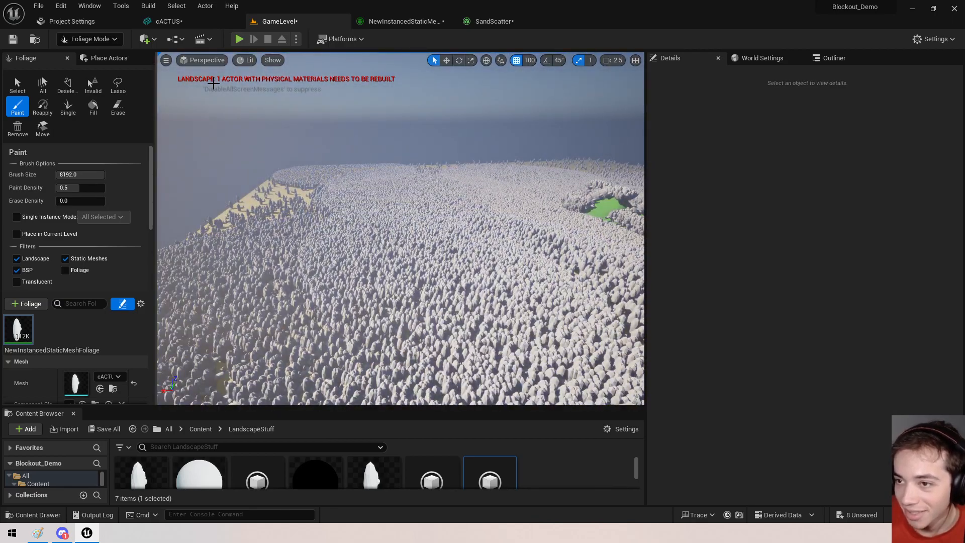
mouse_move(211, 86)
right_down()
mouse_move(382, 86)
mouse_move(222, 86)
mouse_move(201, 166)
mouse_move(176, 96)
mouse_move(160, 111)
mouse_move(211, 98)
mouse_move(232, 111)
mouse_move(145, 90)
mouse_move(126, 108)
right_up()
key(w)
drag(428, 227, 368, 194)
right_drag(367, 197, 354, 259)
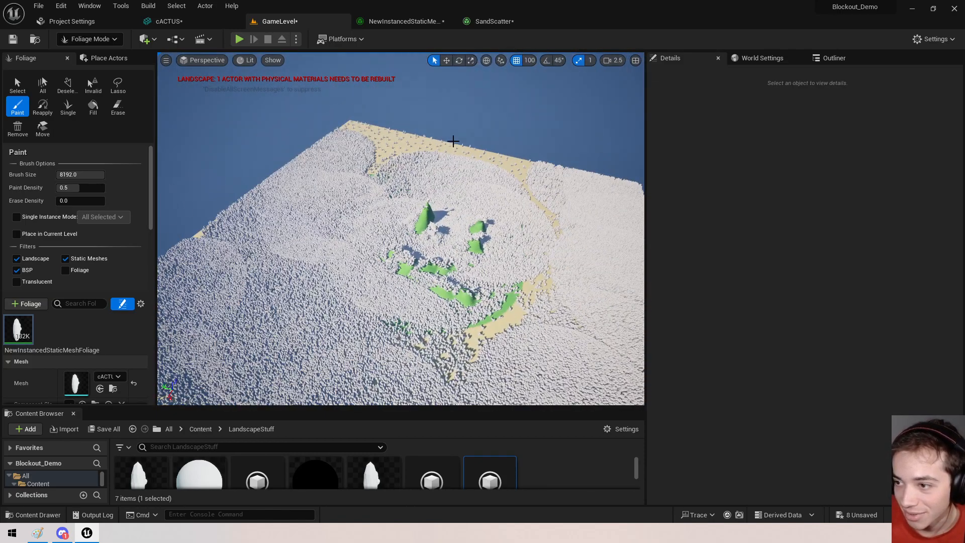
Paint cacti over the bare sandy corner of the landscape with the 8192 brush and view the resulting field.
right_drag(554, 210, 526, 213)
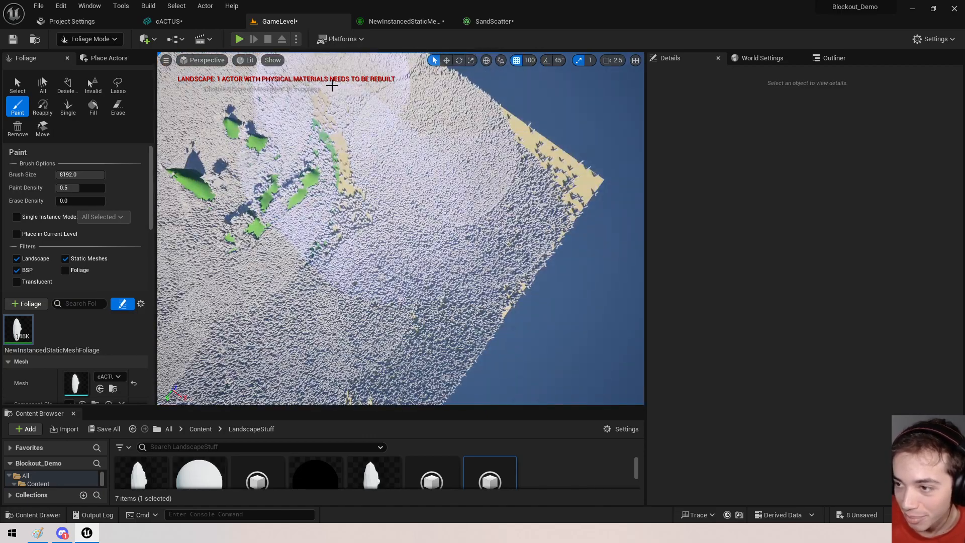
drag(608, 176, 437, 145)
mouse_move(438, 144)
right_down()
mouse_move(322, 146)
mouse_move(362, 100)
mouse_move(458, 80)
mouse_move(332, 131)
mouse_move(196, 80)
mouse_move(166, 105)
mouse_move(159, 98)
right_up()
key(w)
key(w)
mouse_move(321, 281)
right_down()
mouse_move(251, 302)
mouse_move(320, 281)
right_up()
key(s)
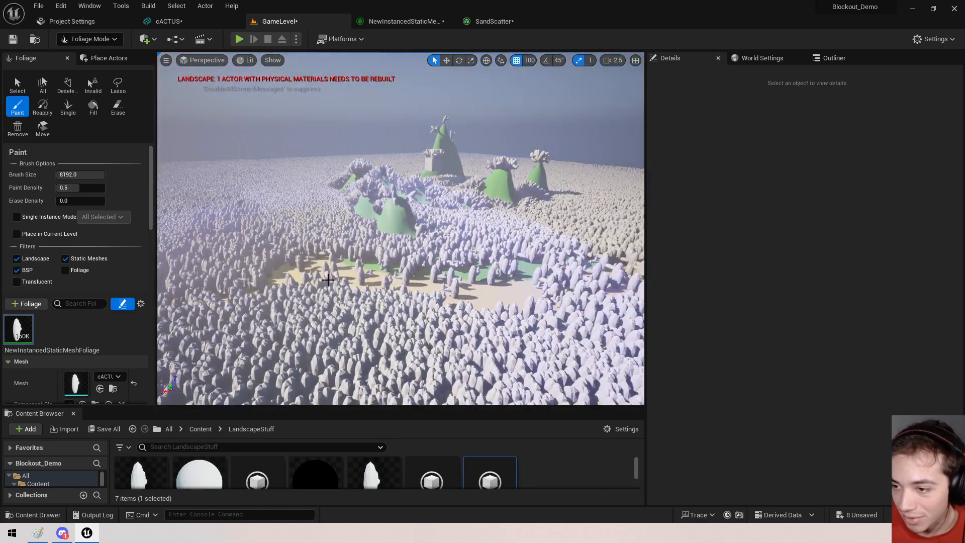
Set the cactus foliage type's maximum ground slope angle to about 23.46 in a widened foliage panel.
scroll(134, 282, down, 8)
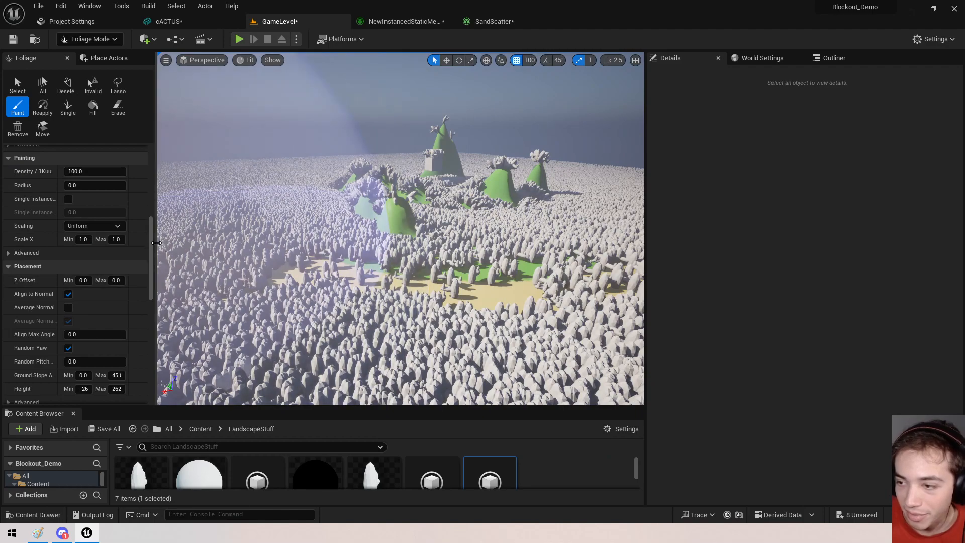
drag(157, 243, 233, 243)
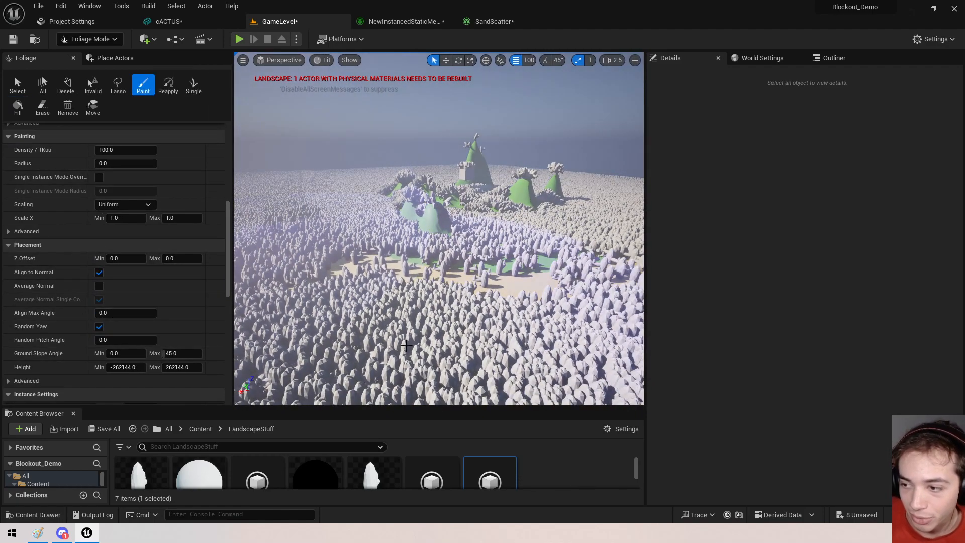
key(w)
mouse_move(474, 211)
right_down()
mouse_move(523, 187)
mouse_move(568, 203)
right_up()
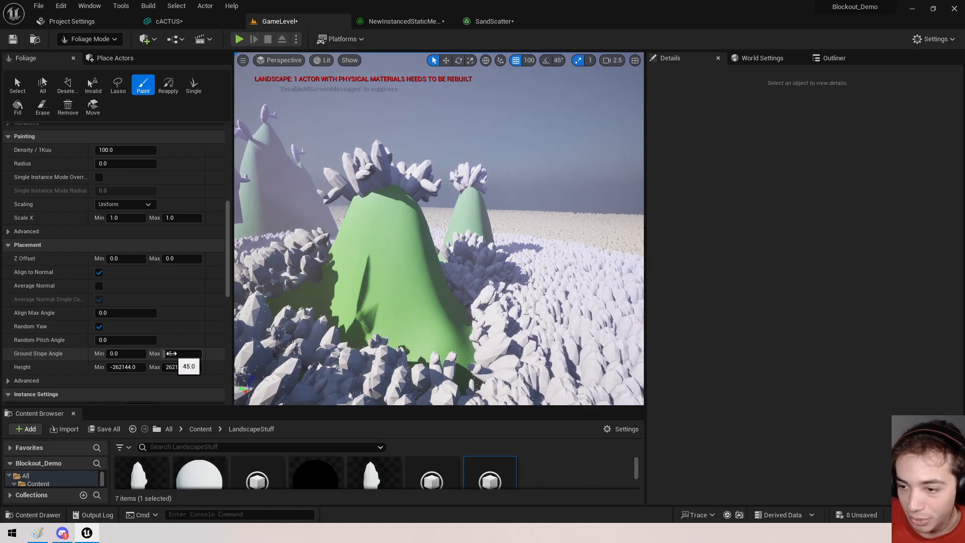
right_drag(322, 151, 282, 241)
key(s)
right_drag(430, 221, 429, 226)
key(s)
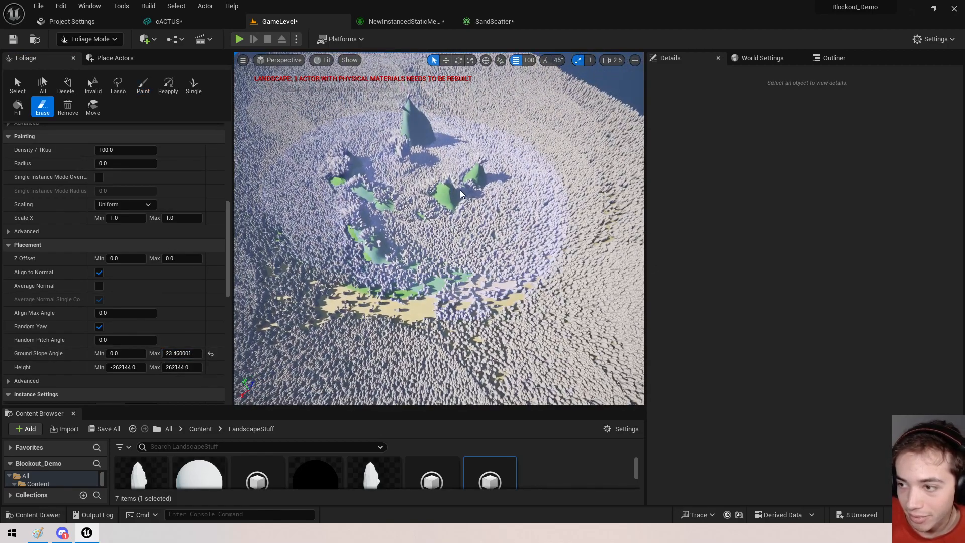
Try the new slope limit by erasing and repainting cacti around the hills.
shift+drag(430, 226, 430, 201)
mouse_move(451, 191)
right_down()
mouse_move(460, 110)
mouse_move(478, 120)
right_up()
key(w)
key(w)
mouse_move(439, 228)
right_down()
mouse_move(450, 236)
mouse_move(442, 201)
mouse_move(261, 201)
mouse_move(439, 321)
mouse_move(467, 236)
mouse_move(447, 297)
mouse_move(392, 286)
right_up()
key(s)
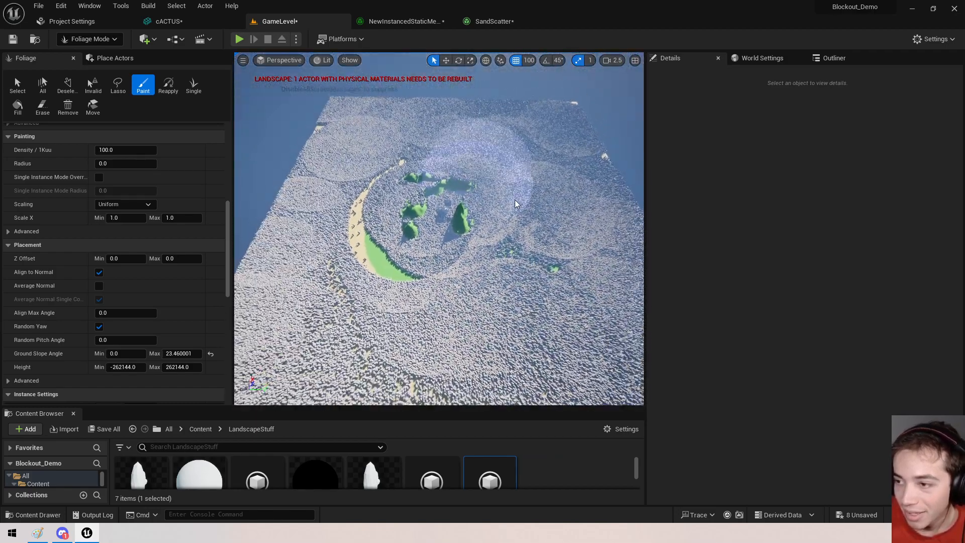
Erase the hand-painted cacti from the grass, the hills and the surrounding sand out to the landscape's edges.
shift+drag(495, 234, 433, 175)
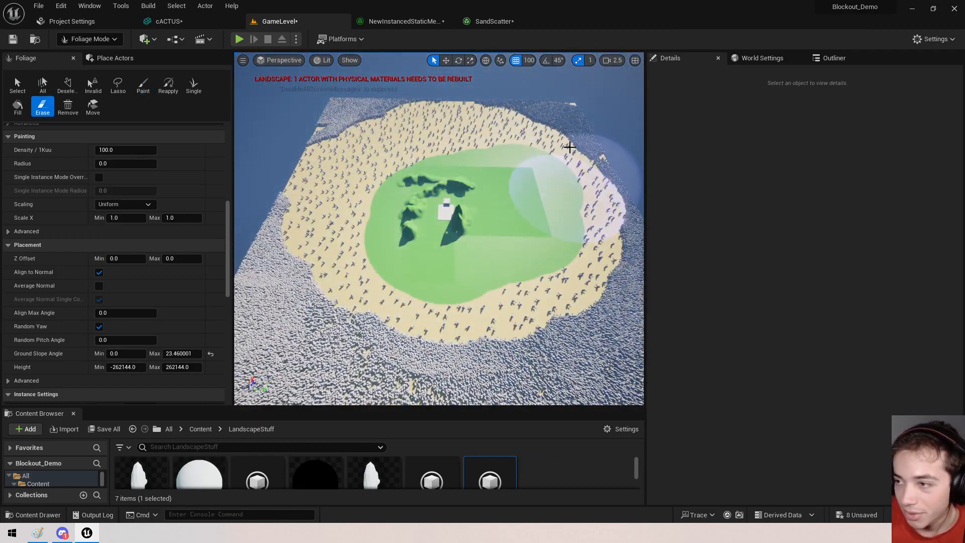
right_drag(474, 183, 553, 176)
shift+drag(474, 183, 374, 128)
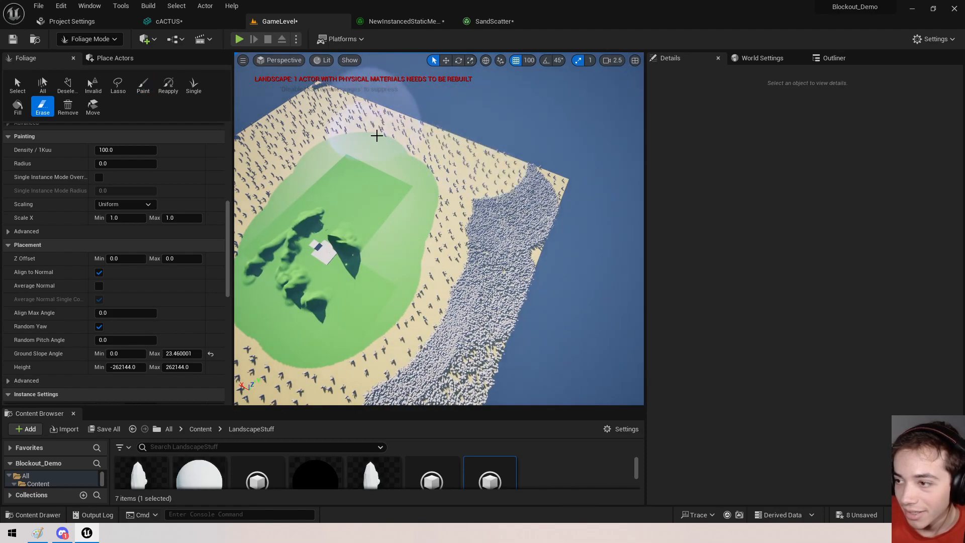
shift+drag(486, 316, 455, 347)
right_drag(455, 347, 301, 347)
shift+drag(472, 222, 428, 154)
right_drag(439, 280, 638, 146)
mouse_move(378, 235)
right_down()
mouse_move(302, 287)
mouse_move(236, 241)
right_up()
shift+drag(442, 289, 394, 289)
mouse_move(393, 289)
right_down()
mouse_move(503, 332)
mouse_move(473, 362)
mouse_move(452, 341)
right_up()
key(w)
click(541, 320)
shift+drag(541, 303, 459, 266)
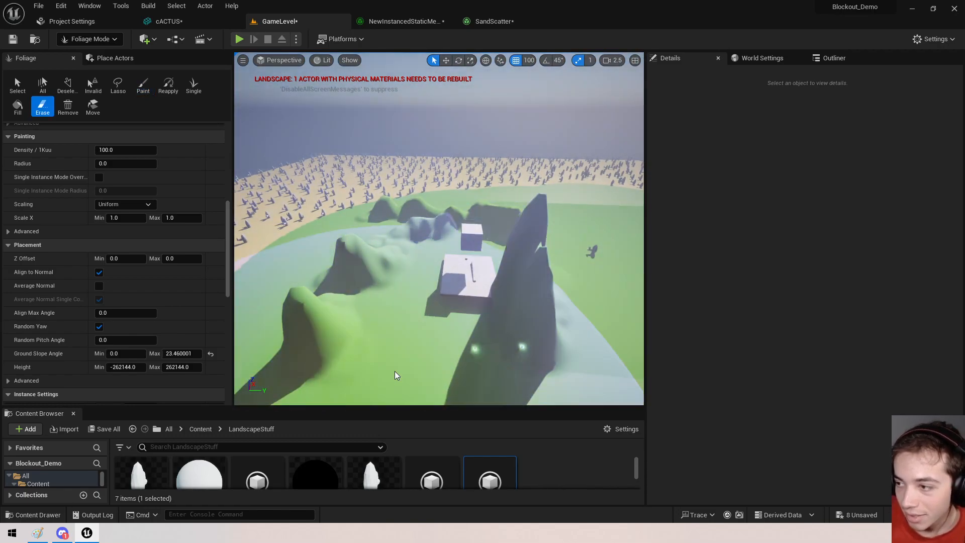
Switch the editor to Selection mode and save all modified assets.
click(86, 40)
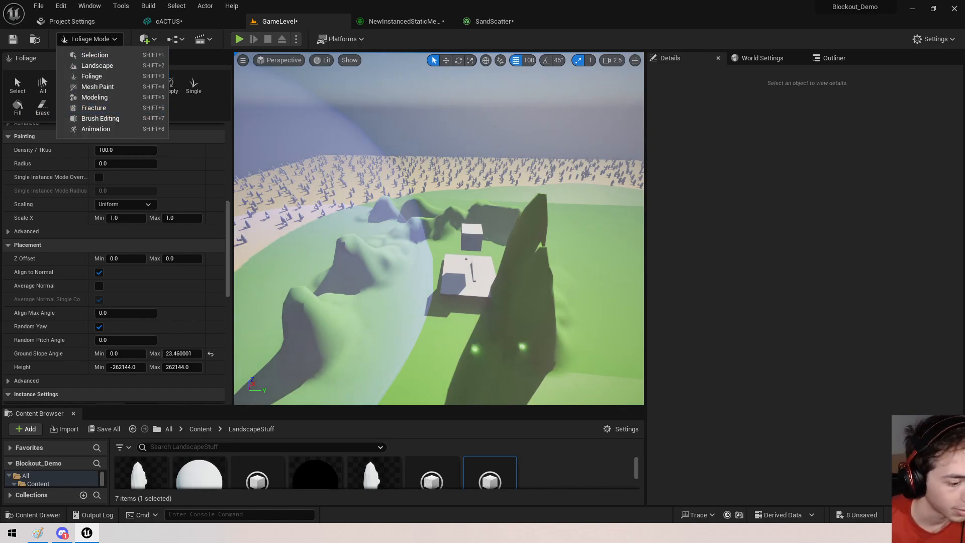
right_drag(283, 103, 338, 58)
key(w)
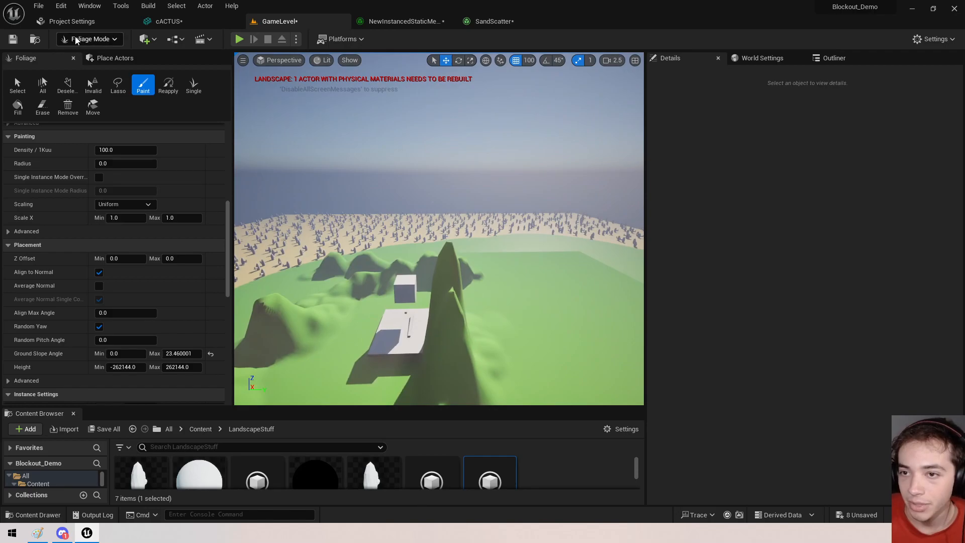
click(76, 39)
click(90, 53)
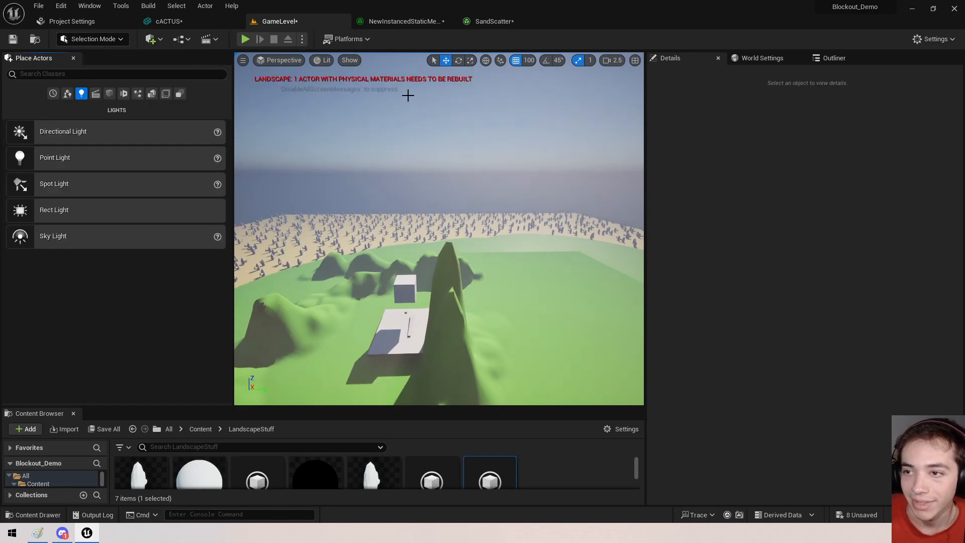
right_drag(413, 97, 447, 110)
key(ctrl+shift+s)
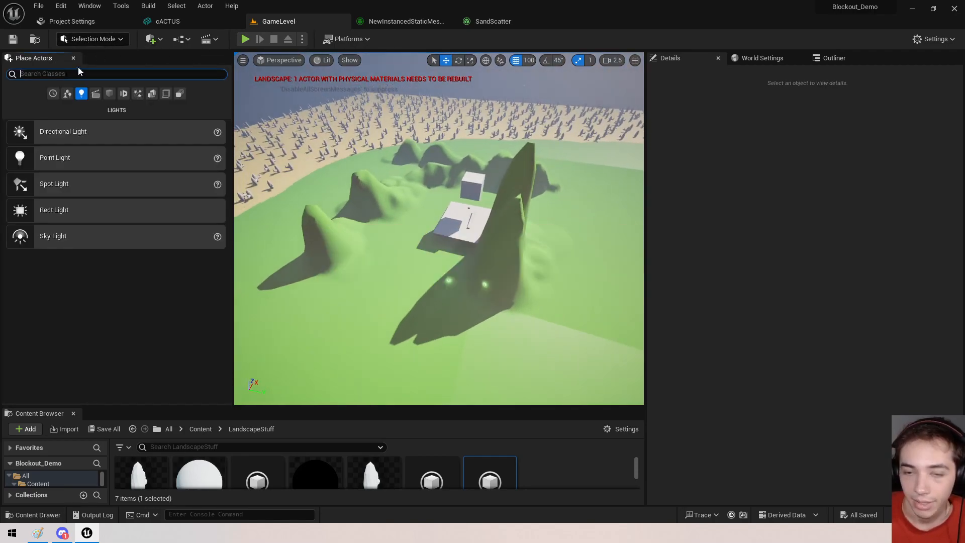
Place a Nav Mesh Bounds Volume on the grass near the tall hill and scale it to 87 × 87 × 4.
text(nav)
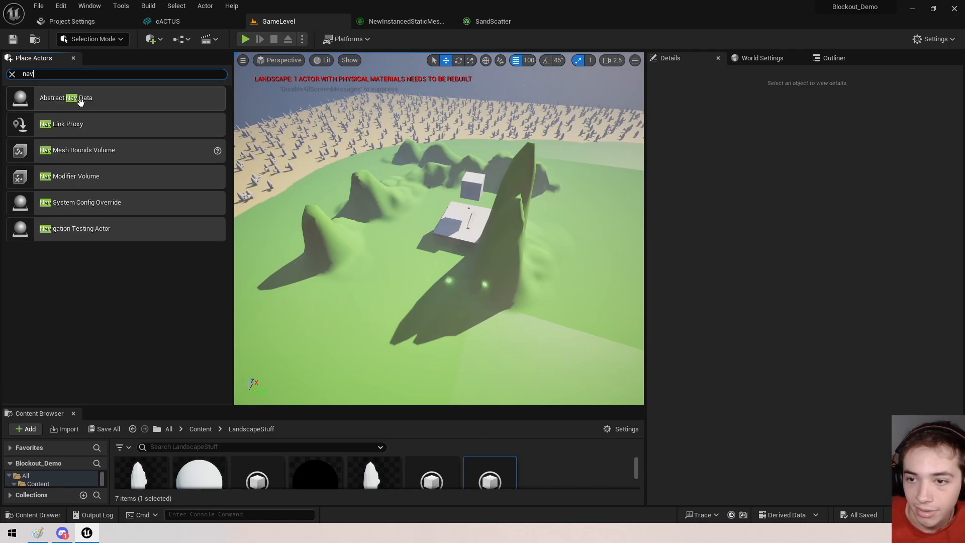
drag(71, 152, 420, 289)
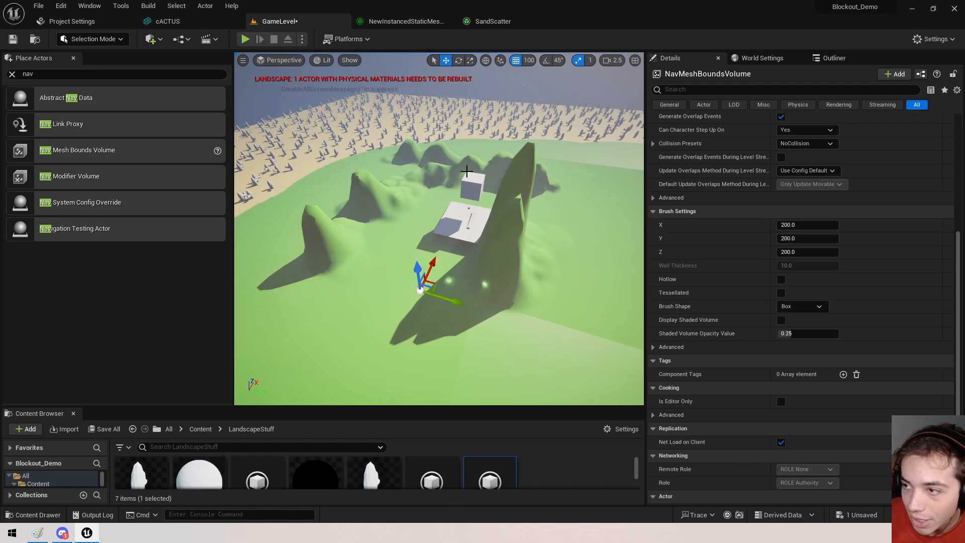
click(469, 61)
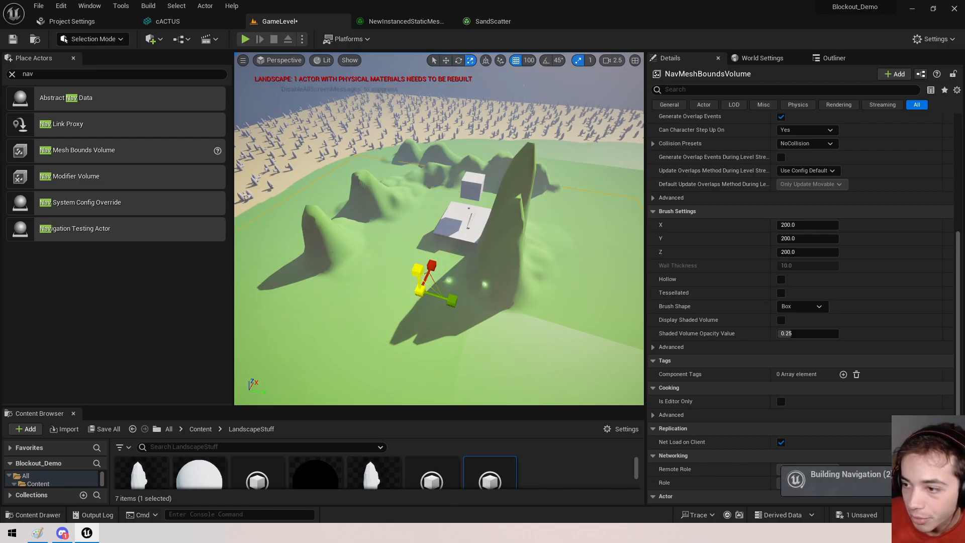
right_drag(378, 180, 503, 141)
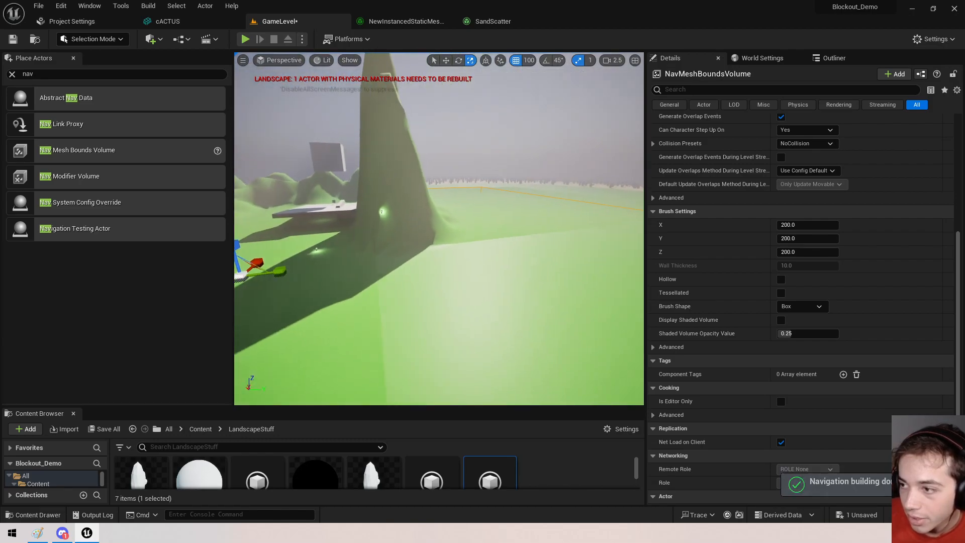
scroll(736, 264, up, 10)
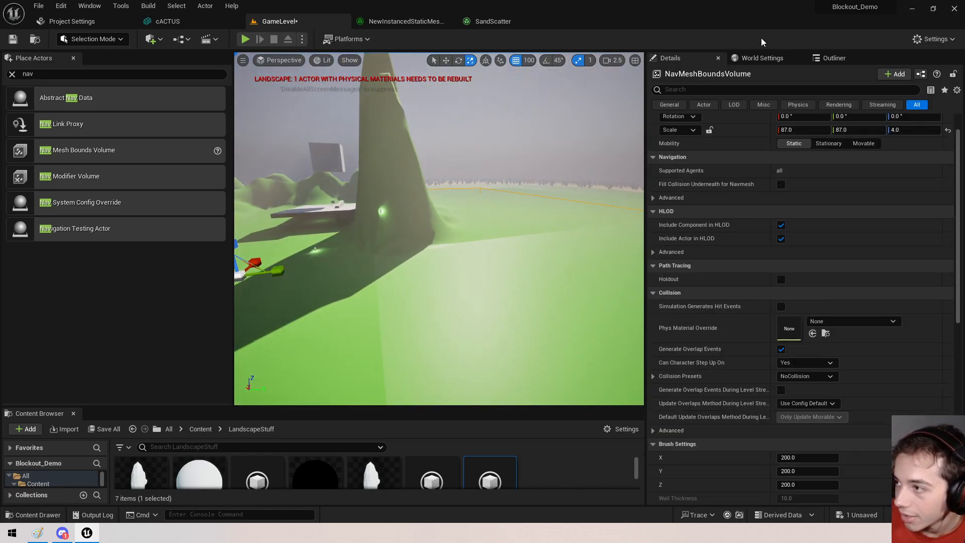
right_drag(553, 191, 352, 188)
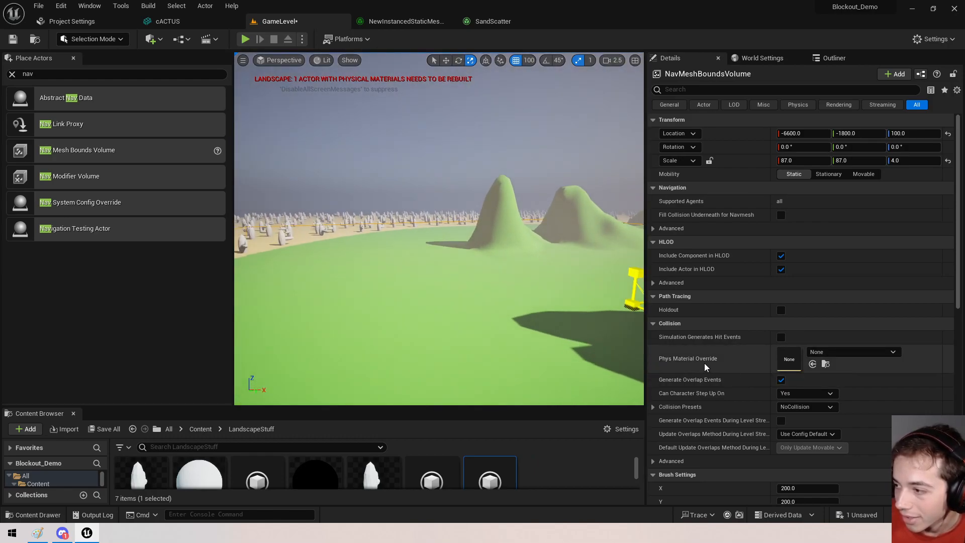
key(f)
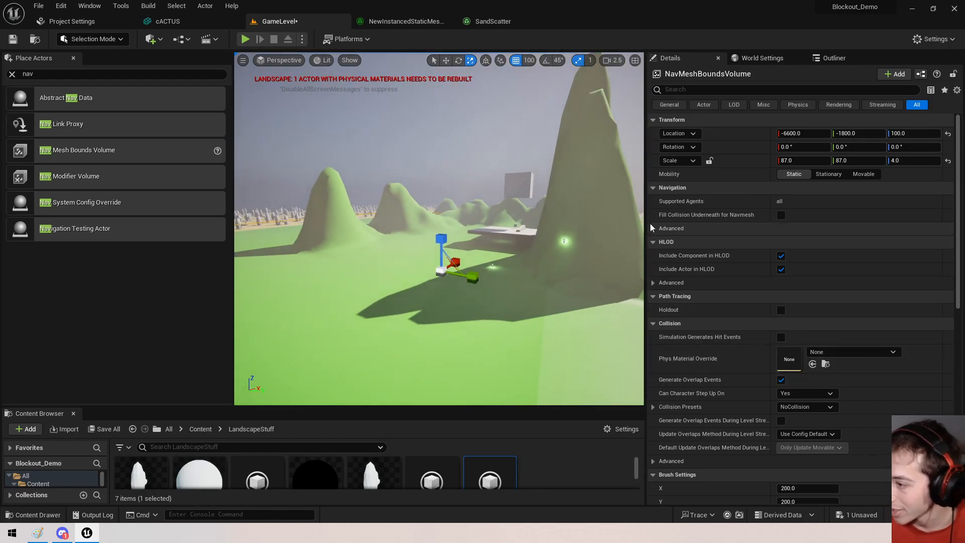
Turn on the Navigation display to show the navigation mesh inside the bounds volume.
scroll(744, 352, down, 10)
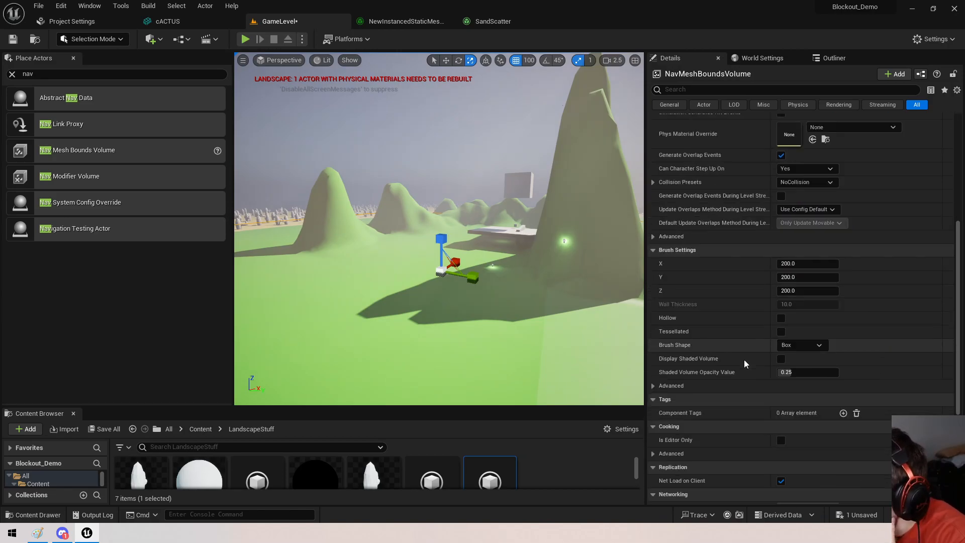
scroll(741, 222, up, 10)
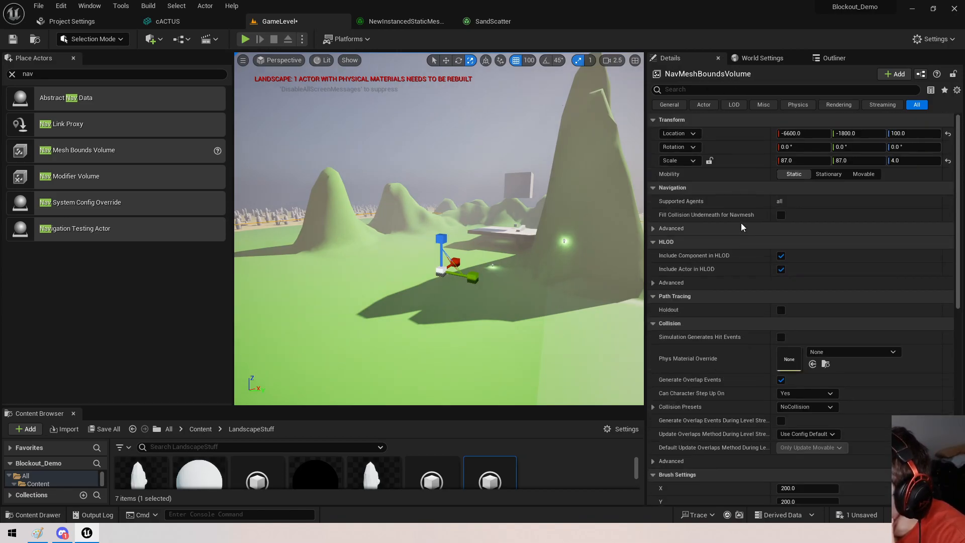
click(349, 60)
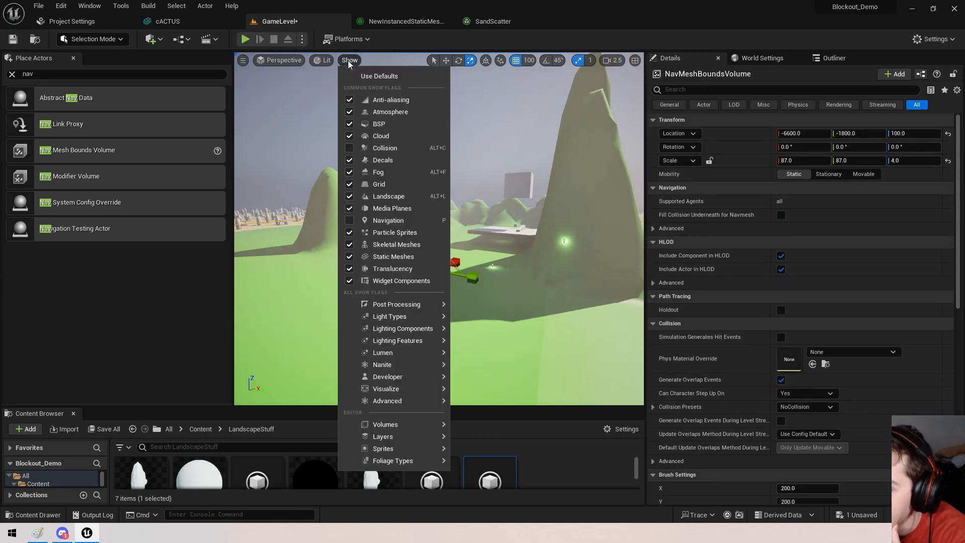
right_drag(569, 254, 463, 254)
right_drag(482, 166, 594, 216)
key(s)
key(p)
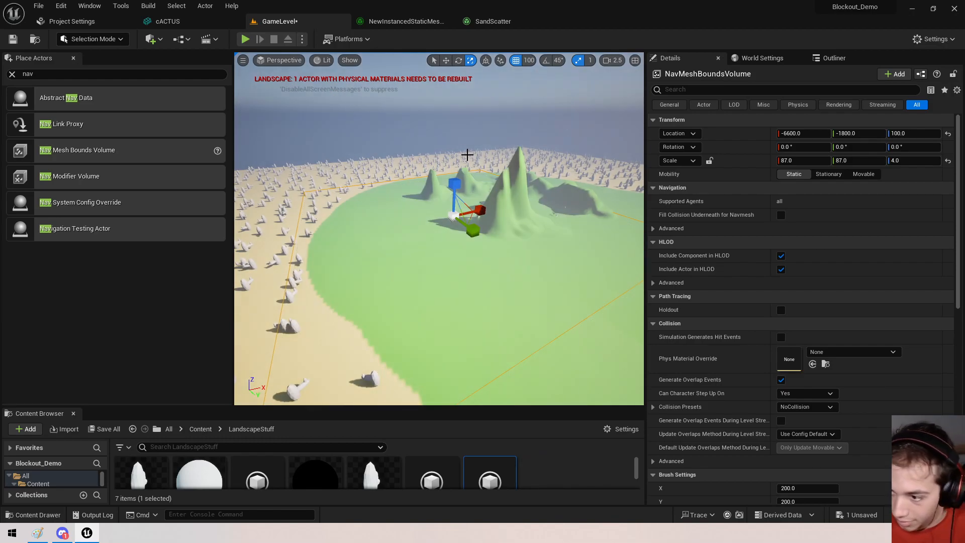
key(p)
Examine how the navigation mesh follows the grass and the slopes around the hills.
mouse_move(457, 252)
right_down()
mouse_move(558, 252)
mouse_move(564, 191)
mouse_move(583, 178)
mouse_move(591, 189)
mouse_move(412, 194)
mouse_move(493, 261)
right_up()
key(q)
key(w)
scroll(564, 191, down, 3)
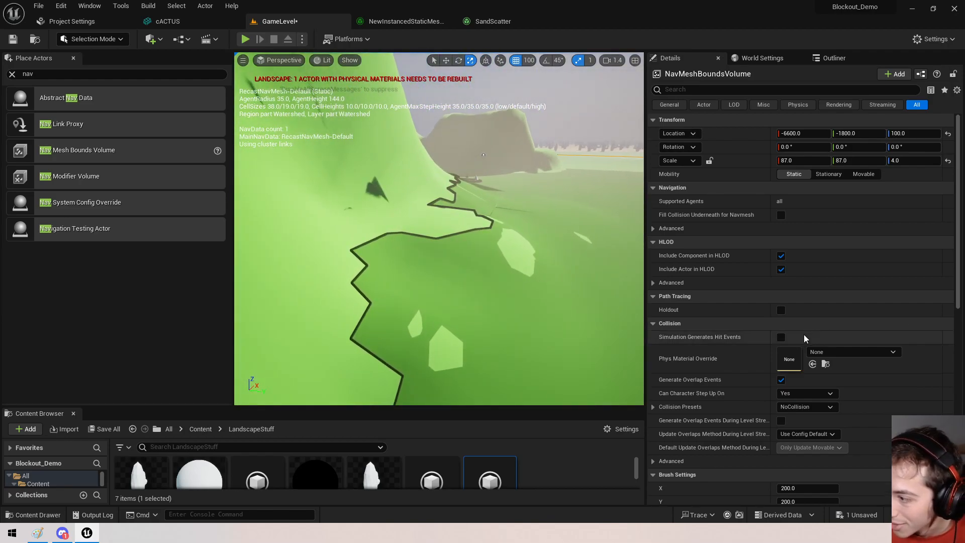
scroll(813, 335, down, 5)
scroll(812, 339, down, 3)
key(w)
right_drag(553, 302, 327, 211)
key(w)
key(d)
key(d)
right_drag(503, 226, 362, 216)
key(w)
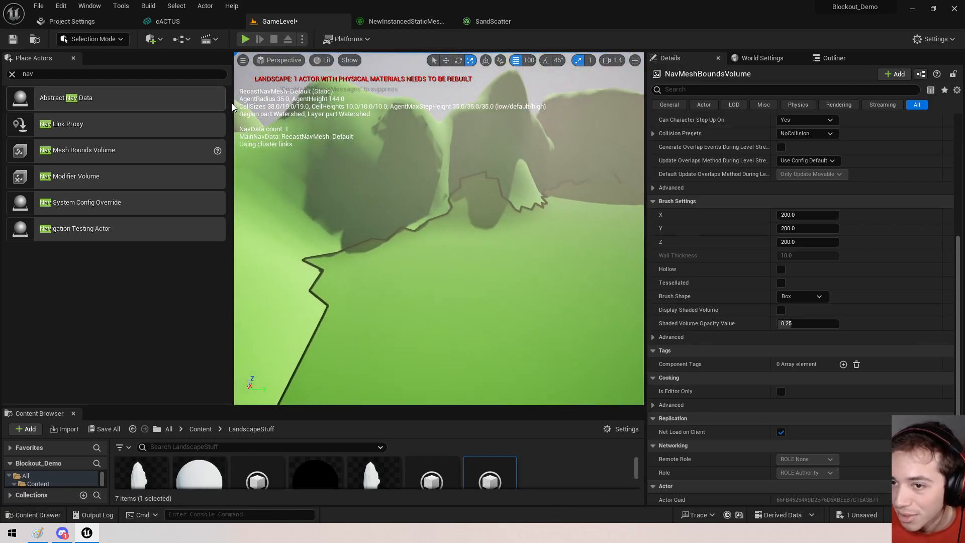
Review the bounds volume's property categories, expanding the advanced navigation options and collapsing the categories below them.
scroll(737, 173, up, 10)
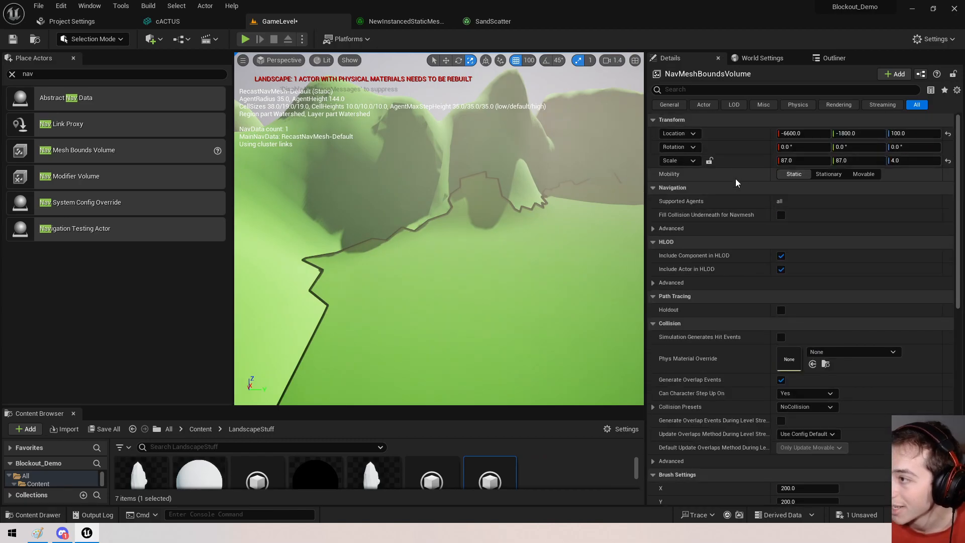
click(652, 231)
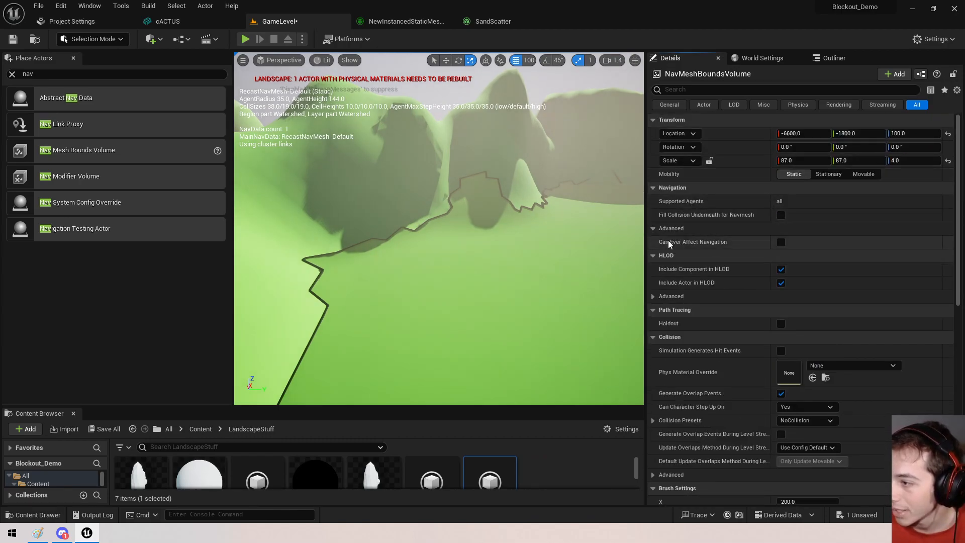
click(667, 255)
click(670, 269)
click(670, 282)
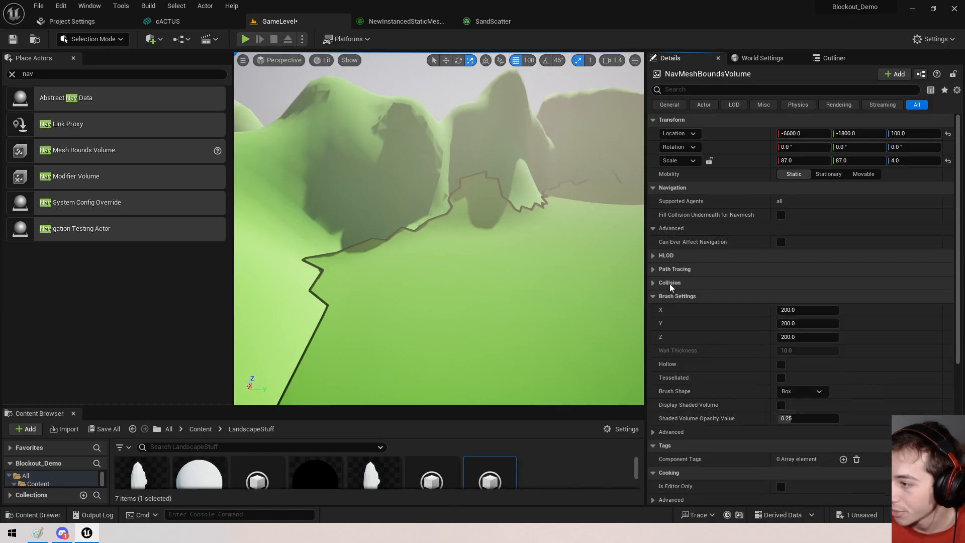
click(674, 296)
click(672, 309)
click(672, 323)
click(673, 336)
click(673, 351)
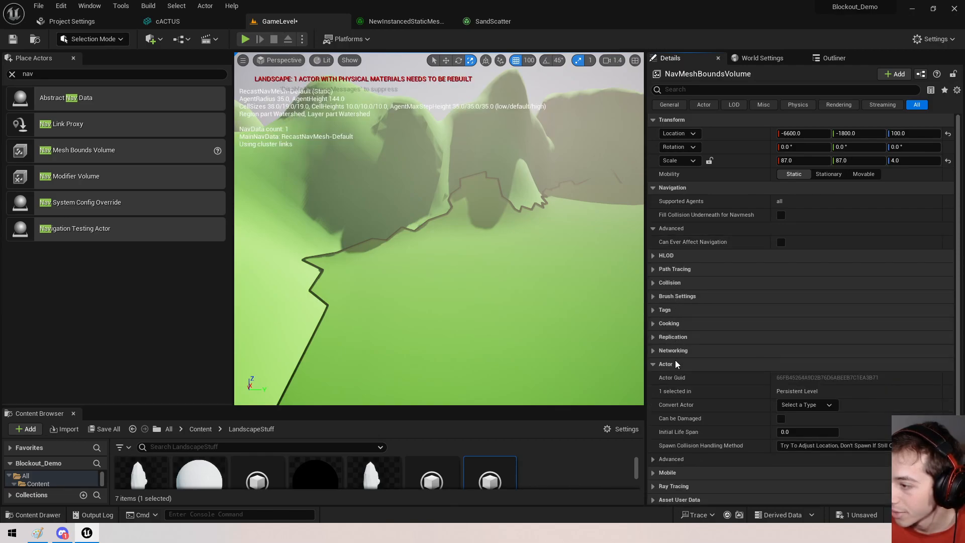
click(672, 364)
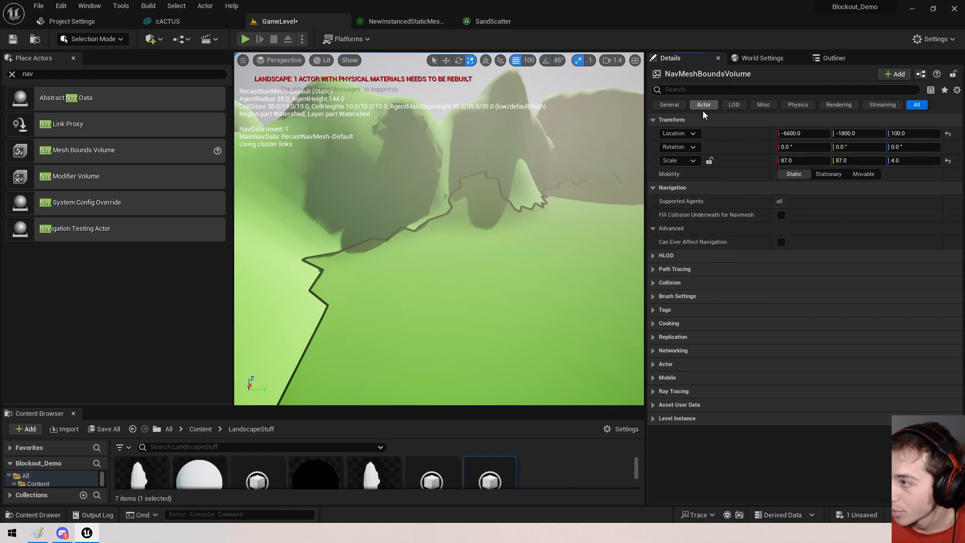
click(669, 105)
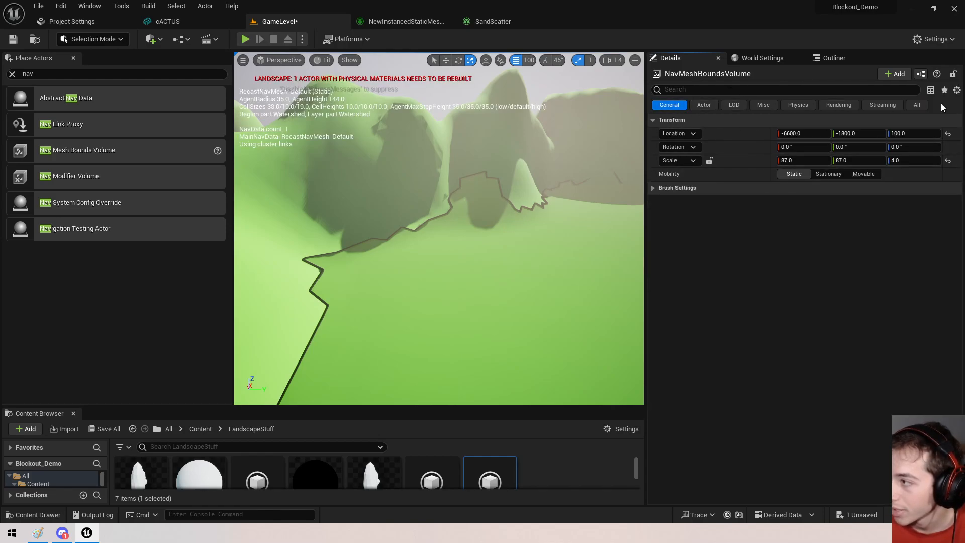
click(918, 106)
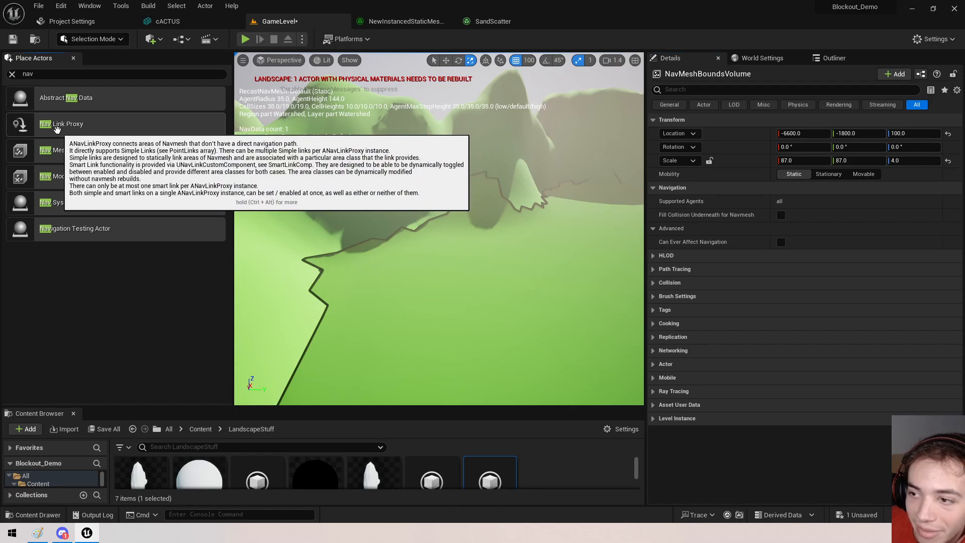
Place a Nav Link Proxy on the raised white platform near its edge.
right_drag(352, 202, 463, 226)
drag(75, 125, 362, 217)
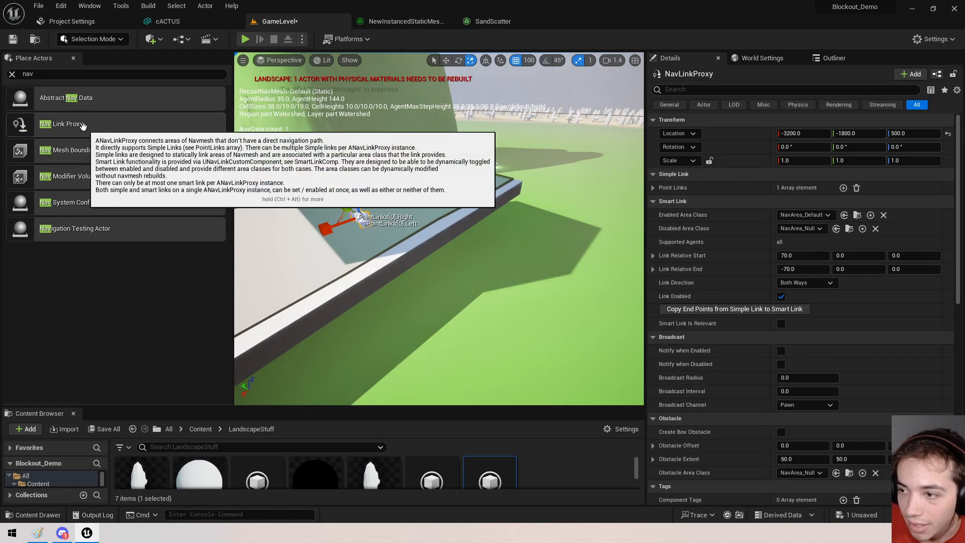
Select in turn the Nav Link Proxy on the raised platform and the one on the grass below to compare their placement.
right_drag(439, 229, 344, 174)
click(320, 189)
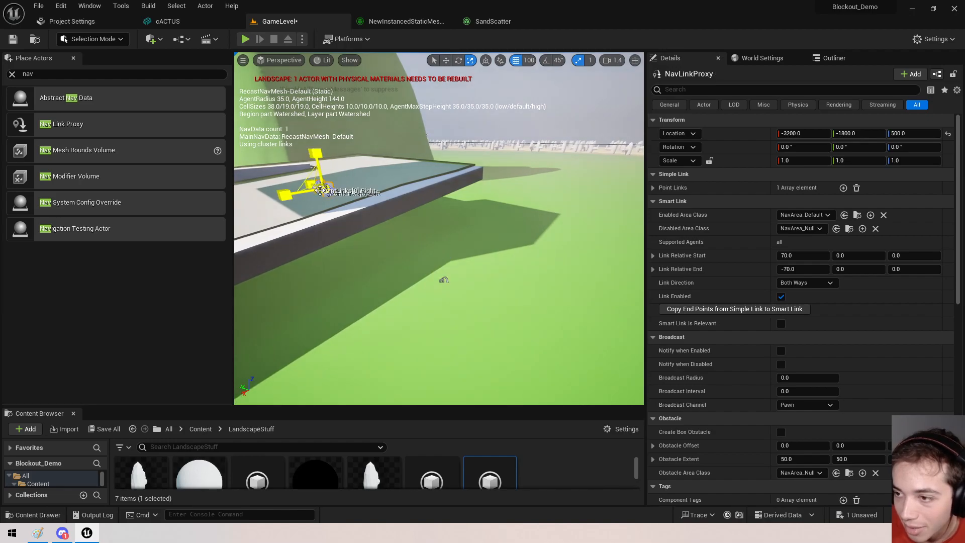
click(444, 279)
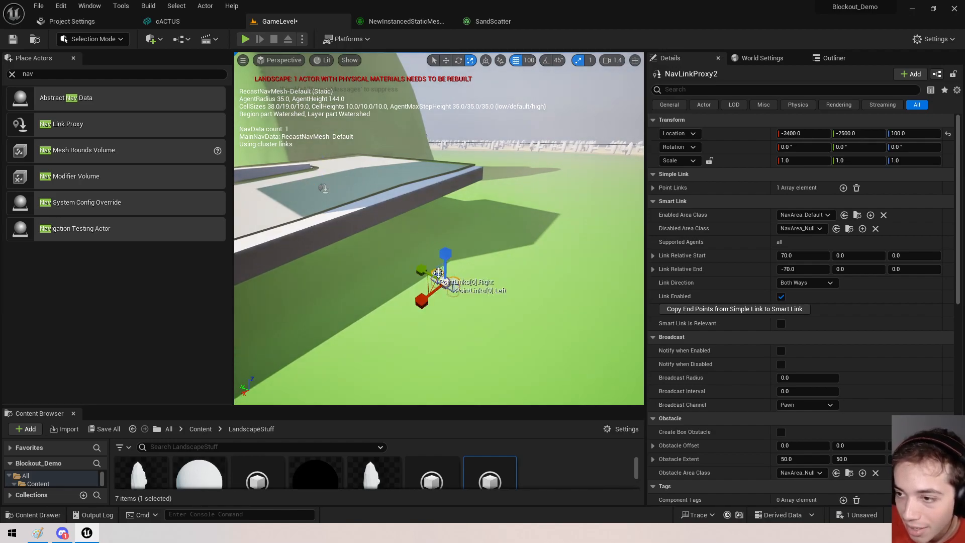
click(321, 187)
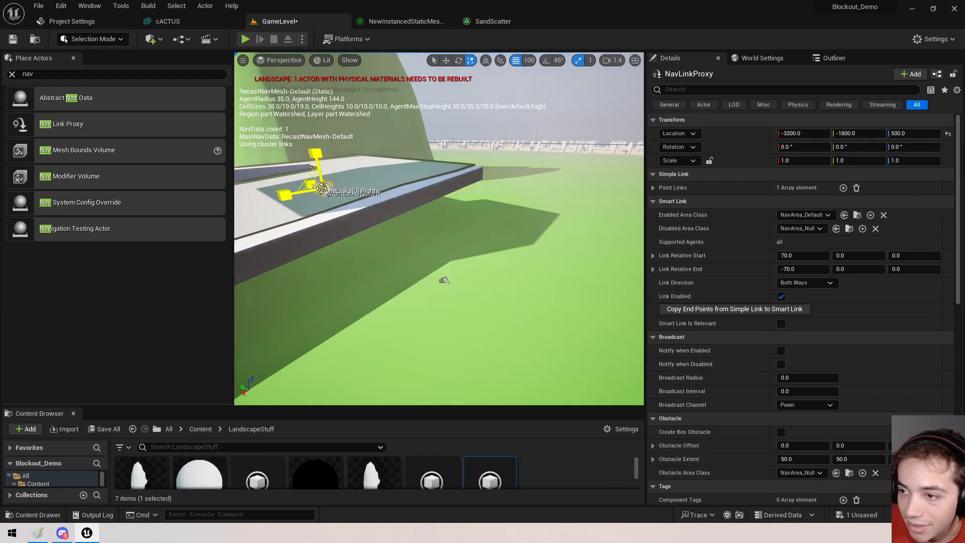
right_drag(399, 214, 395, 222)
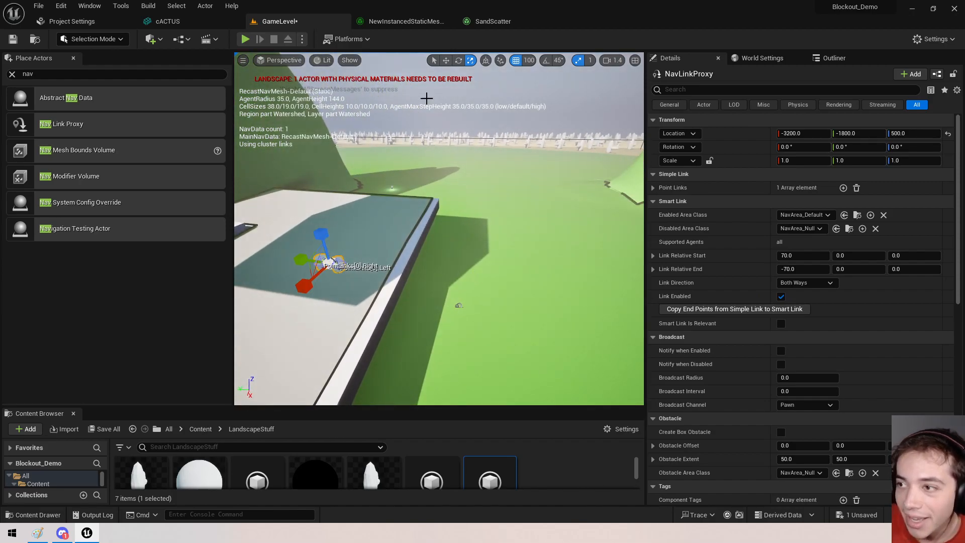
Delete the Nav Link Proxies from the raised platform and the grass below it.
right_drag(425, 220, 427, 228)
key(Delete)
right_drag(488, 357, 435, 333)
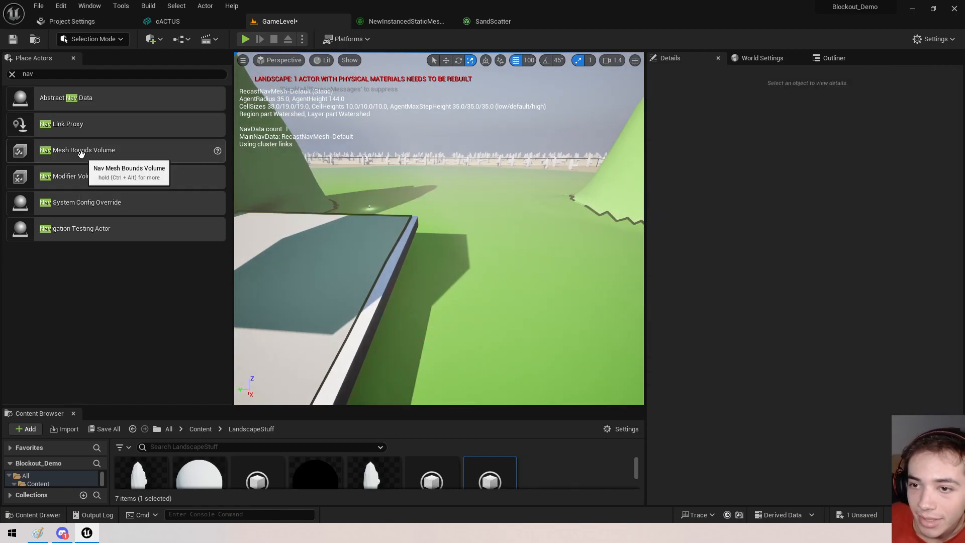
Place a Nav System Config Override on the raised platform, review its config and policy choices, and expand its advanced navigation options.
drag(70, 200, 352, 265)
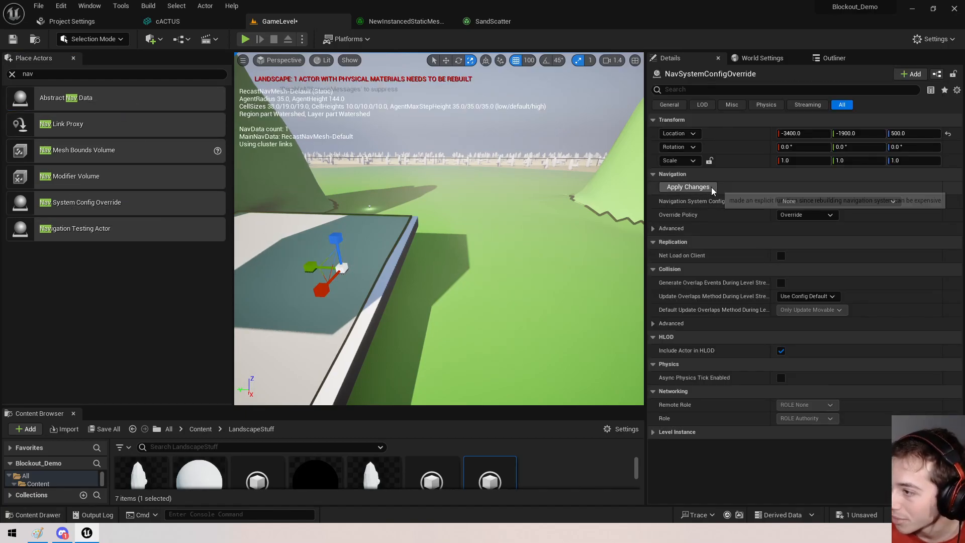
click(830, 202)
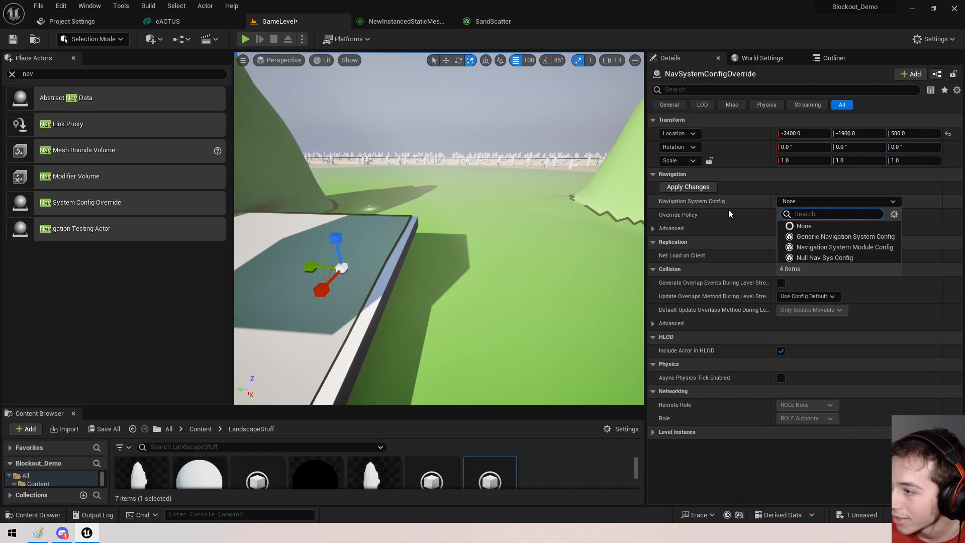
click(724, 228)
click(801, 215)
click(767, 214)
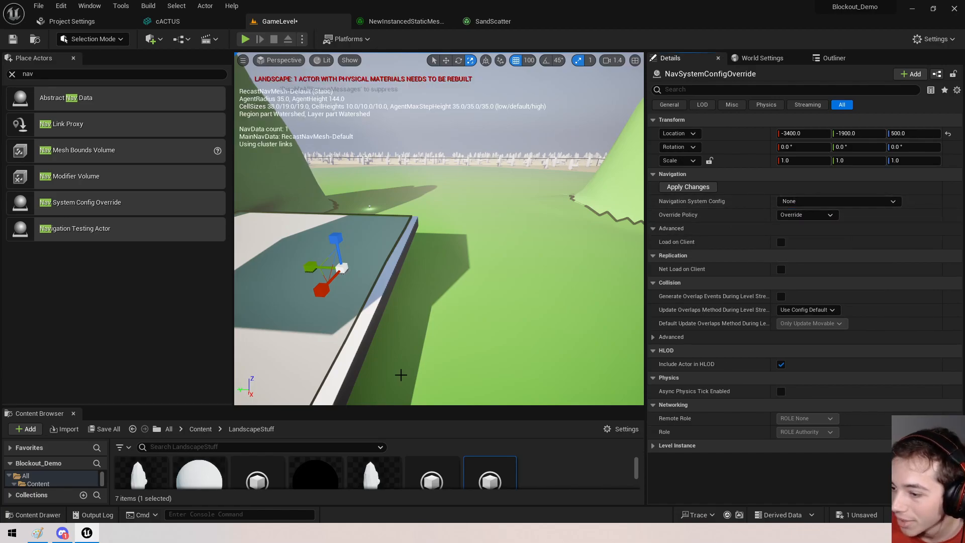
Enlarge the Content Browser and look through the new-asset categories for a navigation config type, including Artificial Intelligence and Miscellaneous.
drag(555, 406, 555, 239)
right_click(562, 402)
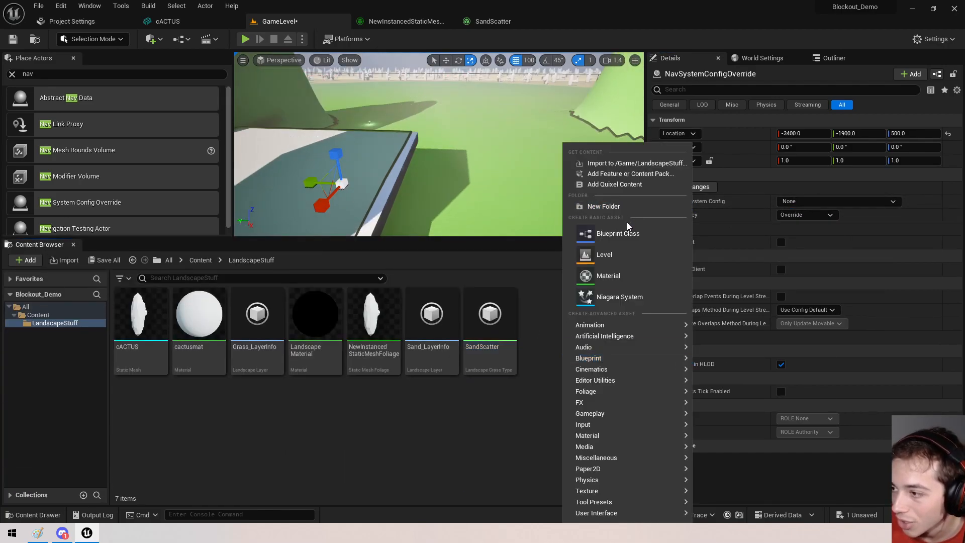
mouse_move(611, 468)
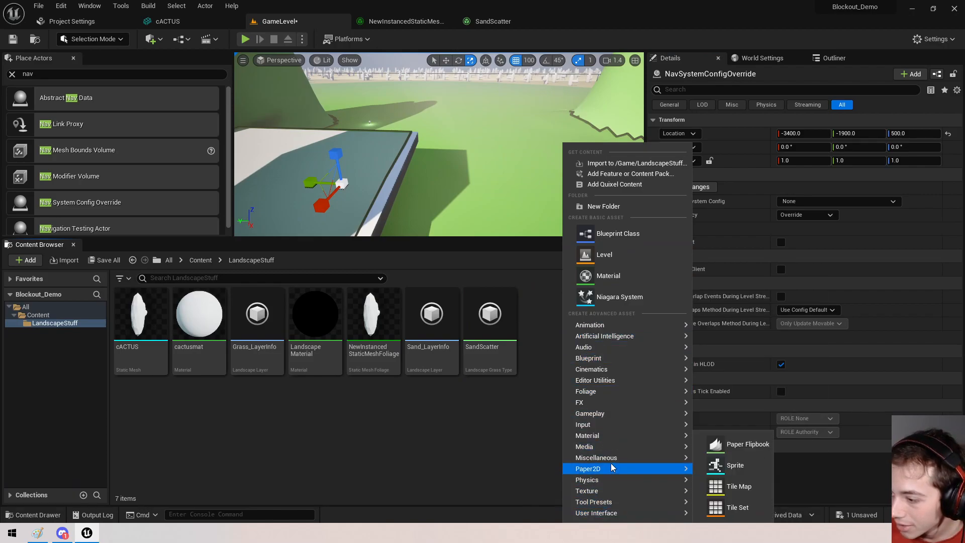
mouse_move(600, 337)
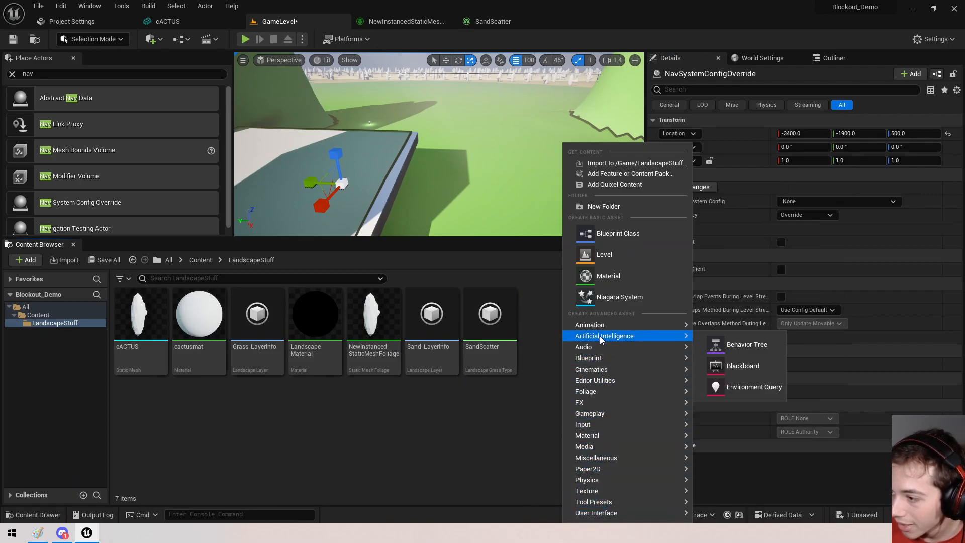
mouse_move(604, 360)
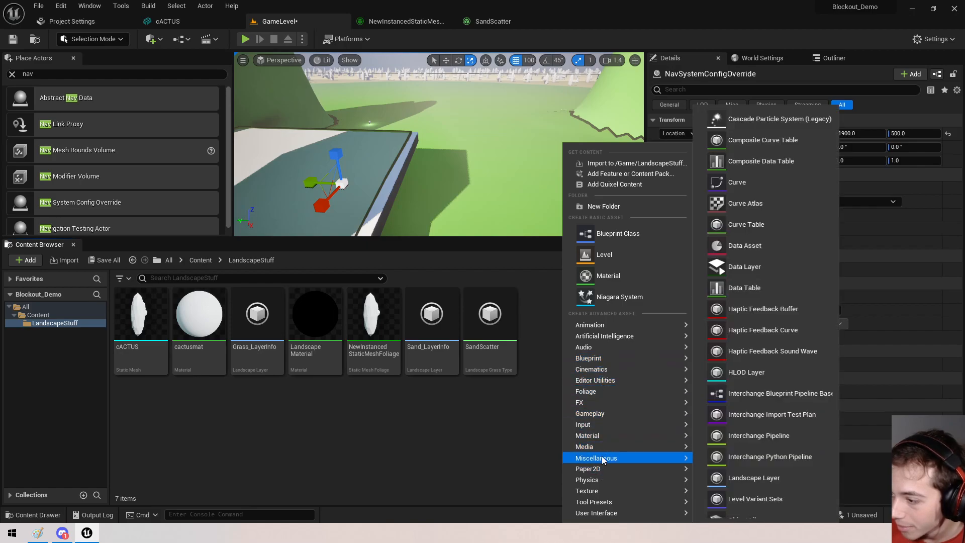
scroll(767, 241, down, 3)
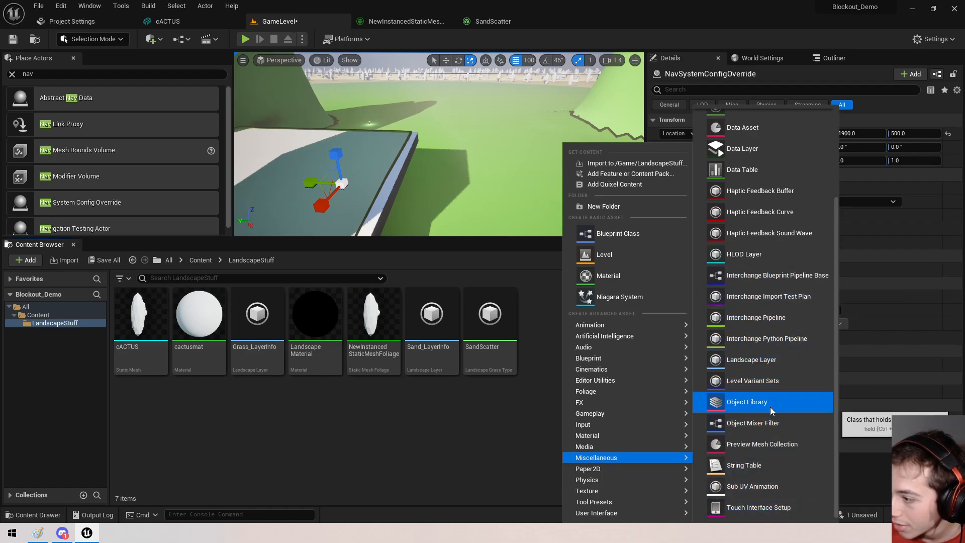
key(Escape)
right_click(584, 398)
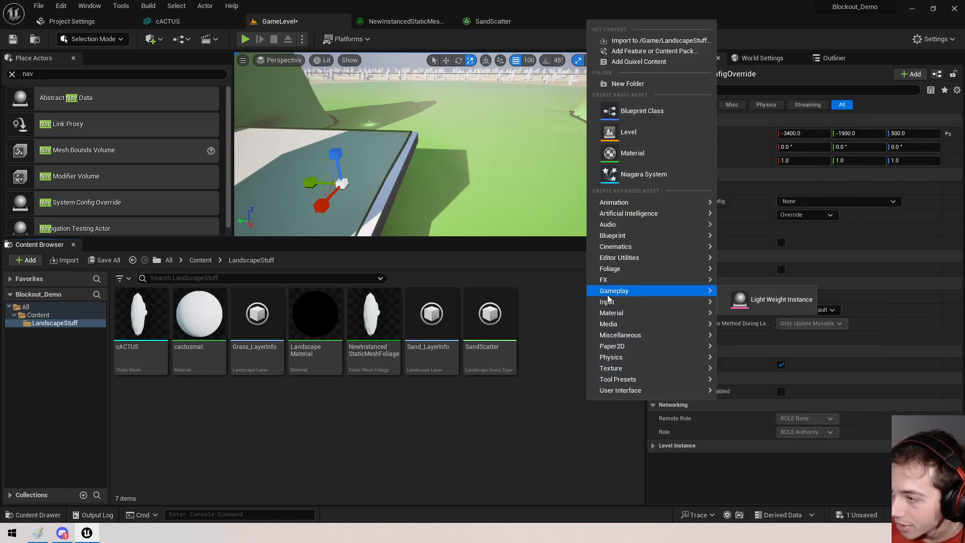
text(na)
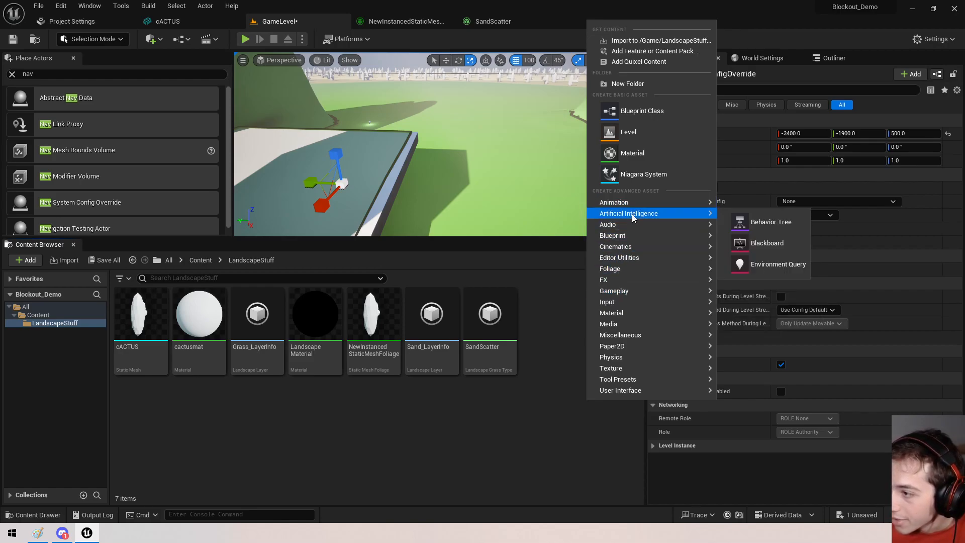
mouse_move(624, 323)
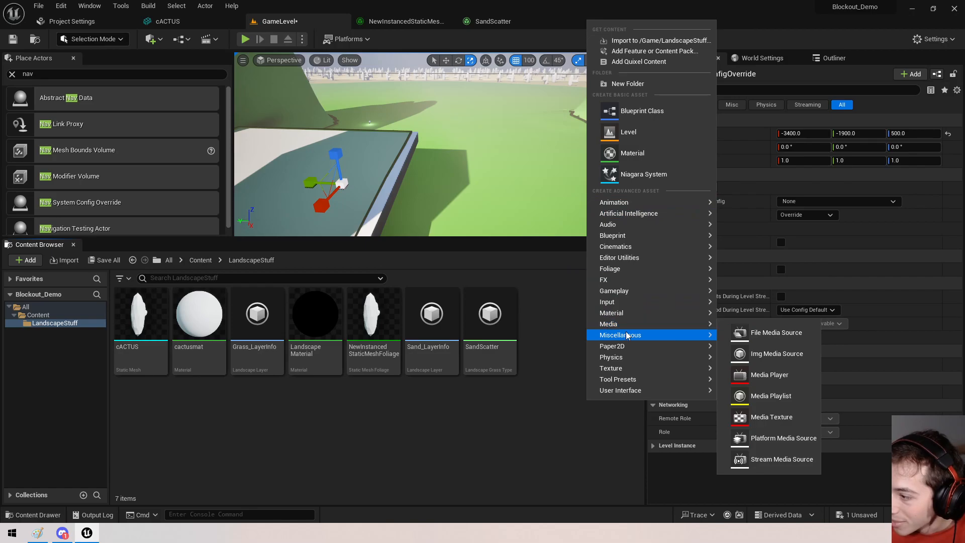
mouse_move(637, 389)
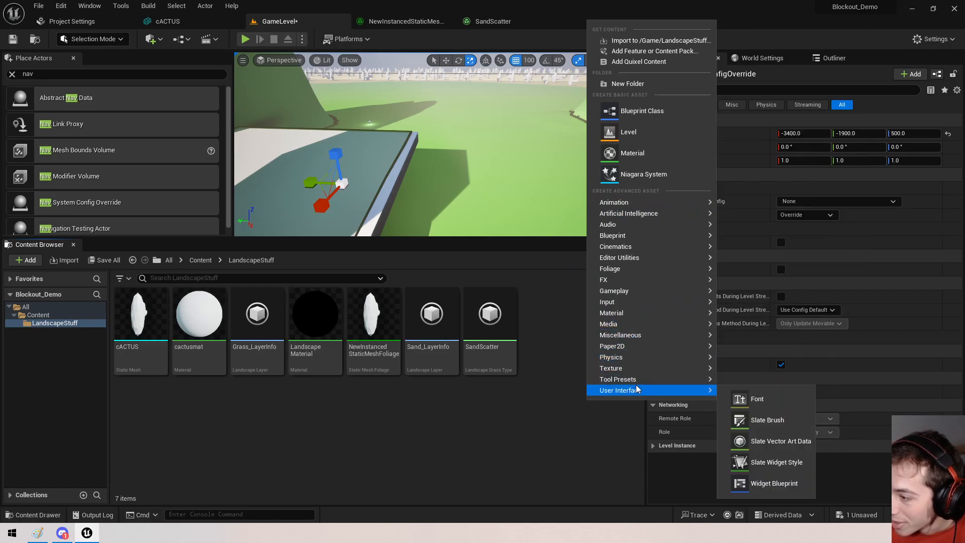
mouse_move(642, 257)
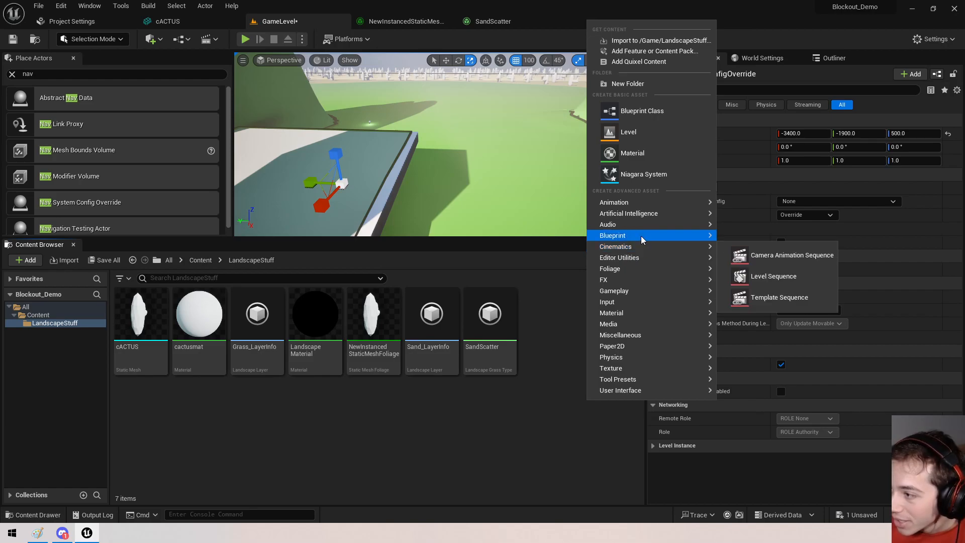
mouse_move(641, 236)
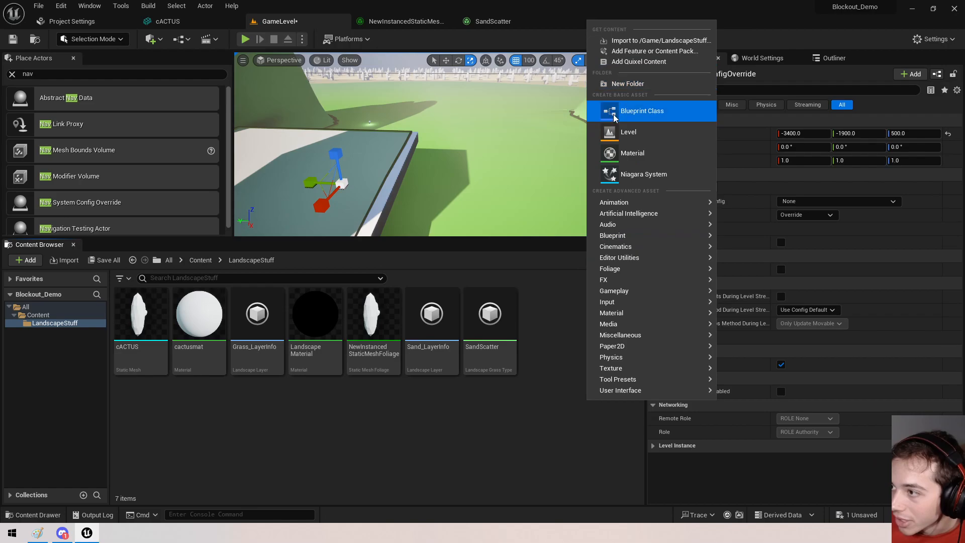
Create a Blueprint class in LandscapeStuff with NavSystemConfigOverride as parent, keep the name NewBlueprint, and open it.
click(638, 111)
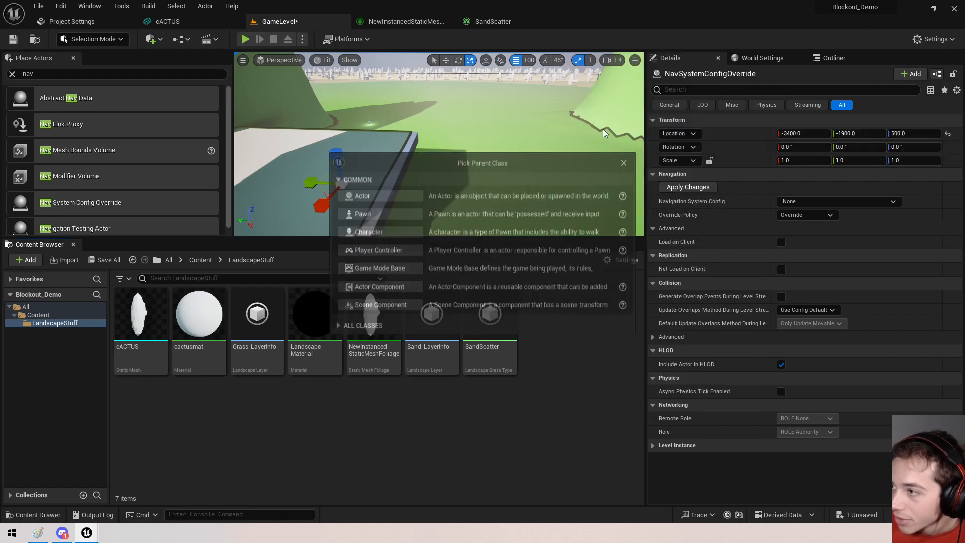
click(354, 332)
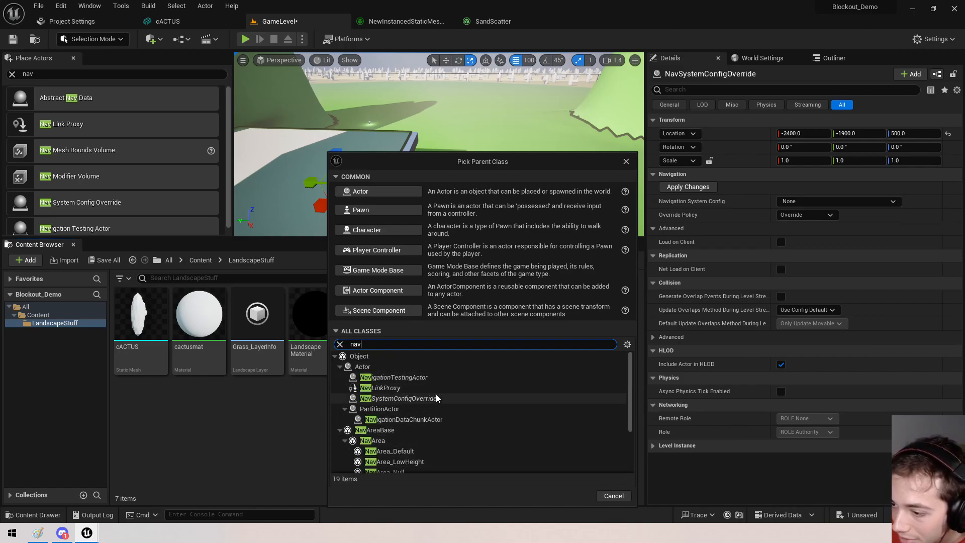
scroll(427, 391, down, 1)
click(436, 366)
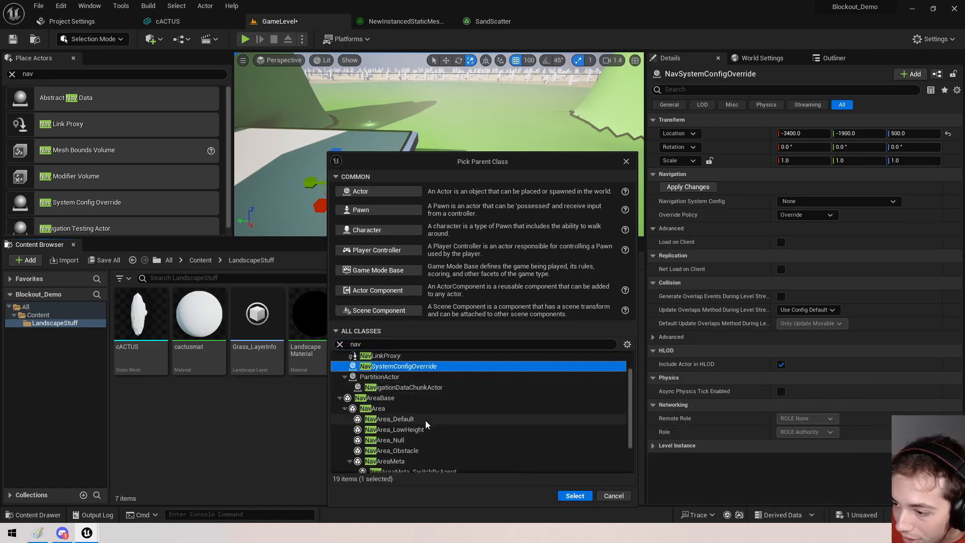
click(575, 496)
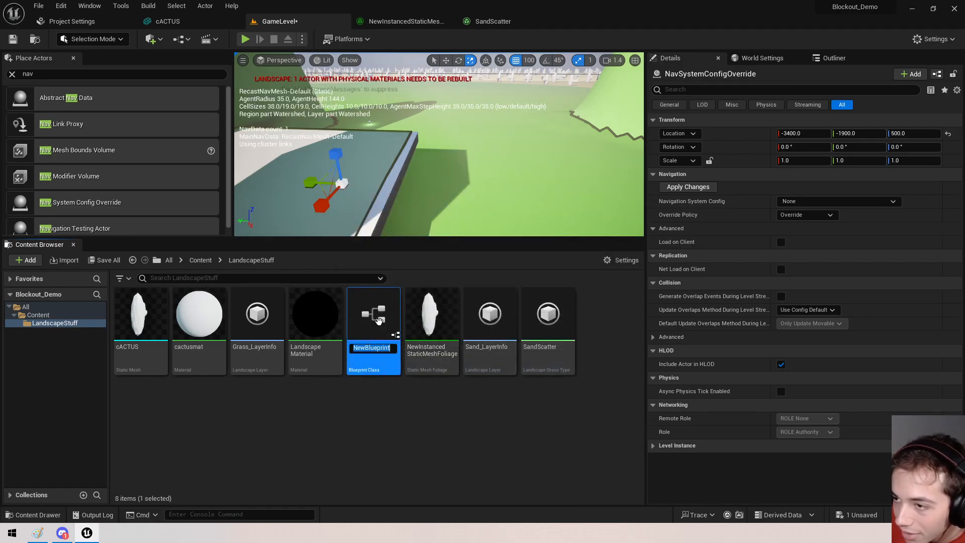
key(Return)
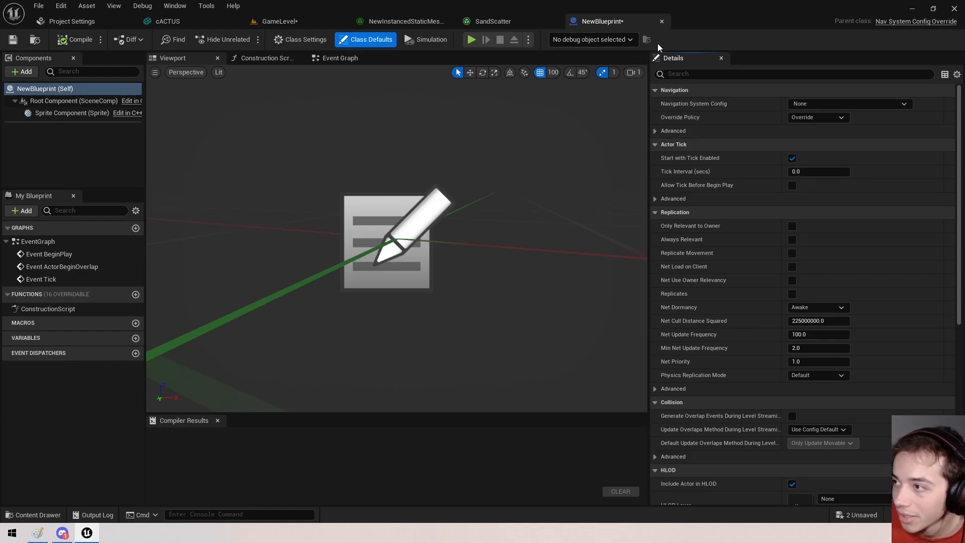
Widen the blueprint's property area, collapse Replication, and set Navigation System Config to Generic Navigation System Config.
drag(649, 94, 322, 101)
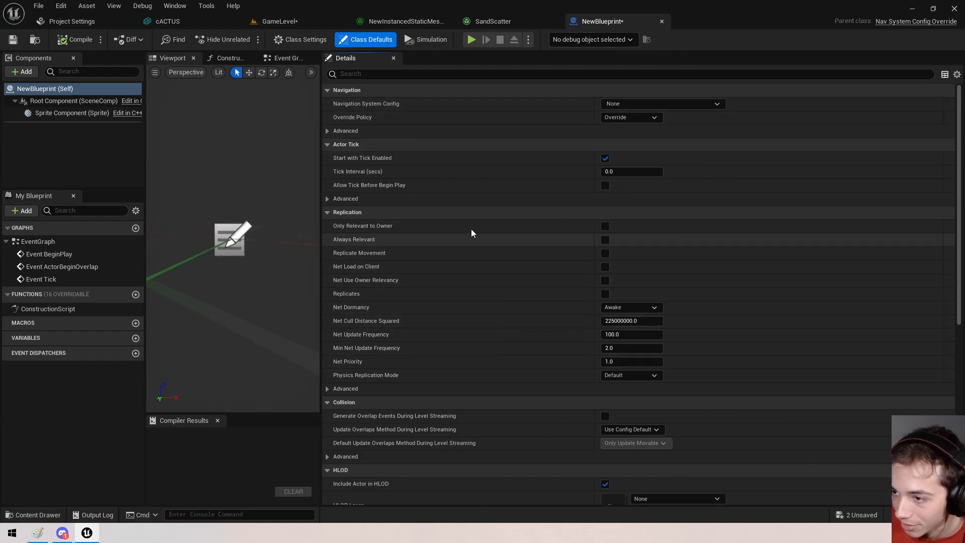
click(336, 213)
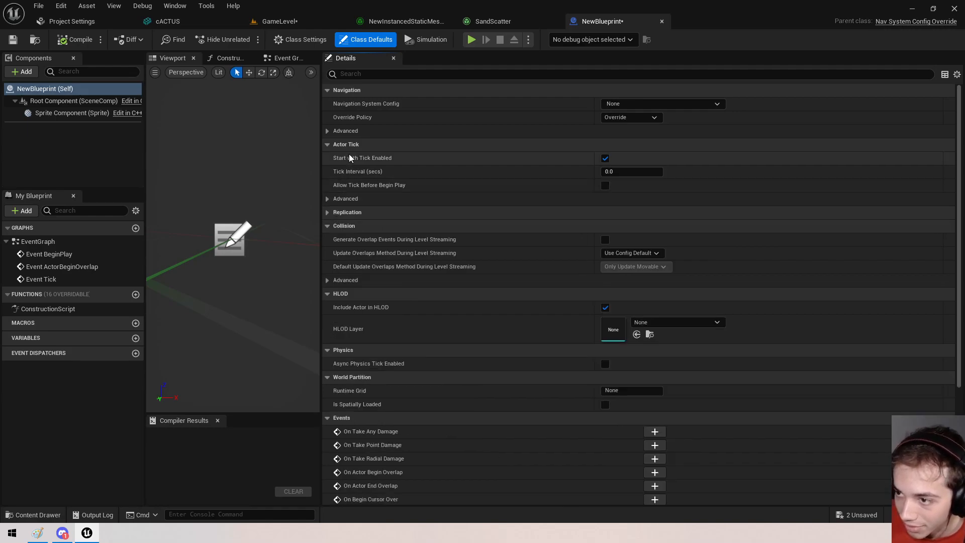
click(668, 103)
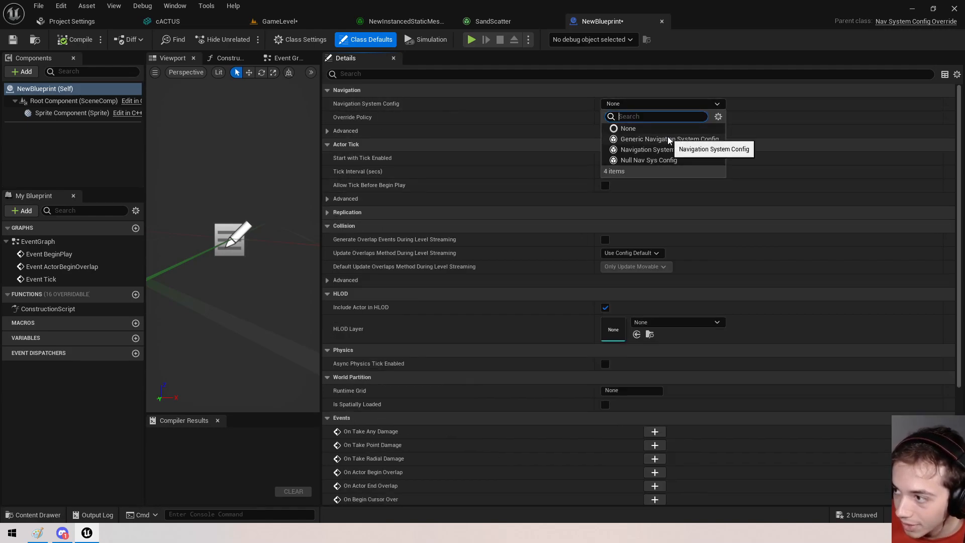
click(718, 118)
click(718, 117)
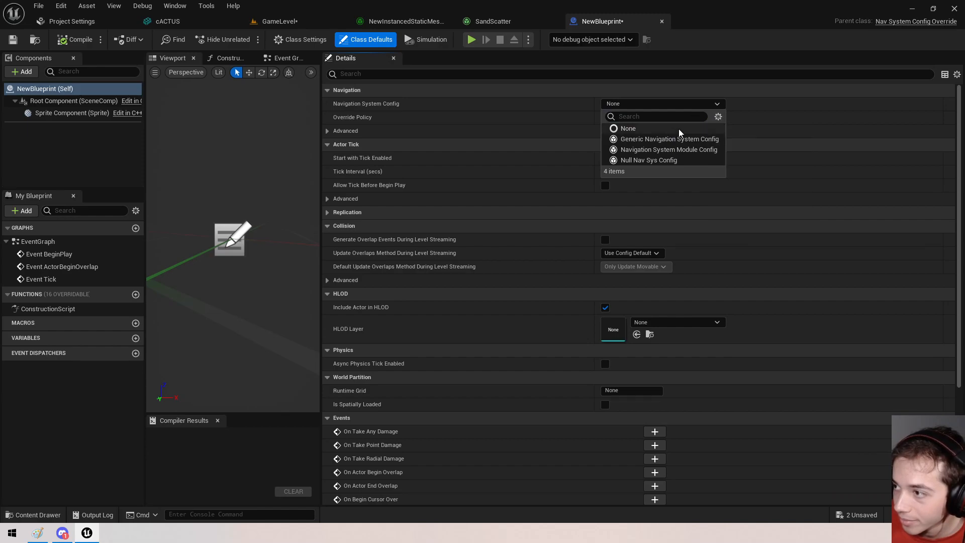
click(668, 139)
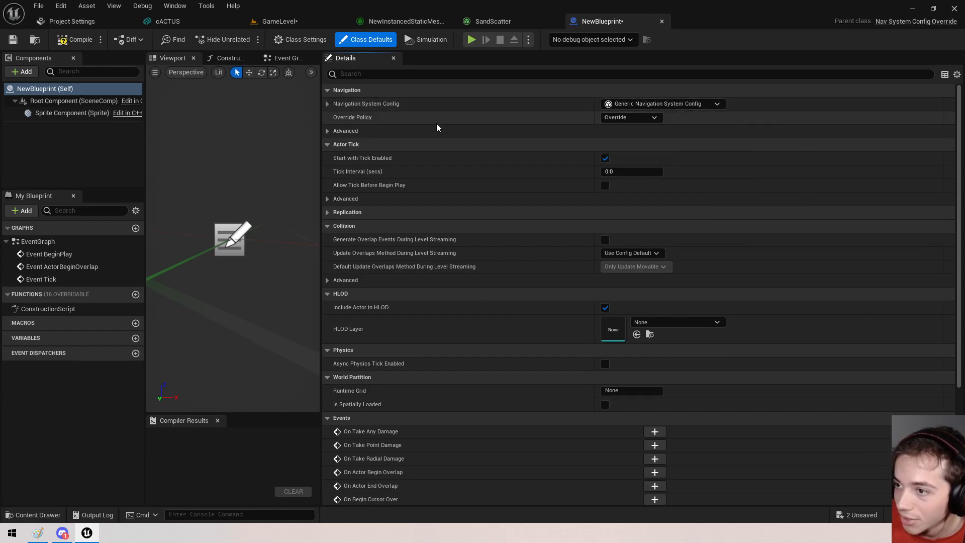
Expand the blueprint's advanced navigation options, look through the other config classes, and close NewBlueprint.
click(327, 131)
click(674, 105)
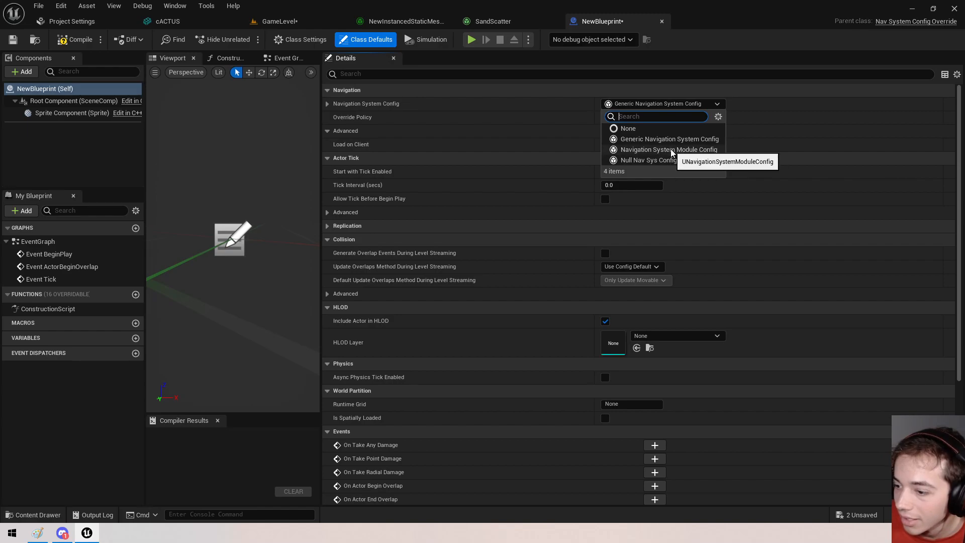
click(204, 83)
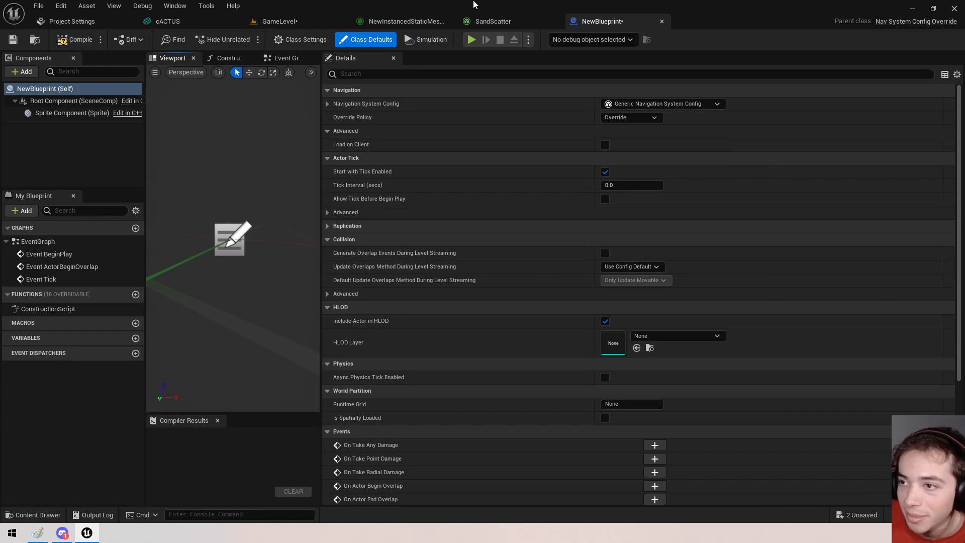
click(662, 23)
click(411, 18)
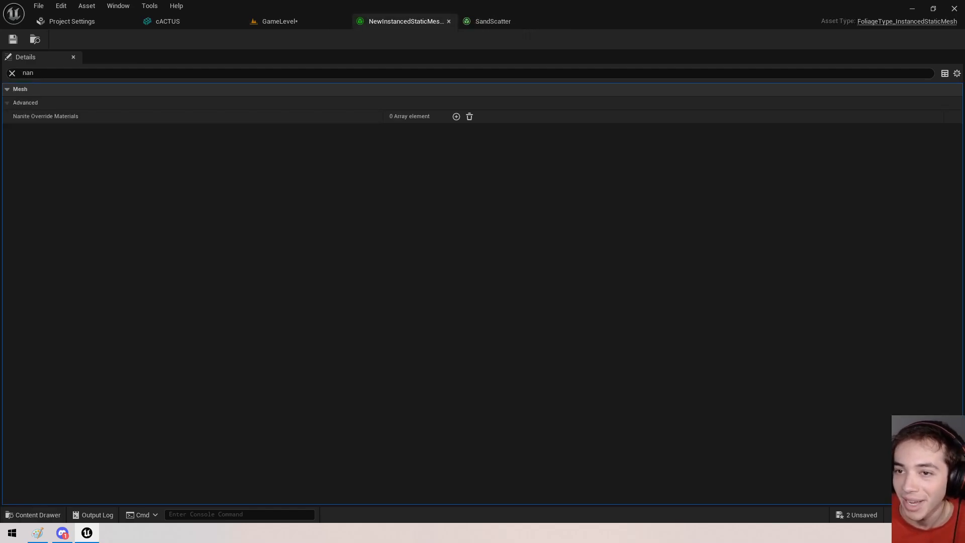
click(75, 23)
click(222, 18)
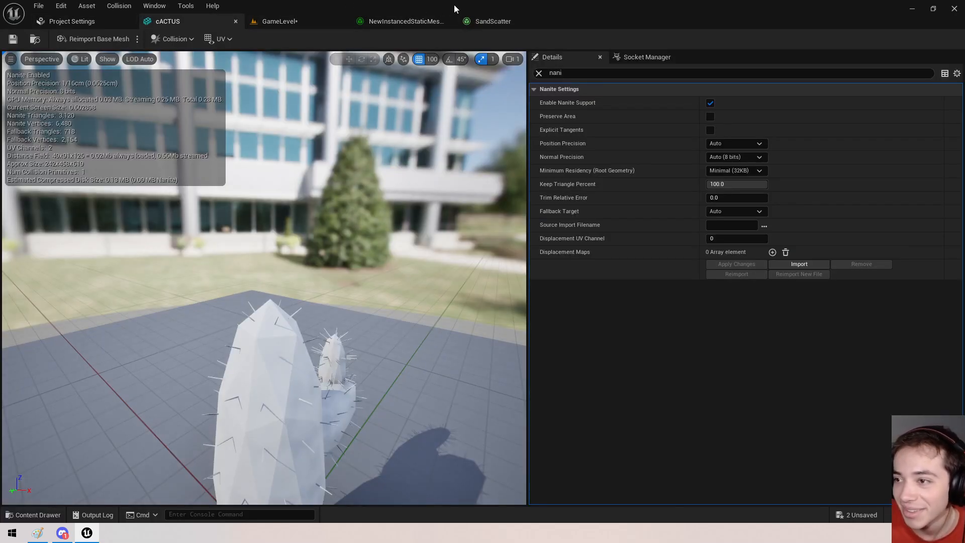
drag(479, 8, 421, 122)
double_click(590, 113)
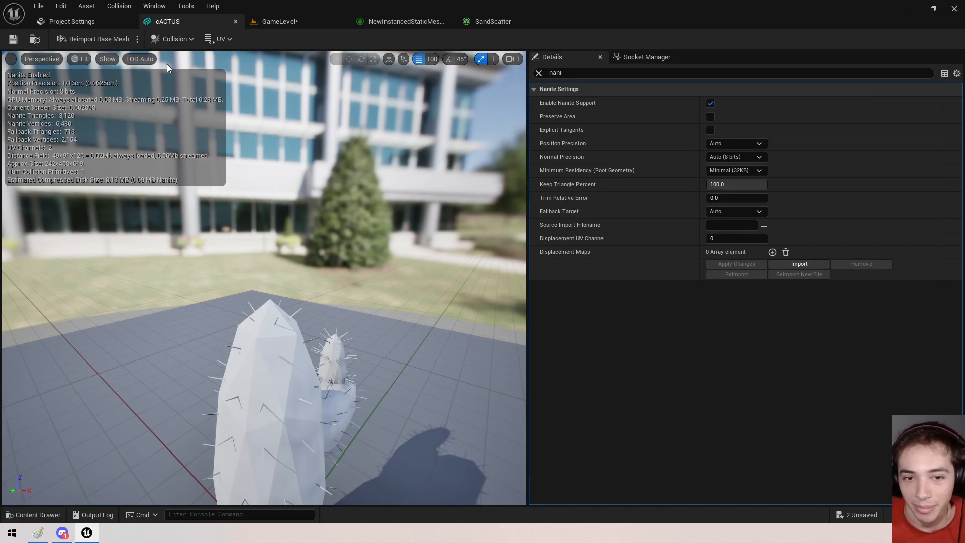
Return to the GameLevel and look over the raised platform and the surrounding hills.
click(307, 26)
right_drag(439, 201, 496, 173)
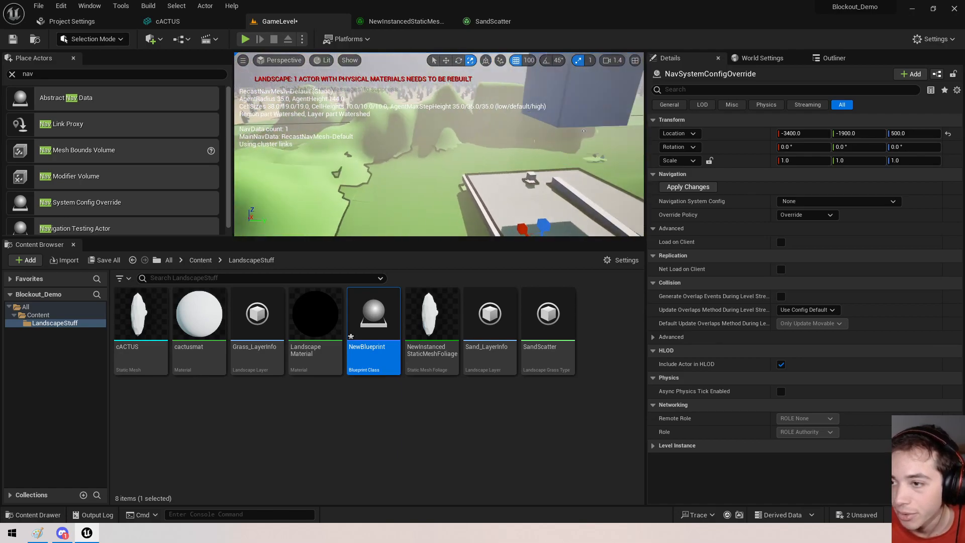
Enlarge the Content Browser area below the viewport and highlight the NewBlueprint asset.
mouse_move(476, 134)
right_down()
mouse_move(483, 126)
mouse_move(491, 138)
right_up()
drag(454, 237, 454, 163)
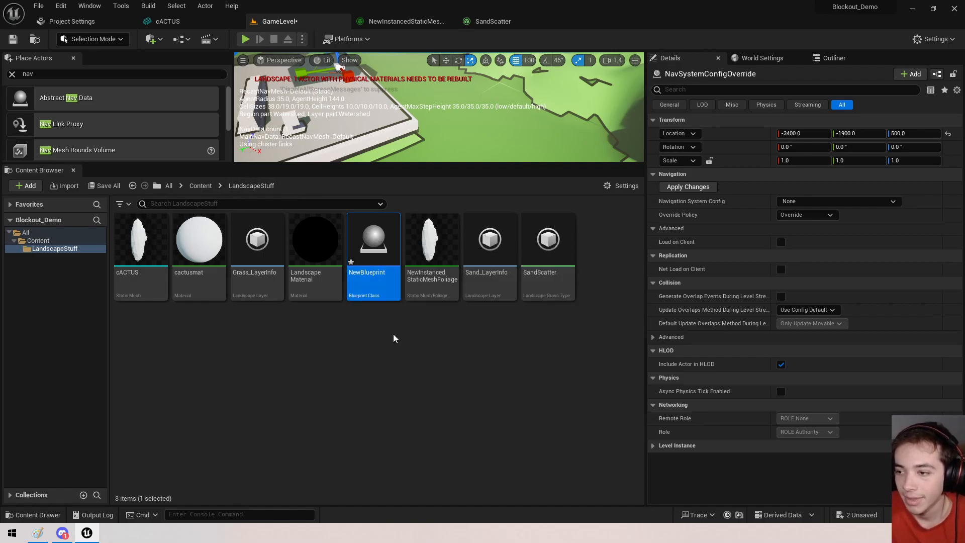
click(417, 251)
click(366, 242)
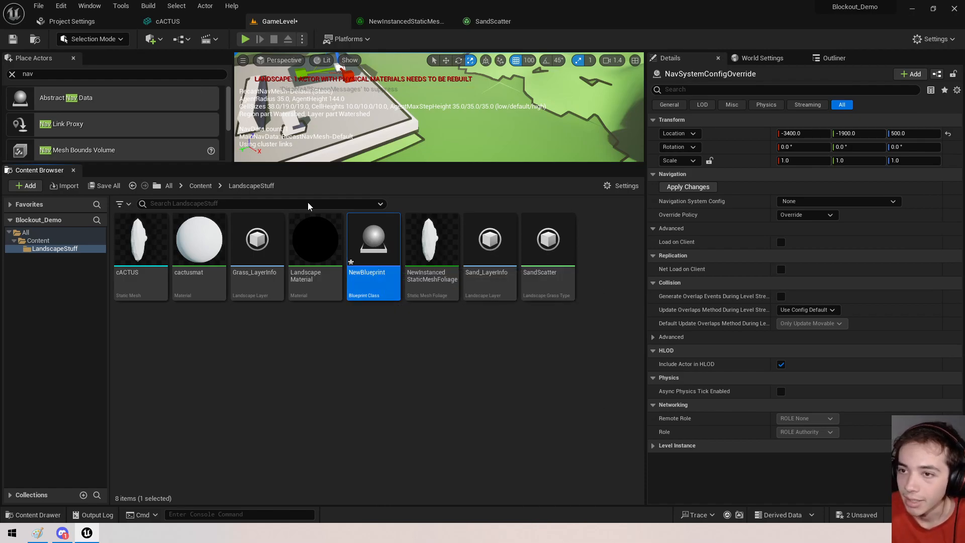
Switch to Discord, read the topic list in the Worldbuilding event details, close them and return to Unreal Editor.
click(62, 533)
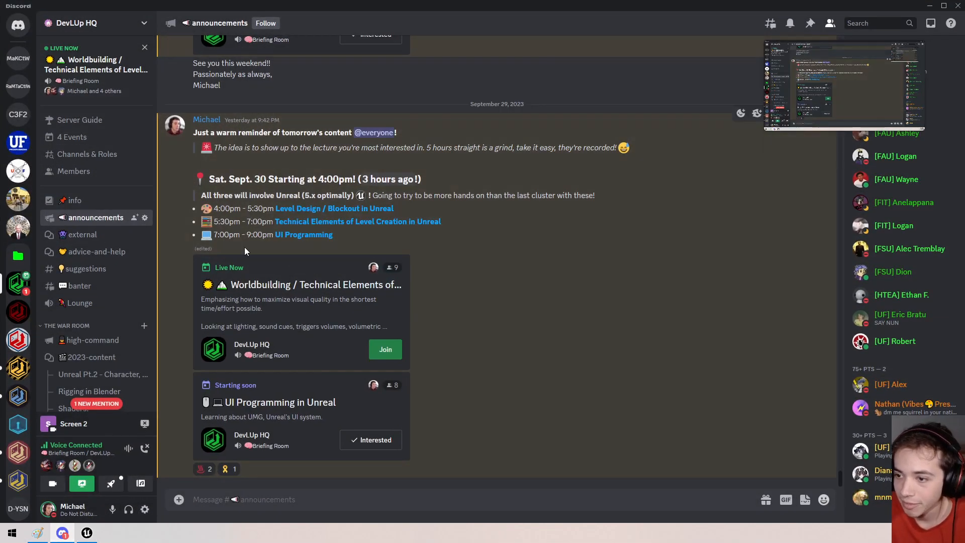
click(305, 308)
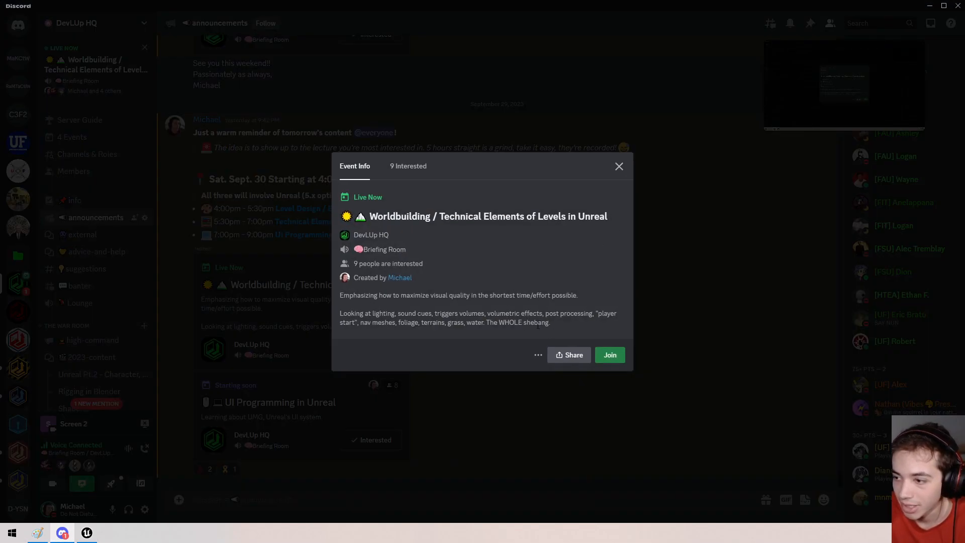
drag(449, 323, 467, 323)
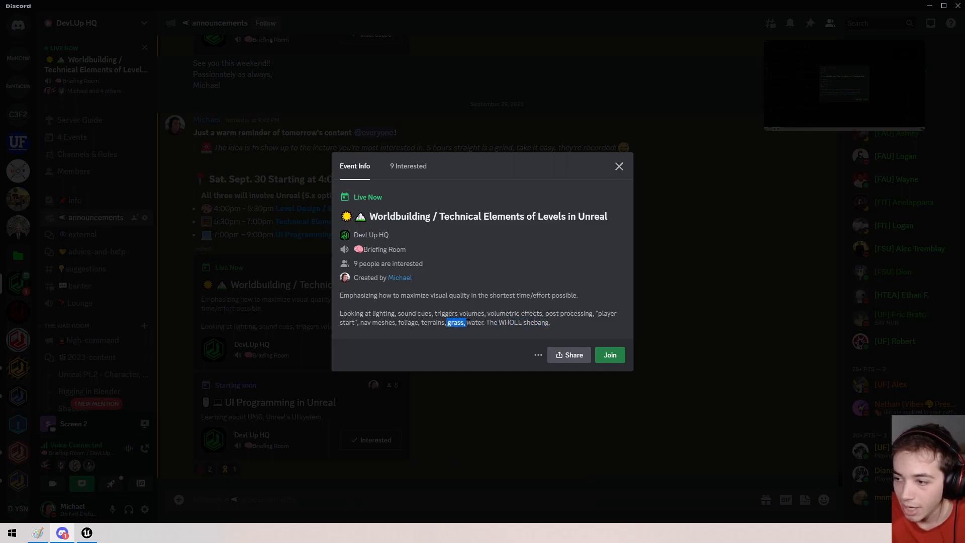
click(619, 167)
click(87, 533)
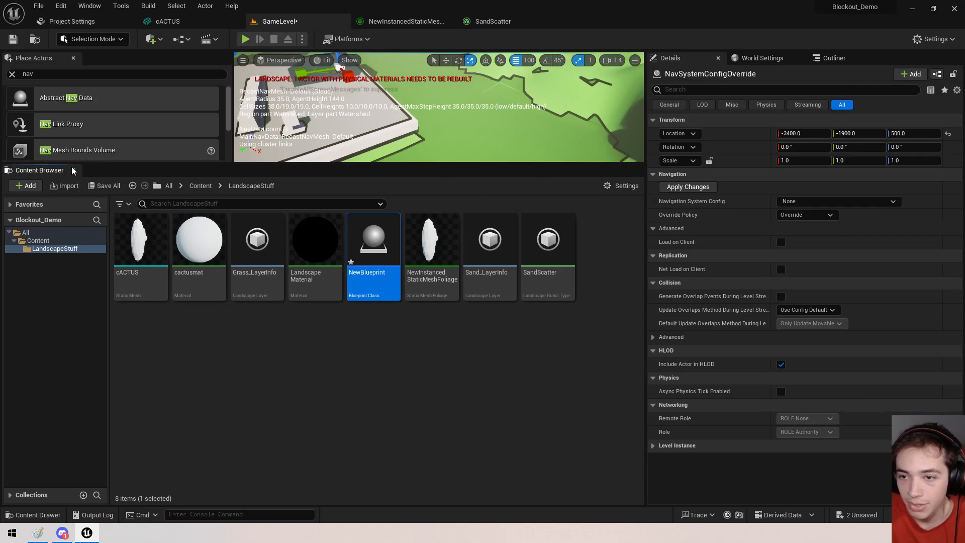
Shrink the Content Browser to give the viewport more room, and open the project's plugin list.
drag(256, 165, 244, 334)
click(100, 17)
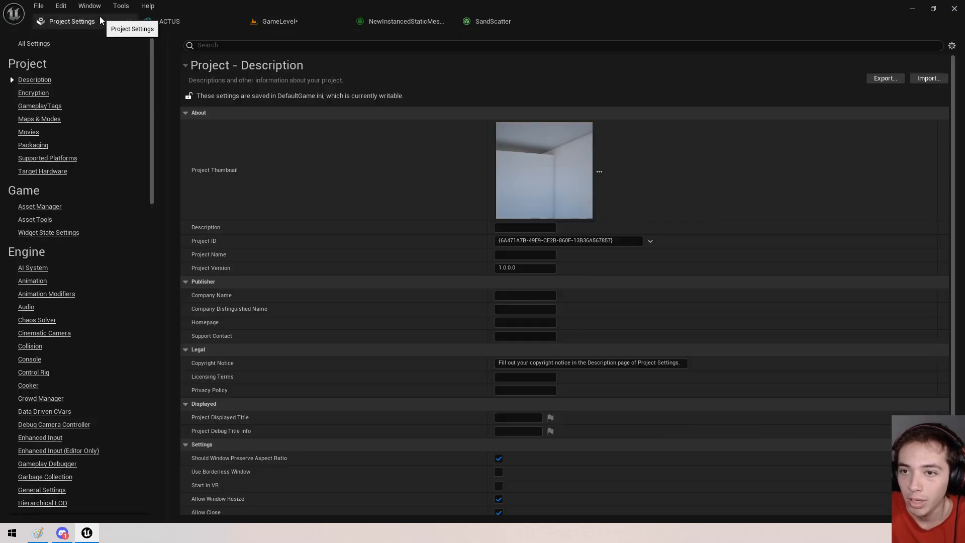
click(61, 6)
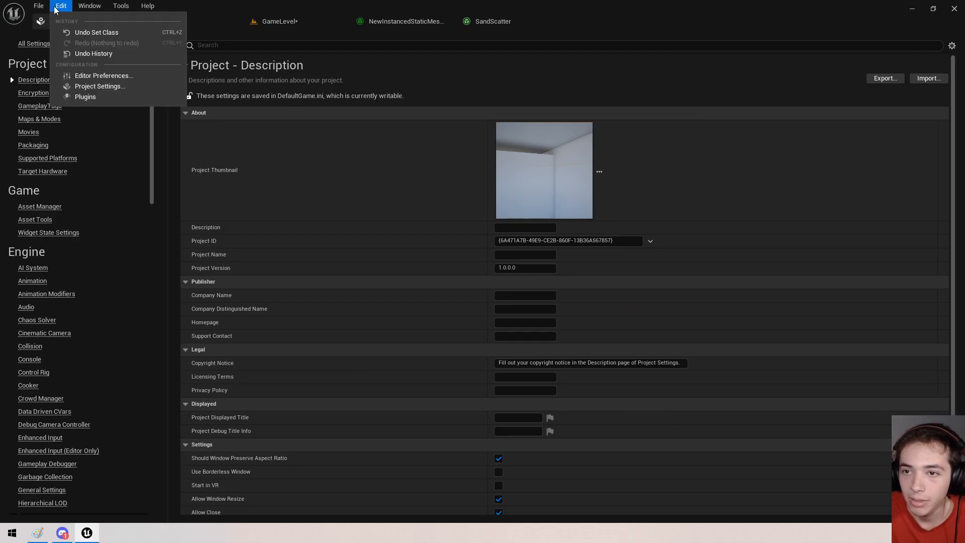
click(84, 97)
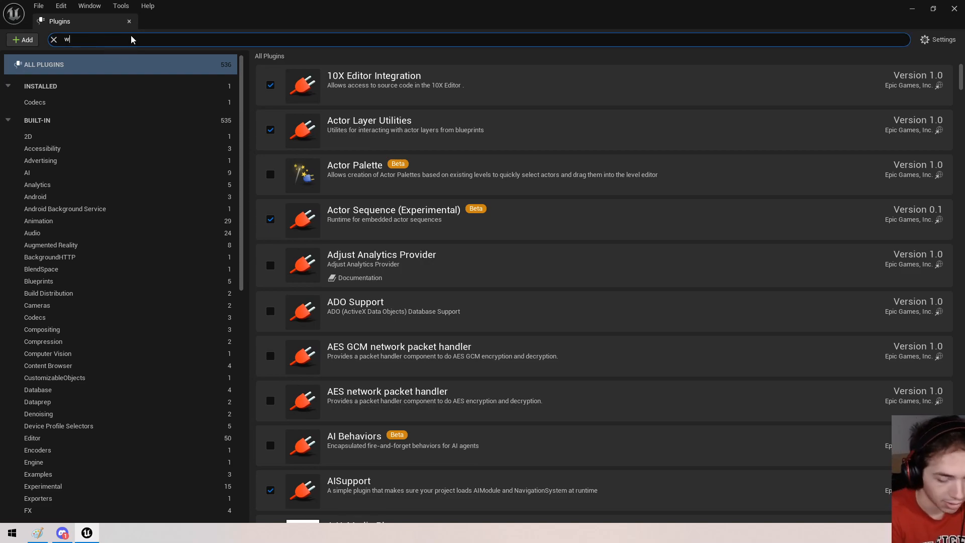
Search the plugins for water and enable the experimental Water plugin, accepting the experimental-version warning.
text(r)
click(436, 96)
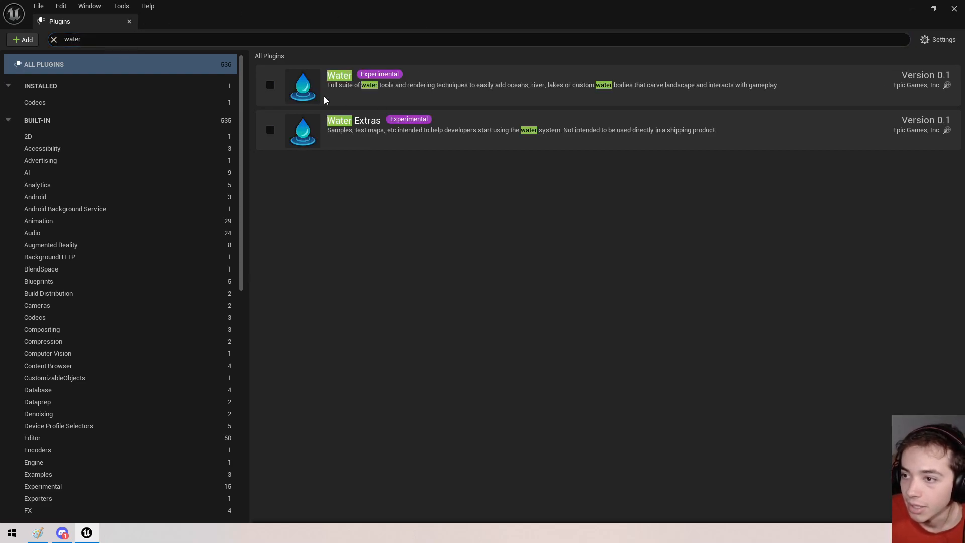
click(271, 85)
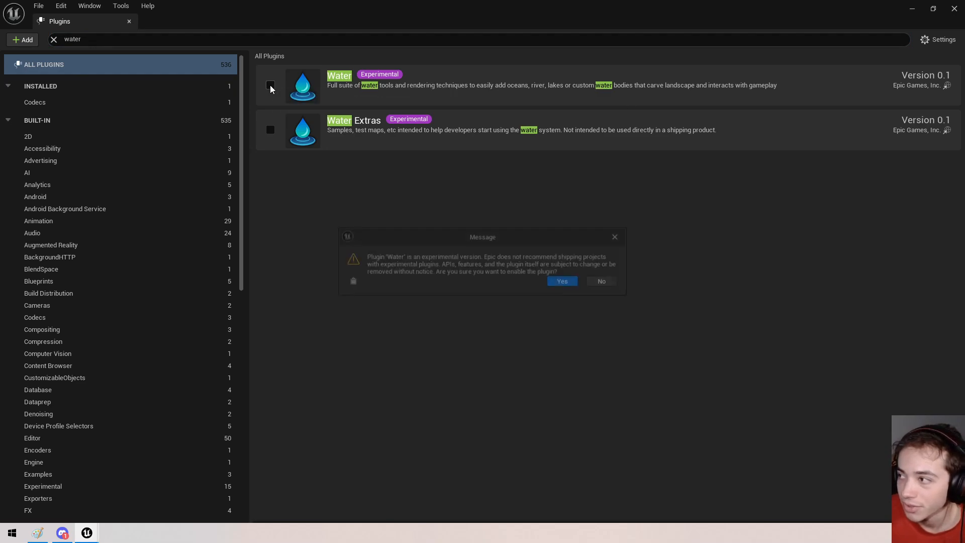
click(562, 284)
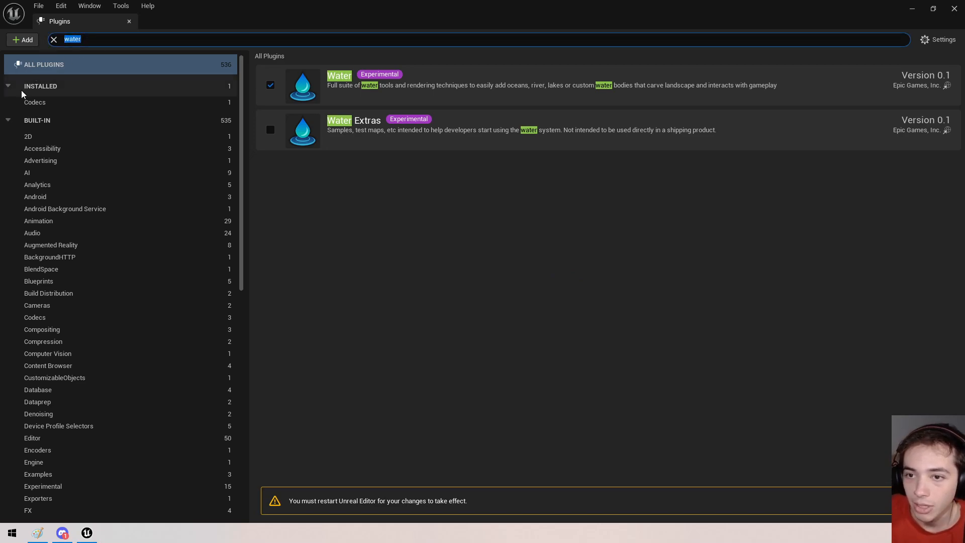
Clear the plugin search, show the built-in 2D category and disable the Paper2D plugin.
key(BackSpace)
click(37, 134)
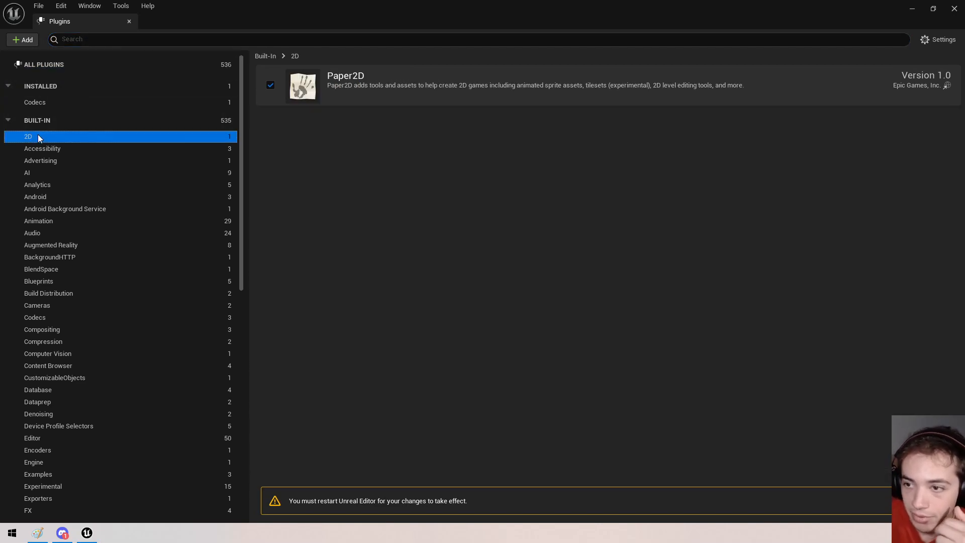
click(38, 146)
click(45, 136)
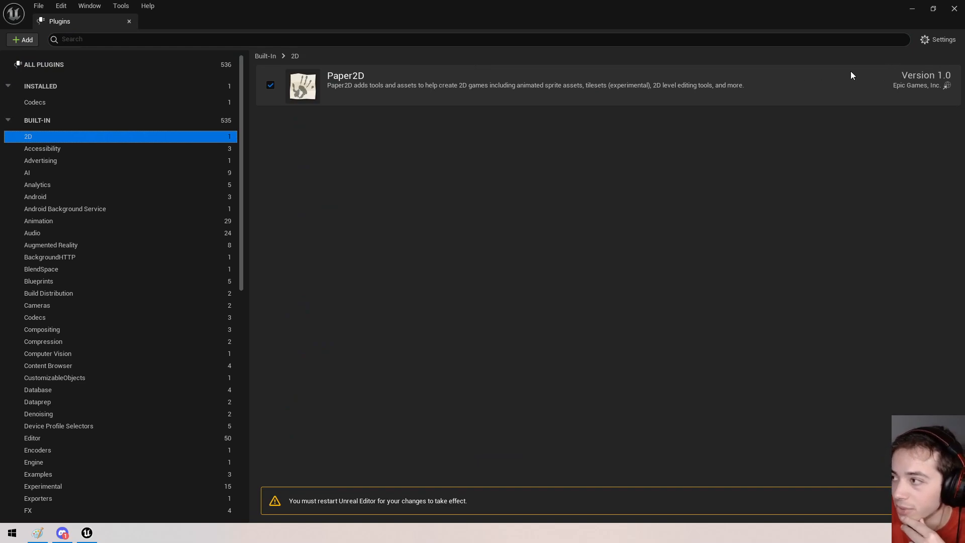
click(271, 85)
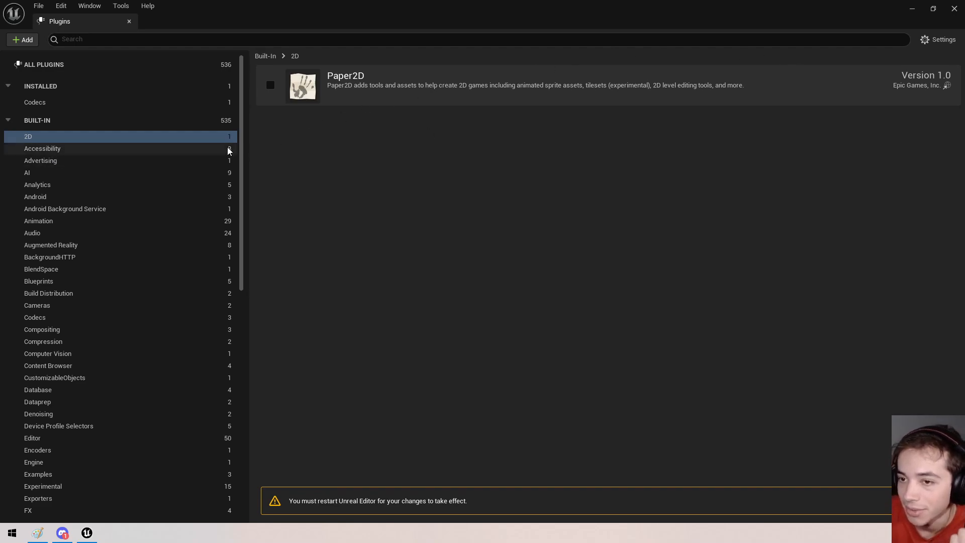
Look through the built-in plugin categories from Accessibility to BackgroundHTTP, including AI, Analytics and Augmented Reality.
click(197, 150)
click(175, 162)
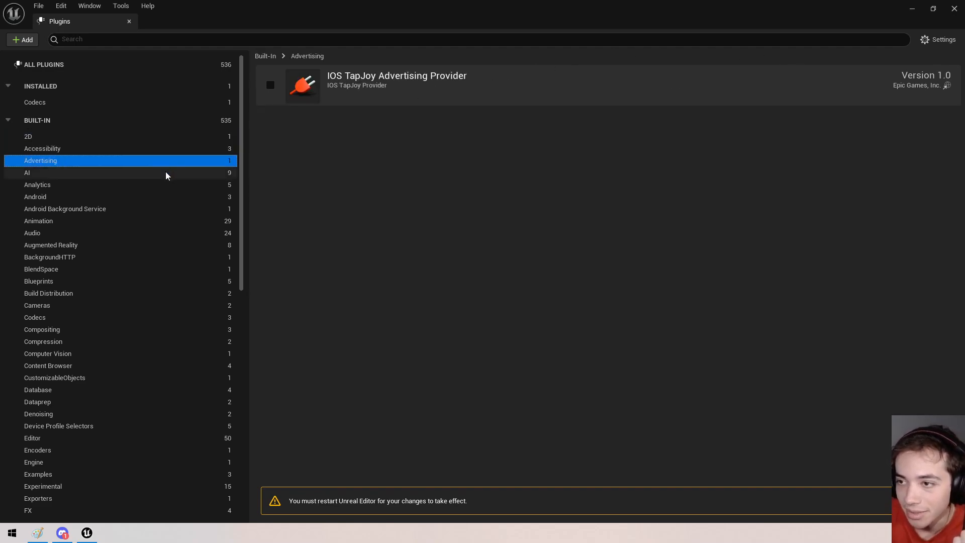
click(165, 173)
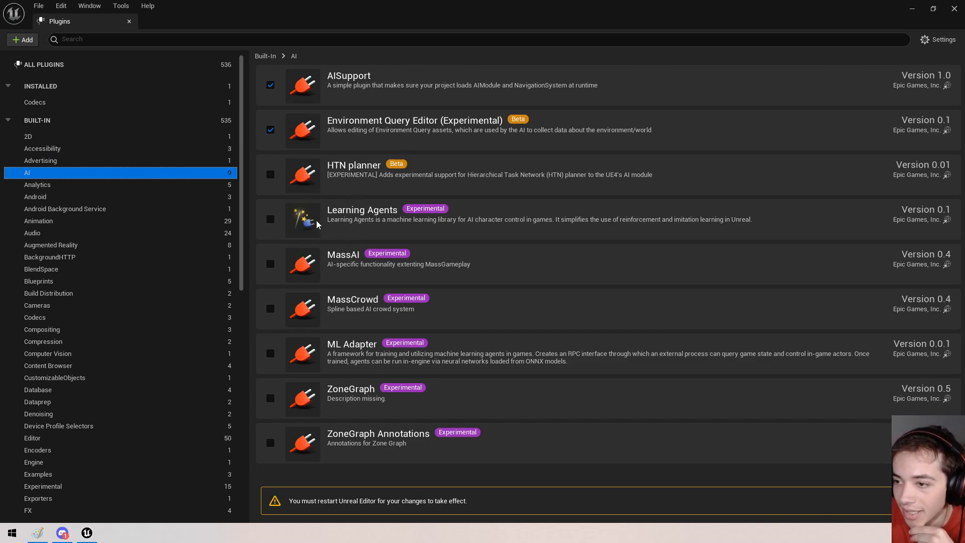
click(402, 219)
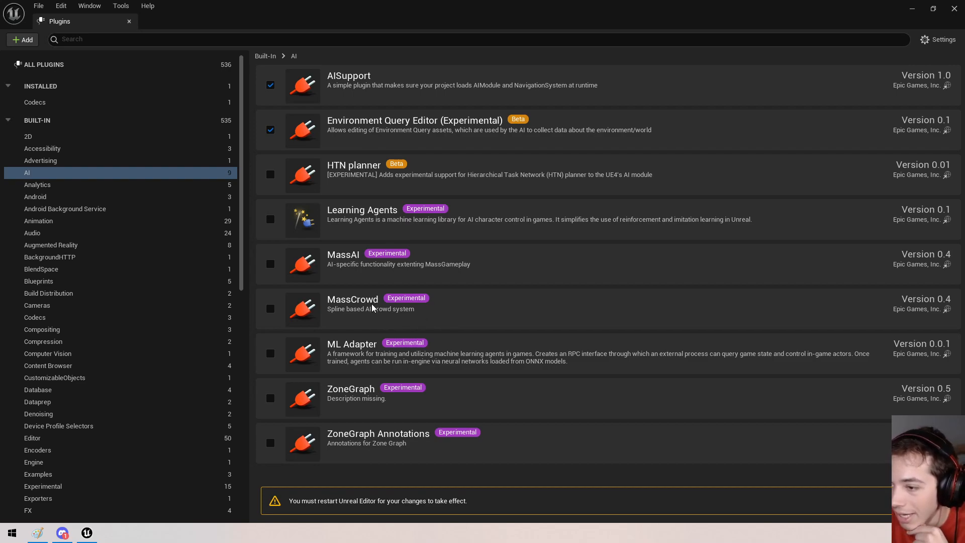
click(50, 185)
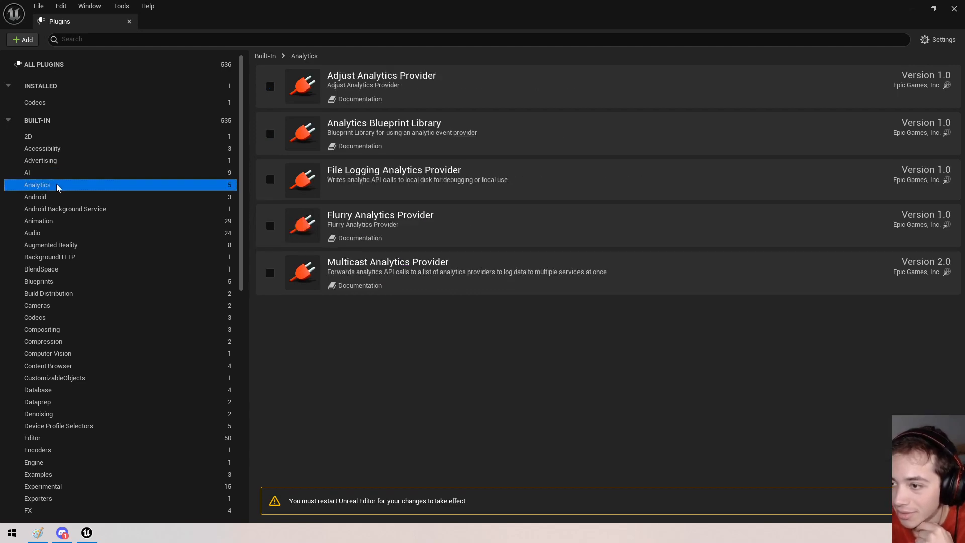
click(80, 209)
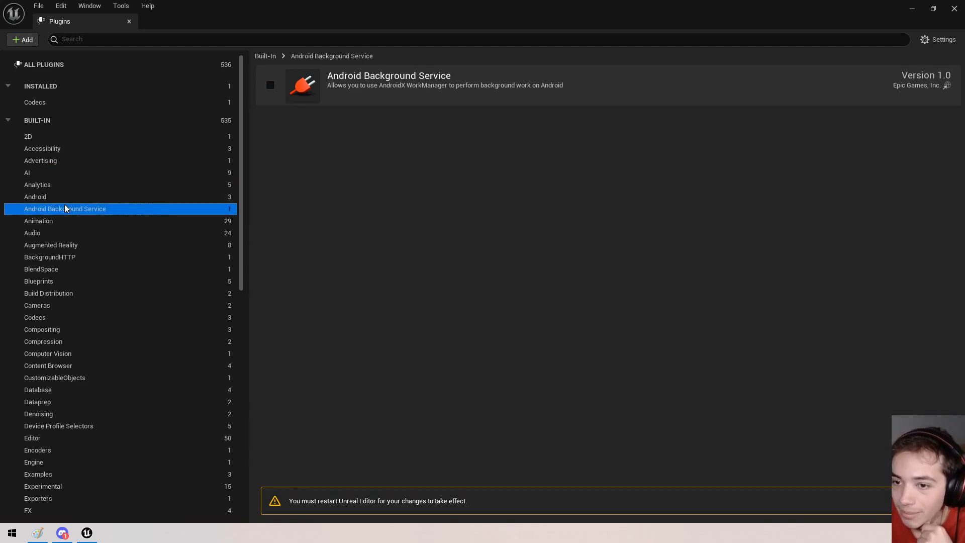
click(57, 233)
click(55, 246)
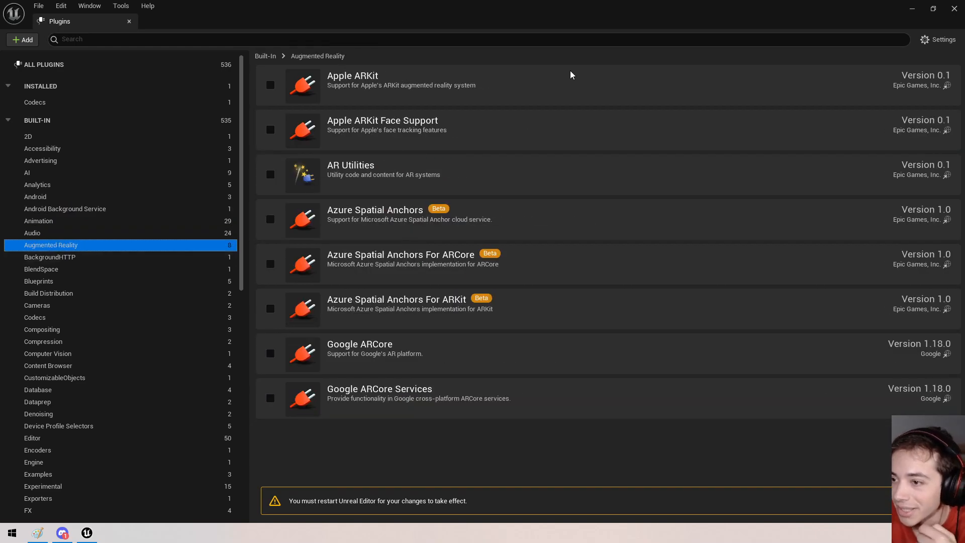
click(34, 257)
Look through the plugins in the built-in FX and Gameplay categories.
scroll(71, 281, down, 10)
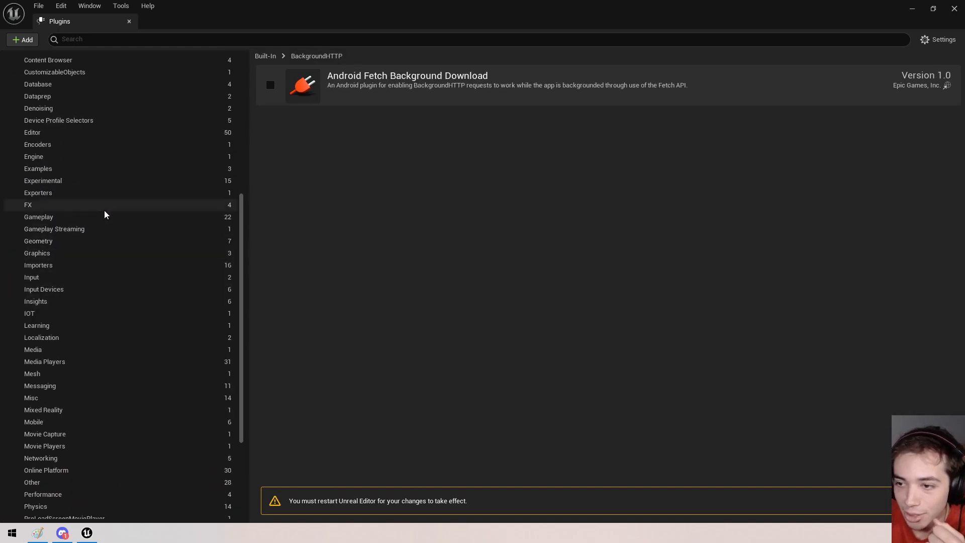
click(64, 205)
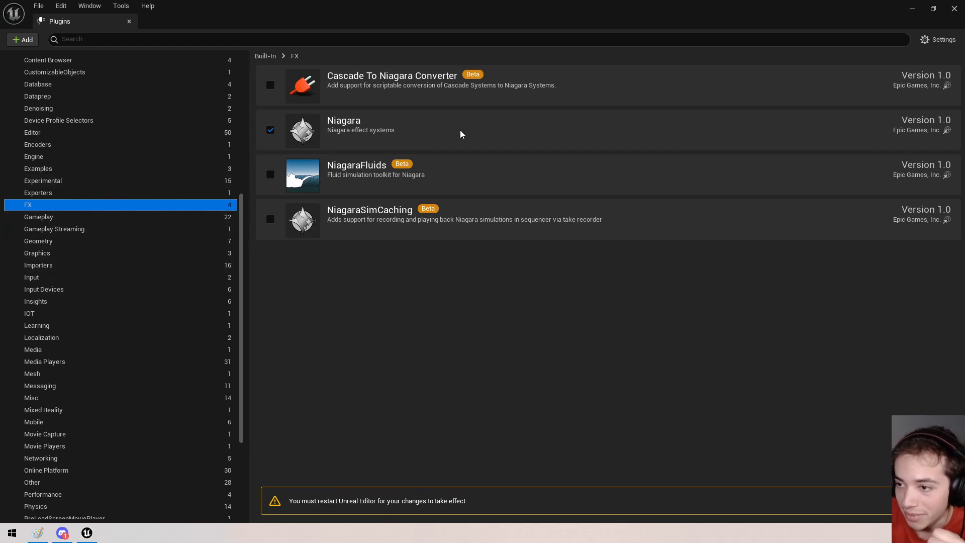
click(58, 217)
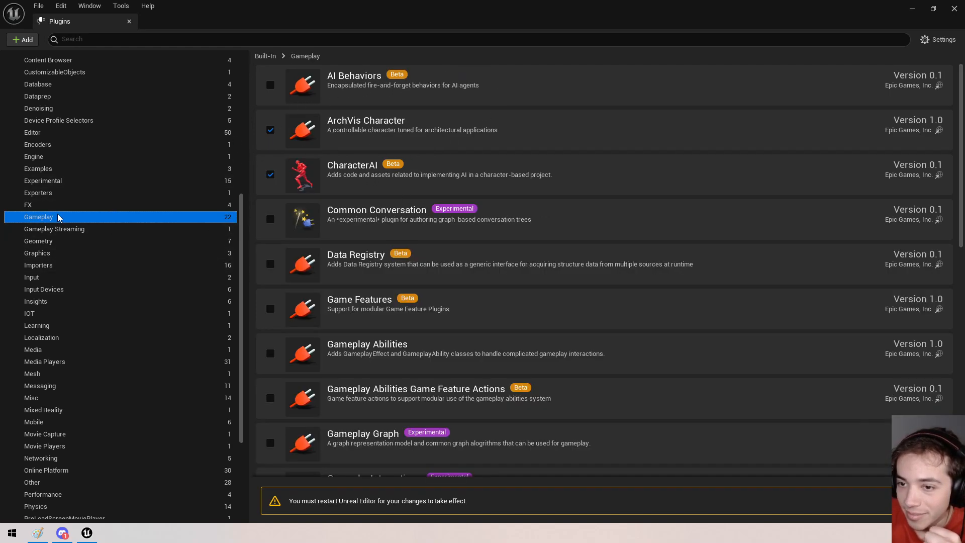
scroll(356, 244, down, 5)
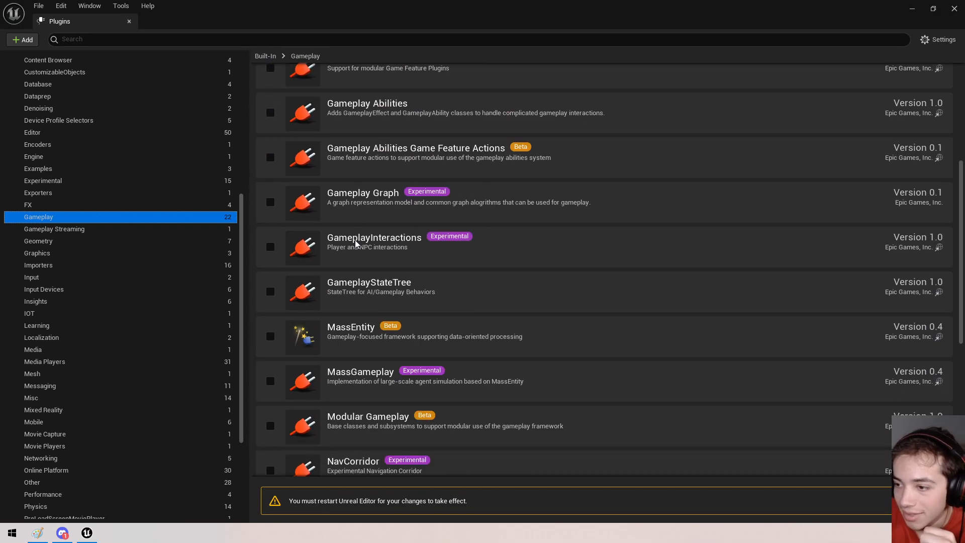
scroll(332, 271, down, 7)
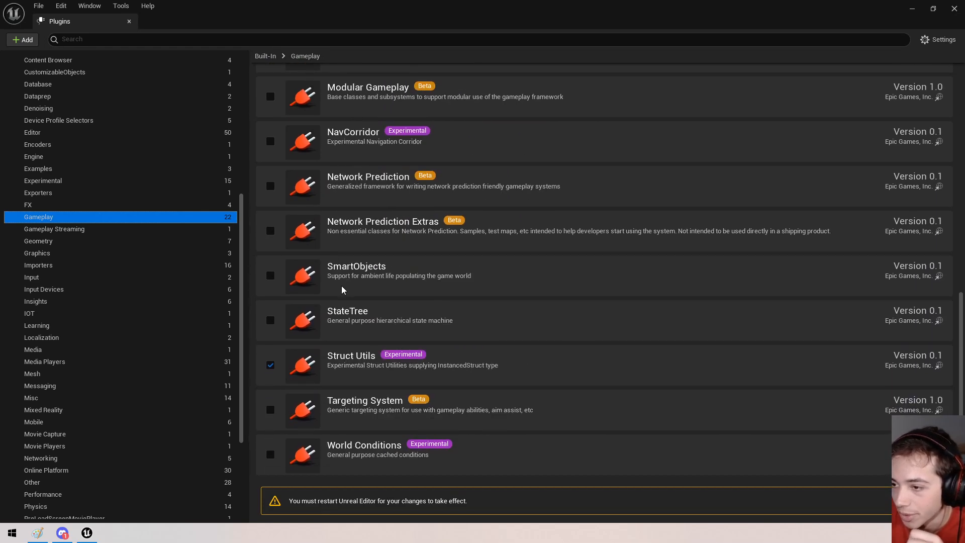
scroll(343, 289, up, 9)
scroll(153, 310, down, 4)
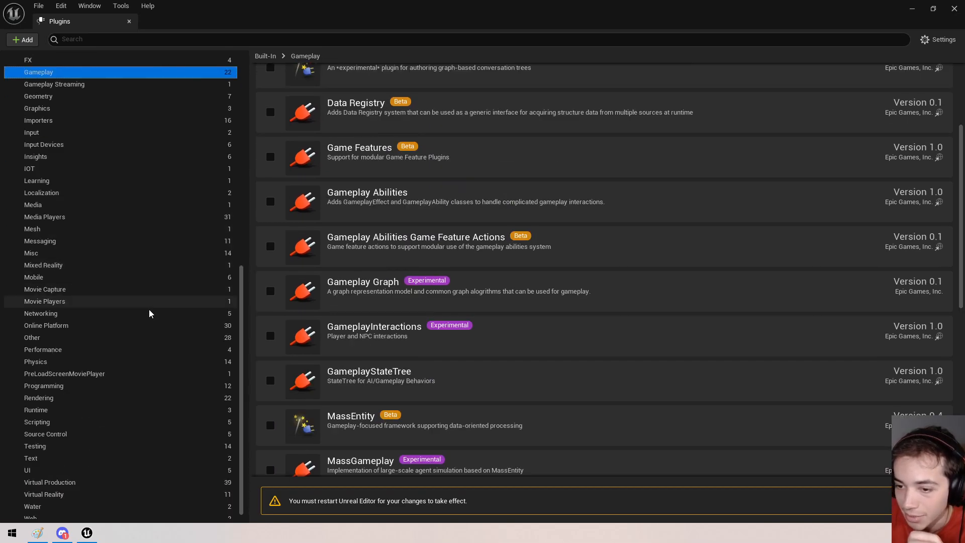
Examine the Programming and Rendering plugin categories and close the plugin list.
click(86, 373)
click(75, 387)
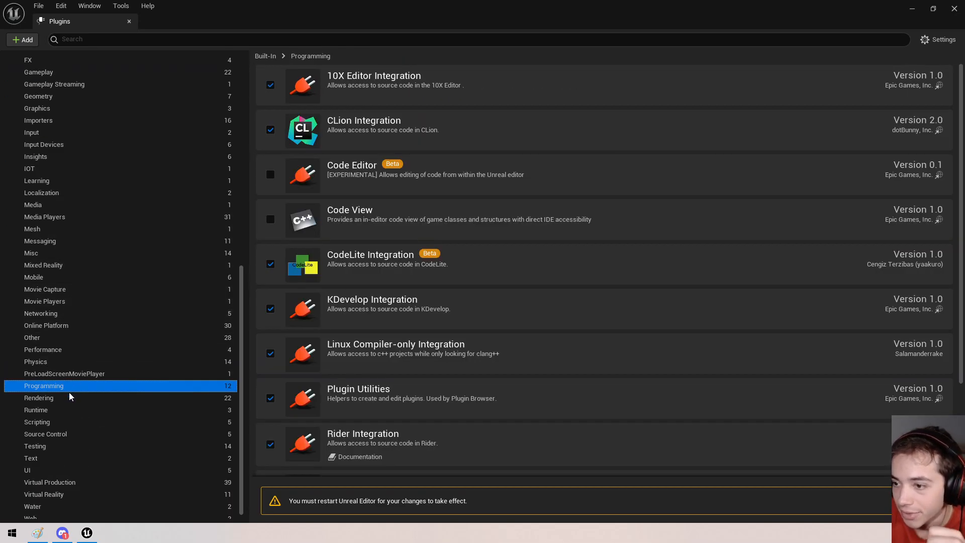
click(69, 400)
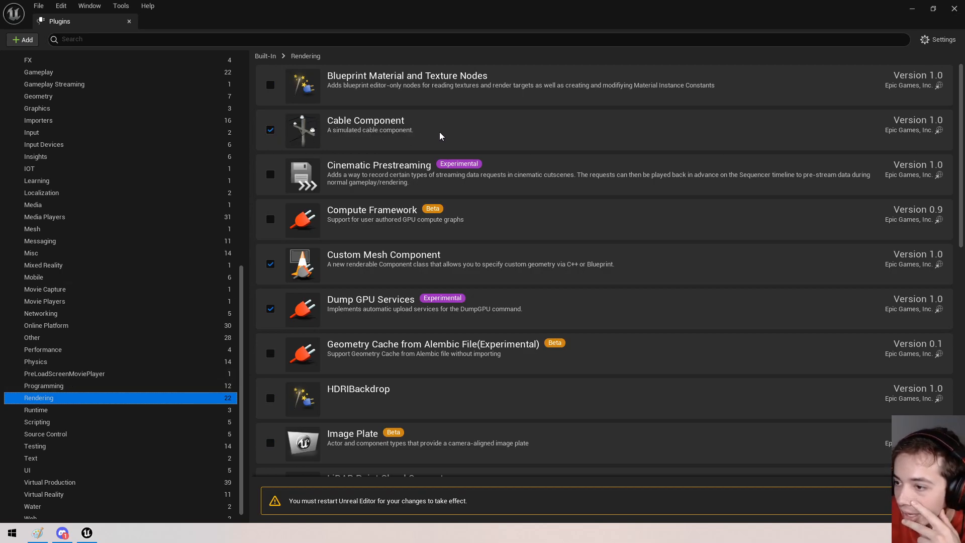
scroll(424, 217, down, 3)
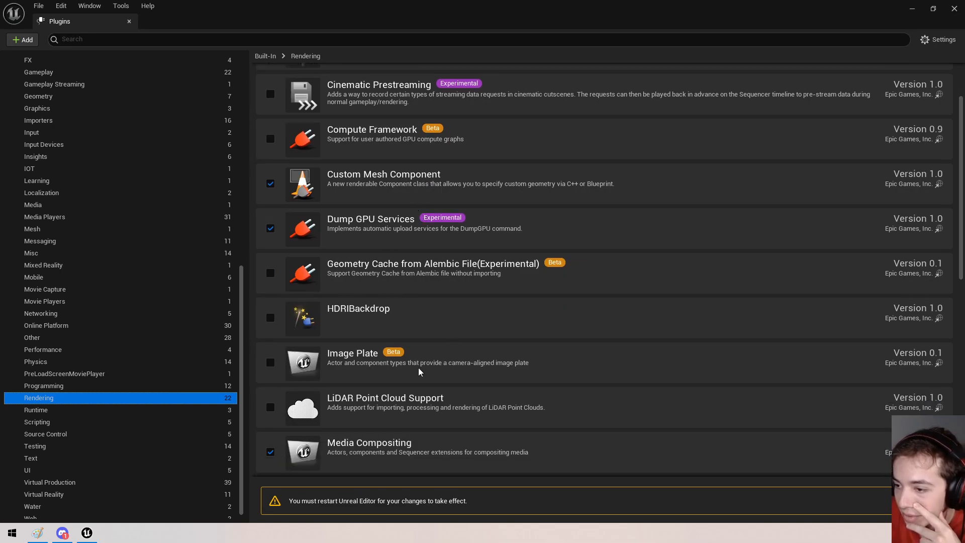
click(129, 21)
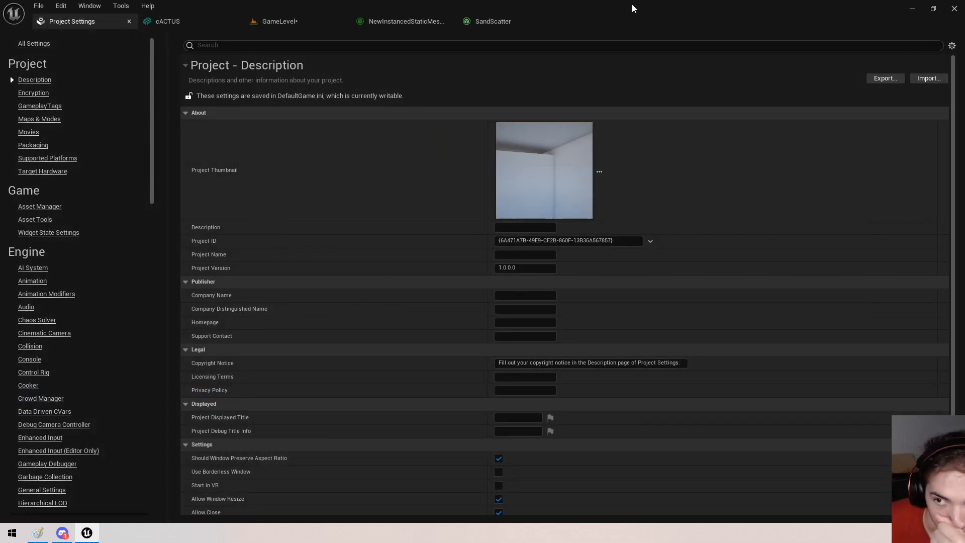
Reopen the plugin list from the GameLevel and restart the editor, saving GameLevel and NewBlueprint.
click(279, 22)
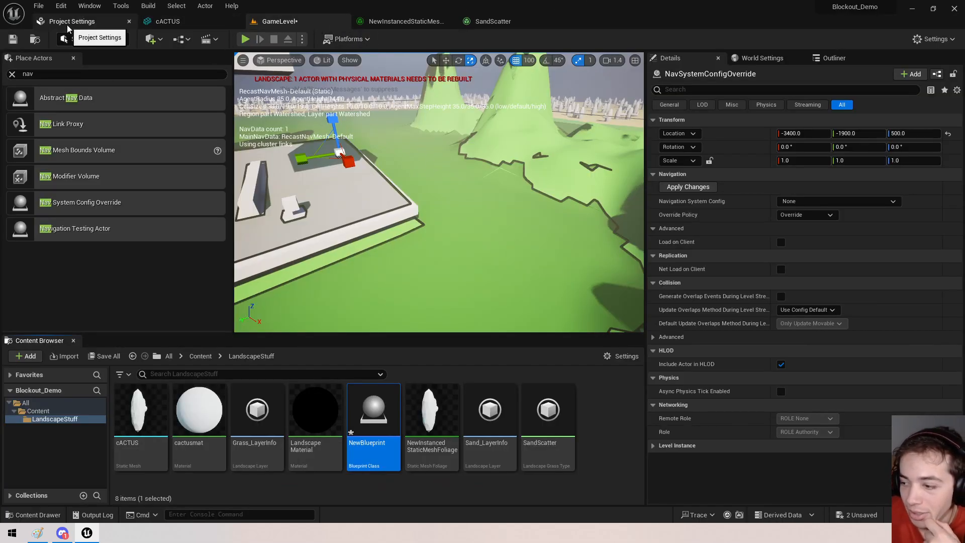
click(61, 6)
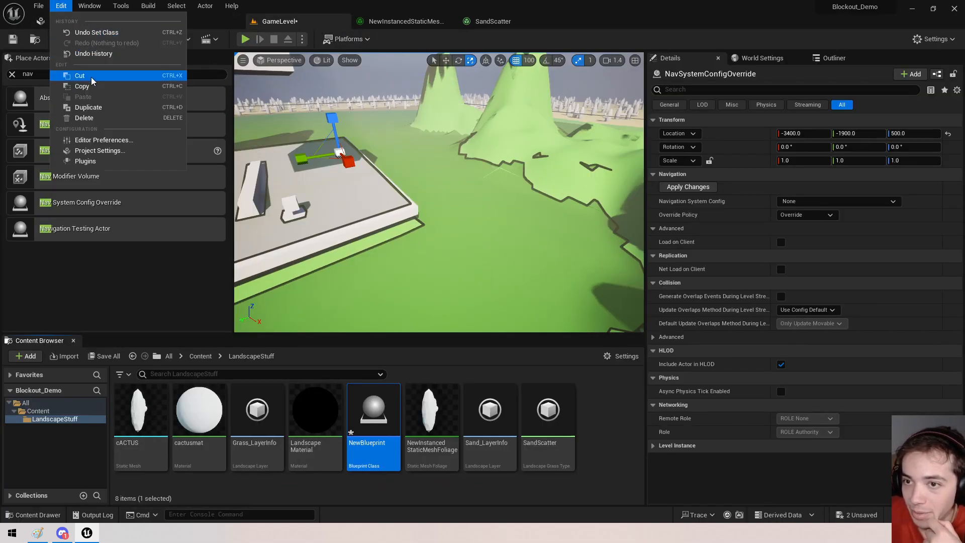
click(91, 162)
click(920, 500)
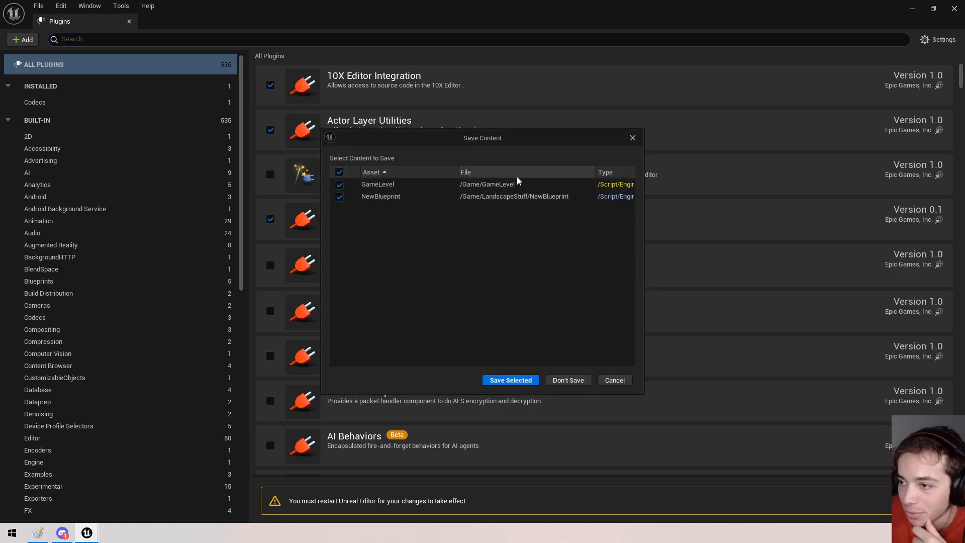
click(526, 379)
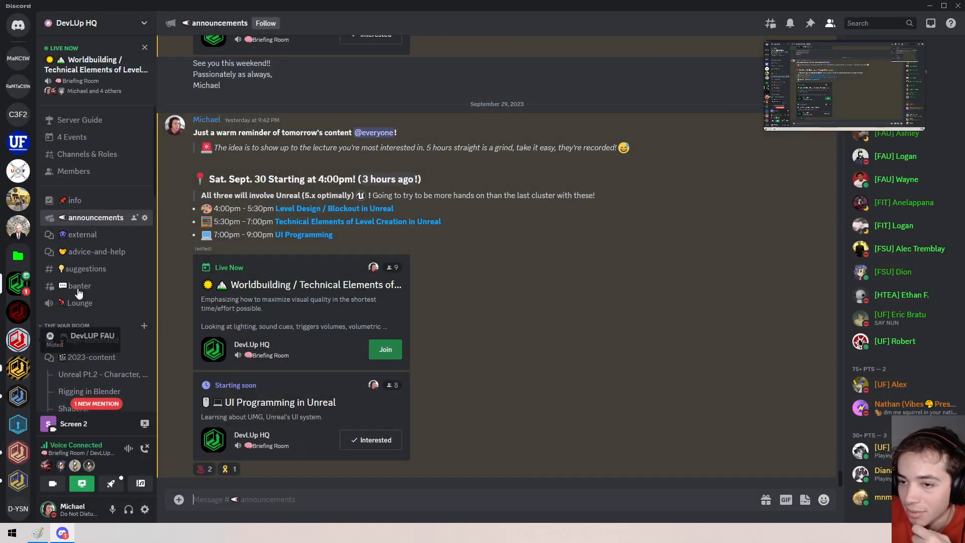
Check the comms channel of the DevLUp HQ Discord server, then return to the Paint sketch.
scroll(97, 329, down, 5)
click(80, 326)
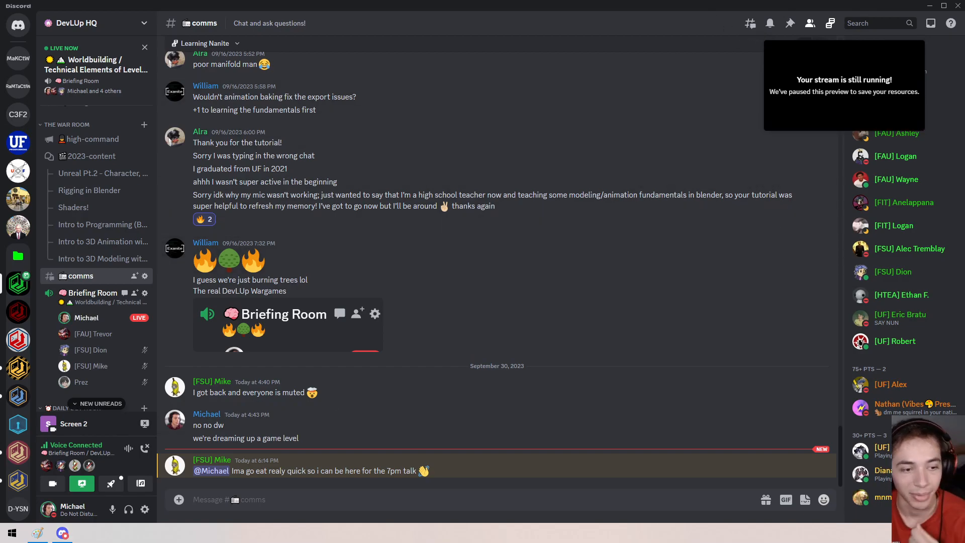
click(930, 5)
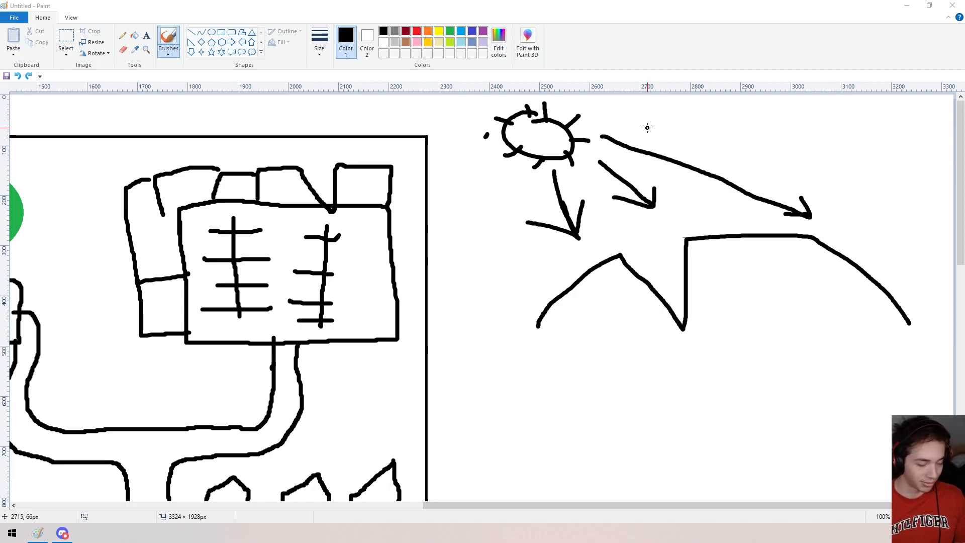
click(534, 295)
key(ctrl+z)
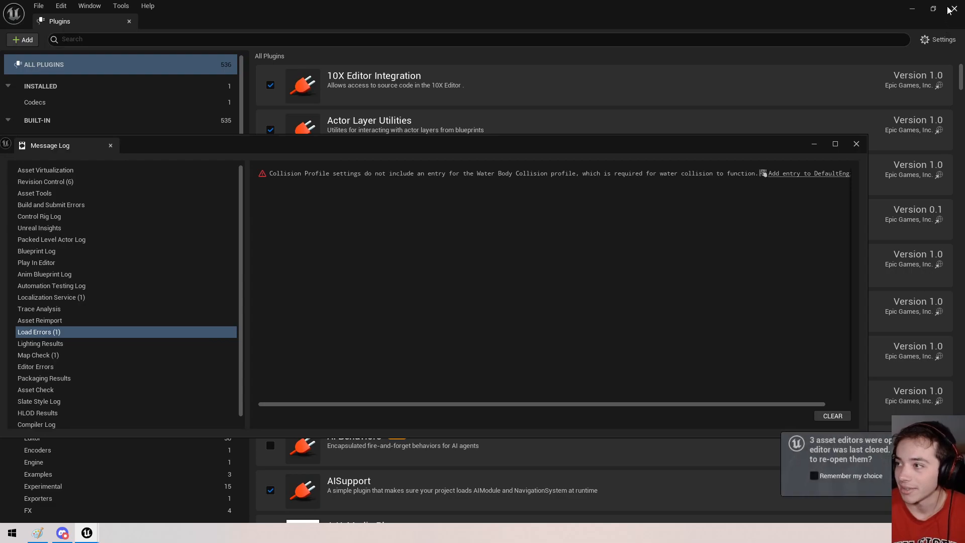
Close the Plugins and Message Log windows in Unreal Editor, search the placeable actors for "wat", and place a Water Body Ocean on the landscape.
click(129, 21)
click(857, 144)
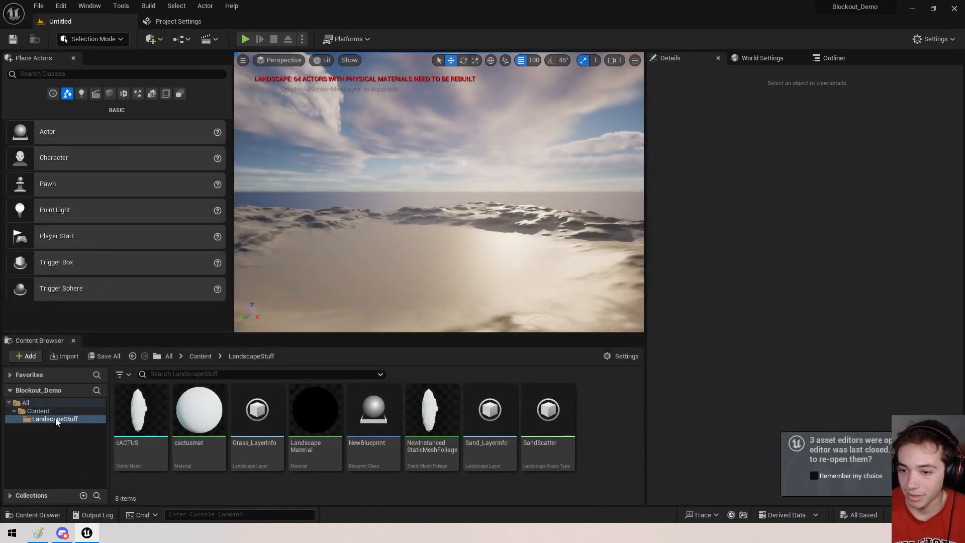
text(wat)
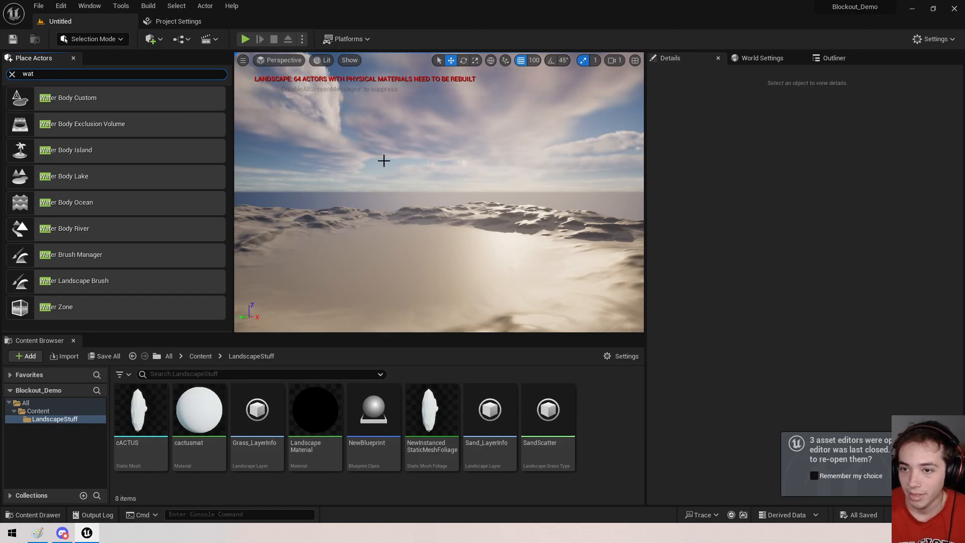
right_drag(384, 161, 384, 211)
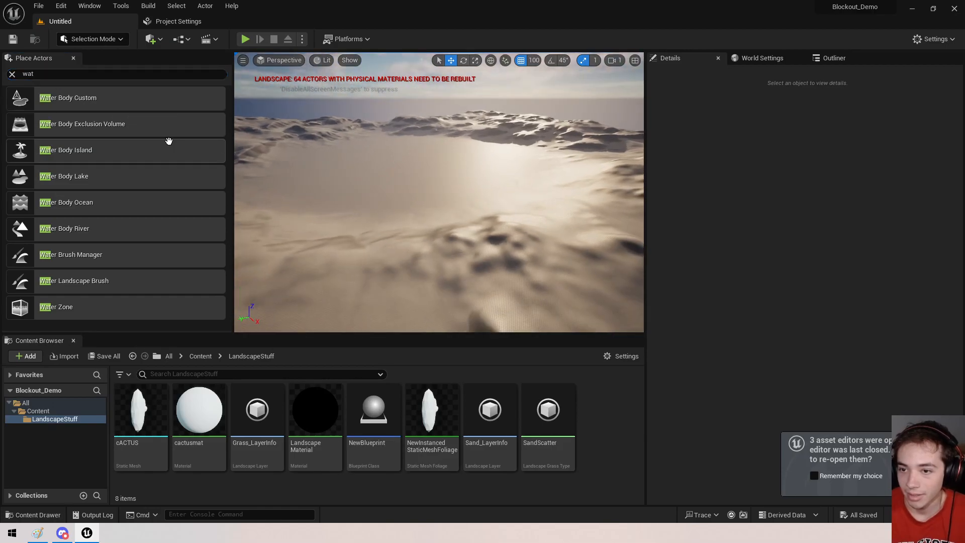
drag(98, 203, 350, 179)
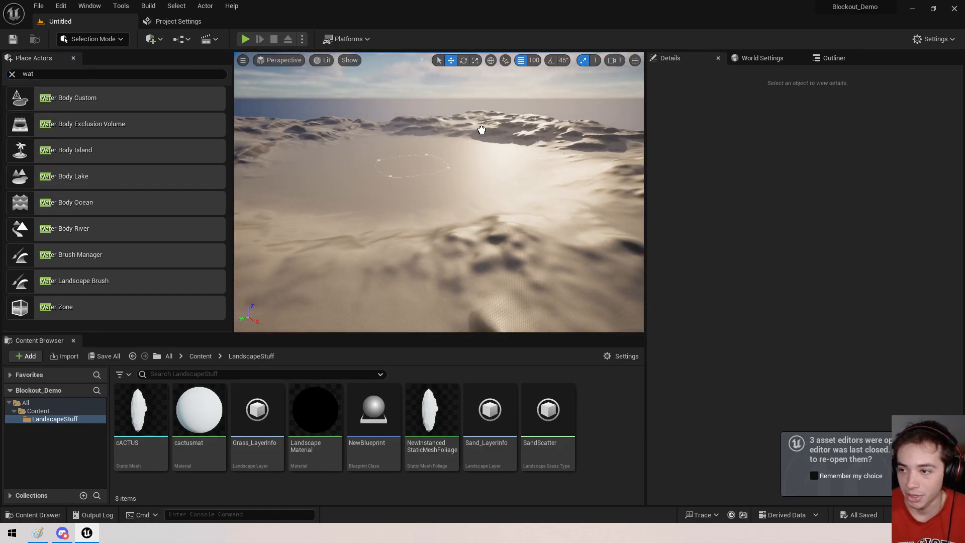
Move the ocean actor to location 9300, 3500, -900 so that its water surrounds the island.
scroll(438, 192, up, 3)
right_drag(384, 191, 593, 206)
right_drag(506, 173, 322, 183)
scroll(507, 172, up, 3)
key(w)
scroll(439, 192, up, 2)
right_drag(439, 192, 531, 241)
drag(372, 128, 371, 111)
key(e)
right_drag(431, 153, 503, 156)
key(q)
key(e)
key(q)
key(s)
key(q)
right_drag(382, 201, 382, 224)
key(e)
key(w)
drag(382, 224, 371, 217)
right_drag(448, 249, 448, 271)
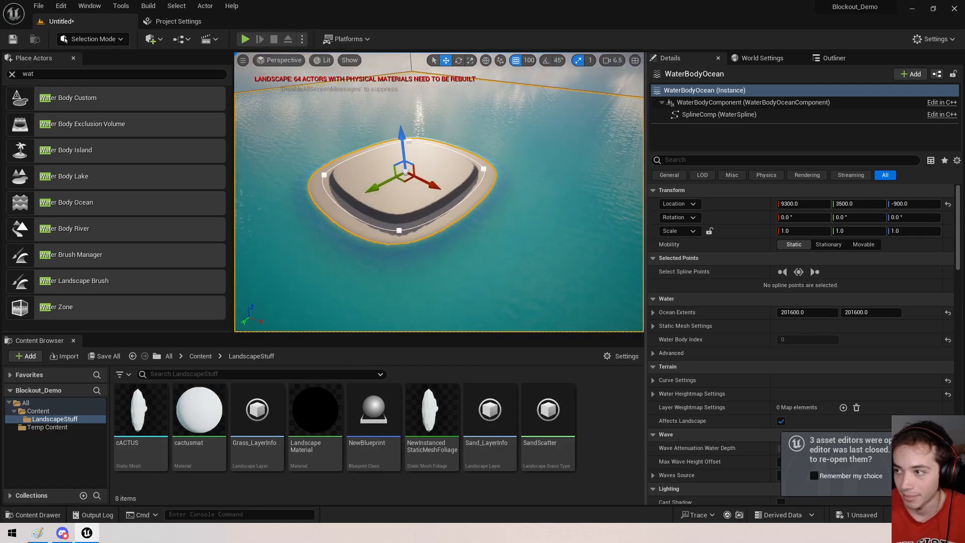
Pull one of the ocean's shoreline spline points outward to 24200, -10000, 0.
click(483, 169)
drag(484, 168, 568, 201)
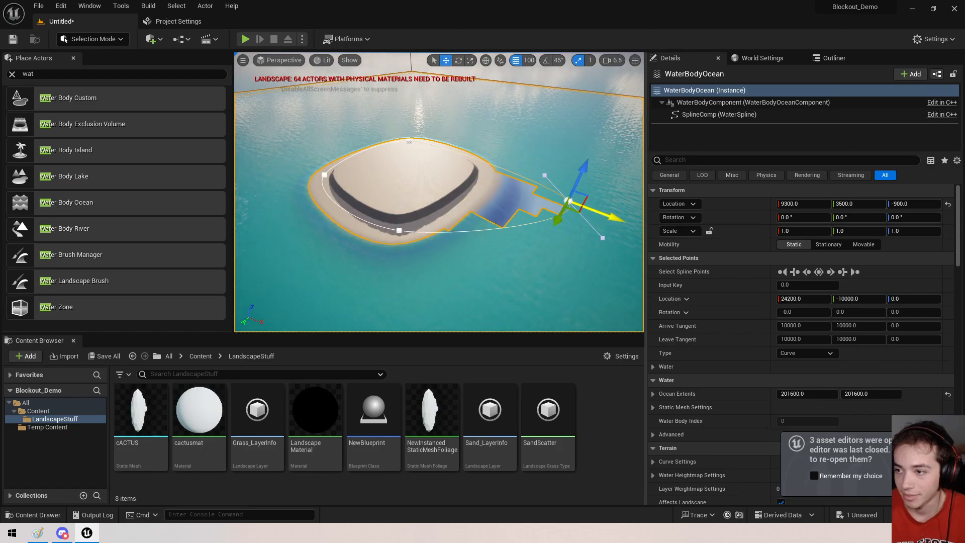
Examine the ocean waves and the reshaped shoreline up close at water level.
right_drag(456, 204, 306, 177)
key(w)
scroll(457, 204, down, 4)
key(w)
scroll(439, 192, down, 4)
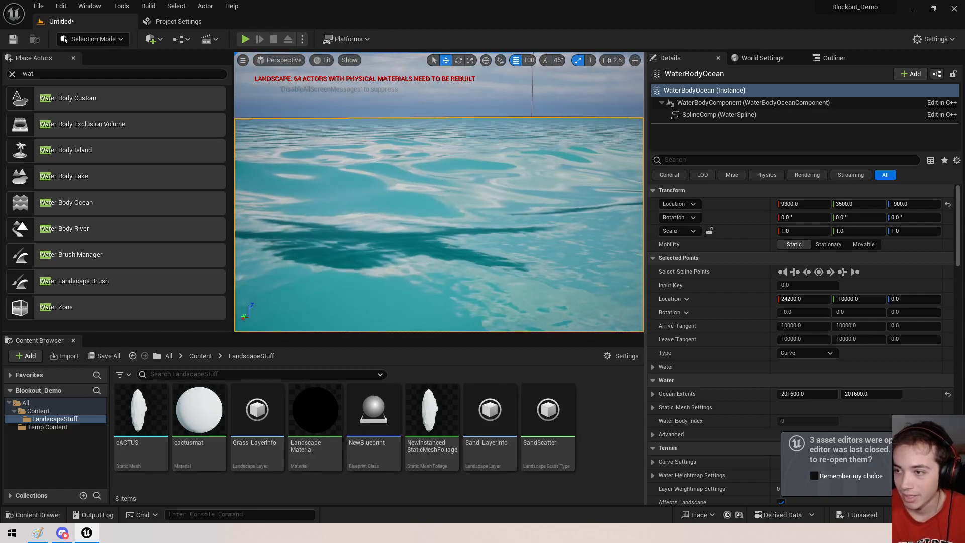
right_drag(438, 211, 463, 220)
key(w)
key(s)
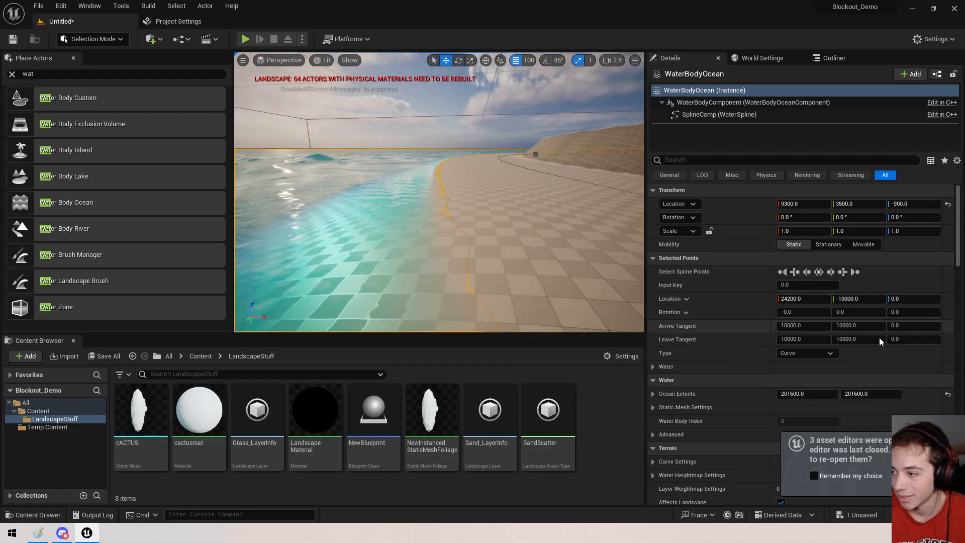
Widen the Details area and examine the ocean's Curve Settings and Ocean Extents.
drag(650, 382, 495, 306)
scroll(565, 330, down, 4)
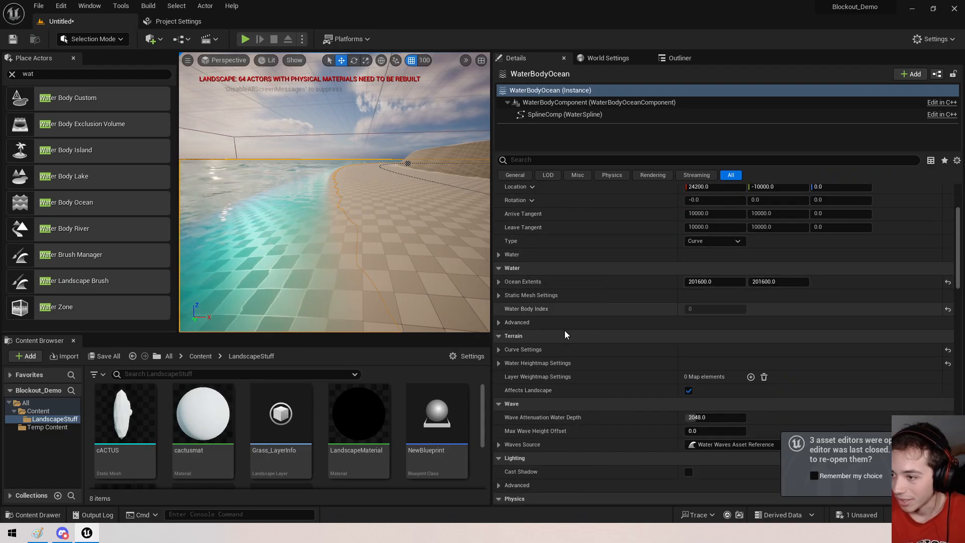
click(498, 350)
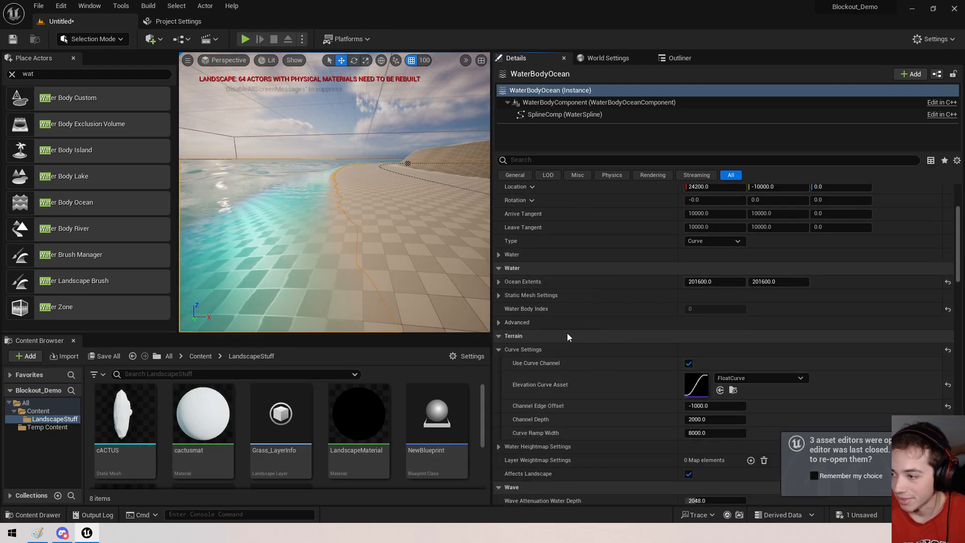
click(497, 298)
click(497, 298)
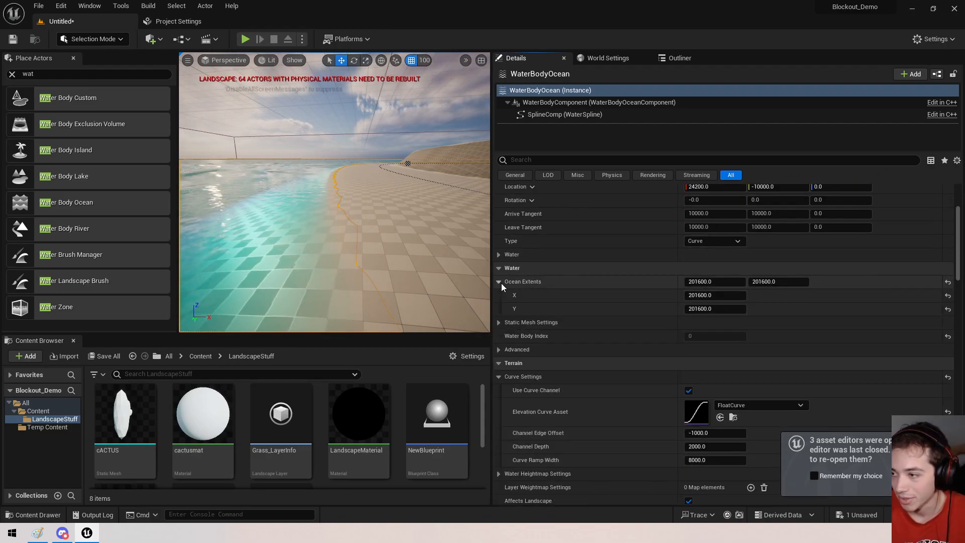
scroll(538, 246, down, 5)
scroll(554, 255, up, 3)
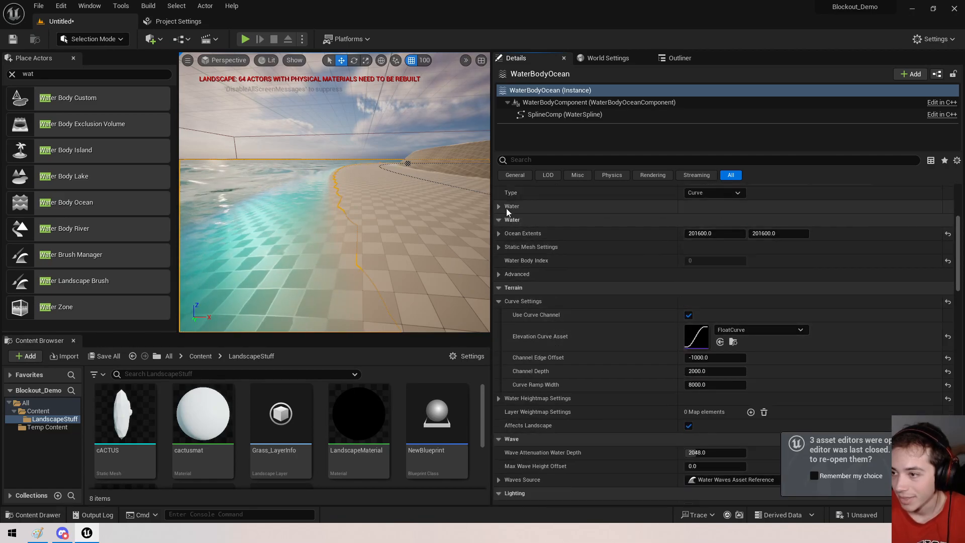
Set the water Velocity of the ocean's selected spline point to about 275.
click(502, 205)
click(715, 220)
drag(712, 220, 741, 219)
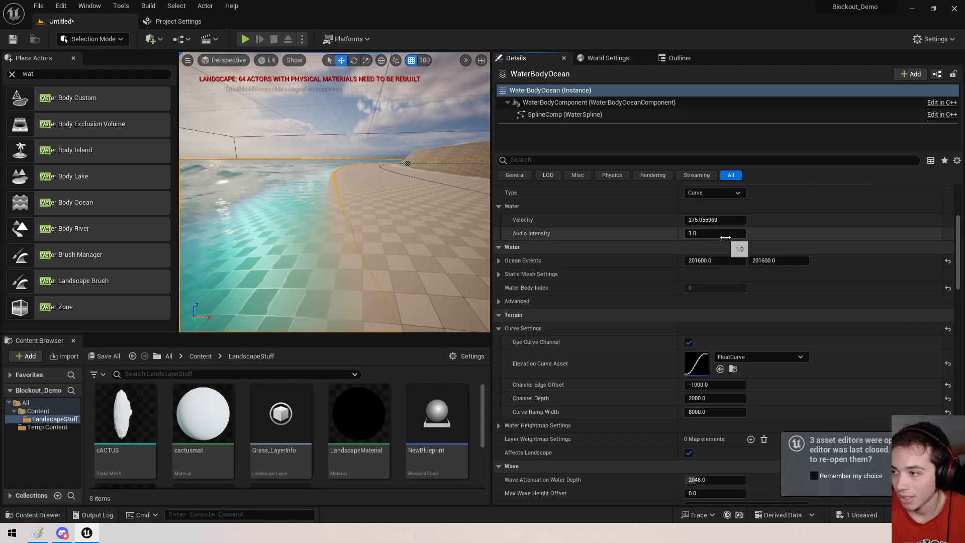
Look through the ocean's terrain, wave, physics and collision settings.
scroll(603, 322, down, 4)
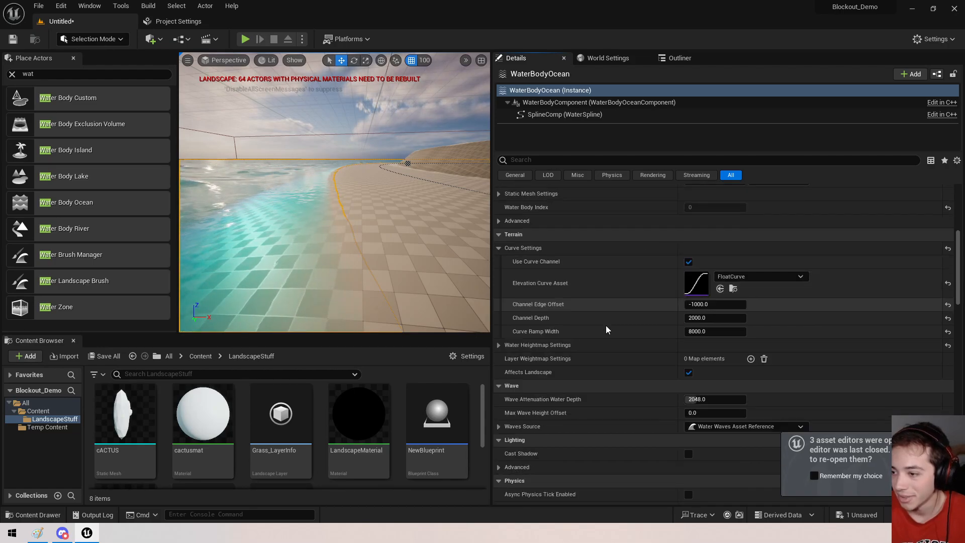
scroll(553, 358, down, 3)
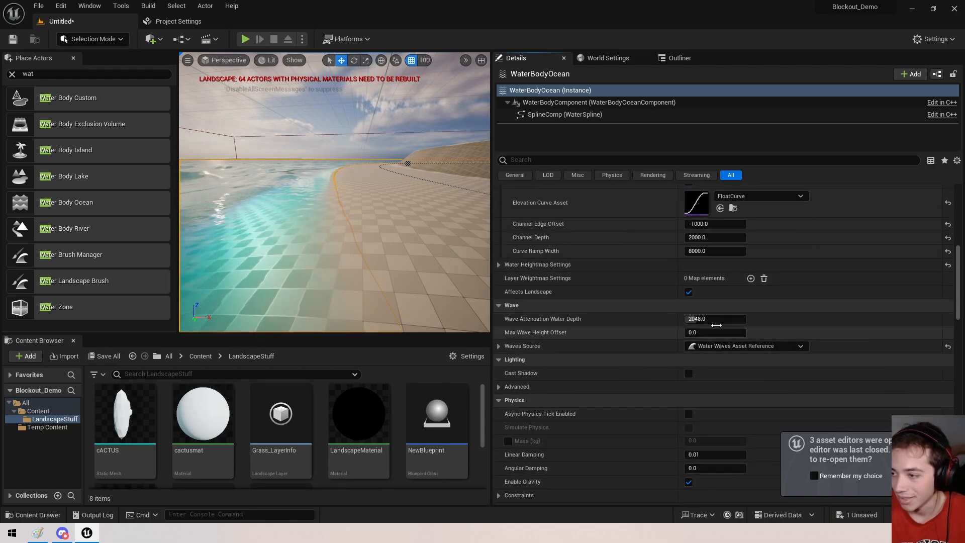
click(501, 263)
click(501, 263)
scroll(518, 282, down, 12)
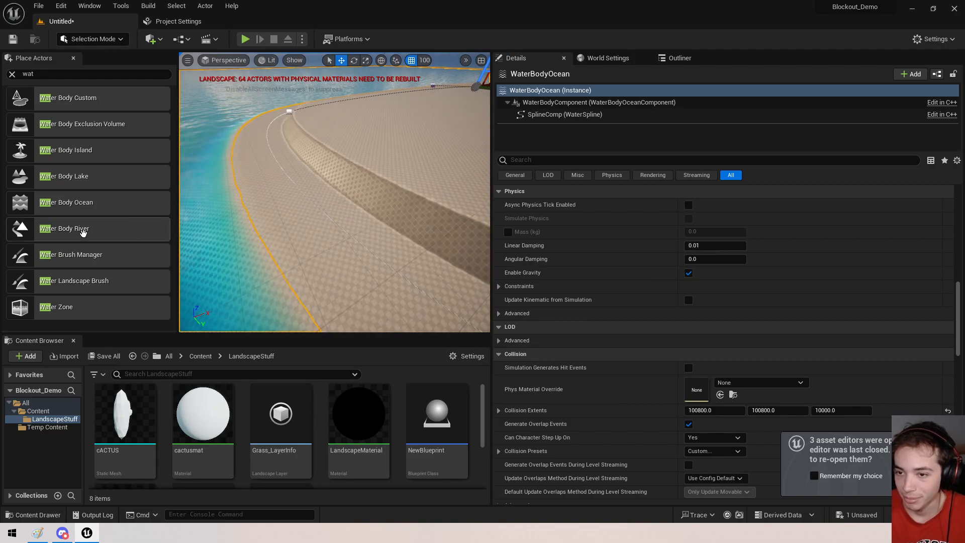
Place a Water Body River on the island and extend its first spline point across the shoreline towards the ocean.
click(409, 164)
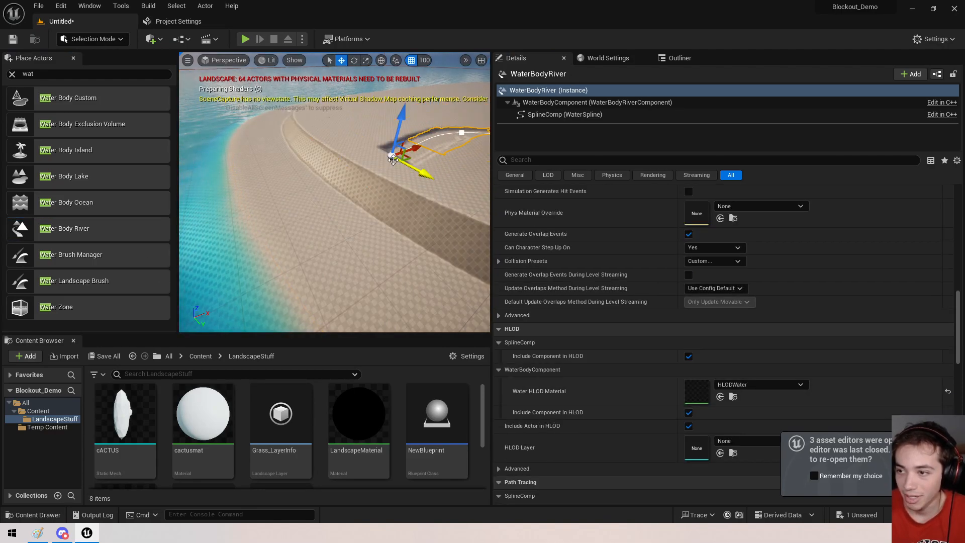
click(392, 156)
drag(415, 148, 291, 189)
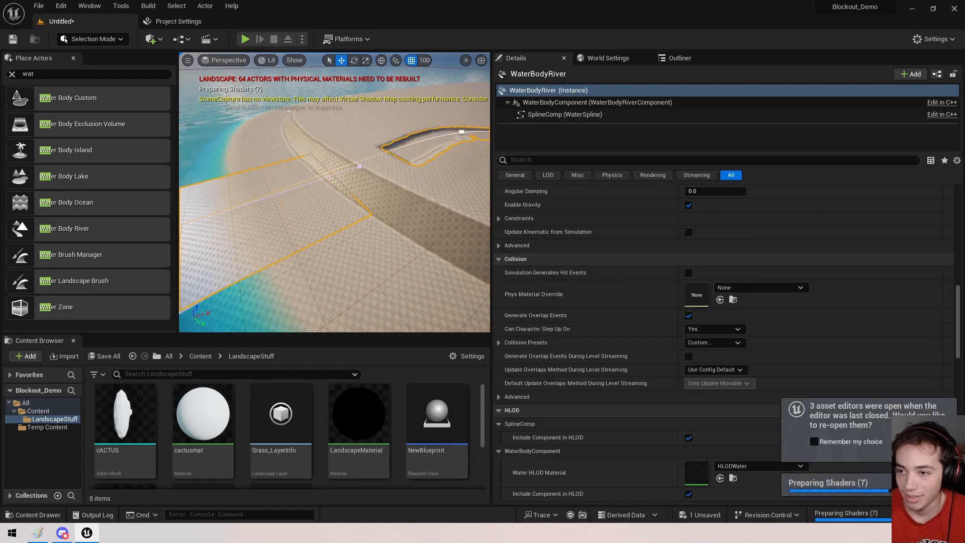
right_drag(331, 184, 312, 178)
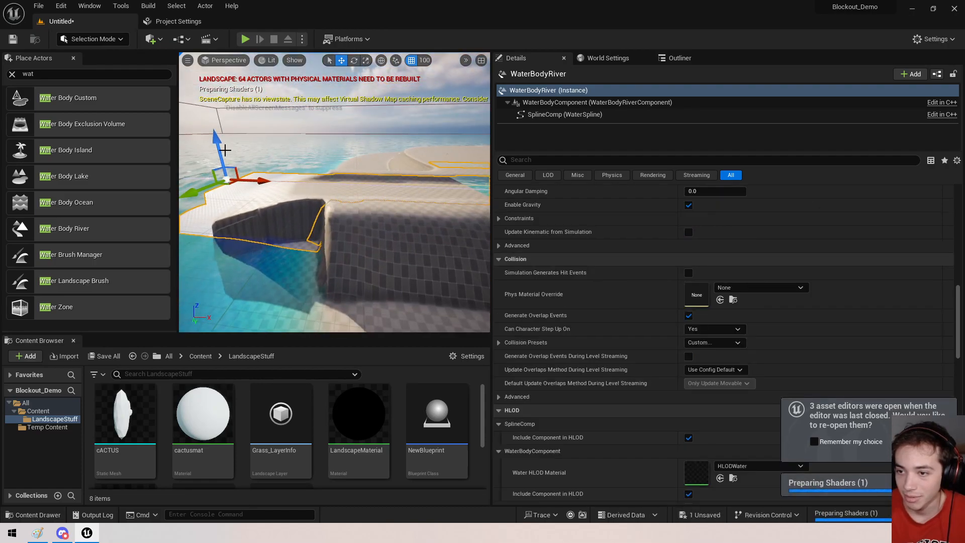
Inspect the river's water and its remaining detail settings, and widen the viewport again.
right_drag(224, 188, 329, 206)
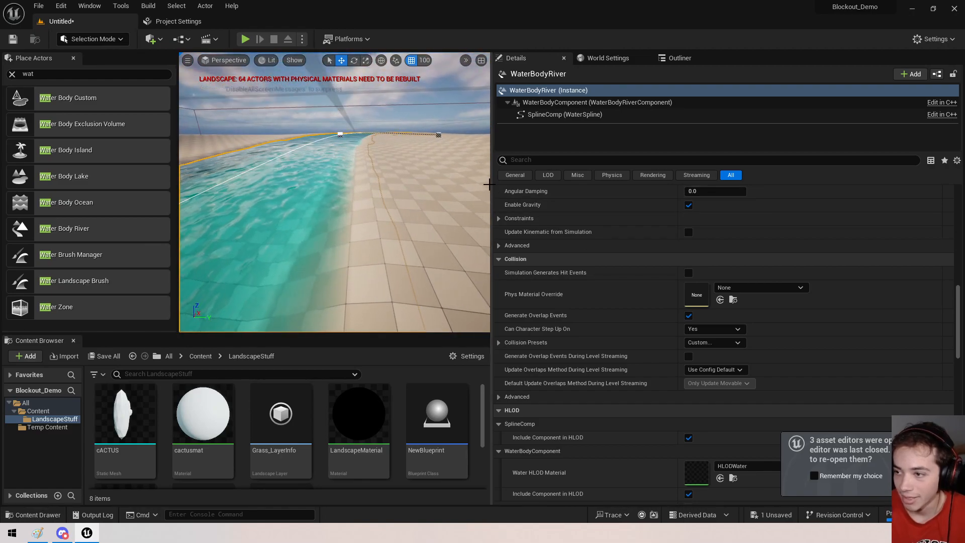
scroll(651, 315, down, 4)
scroll(651, 316, down, 5)
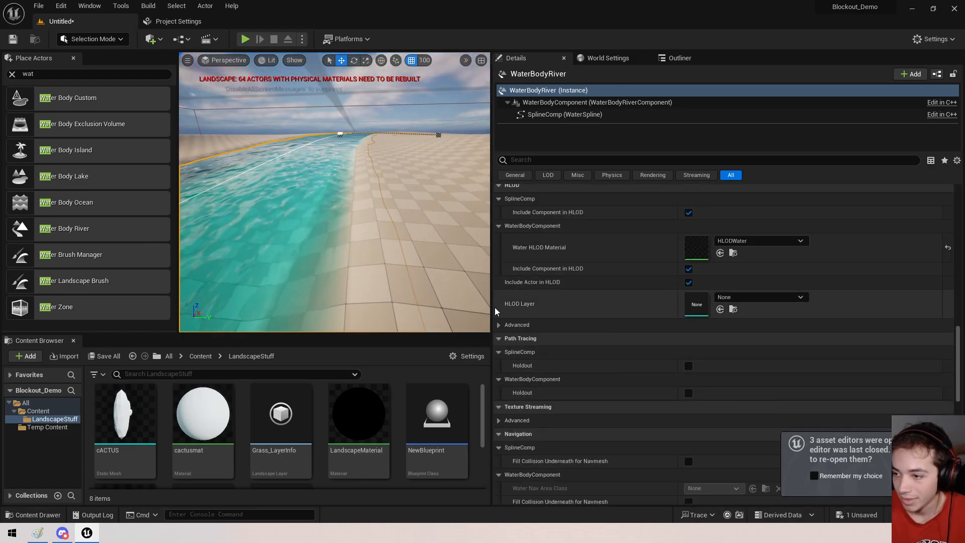
drag(492, 301, 683, 294)
mouse_move(576, 191)
right_down()
mouse_move(586, 187)
mouse_move(577, 191)
right_up()
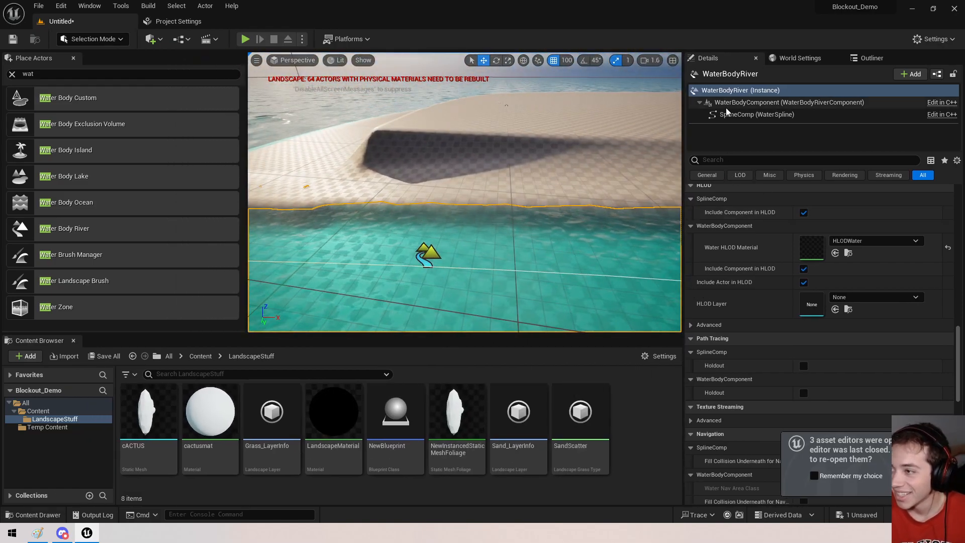
Examine the rendering materials, wave and collision settings of the river's WaterBodyComponent.
click(751, 114)
click(749, 104)
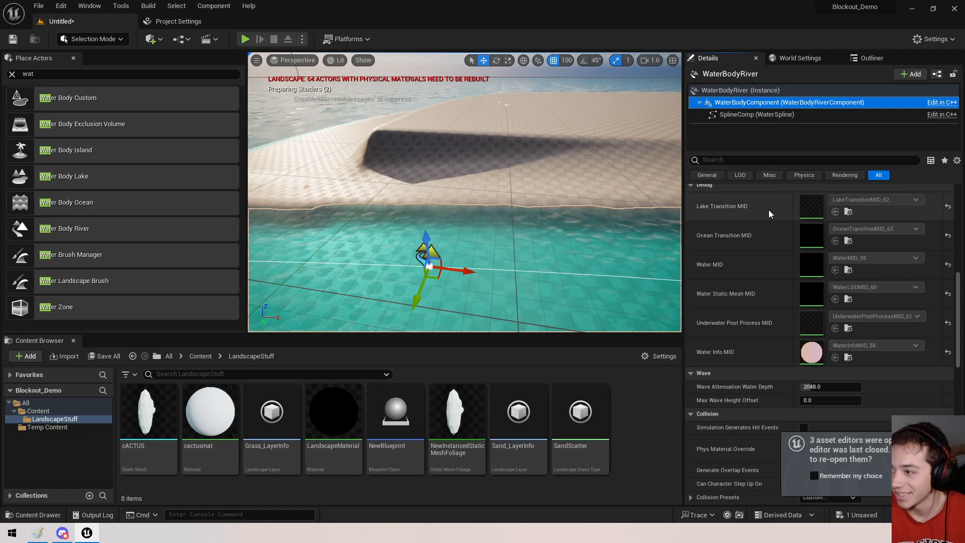
scroll(791, 409, down, 3)
scroll(776, 393, up, 6)
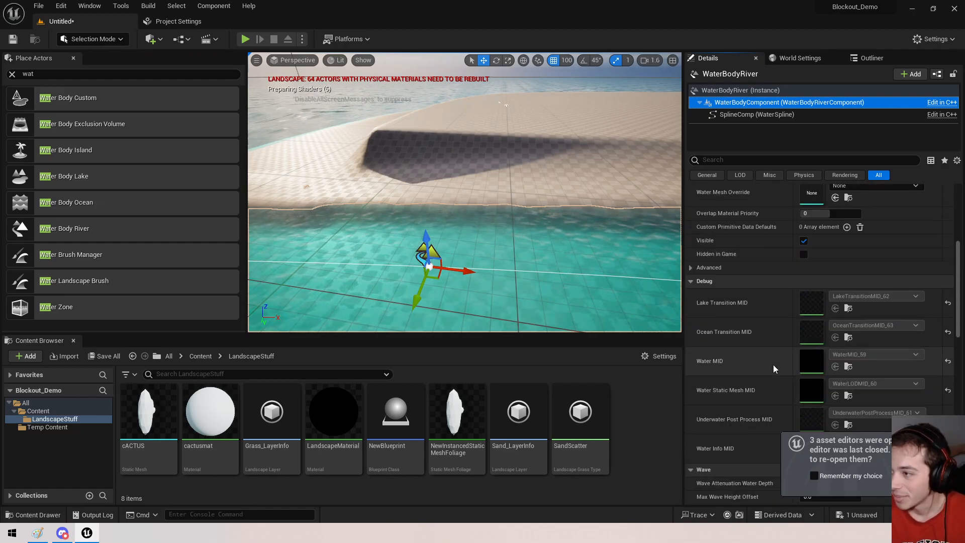
scroll(786, 256, up, 2)
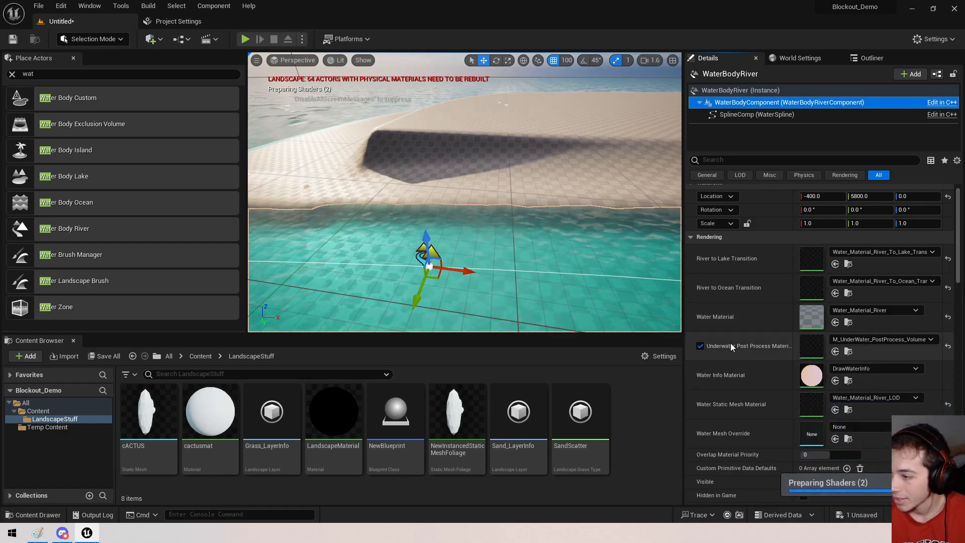
scroll(731, 343, down, 3)
scroll(756, 385, down, 7)
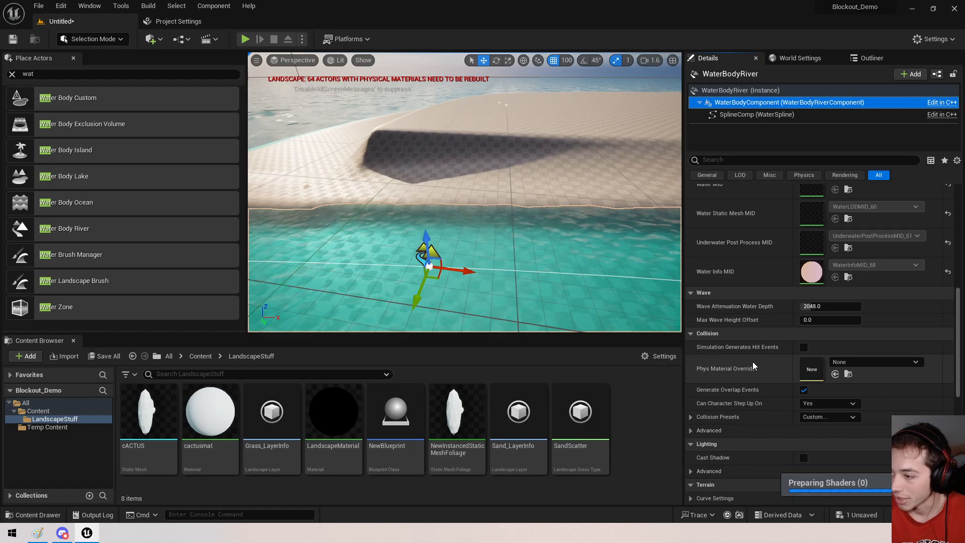
View the area where the river meets the sea, then select WaterBodyOcean and bring up its terrain and wave settings.
right_drag(604, 297, 708, 296)
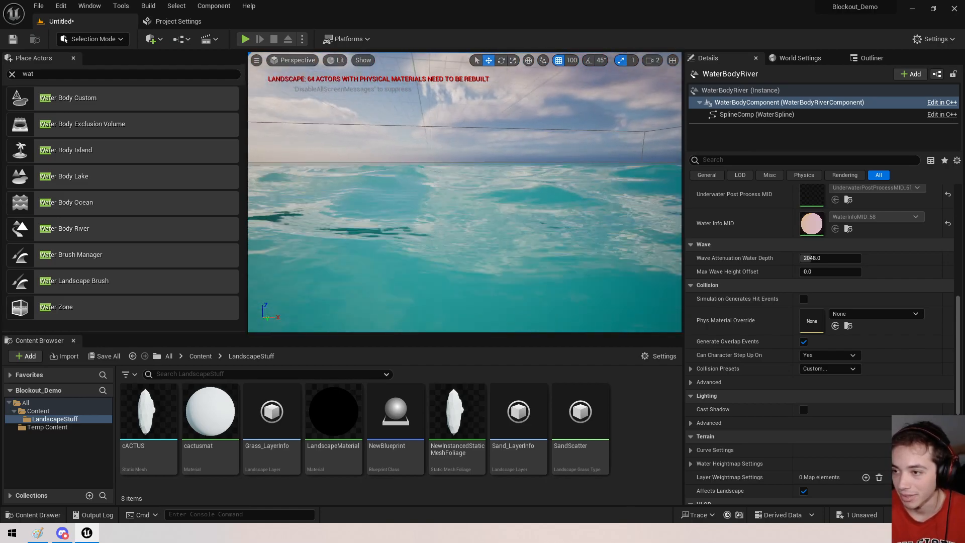
right_drag(465, 302, 392, 282)
click(453, 166)
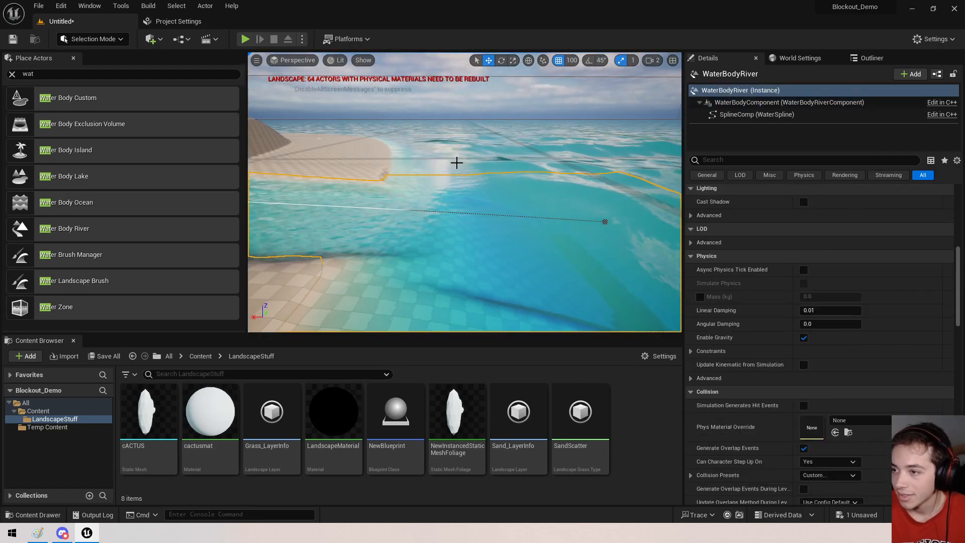
click(804, 57)
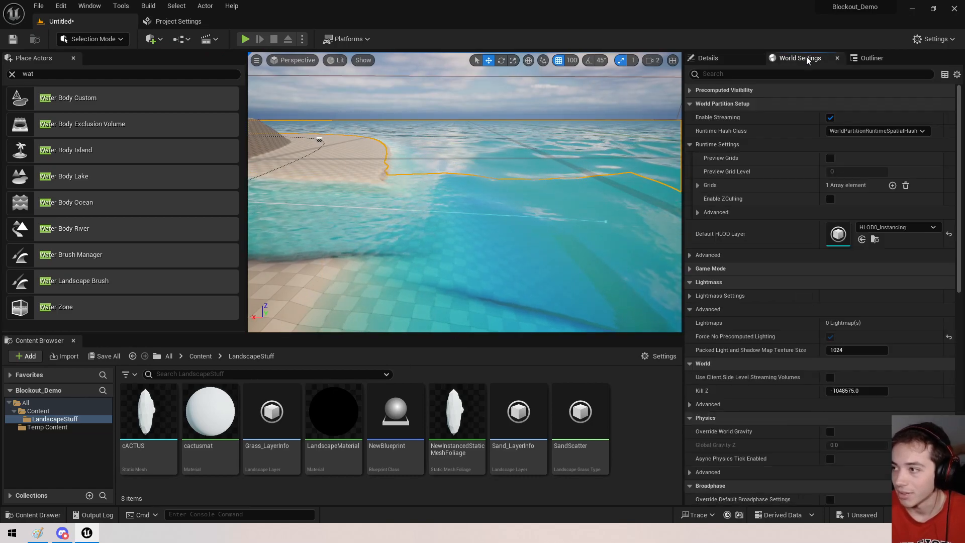
click(880, 56)
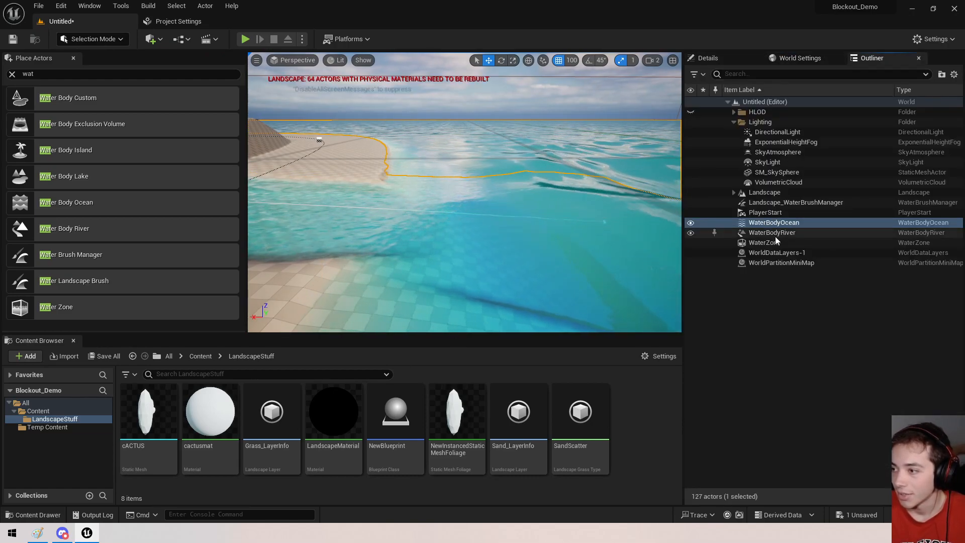
click(769, 223)
click(727, 57)
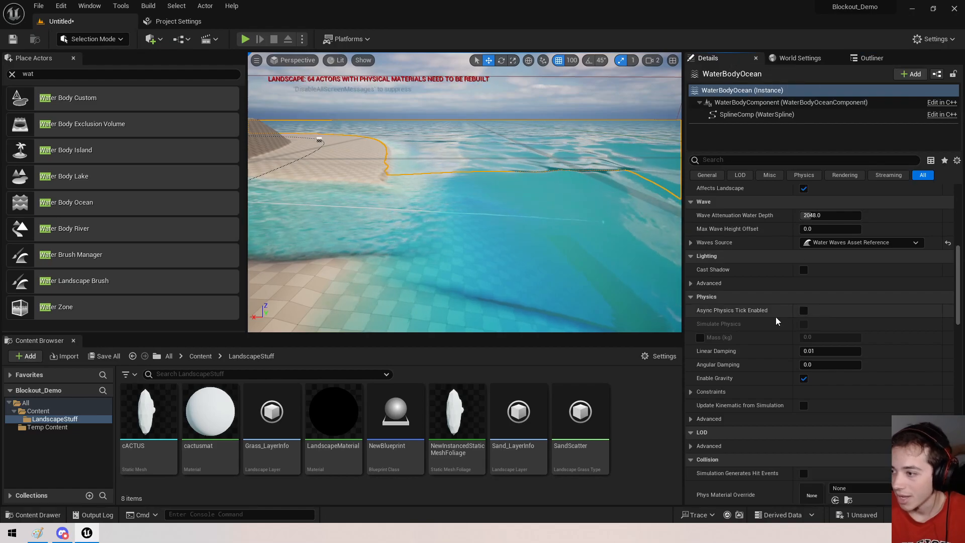
scroll(727, 276, up, 5)
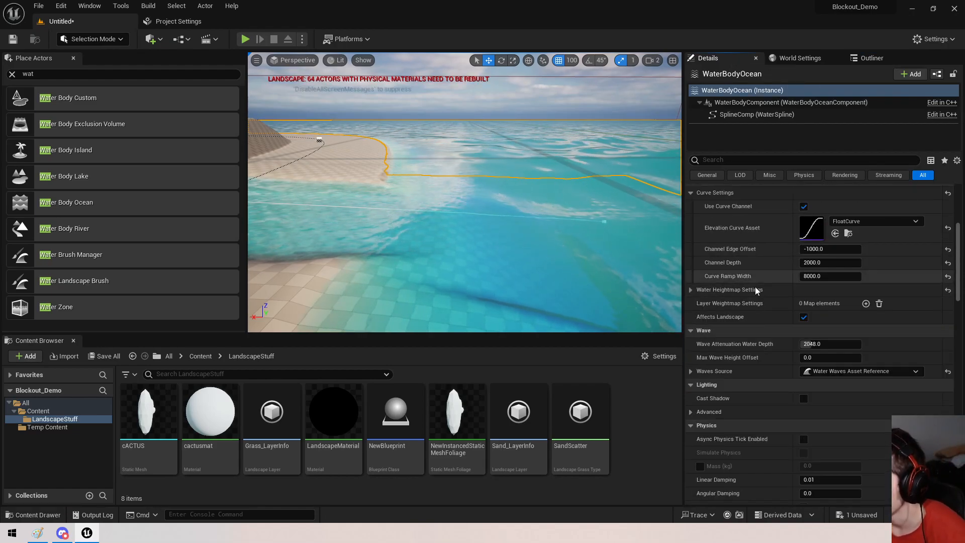
Examine the Water and Terrain settings of WaterBodyOcean, including its ocean extents and static mesh settings.
scroll(797, 302, up, 6)
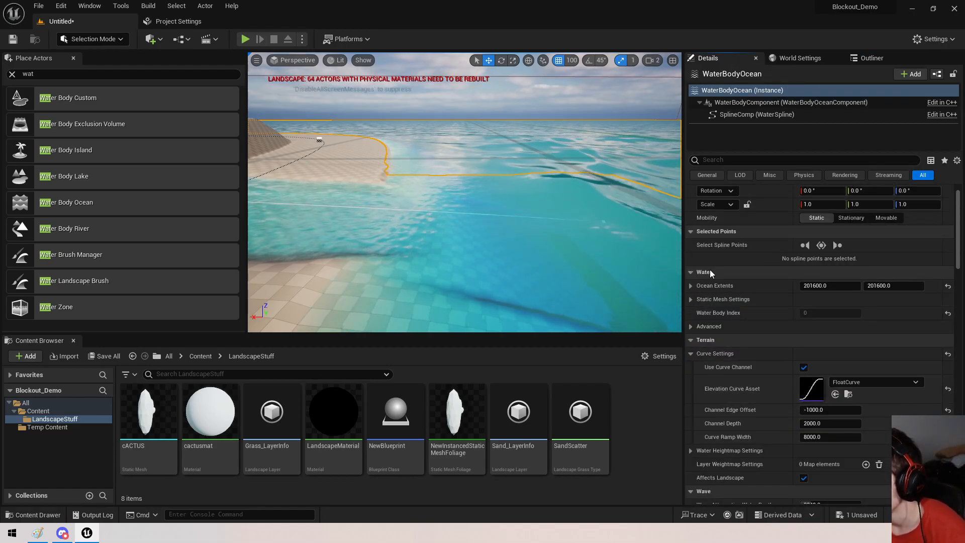
click(689, 288)
click(689, 288)
click(693, 301)
click(693, 301)
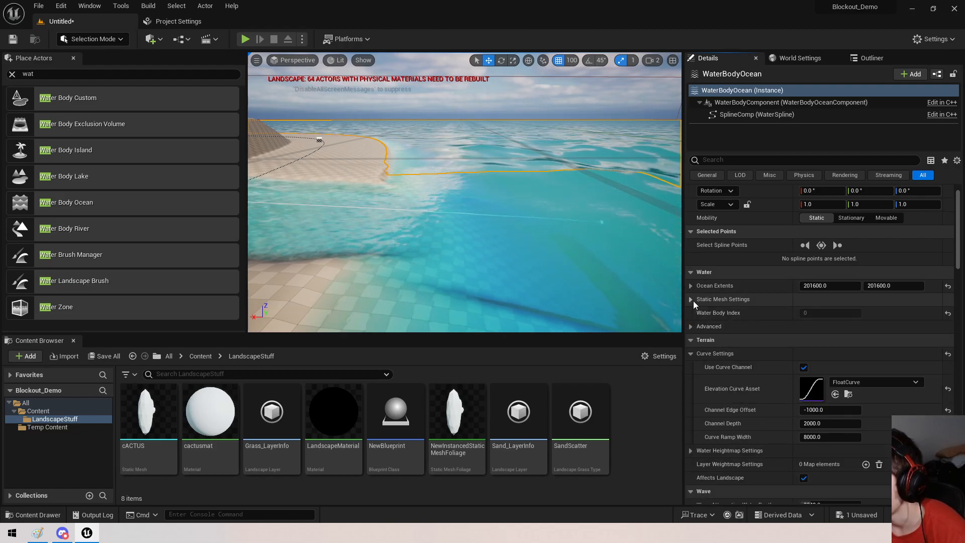
right_drag(601, 241, 583, 237)
scroll(752, 354, down, 4)
scroll(752, 354, down, 4)
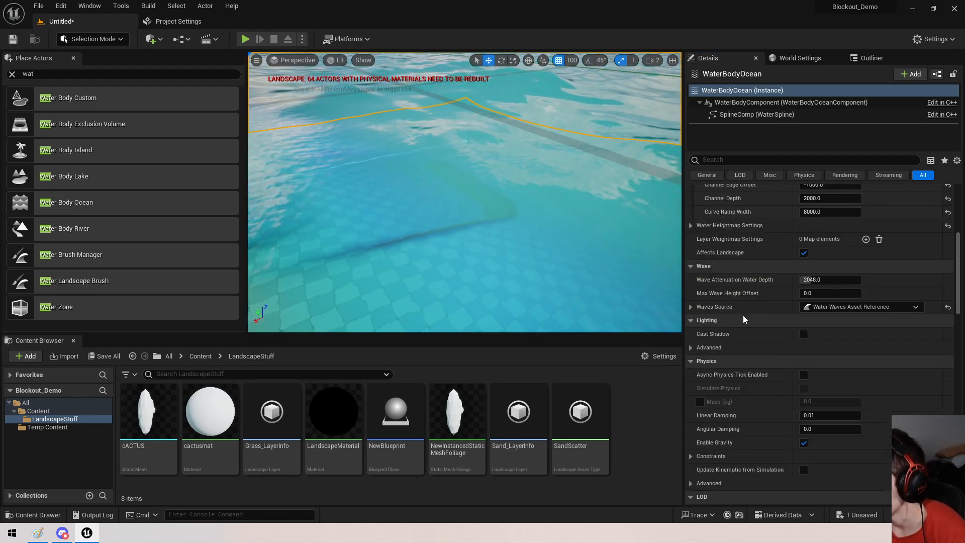
Check the Waves Source of WaterBodyOcean, then collapse its Lighting, Physics, LOD and Collision categories.
click(688, 309)
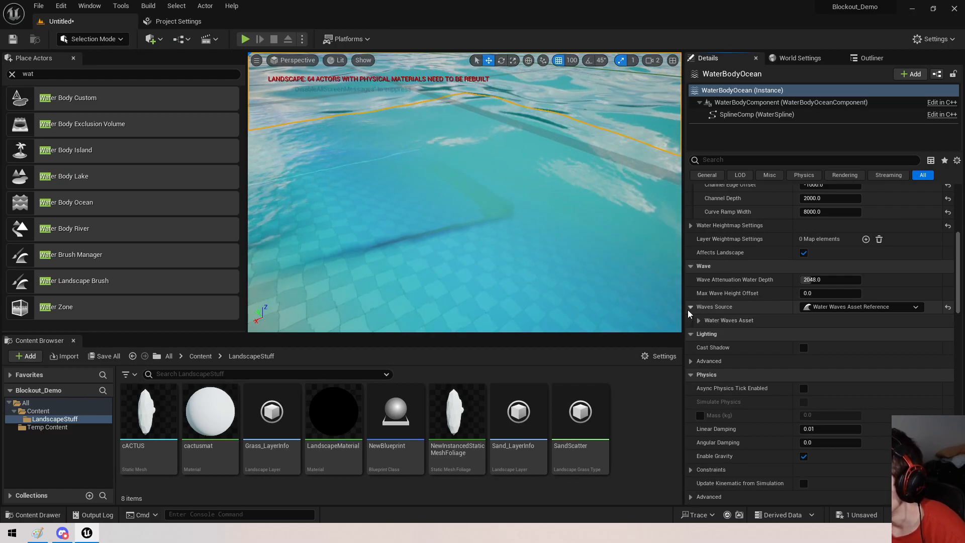
click(689, 309)
click(695, 322)
click(694, 337)
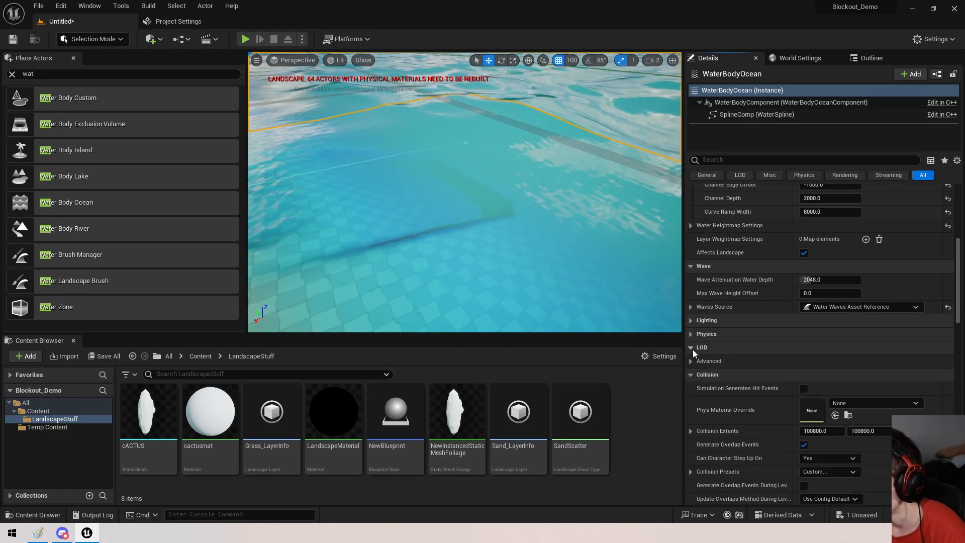
click(693, 348)
click(692, 362)
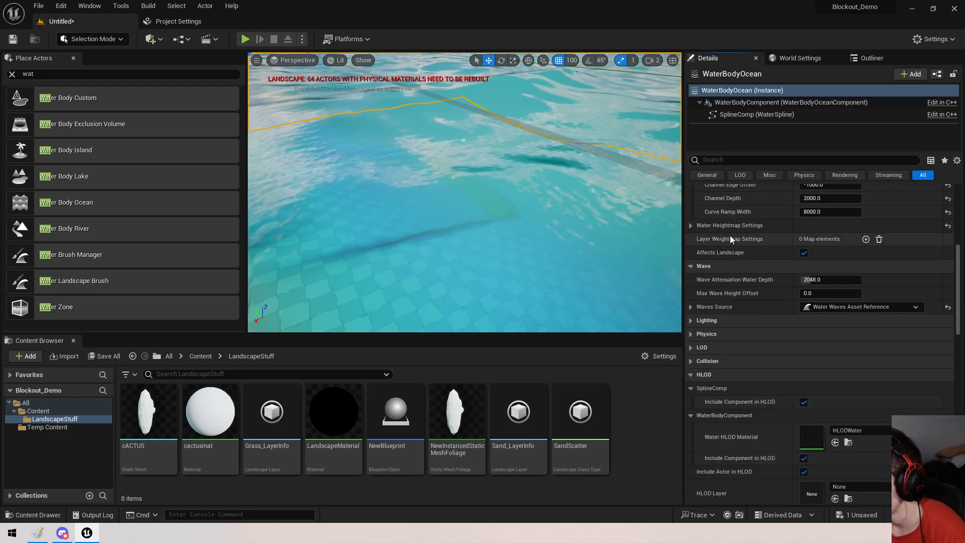
Open Water_Material_Ocean from the ocean's WaterBodyComponent, review its parameter groups, and move the material editor aside to reveal the level.
click(462, 141)
scroll(717, 233, up, 4)
click(648, 150)
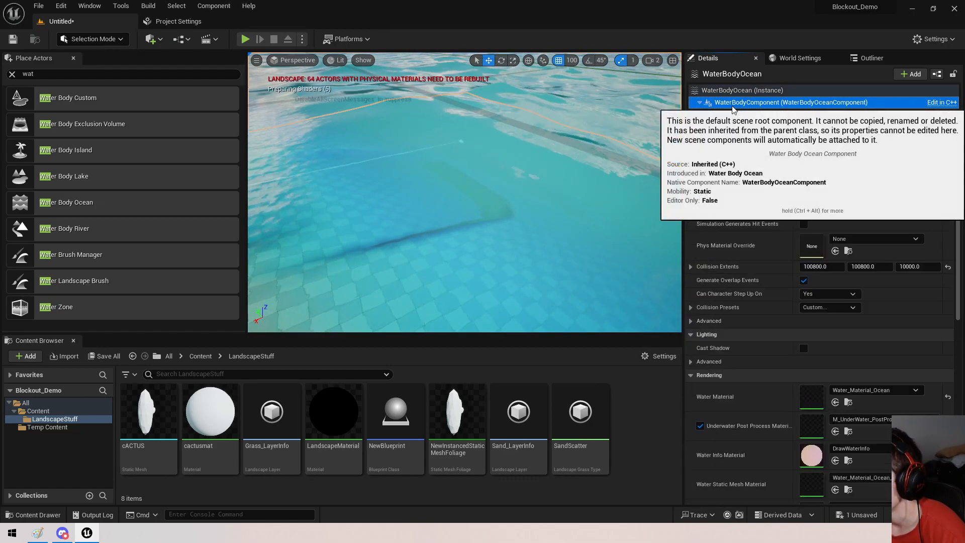
click(729, 104)
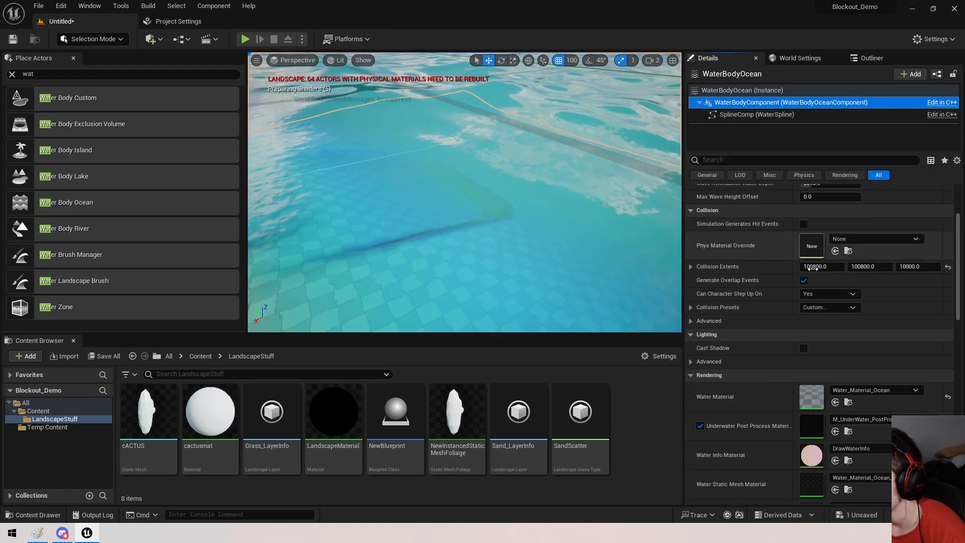
double_click(814, 398)
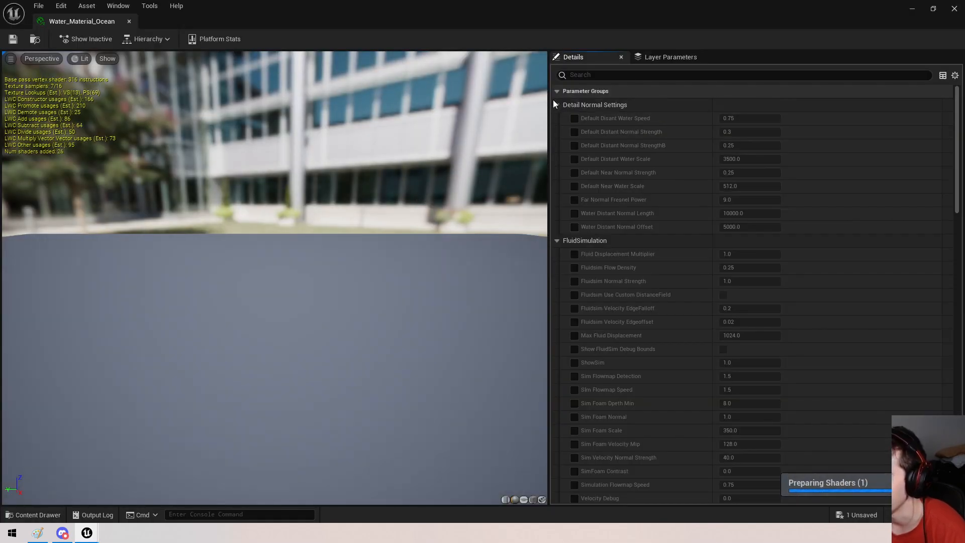
drag(550, 105, 481, 106)
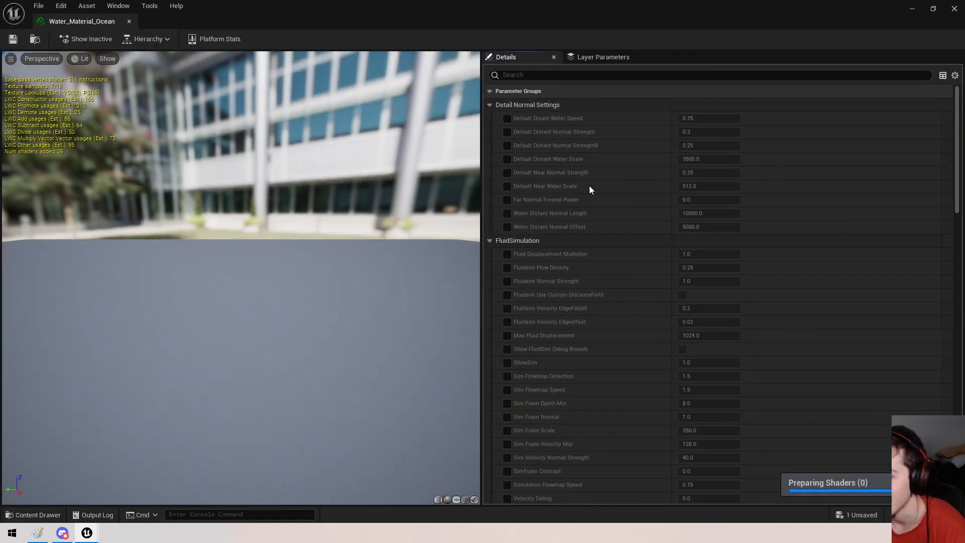
scroll(532, 222, down, 3)
scroll(545, 227, up, 3)
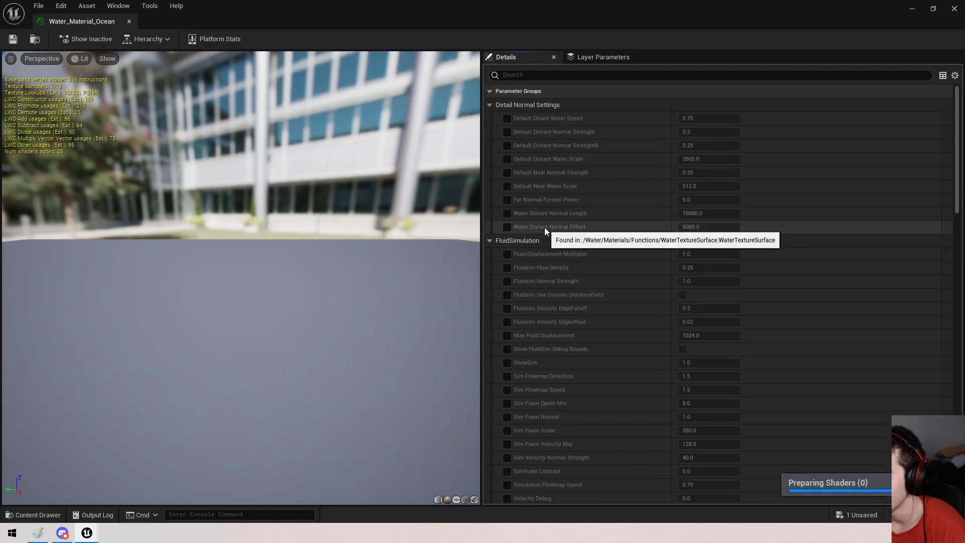
drag(186, 23, 0, 42)
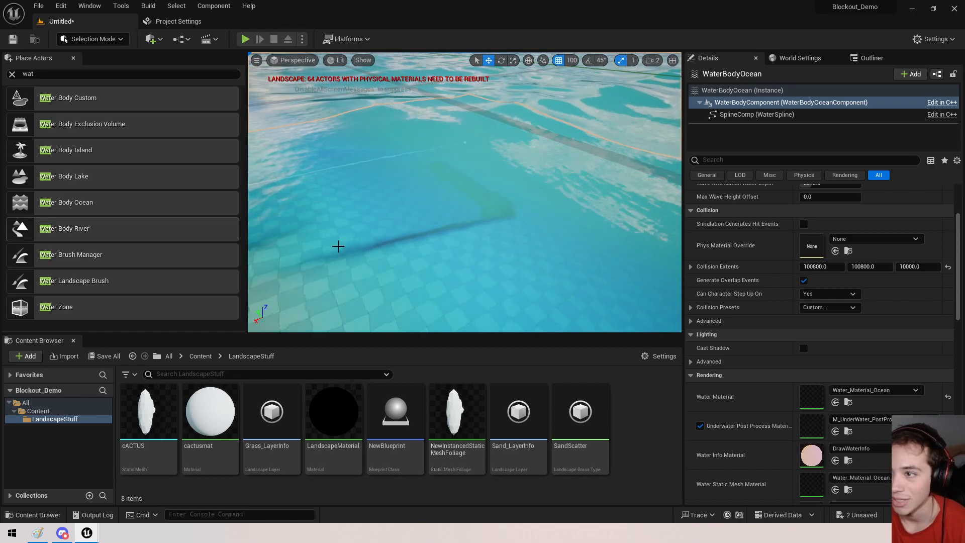
Inspect the ocean surface, shoreline and river from several viewpoints in the level, selecting WaterBodyOcean along the way.
right_drag(352, 236, 367, 171)
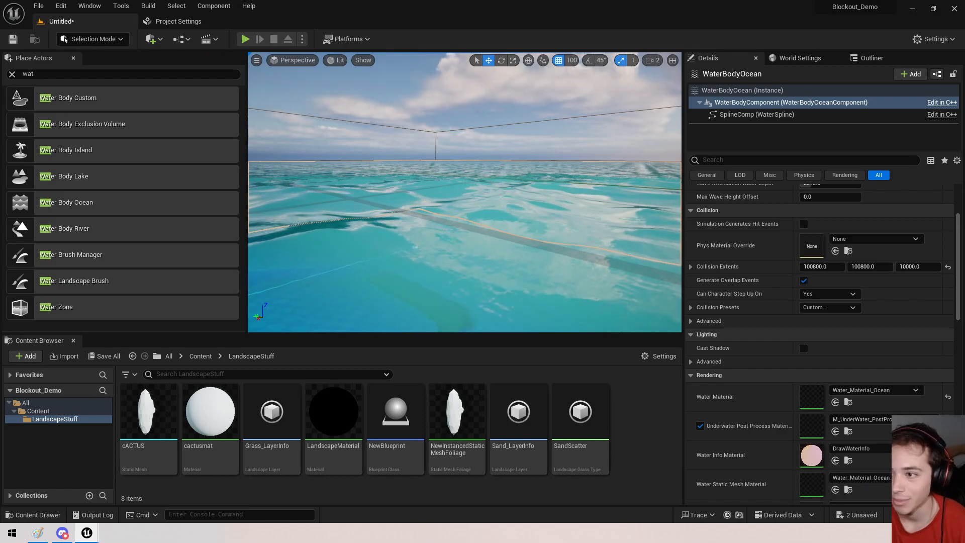
right_drag(342, 240, 343, 240)
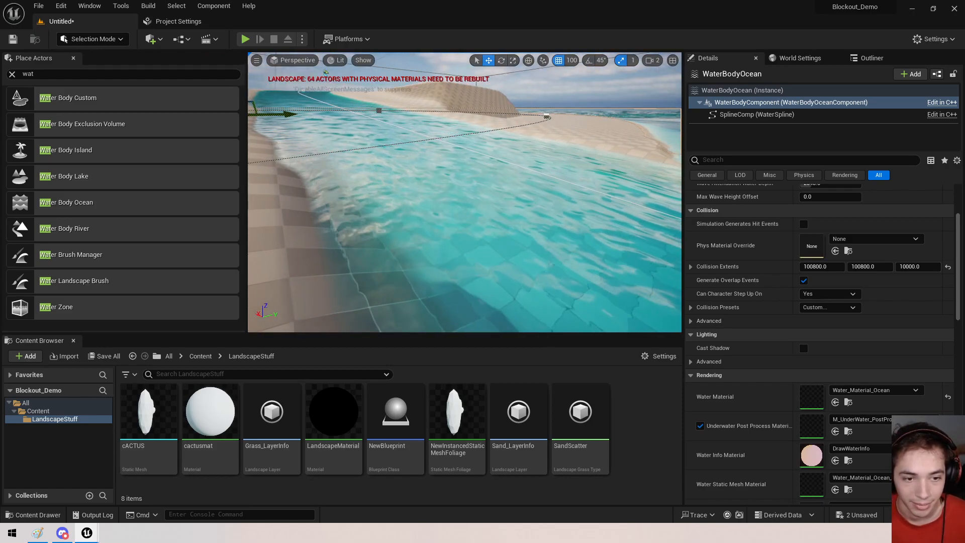
right_drag(343, 240, 343, 239)
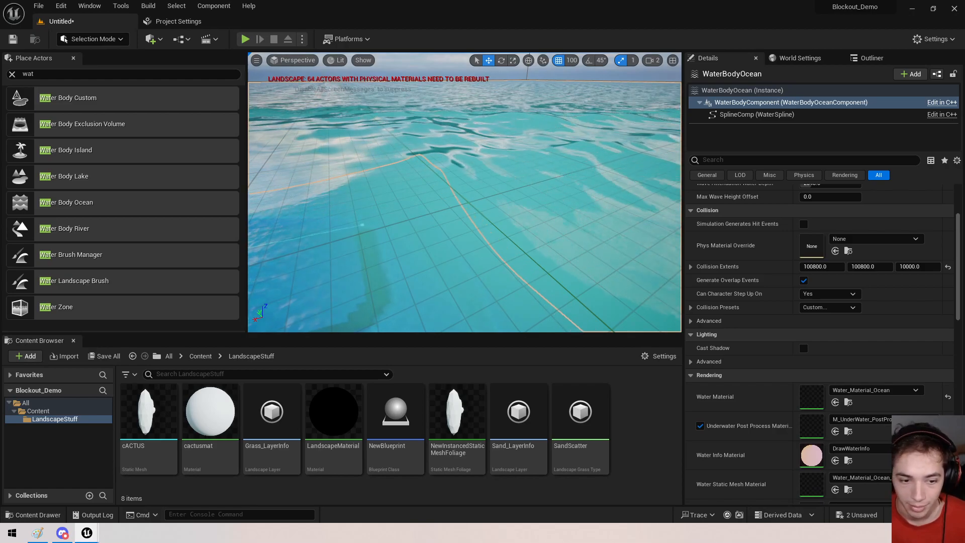
right_drag(402, 226, 372, 261)
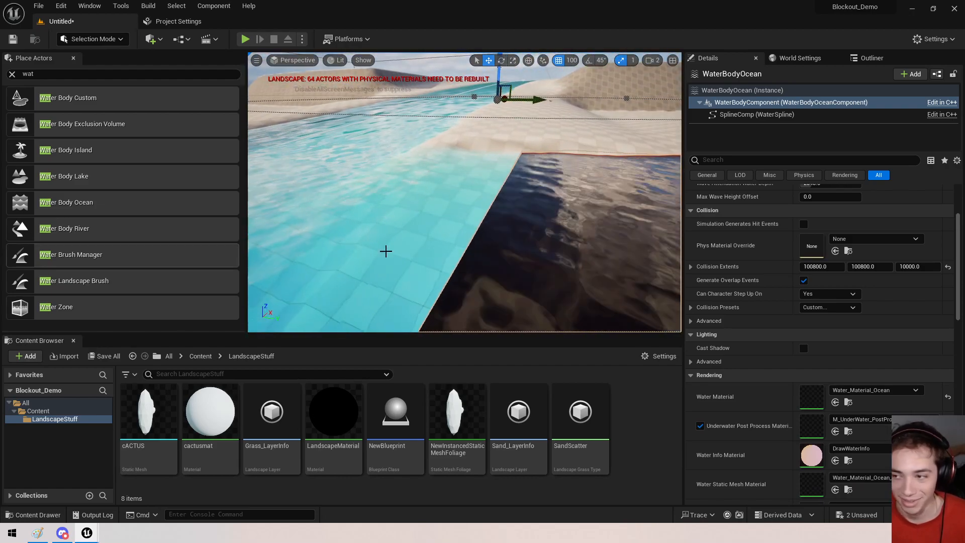
click(569, 229)
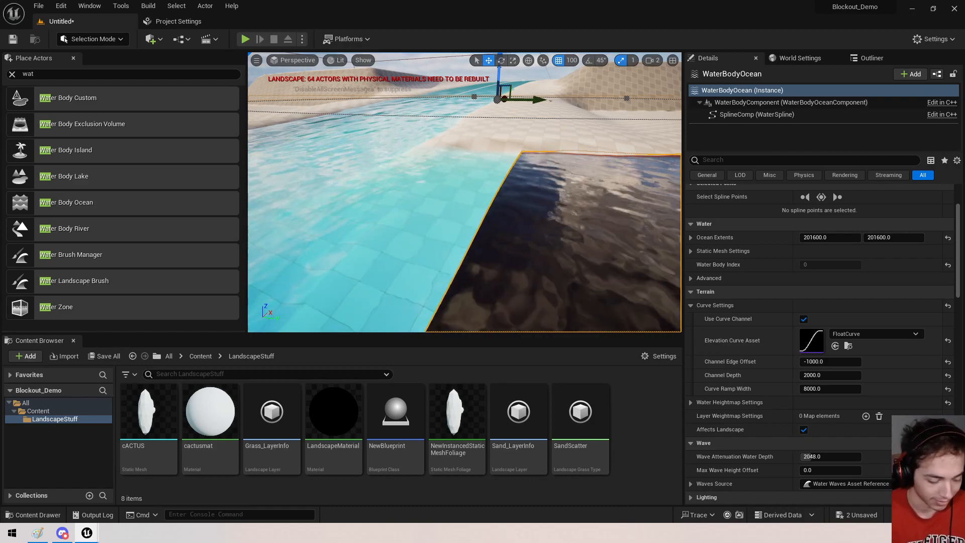
right_drag(465, 192, 412, 251)
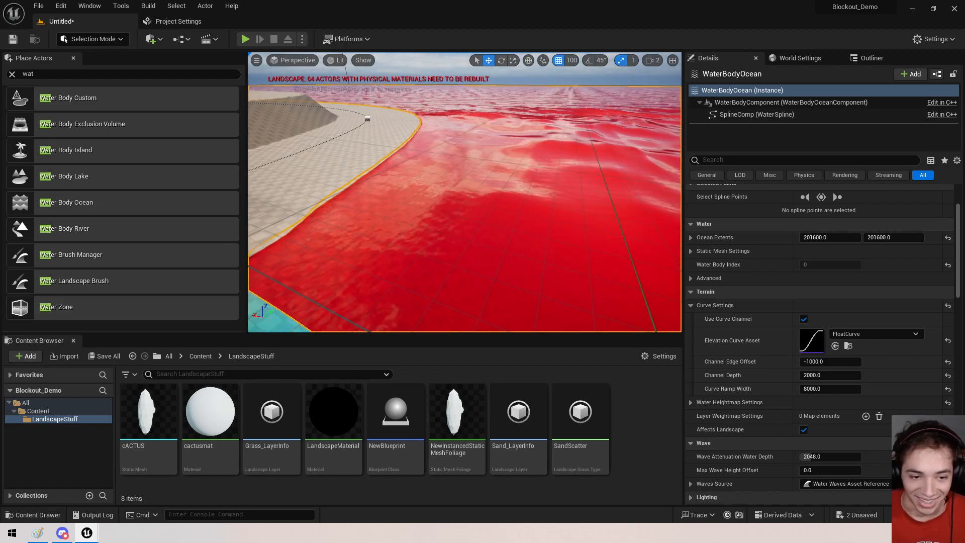
mouse_move(422, 220)
right_down()
mouse_move(437, 211)
mouse_move(382, 262)
mouse_move(352, 206)
mouse_move(392, 186)
mouse_move(433, 236)
mouse_move(412, 227)
mouse_move(436, 210)
right_up()
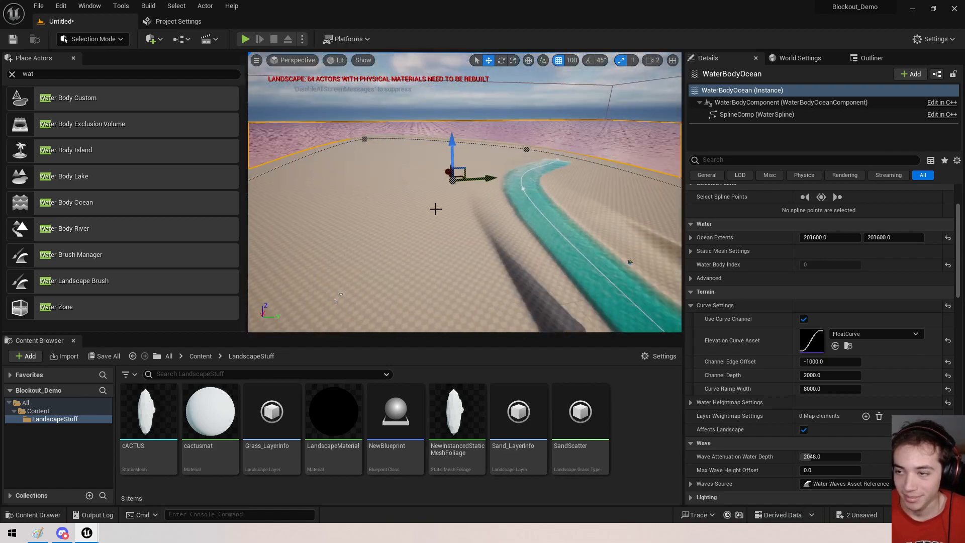
right_drag(446, 151, 503, 211)
Cancel naming the untitled level, then save the selected unsaved content while closing the Unreal project.
key(ctrl+s)
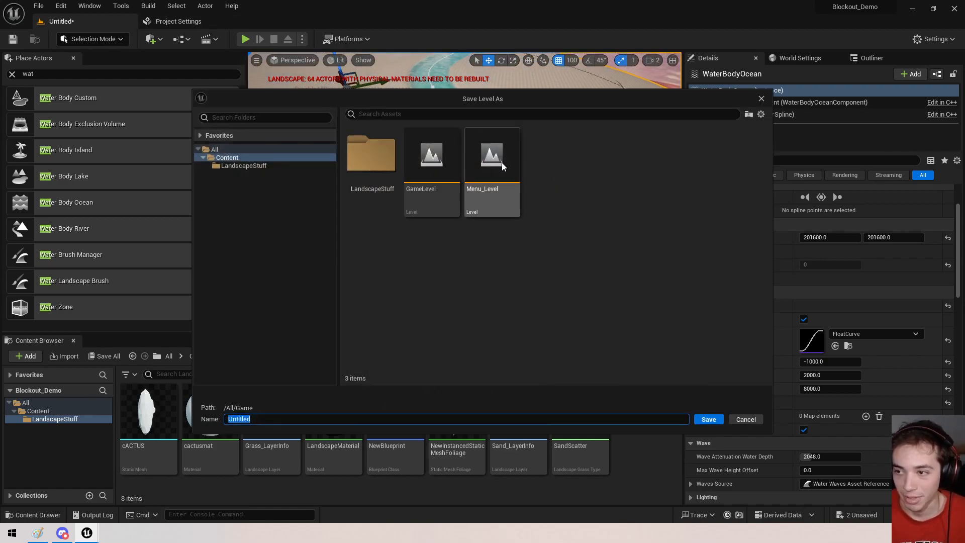
click(746, 420)
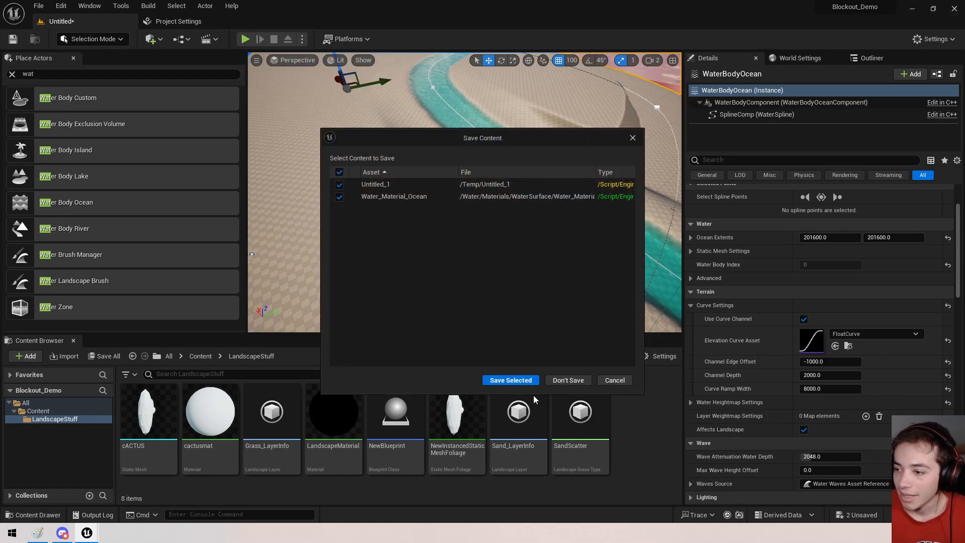
click(511, 380)
Switch to Discord and open the details of the live Worldbuilding / Technical Elements of Levels in Unreal event in DevLUp HQ.
click(62, 533)
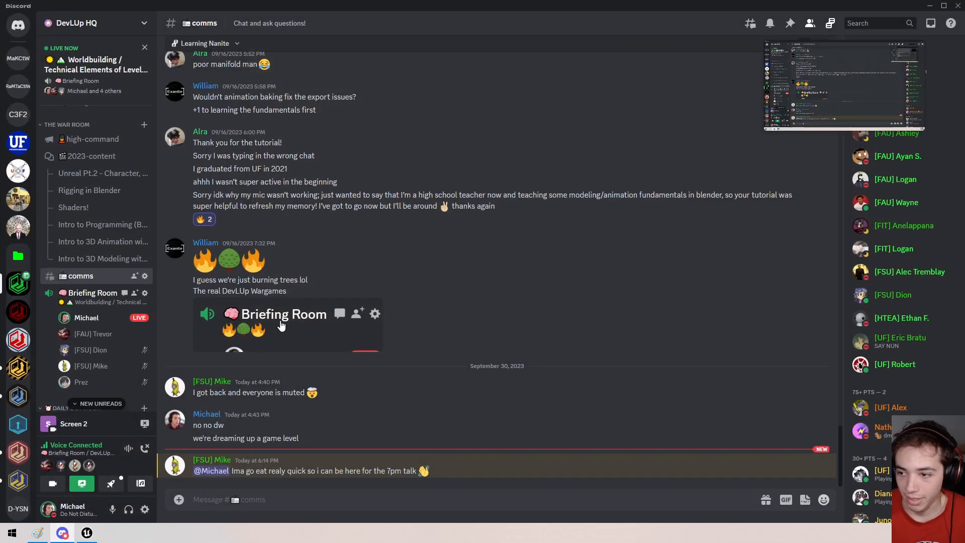
click(70, 31)
click(71, 31)
scroll(73, 166, up, 4)
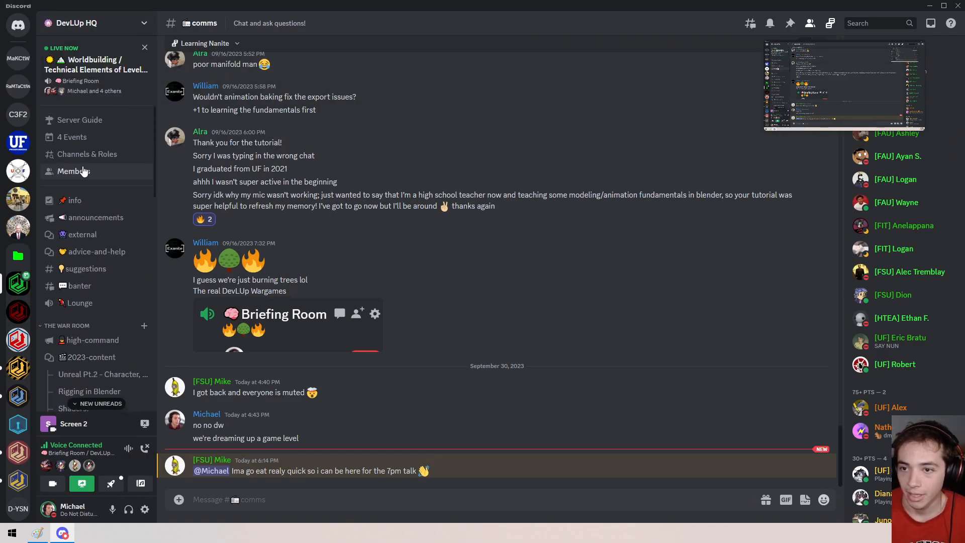
click(86, 153)
click(72, 136)
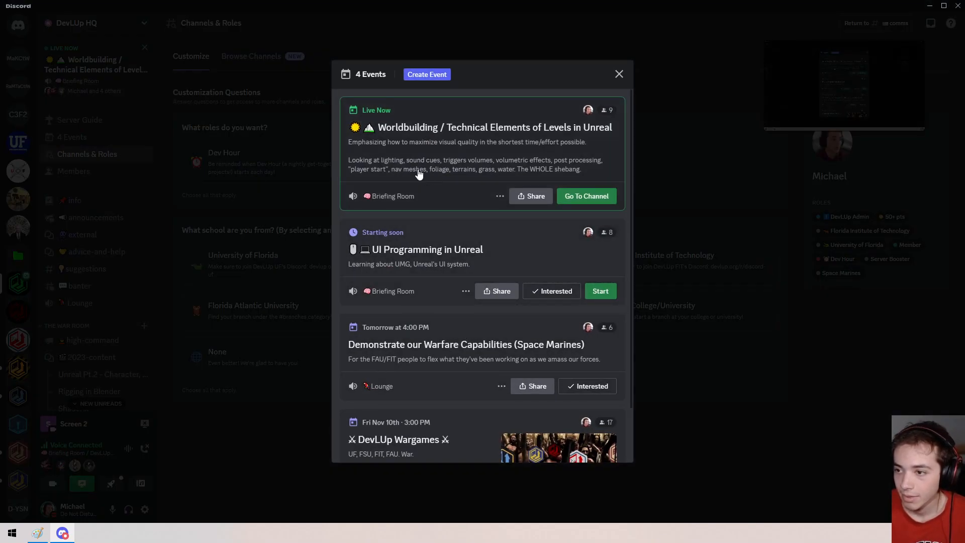
click(420, 173)
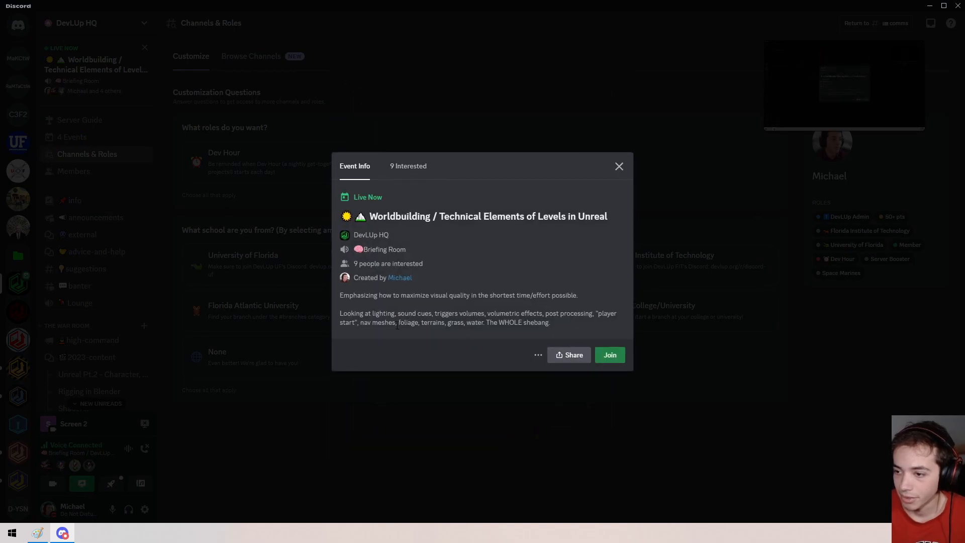
Review the topics in the event description, highlighting player start, sound cues, post processing, terrains and grass.
drag(392, 323, 382, 324)
drag(596, 313, 358, 323)
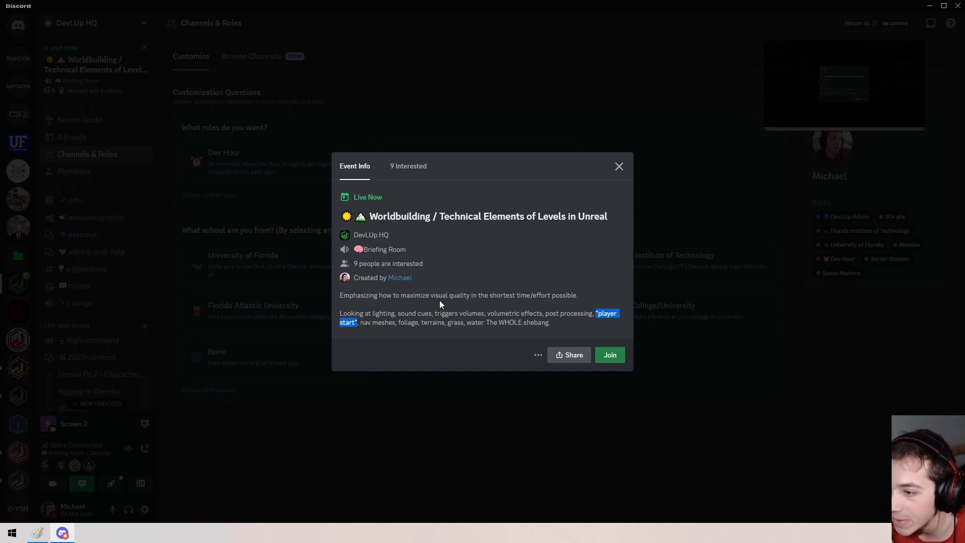
drag(432, 313, 397, 314)
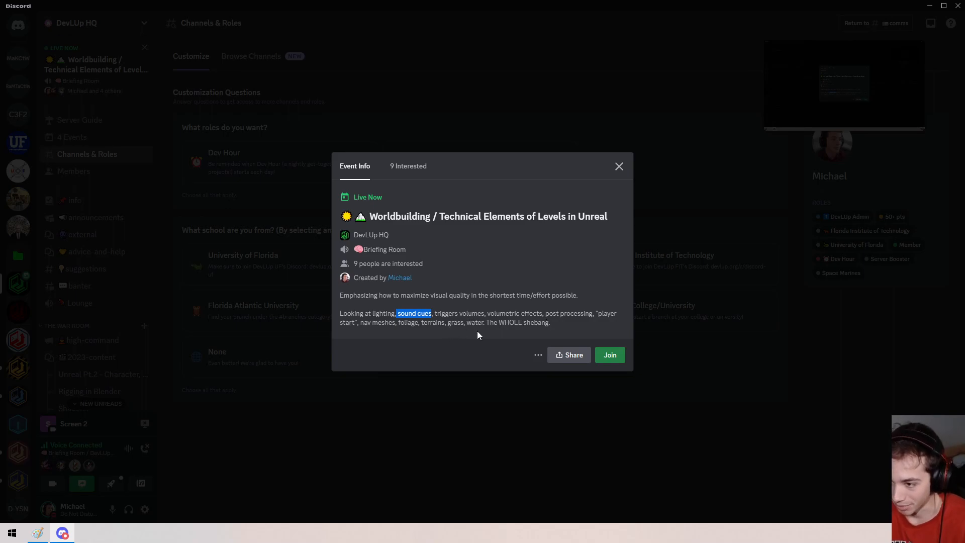
drag(526, 313, 578, 312)
drag(418, 322, 461, 322)
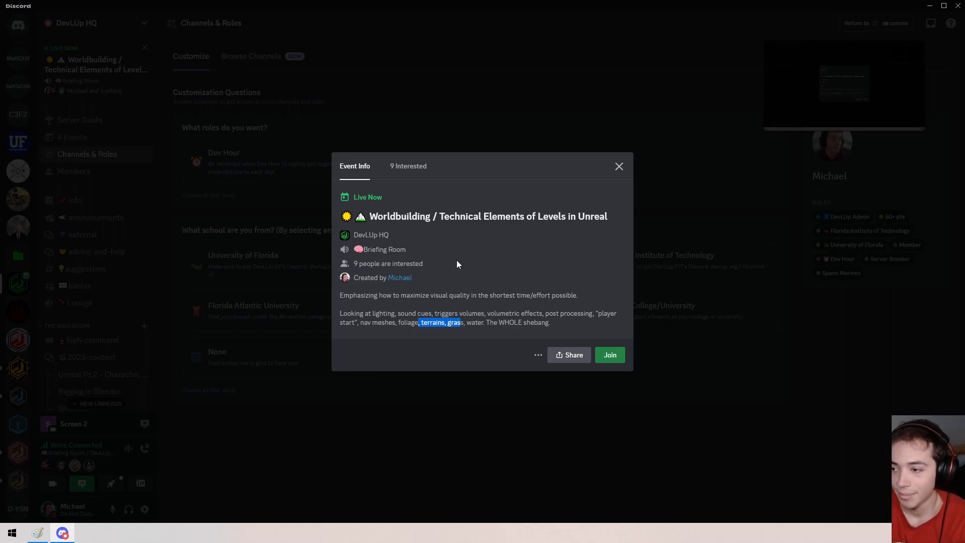
End the live Worldbuilding event and confirm the ending.
click(539, 355)
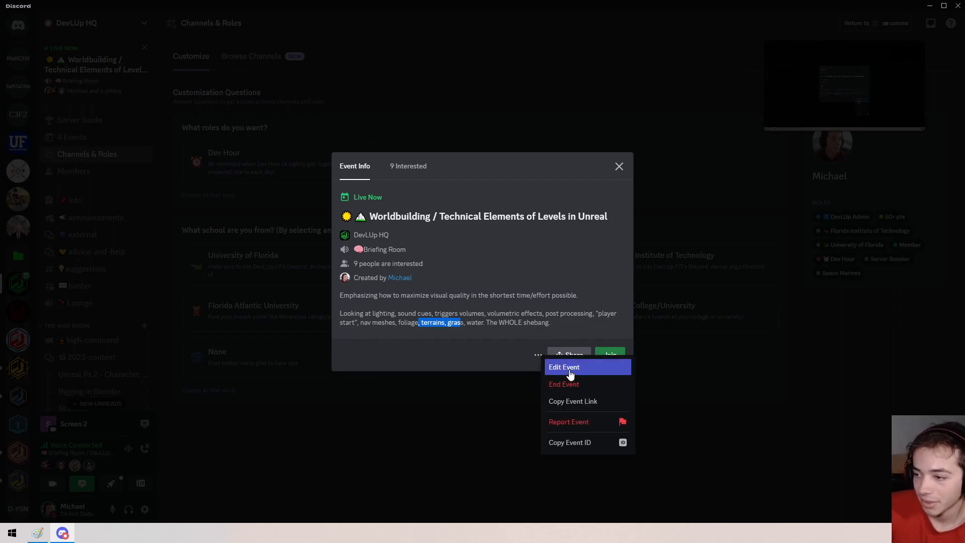
click(576, 384)
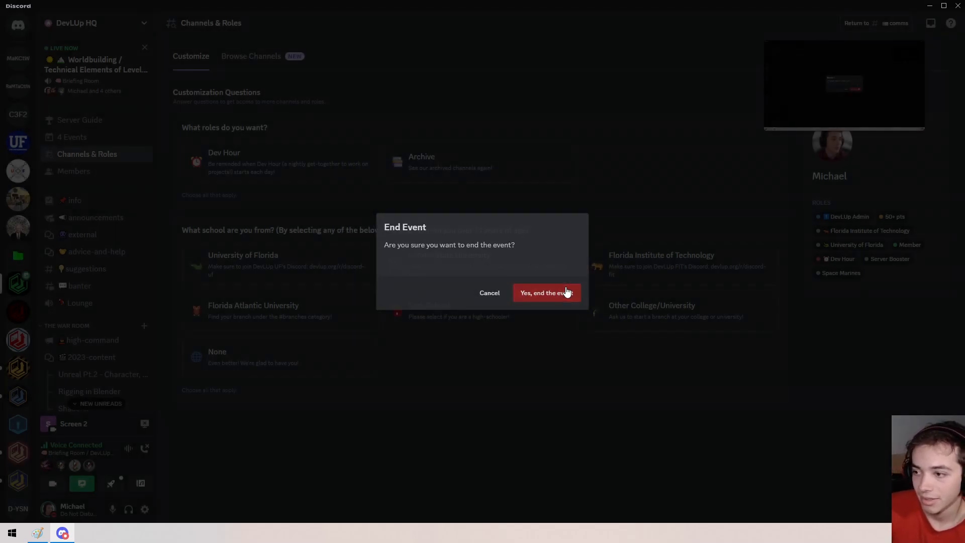
click(564, 294)
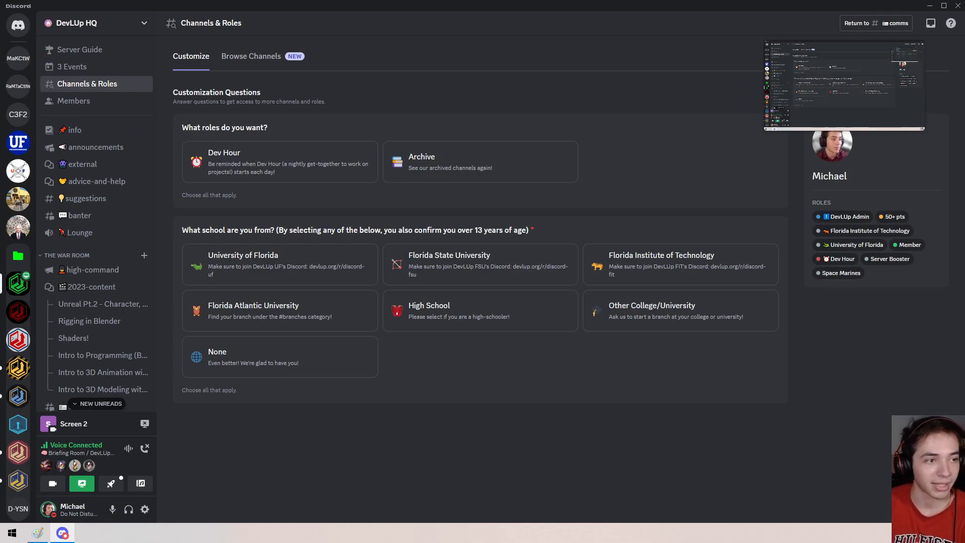